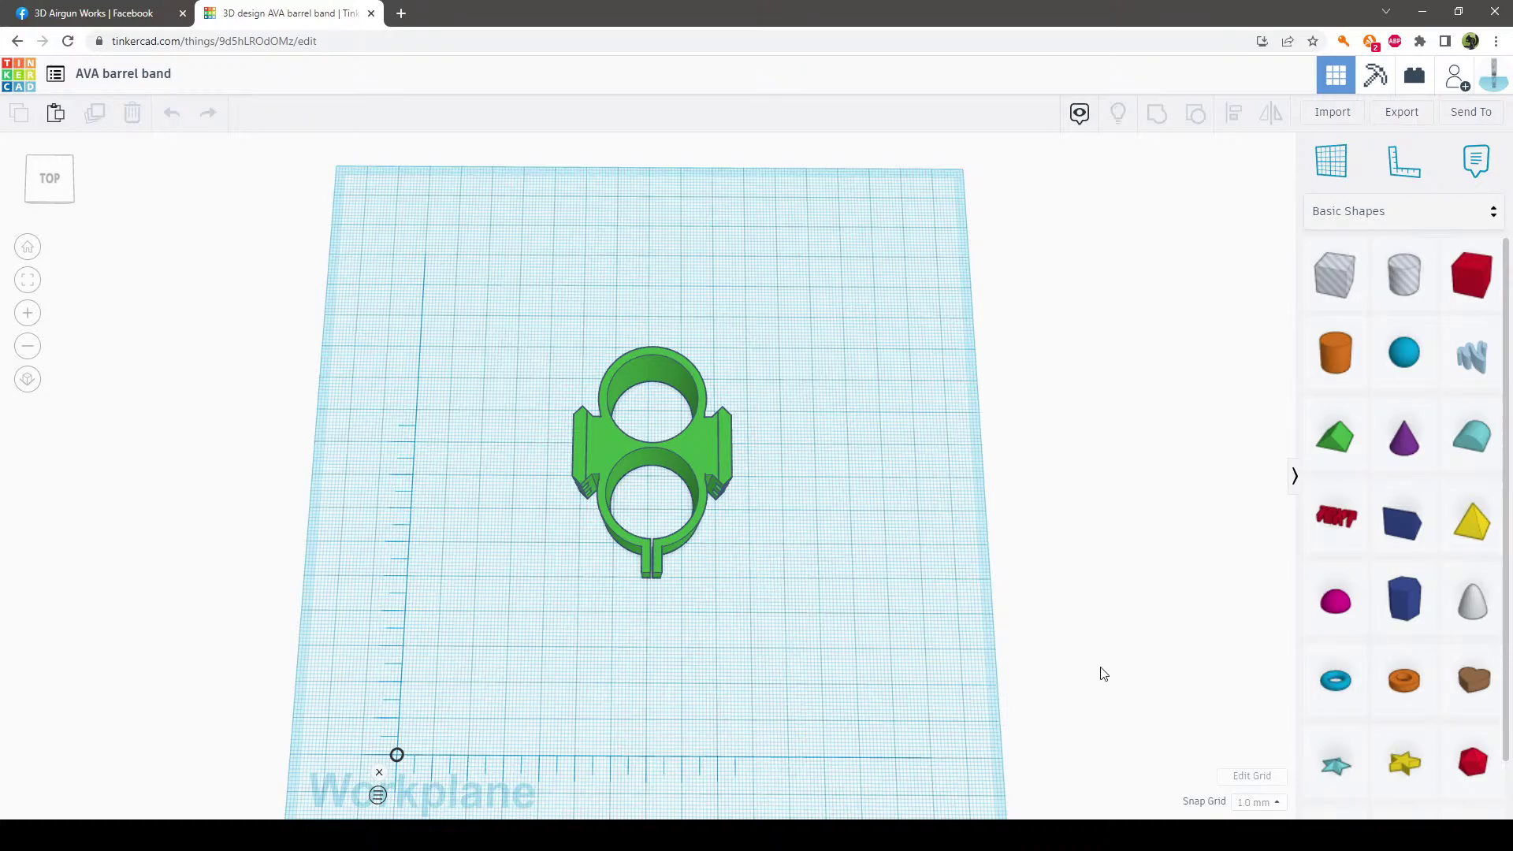
Remove the existing ruler and place a new one near the workplane's front-left corner
right_click_drag(840, 613, 861, 664)
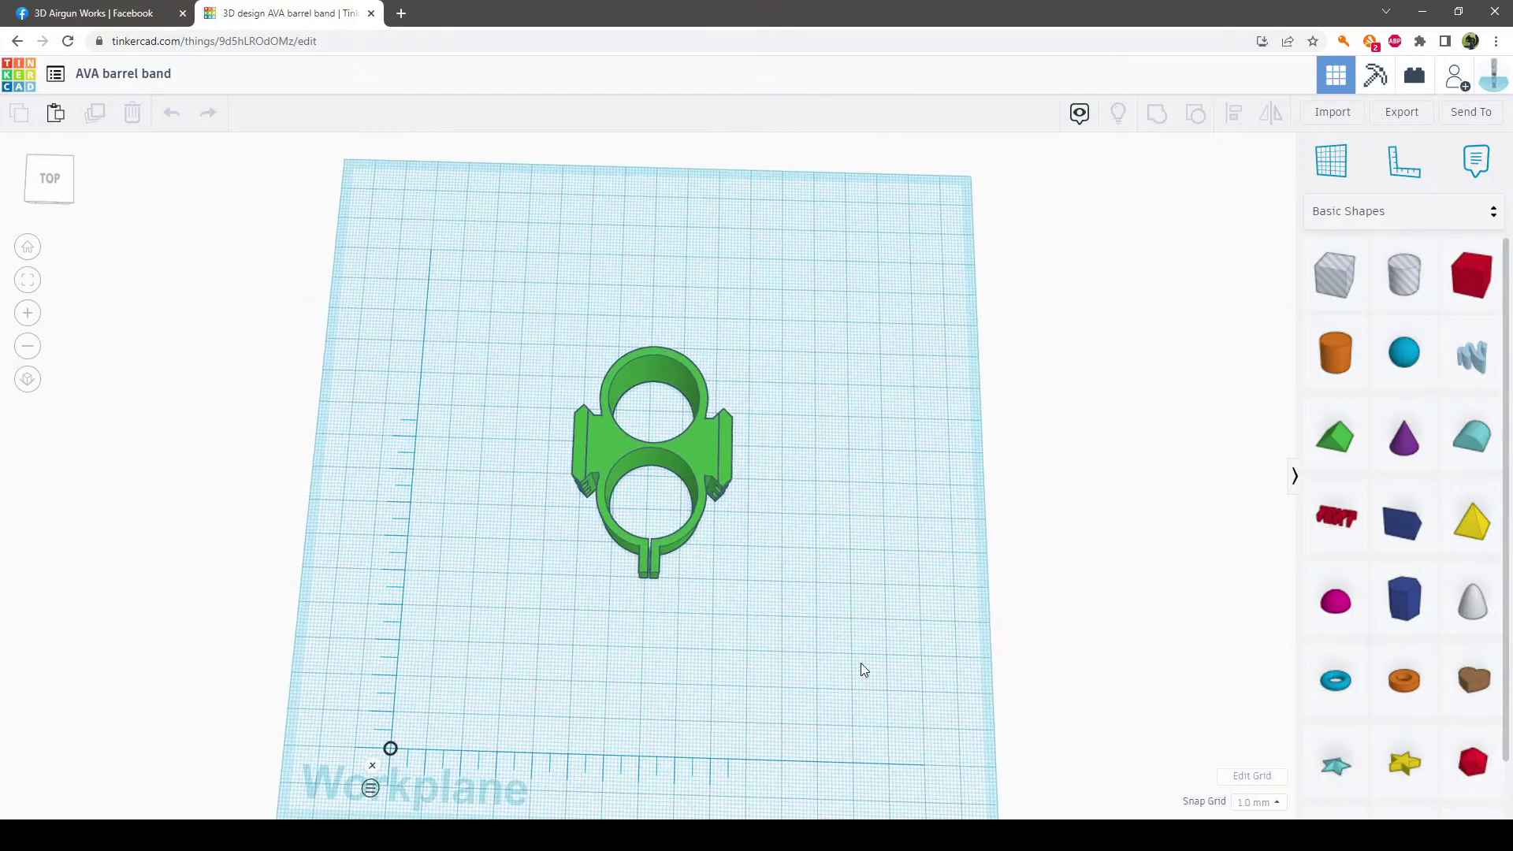
scroll(867, 699, "down", 3)
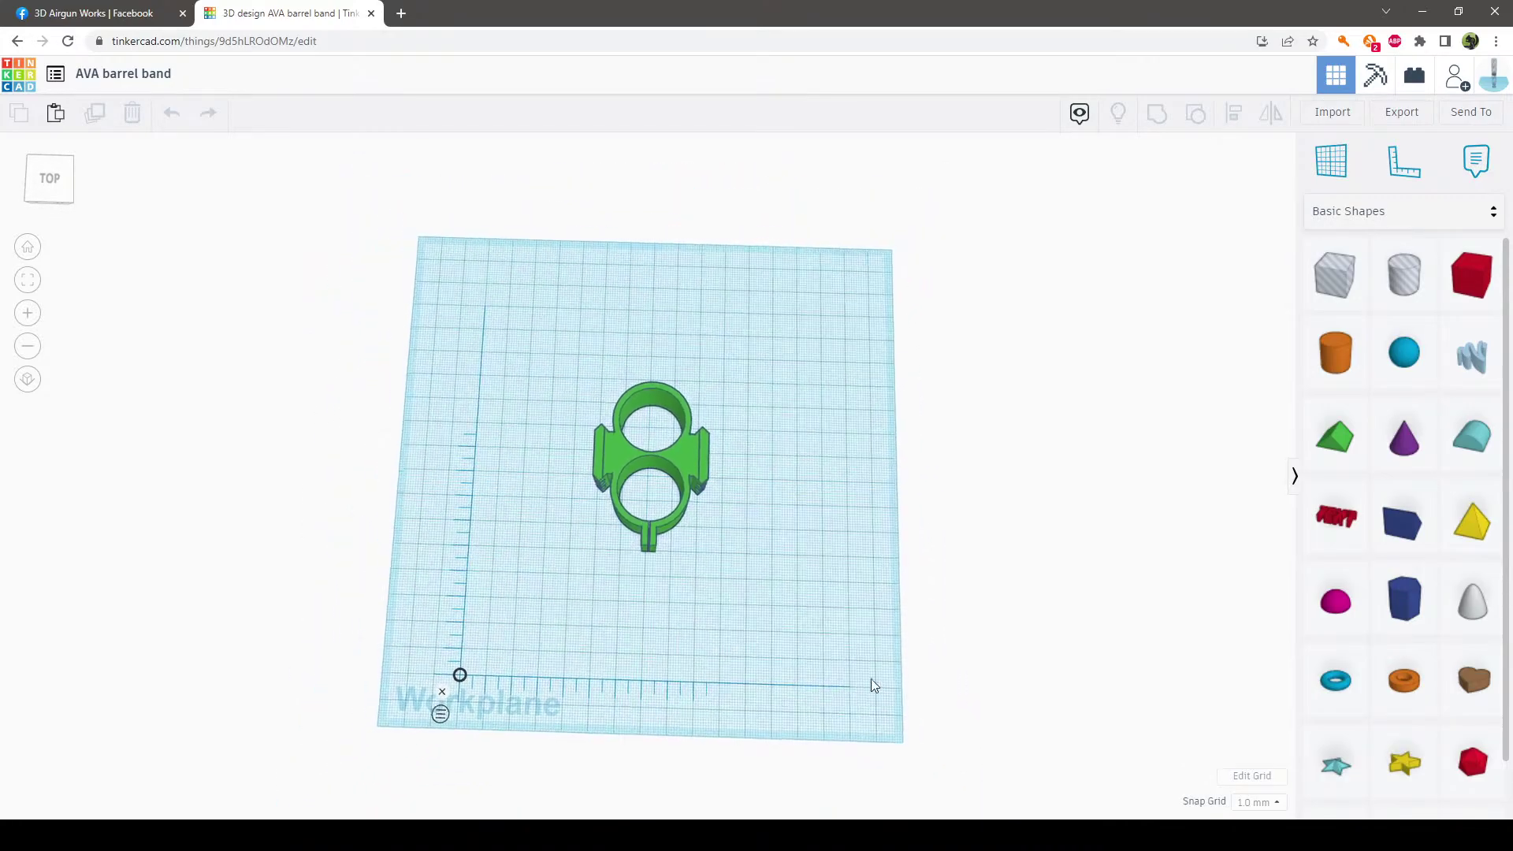
left_click(442, 692)
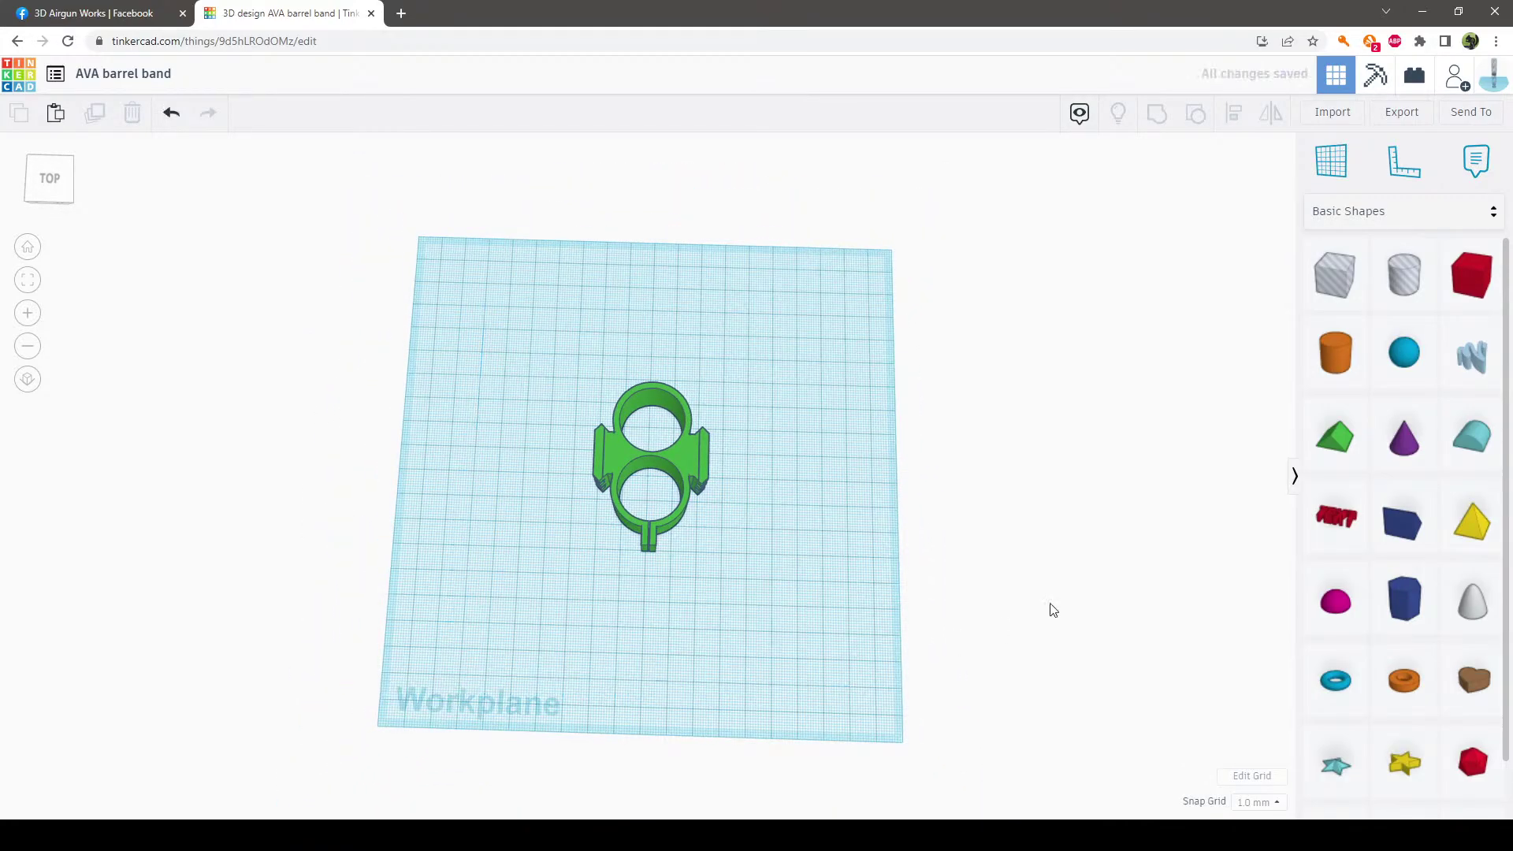
left_click(1405, 160)
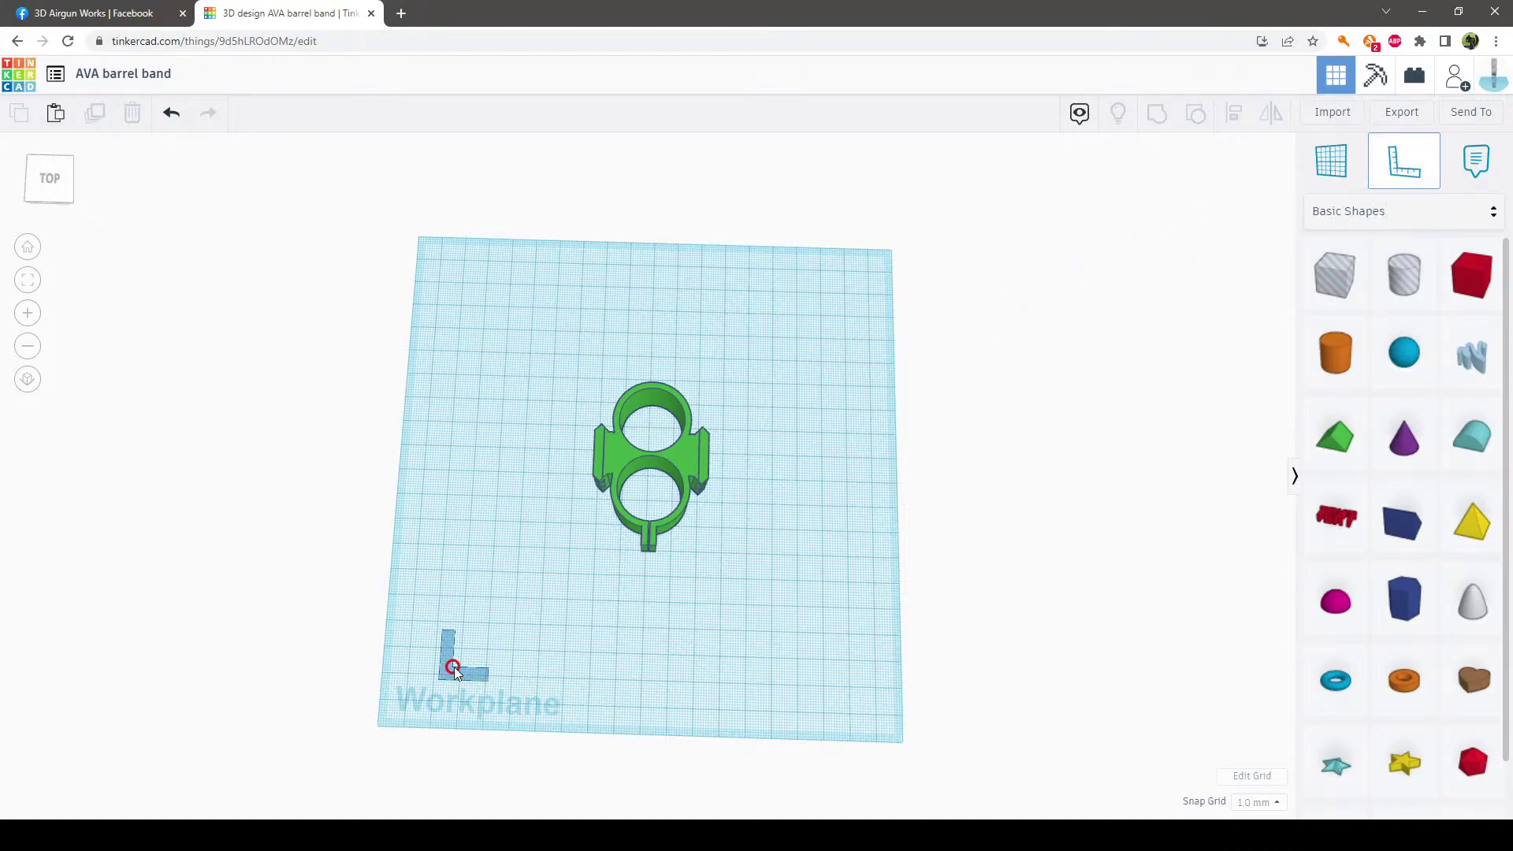
left_click(463, 673)
mouse_move(462, 674)
left_mouse_down()
mouse_move(524, 581)
mouse_move(446, 663)
mouse_move(463, 651)
left_mouse_up()
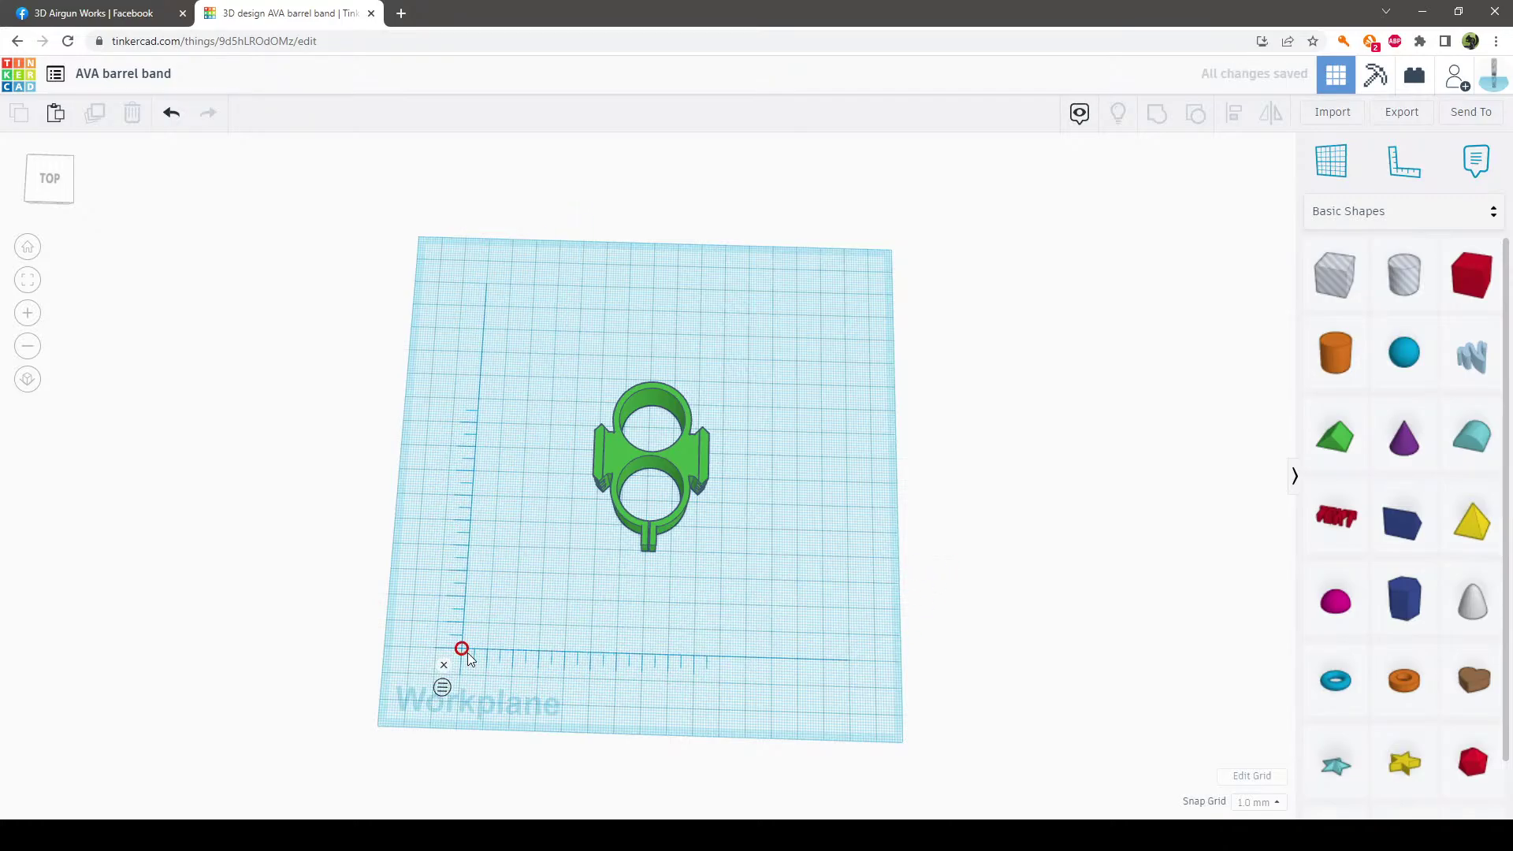
Examine the snap grid options and the barrel band's dimensions and ruler offsets
left_click(1253, 802)
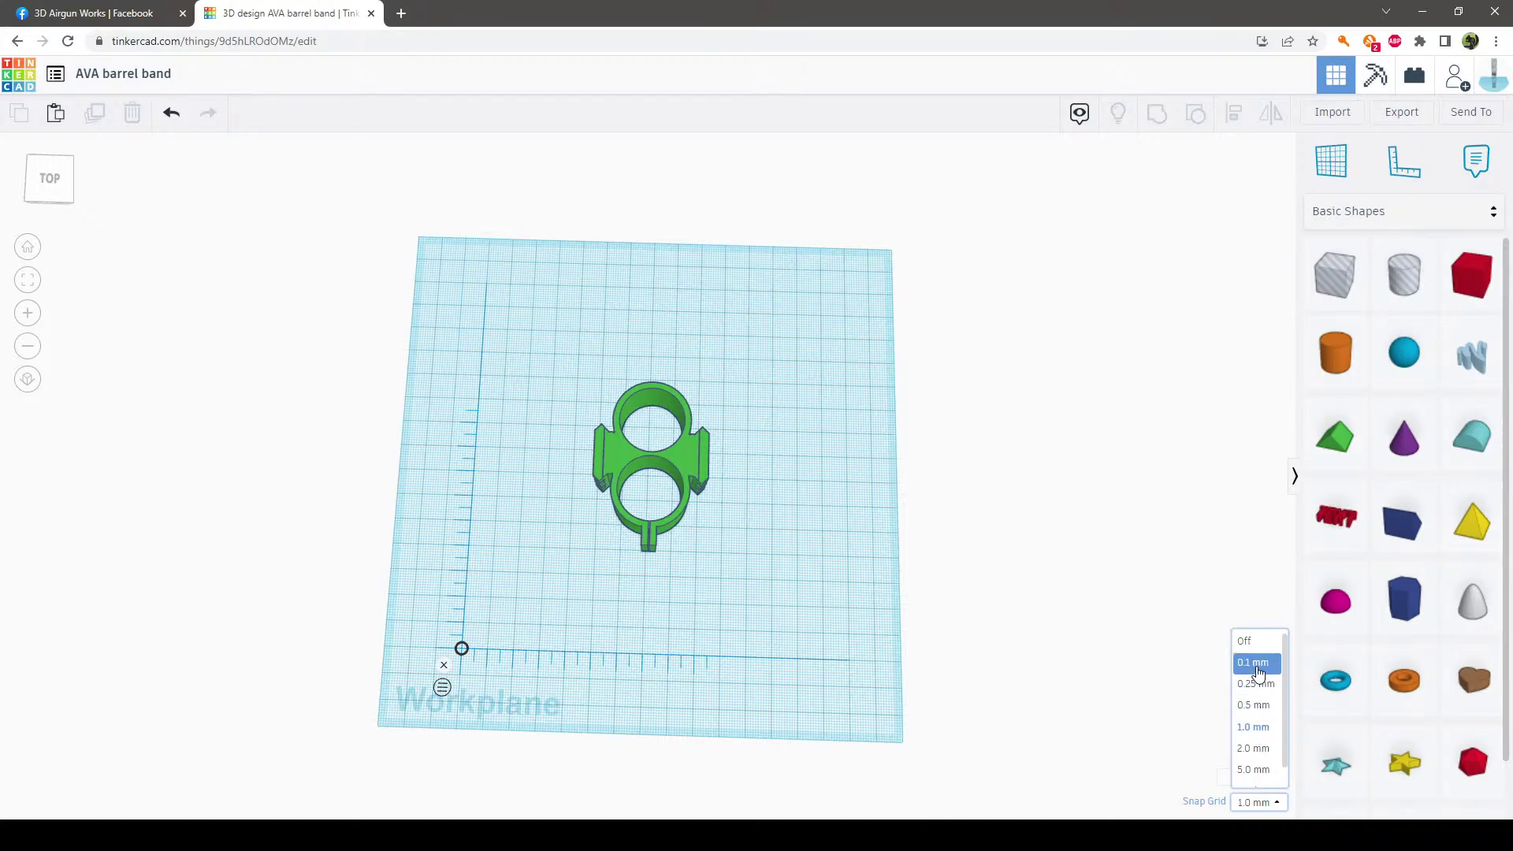
left_click(776, 582)
right_click_drag(777, 582, 782, 593)
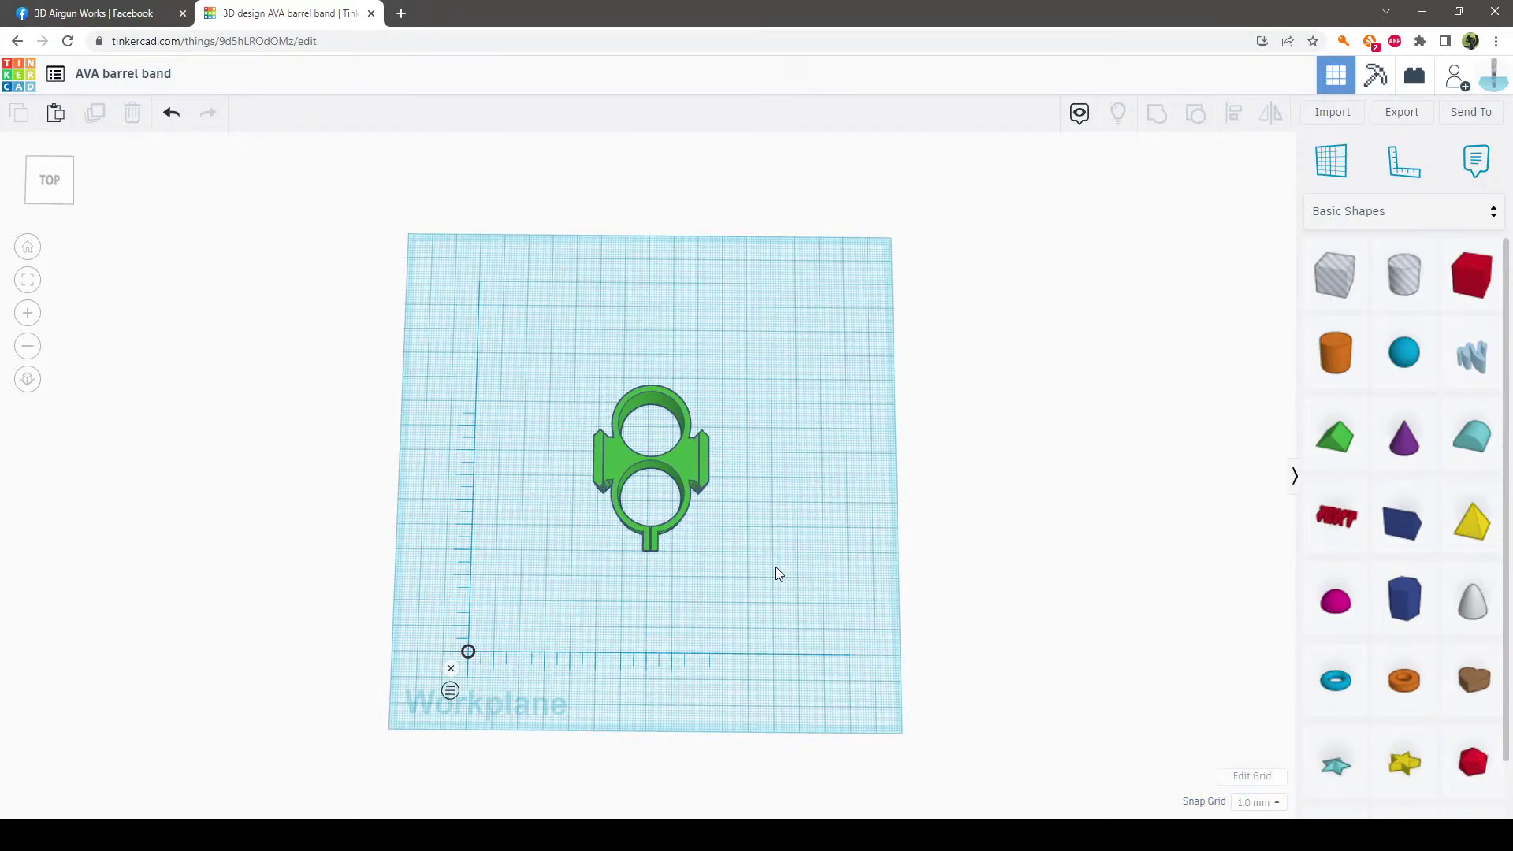
right_click_drag(730, 533, 762, 503)
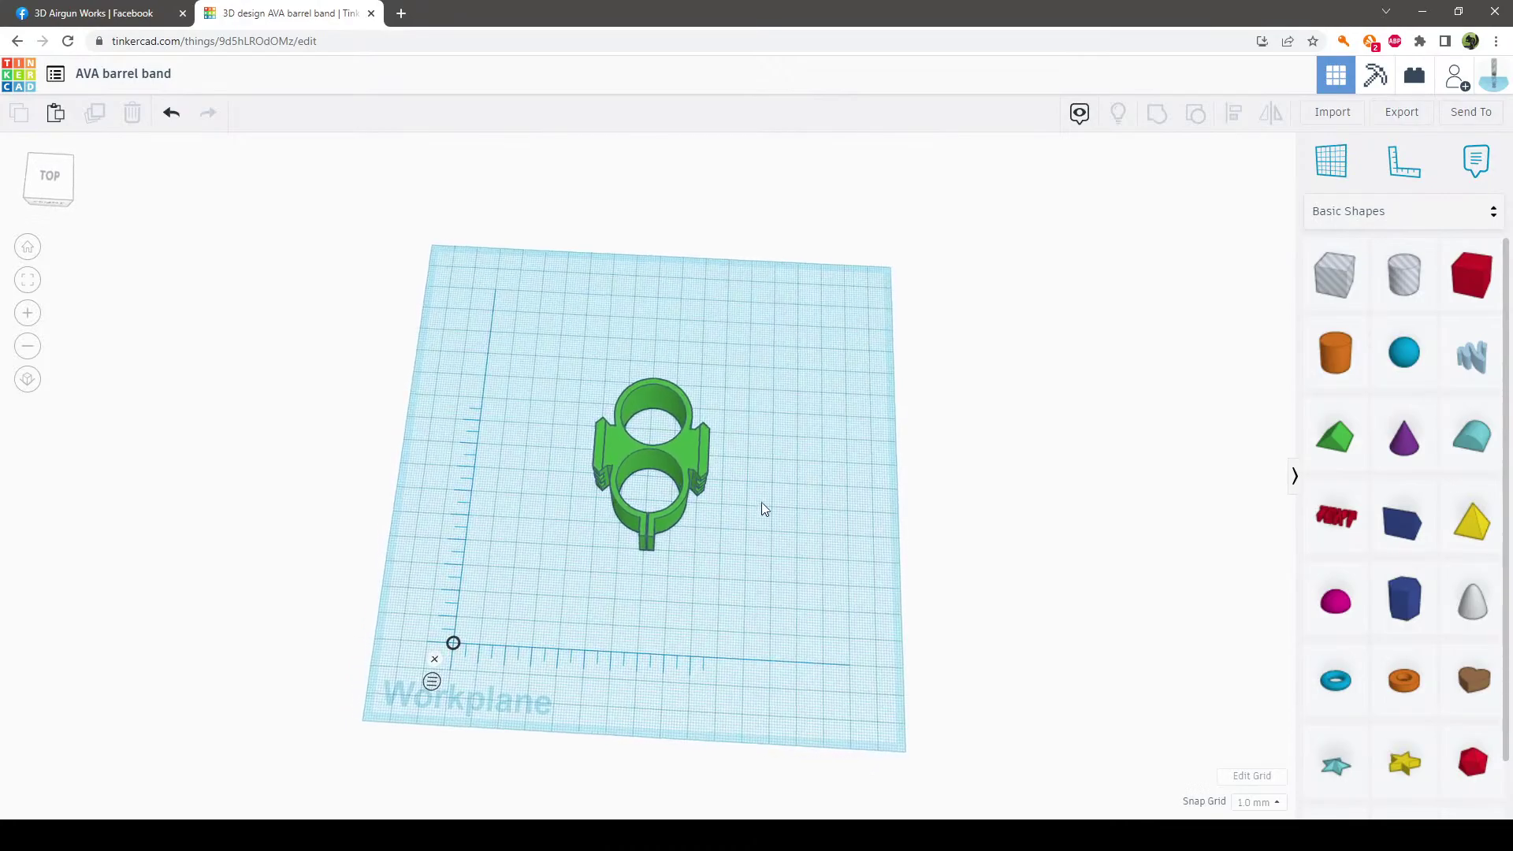
left_click(682, 466)
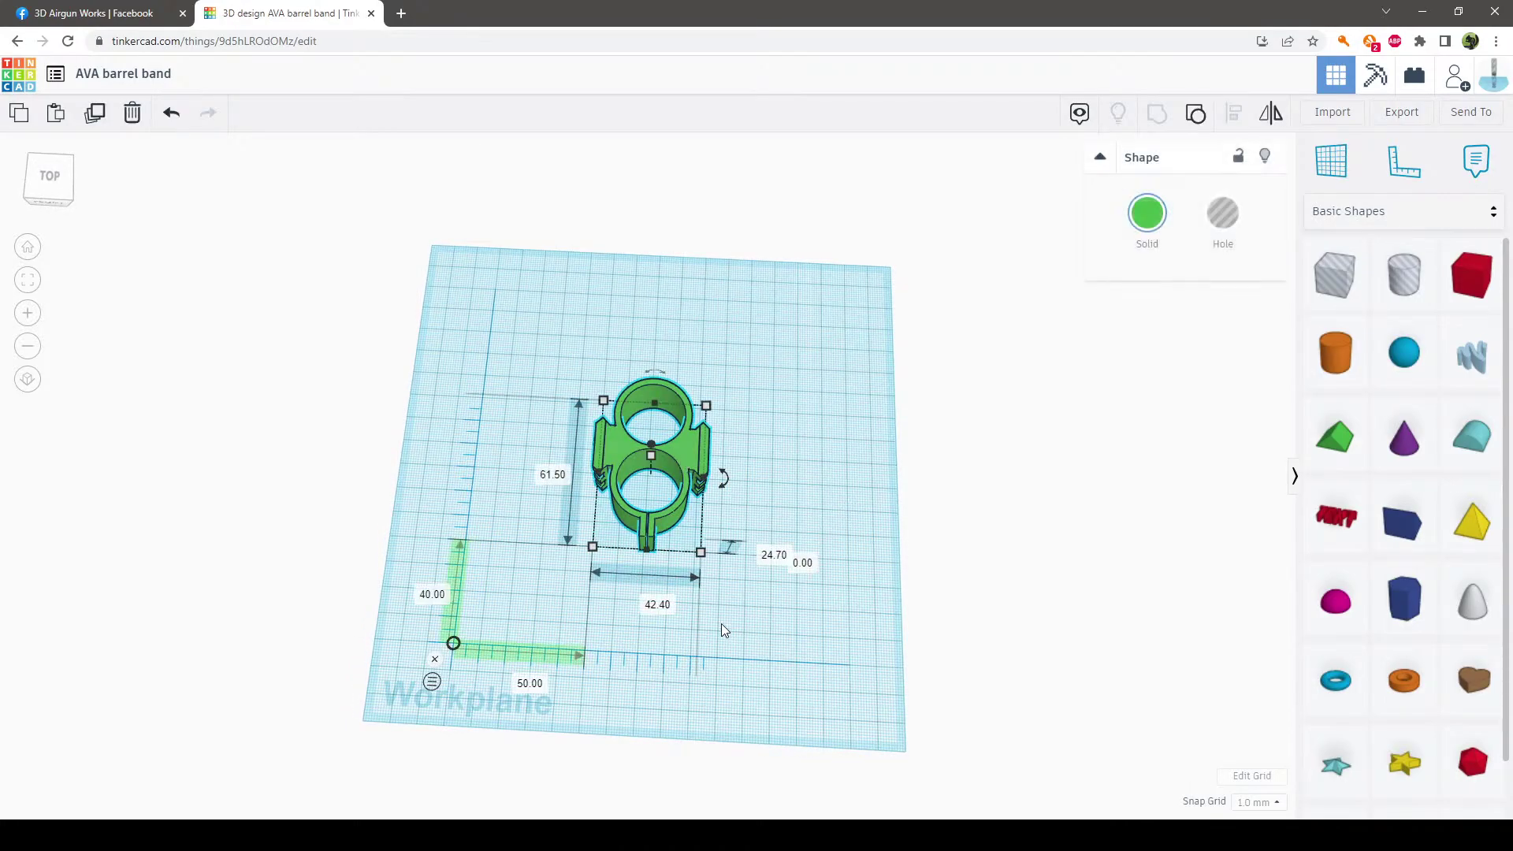
right_click_drag(796, 552, 811, 636)
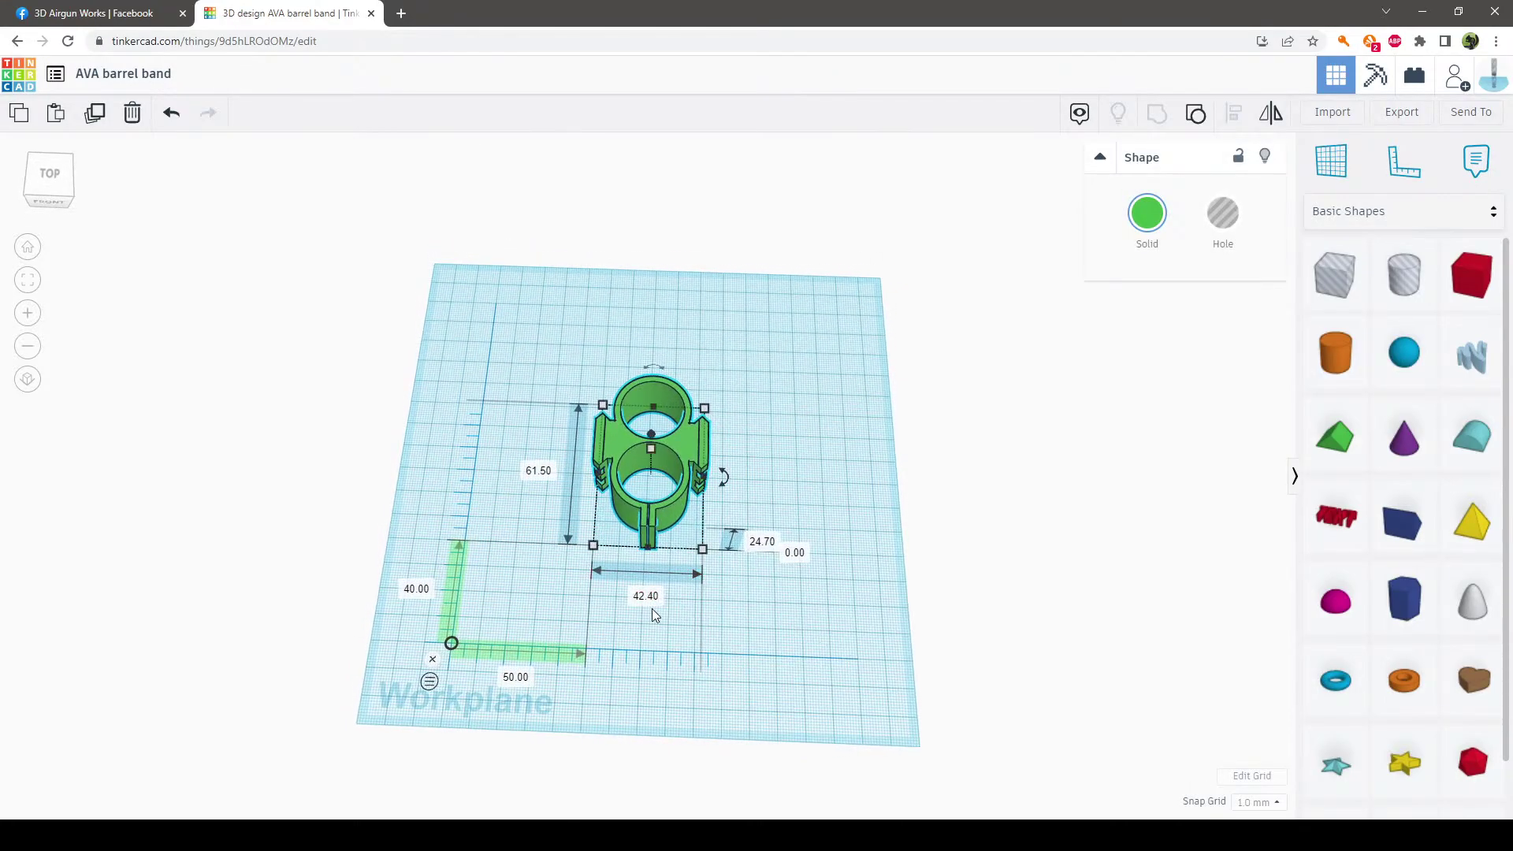
mouse_move(651, 615)
right_mouse_down()
mouse_move(791, 597)
mouse_move(632, 599)
right_mouse_up()
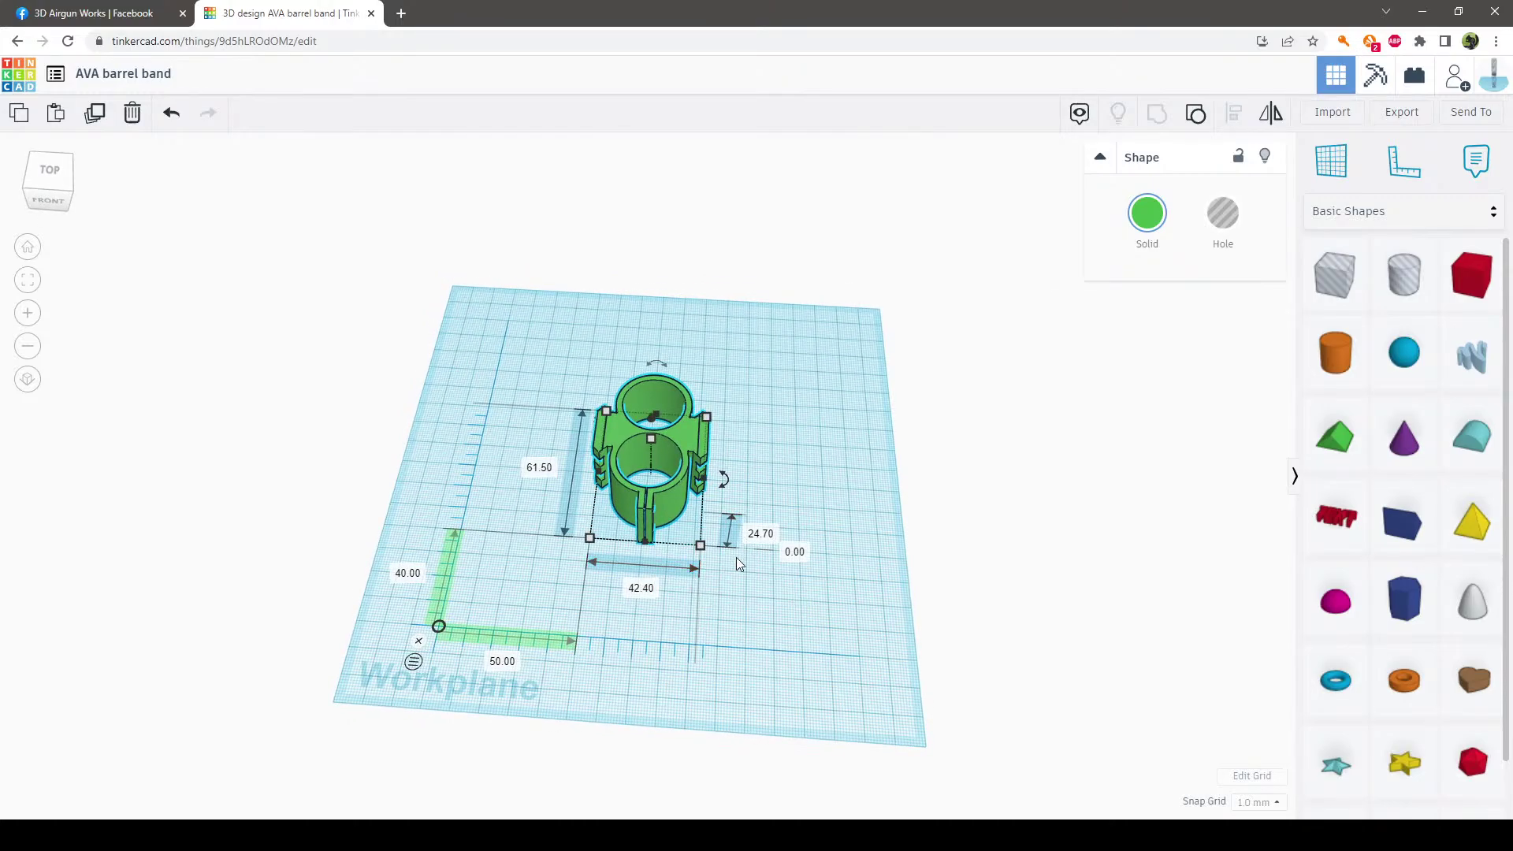
right_click_drag(739, 563, 573, 435)
right_click_drag(763, 623, 896, 576)
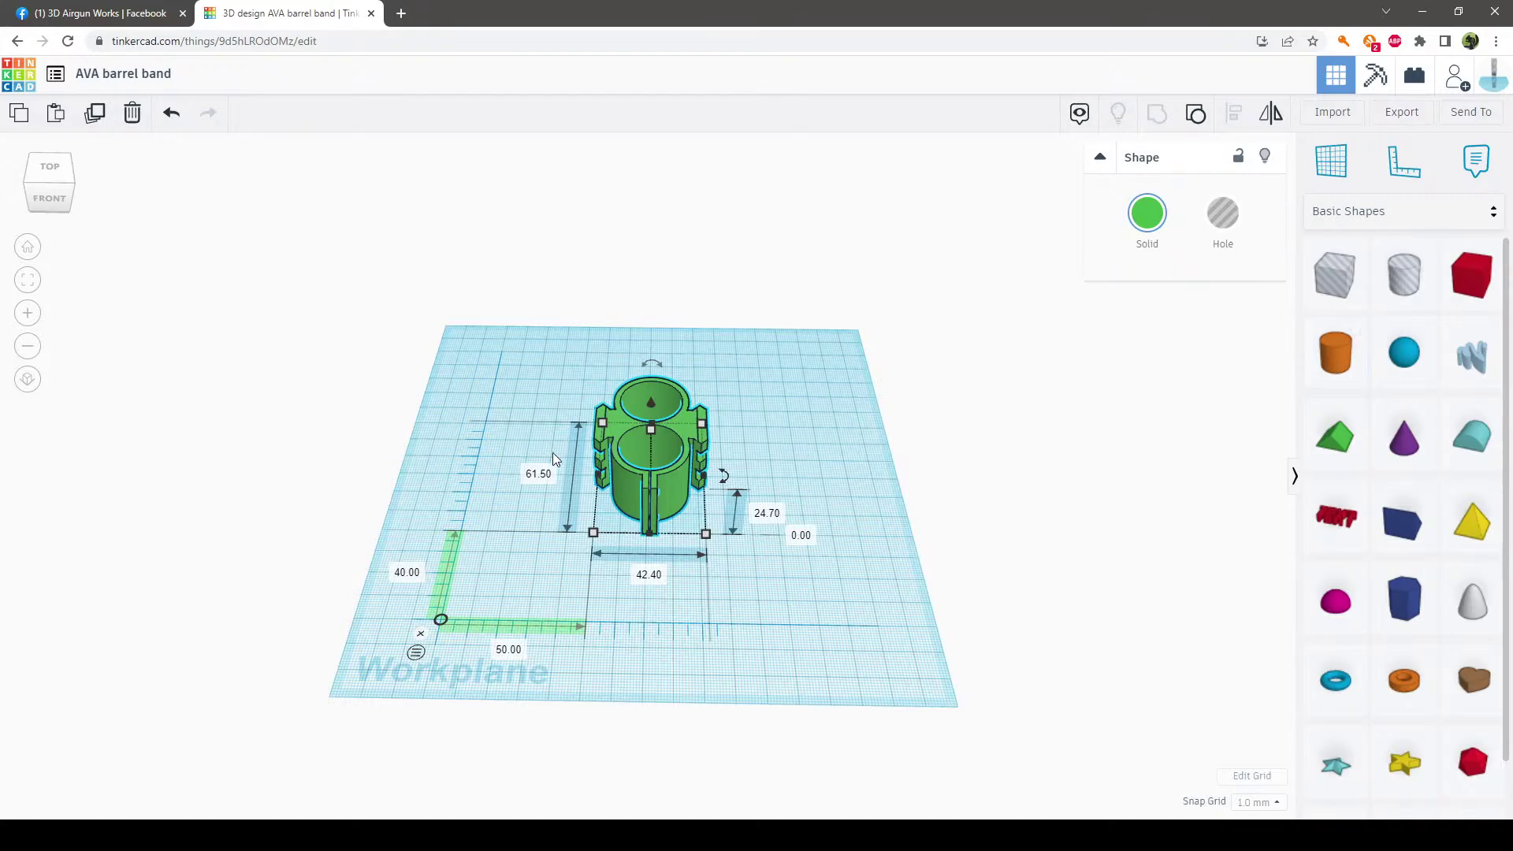
left_click(898, 423)
Ungroup the barrel band and move its two pink side rails to the workplane's back-left corner
right_click_drag(898, 423, 682, 455)
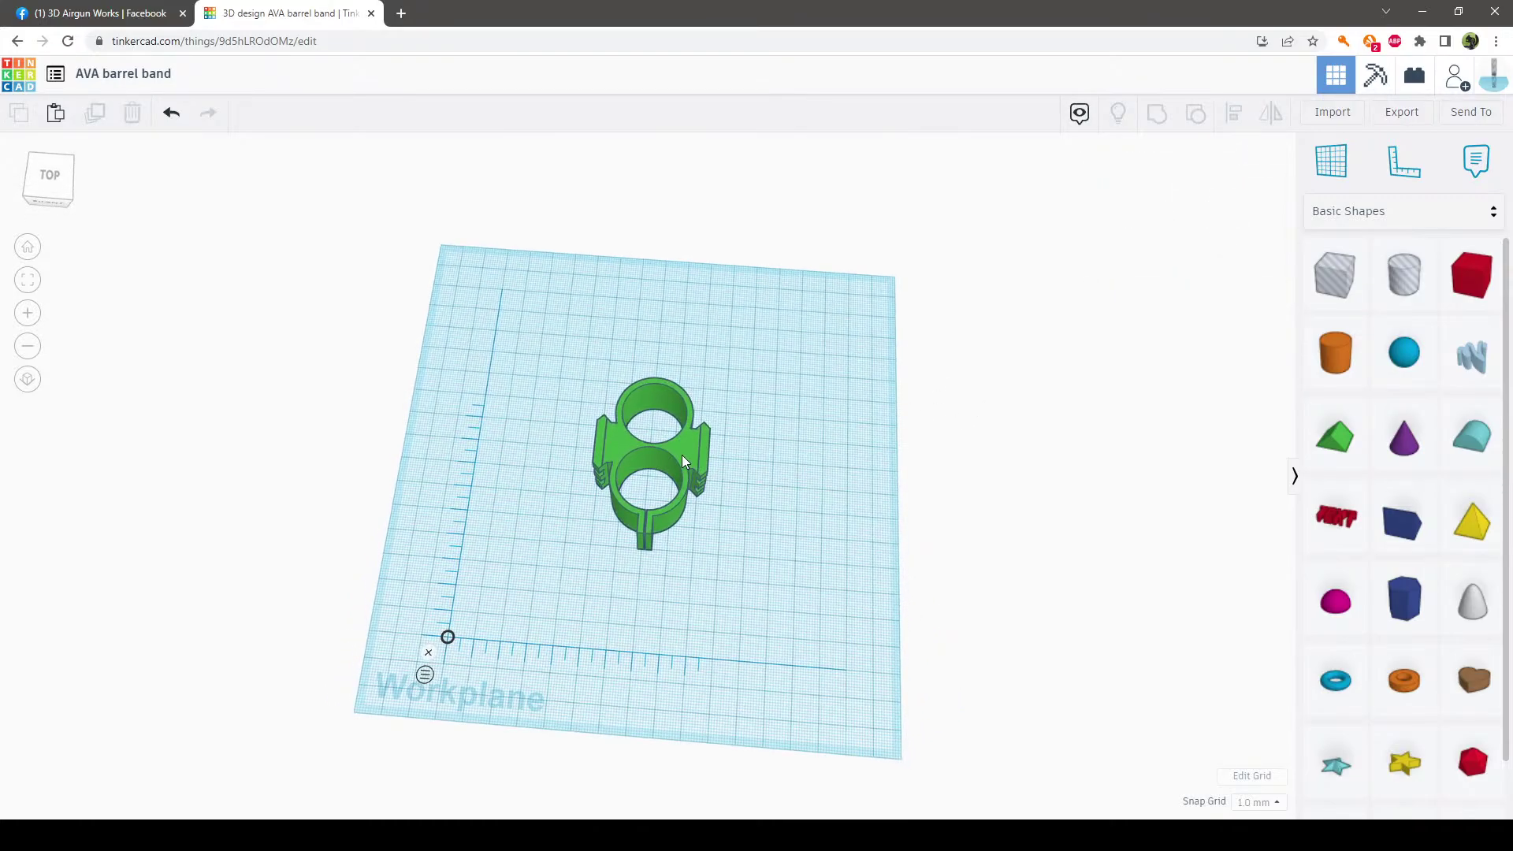
left_click(683, 455)
left_click(1196, 114)
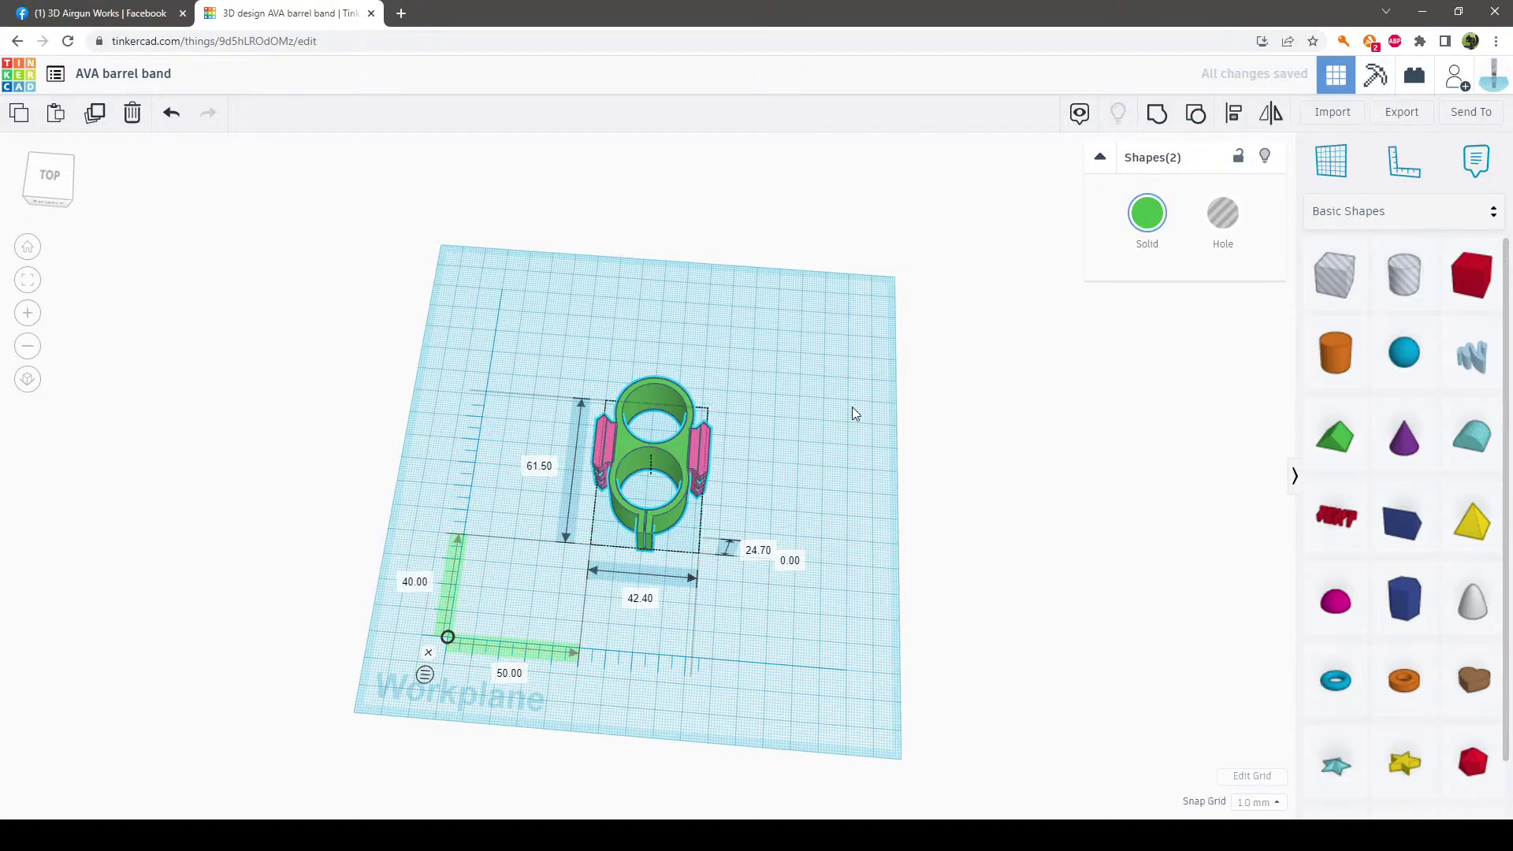
right_click_drag(853, 407, 822, 421)
left_click(794, 434)
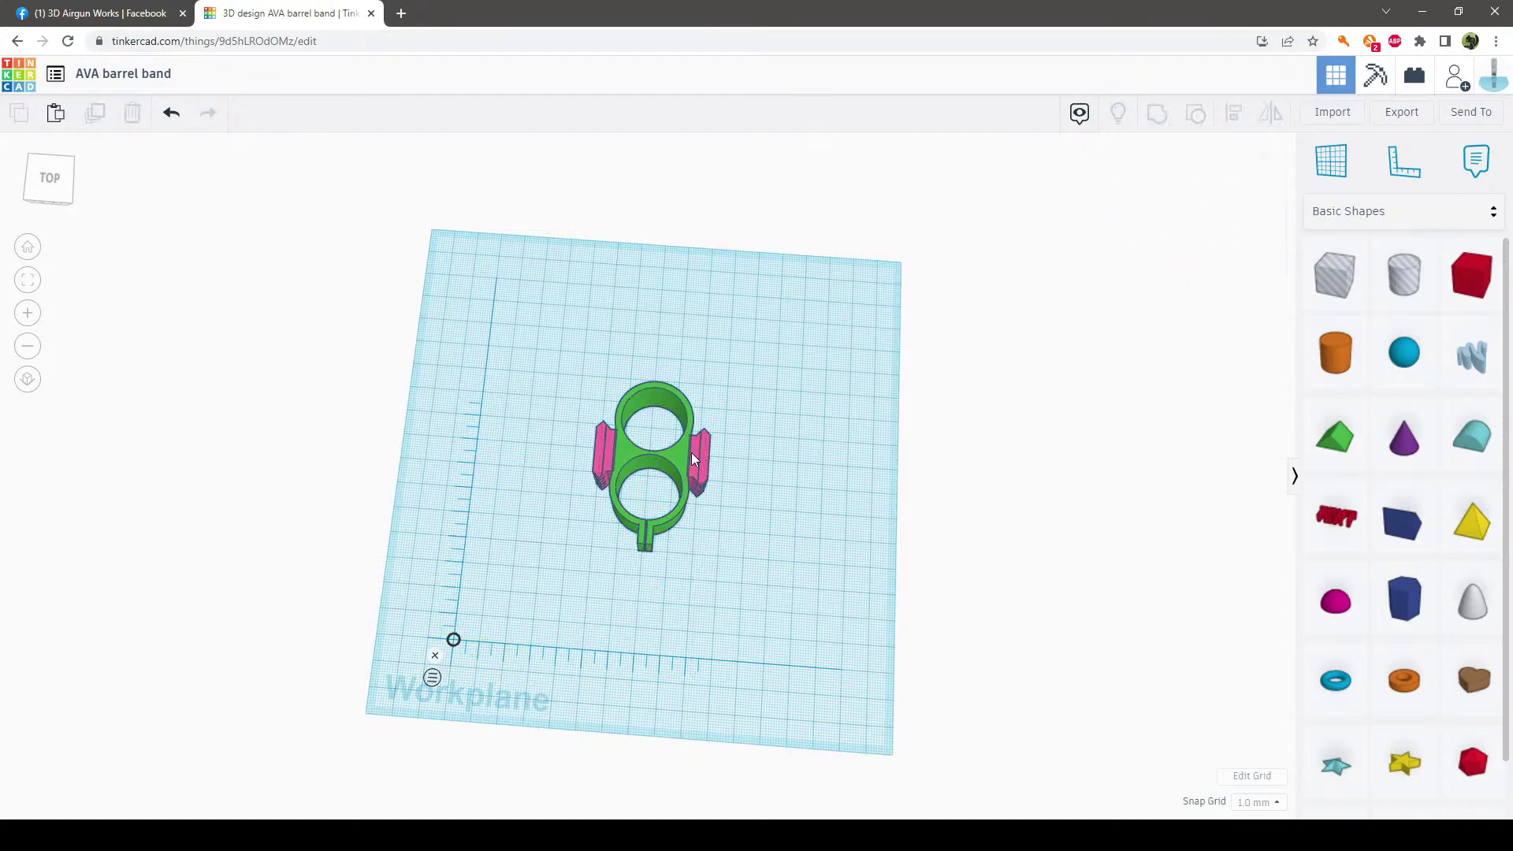
left_click_drag(697, 453, 569, 273)
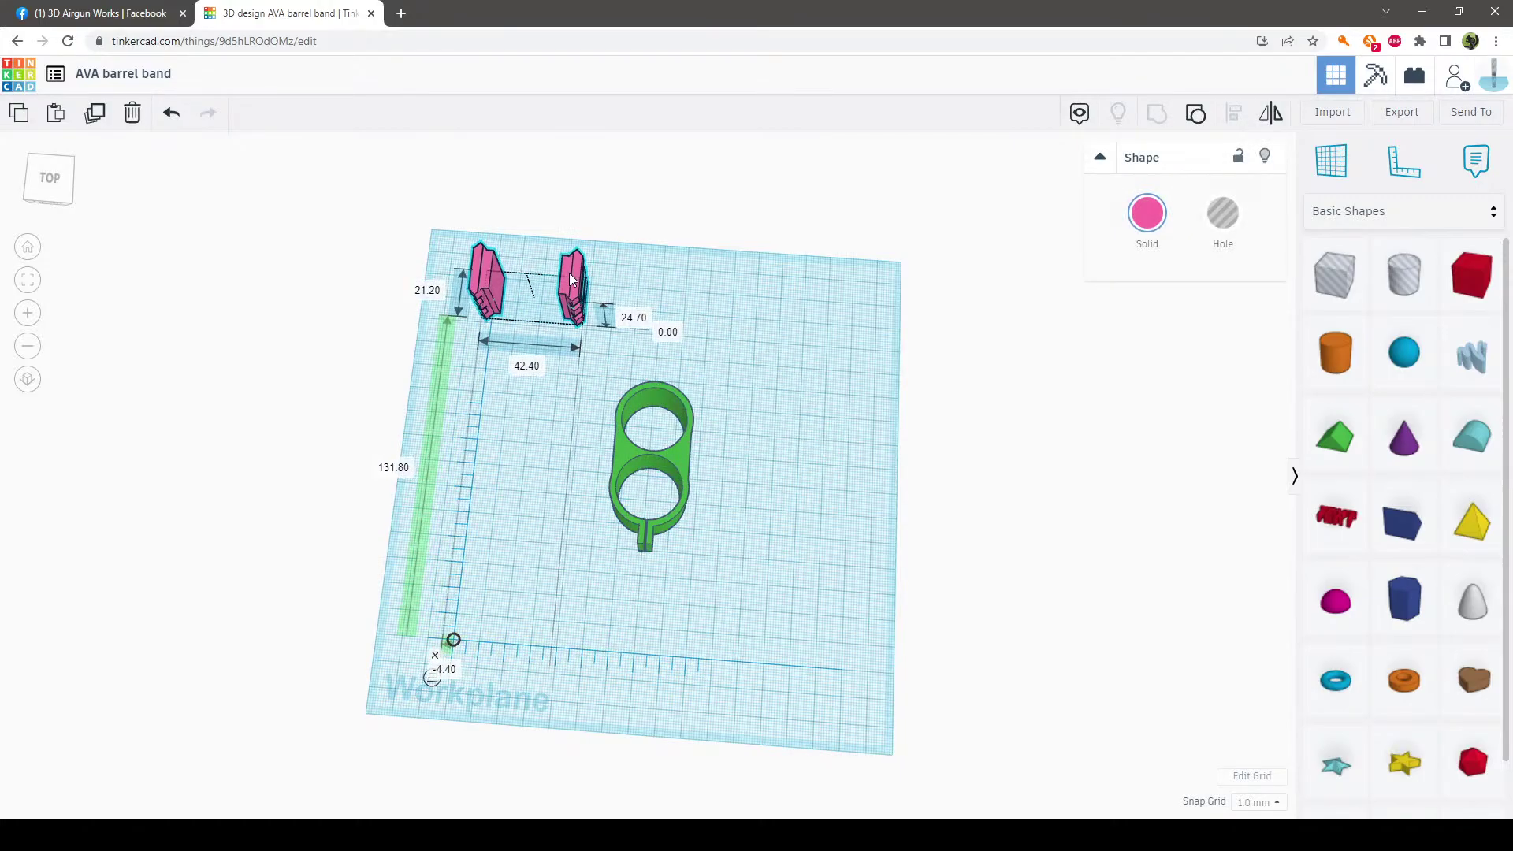
left_click(768, 327)
Ungroup the green double-ring body into its component solids and holes
left_click(683, 458)
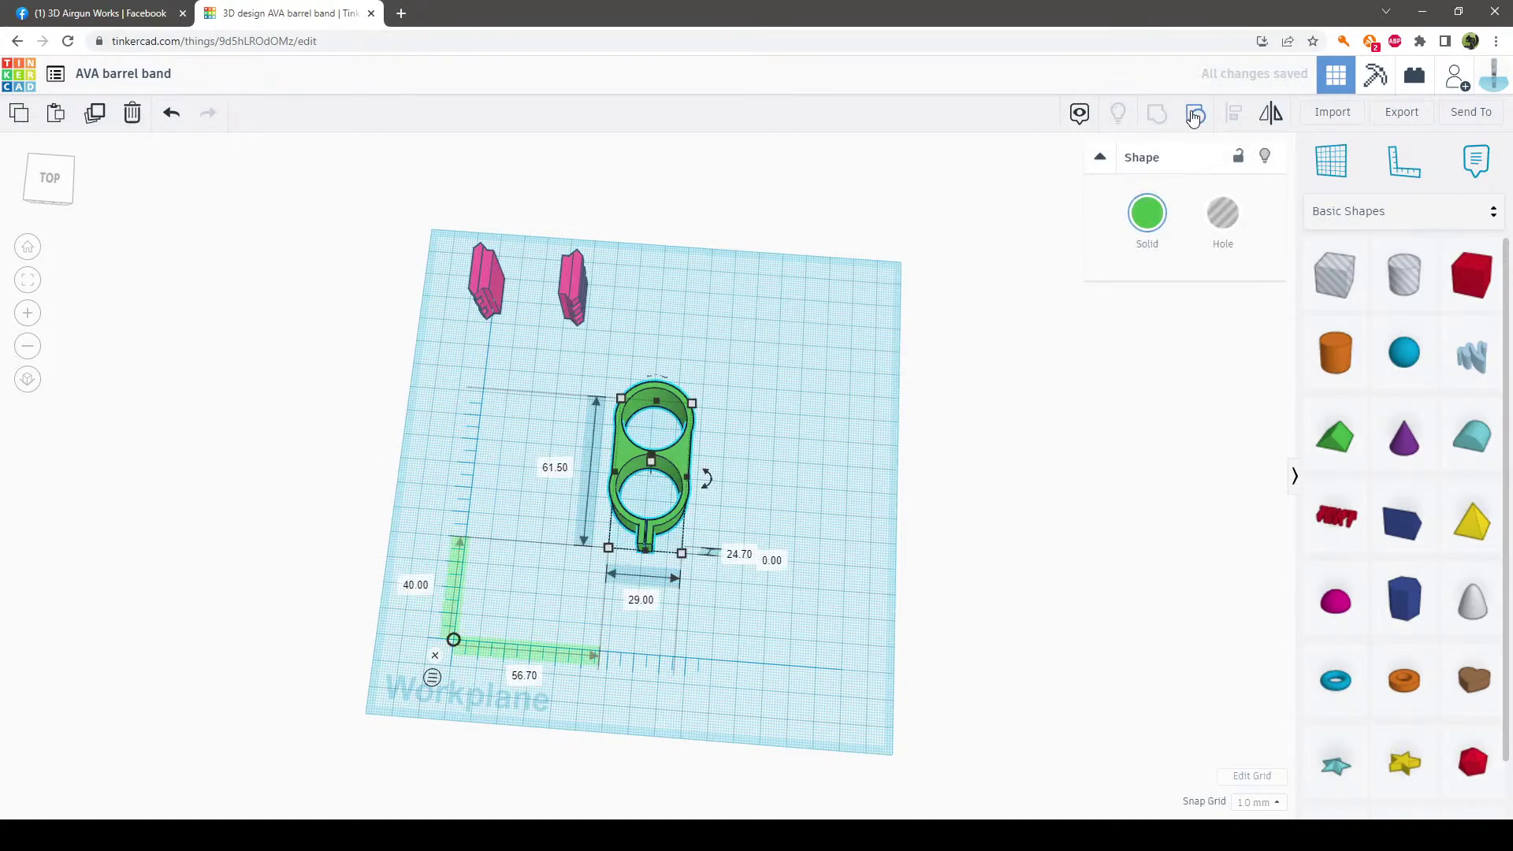
key("ctrl+shift+h")
left_click(864, 393)
right_click_drag(819, 376, 506, 325)
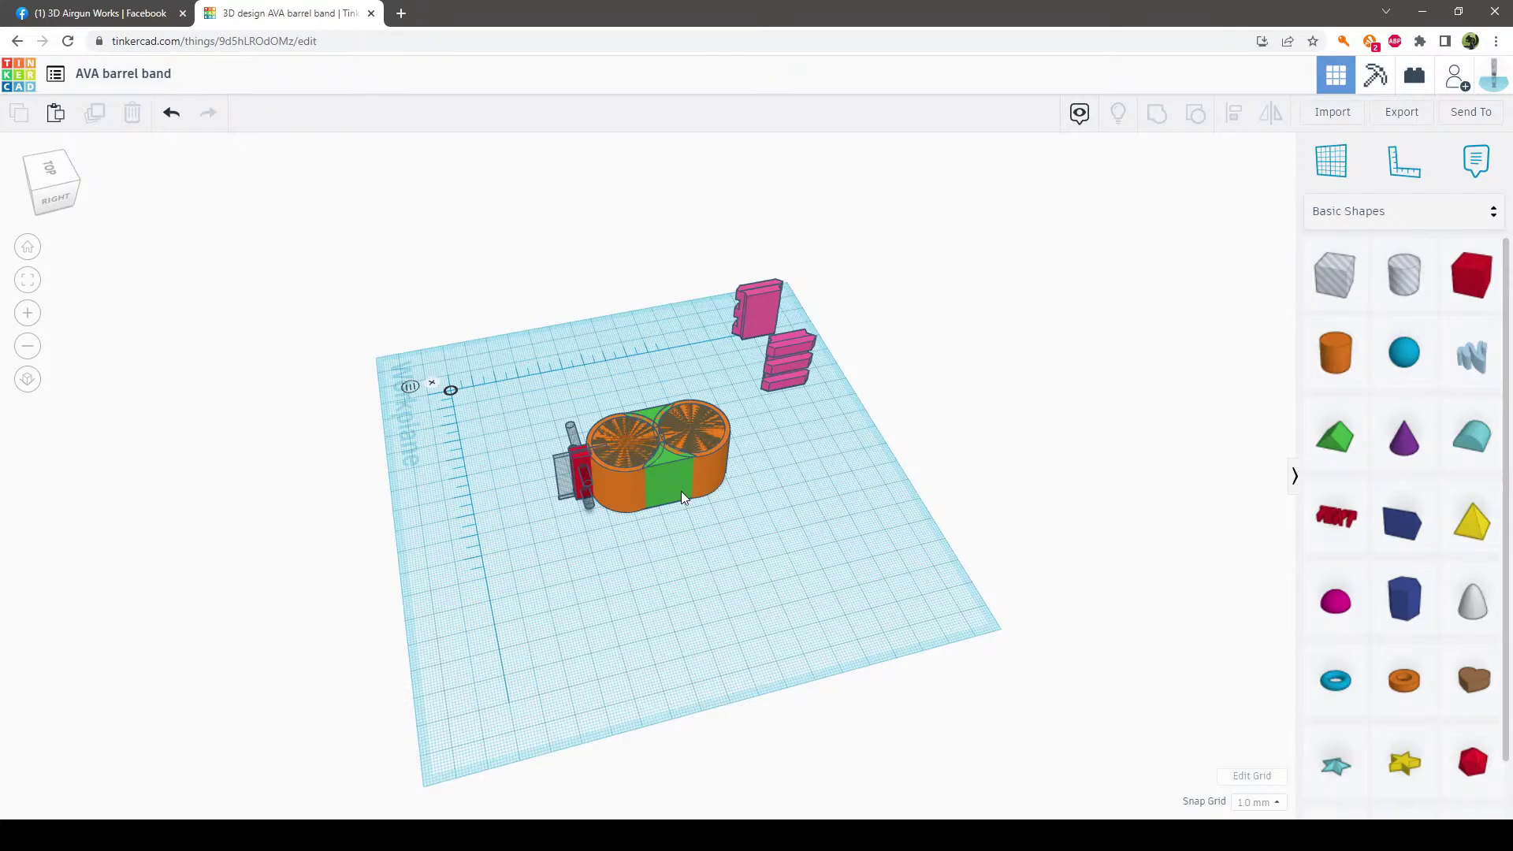
right_click_drag(697, 574, 556, 461)
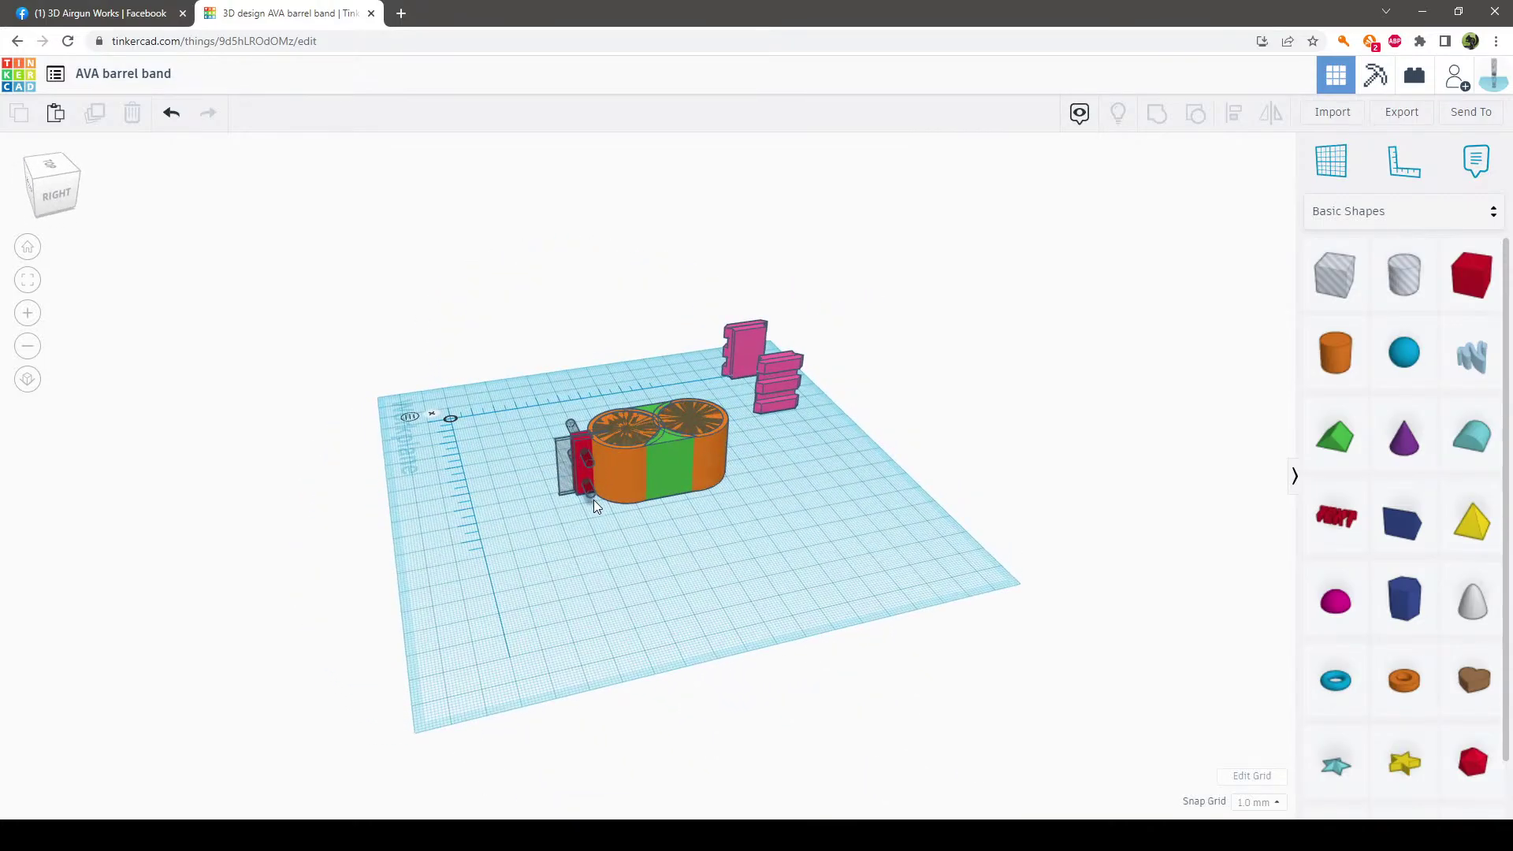
right_click_drag(595, 527, 640, 537)
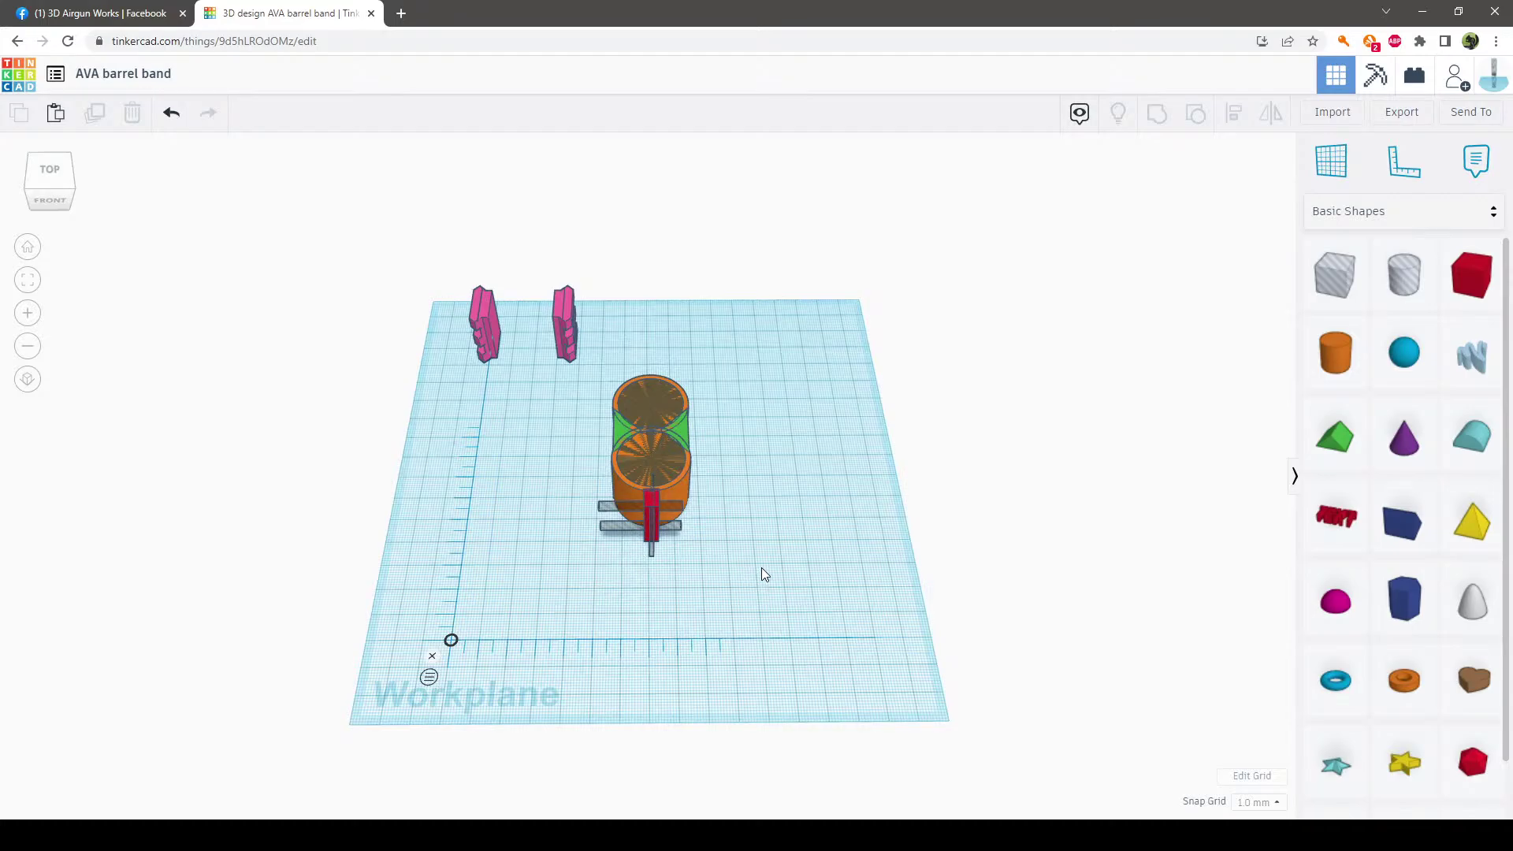
right_click_drag(761, 568, 739, 570)
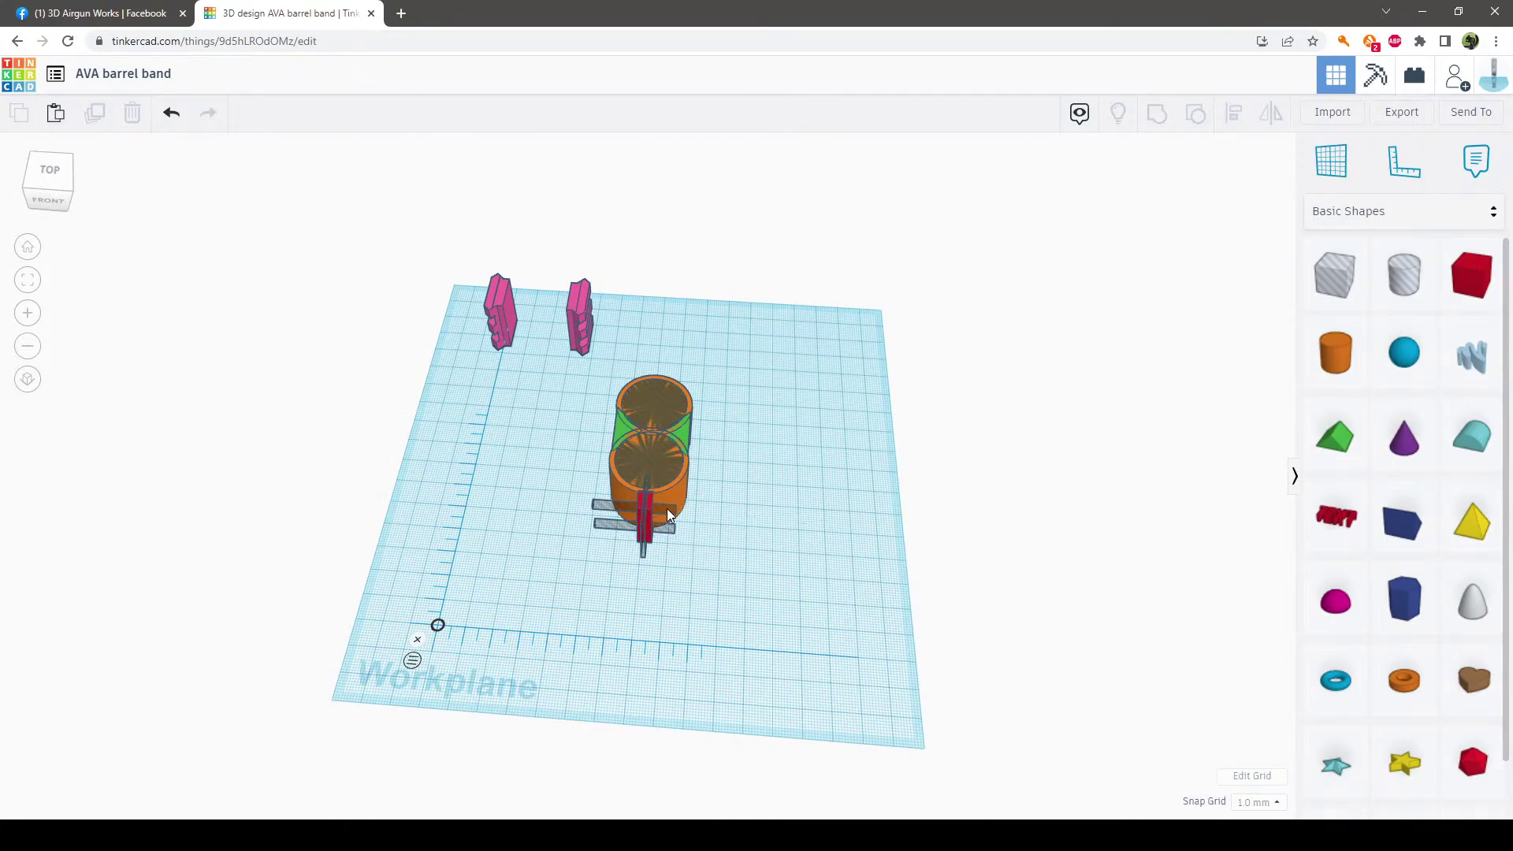
Move the bolt-hole cylinders, the thin slot hole and the red clamp block clear of the two rings
left_click_drag(648, 513, 484, 372)
right_click_drag(753, 613, 489, 473)
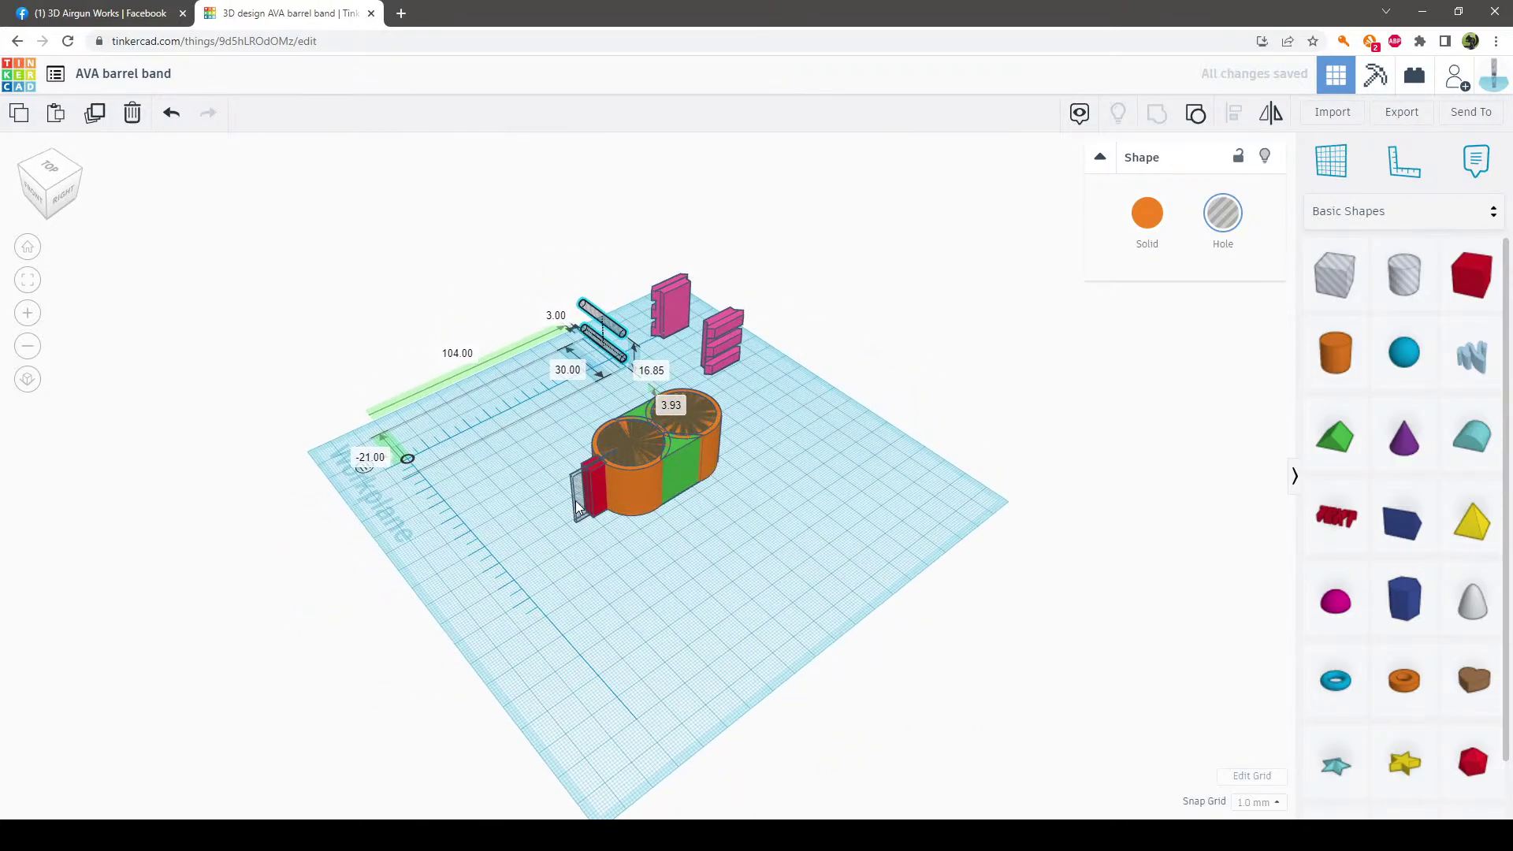
left_click(433, 470)
left_click_drag(594, 487, 449, 514)
right_click_drag(621, 541, 730, 595)
Group the remaining ring shapes to preview the two-bore body without clamp parts, and ungroup them again
left_click_drag(730, 595, 594, 355)
left_click(1157, 113)
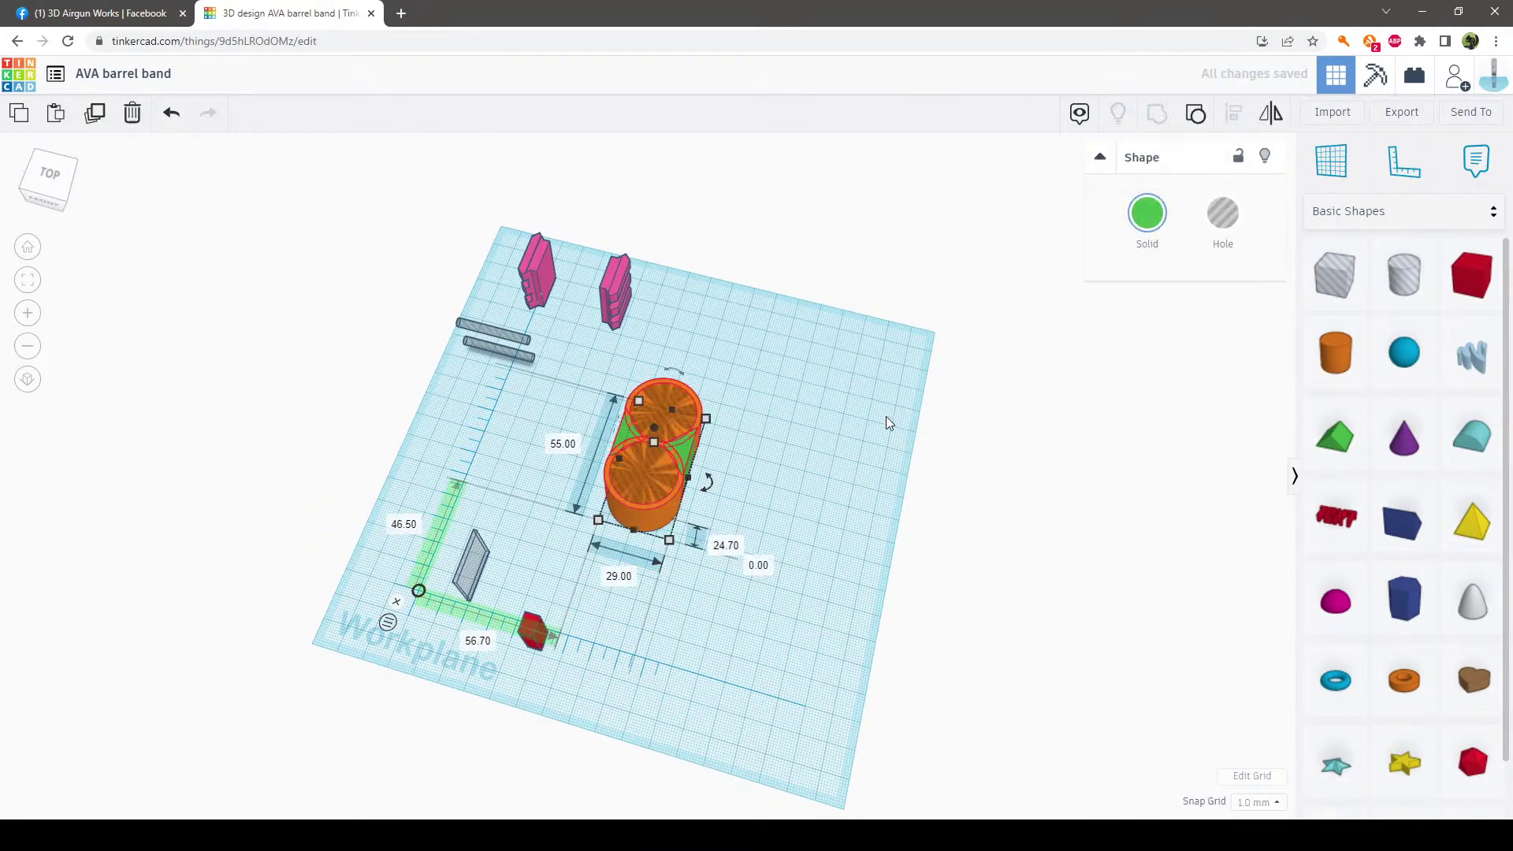
right_click_drag(854, 453, 857, 497)
left_click(845, 493)
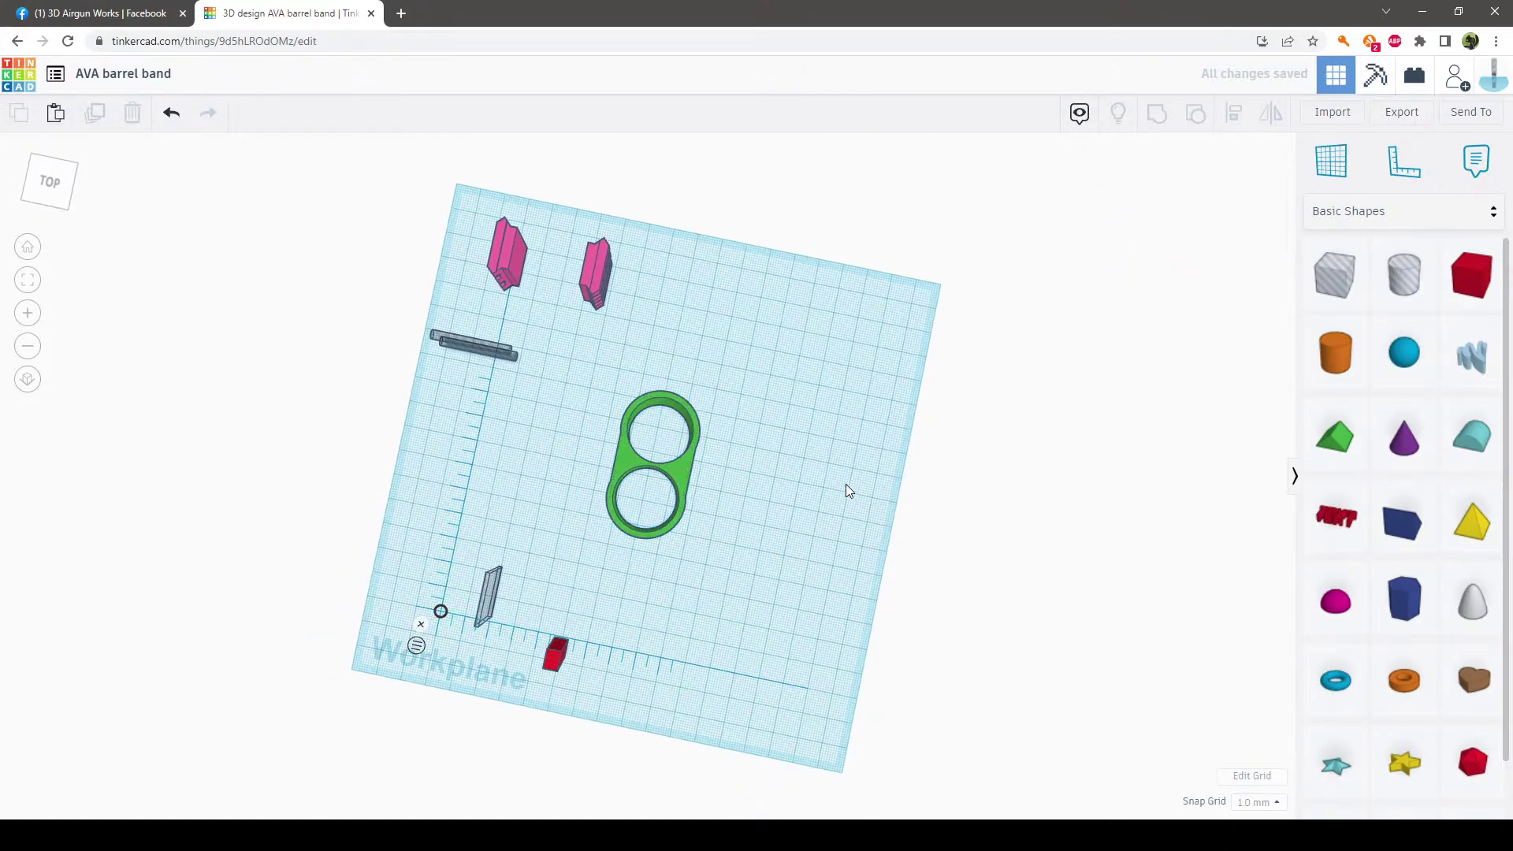
right_click_drag(953, 197, 679, 452)
left_click(678, 452)
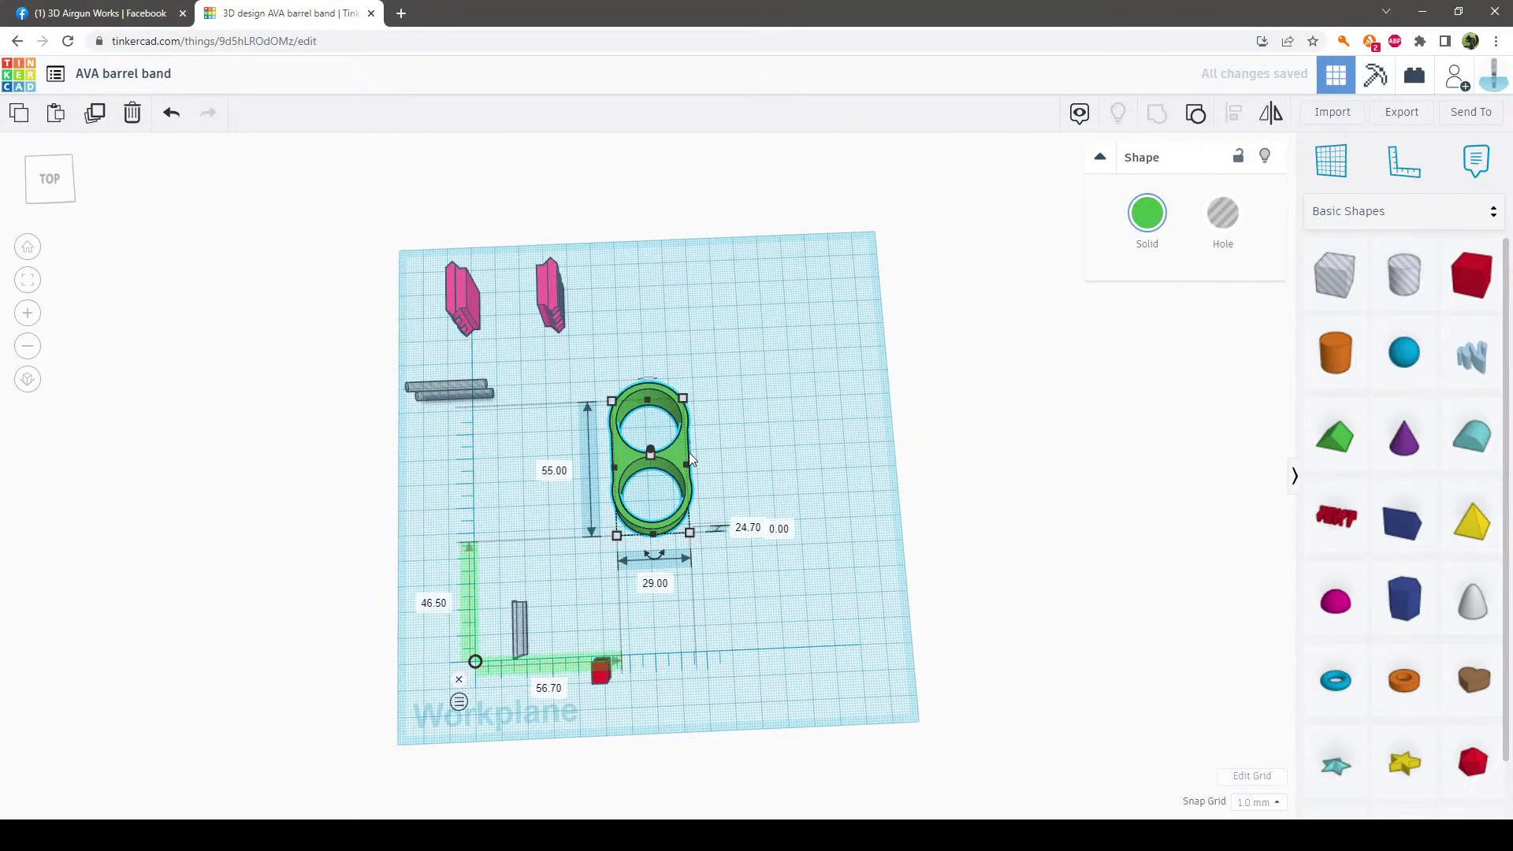
left_click(1197, 115)
left_click(761, 435)
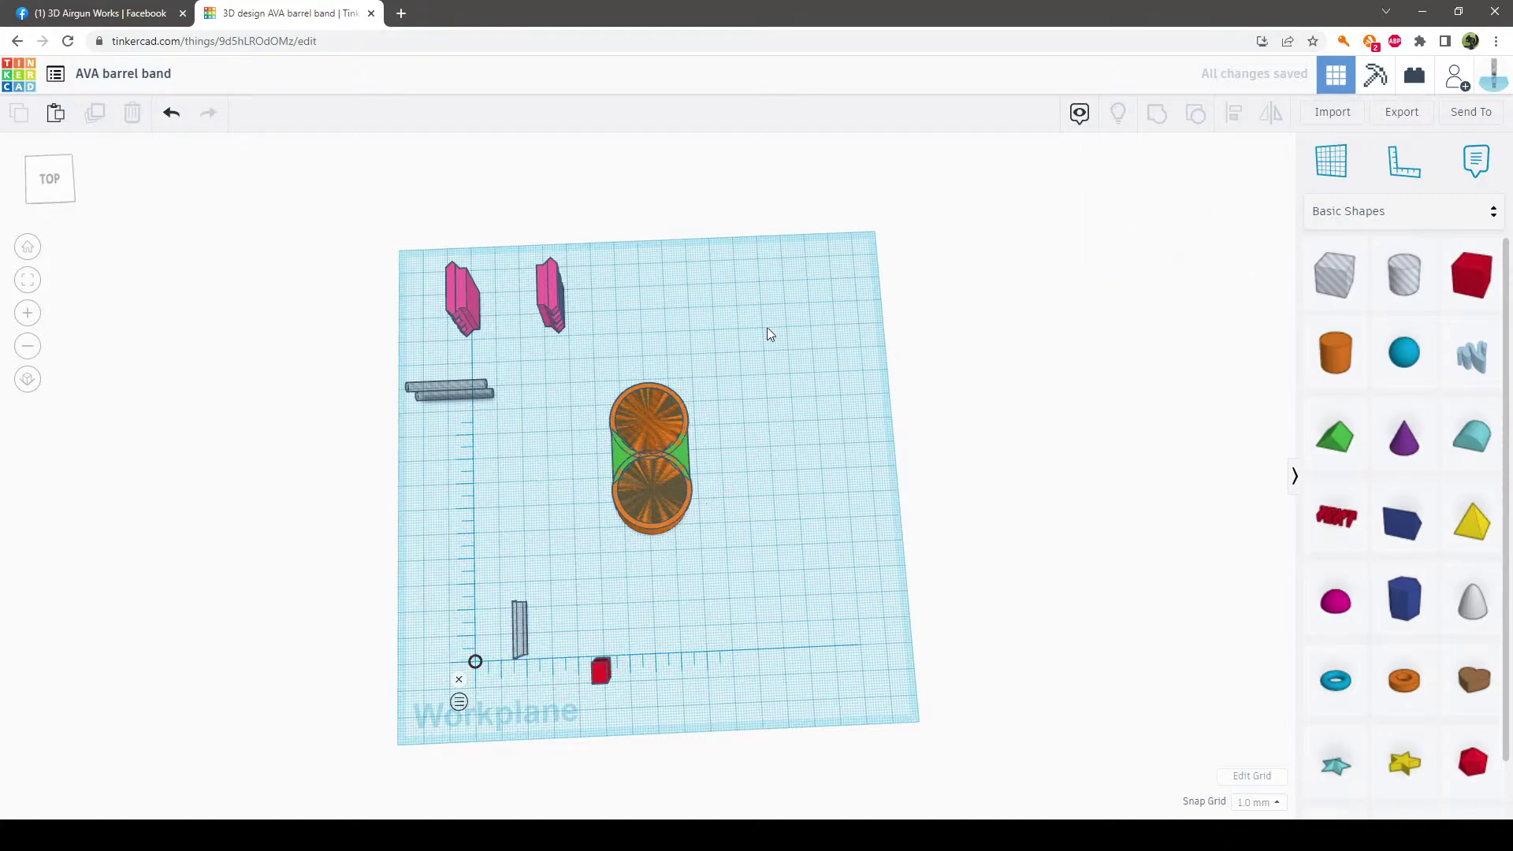
Duplicate the two green roof shapes together with the rear ring's orange cylinder and its bore hole
right_click_drag(767, 328, 790, 445)
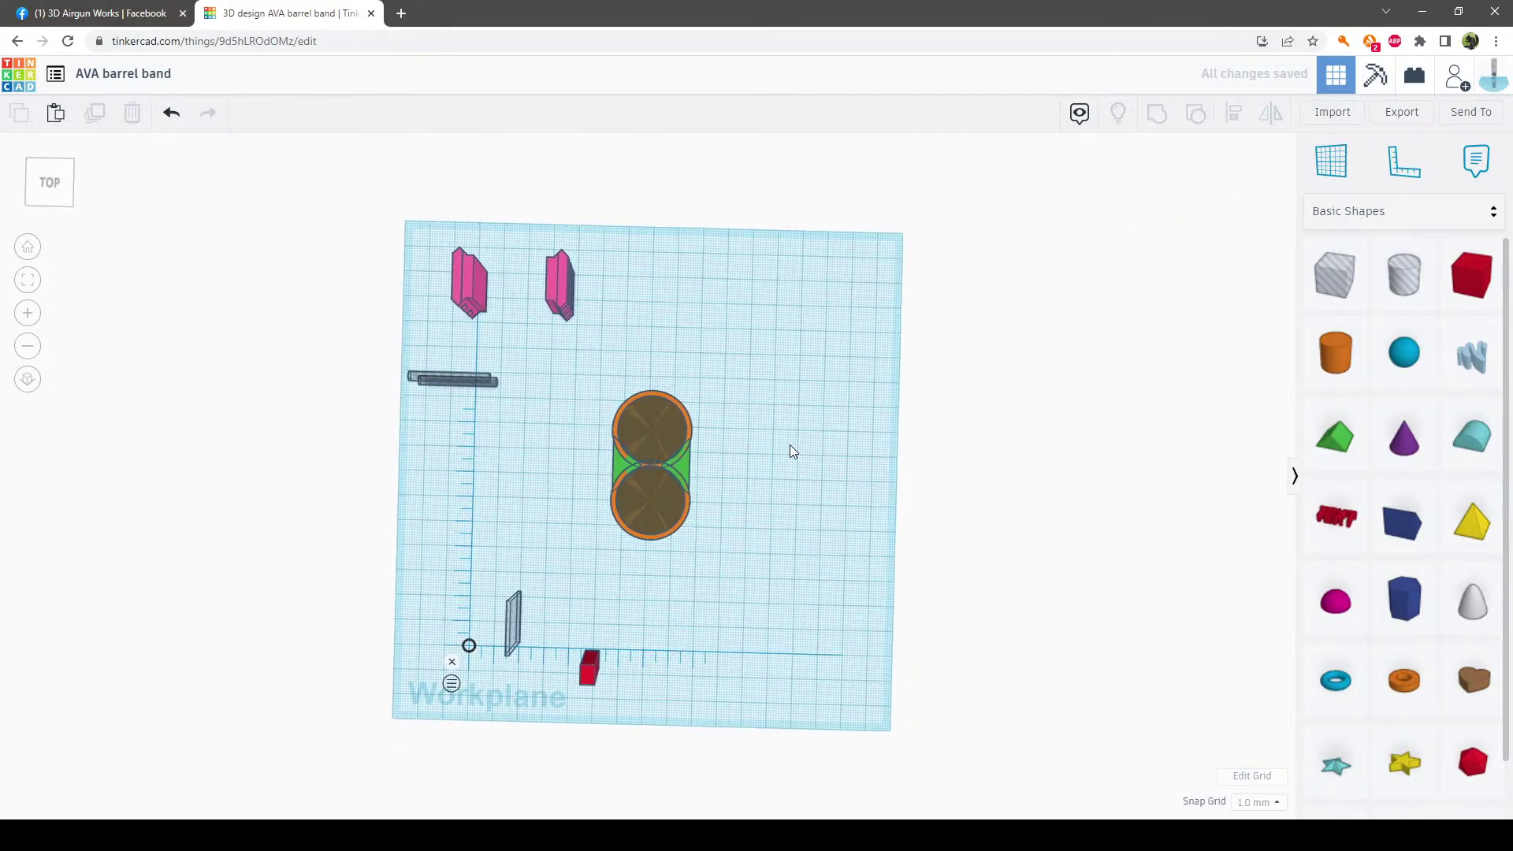
left_click(683, 466)
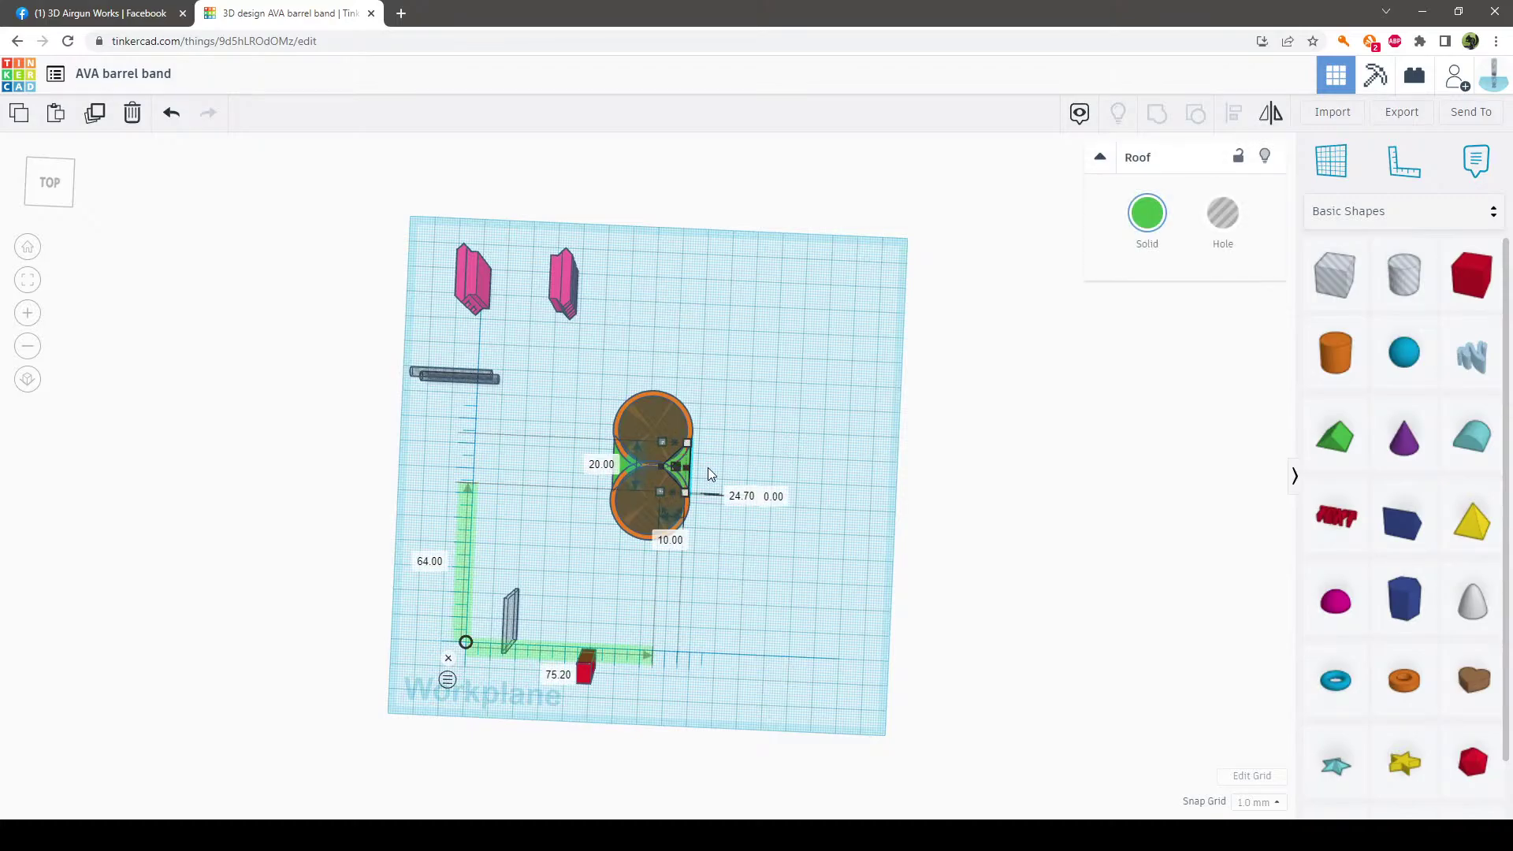
left_click(624, 468, "shift")
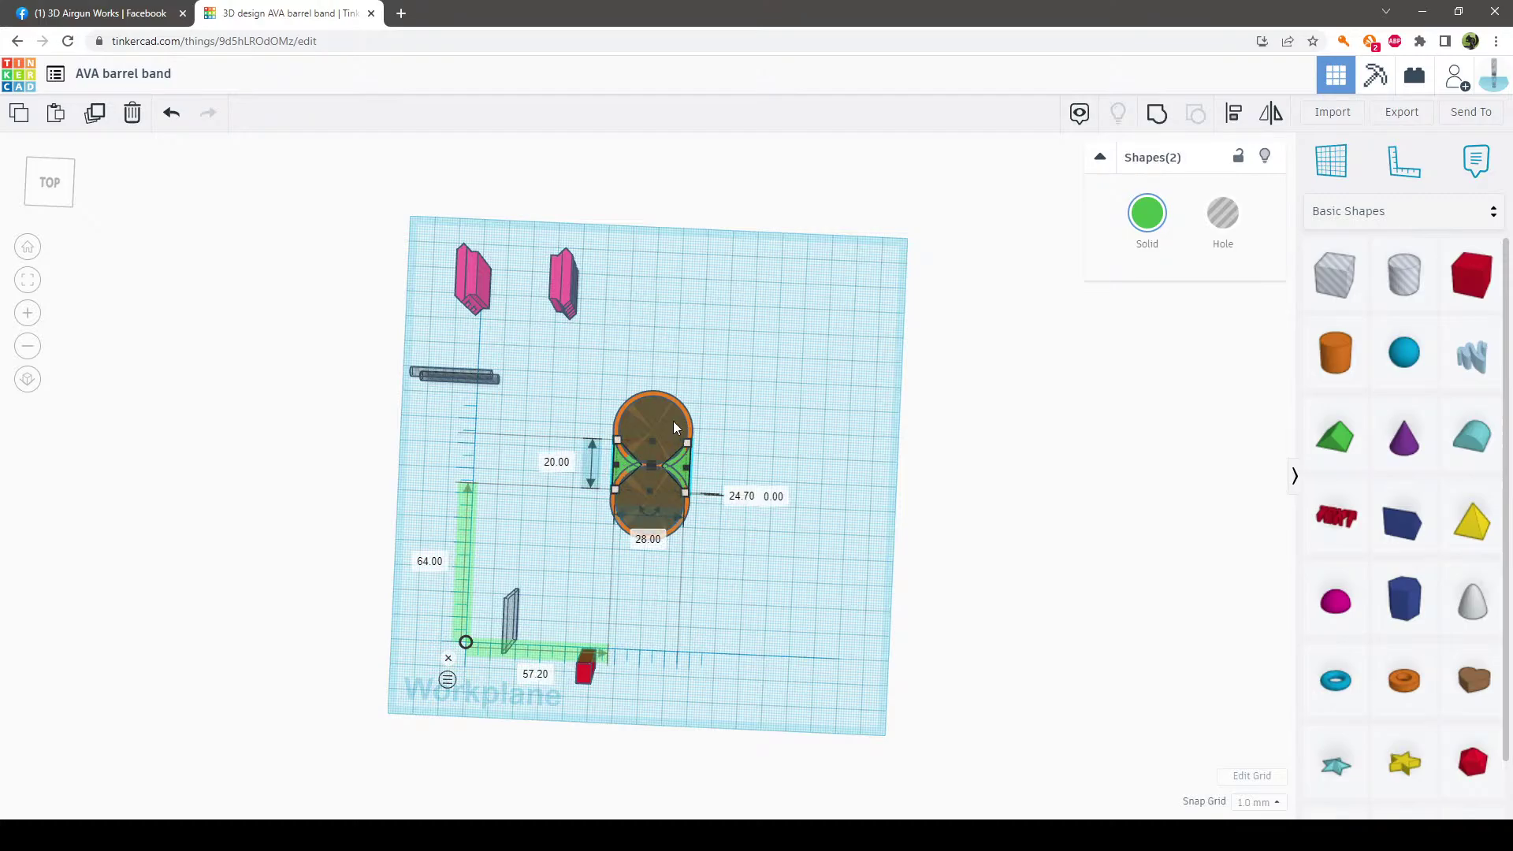
left_click(674, 428, "shift")
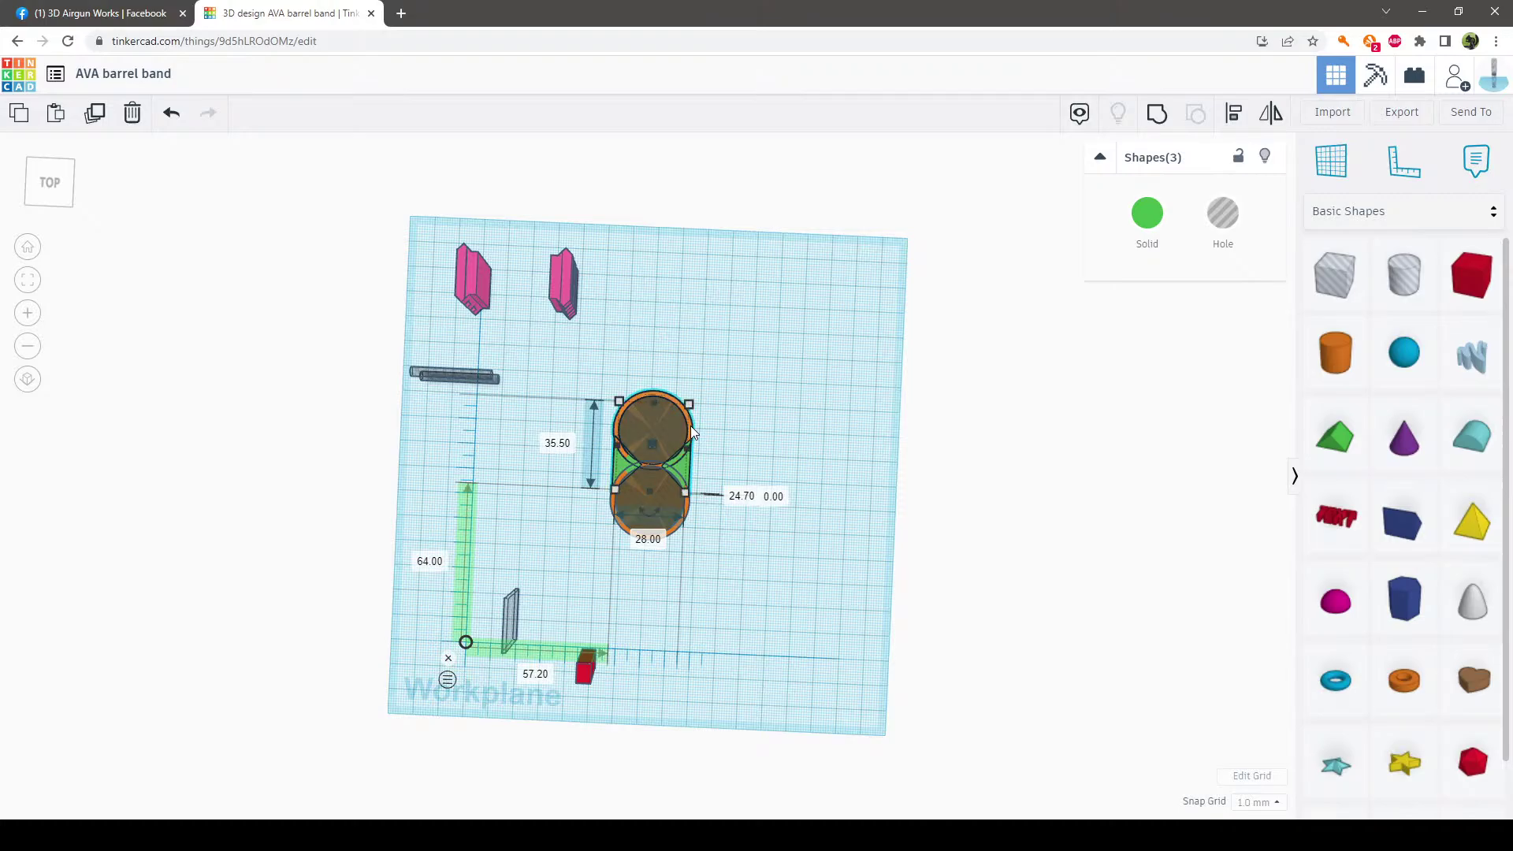
left_click(692, 432, "shift")
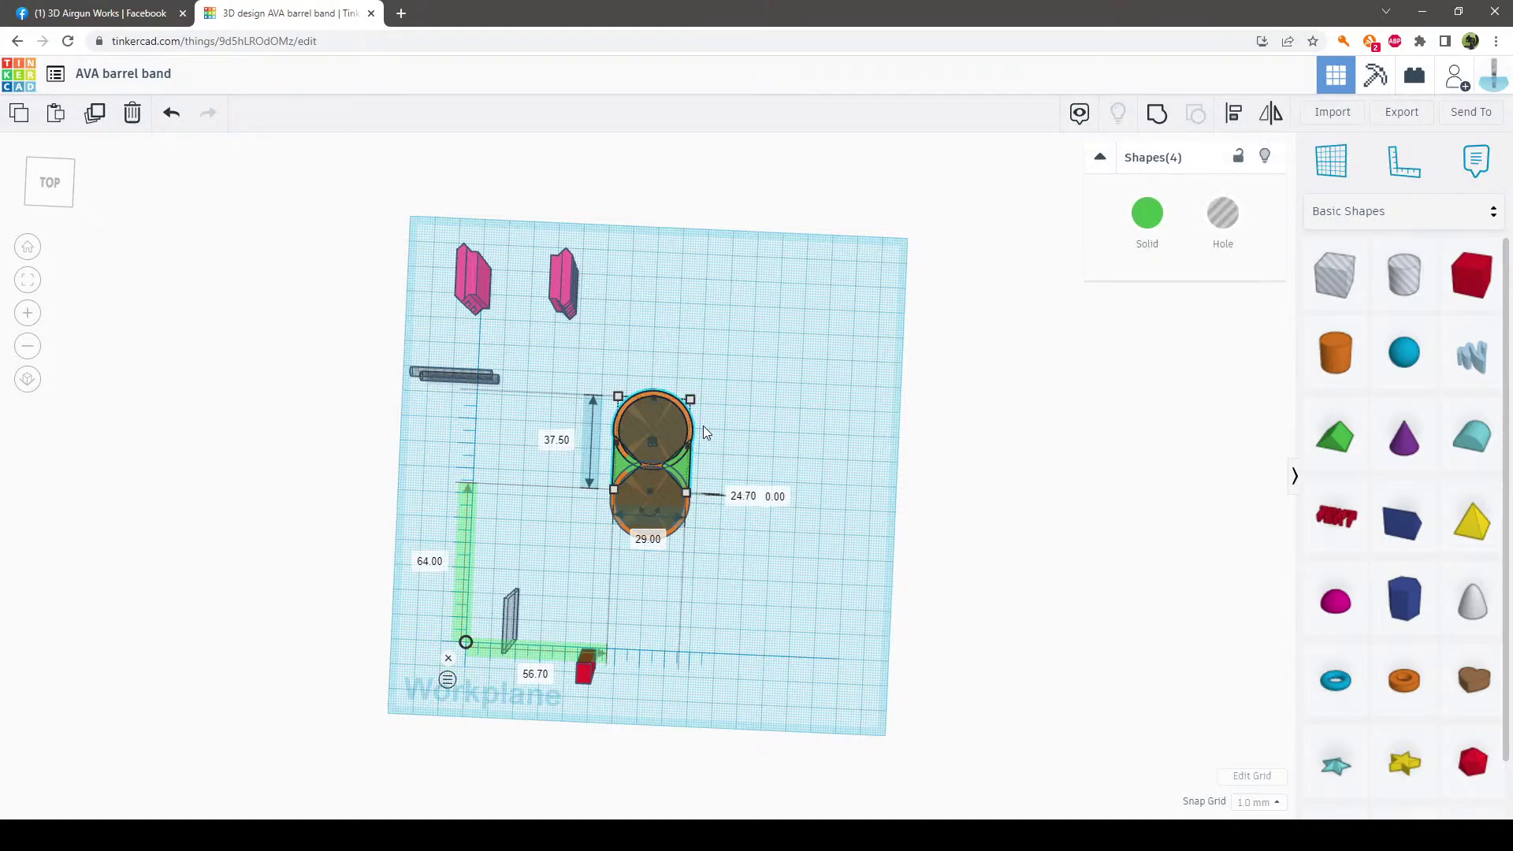
left_click(98, 116)
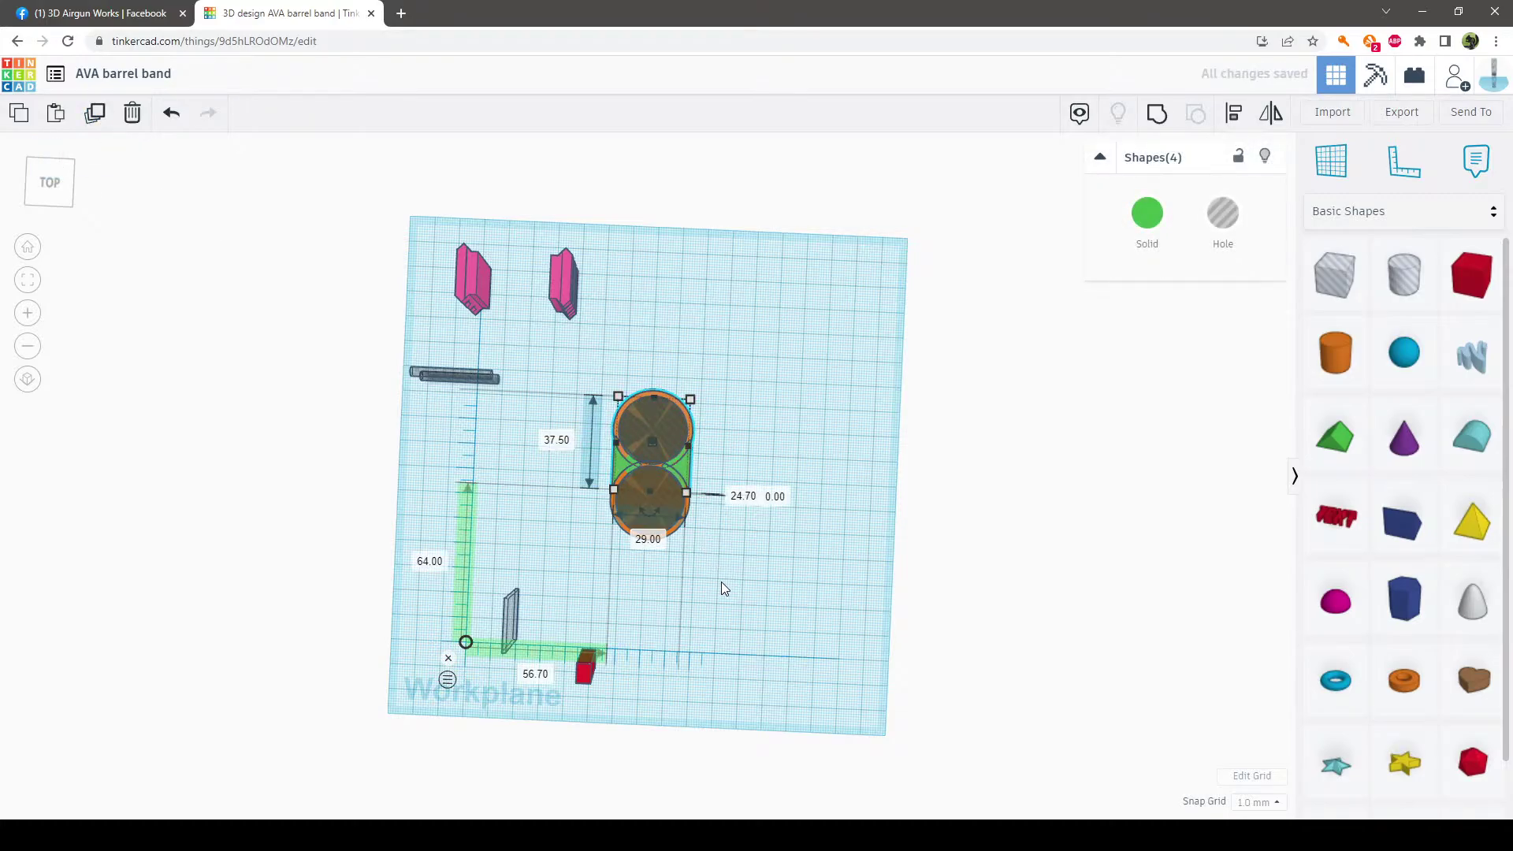
Set the duplicated shapes' lengthwise offset from the ruler origin to 90 mm to add a third ring
right_click_drag(721, 582, 615, 578)
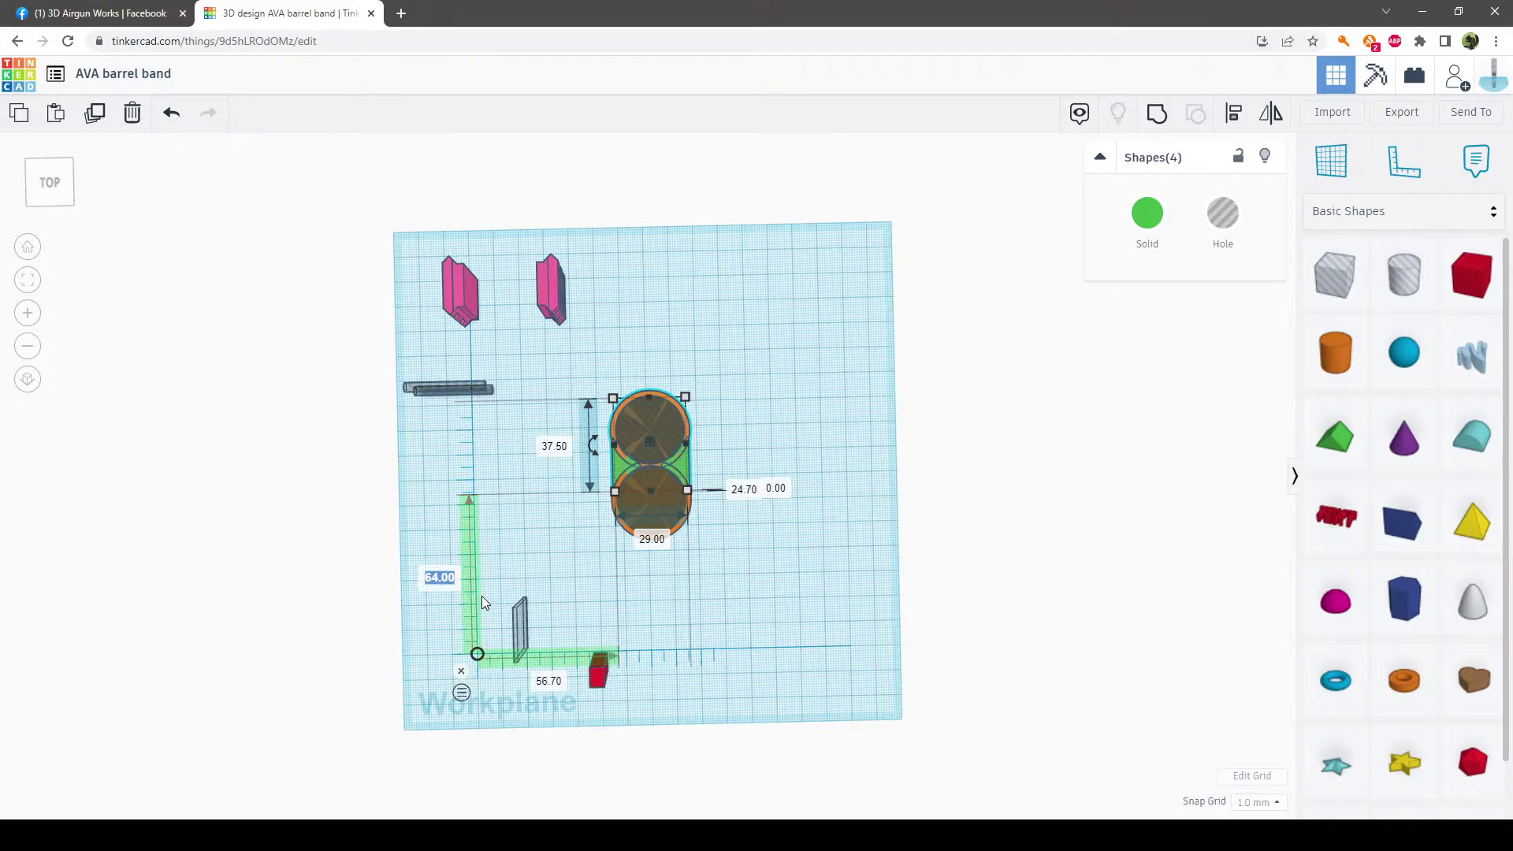
type("90")
key("Return")
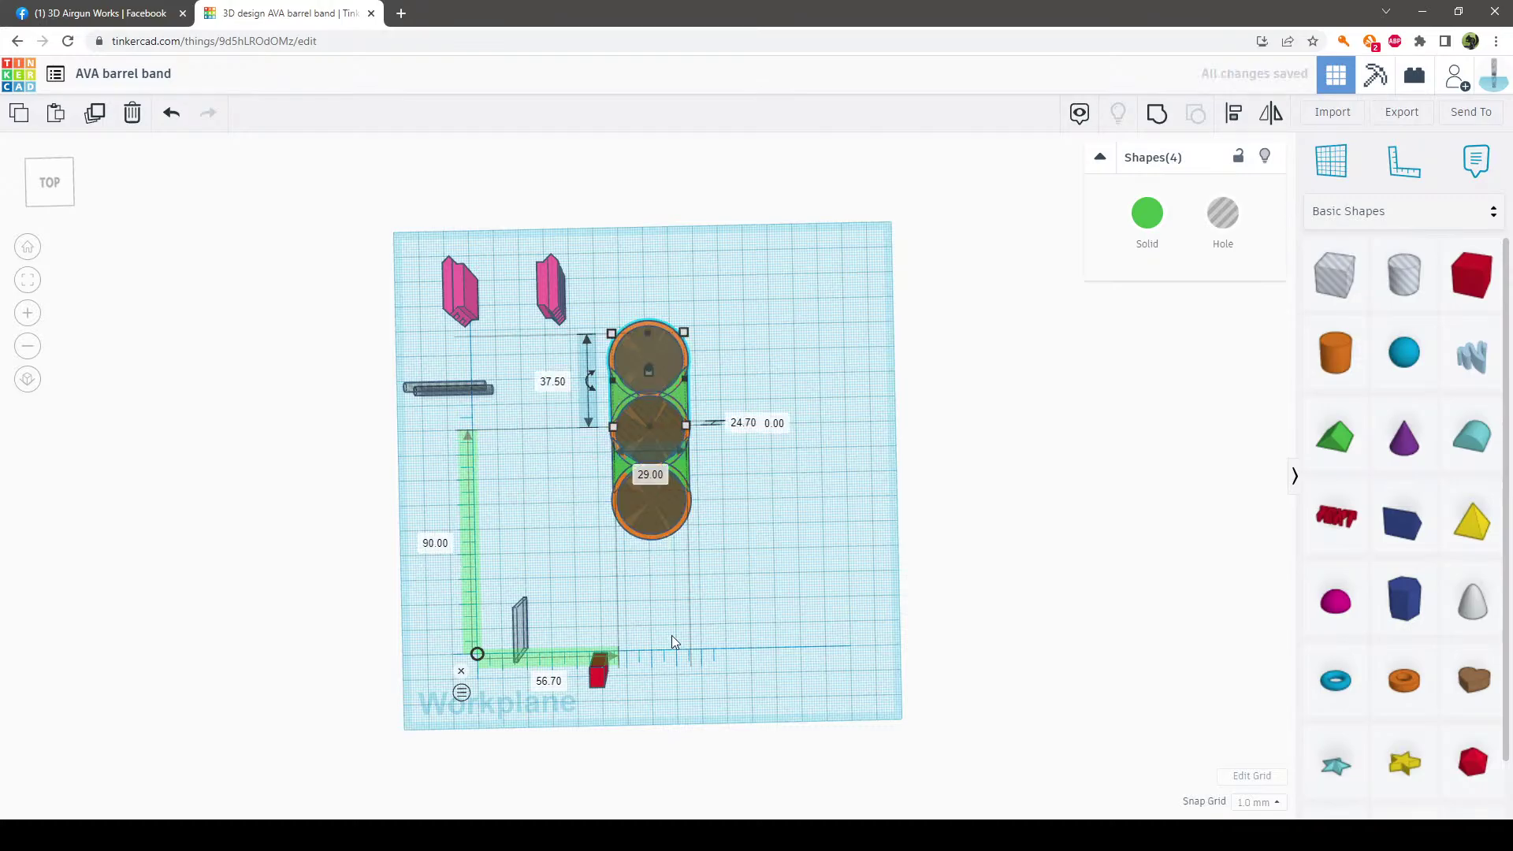
scroll(763, 562, "up", 5)
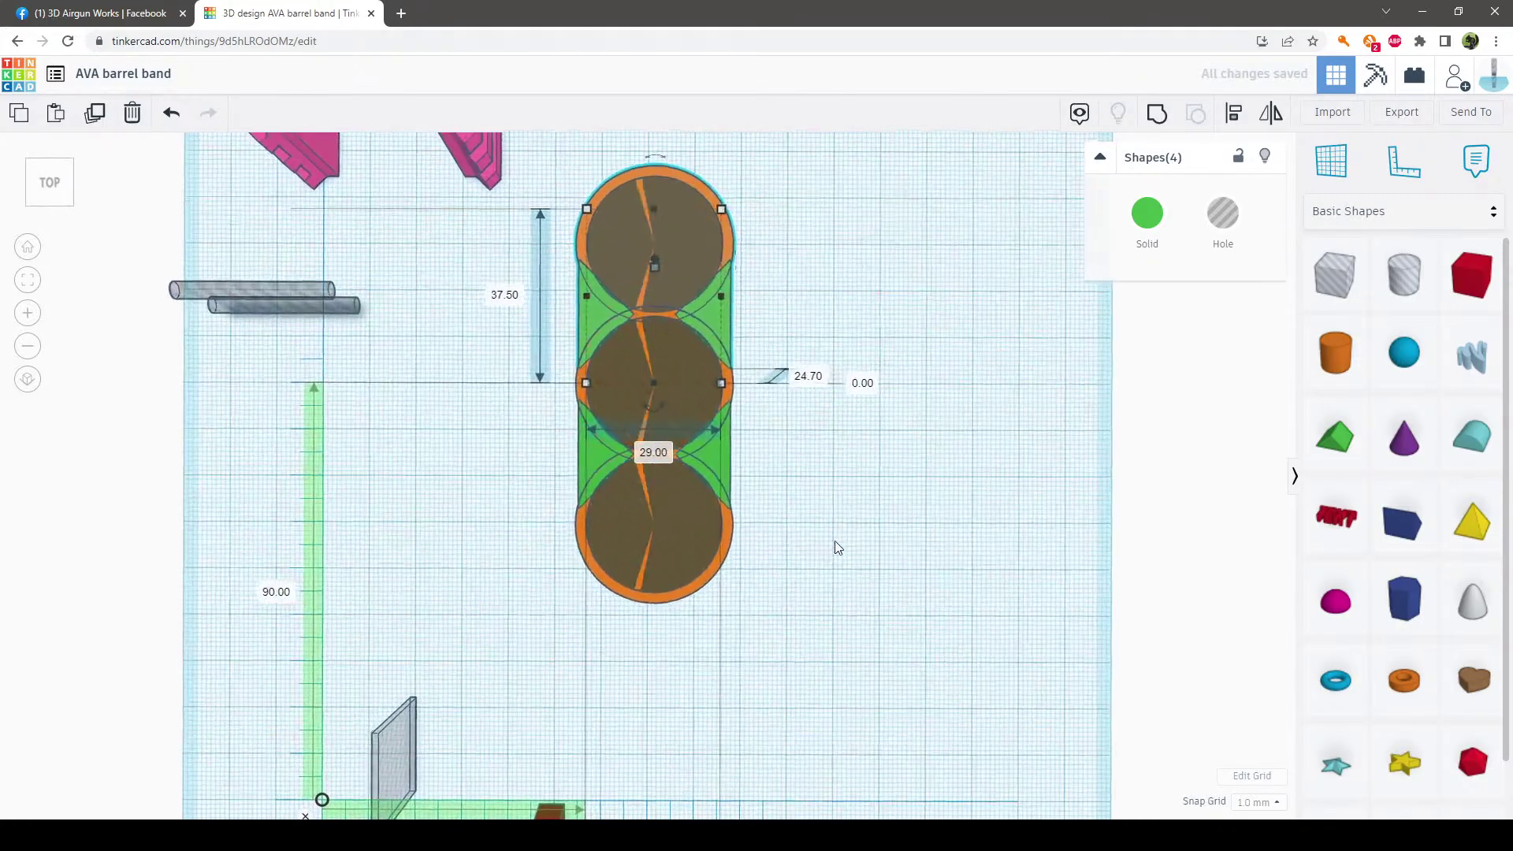
Group all ten shapes of the three rings into a single three-bore band body
left_click(828, 545)
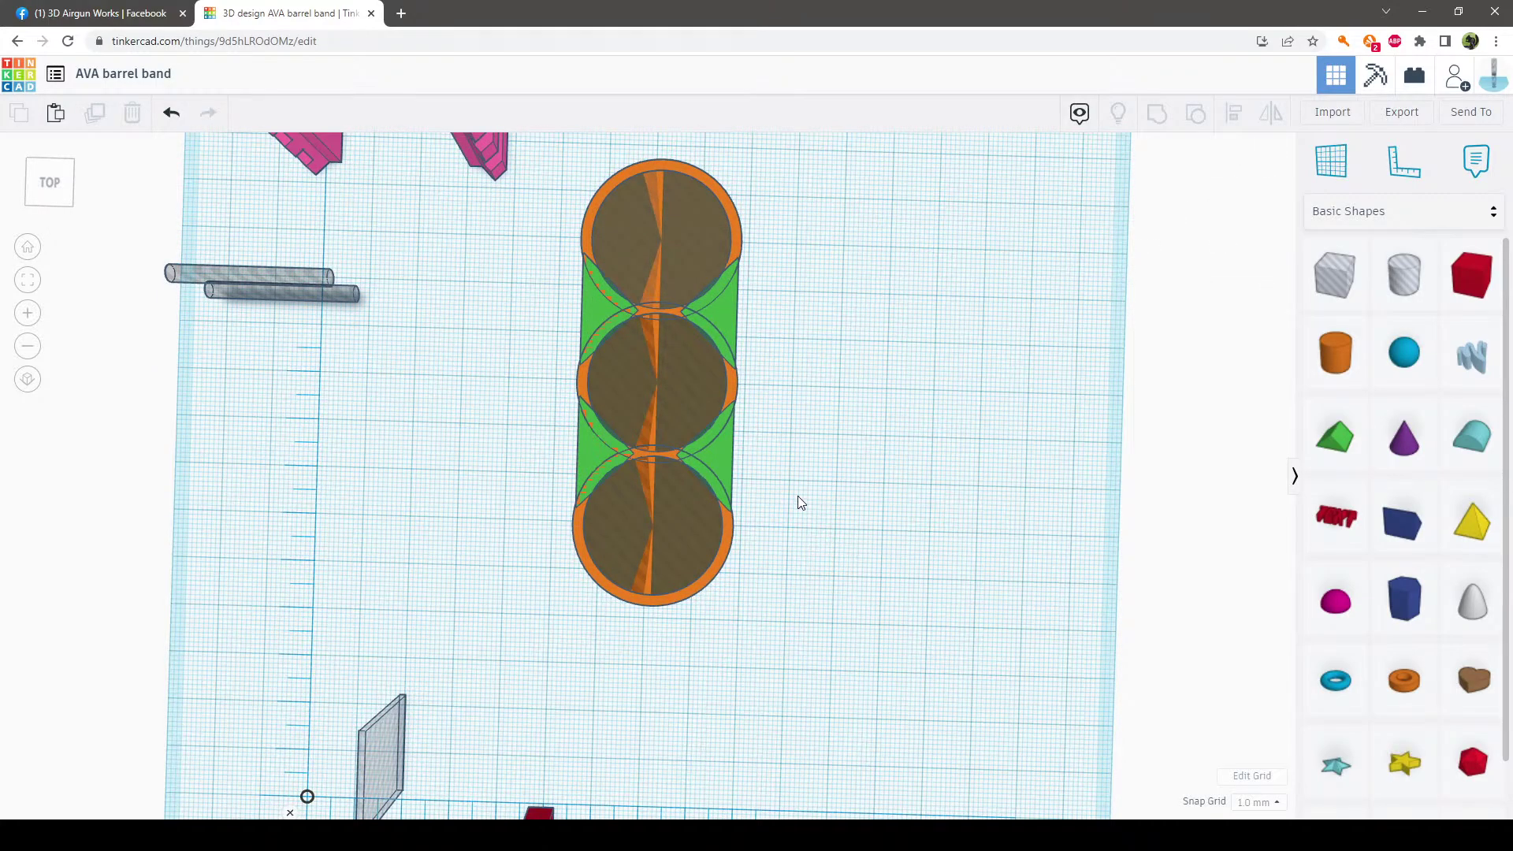
scroll(741, 509, "down", 5)
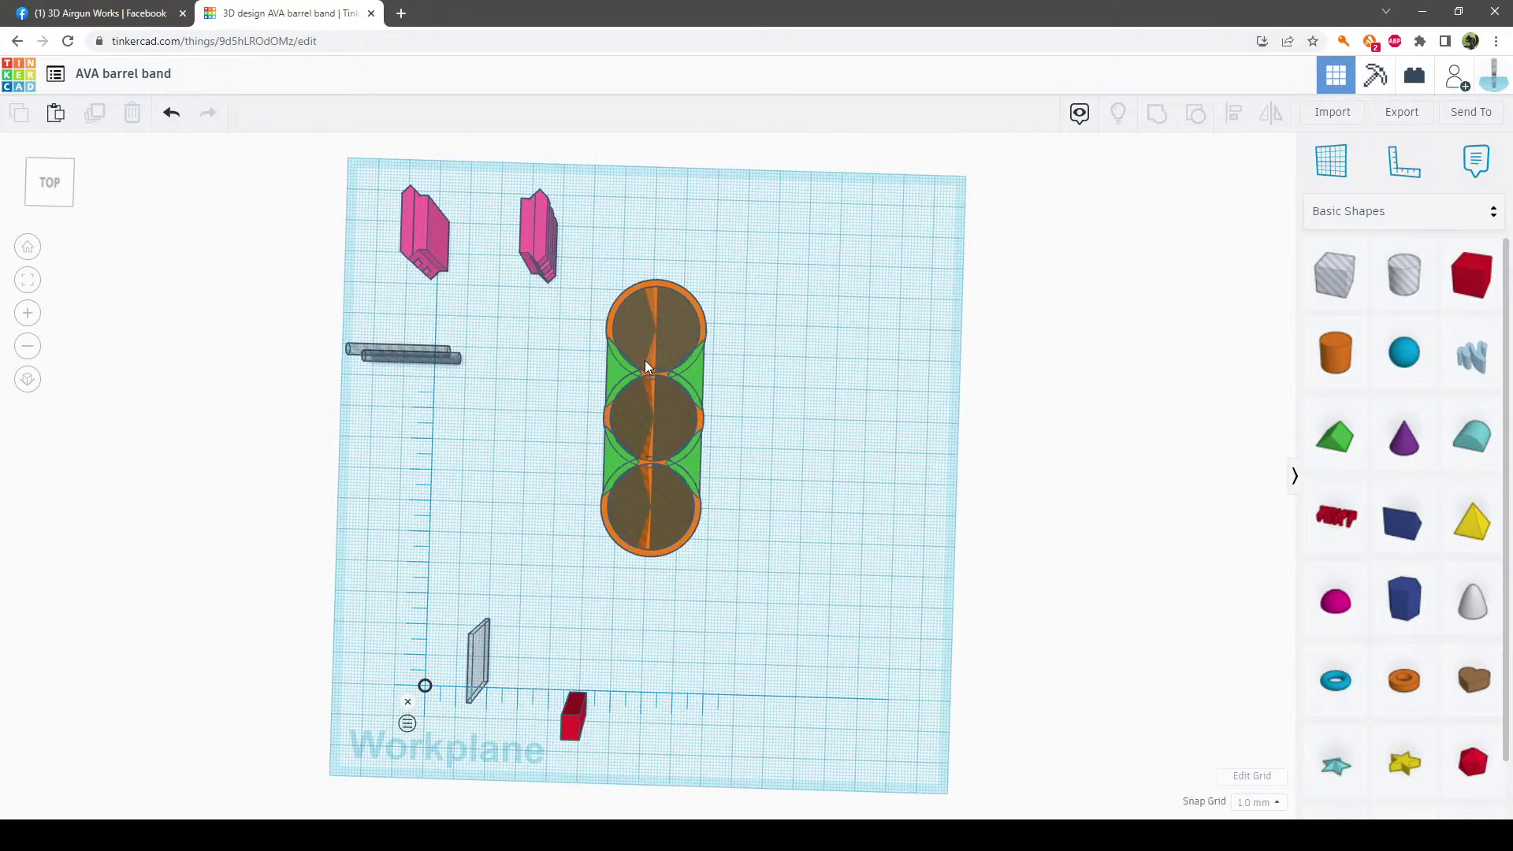
left_click_drag(730, 595, 588, 248)
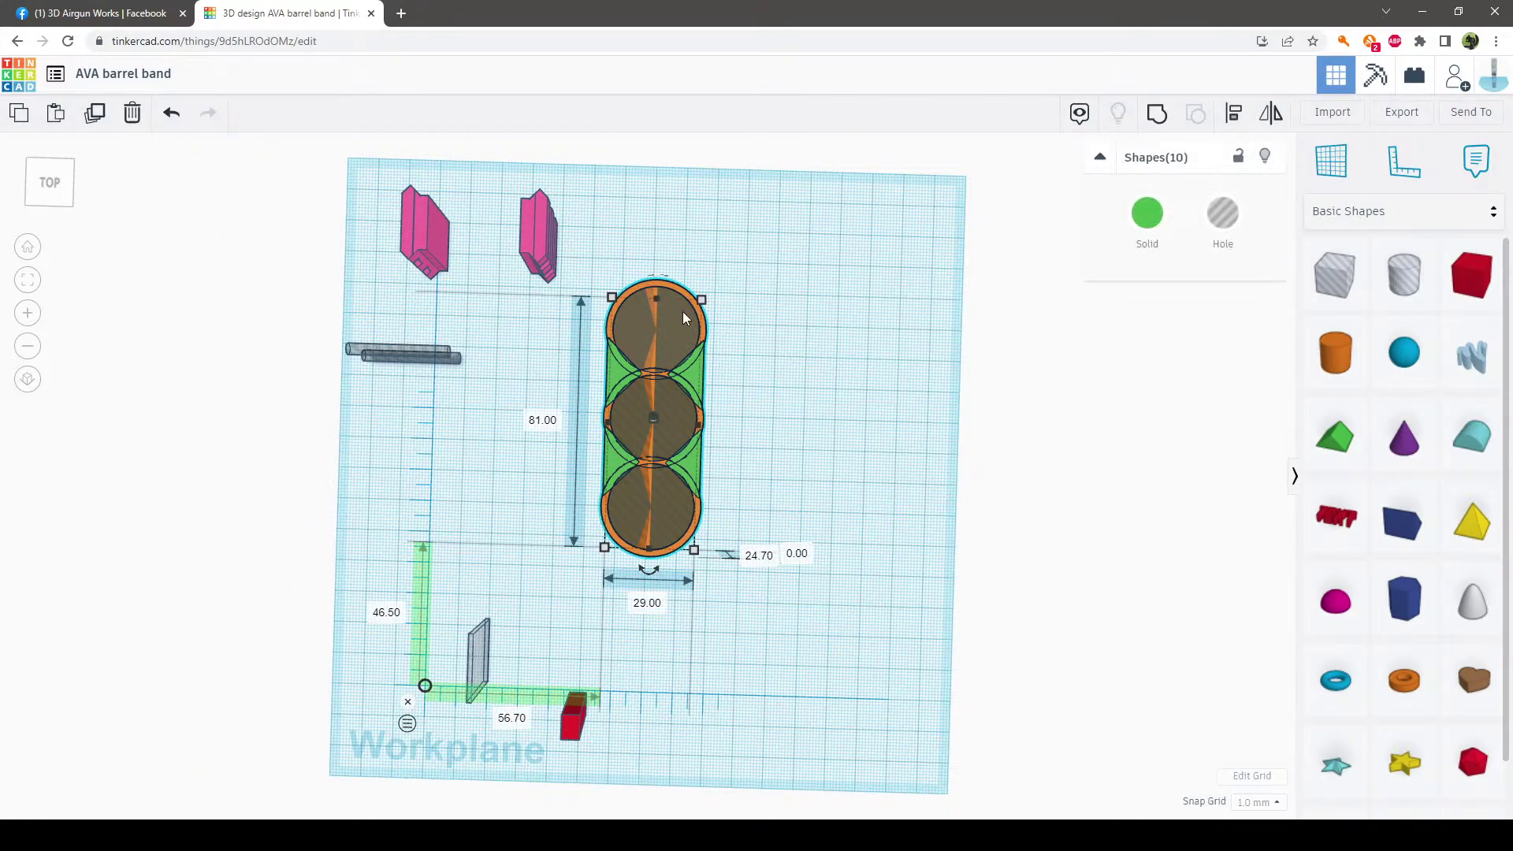
left_click(1157, 118)
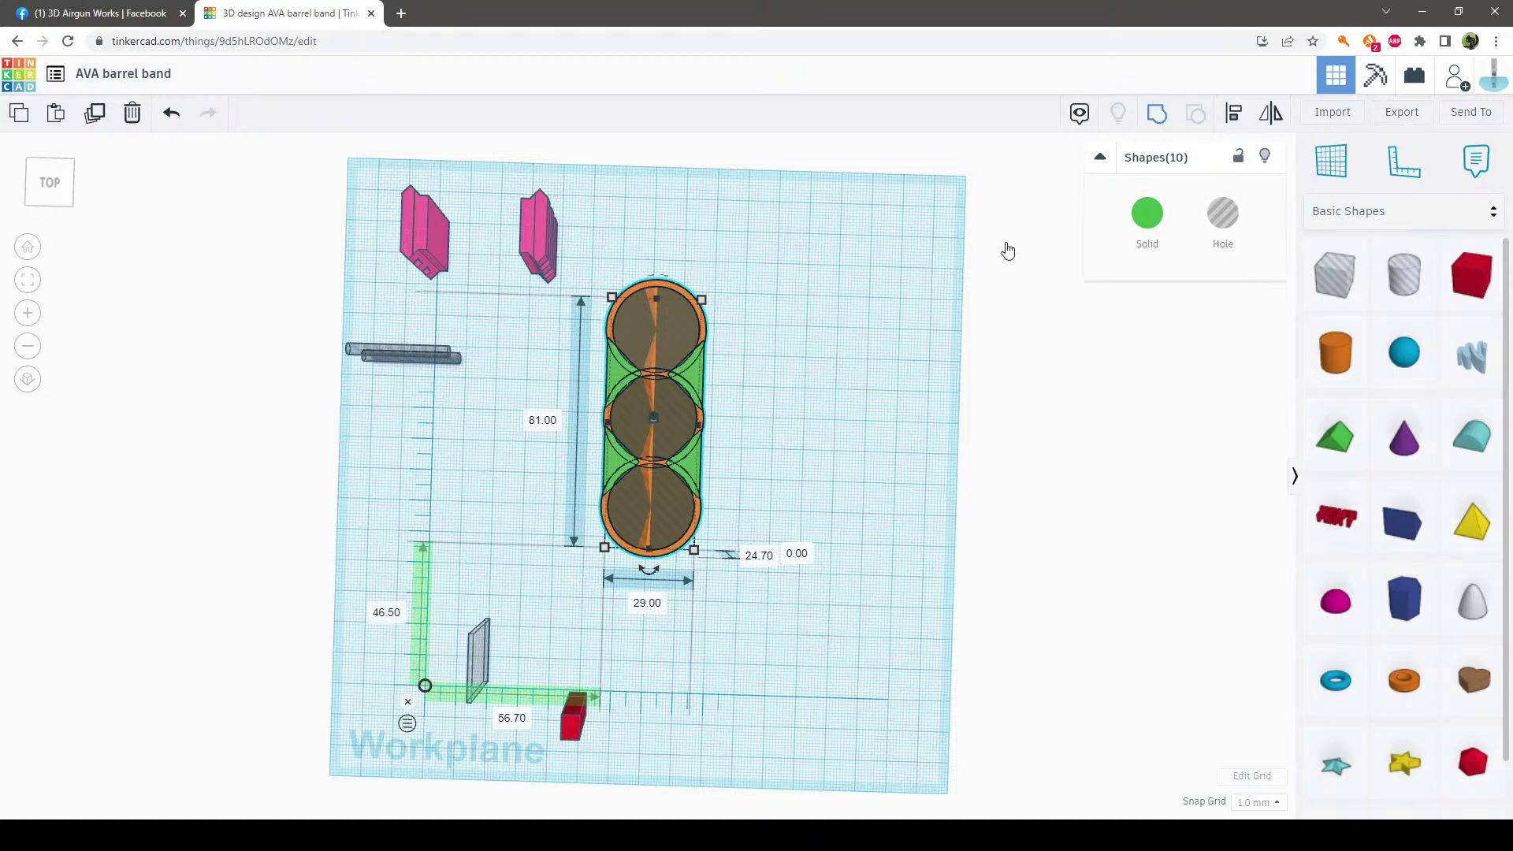
left_click(853, 357)
right_click_drag(850, 357, 748, 455)
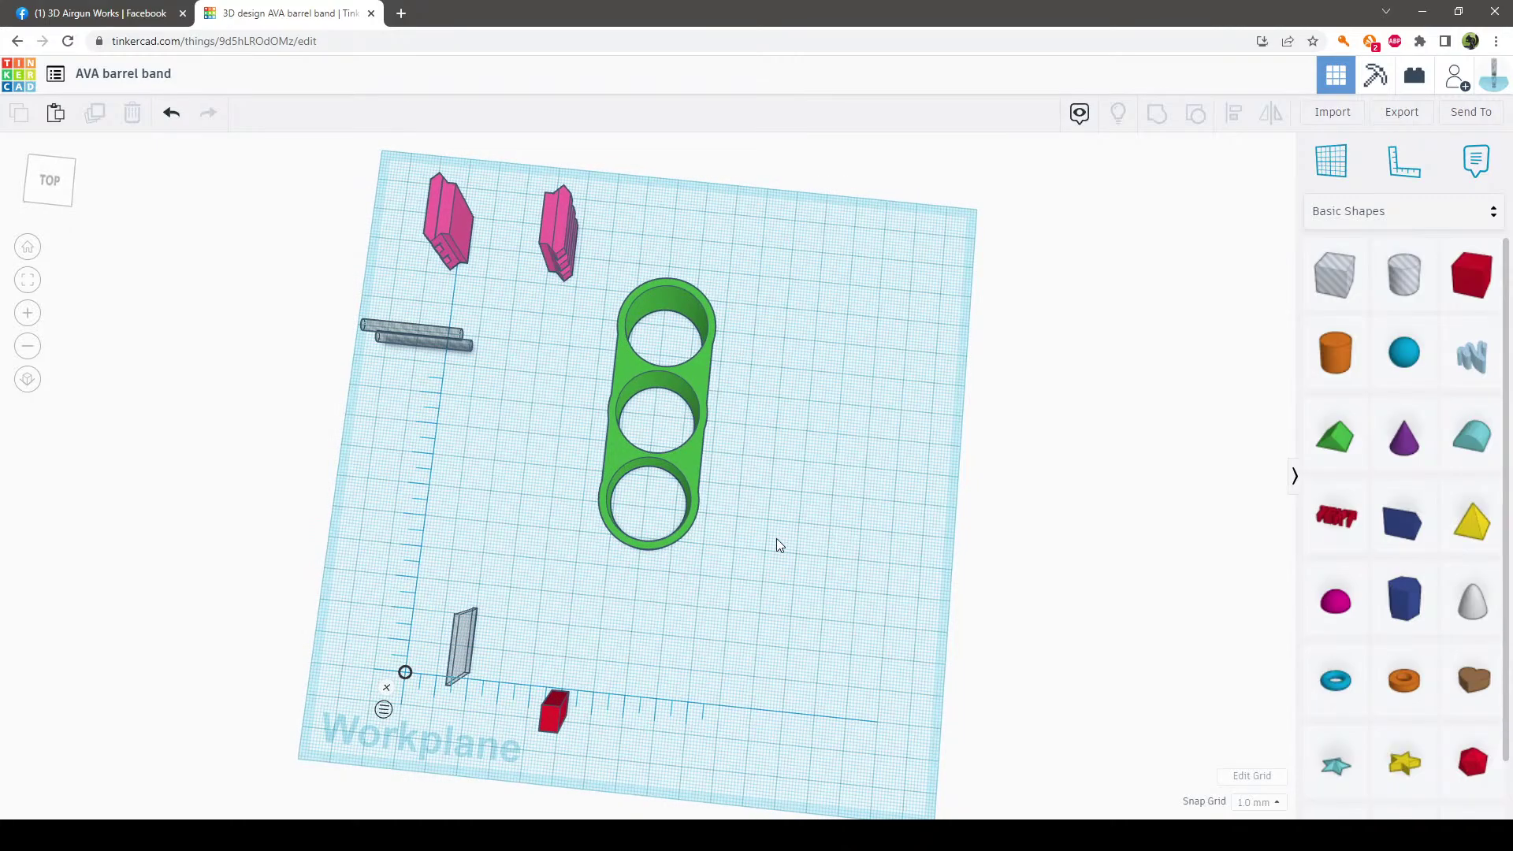
mouse_move(876, 551)
right_mouse_down()
mouse_move(892, 612)
mouse_move(861, 576)
right_mouse_up()
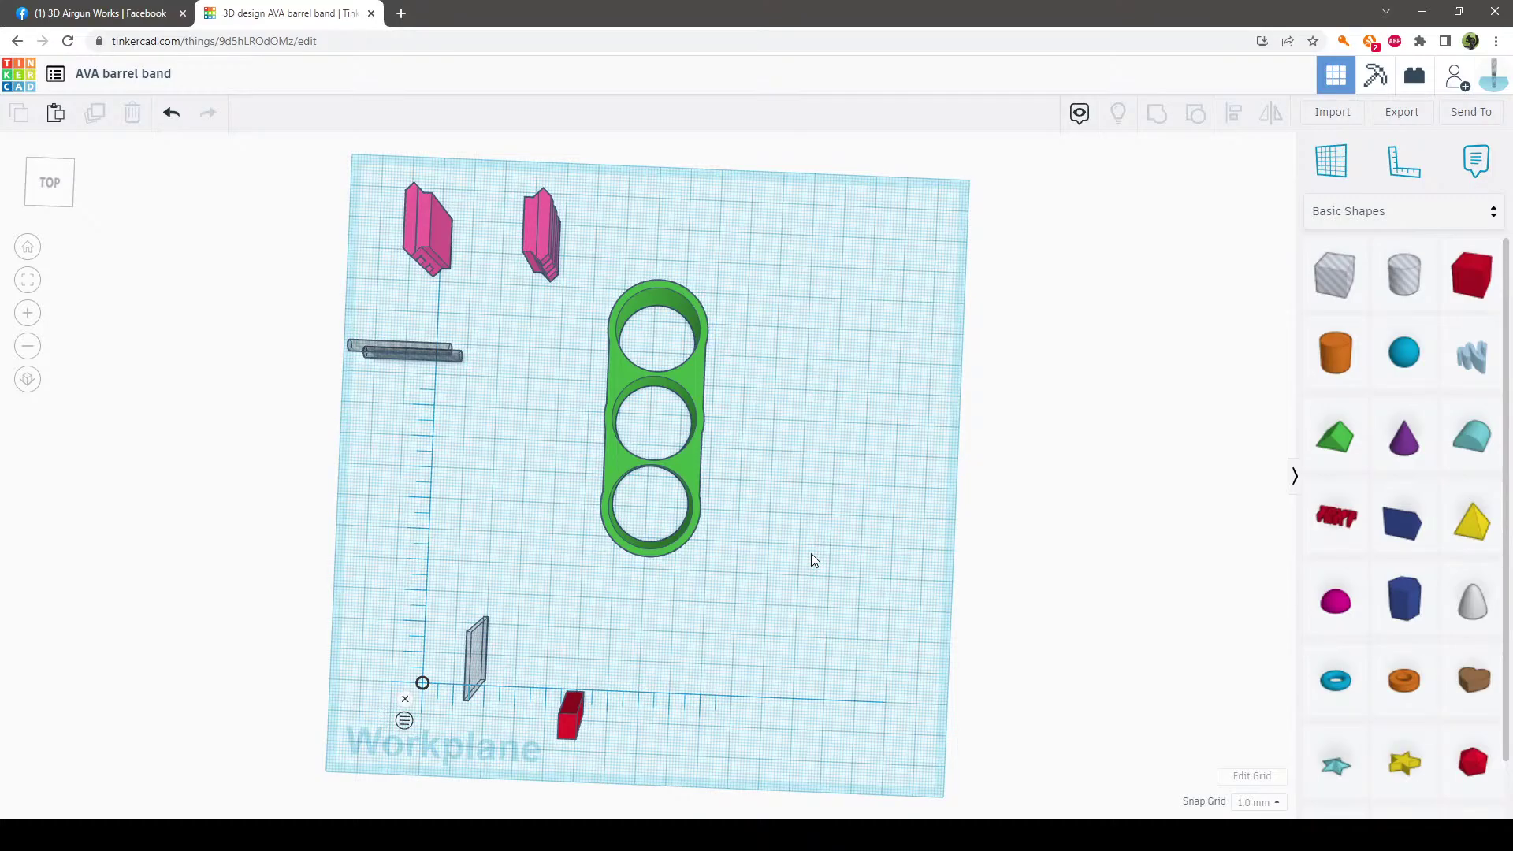
right_click_drag(814, 559, 815, 633)
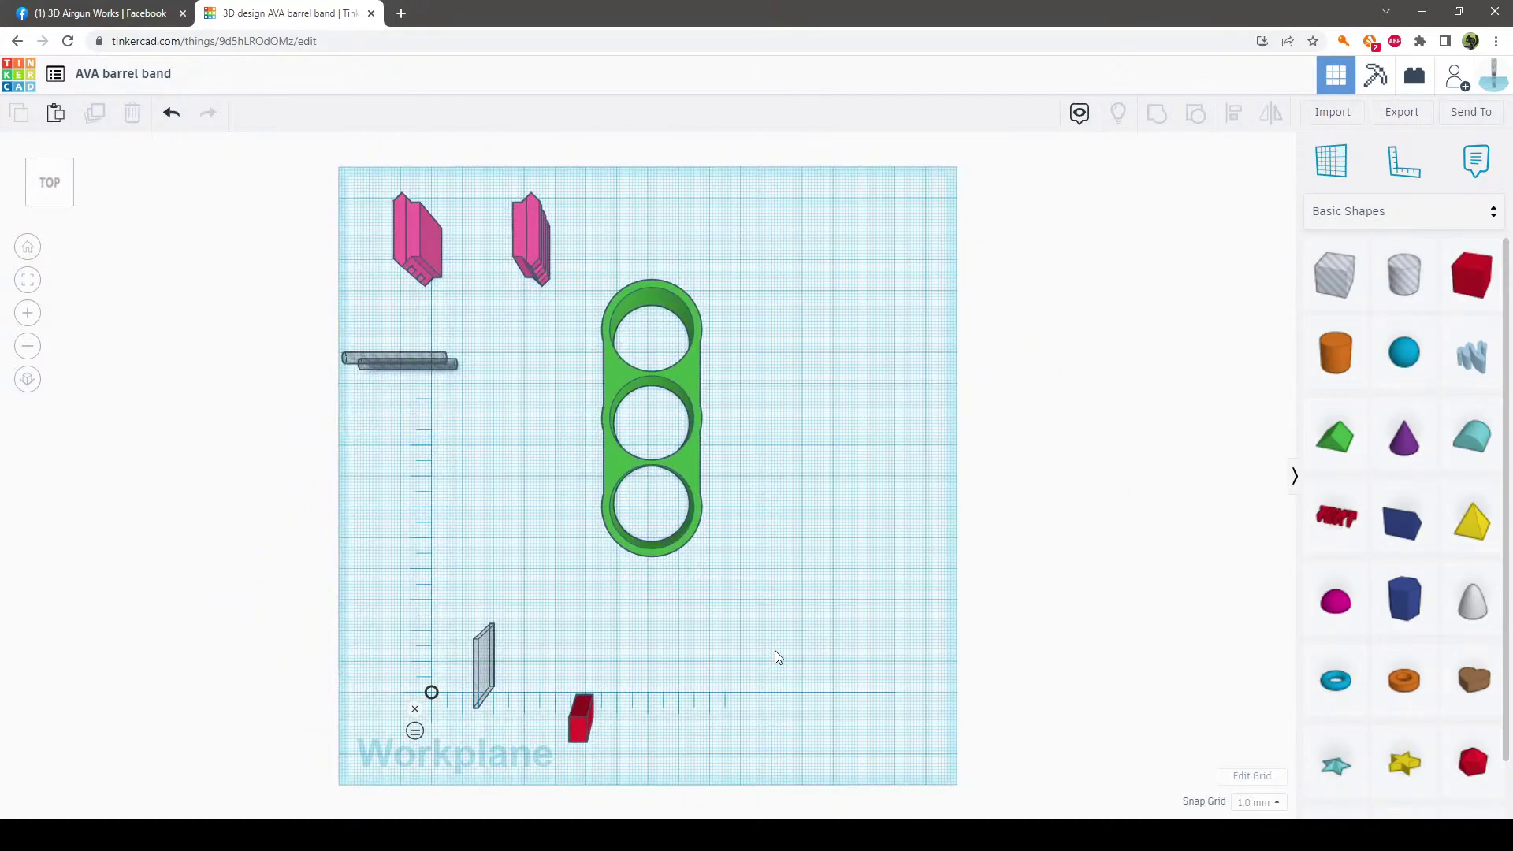
Delete the red box, the three-bore band and all other remaining shapes to clear the workplane
left_click(571, 741)
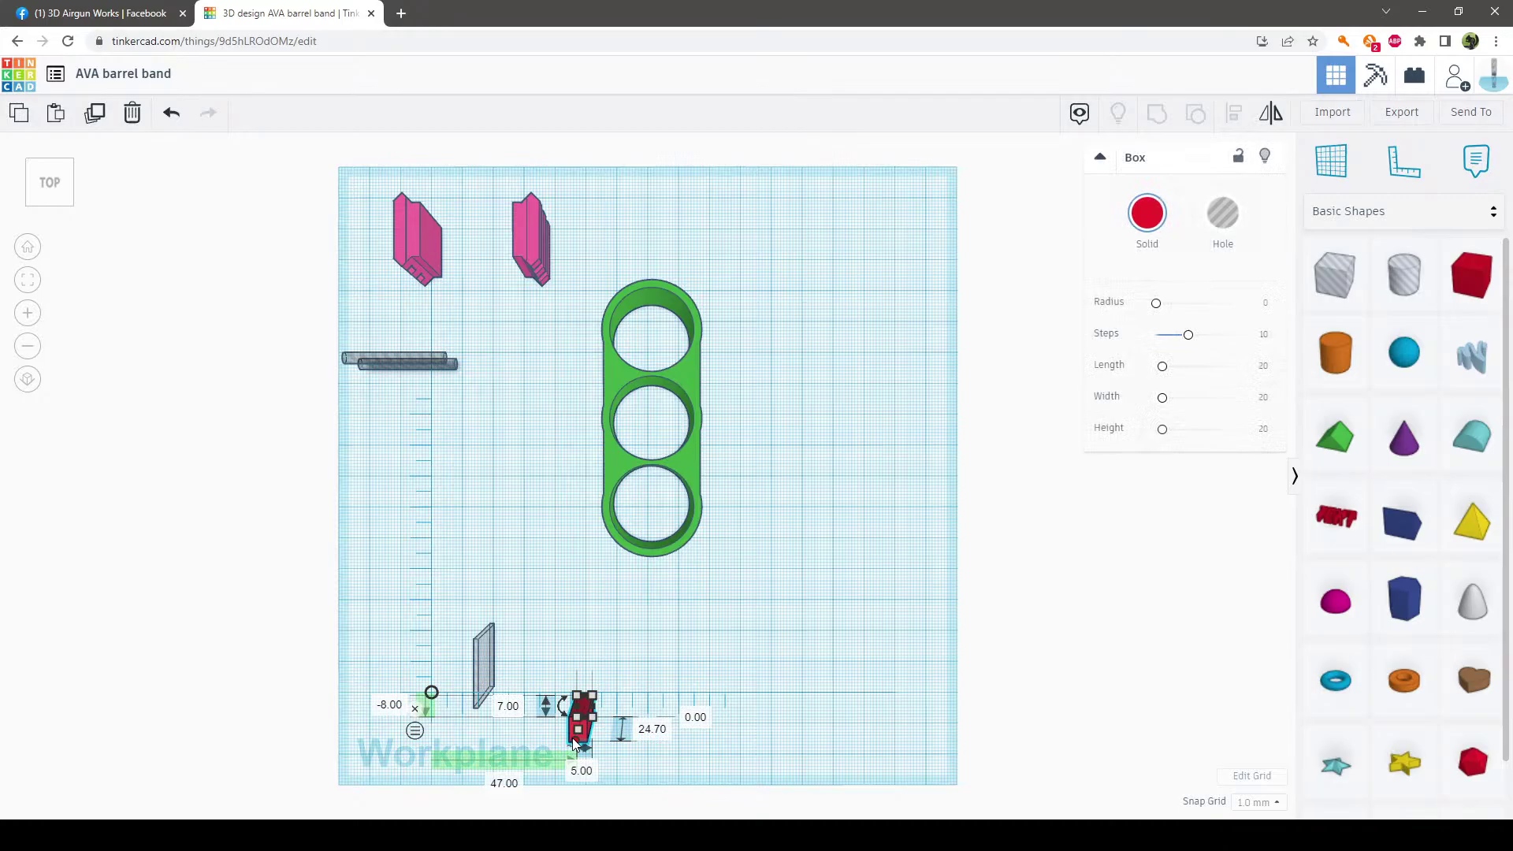
key("Delete")
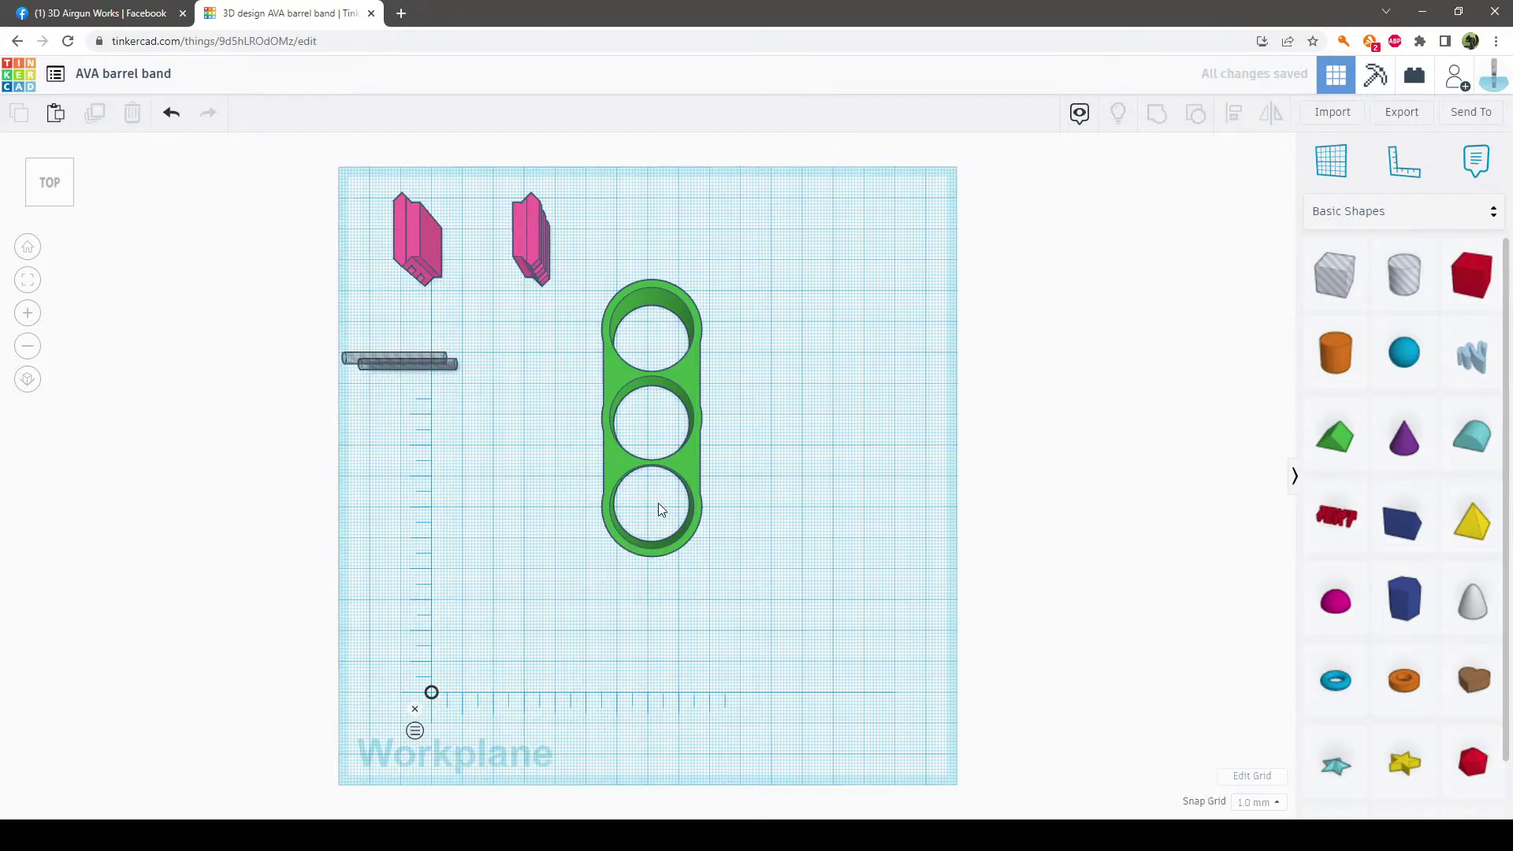
left_click(683, 463)
key("Delete")
left_click(441, 365)
key("Delete")
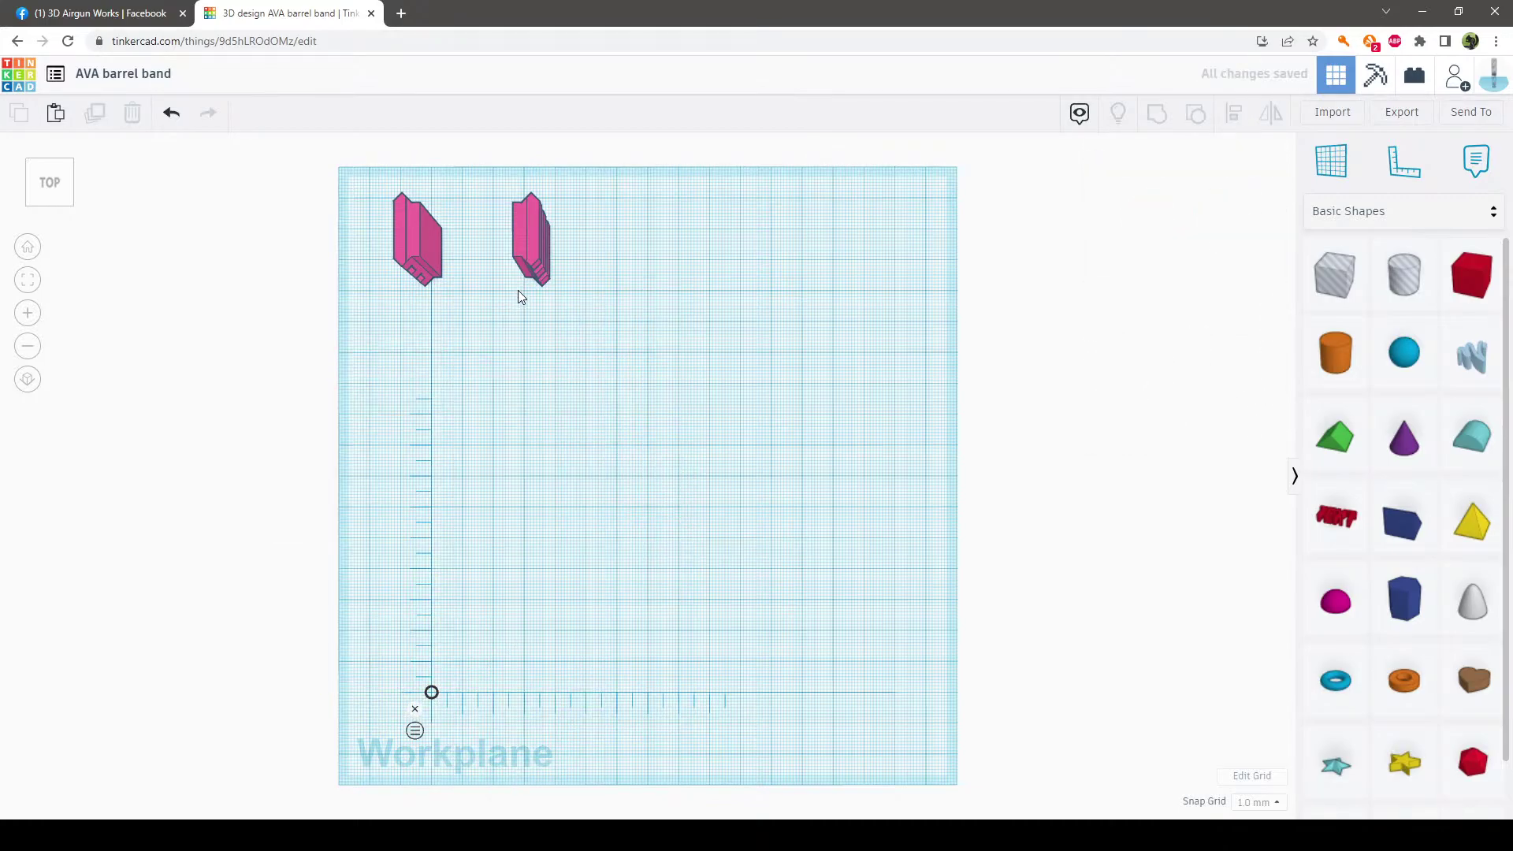
key("ctrl+a")
key("Delete")
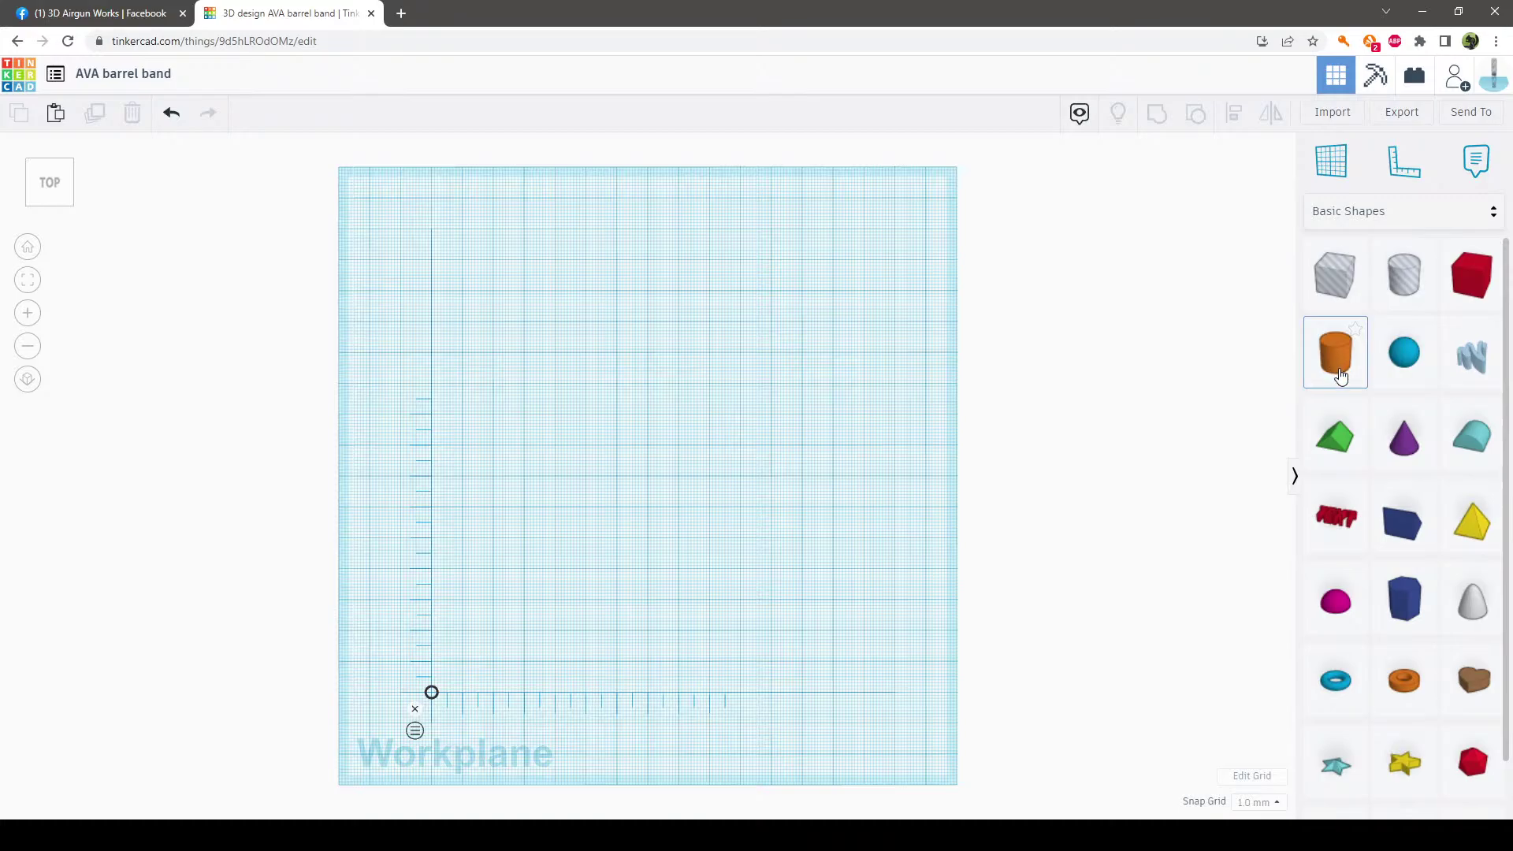
Place a solid cylinder near the middle of the workplane and set its sides to 64
left_click_drag(1341, 377, 654, 409)
left_click(771, 482)
left_click(648, 391)
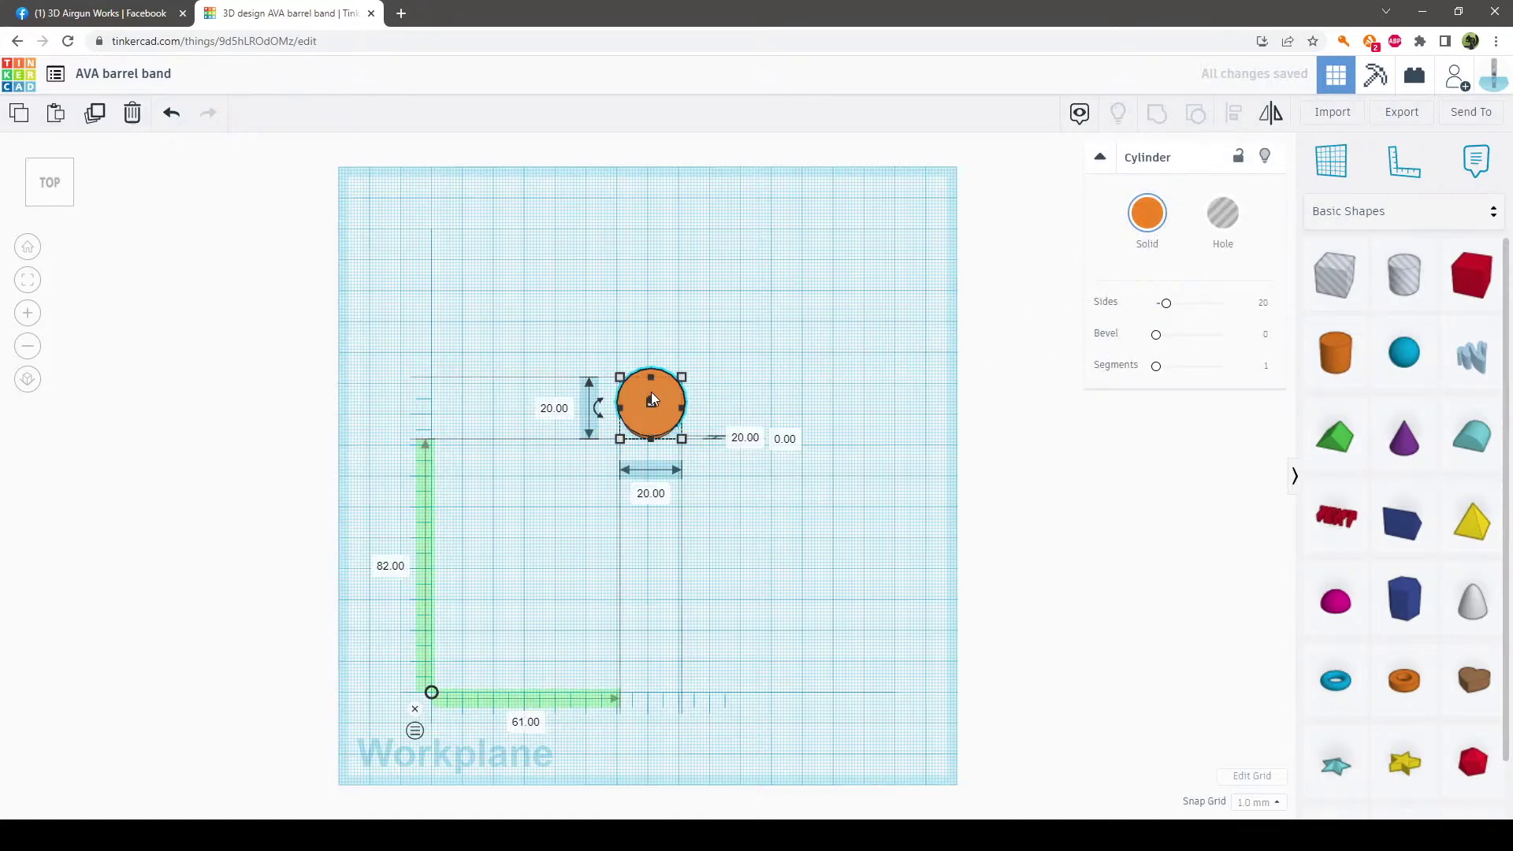
key("f")
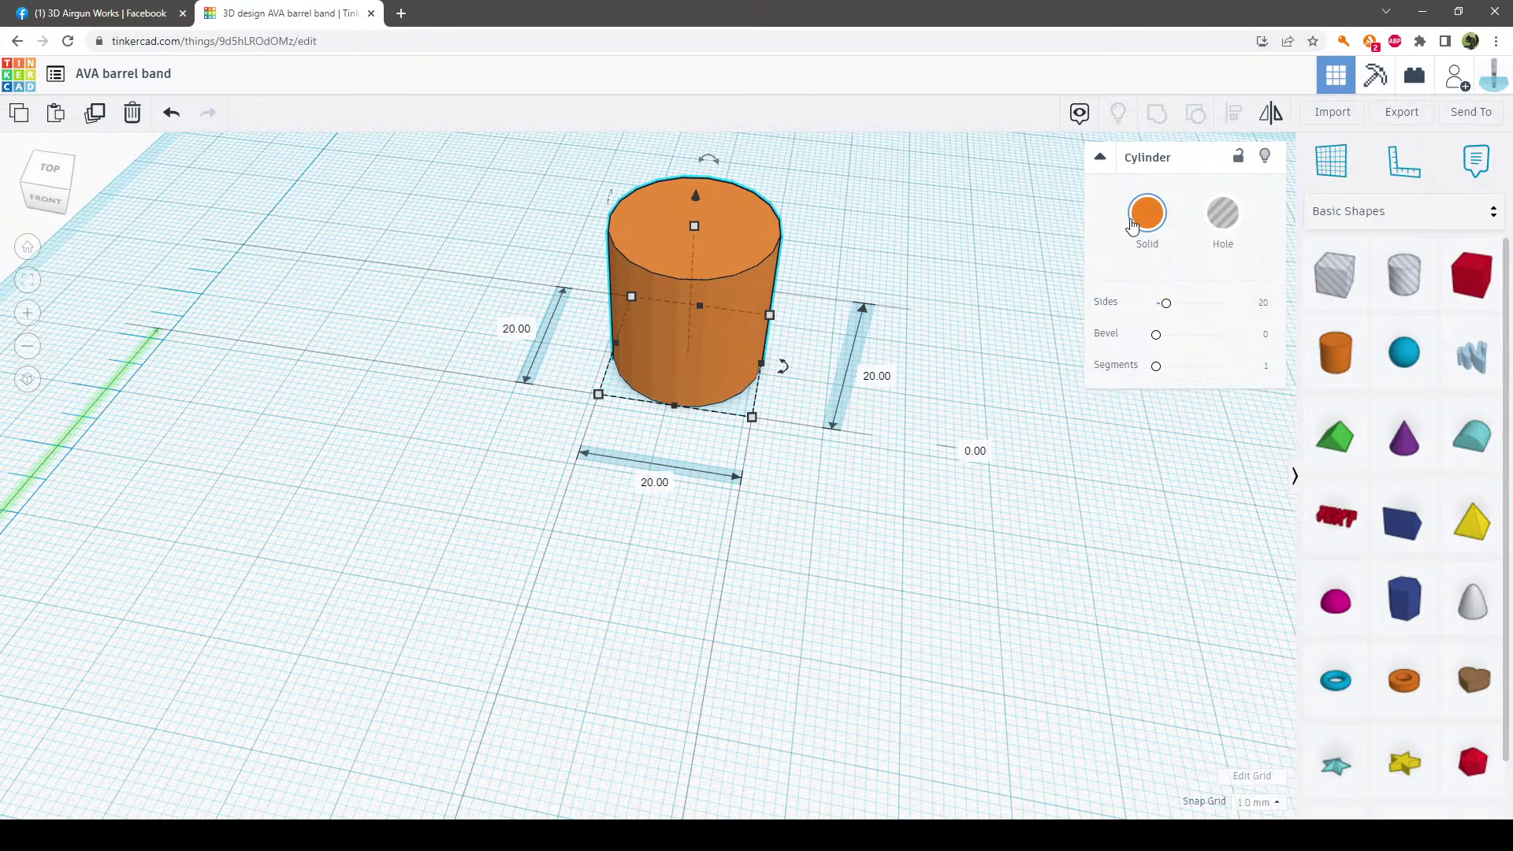
left_click_drag(1165, 304, 1227, 306)
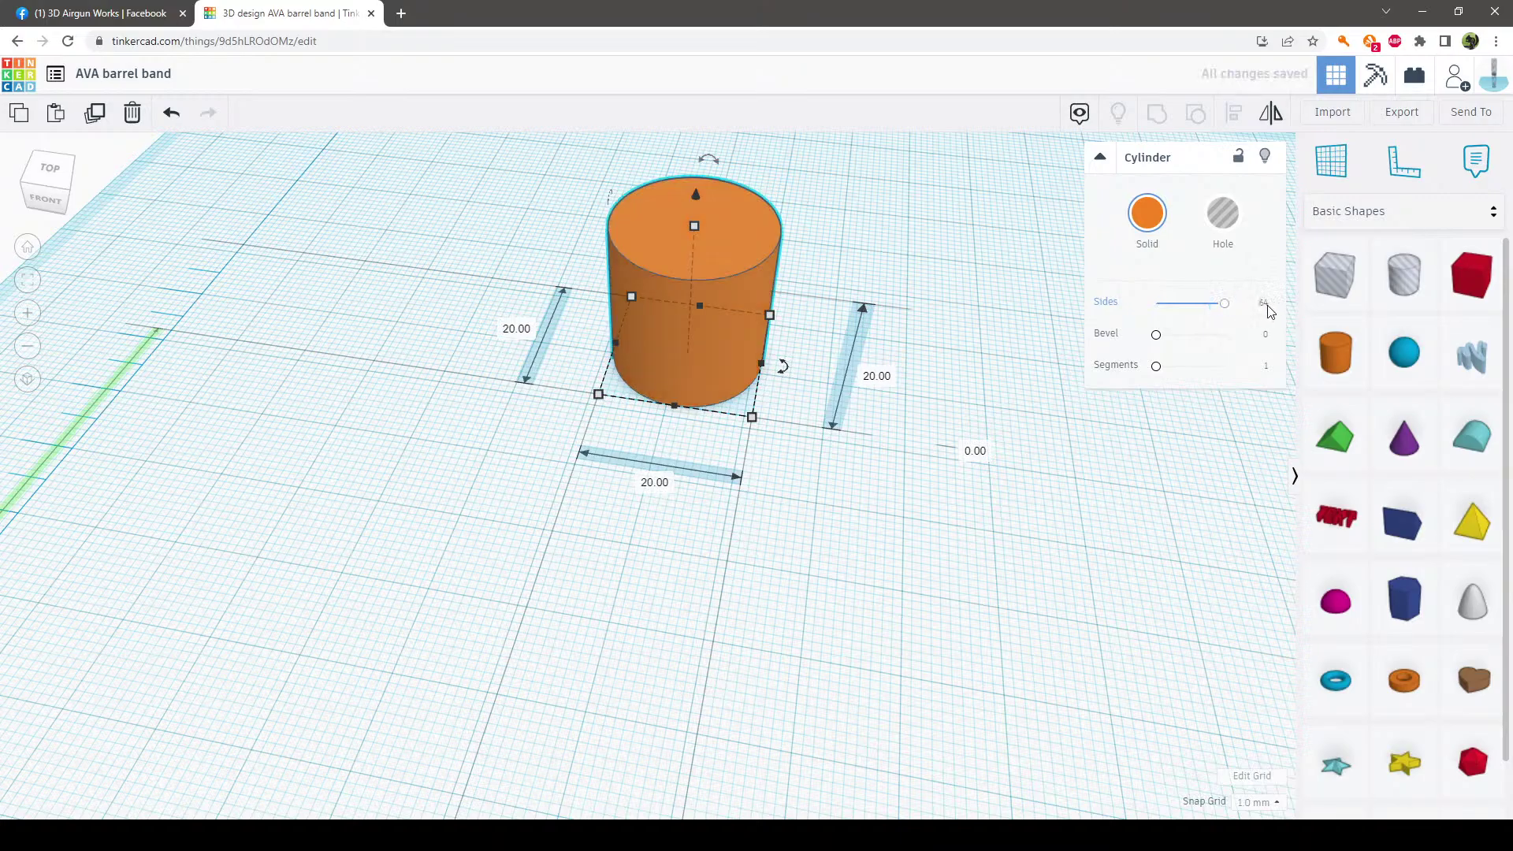
left_click(934, 275)
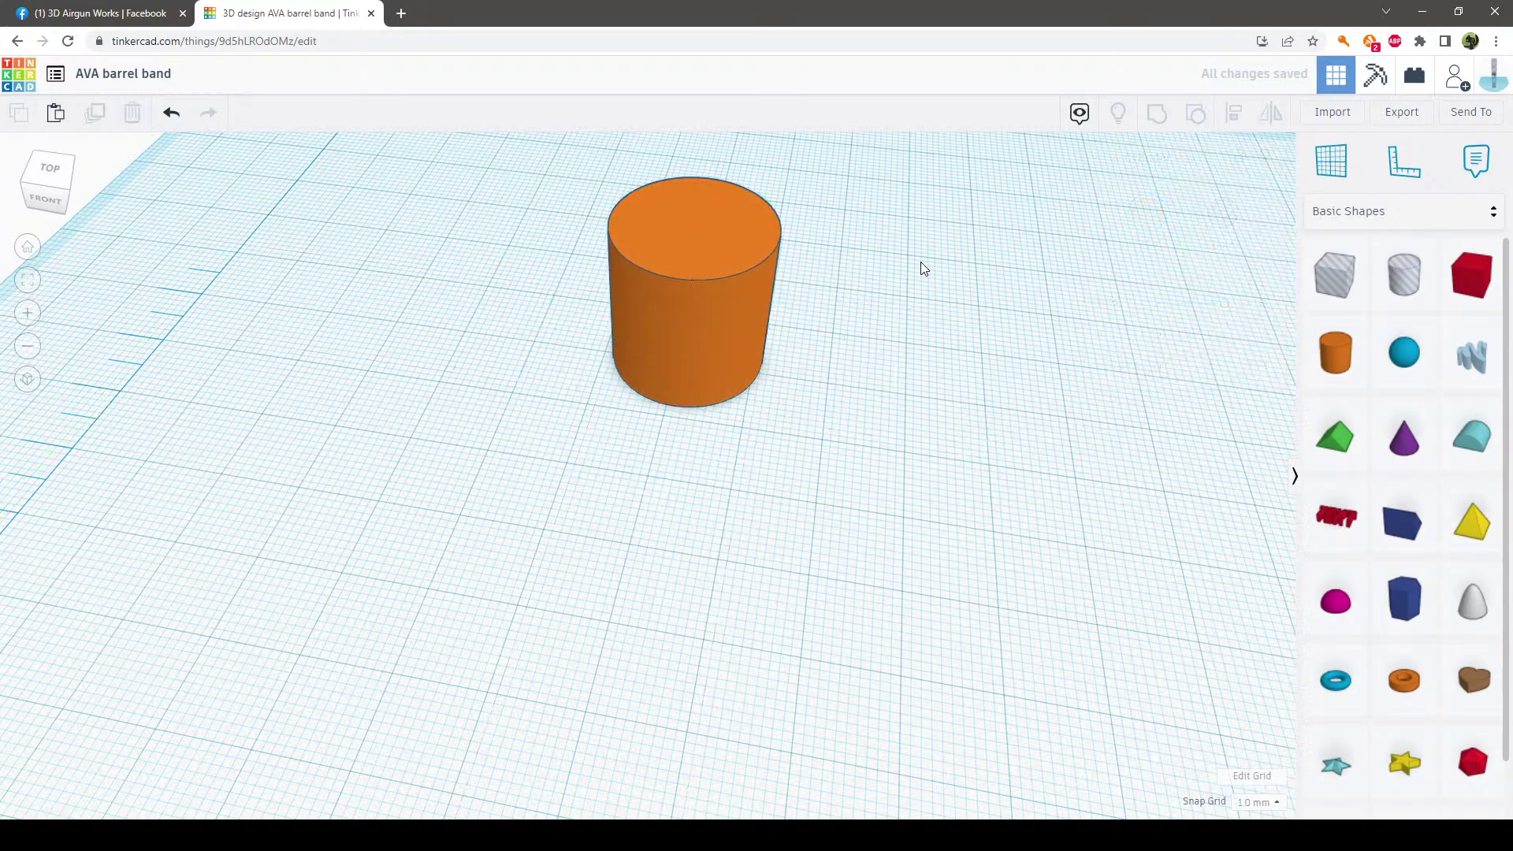
Move the cylinder forward on the workplane to a lengthwise offset of about 62 mm from the ruler origin
right_click_drag(919, 267, 962, 327)
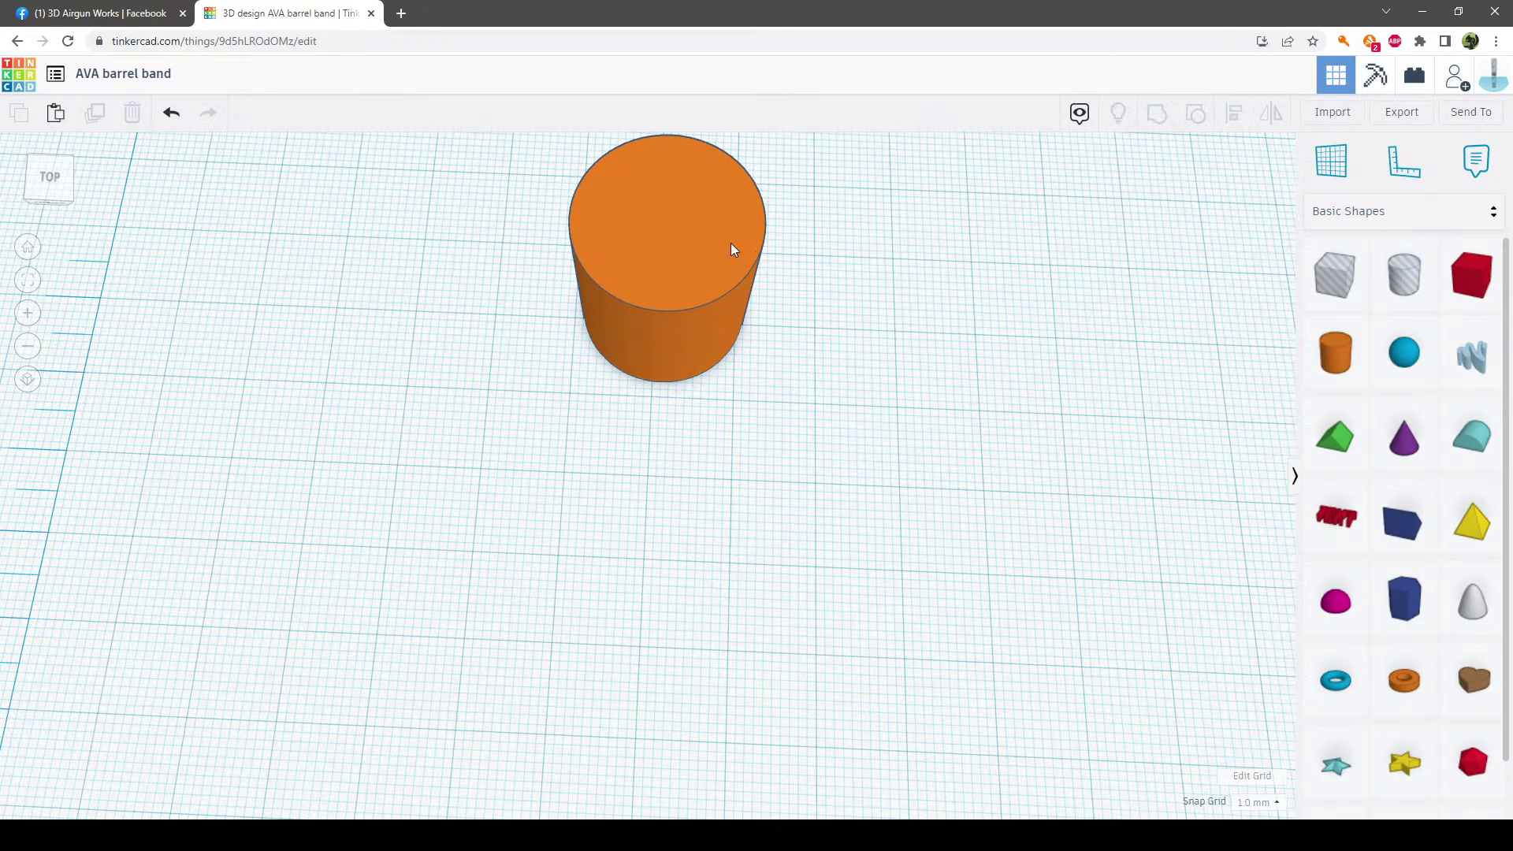
scroll(780, 259, "down", 4)
left_click_drag(670, 304, 661, 427)
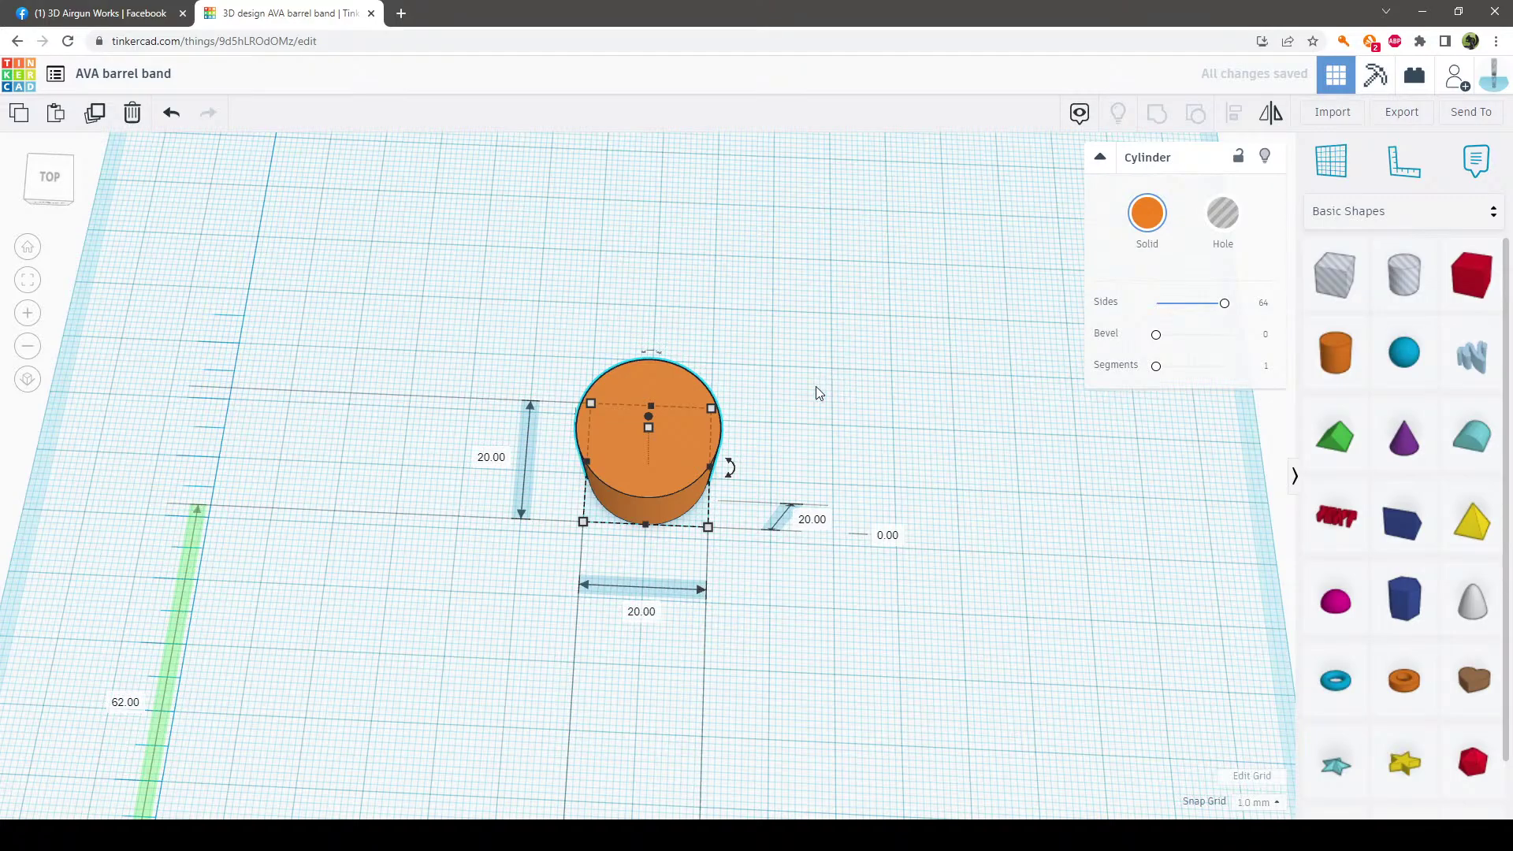
right_click_drag(816, 386, 858, 380)
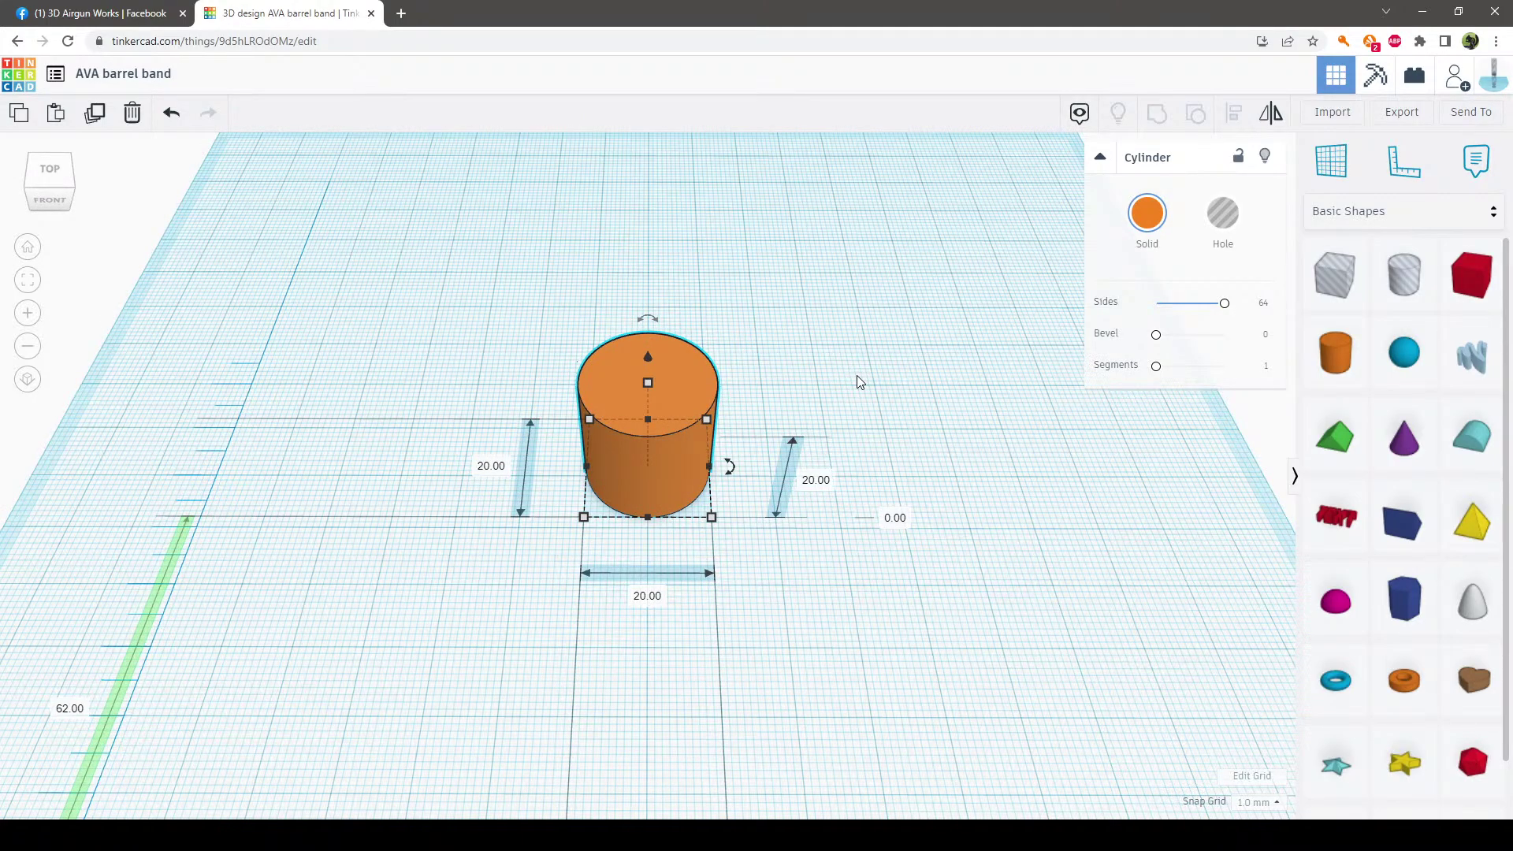
Set the cylinder's width, length and height to 25 mm each and turn it into a hole
left_click(649, 597)
left_click(647, 597)
type("25")
key("Return")
left_click(482, 468)
type("25")
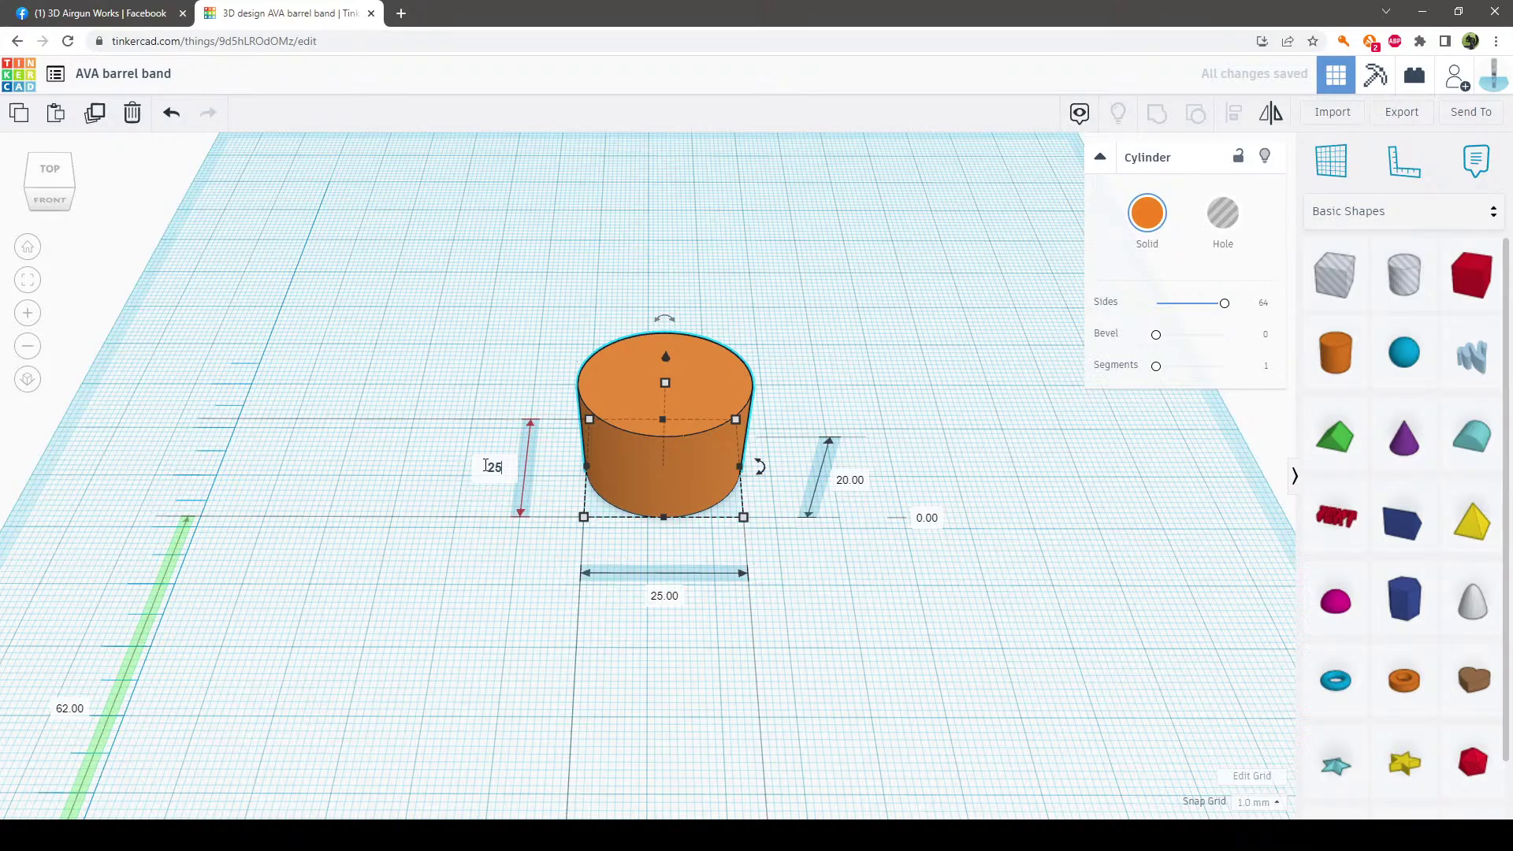
key("Return")
left_click(851, 482)
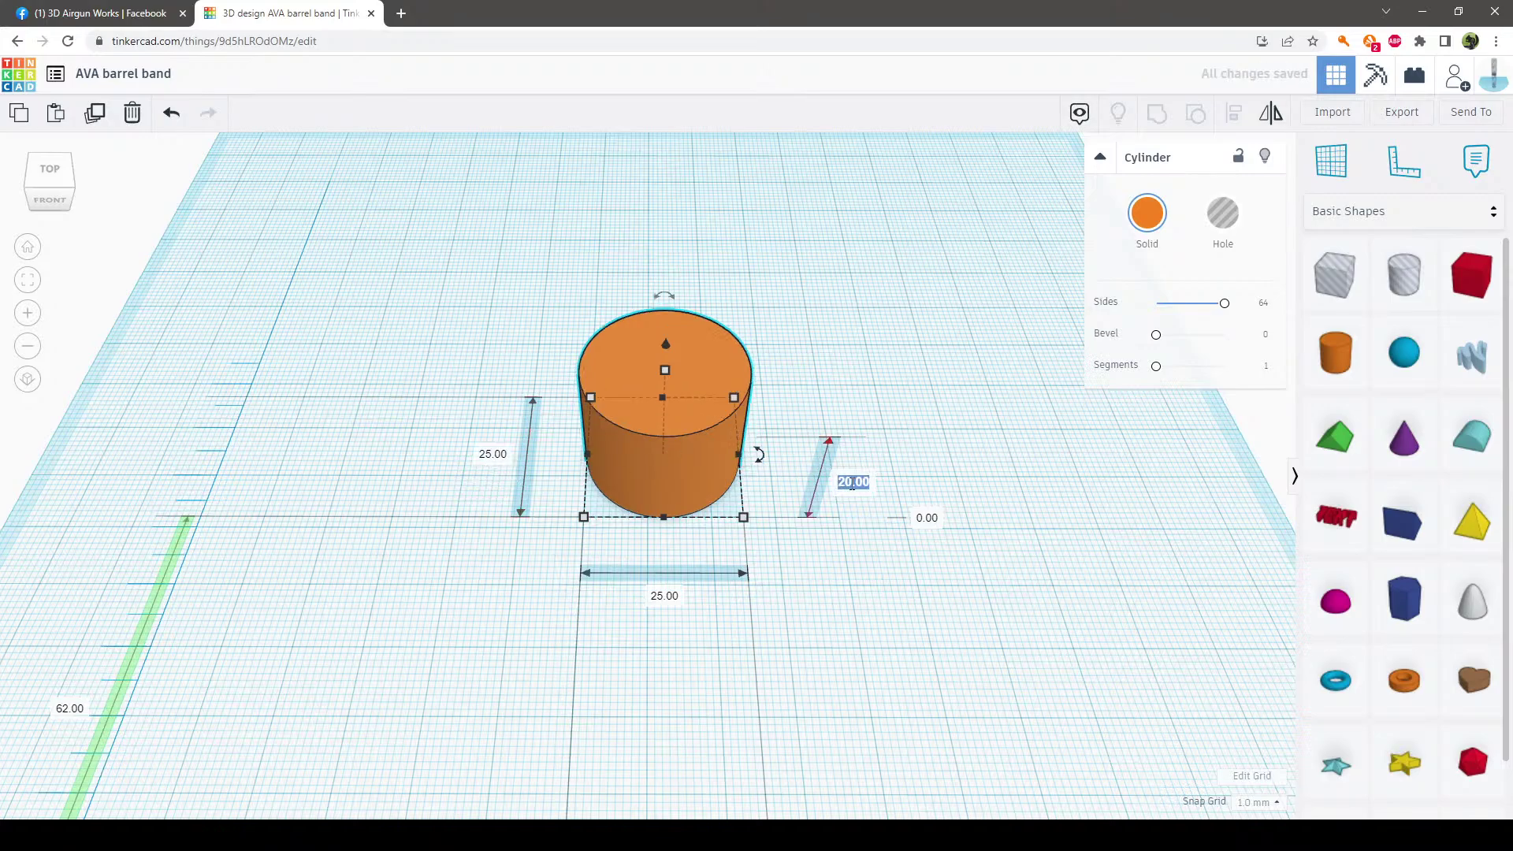
type("25")
key("Return")
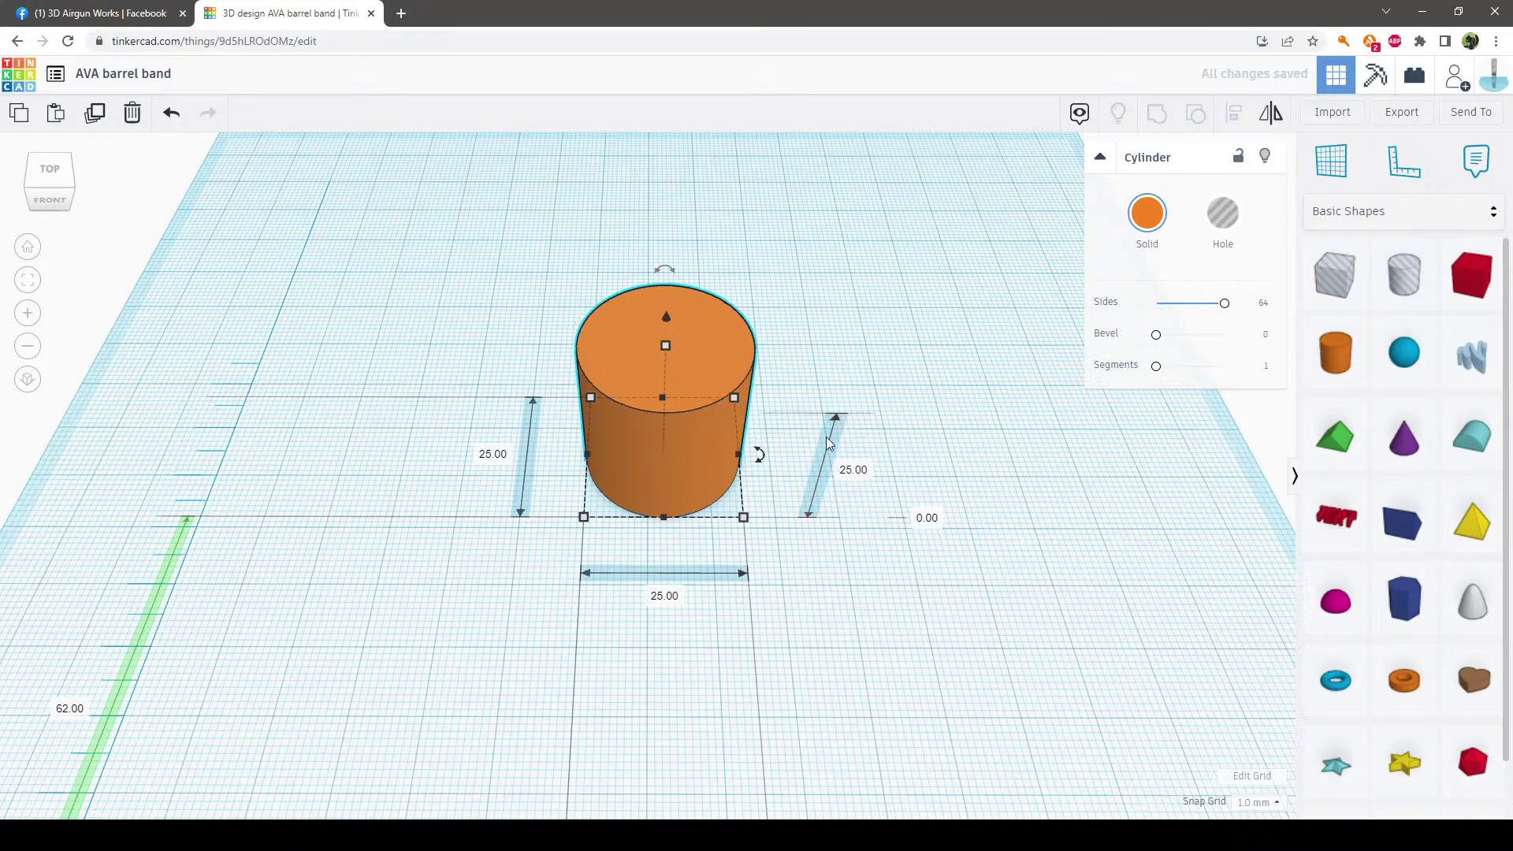
left_click(1223, 212)
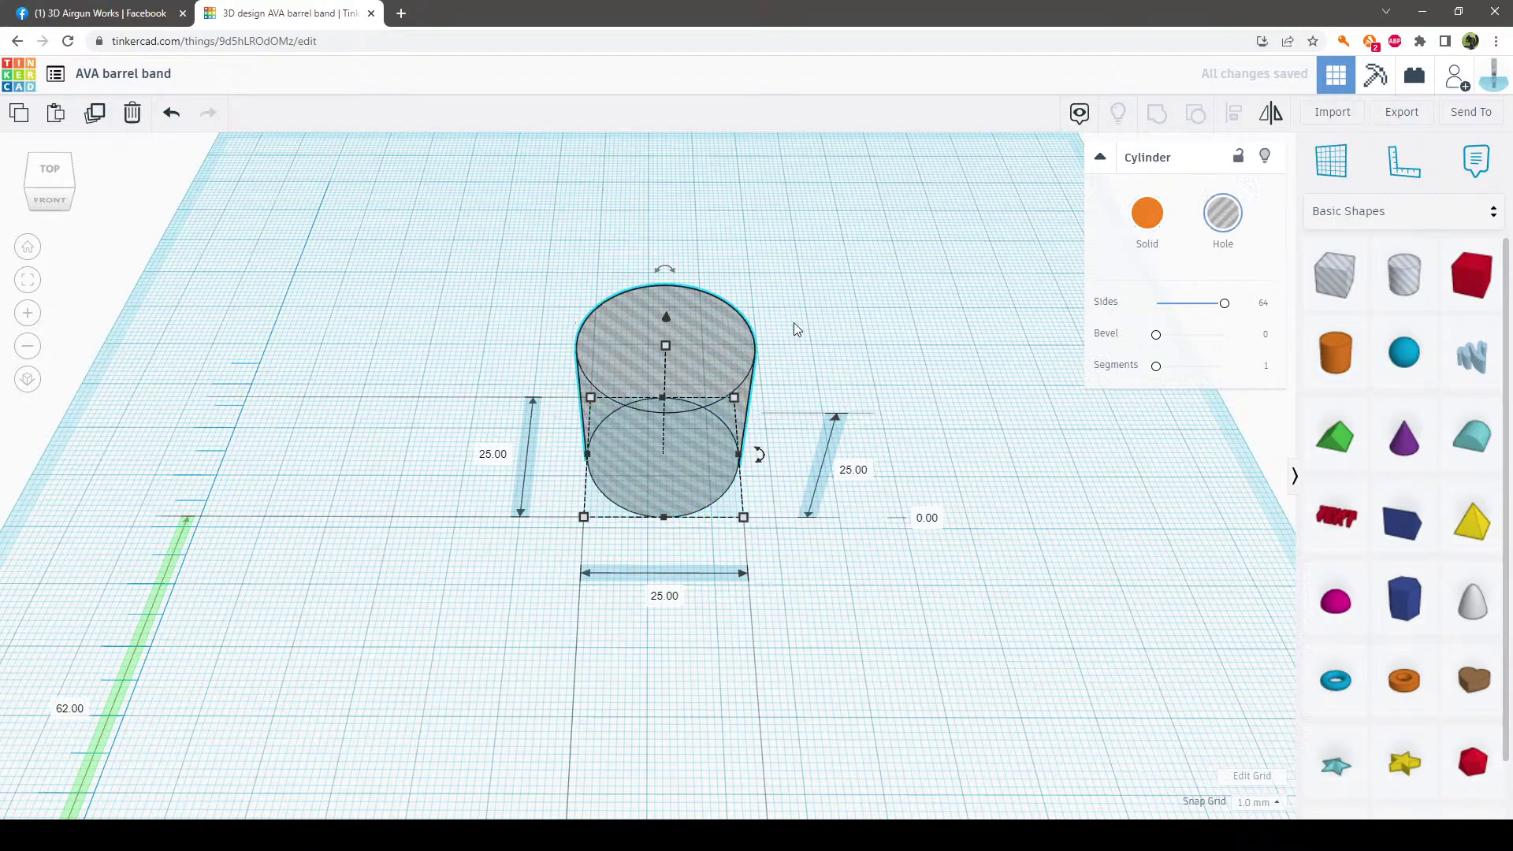
left_click(898, 294)
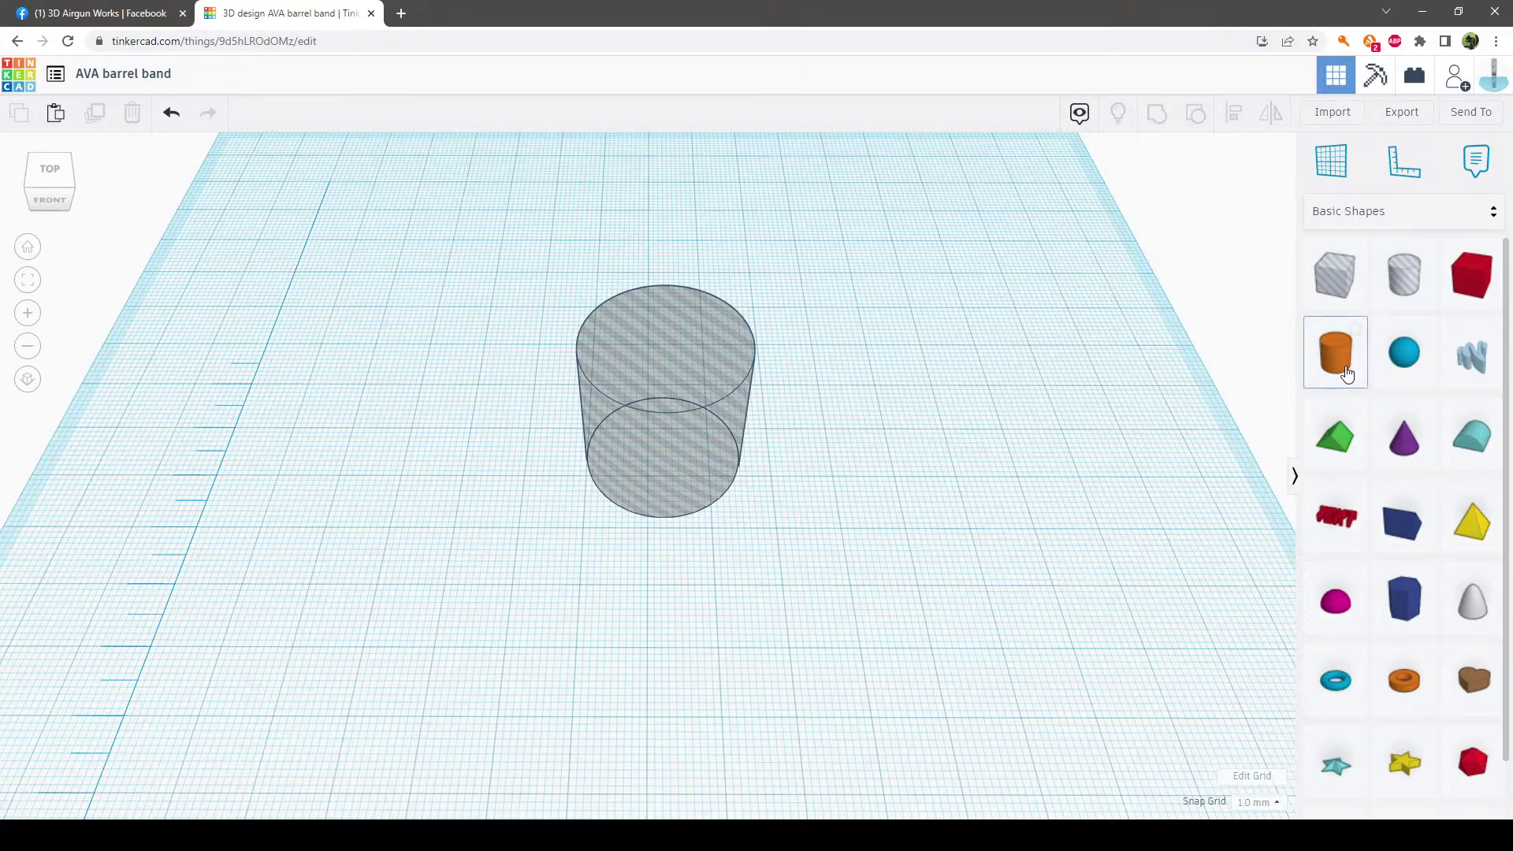
Place a second solid cylinder with 64 sides beside the hole, sized 29 mm wide, 29 mm long and 25 mm high
left_click_drag(1344, 368, 886, 471)
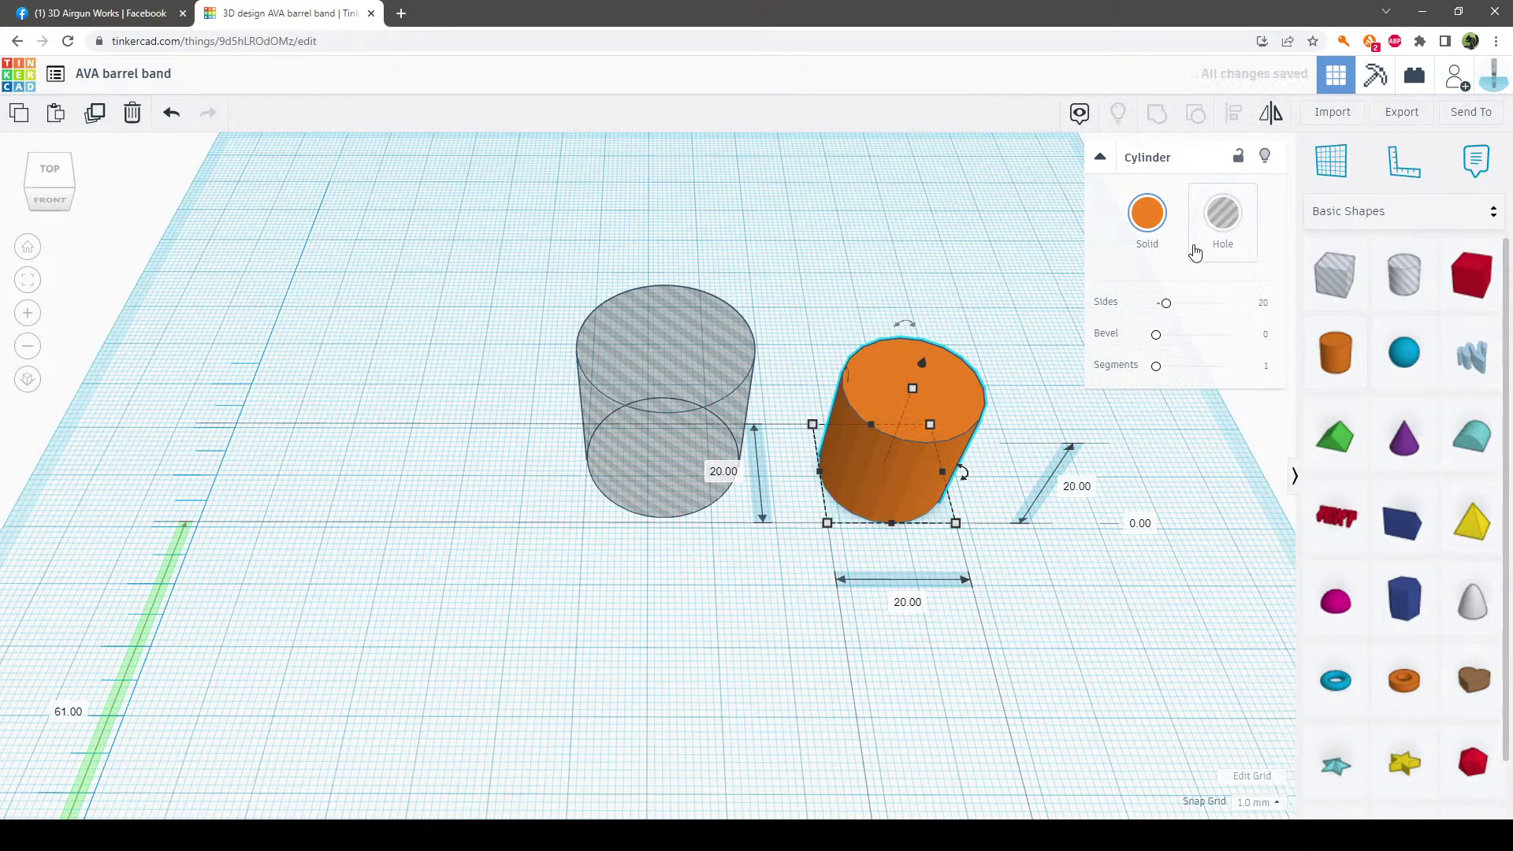
left_click_drag(1169, 307, 1224, 304)
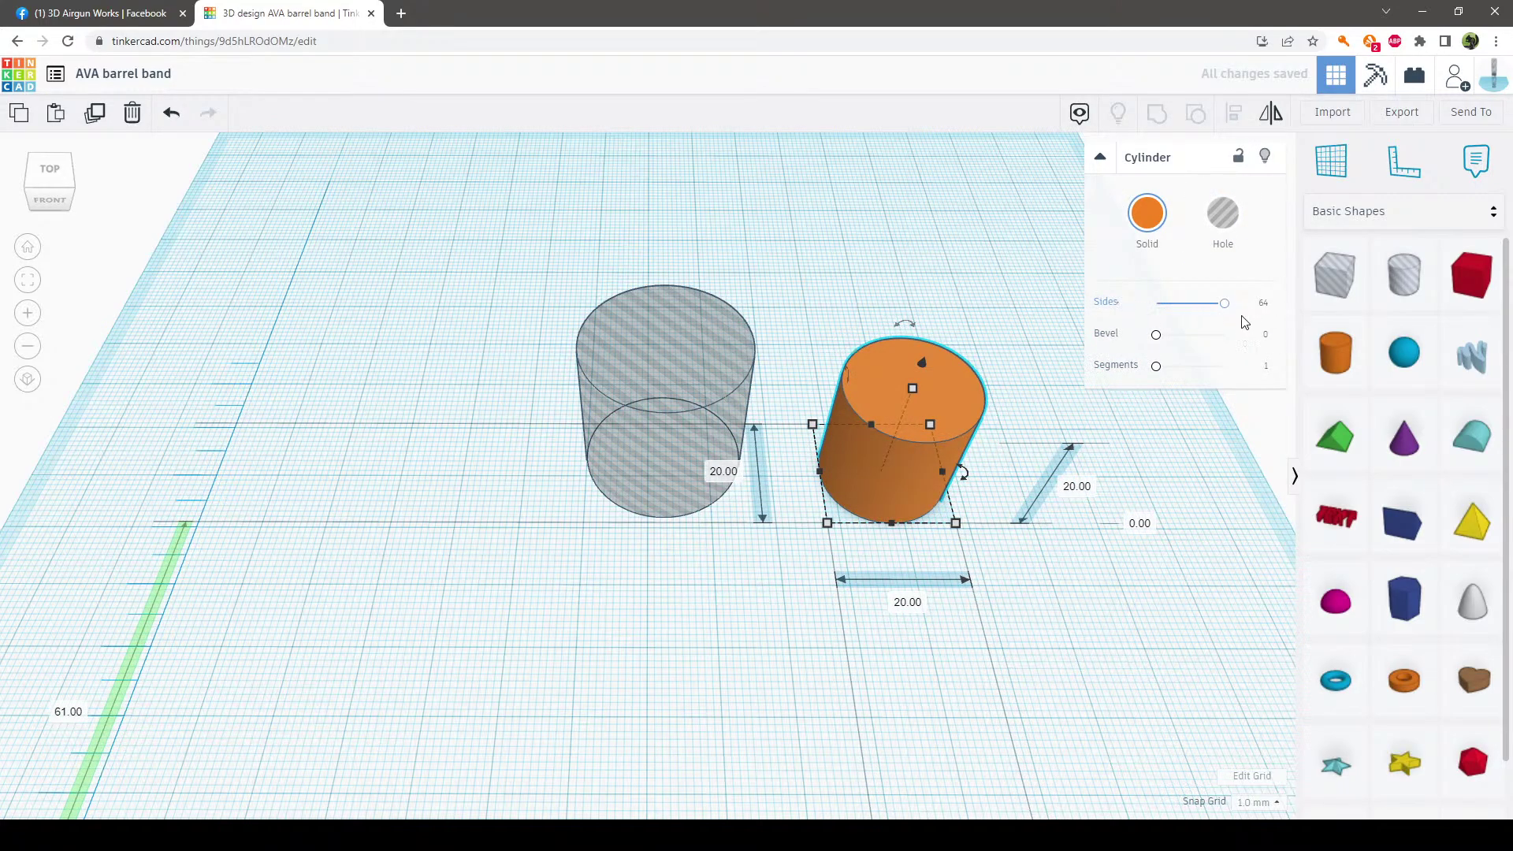
left_click(913, 601)
type("25")
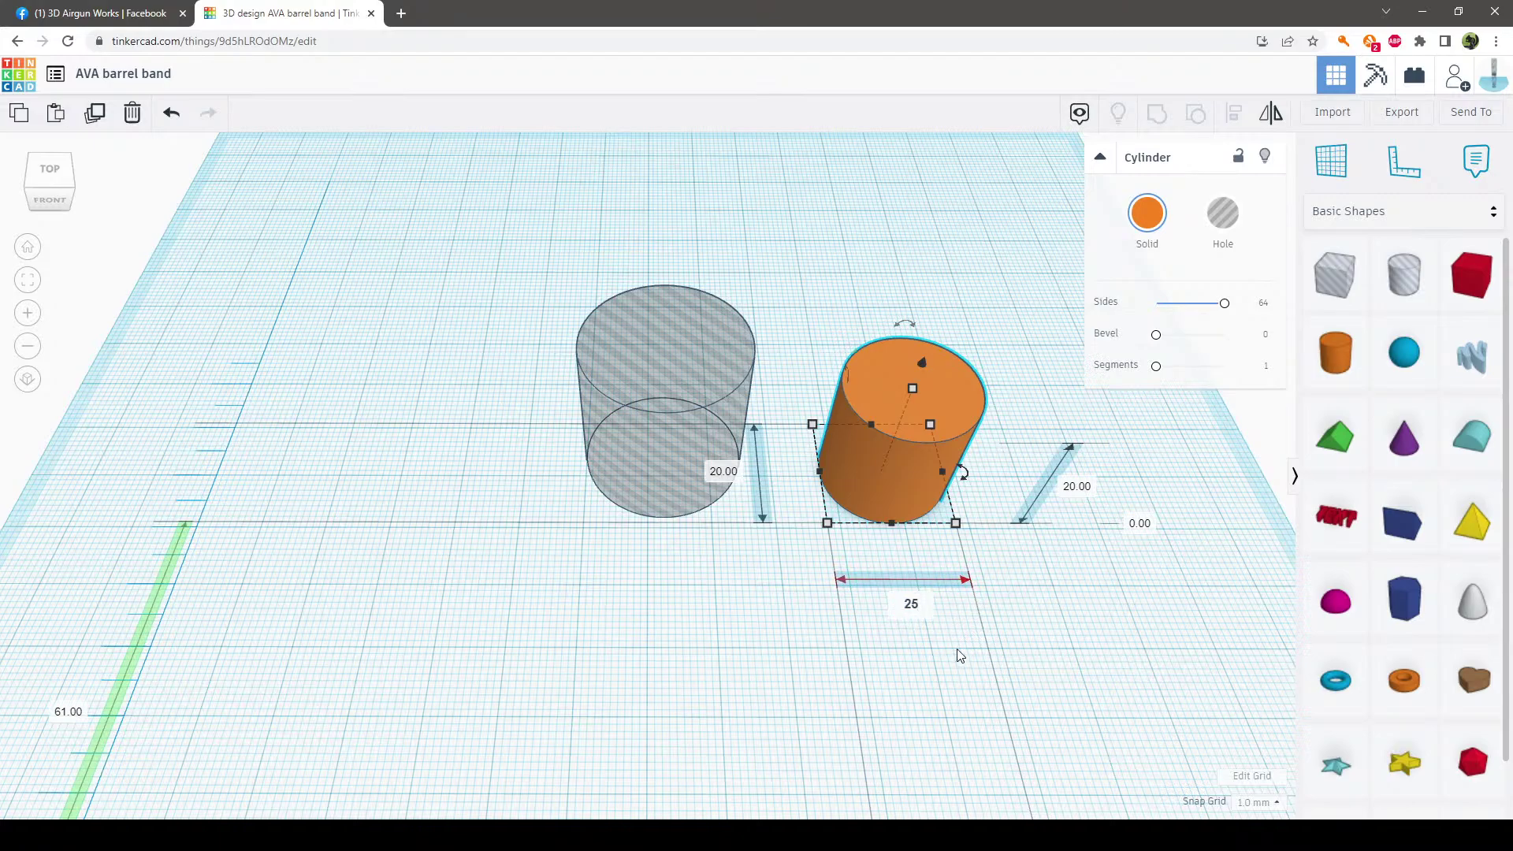
key("BackSpace")
type("9")
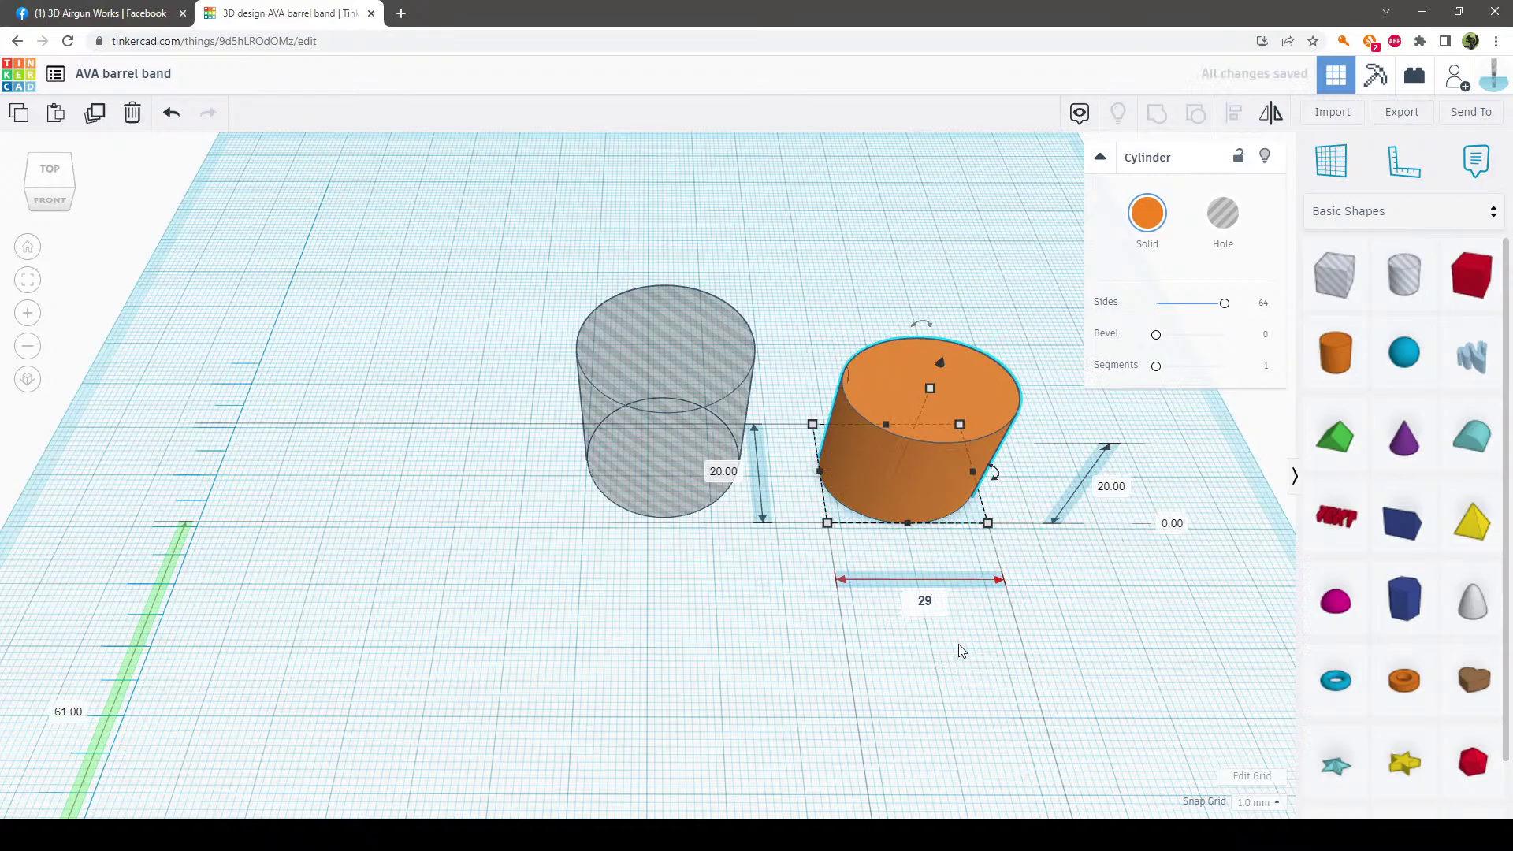
left_click(720, 470)
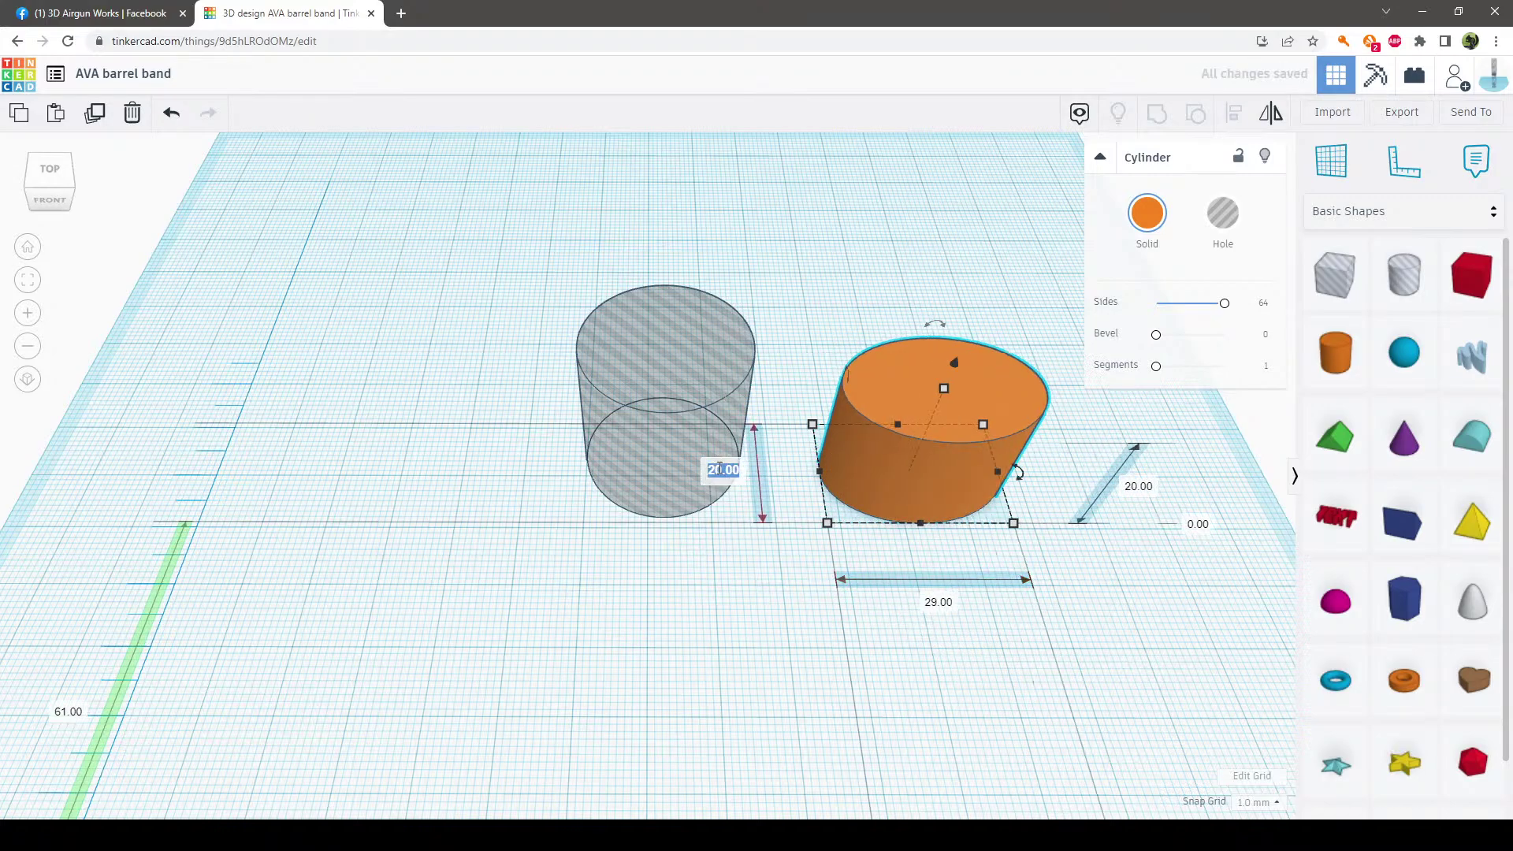
type("29")
key("Return")
left_click(1135, 487)
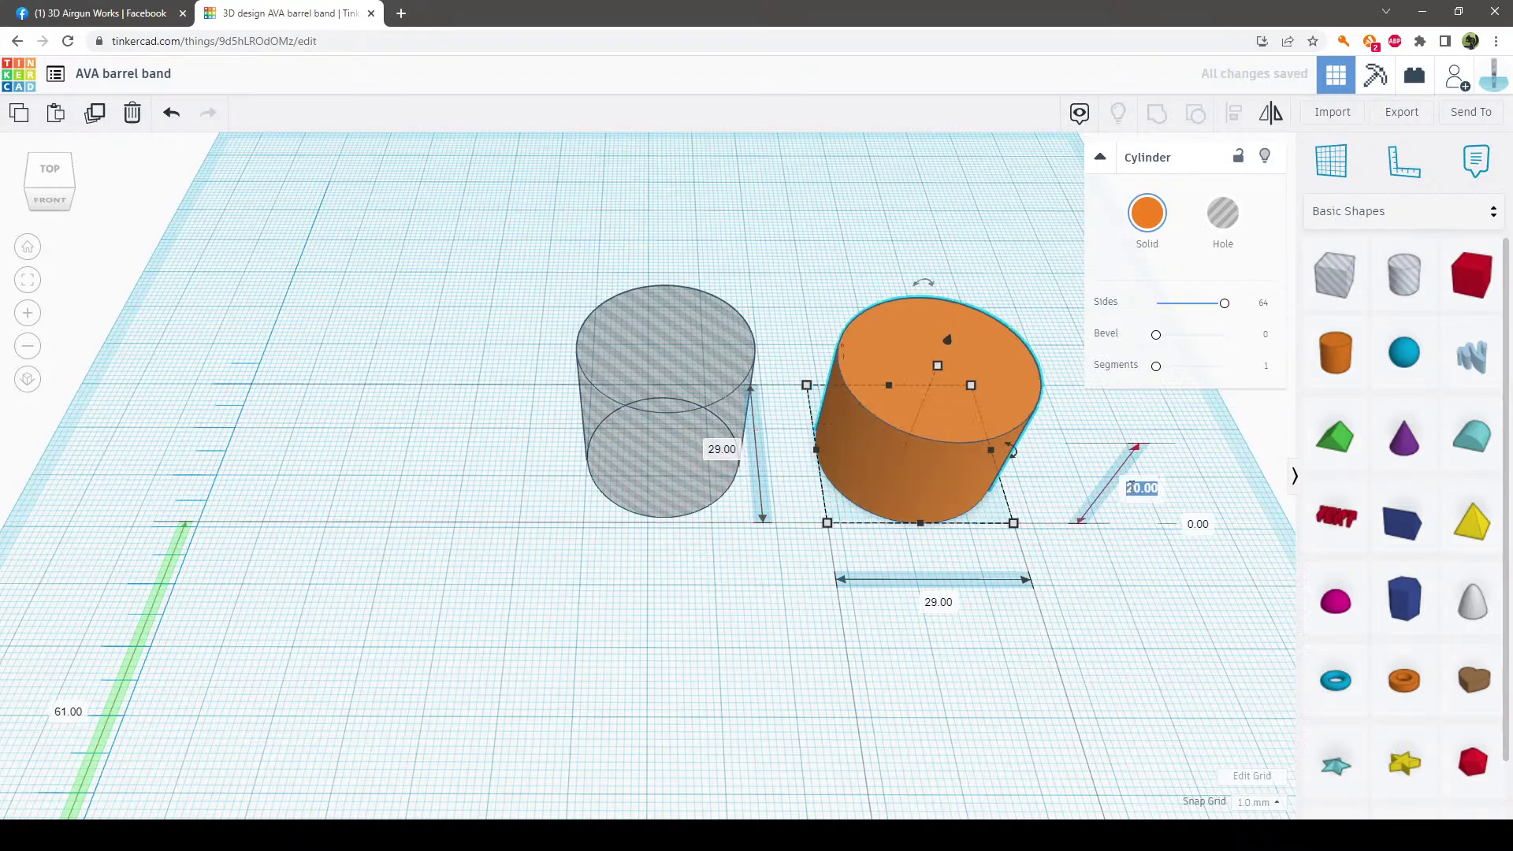
type("29")
key("Return")
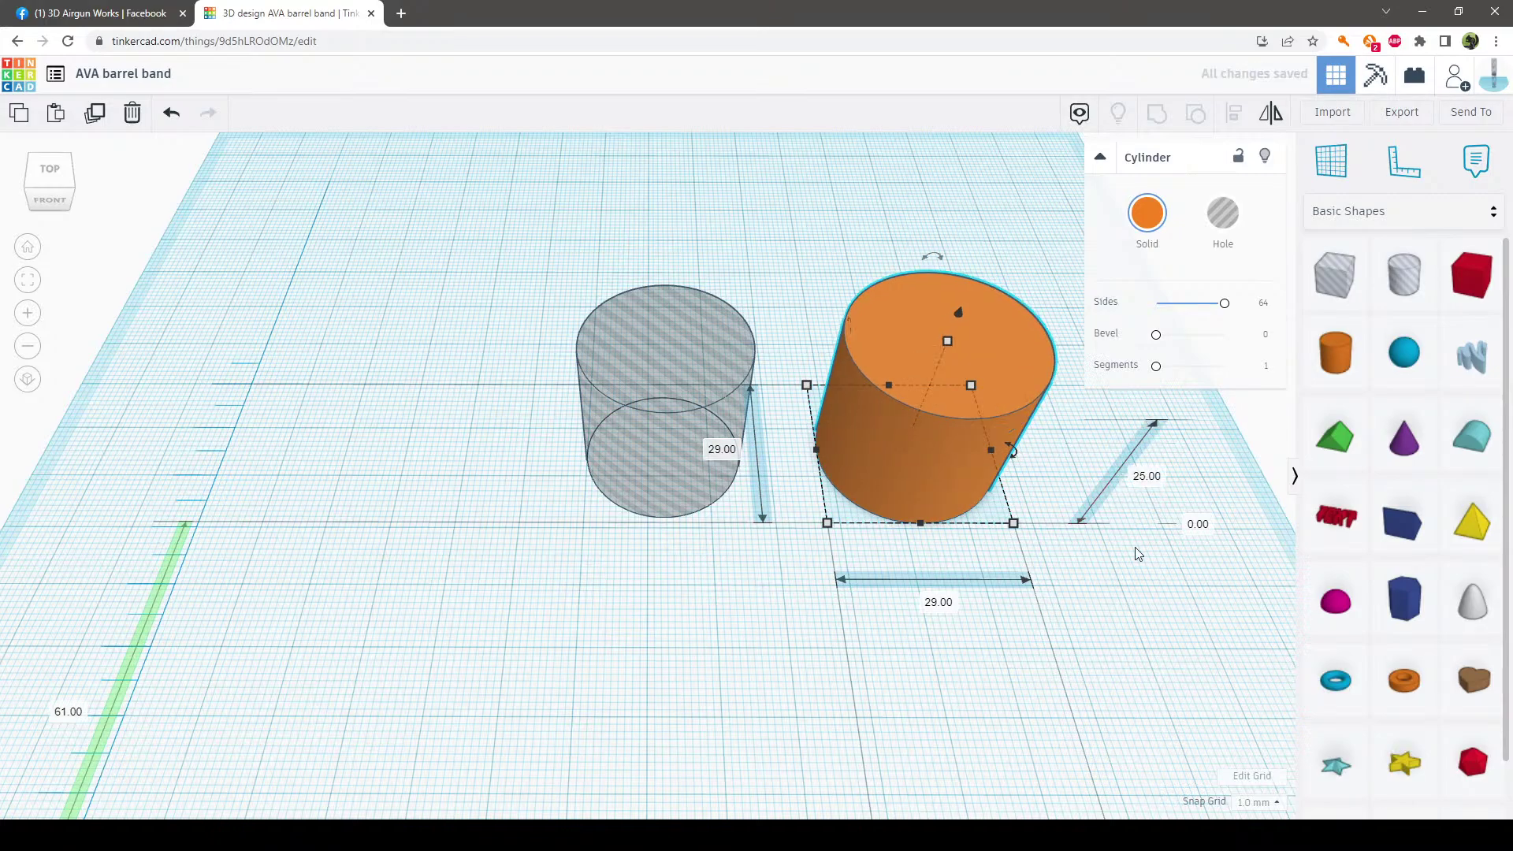
Move the 29 mm solid cylinder over the 25 mm hole cylinder so they sit roughly concentric
left_click(1101, 604)
right_click_drag(1101, 604, 953, 470)
left_click_drag(952, 470, 640, 437)
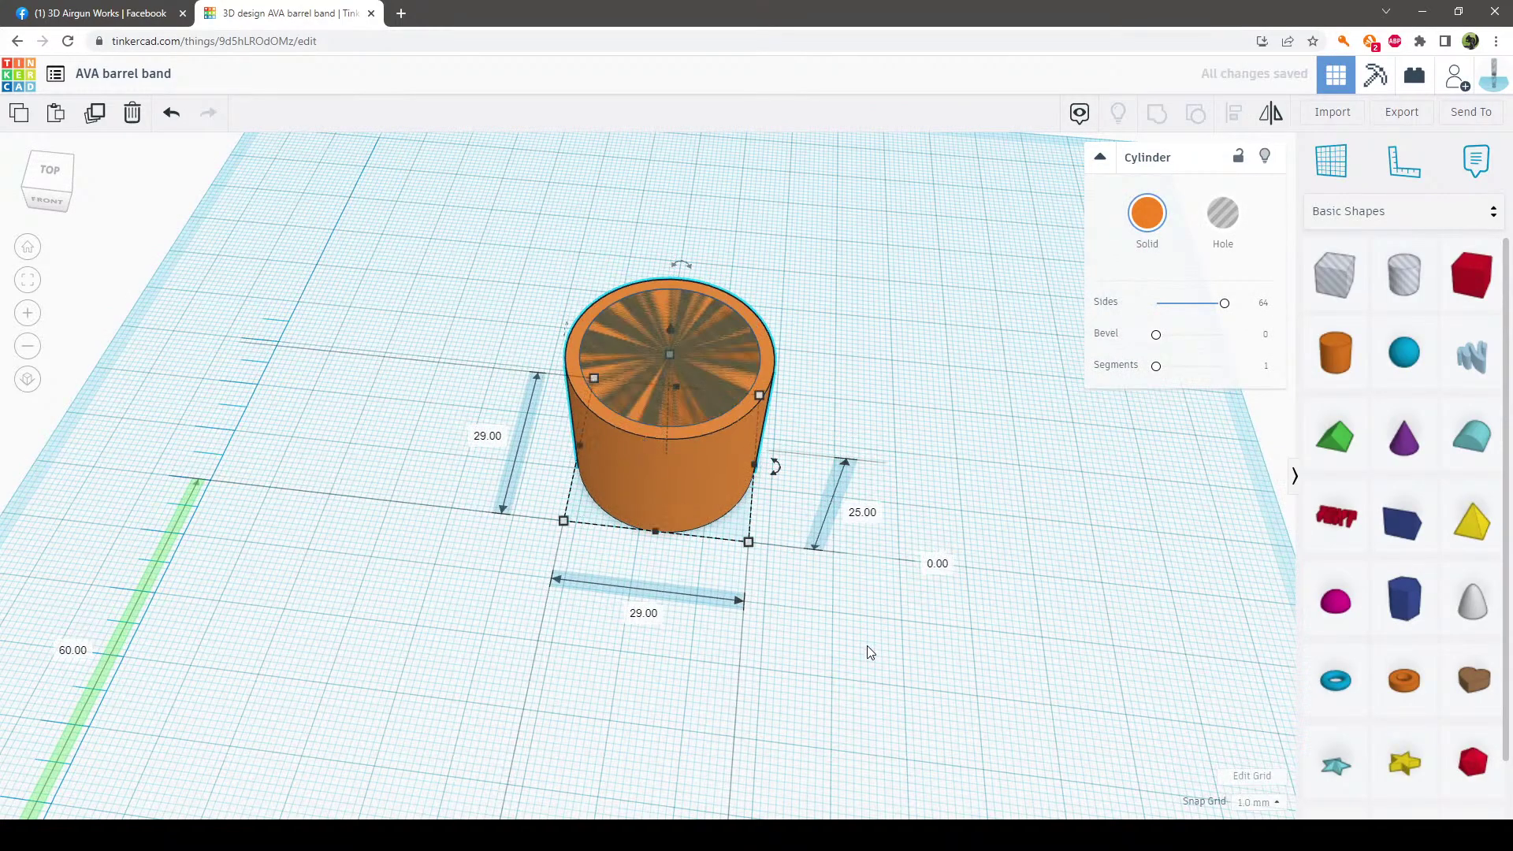
left_click(849, 669)
right_click_drag(849, 668, 843, 651)
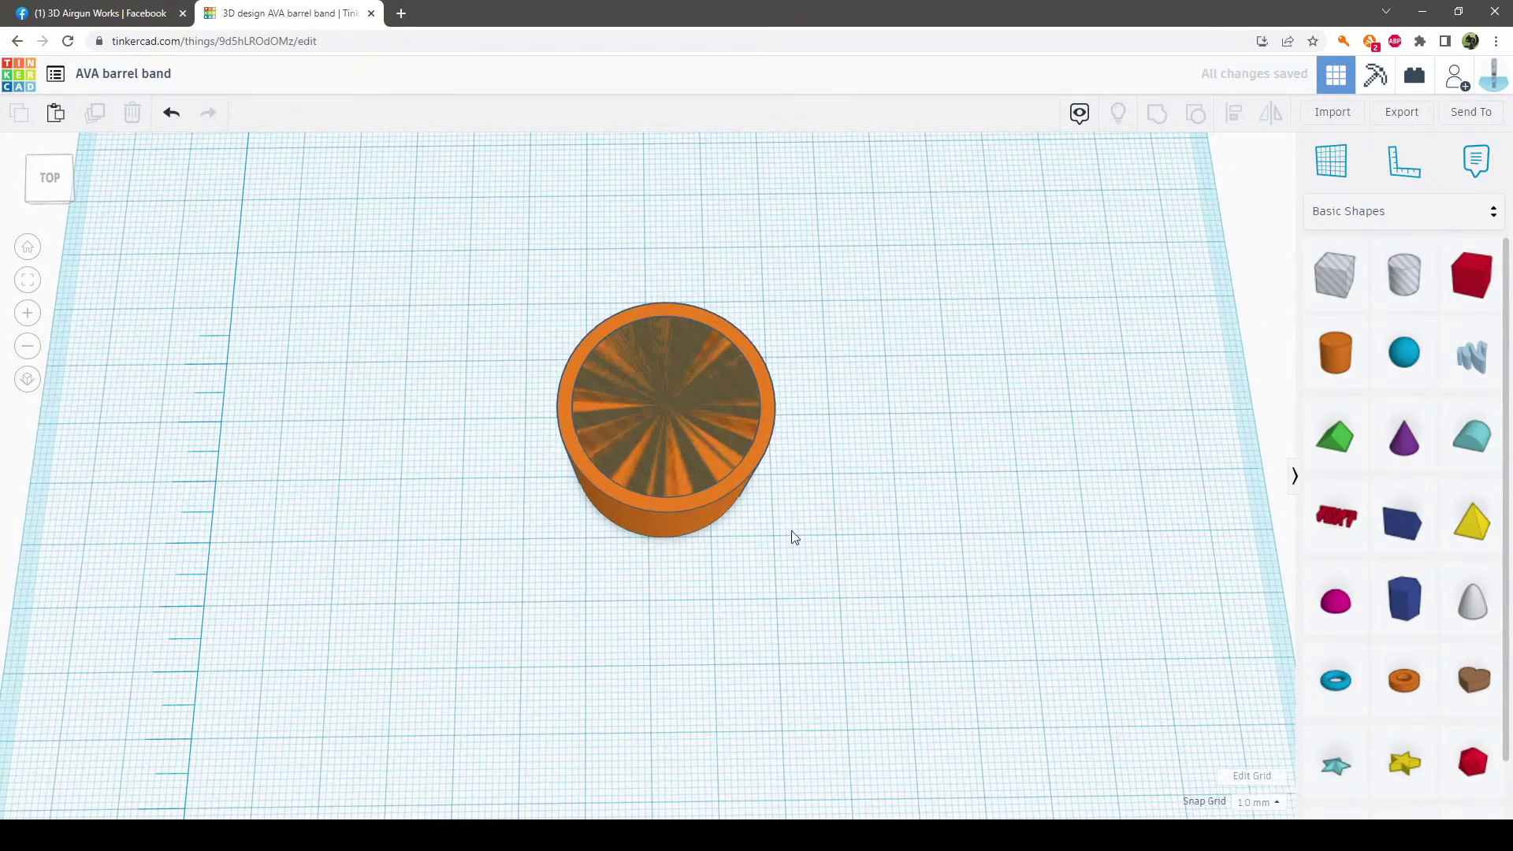
Group the solid cylinder with the hole cylinder to cut the bore, and move the resulting ring forward on the workplane
left_click_drag(792, 581, 520, 262)
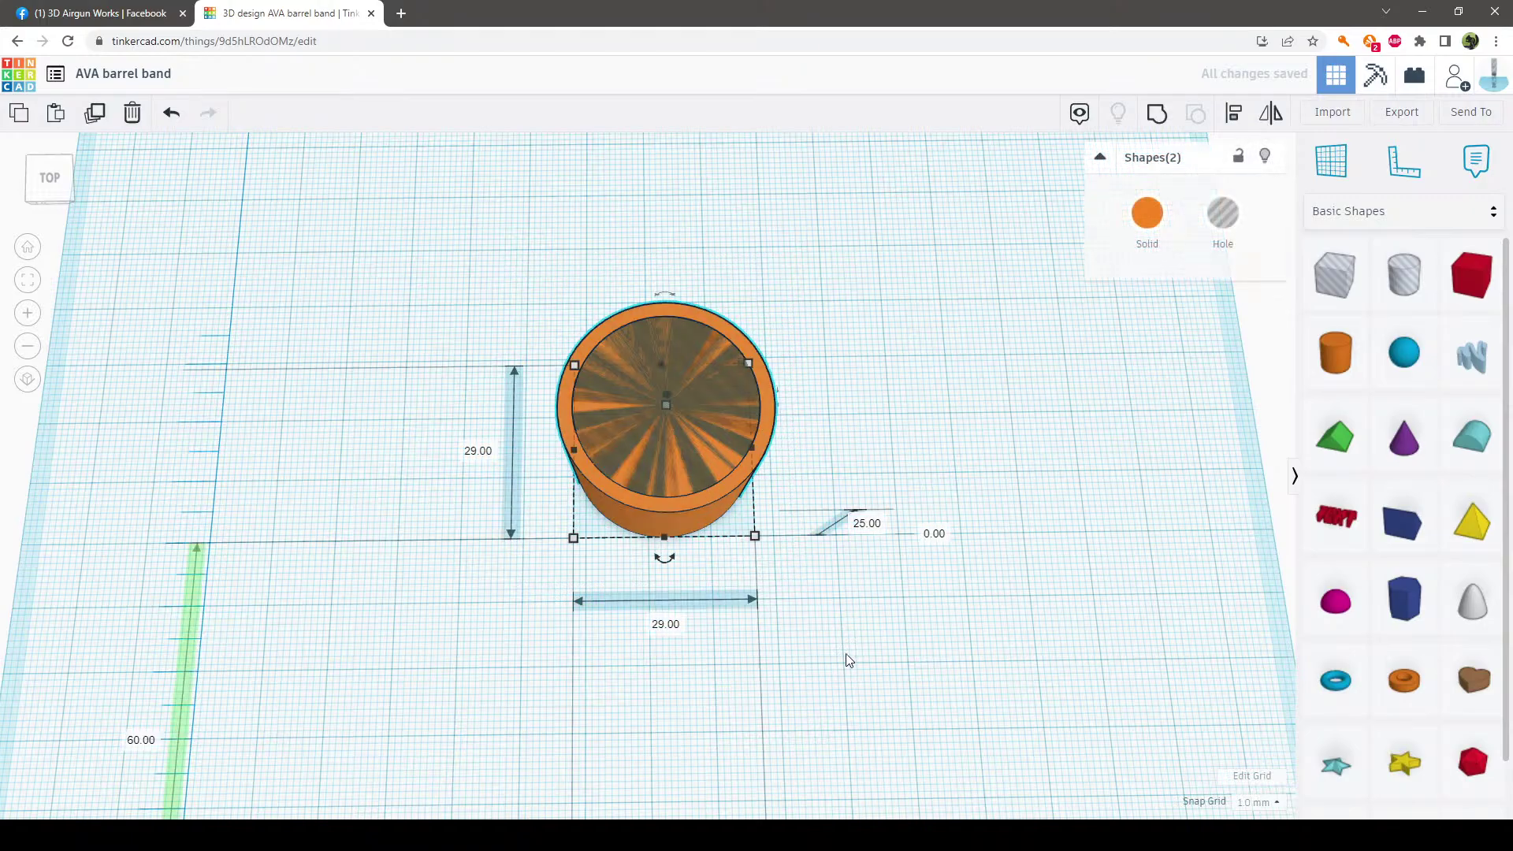
left_click_drag(840, 654, 489, 232)
left_click(1159, 115)
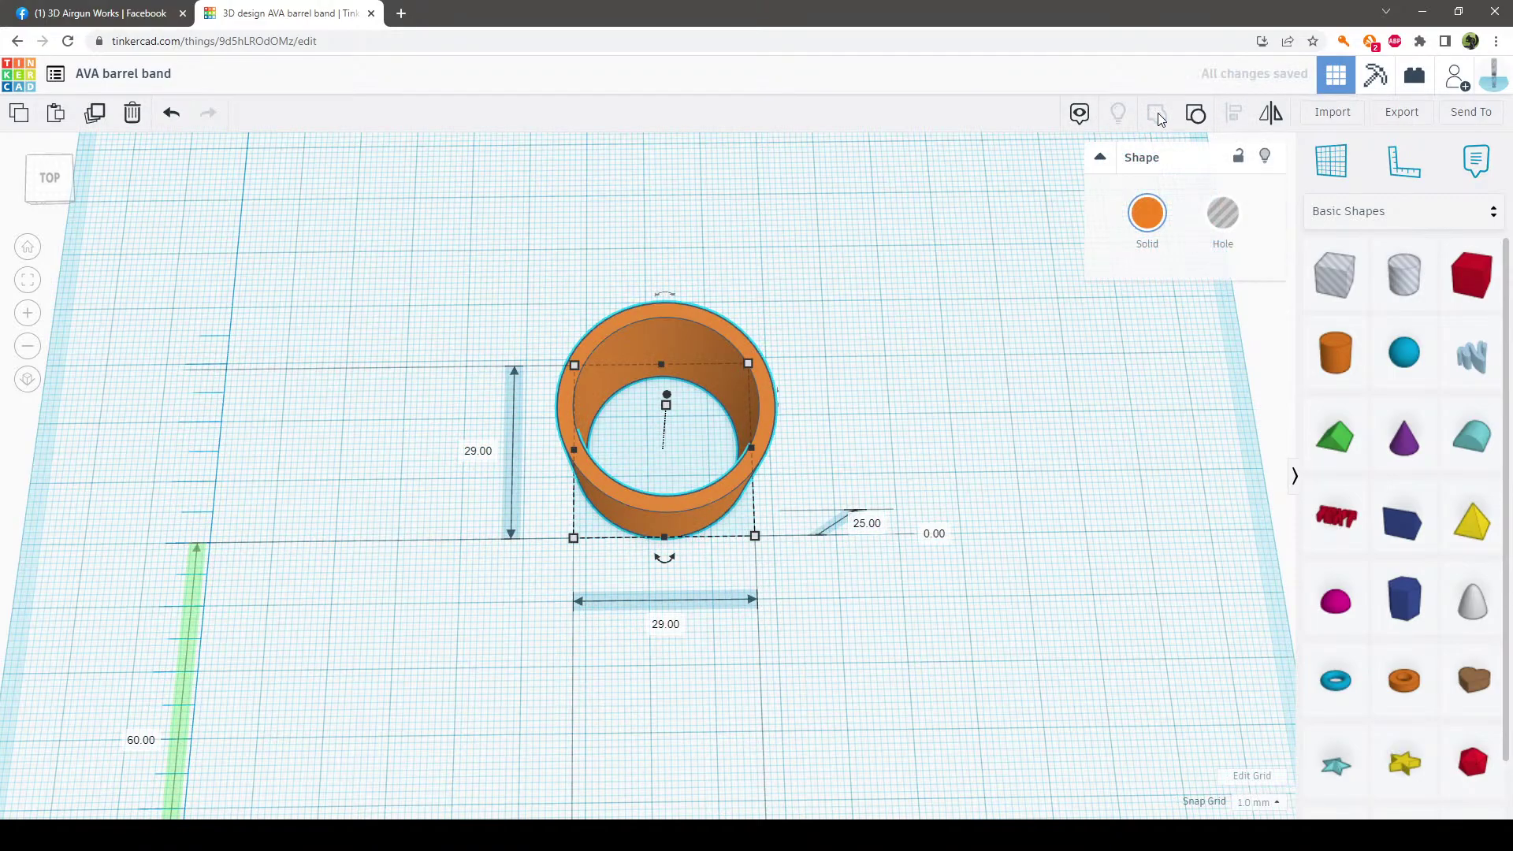
left_click(813, 357)
left_click_drag(763, 376, 748, 495)
left_click(1078, 252)
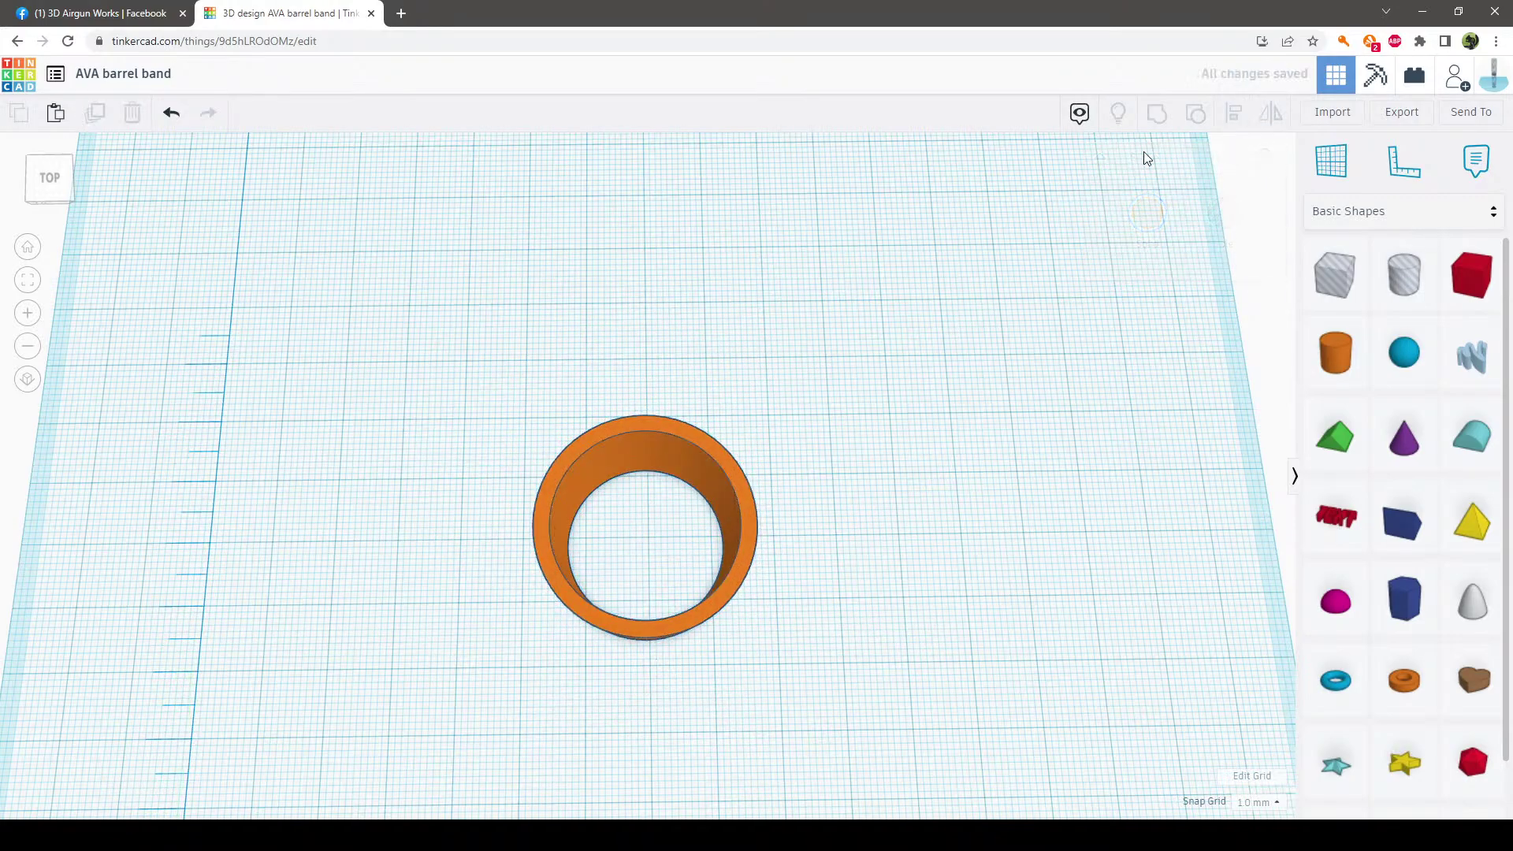
Ungroup the ring back into its solid cylinder and hole cylinder
left_click(712, 459)
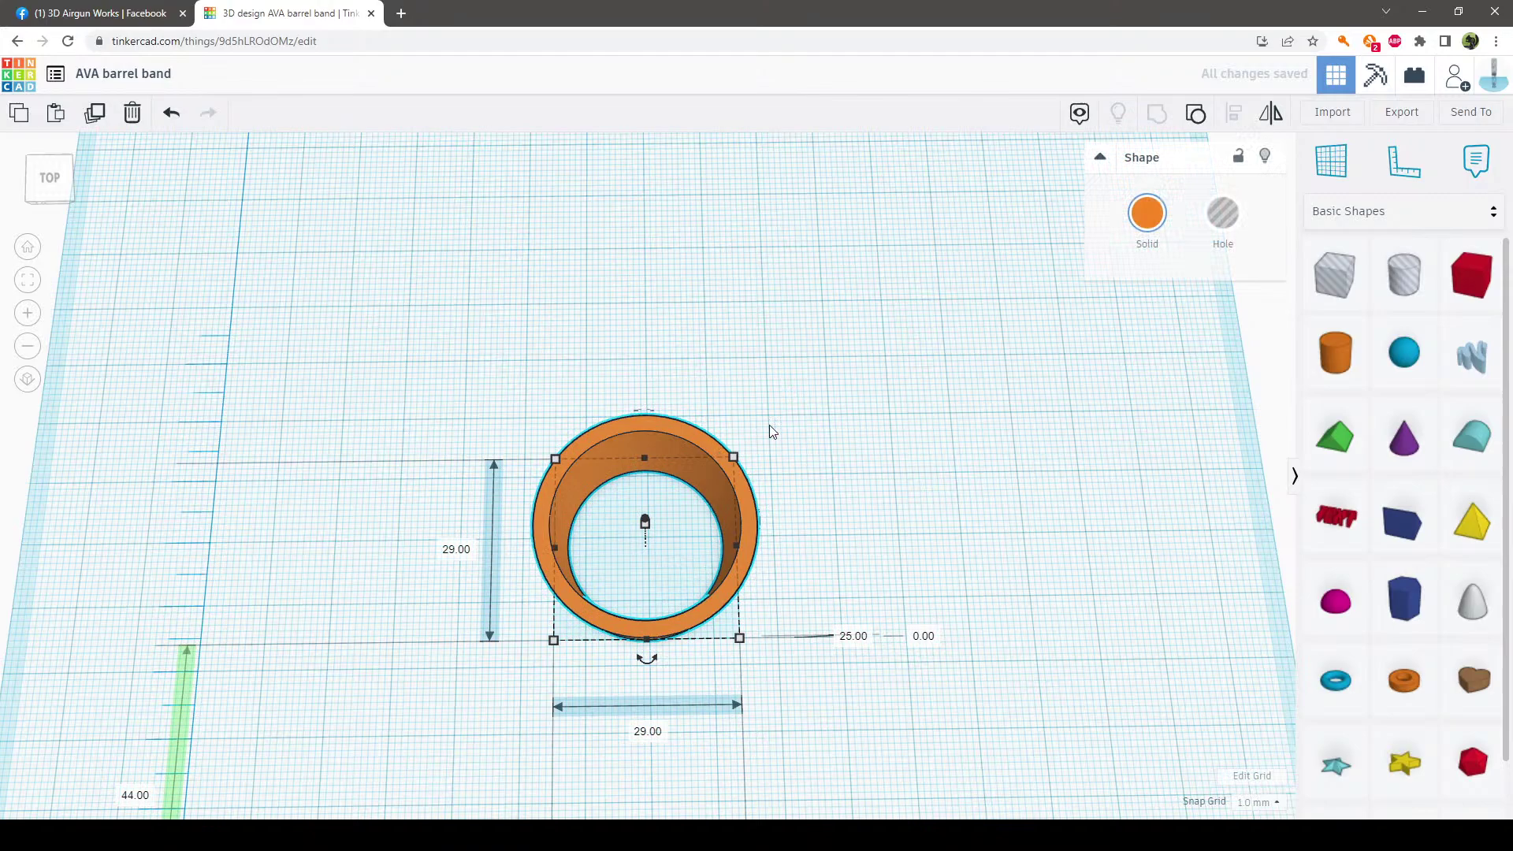
left_click(1196, 112)
left_click(899, 320)
right_click_drag(899, 320, 952, 423)
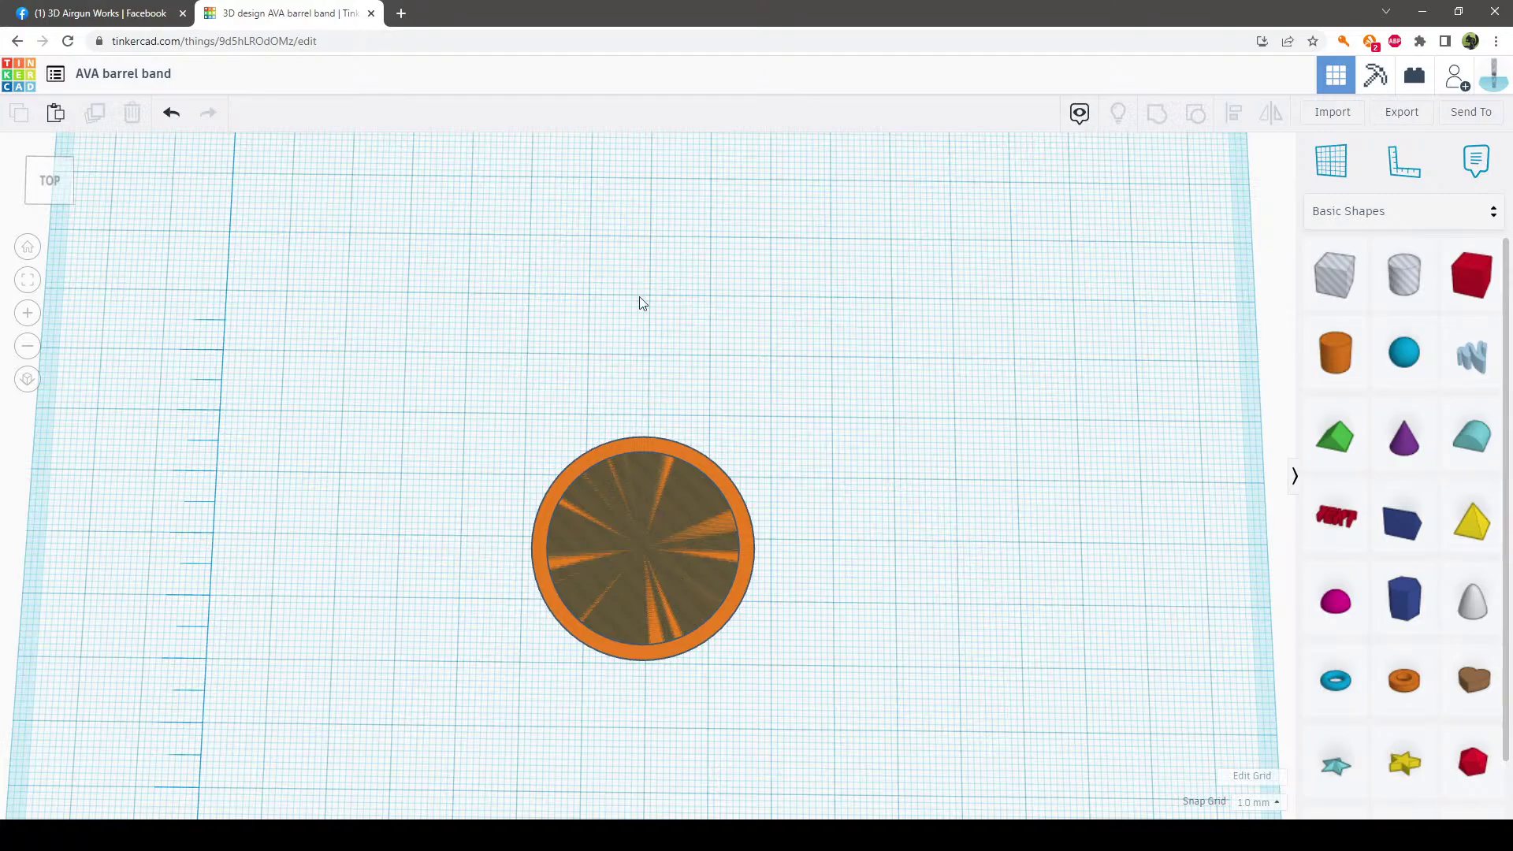
Duplicate the solid and hole cylinder pair and place the copy behind the original at a lengthwise offset of 74 mm
left_click_drag(816, 657, 463, 400)
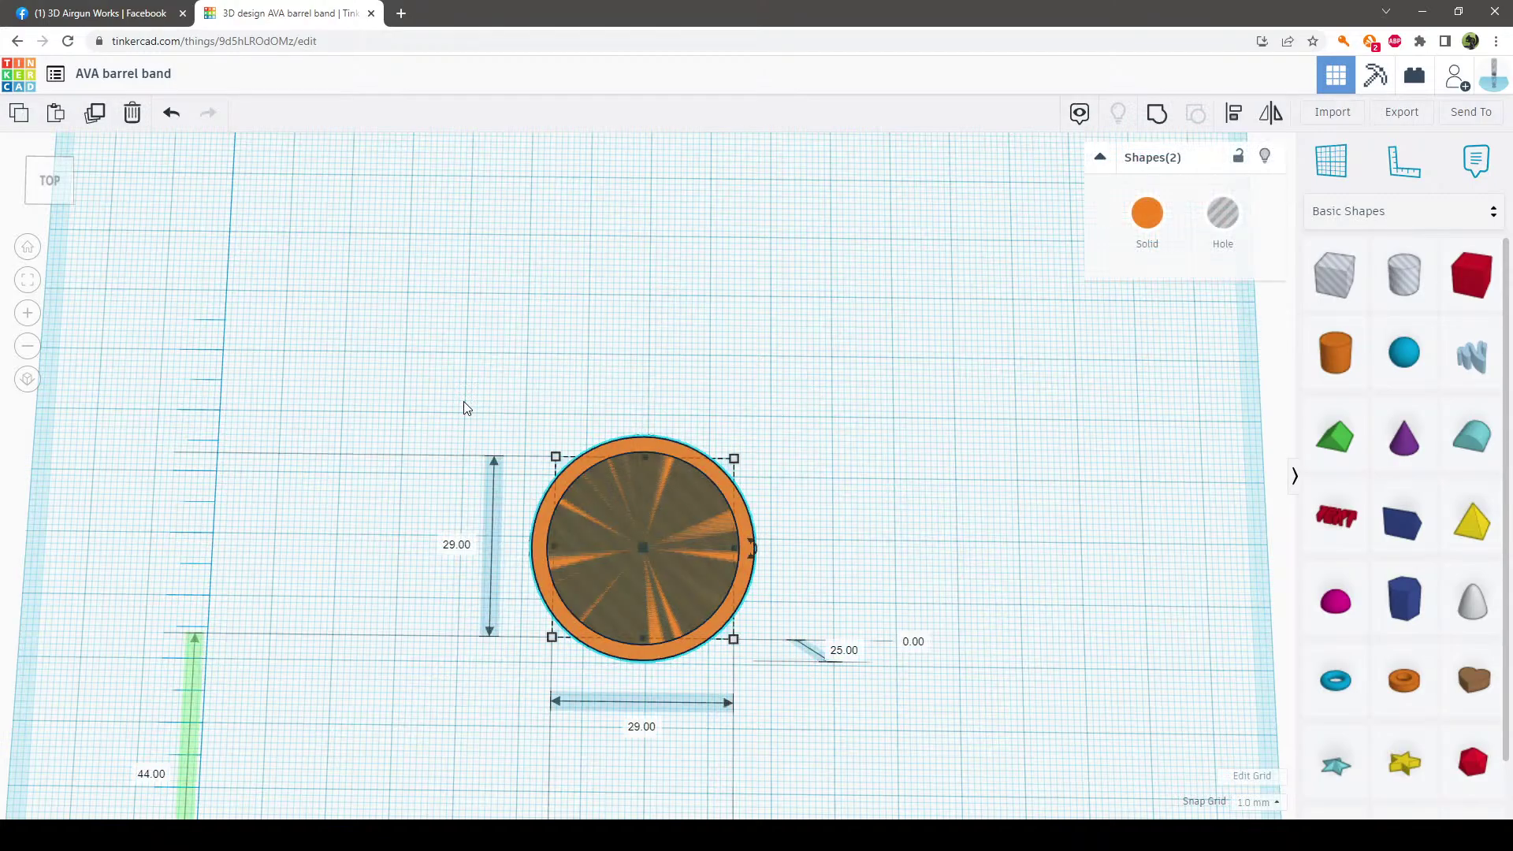
left_click(102, 115)
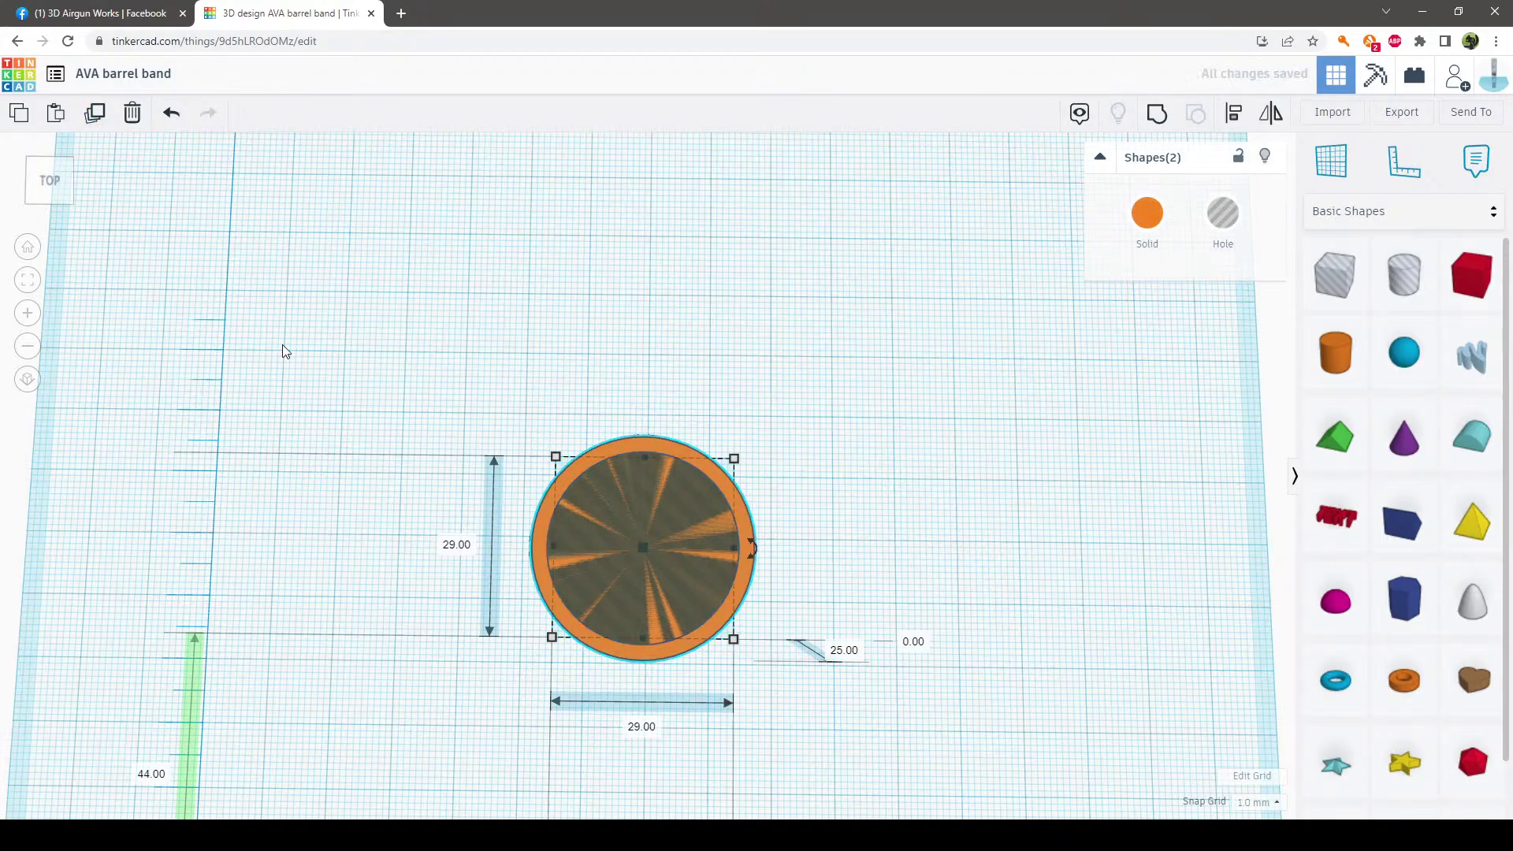
left_click(244, 717)
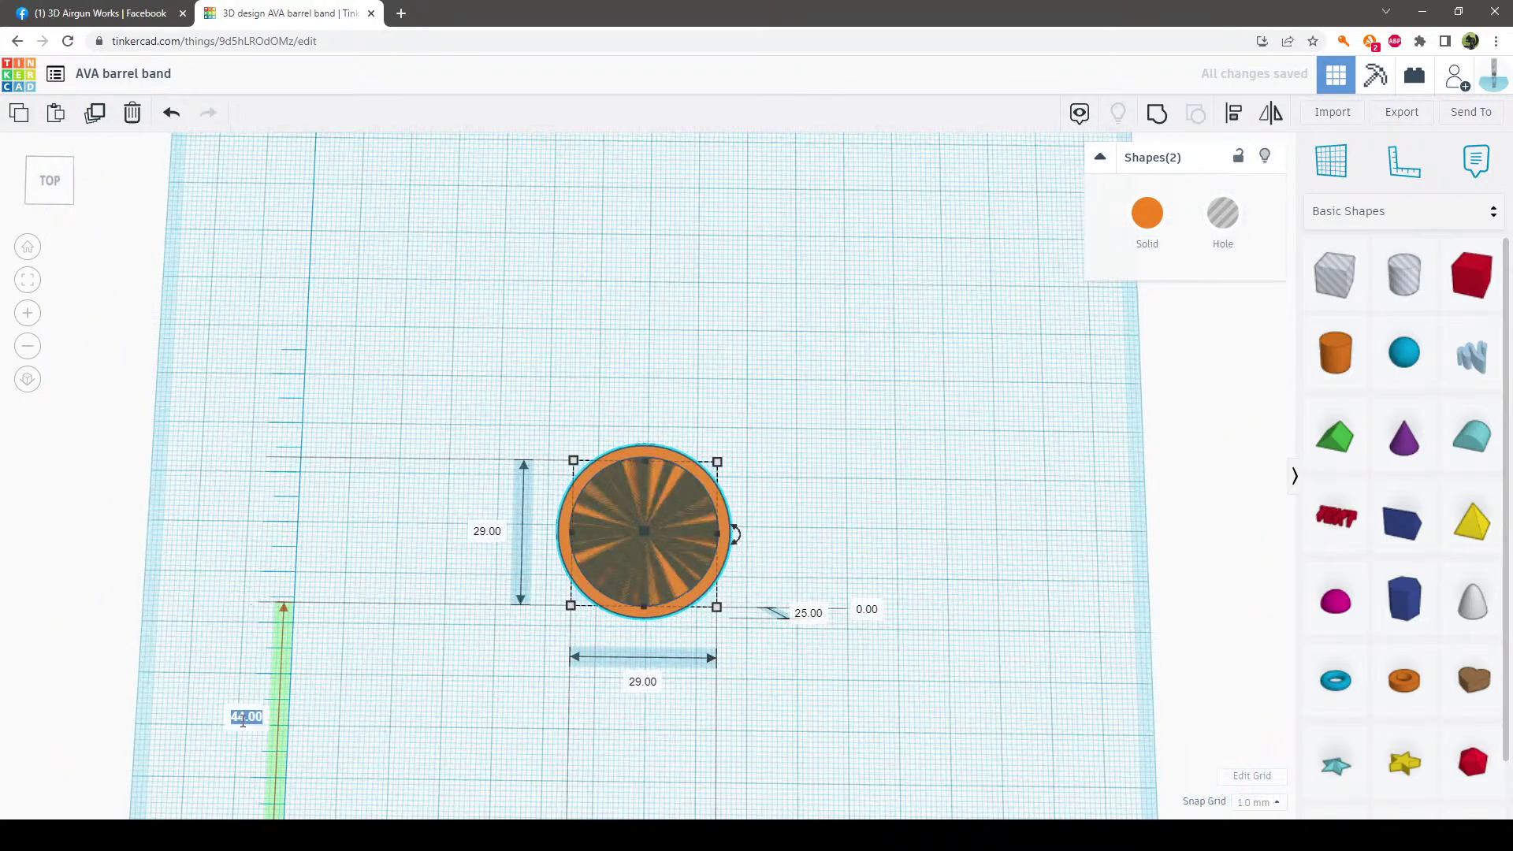
type("74")
key("Return")
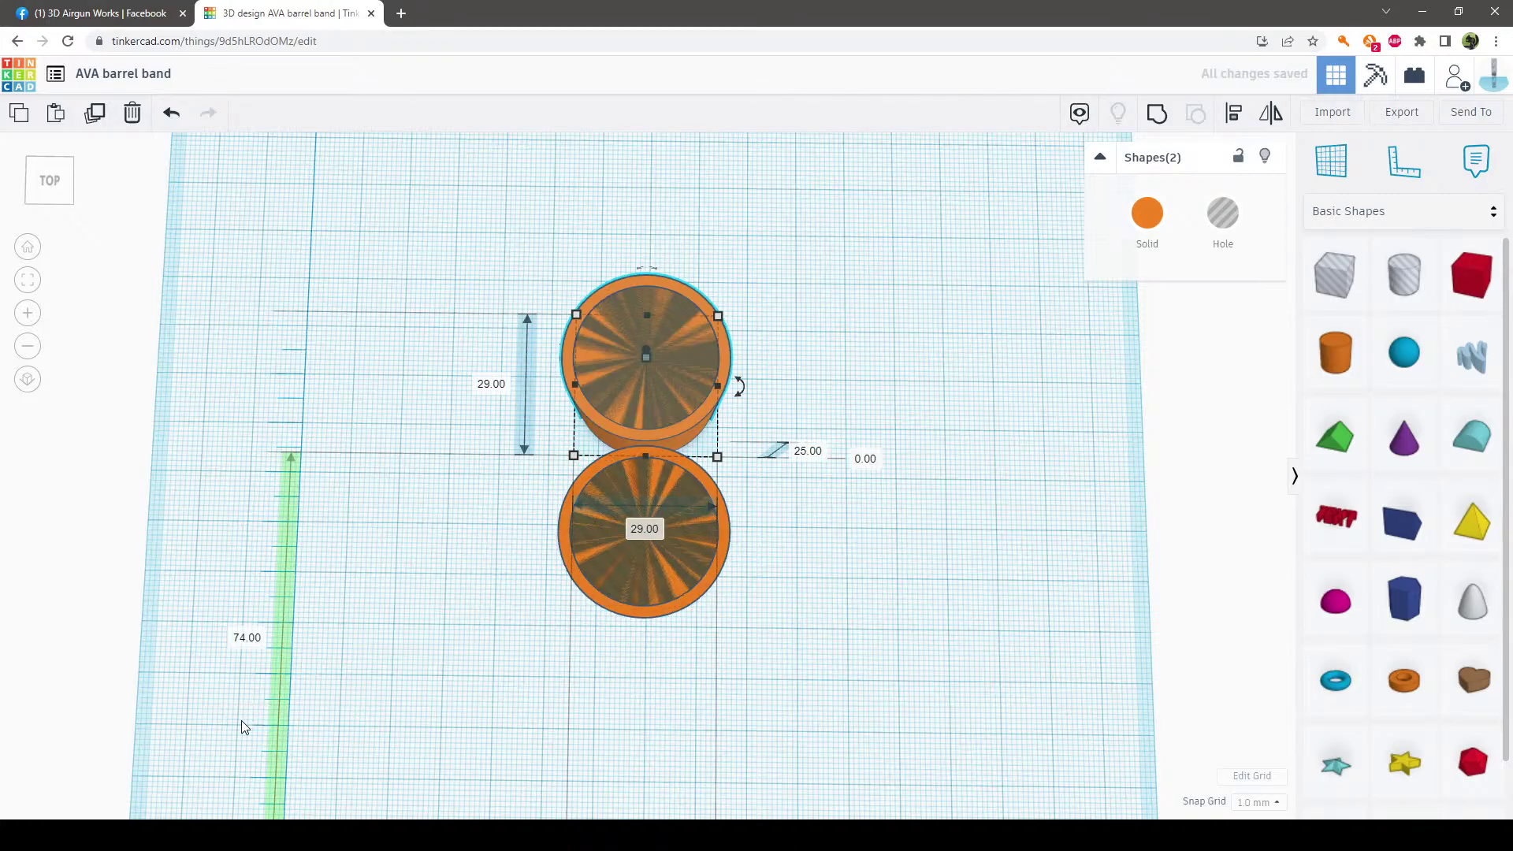
left_click(351, 613)
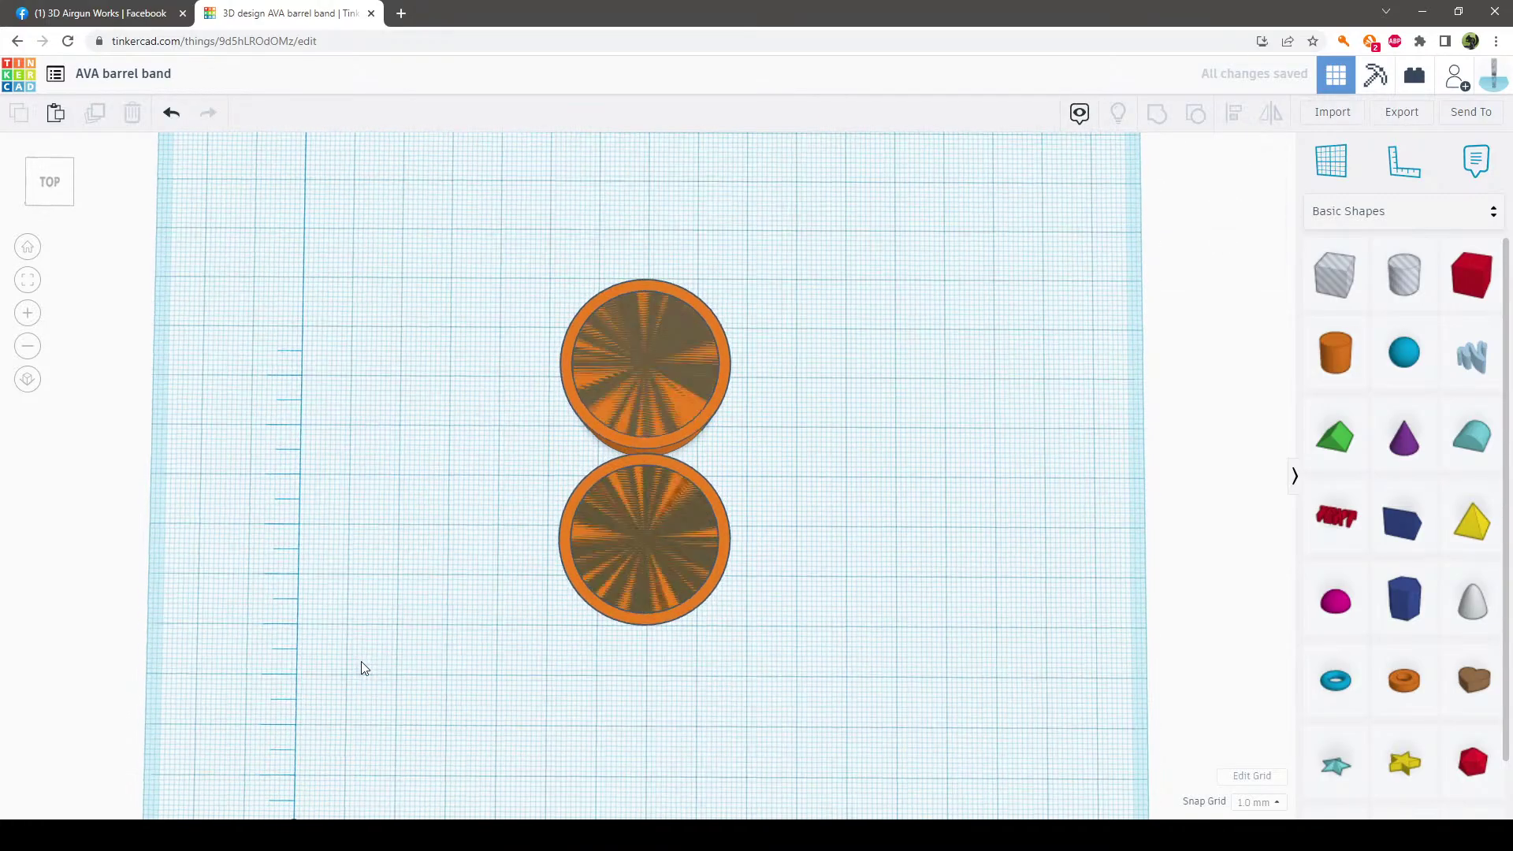
Move the duplicated cylinder pair forward until its wall overlaps the first ring, about 55 mm overall length
key("f")
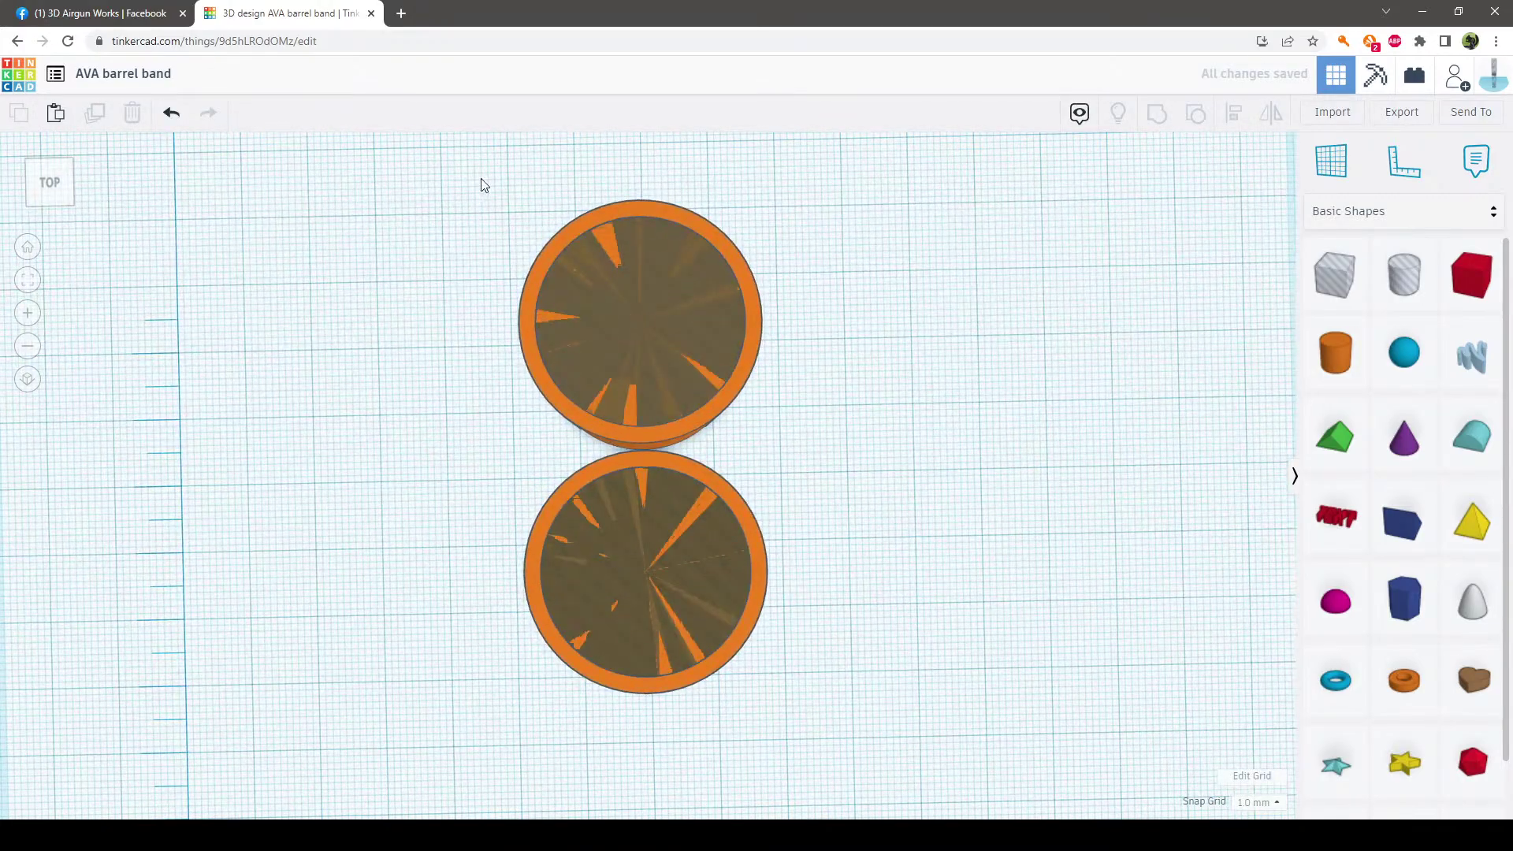
left_click_drag(486, 154, 797, 434)
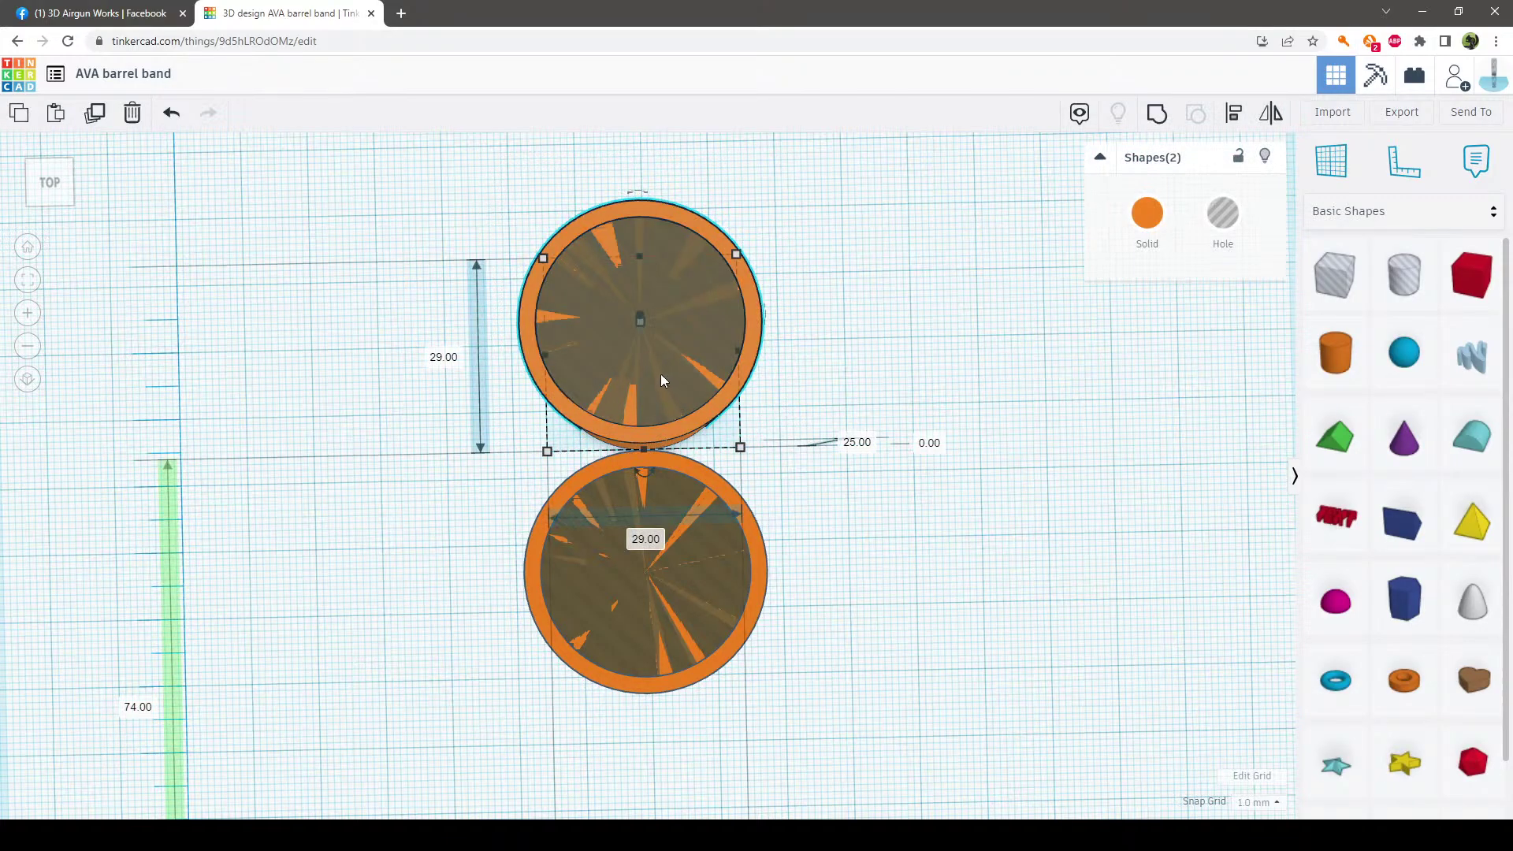
left_click_drag(659, 377, 659, 406)
left_click(872, 640)
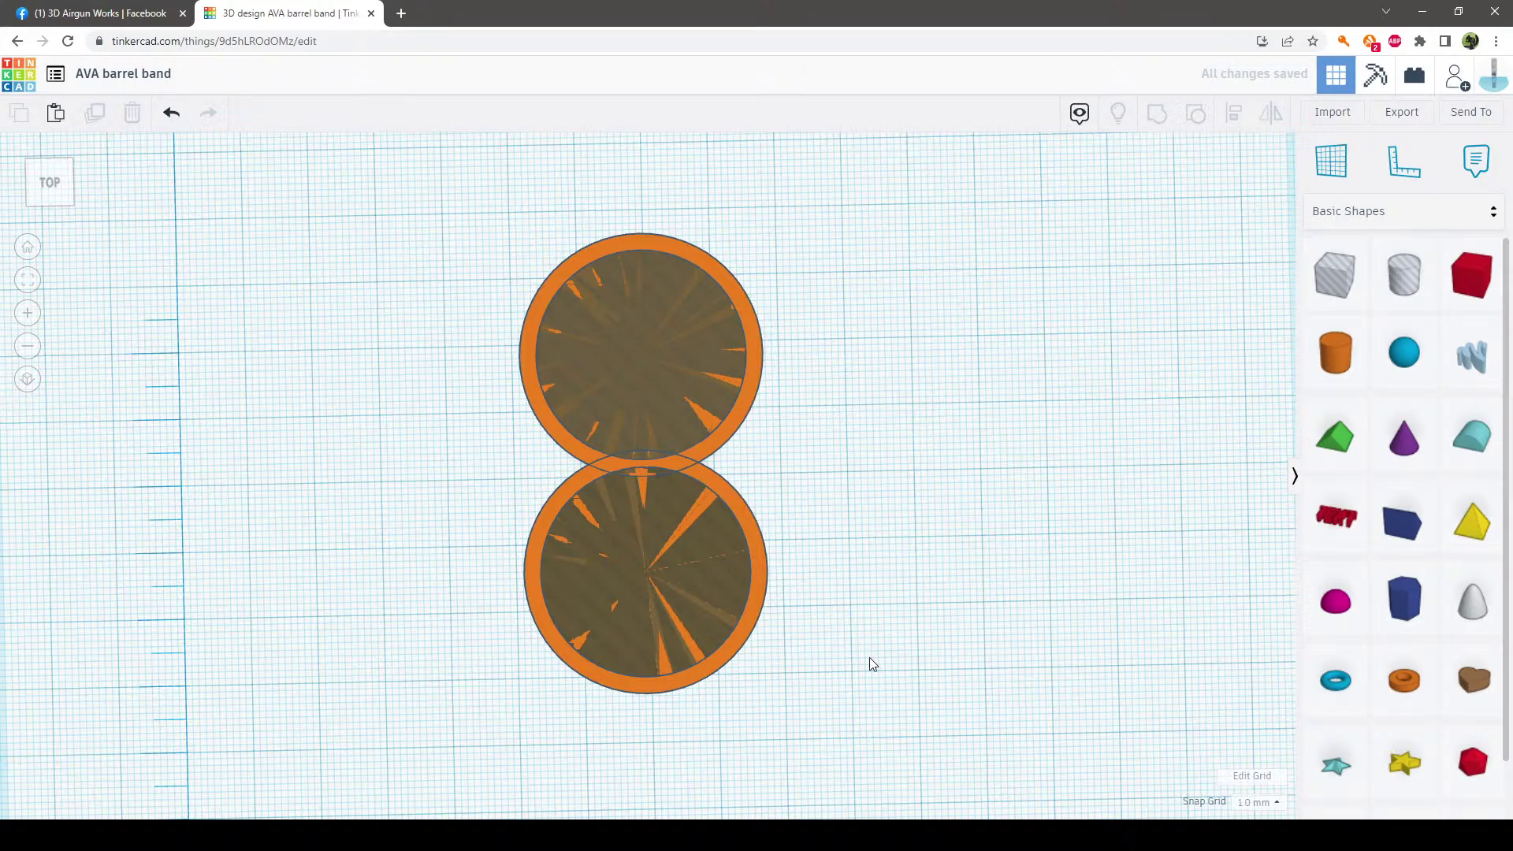
Select all four cylinders and align them to their common centre across the width
left_click_drag(853, 712, 431, 209)
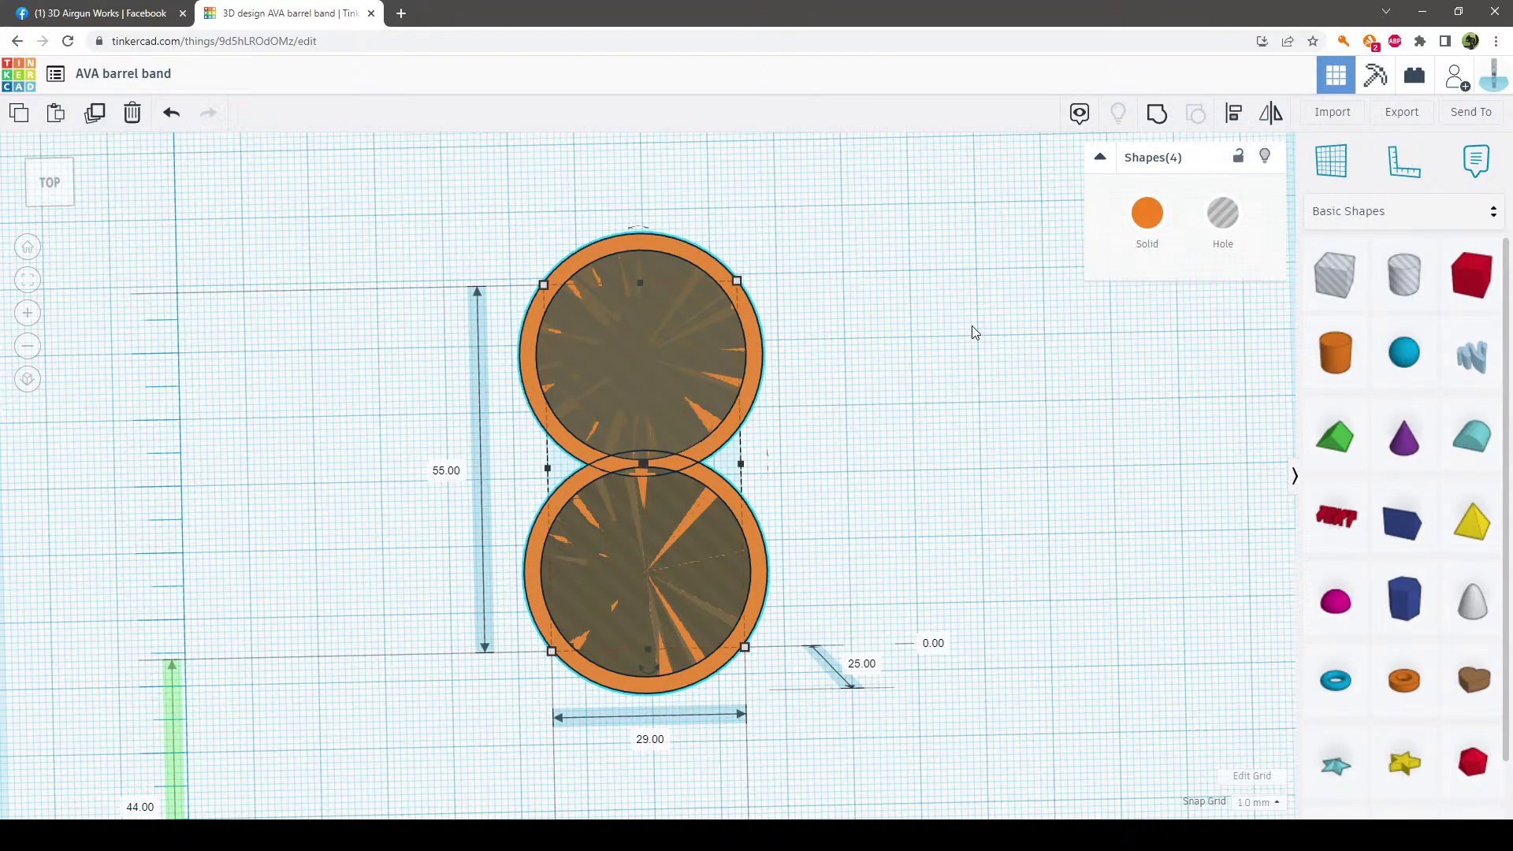
left_click(1236, 115)
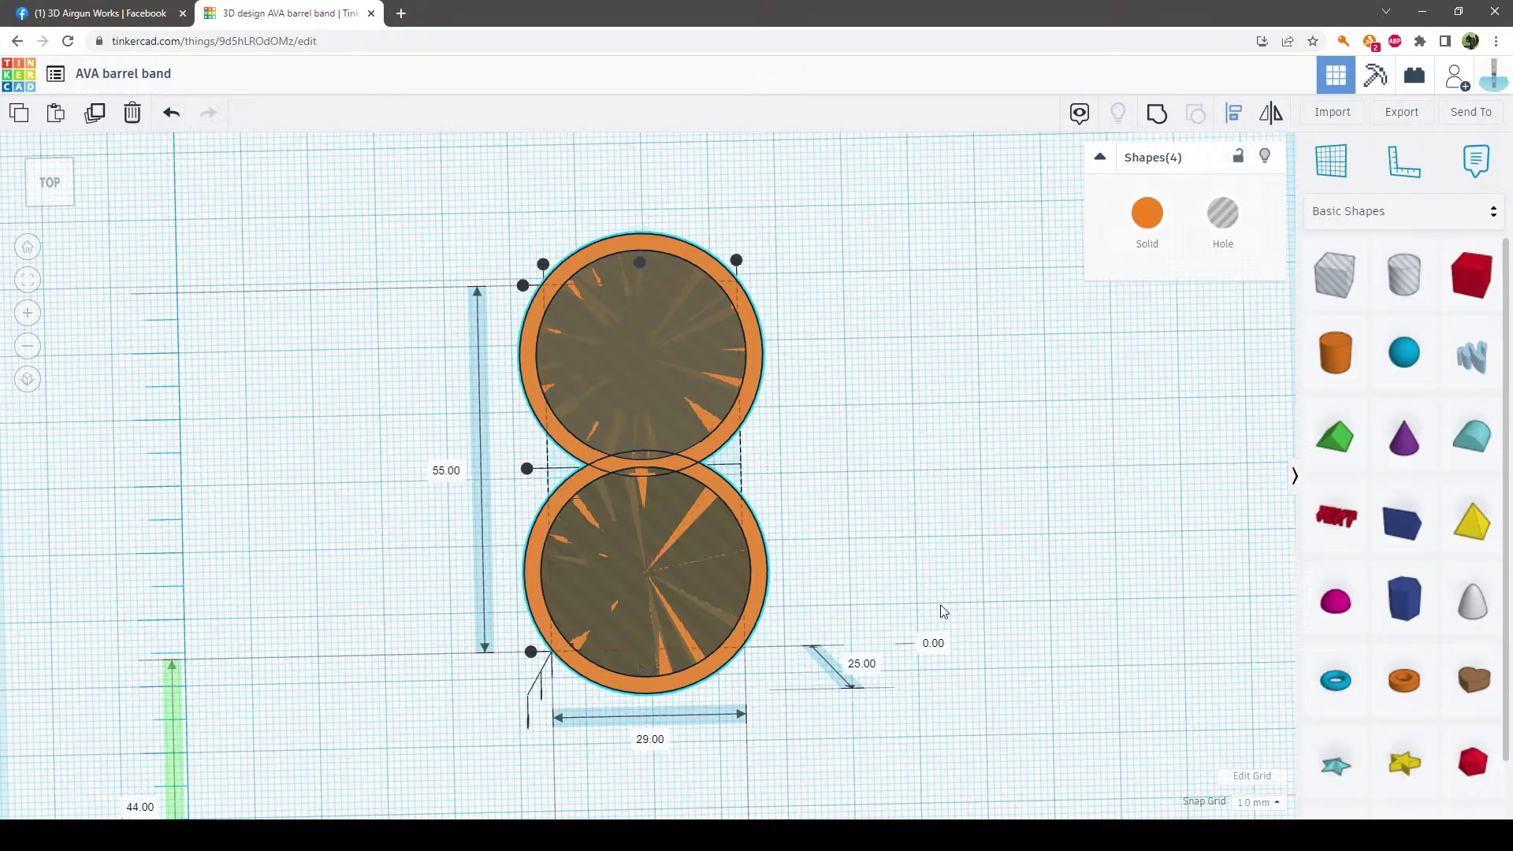
right_click_drag(1066, 538, 799, 664)
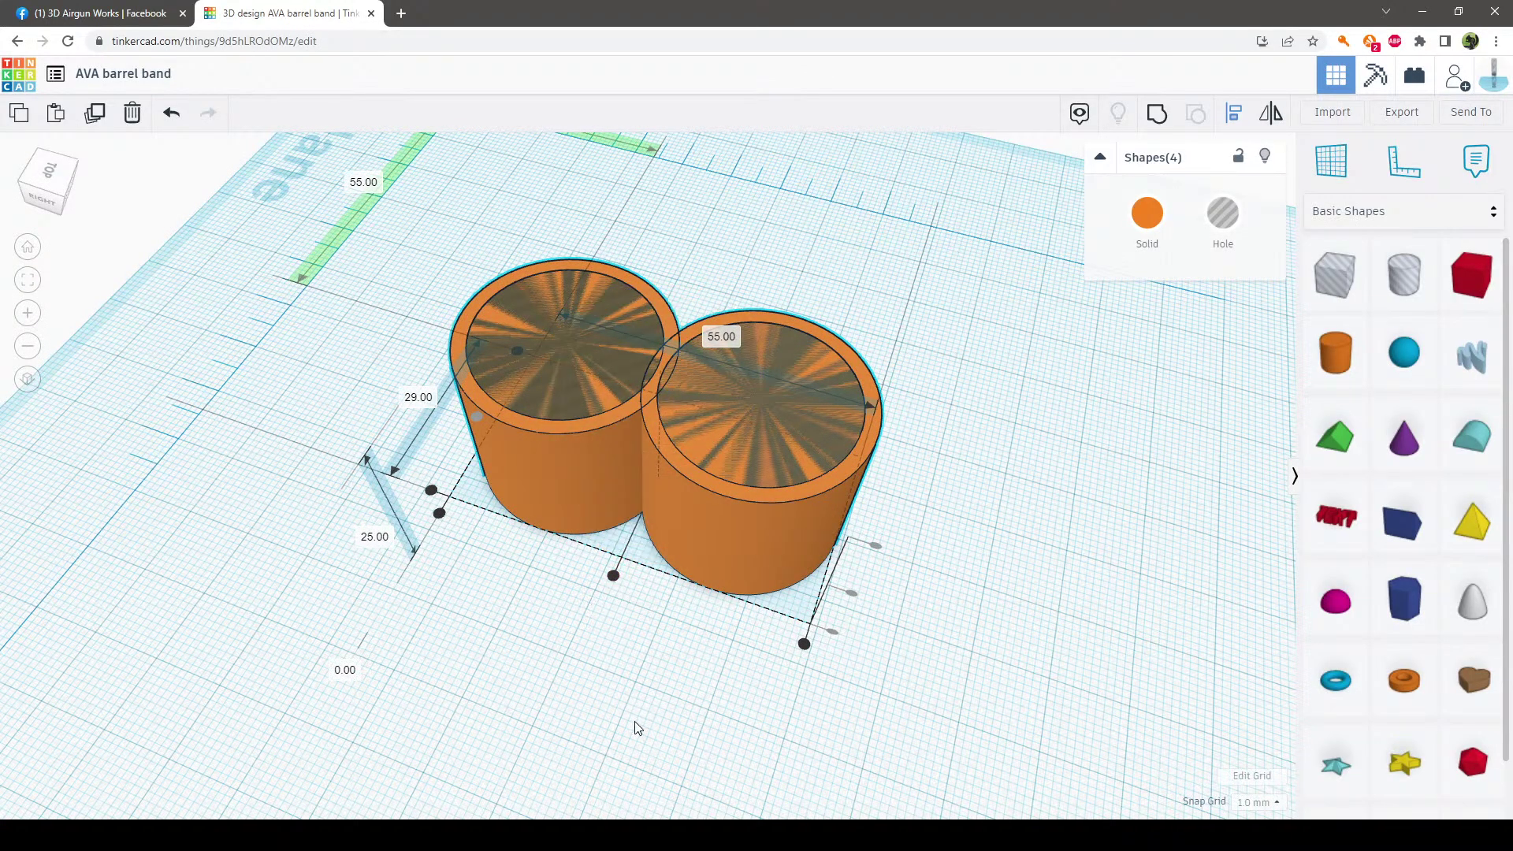
right_click_drag(631, 719, 1062, 714)
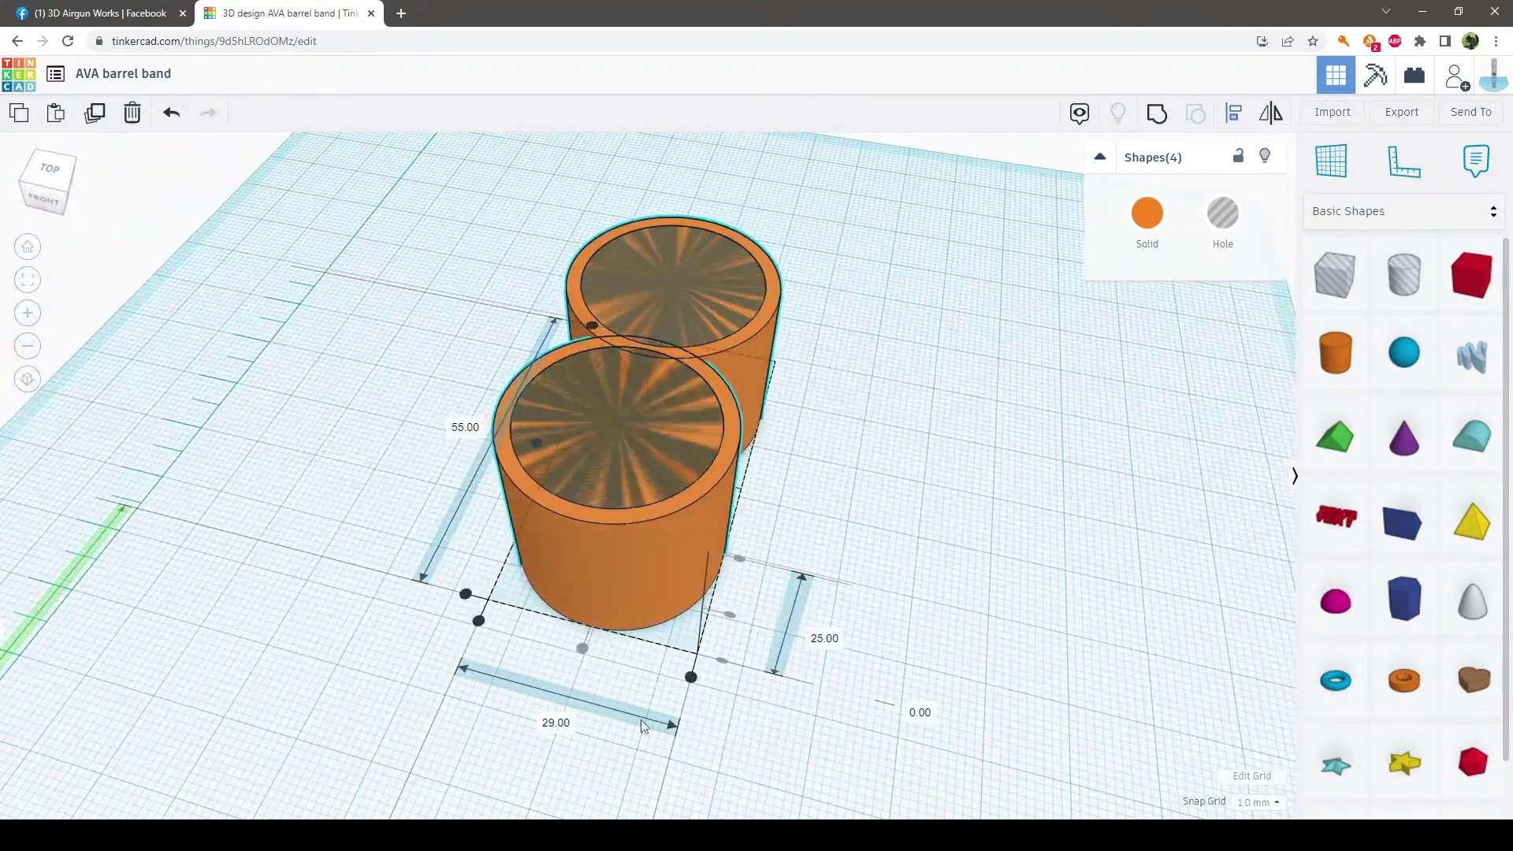
left_click(580, 648)
right_click_drag(807, 790, 875, 786)
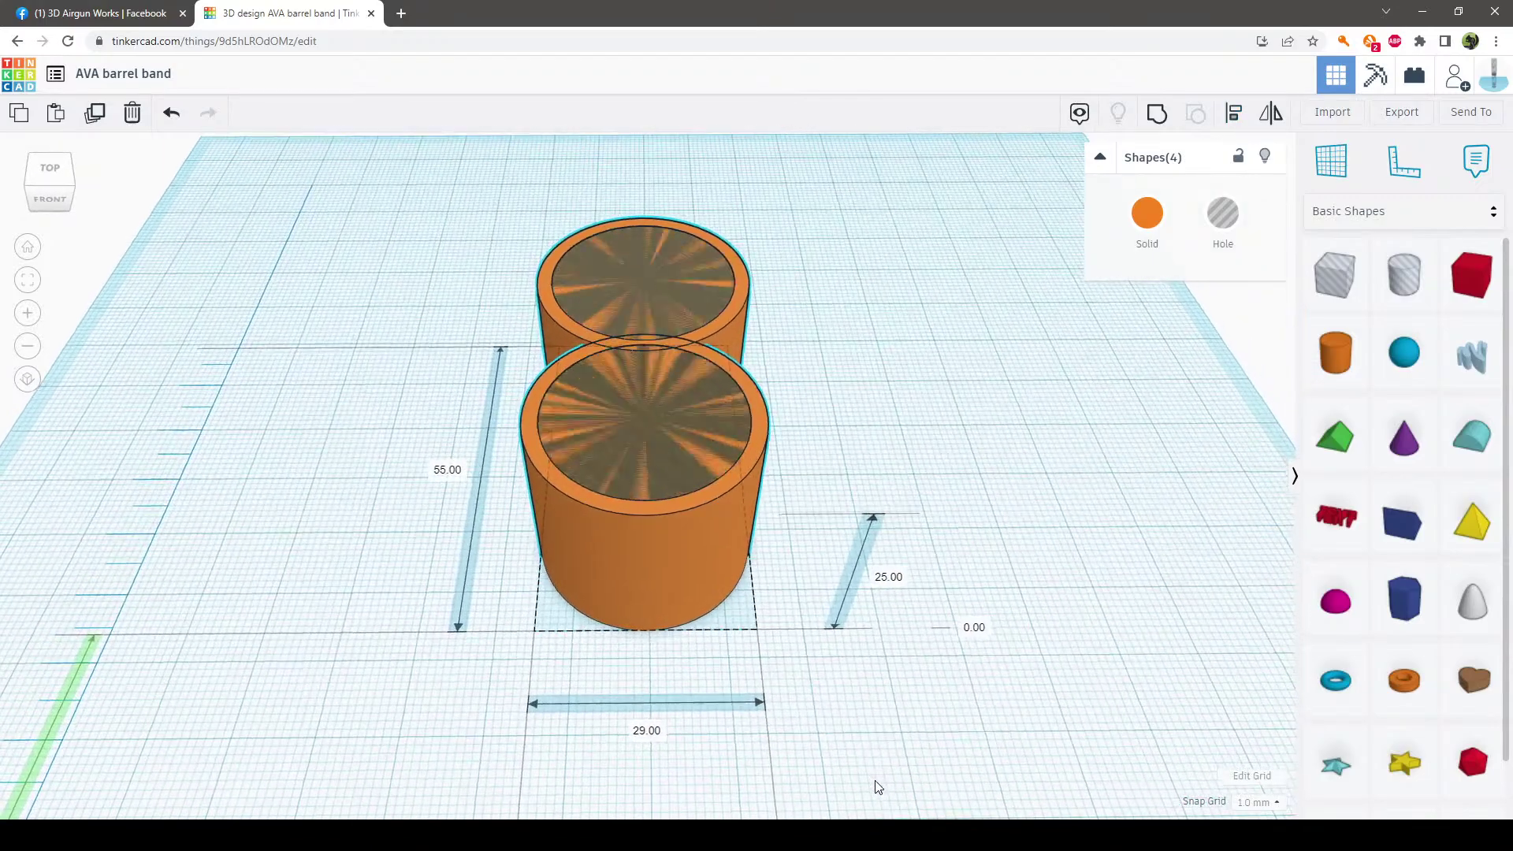
Try aligning the four cylinders to one side of the width, and return them to centre alignment
key("l")
left_click(532, 655)
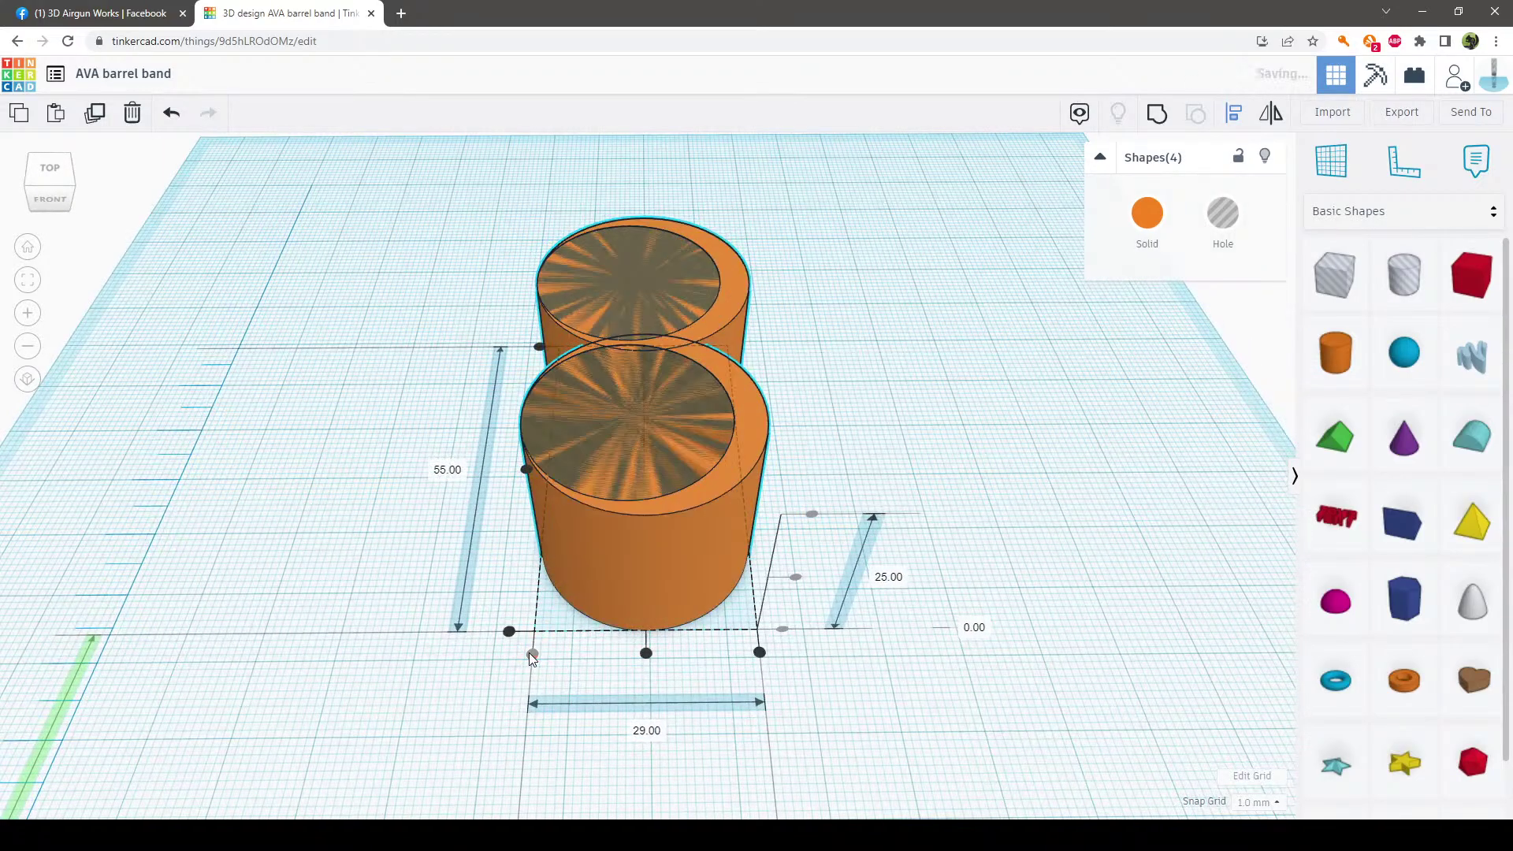
left_click(647, 654)
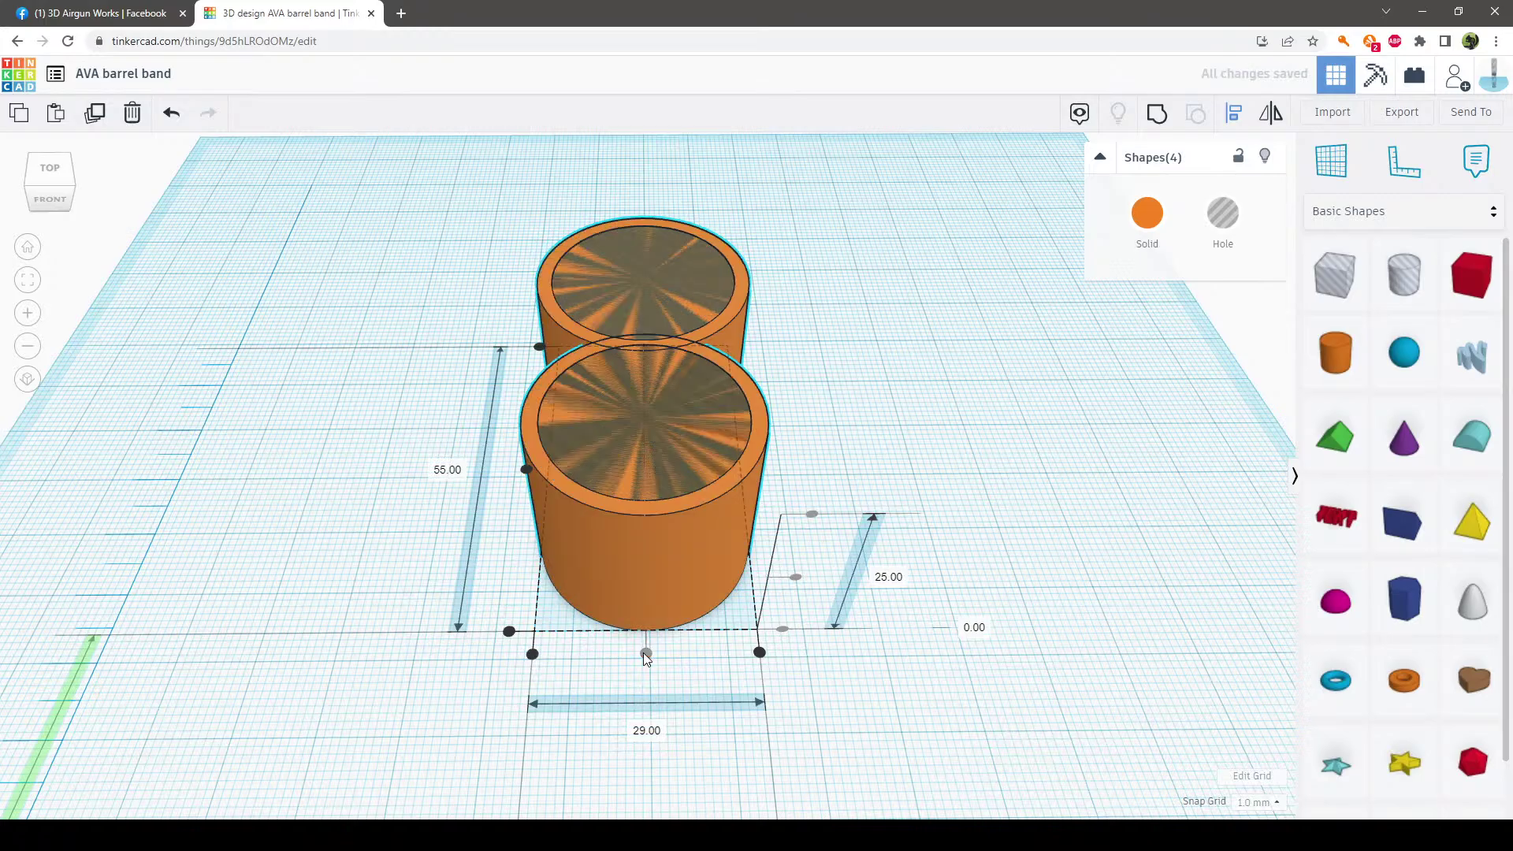
left_click(868, 717)
Place a solid box beside the rings and make it 1 mm long and 25 mm high
right_click_drag(861, 713, 841, 769)
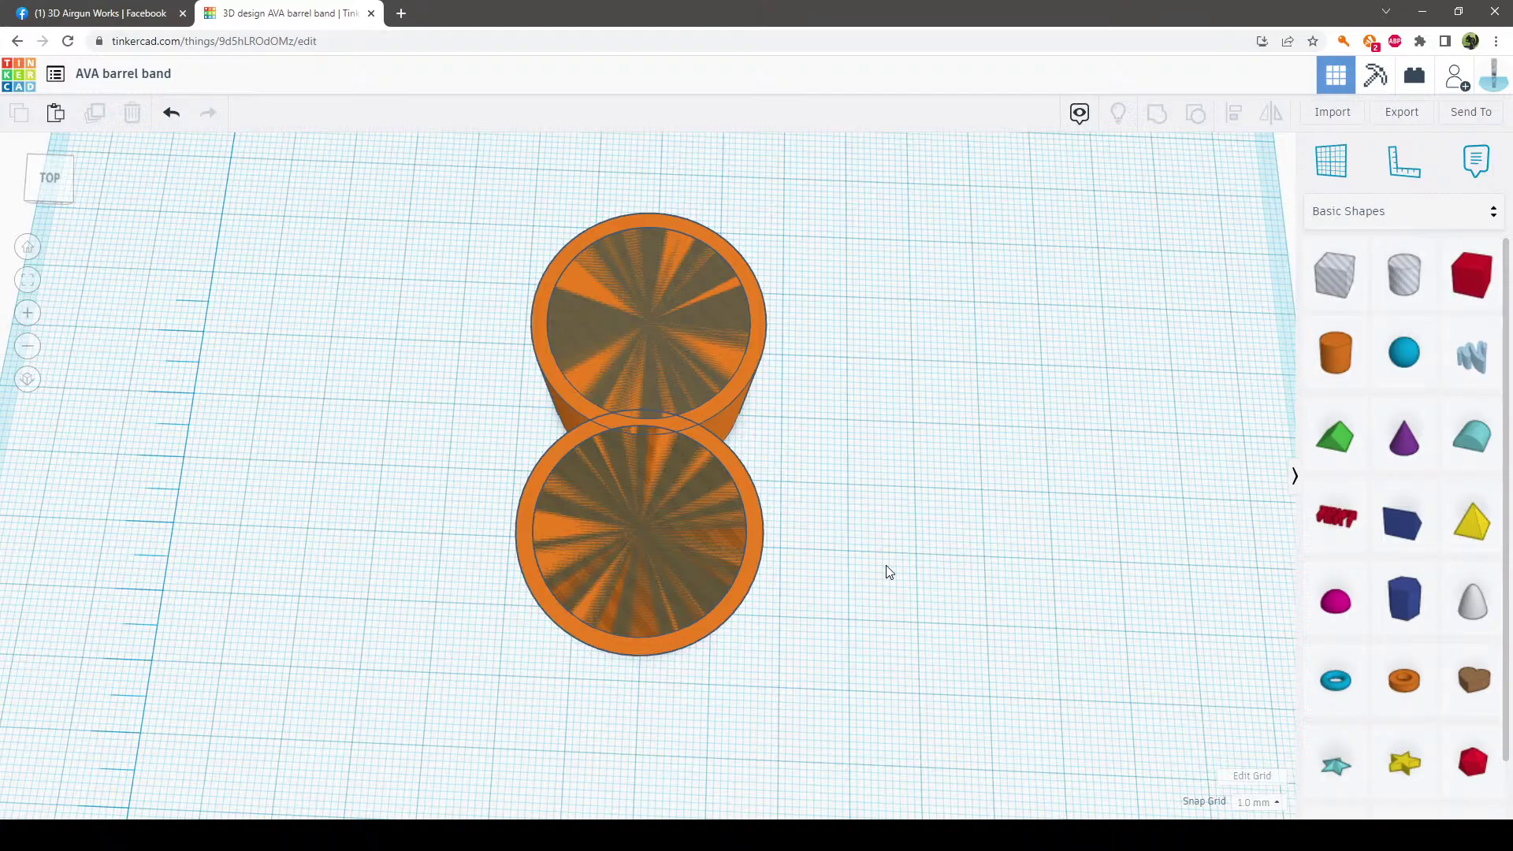
right_click_drag(884, 582, 932, 166)
scroll(900, 560, "up", 5)
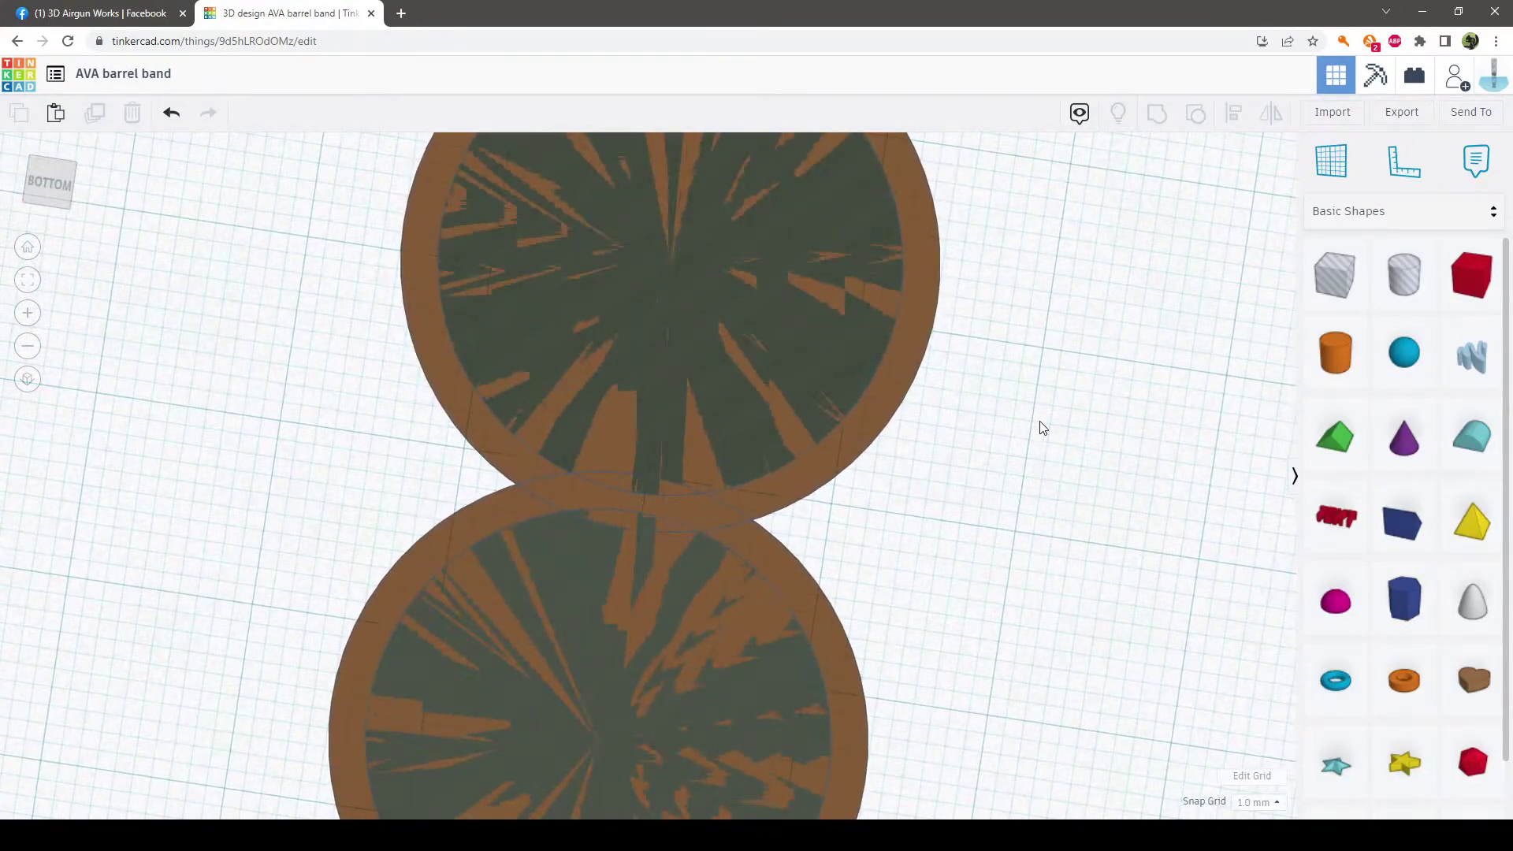
right_click_drag(1048, 425, 1033, 651)
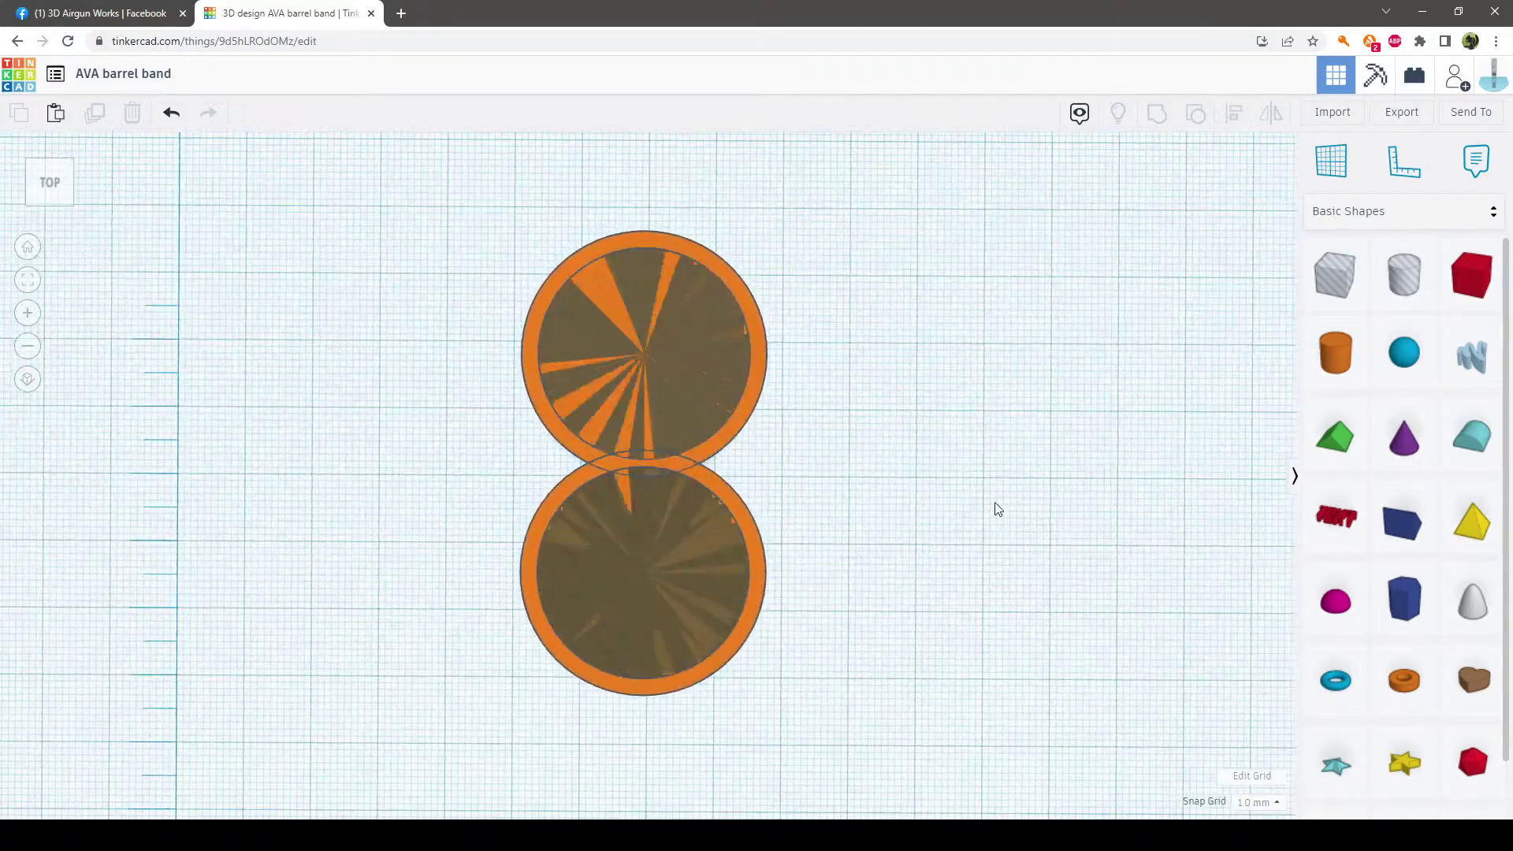
left_click_drag(1434, 297, 883, 466)
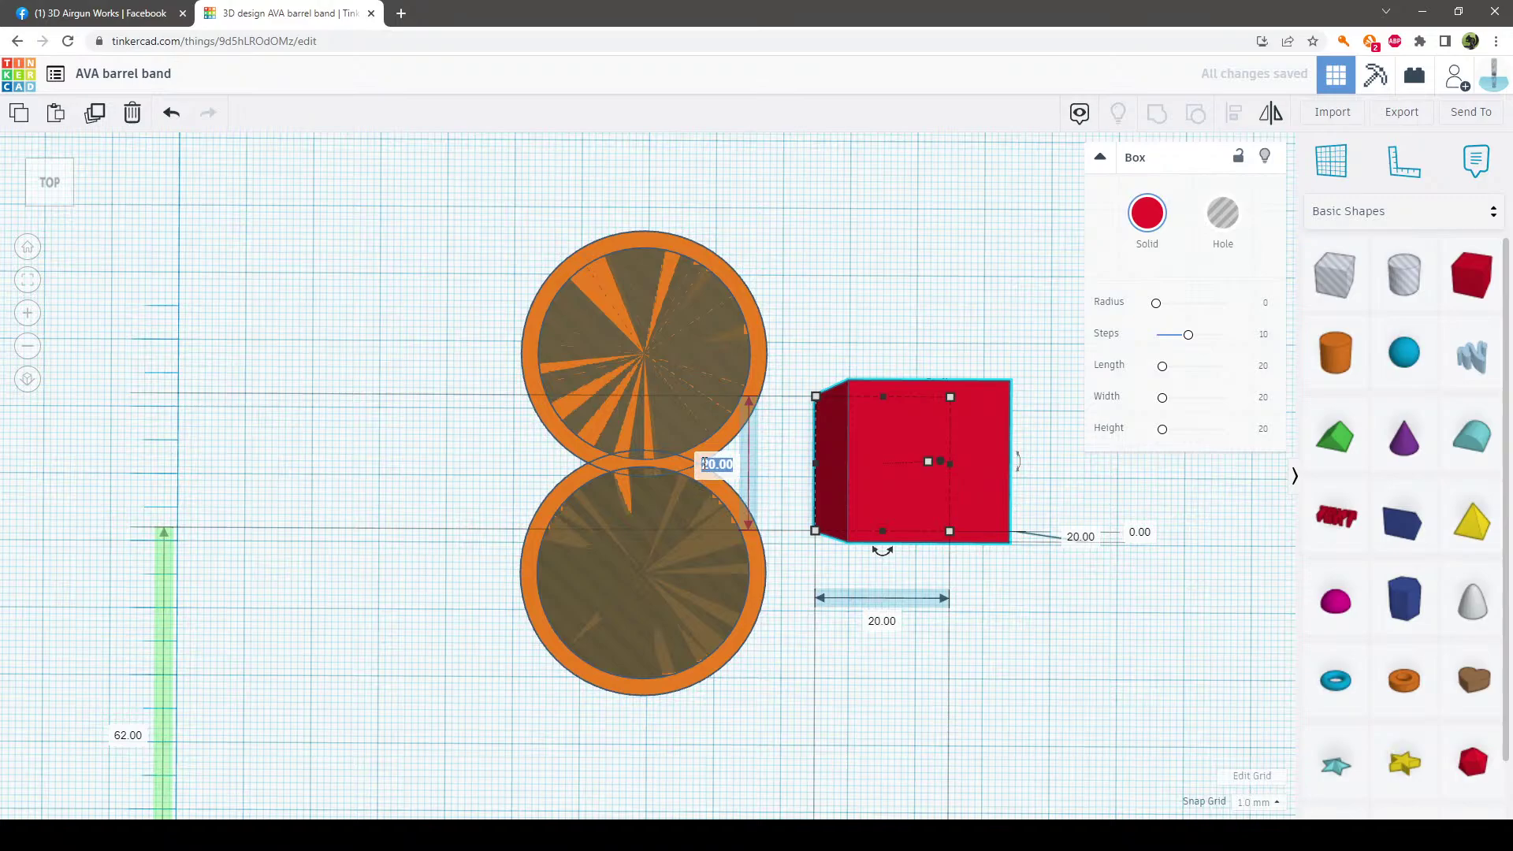
key("Return")
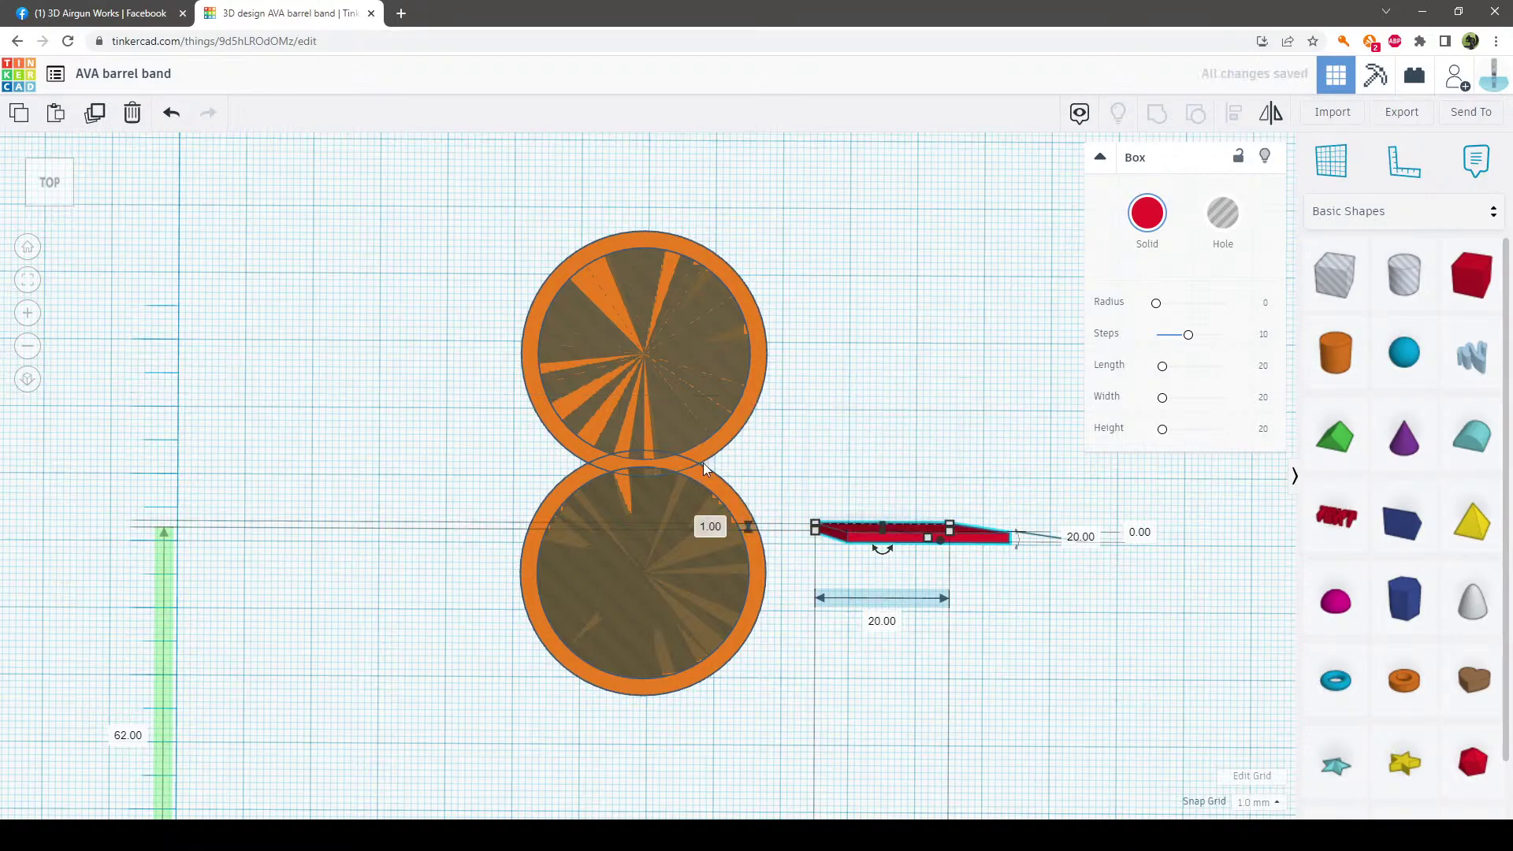
mouse_move(1090, 548)
right_mouse_down()
mouse_move(1108, 604)
mouse_move(1096, 544)
right_mouse_up()
left_click(1091, 527)
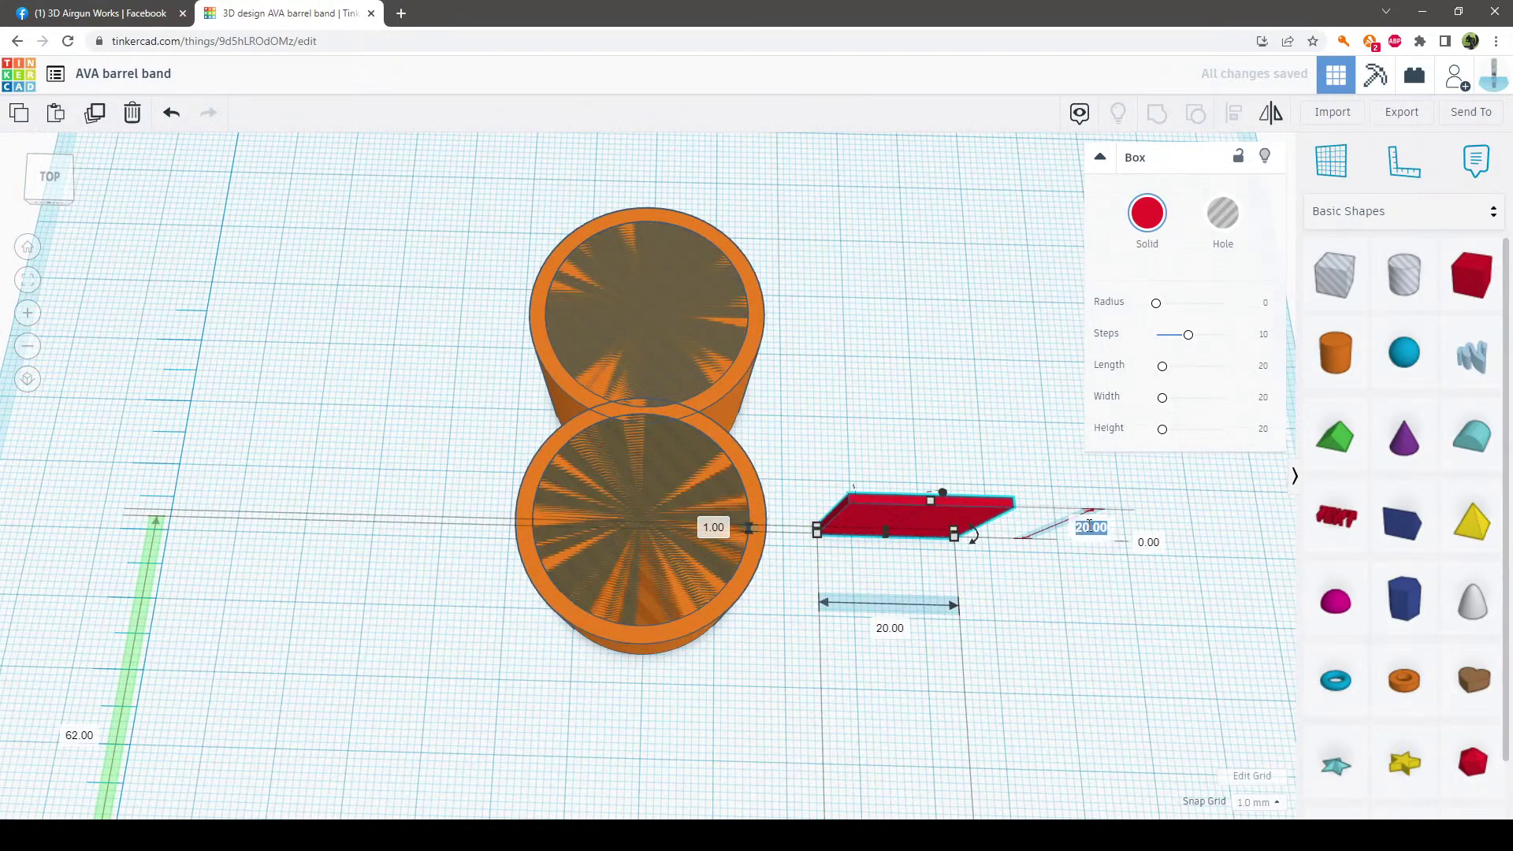
key("Return")
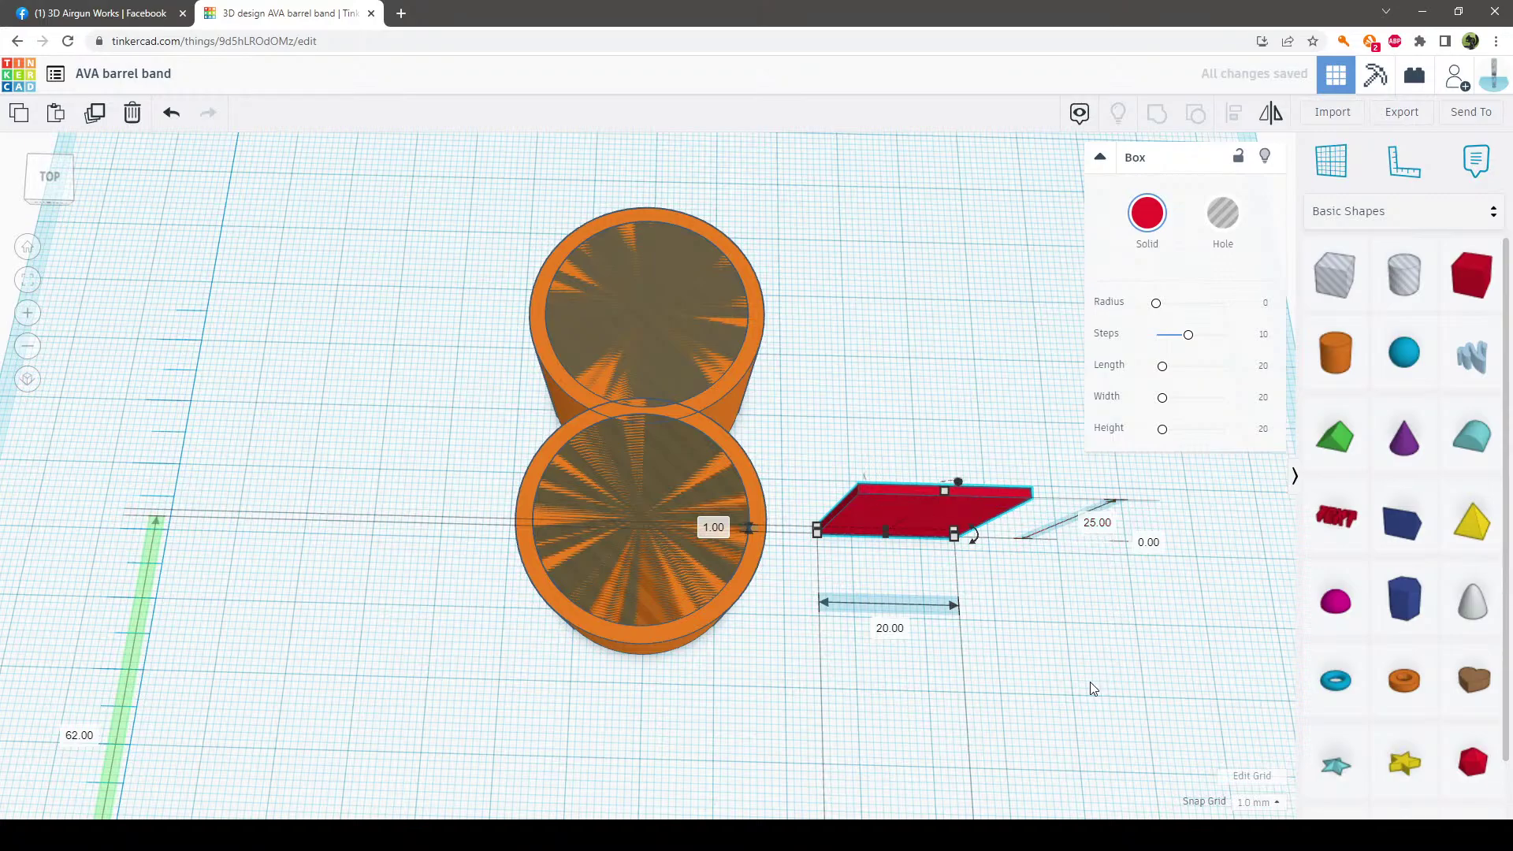
left_click(1090, 683)
Move the thin box into the joint between the two rings and centre it with all the cylinders across the width
left_click_drag(957, 517, 681, 444)
right_click_drag(737, 470, 943, 653)
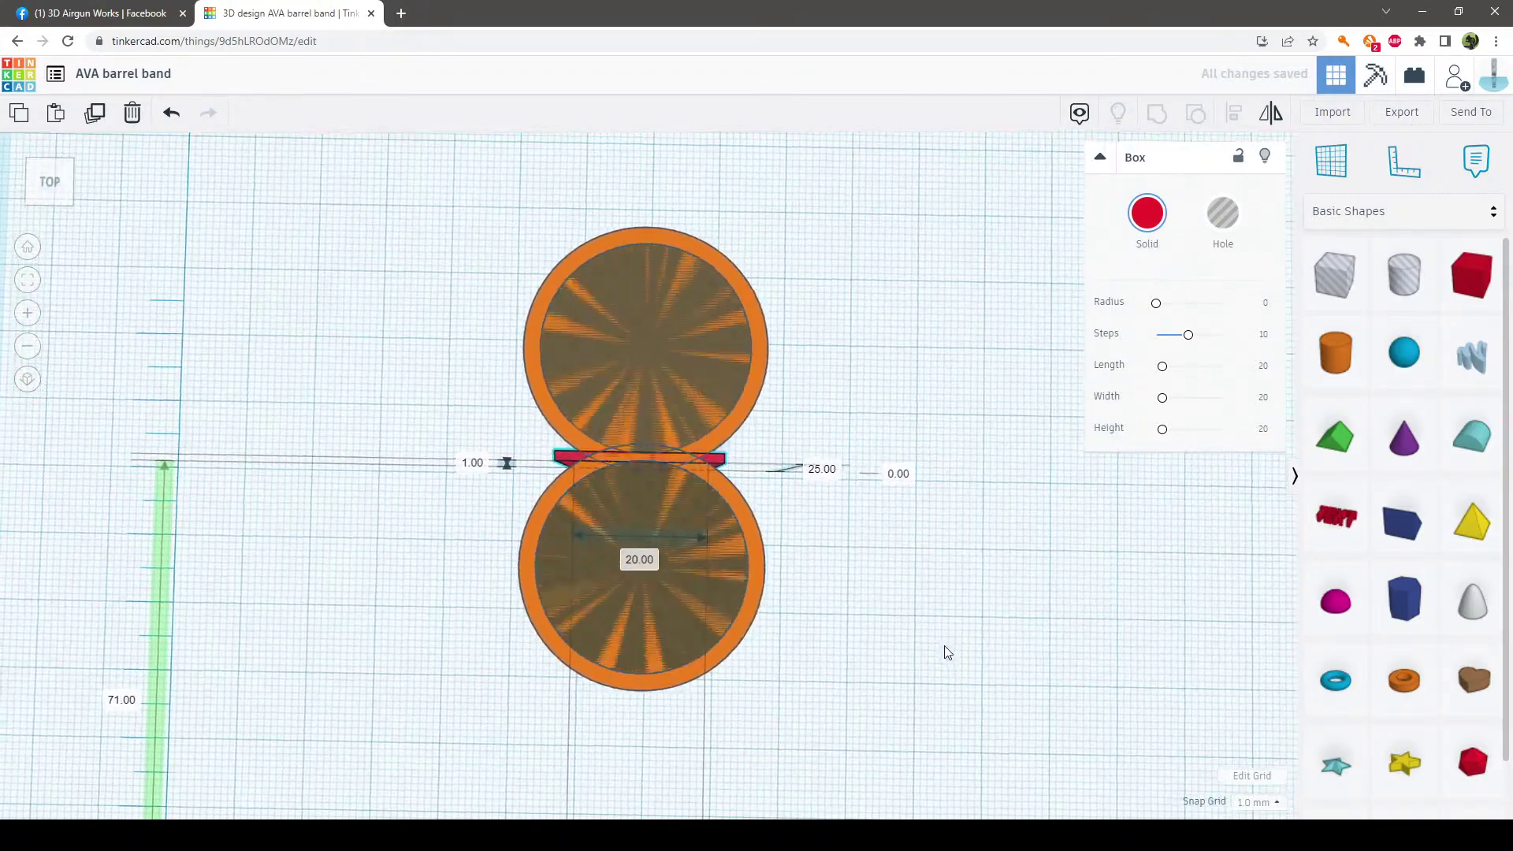
left_click(851, 707)
left_click_drag(831, 714, 464, 189)
left_click(1235, 114)
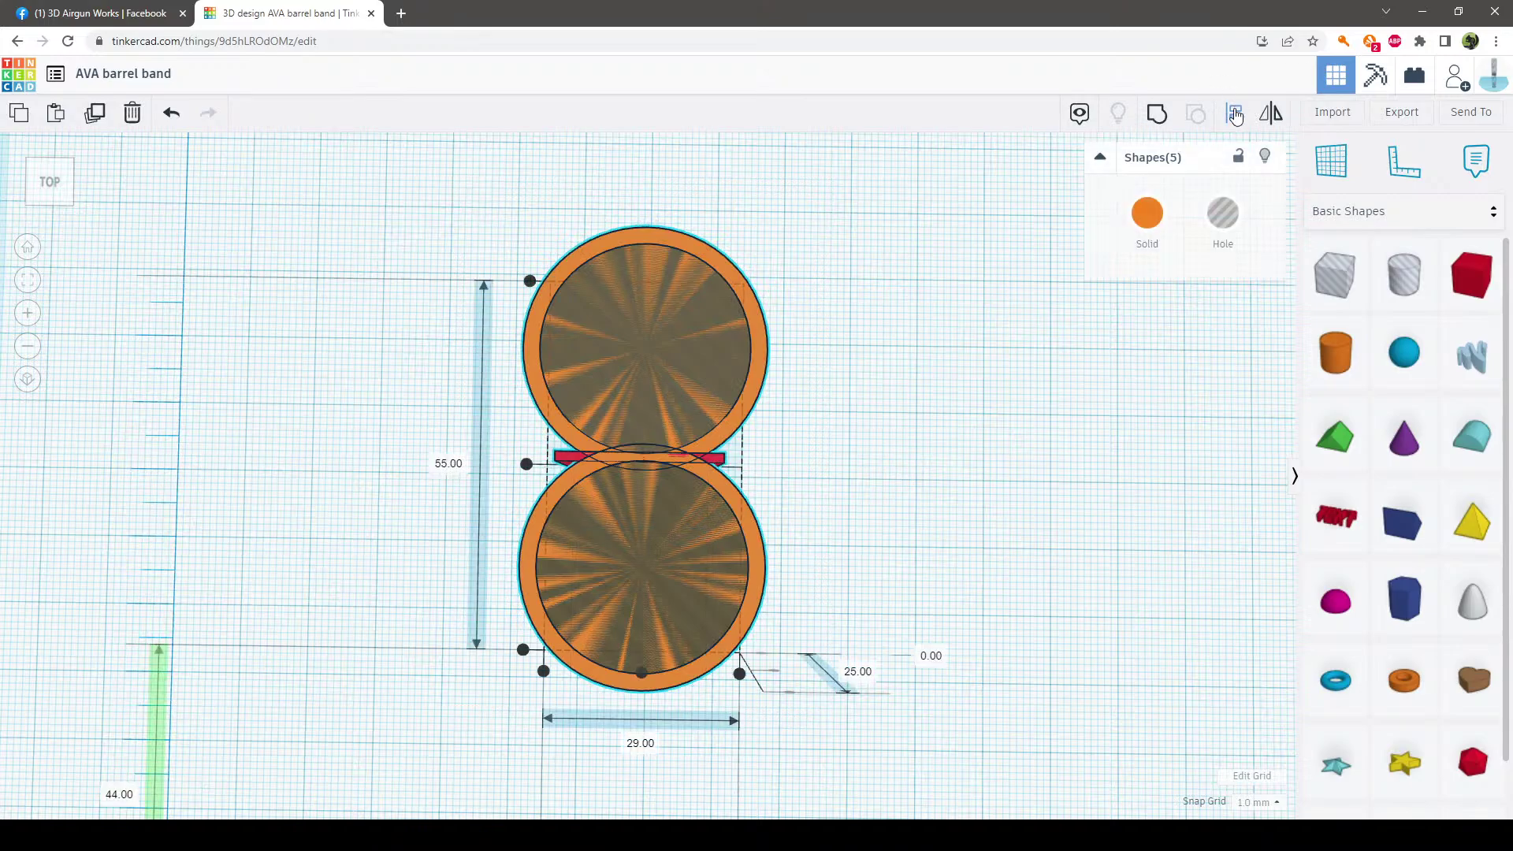
left_click(643, 672)
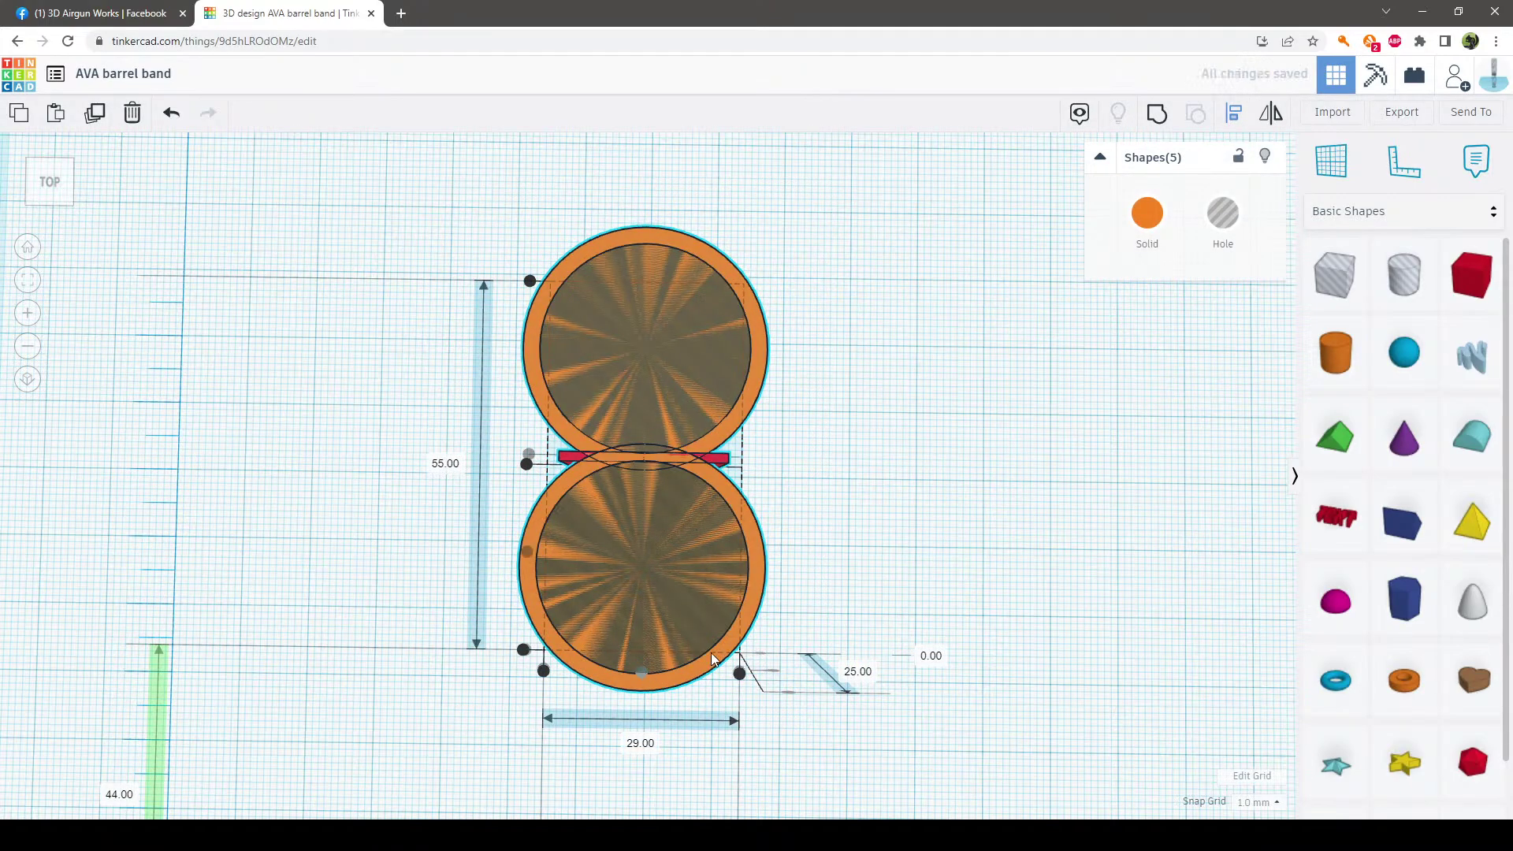
left_click(898, 460)
Place a roof shape on the workplane beside the joined rings
right_click_drag(898, 460, 870, 450)
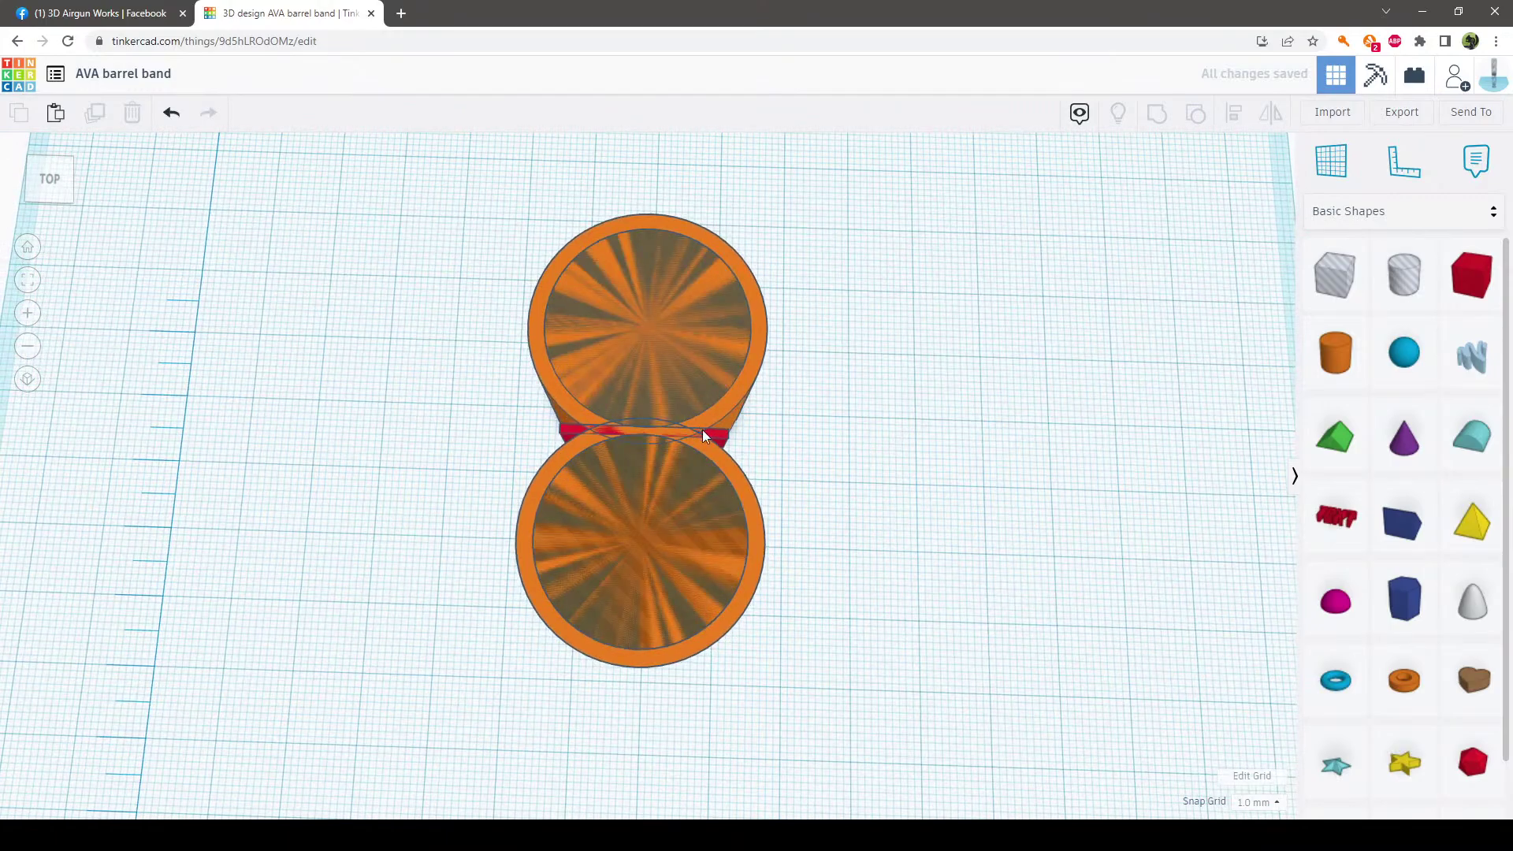
right_click_drag(886, 537, 878, 558)
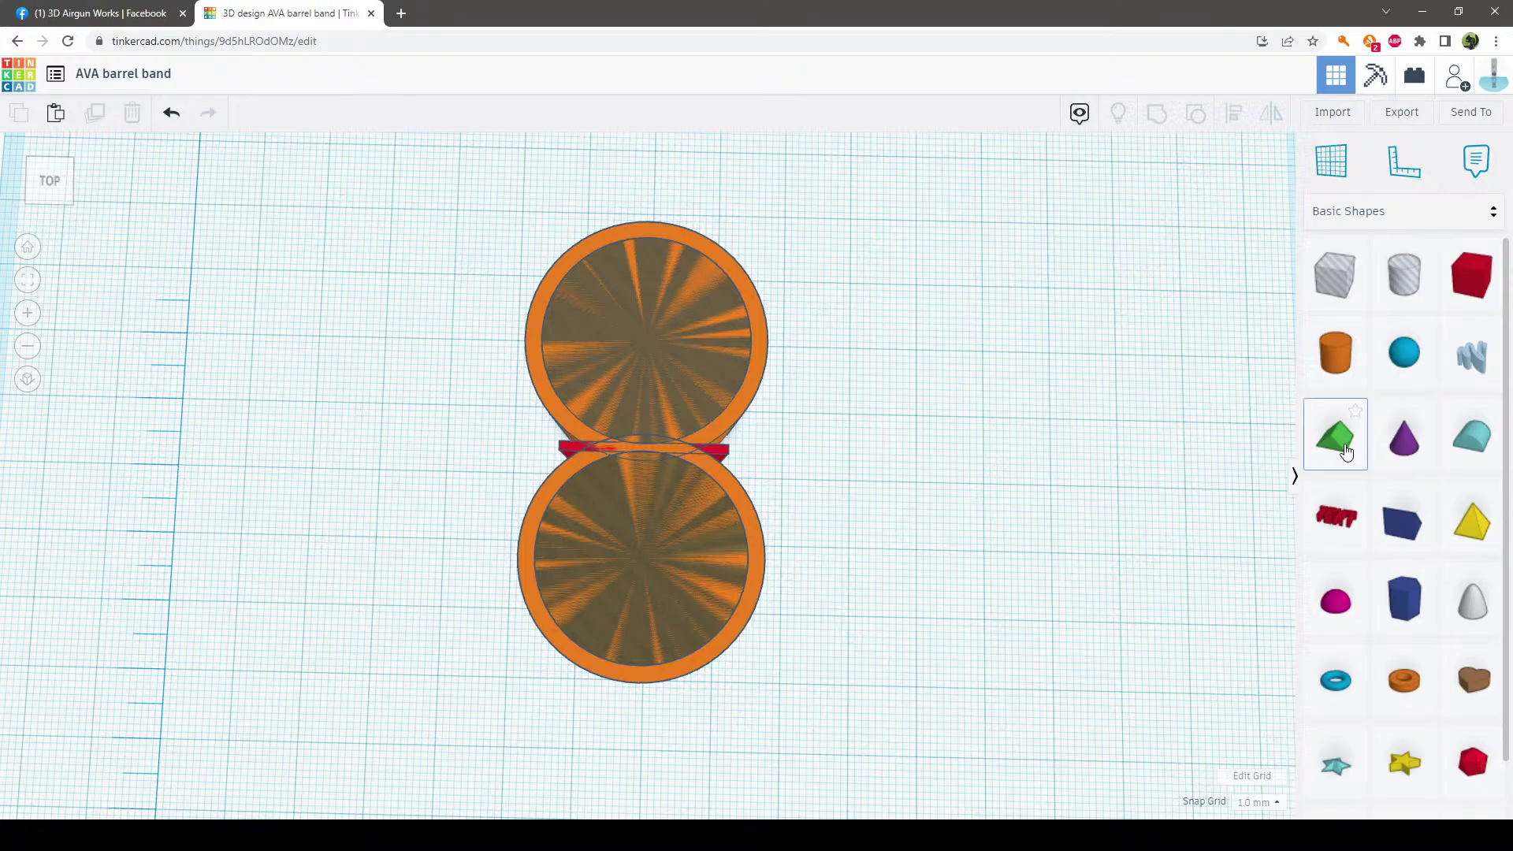
left_click_drag(1346, 451, 990, 387)
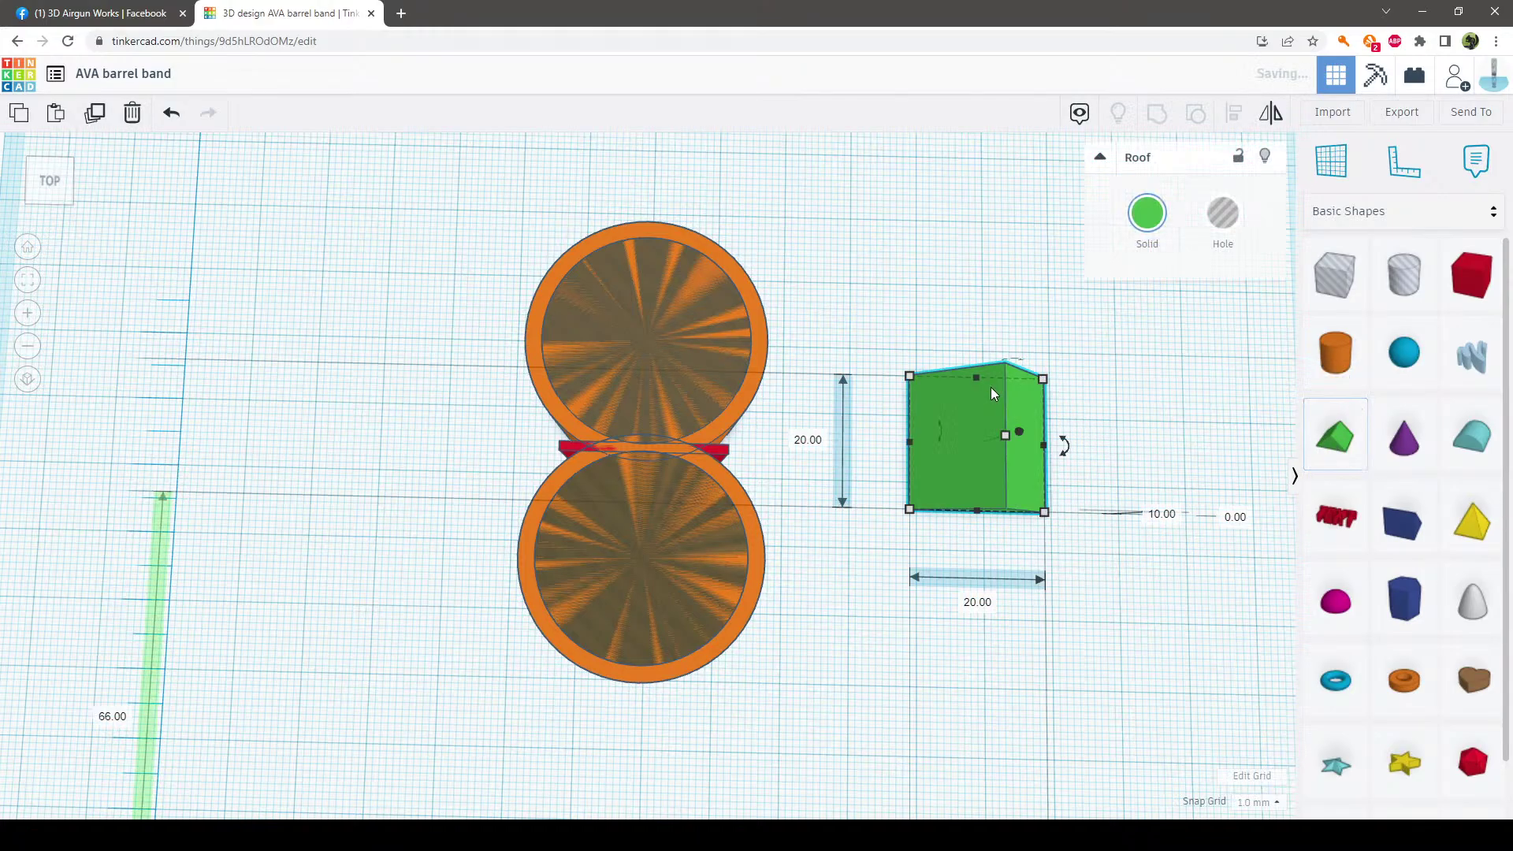
left_click(1127, 583)
Rotate the roof shape by 90 degrees so it stands upright on its triangular end
right_click_drag(1128, 583, 894, 458)
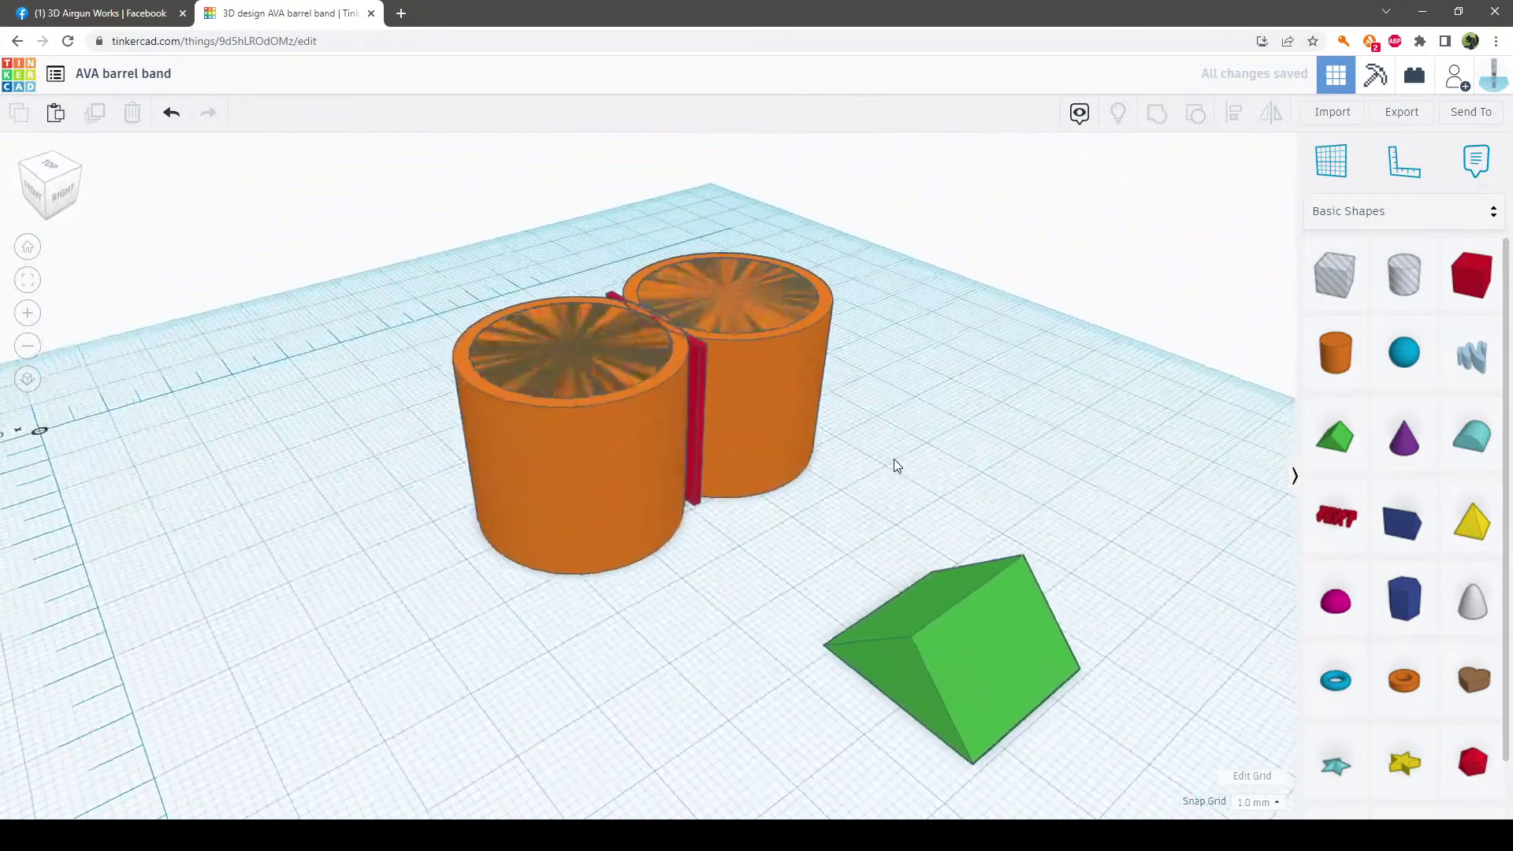
right_click_drag(966, 493, 1117, 574)
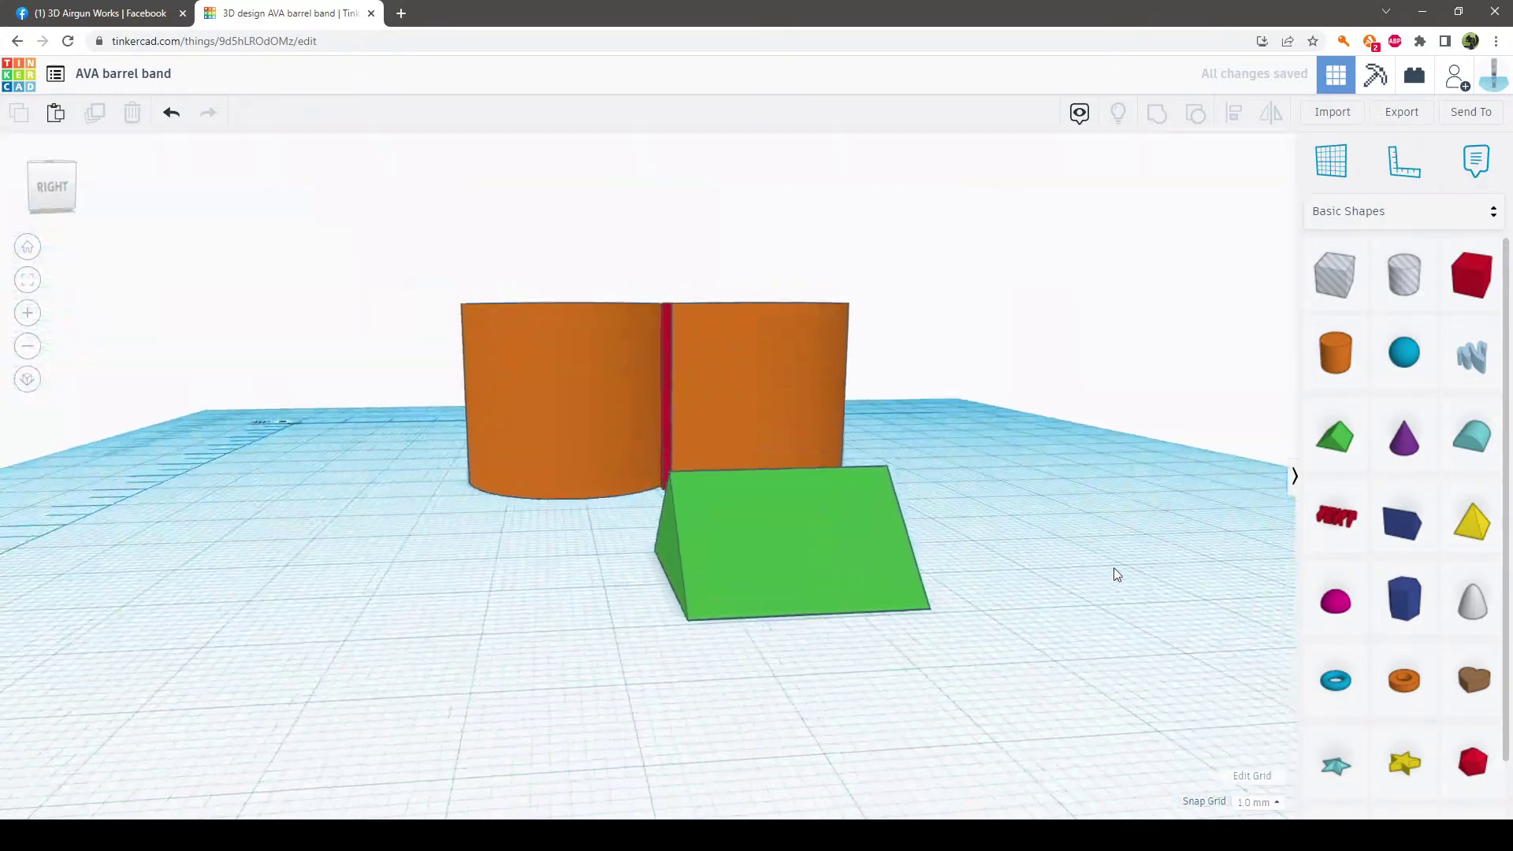
left_click(906, 560)
mouse_move(762, 462)
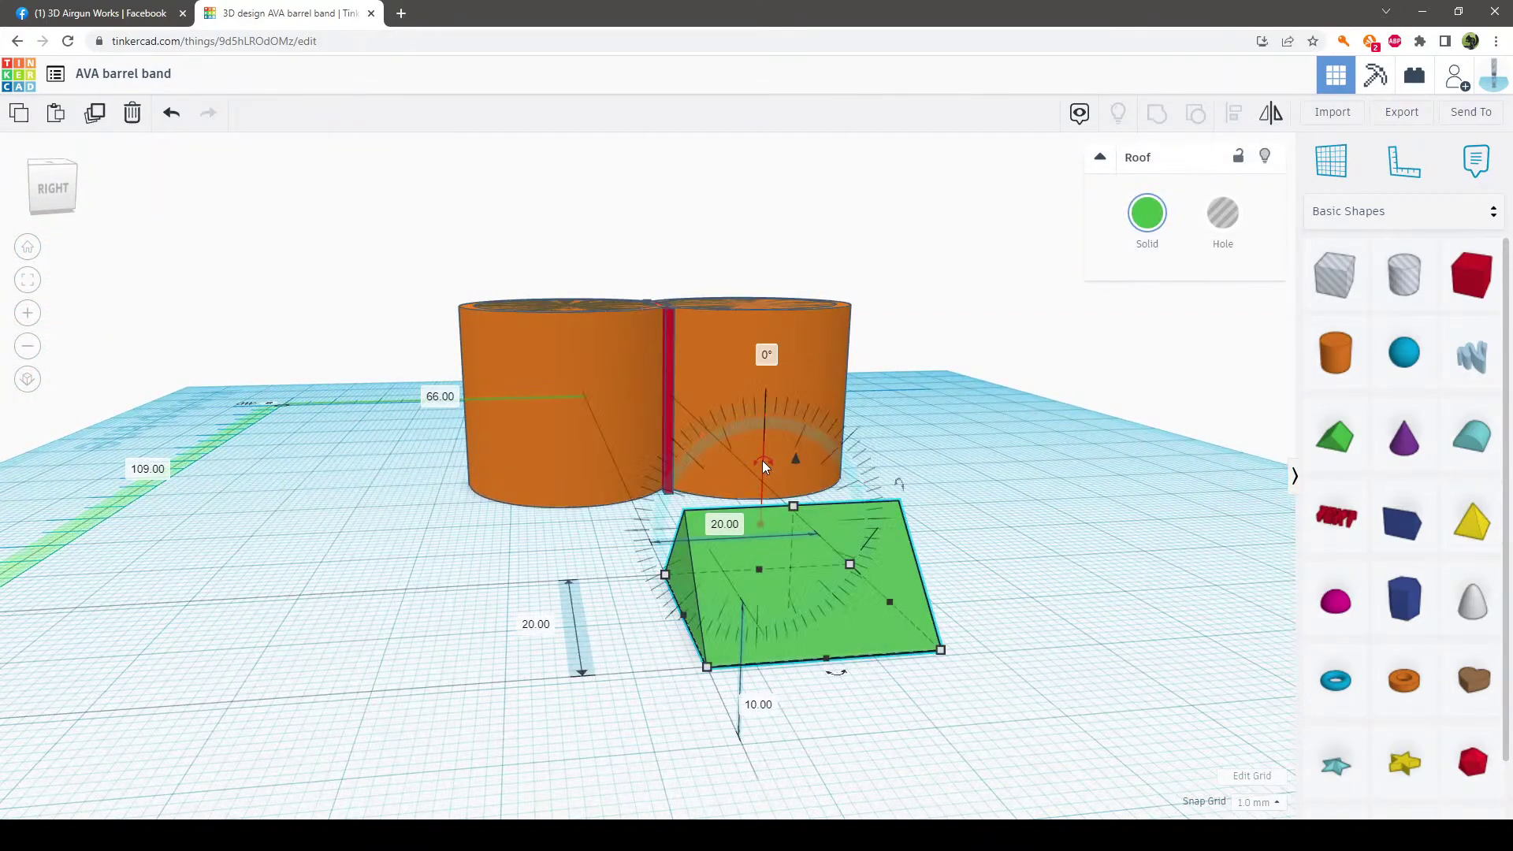
left_click_drag(763, 463, 839, 517)
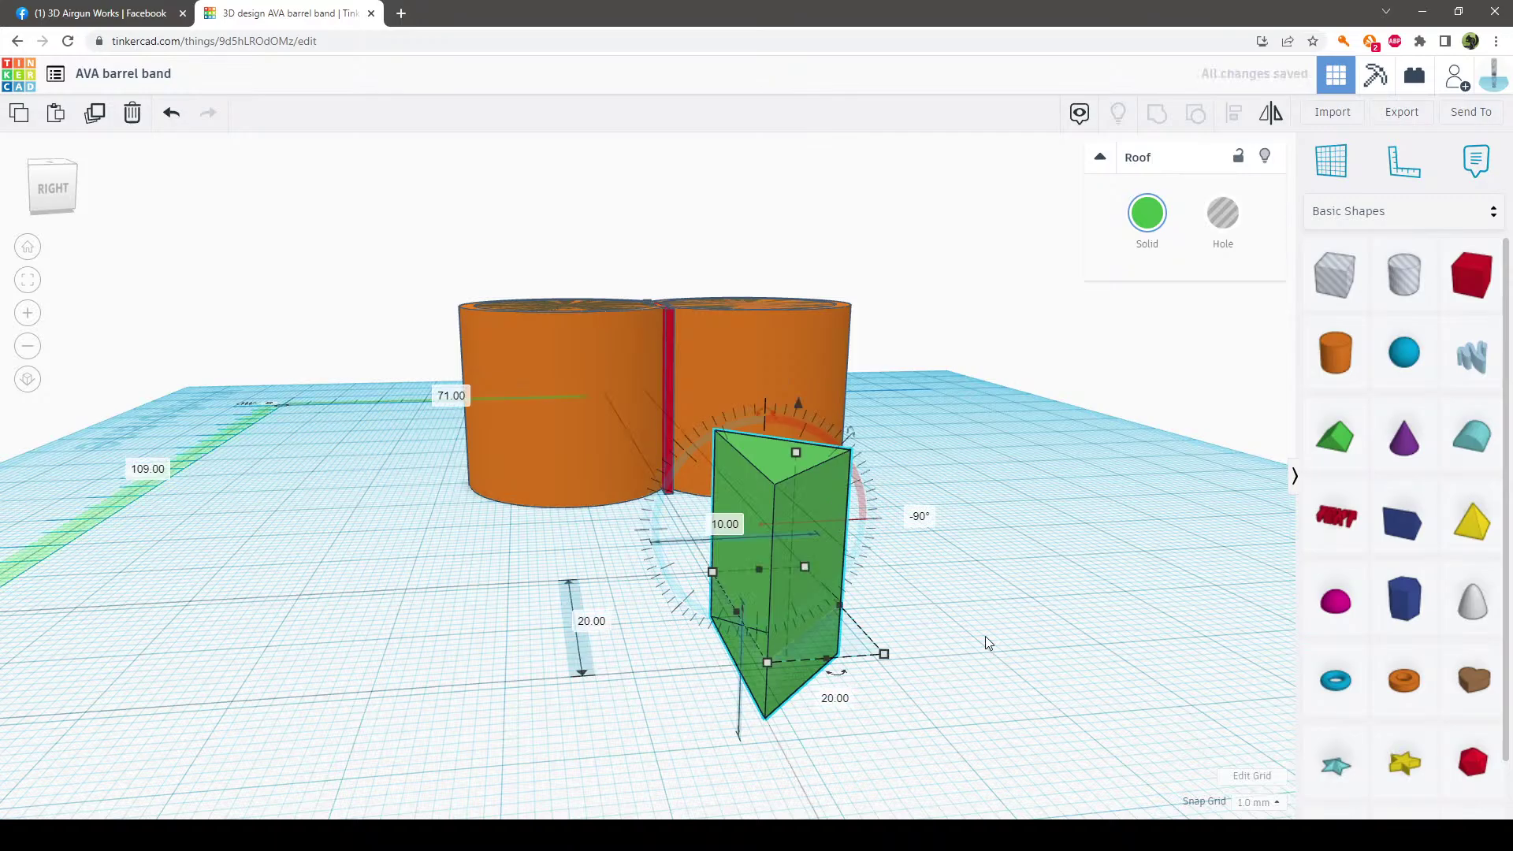
right_click_drag(985, 636, 1075, 657)
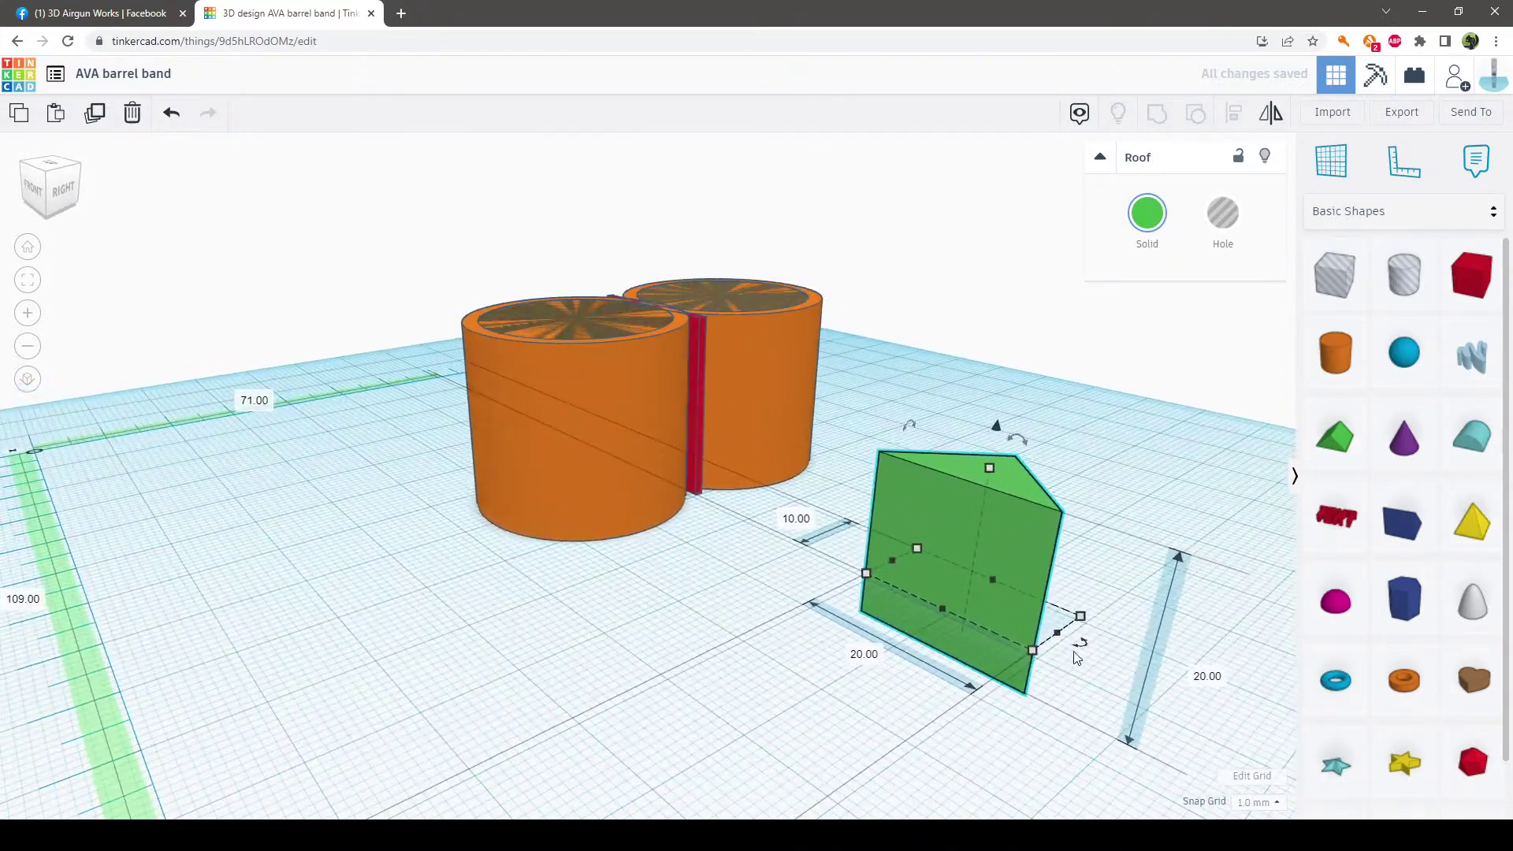
Rotate the upright roof shape 90 degrees about its vertical axis and set its height above the workplane to 0
left_click_drag(1079, 643, 1009, 583)
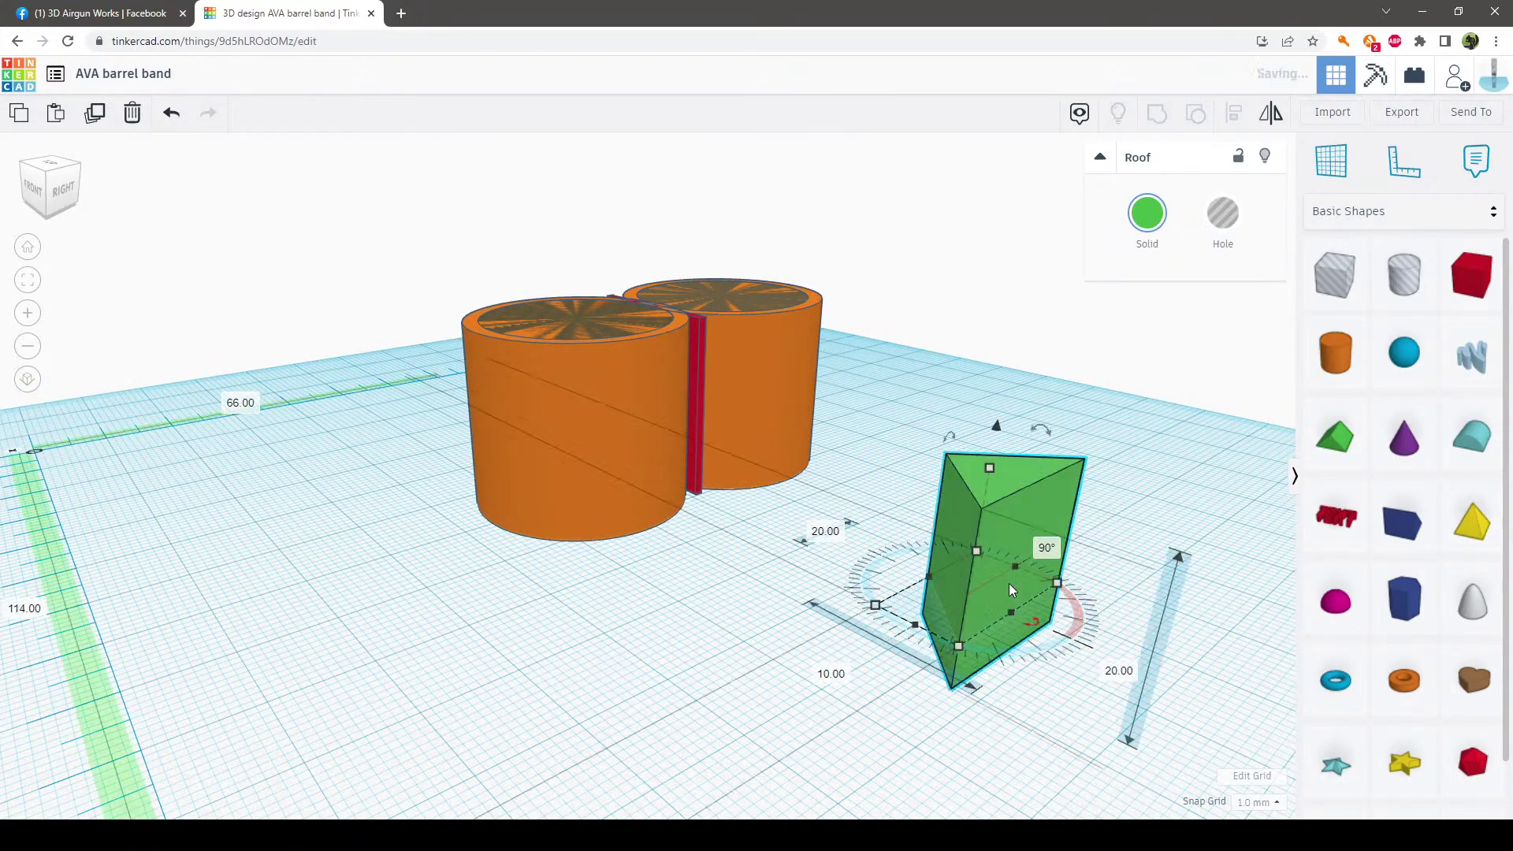
right_click_drag(946, 746, 1023, 618)
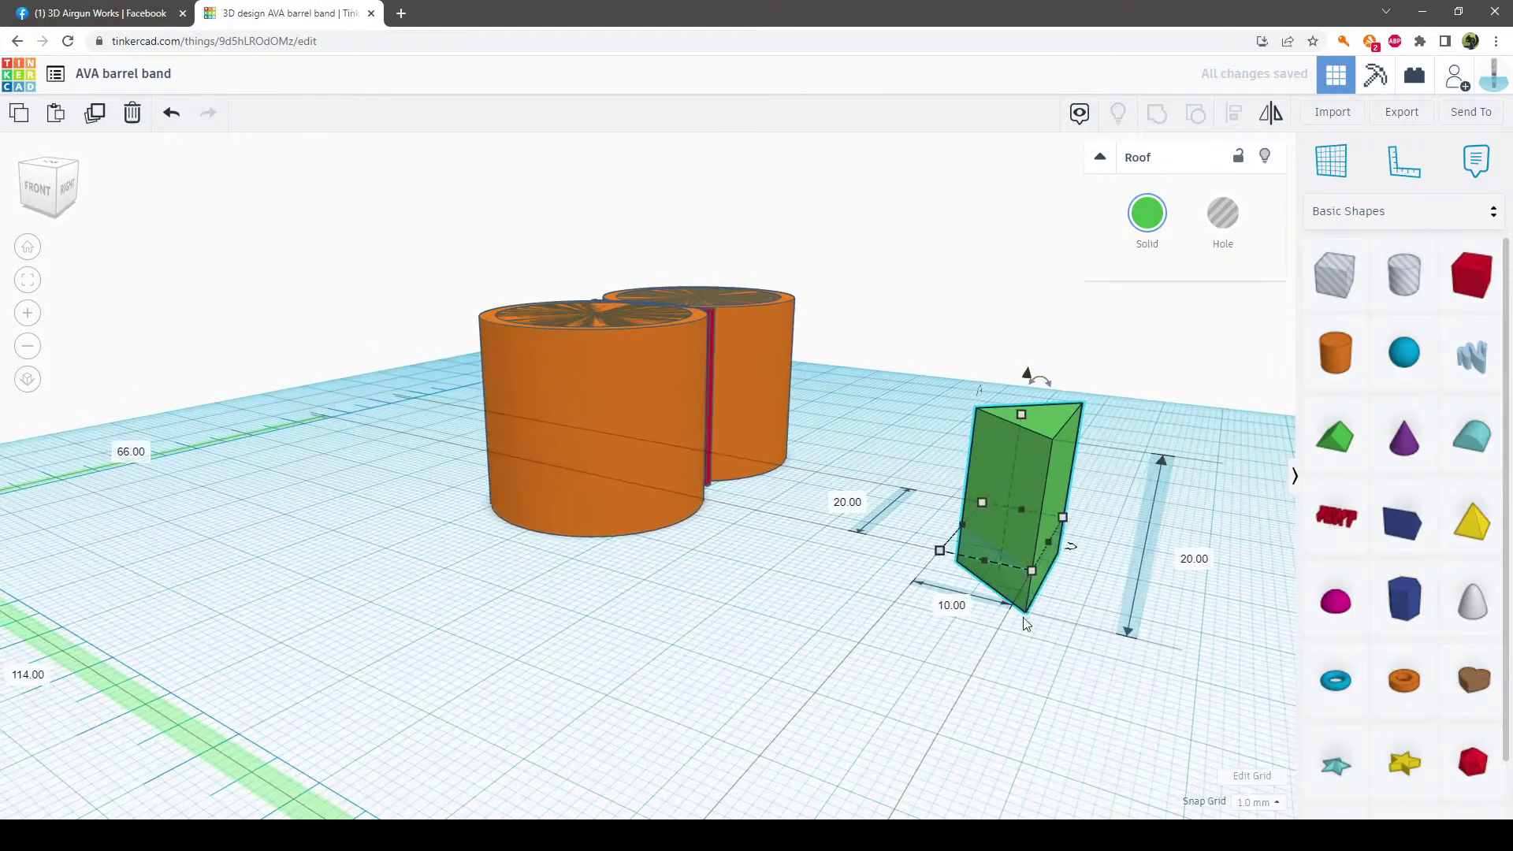
scroll(1028, 631, "down", 2)
left_click(1153, 613)
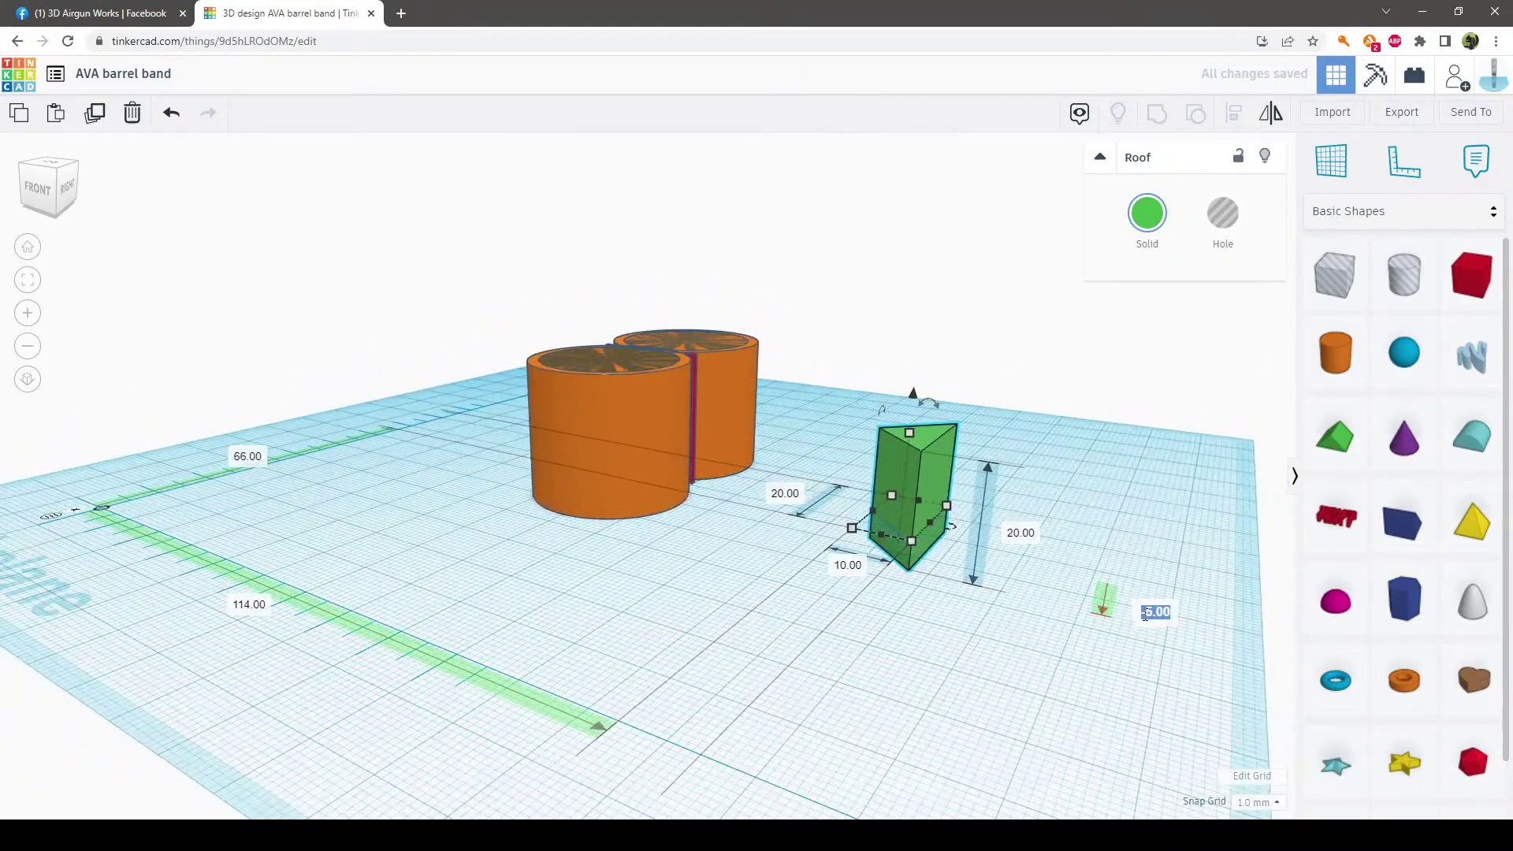
type("0")
key("Return")
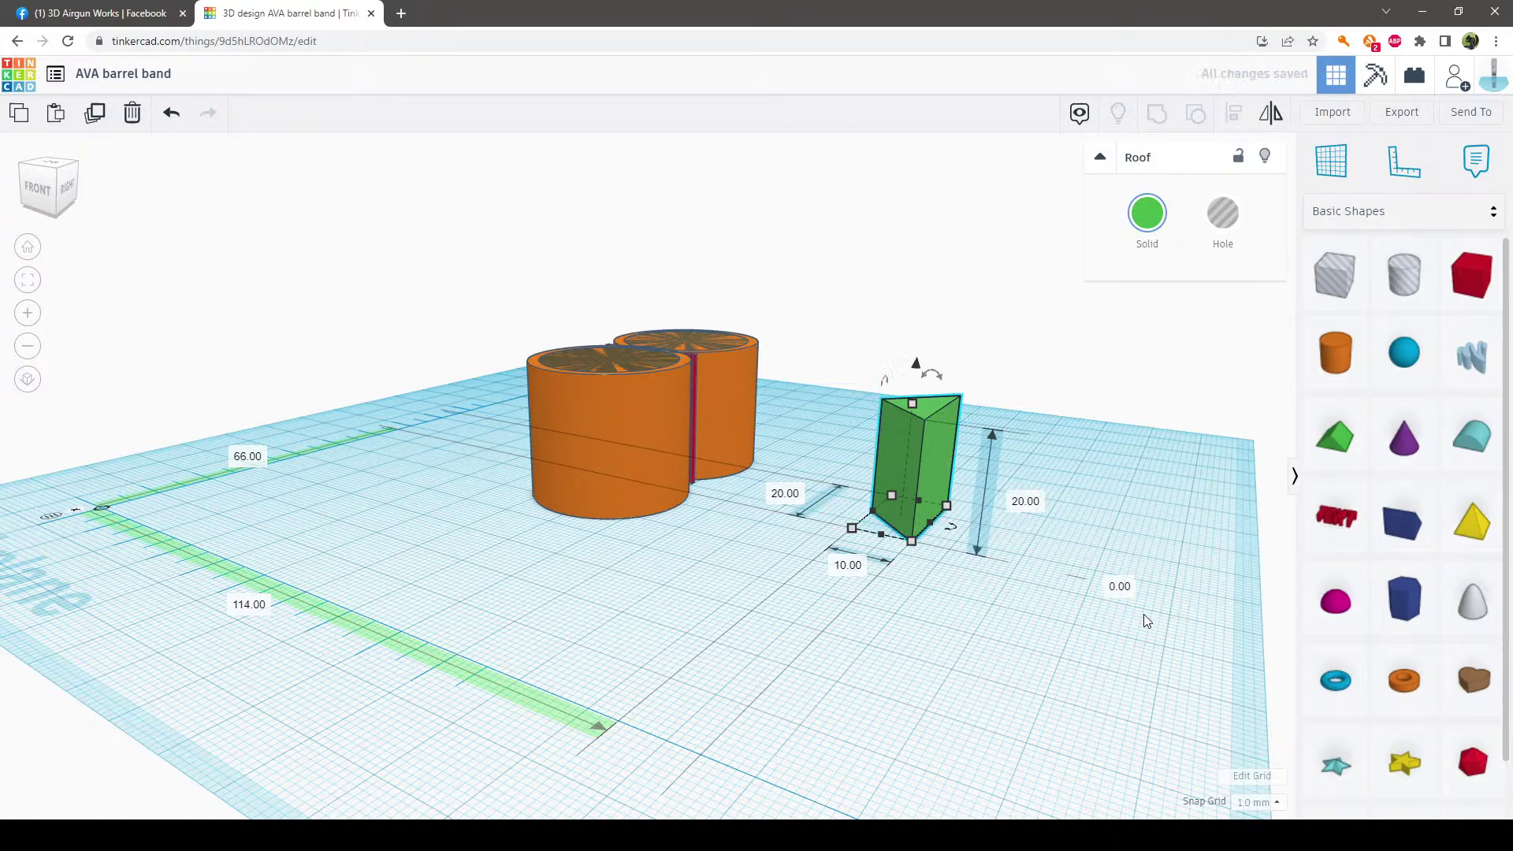
left_click(892, 642)
Duplicate the roof beside the rings, with the copy on their opposite side rotated 180 degrees to point at them
right_click_drag(759, 557, 933, 646)
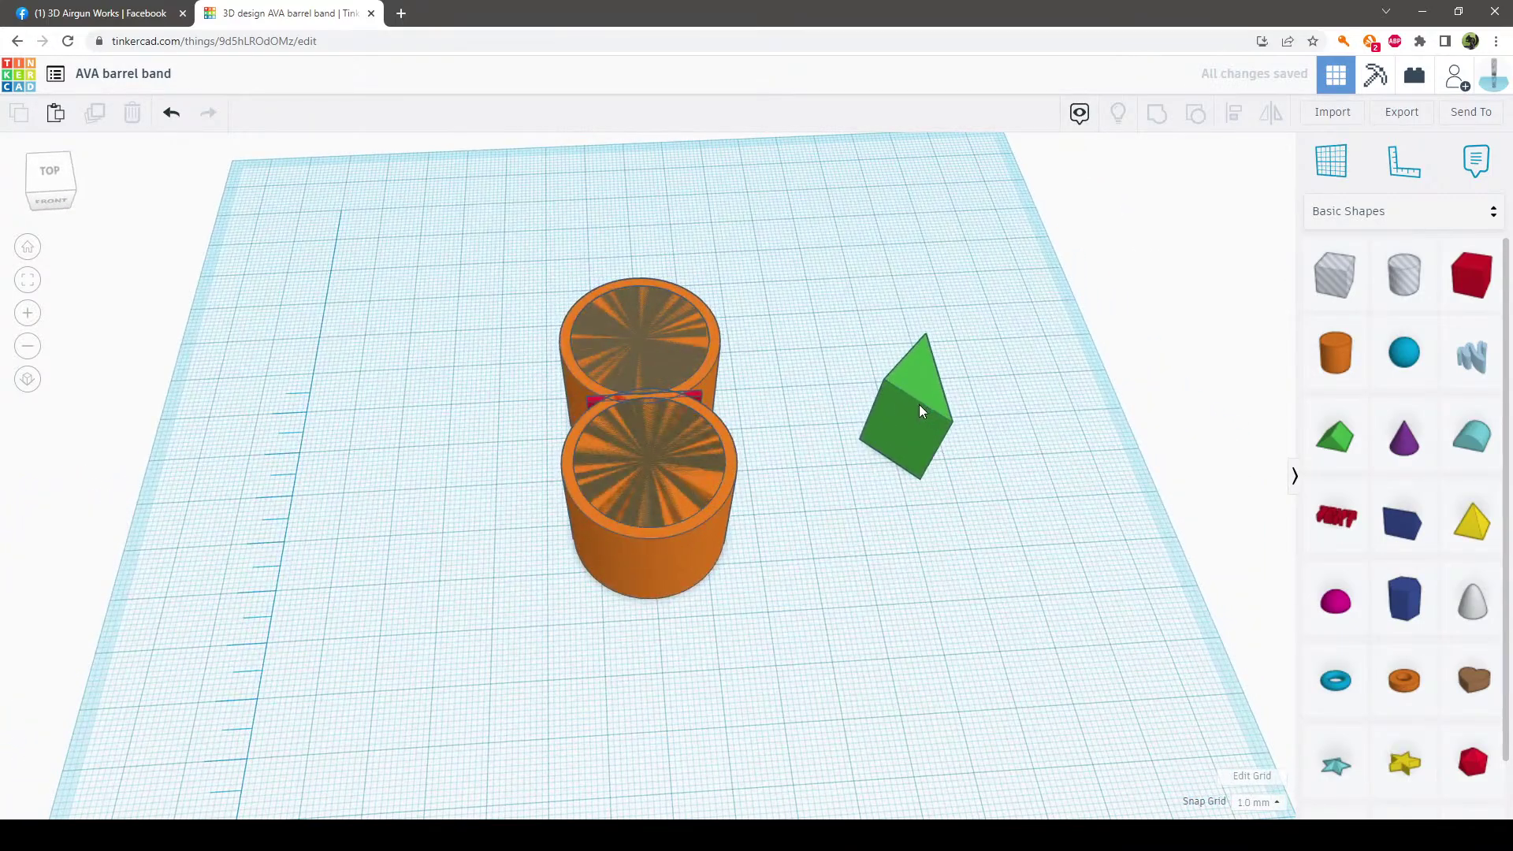
left_click_drag(918, 404, 857, 437)
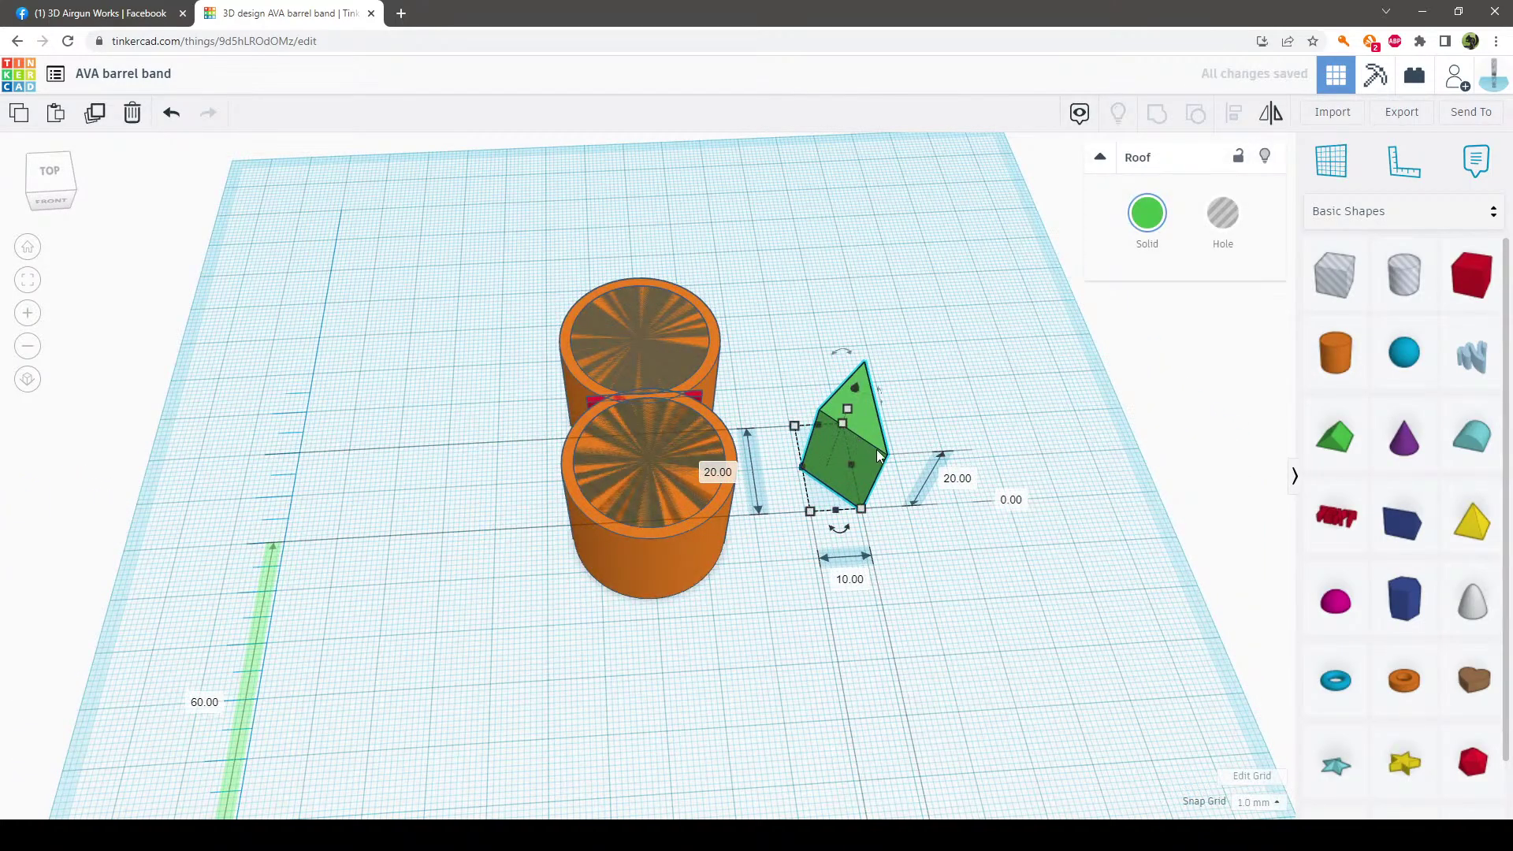
left_click(96, 115)
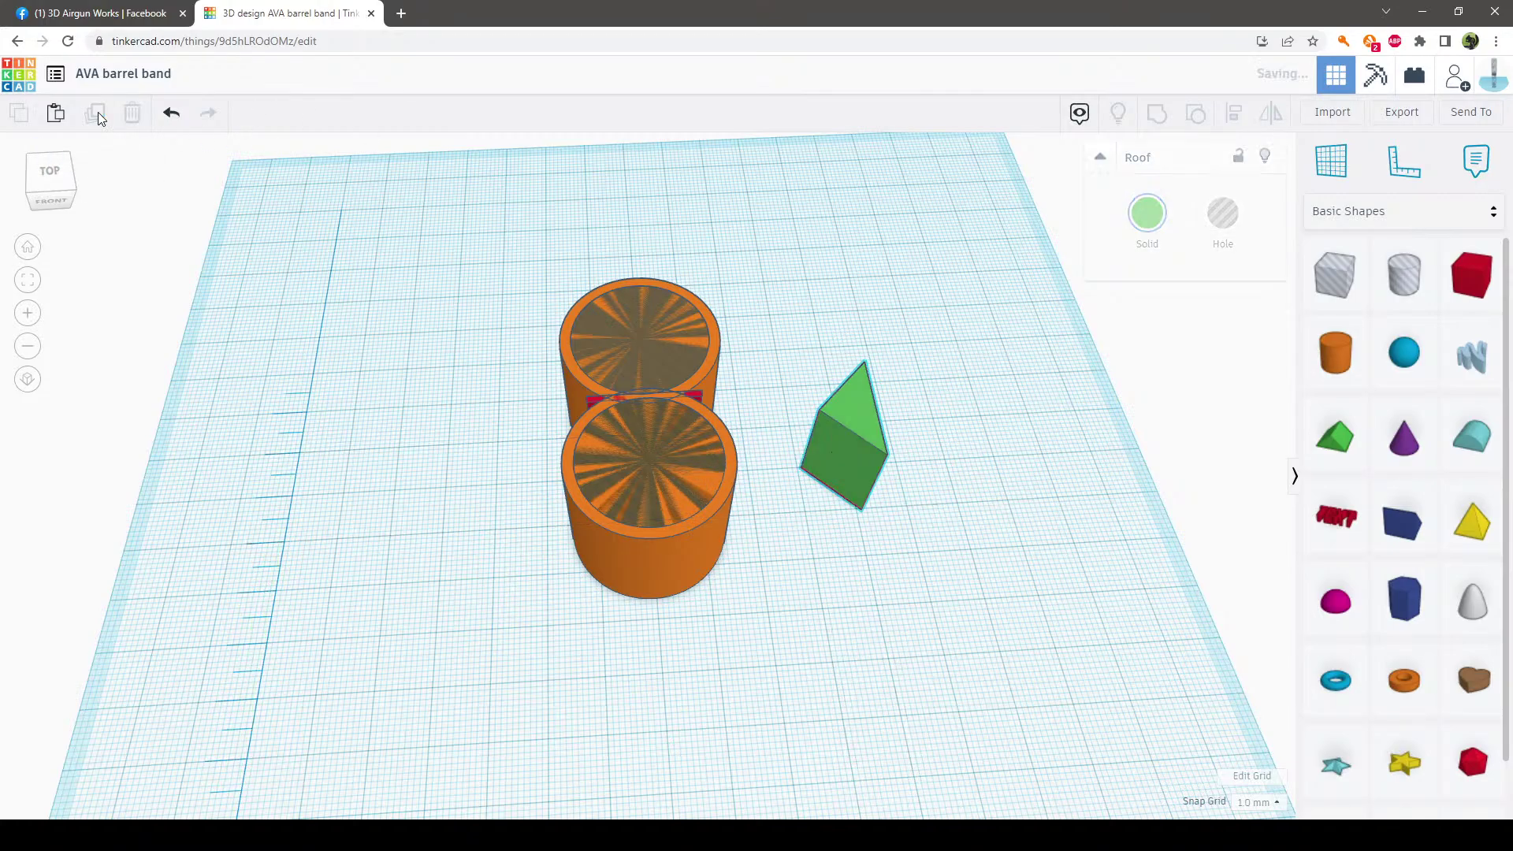
left_click_drag(868, 429, 478, 455)
left_click_drag(484, 569, 481, 470)
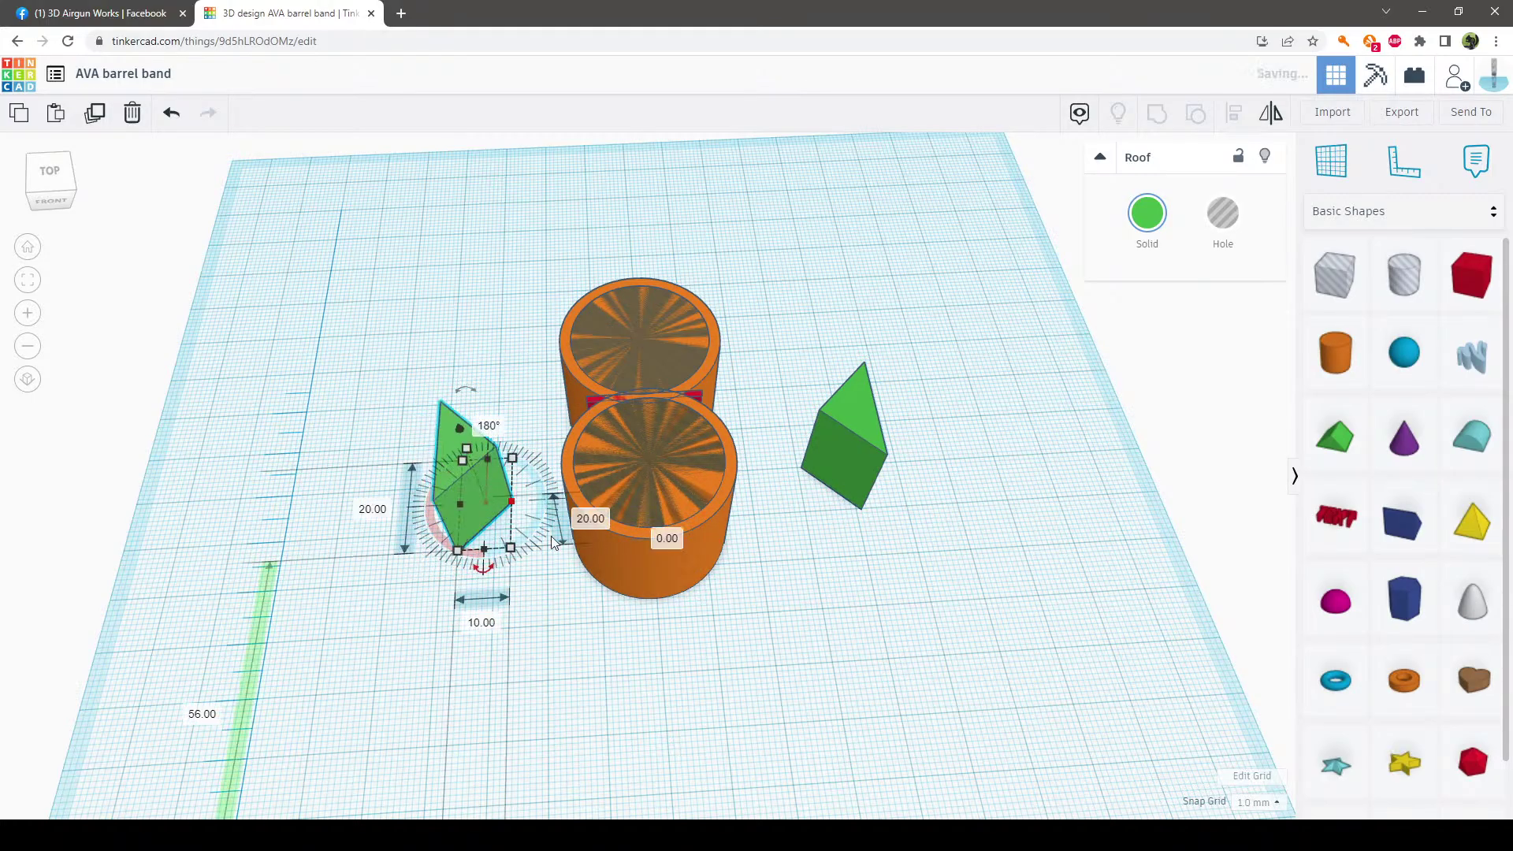
left_click(834, 668)
Set the height of both roof shapes to 25 mm
right_click_drag(763, 599, 745, 613)
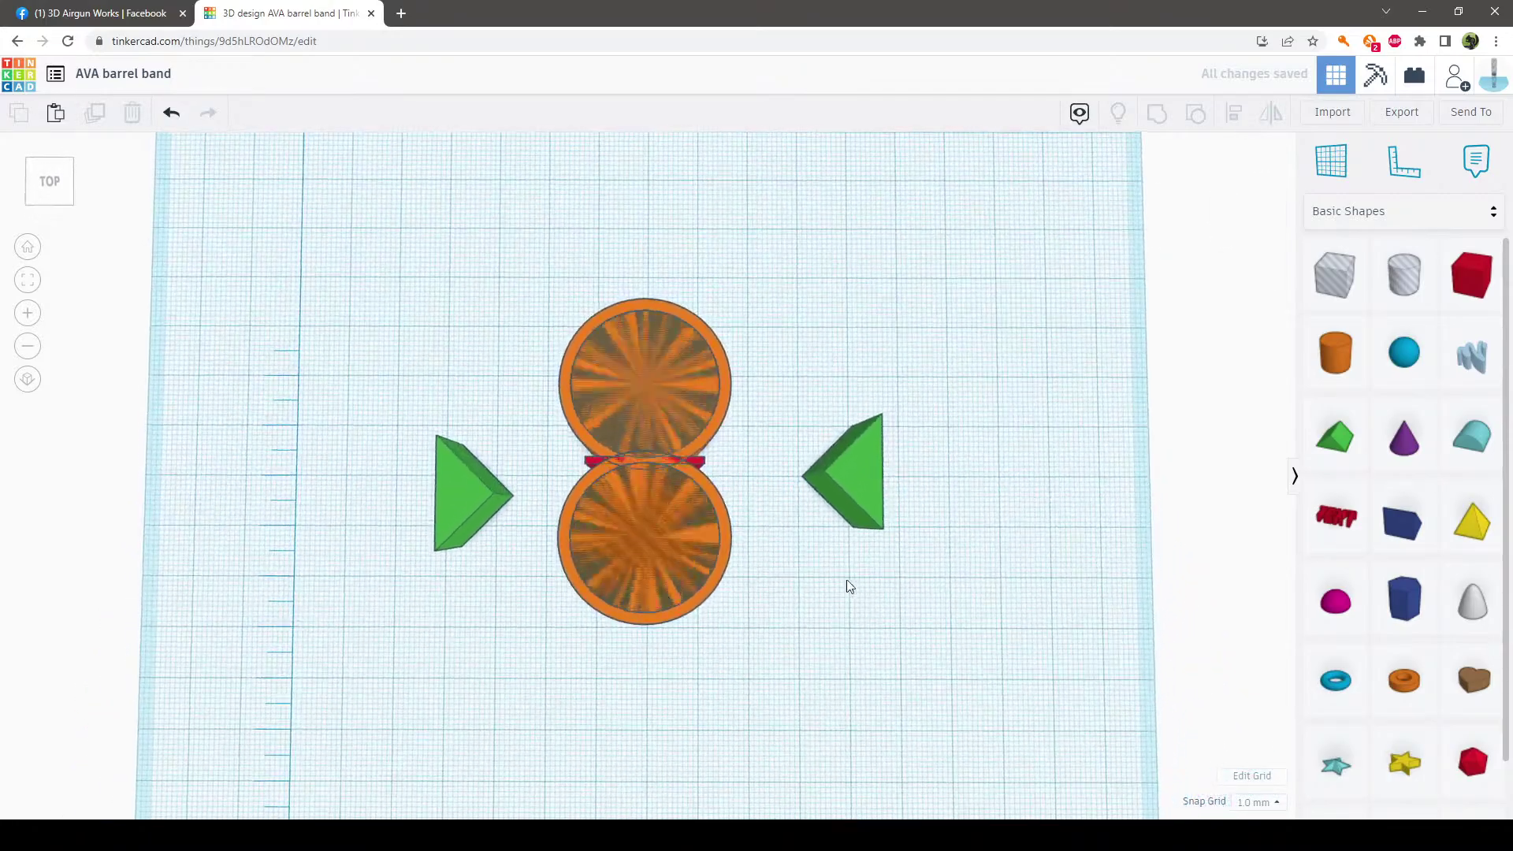
scroll(844, 584, "up", 4)
left_click_drag(925, 480, 894, 474)
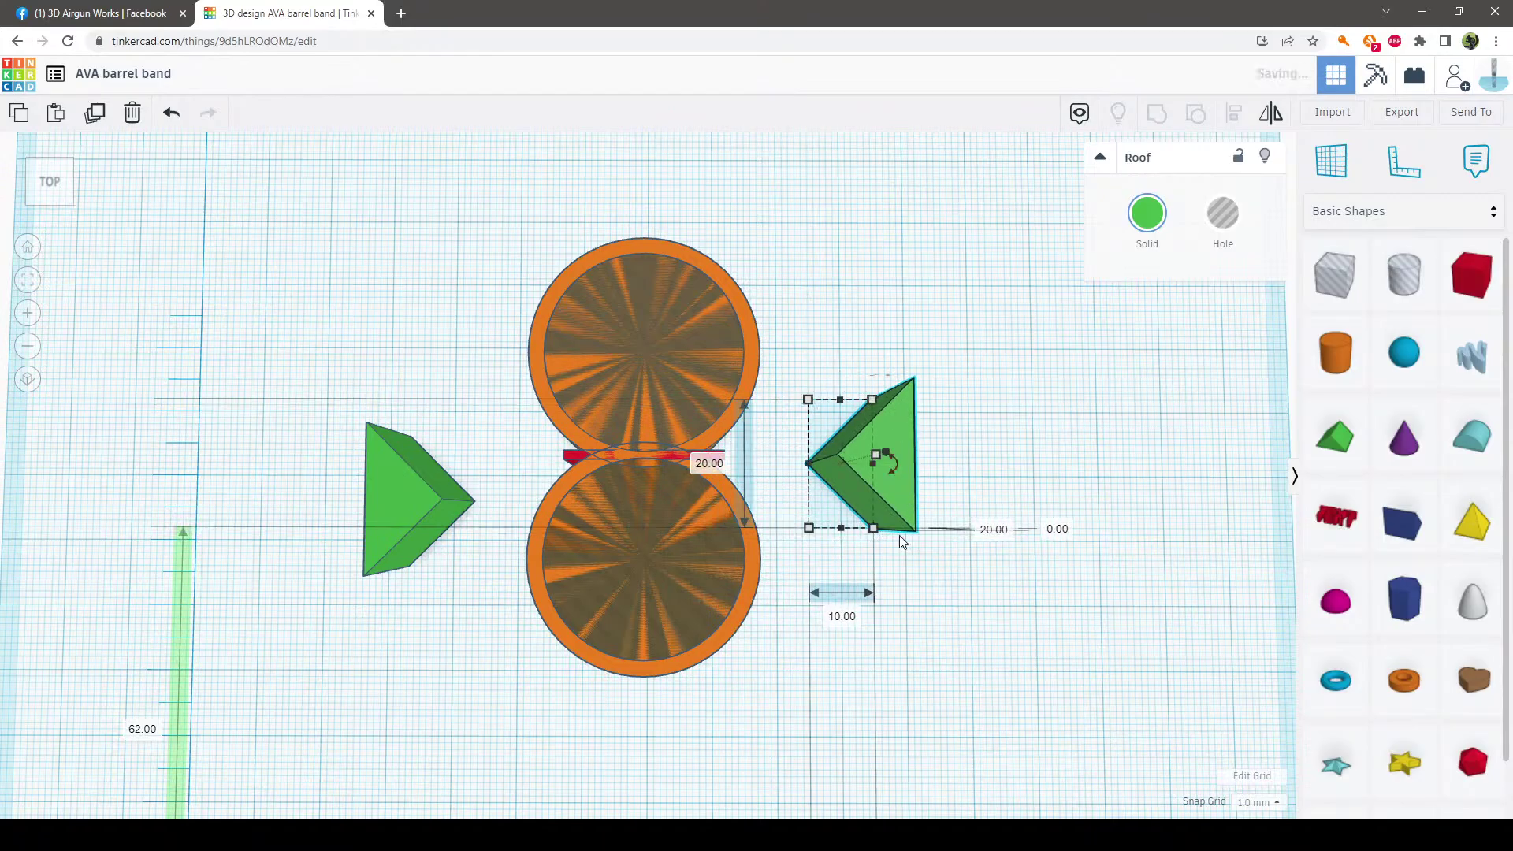
right_click_drag(949, 466, 906, 237)
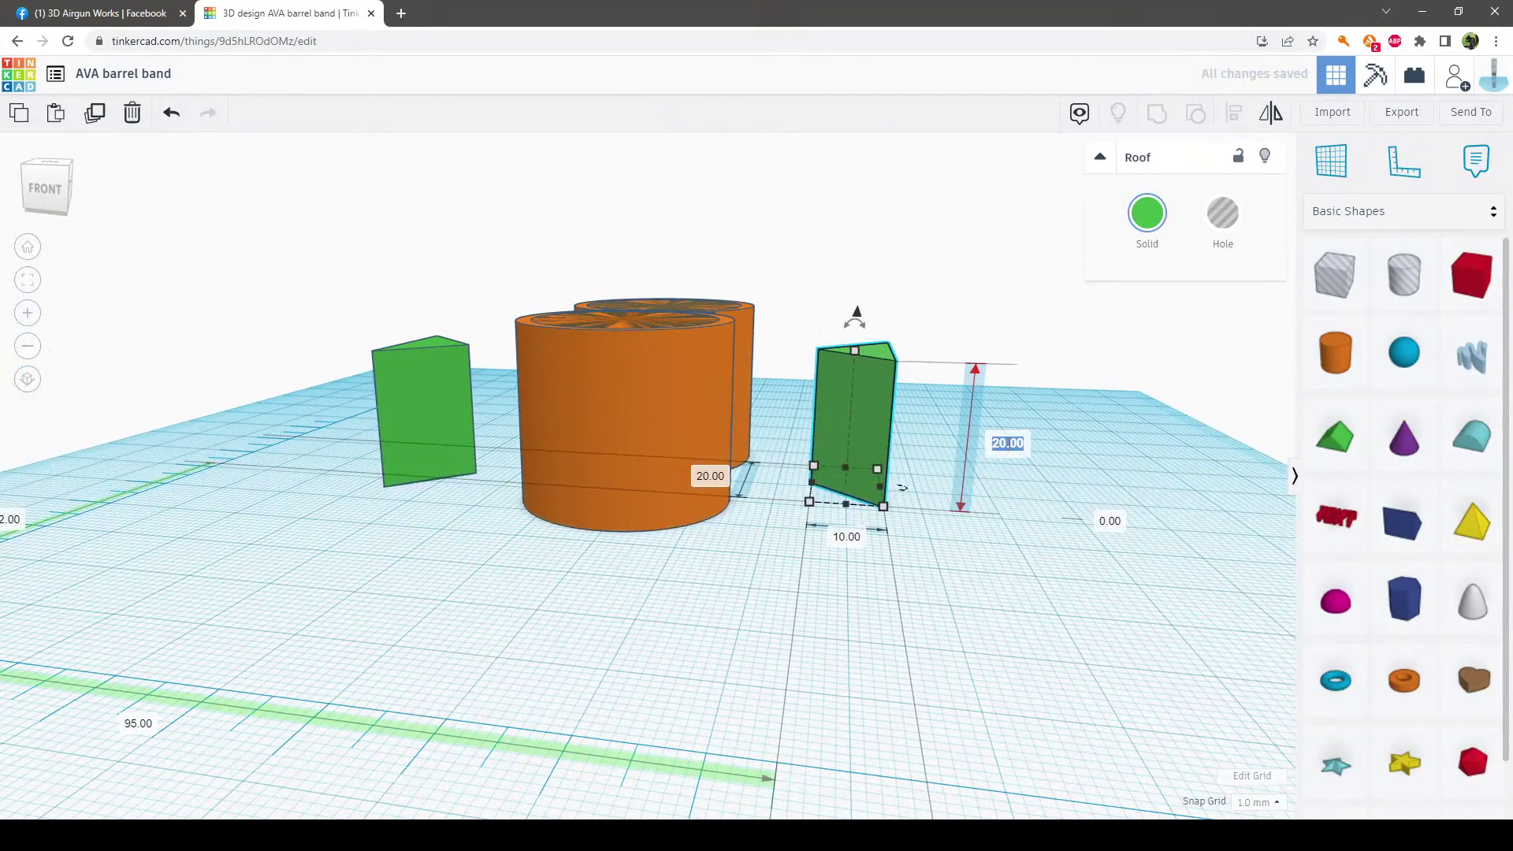
key("Return")
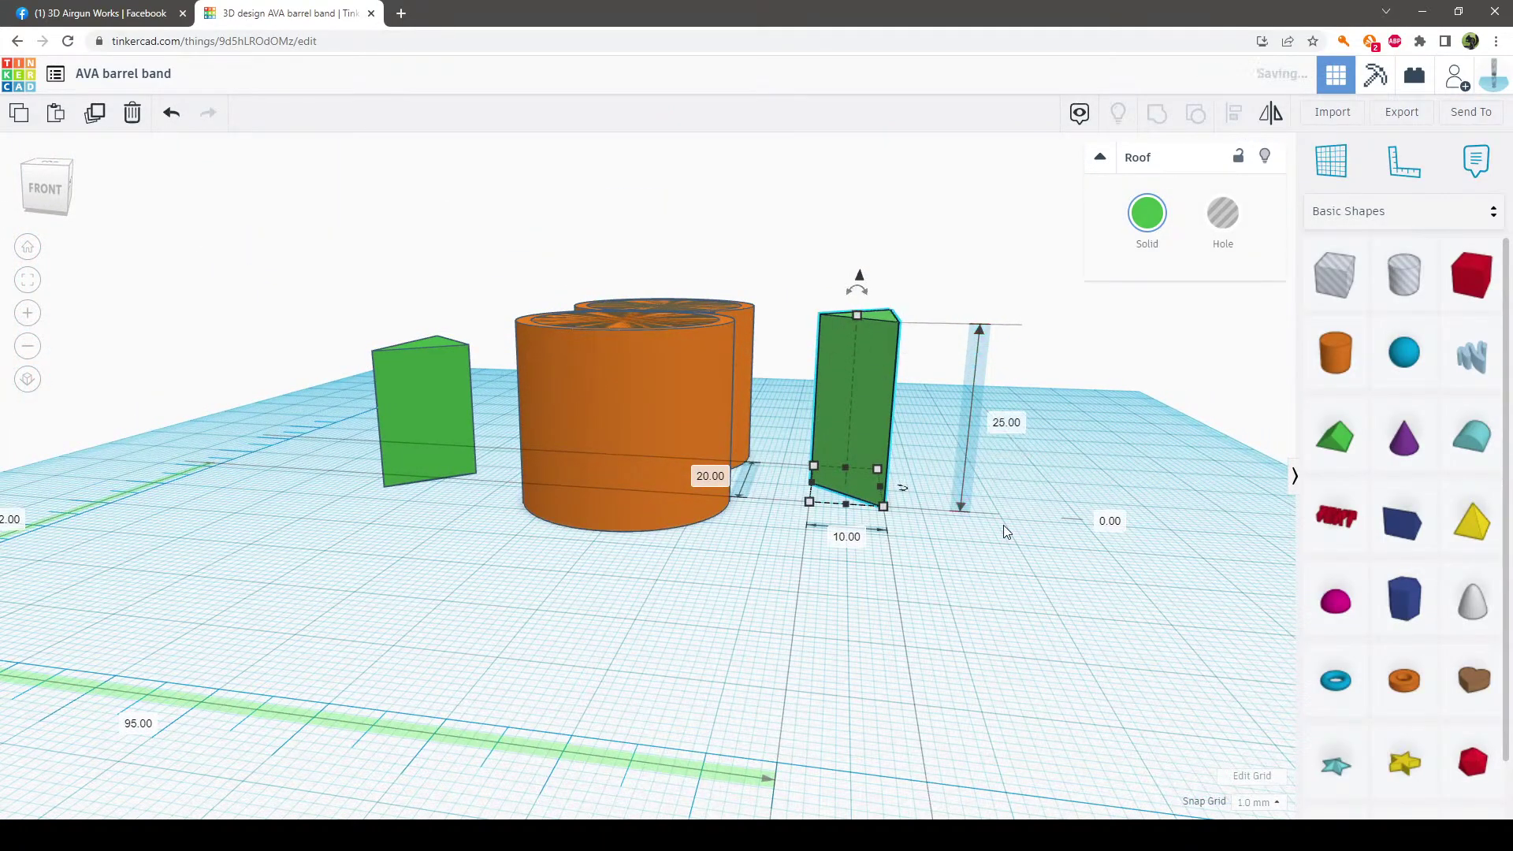
left_click(406, 388)
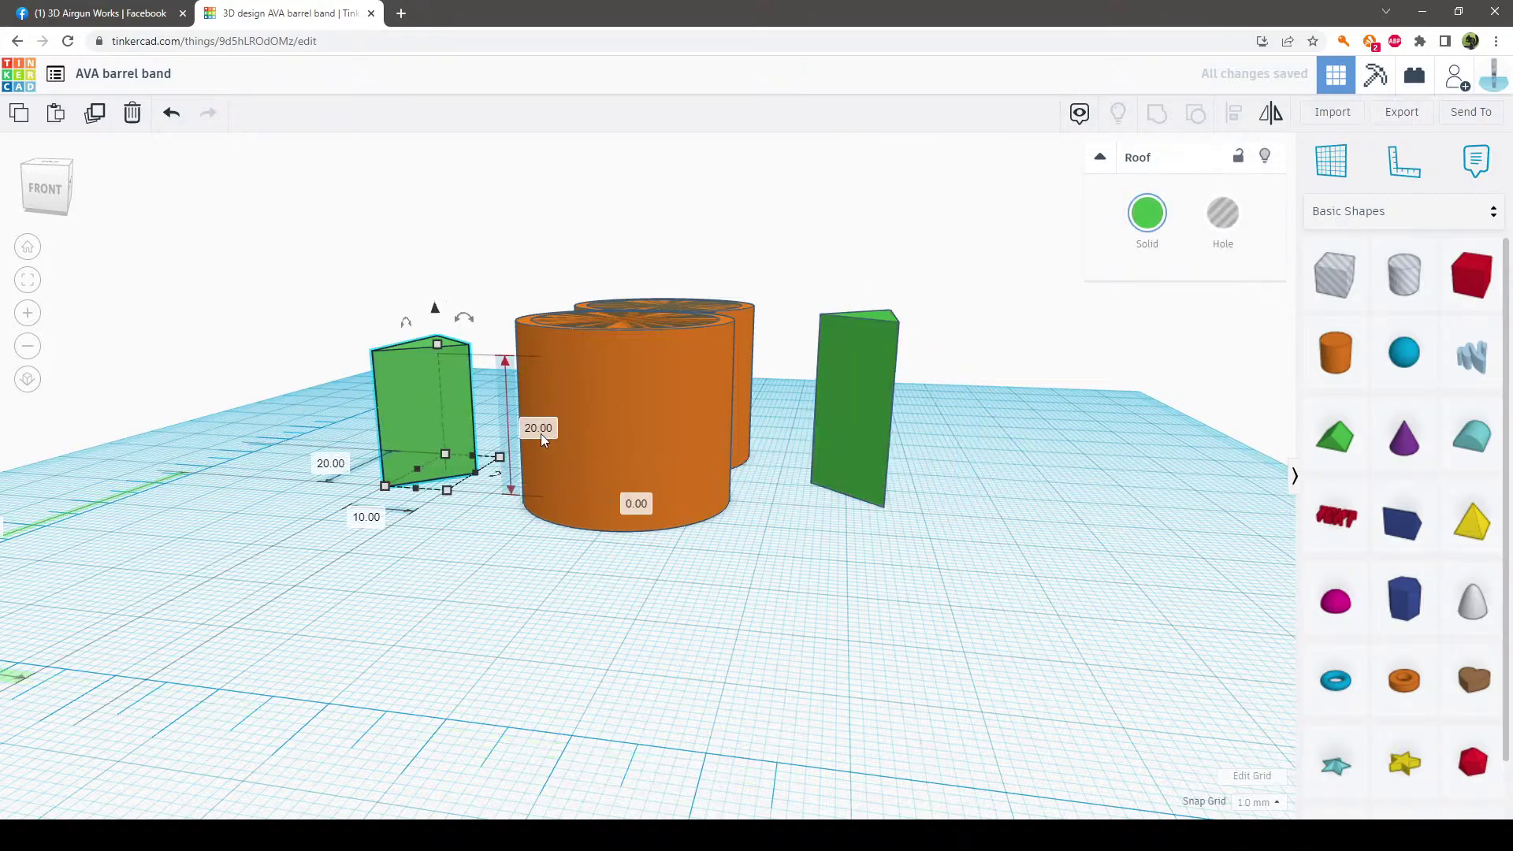
key("Return")
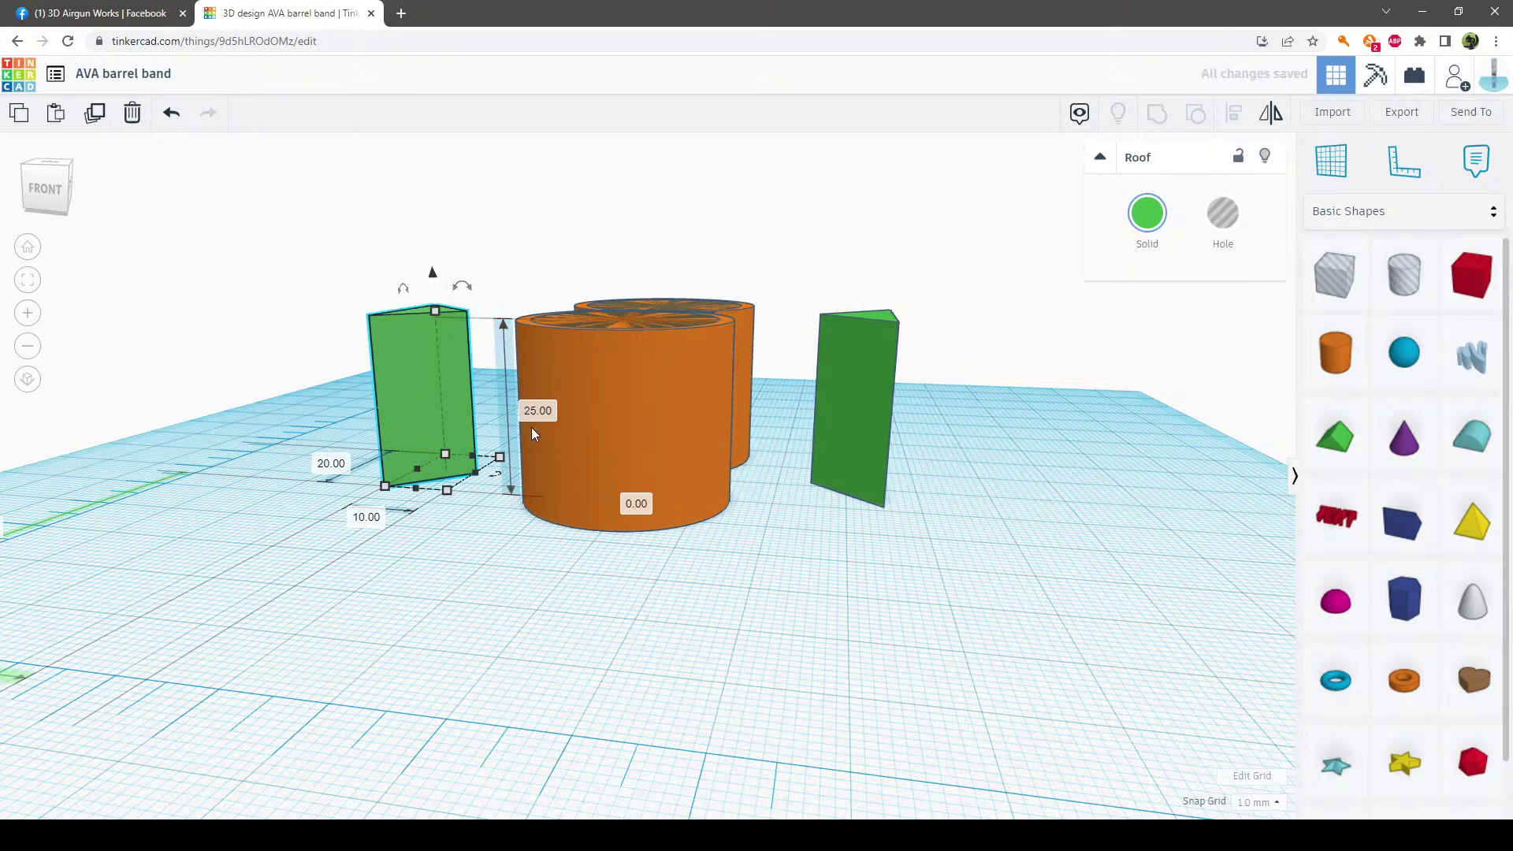
Move the original roof into the notch between the two rings with its ridge pointing at the joint
left_click(565, 591)
scroll(557, 581, "down", 2)
right_click_drag(558, 581, 631, 707)
left_click_drag(900, 410, 728, 417)
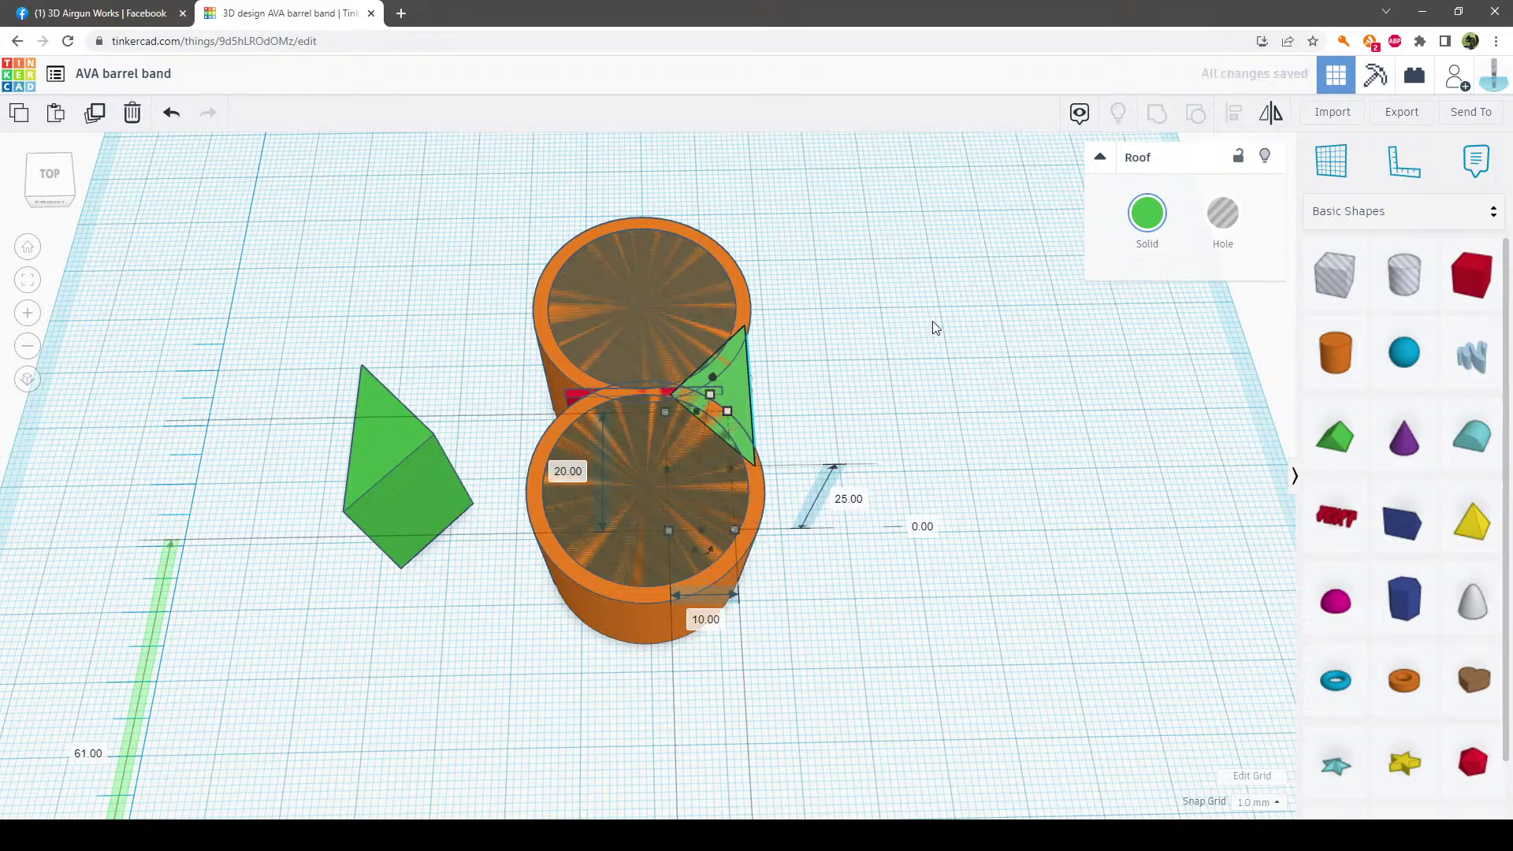
right_click_drag(933, 327, 873, 439)
left_click_drag(745, 465, 746, 462)
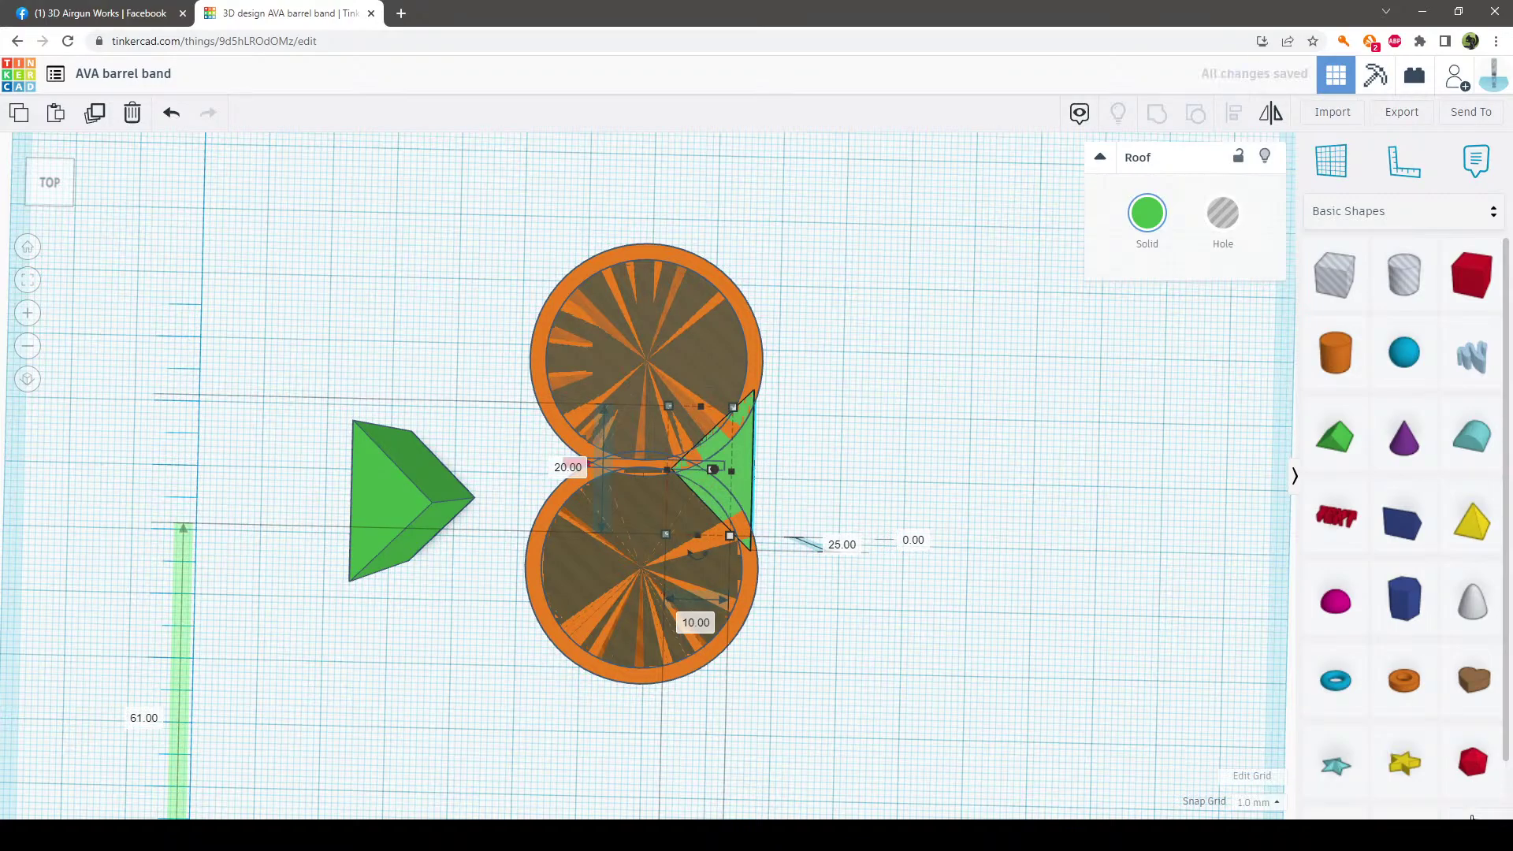
Set the snap grid to 0.5 mm and fine-tune the original roof's position in the notch
left_click(1256, 802)
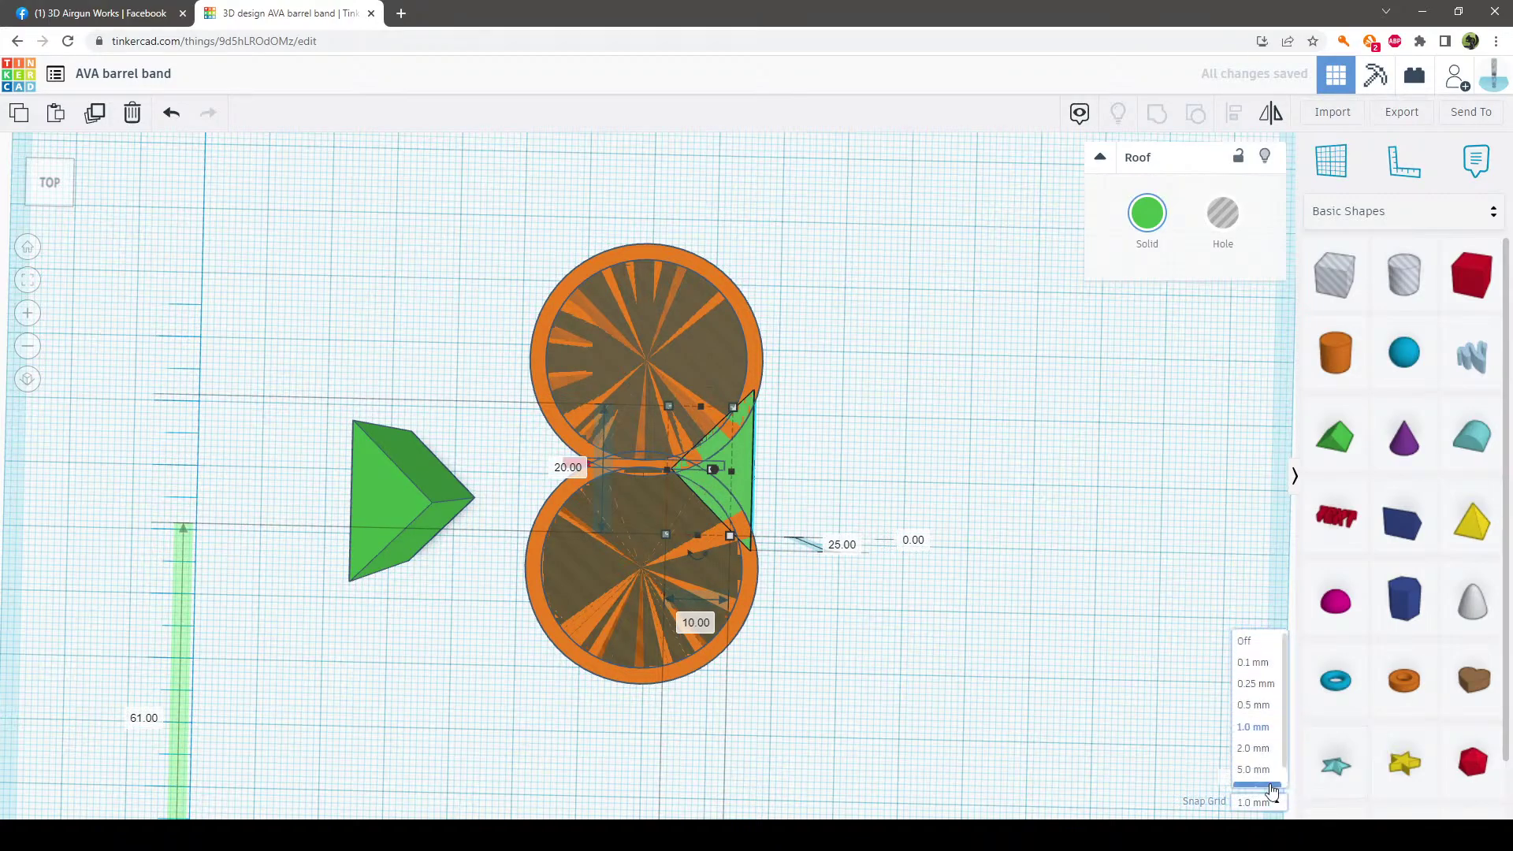
left_click(1252, 706)
left_click(1155, 630)
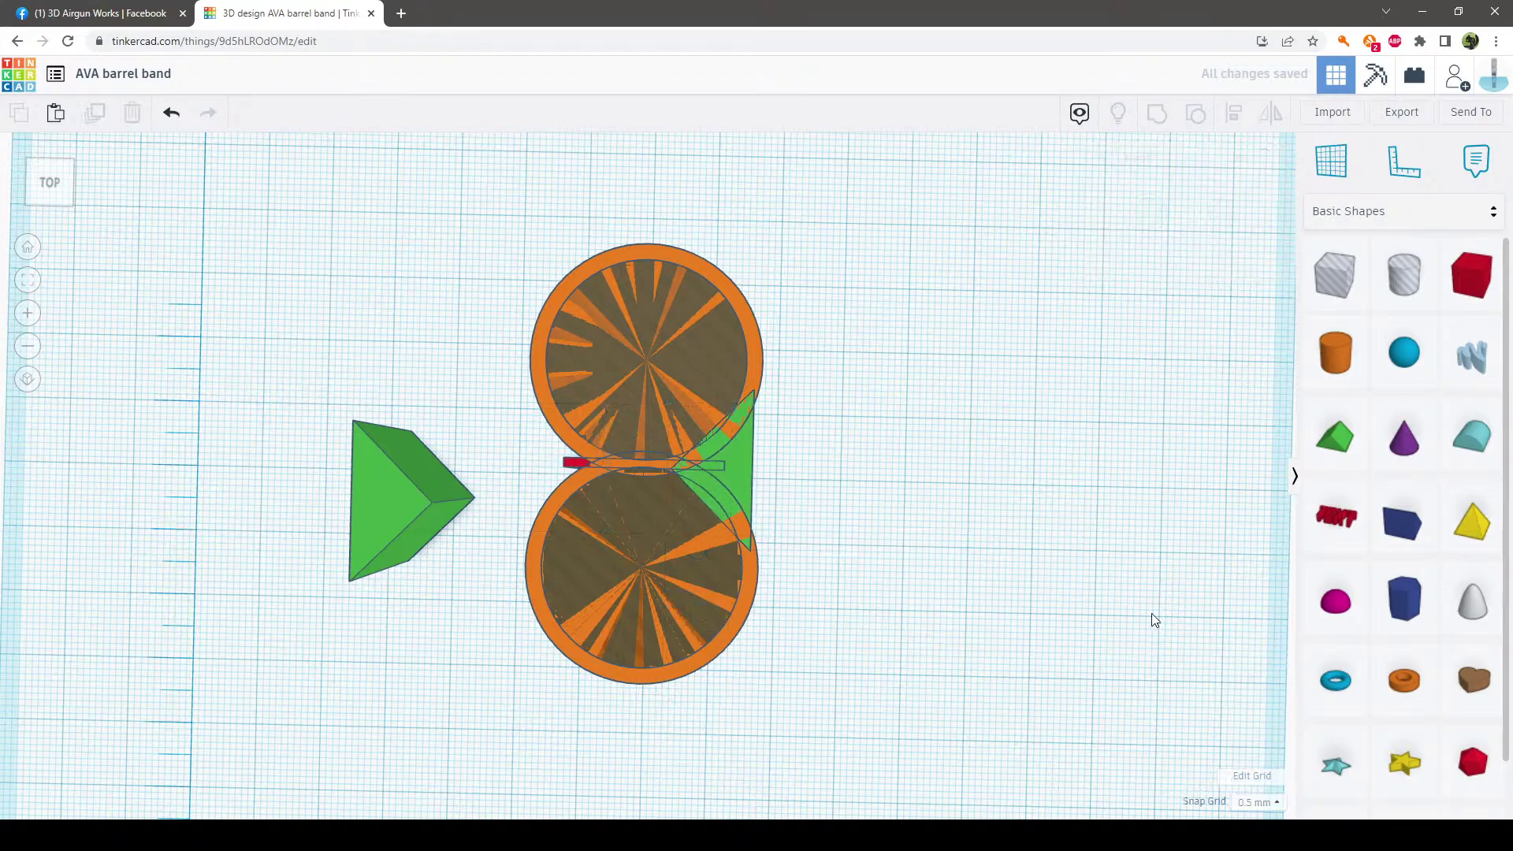
left_click(744, 466)
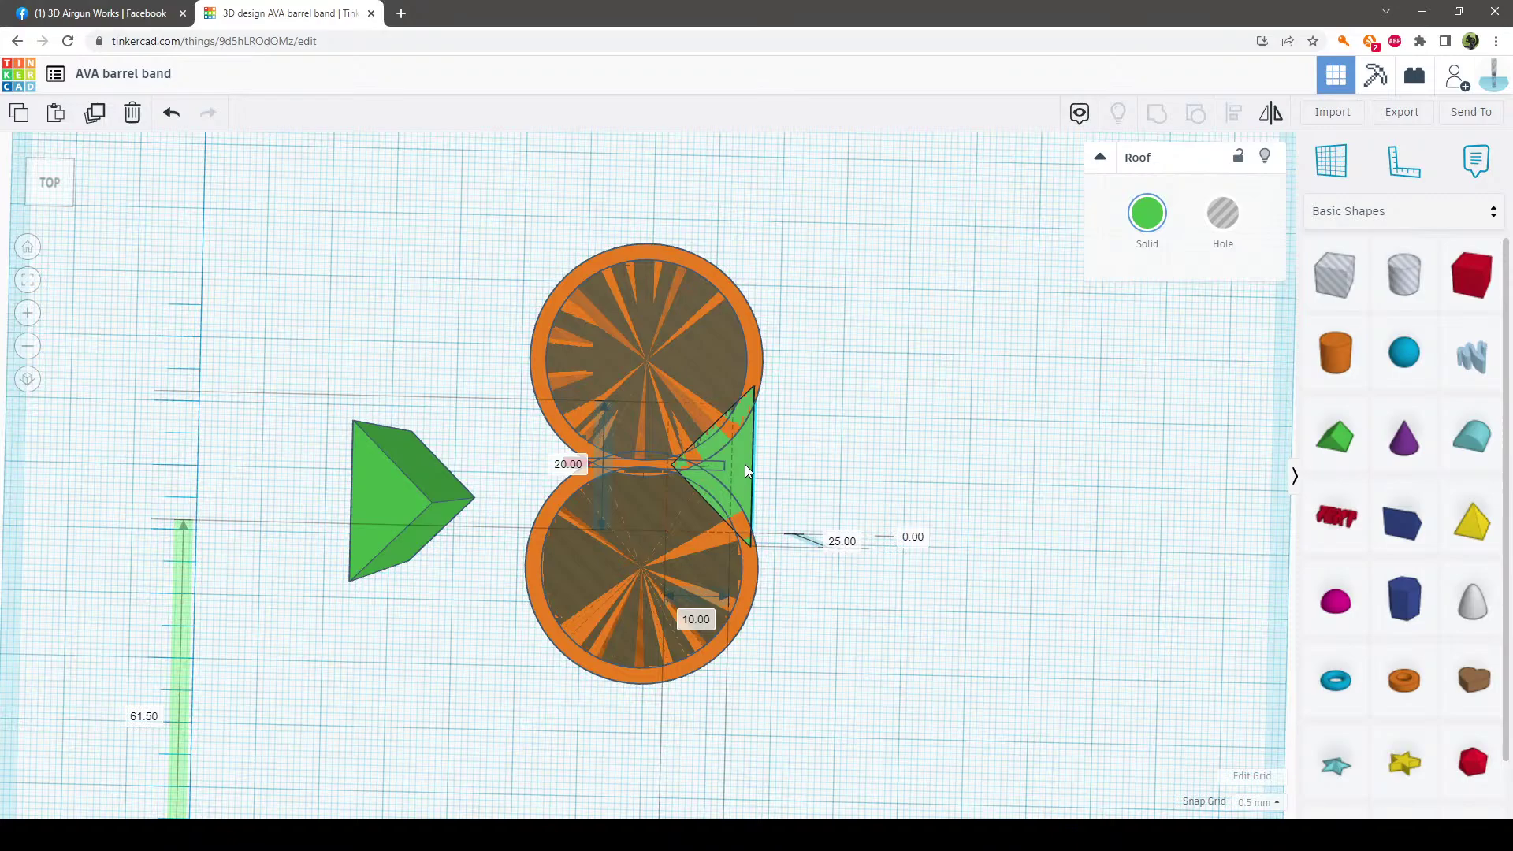
left_click_drag(745, 465, 733, 466)
Move the second roof into the opposite notch between the rings, mirroring the first one
right_click_drag(902, 452, 892, 686)
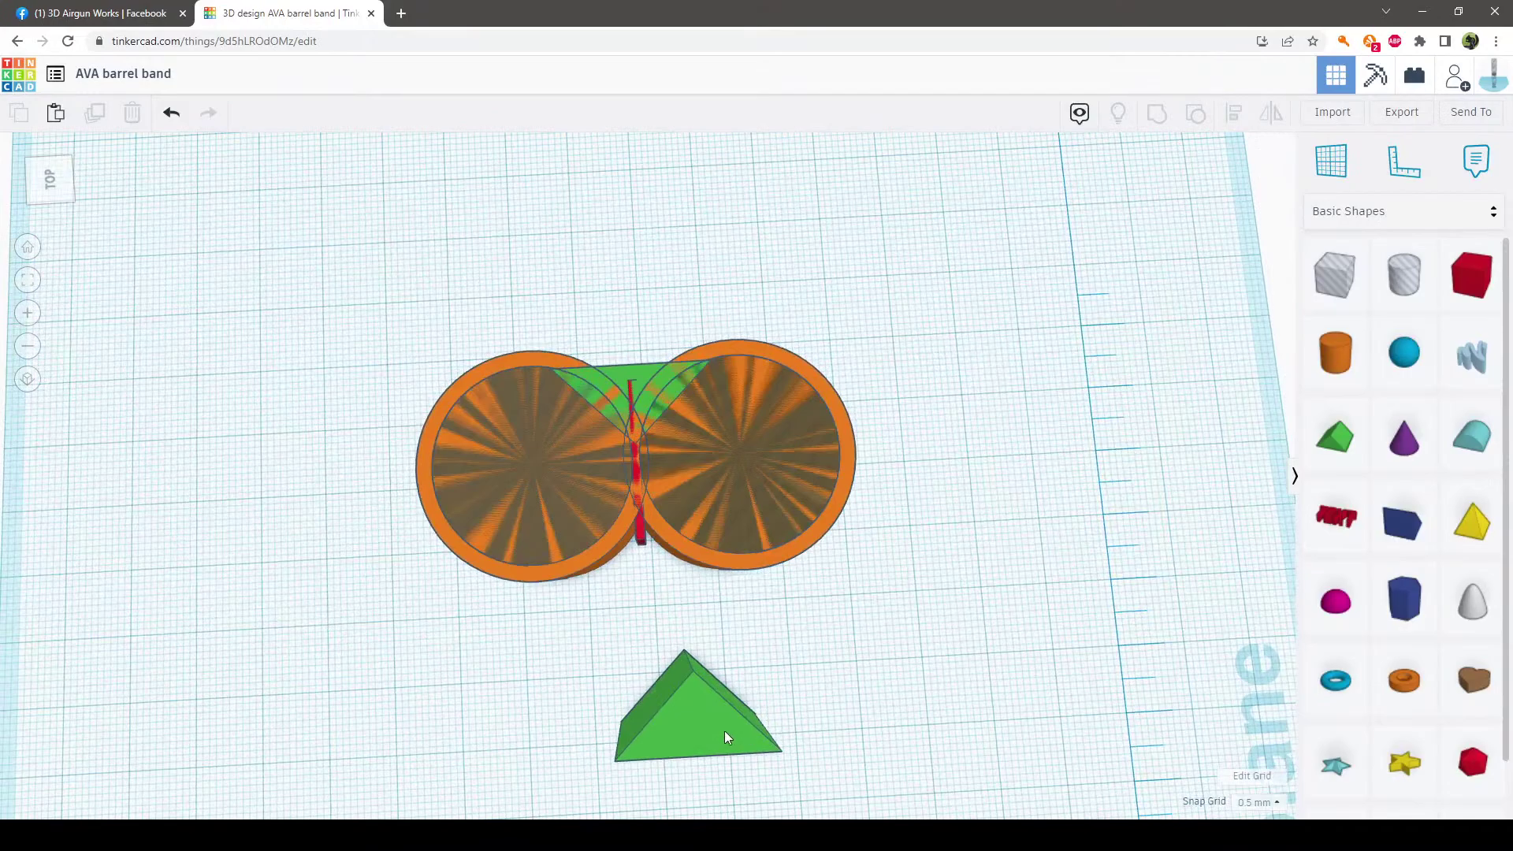
left_click_drag(711, 731, 654, 533)
right_click_drag(641, 575, 554, 702)
left_click(774, 733)
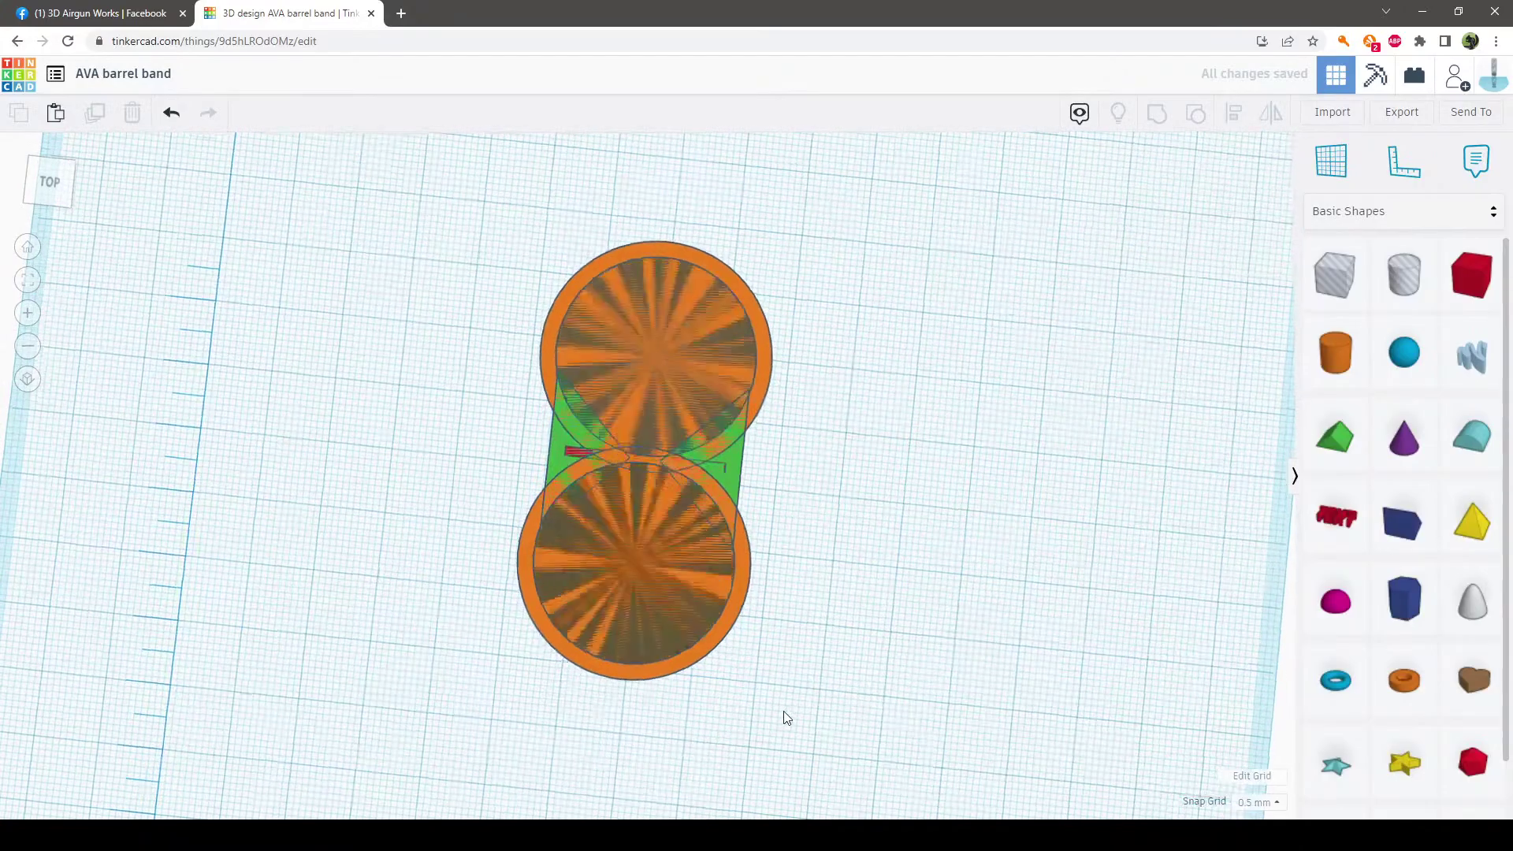
Group all seven shapes of the barrel band into one solid so the hole cylinders cut the two bores
mouse_move(786, 718)
right_mouse_down()
mouse_move(787, 734)
mouse_move(800, 723)
mouse_move(791, 743)
right_mouse_up()
left_click_drag(793, 740, 434, 178)
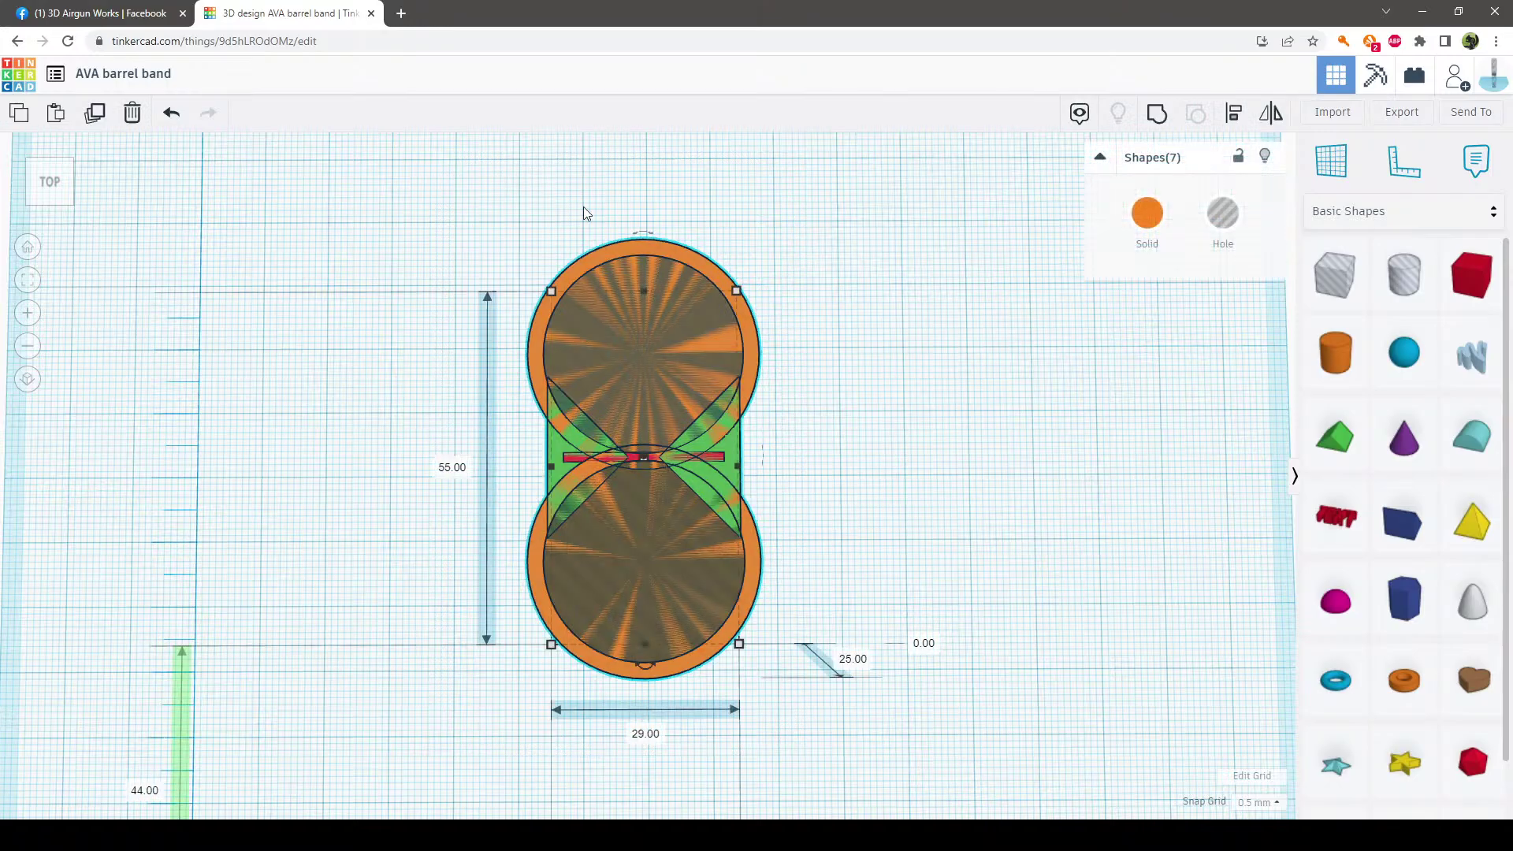
left_click(1154, 118)
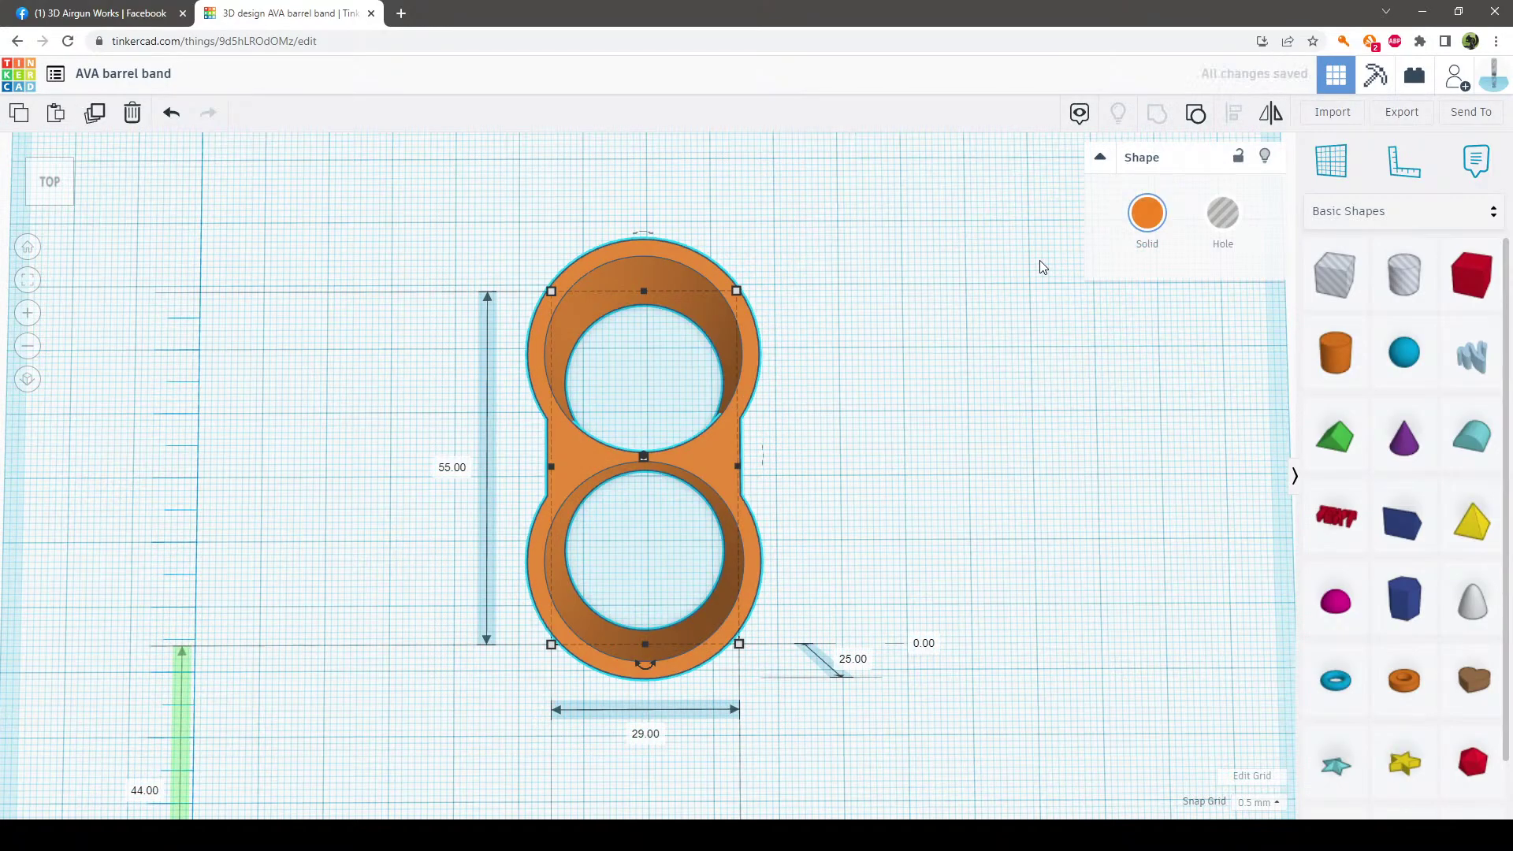
left_click(1014, 312)
Examine the grouped barrel band from the side and from above, including the filled joint between its two rings
right_click_drag(1014, 312, 635, 246)
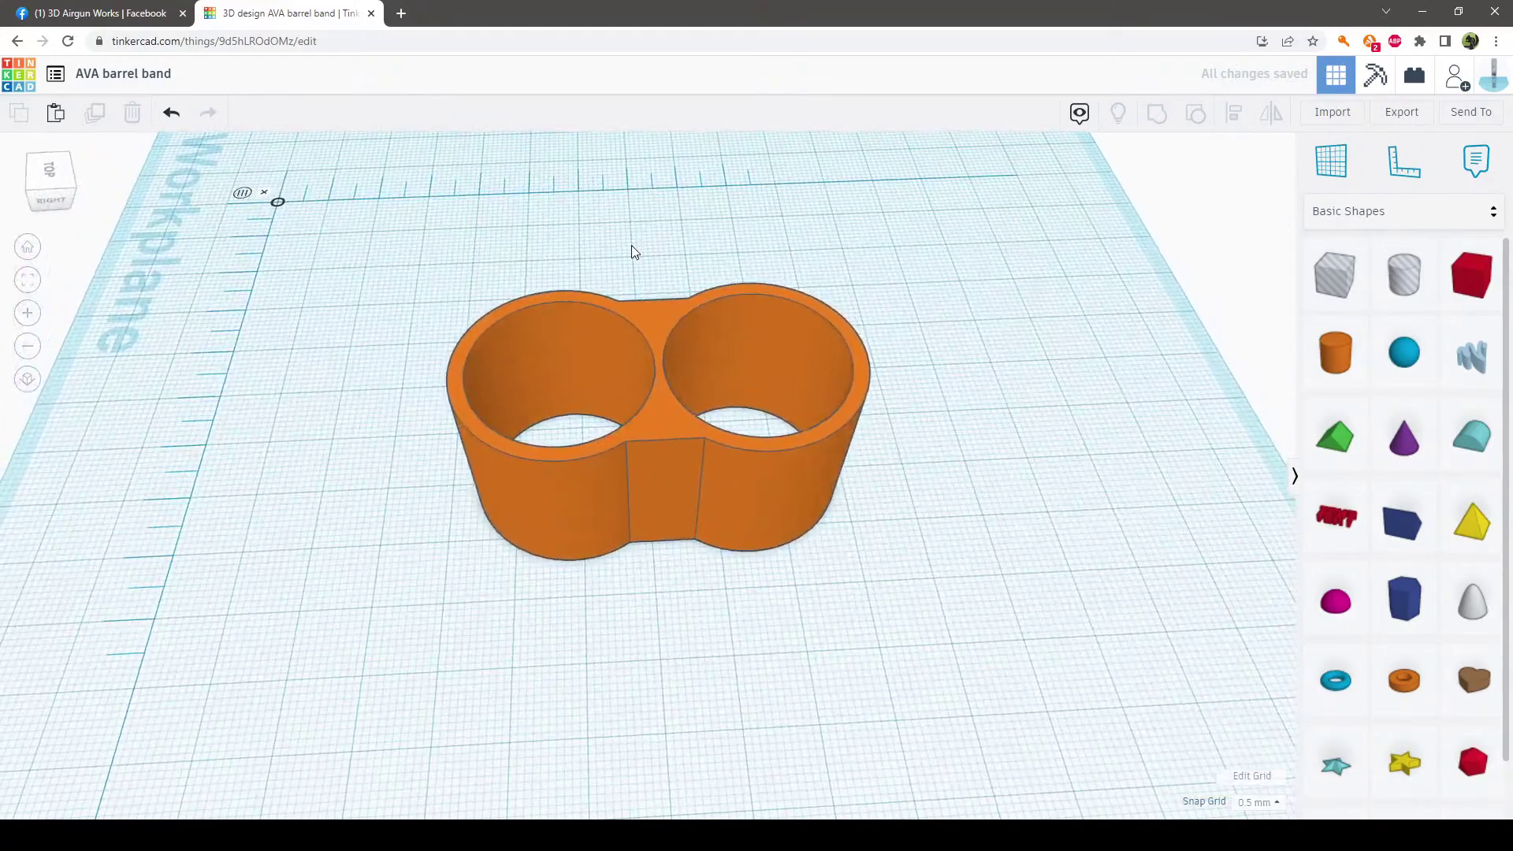
right_click_drag(862, 325, 666, 356)
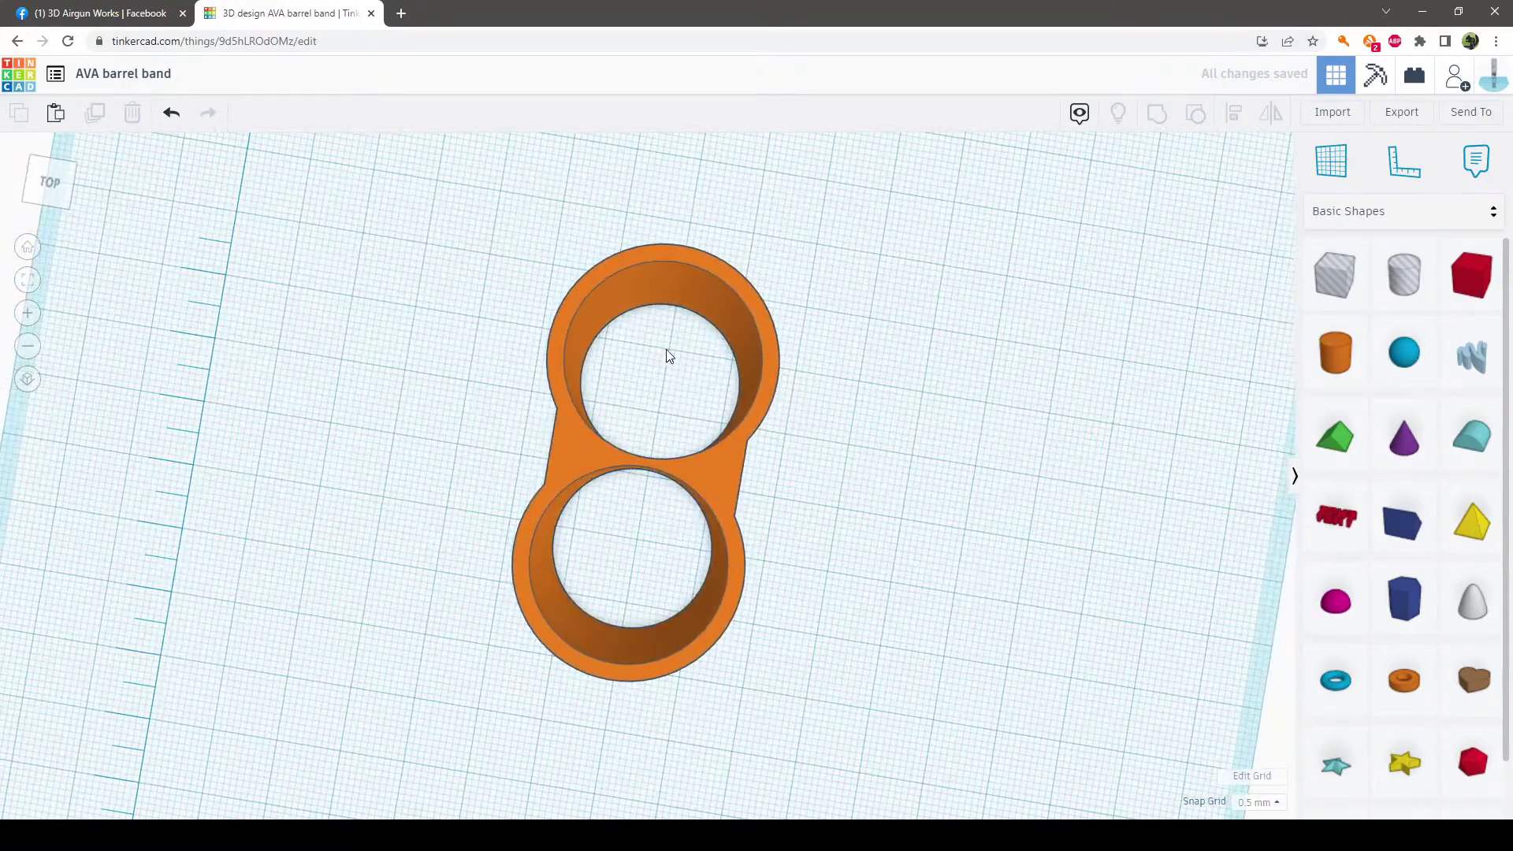
right_click_drag(895, 463, 929, 462)
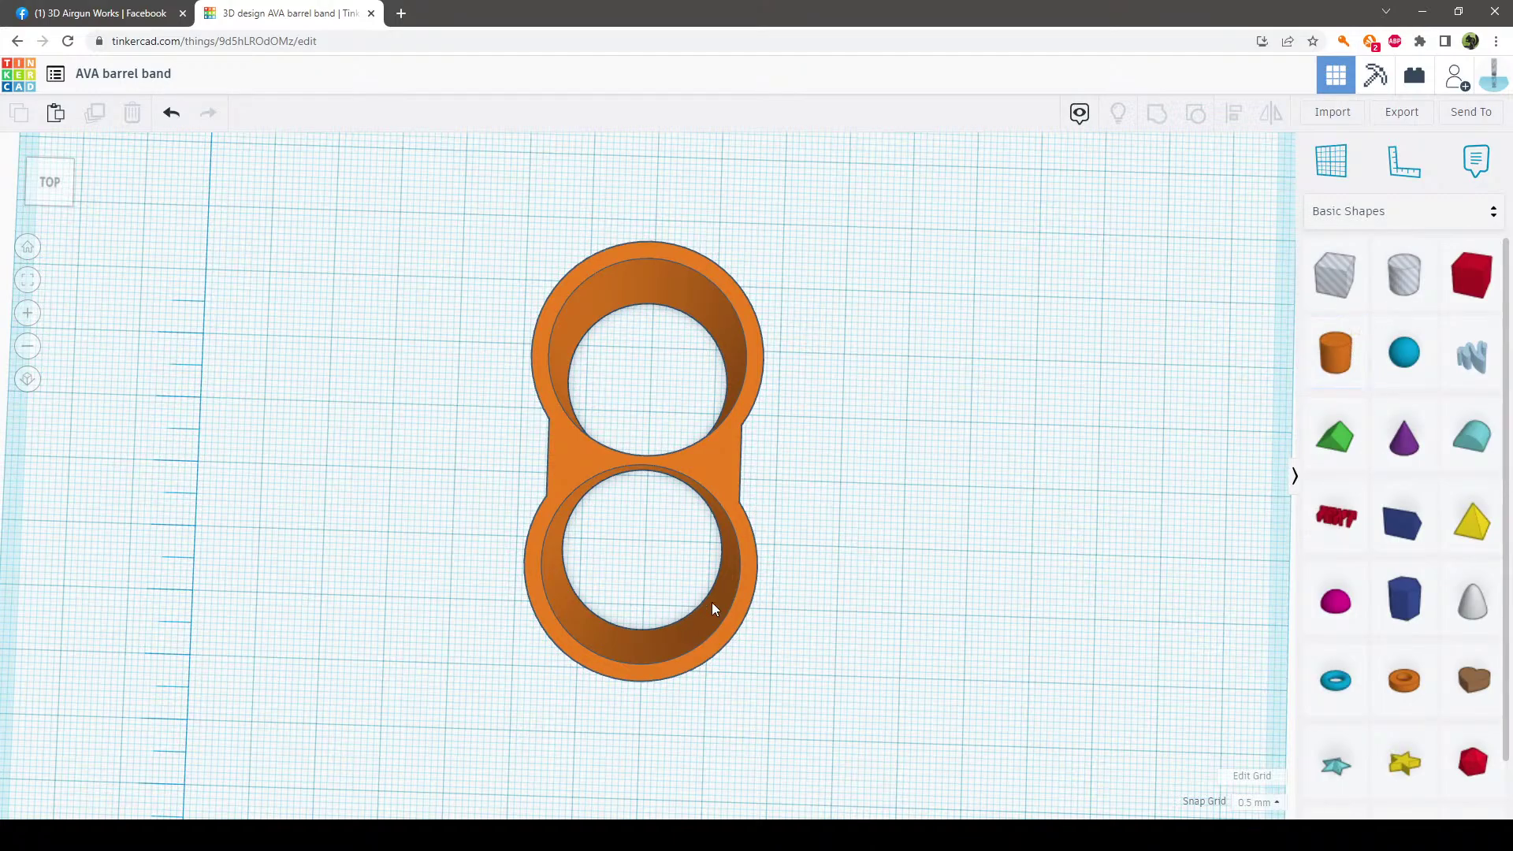
right_click_drag(712, 608, 737, 549)
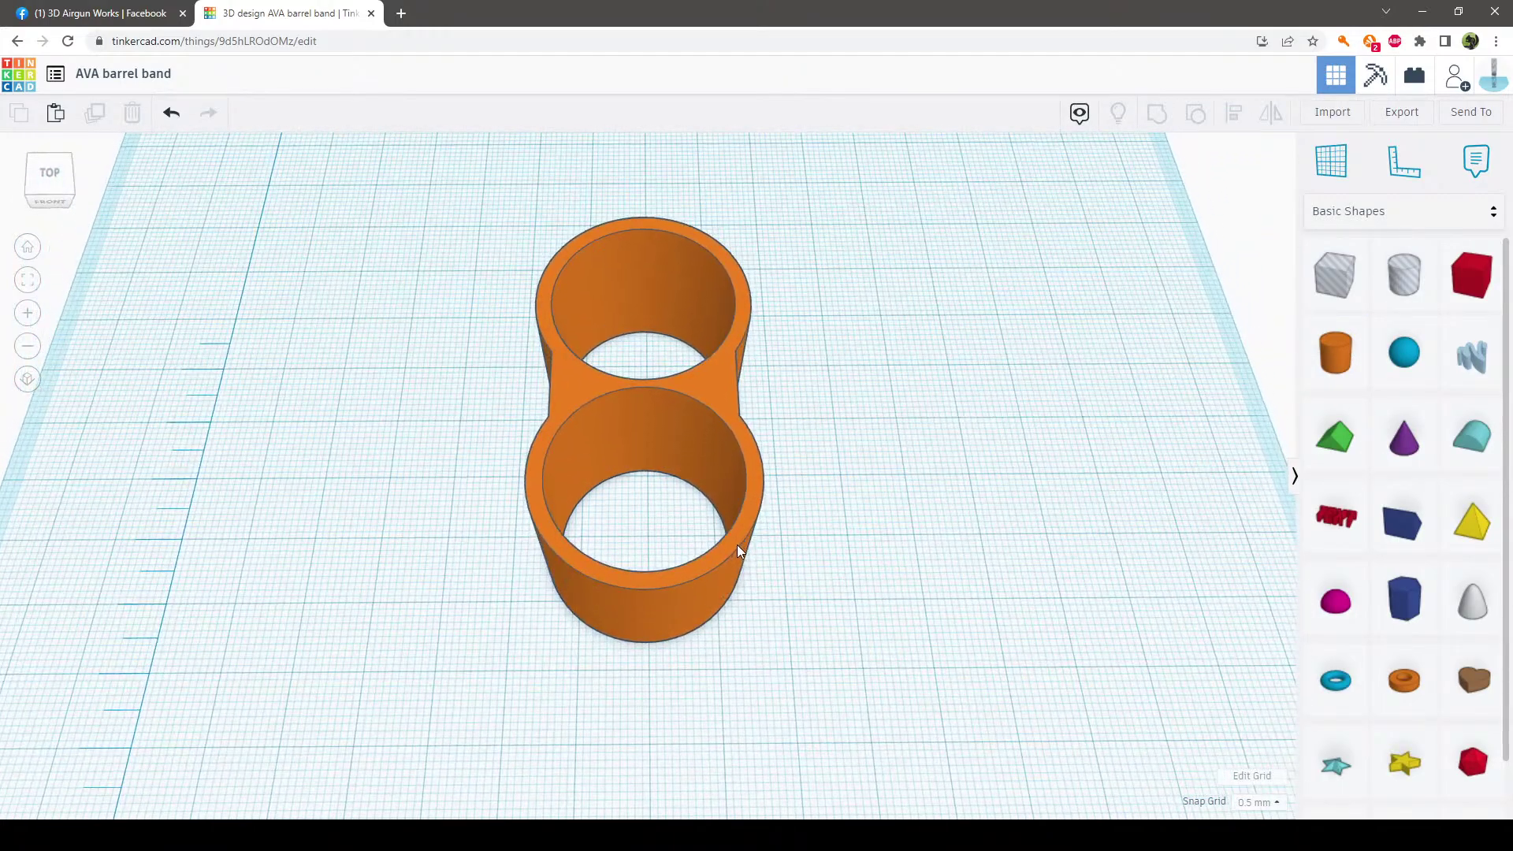
left_click(695, 361)
left_click(949, 413)
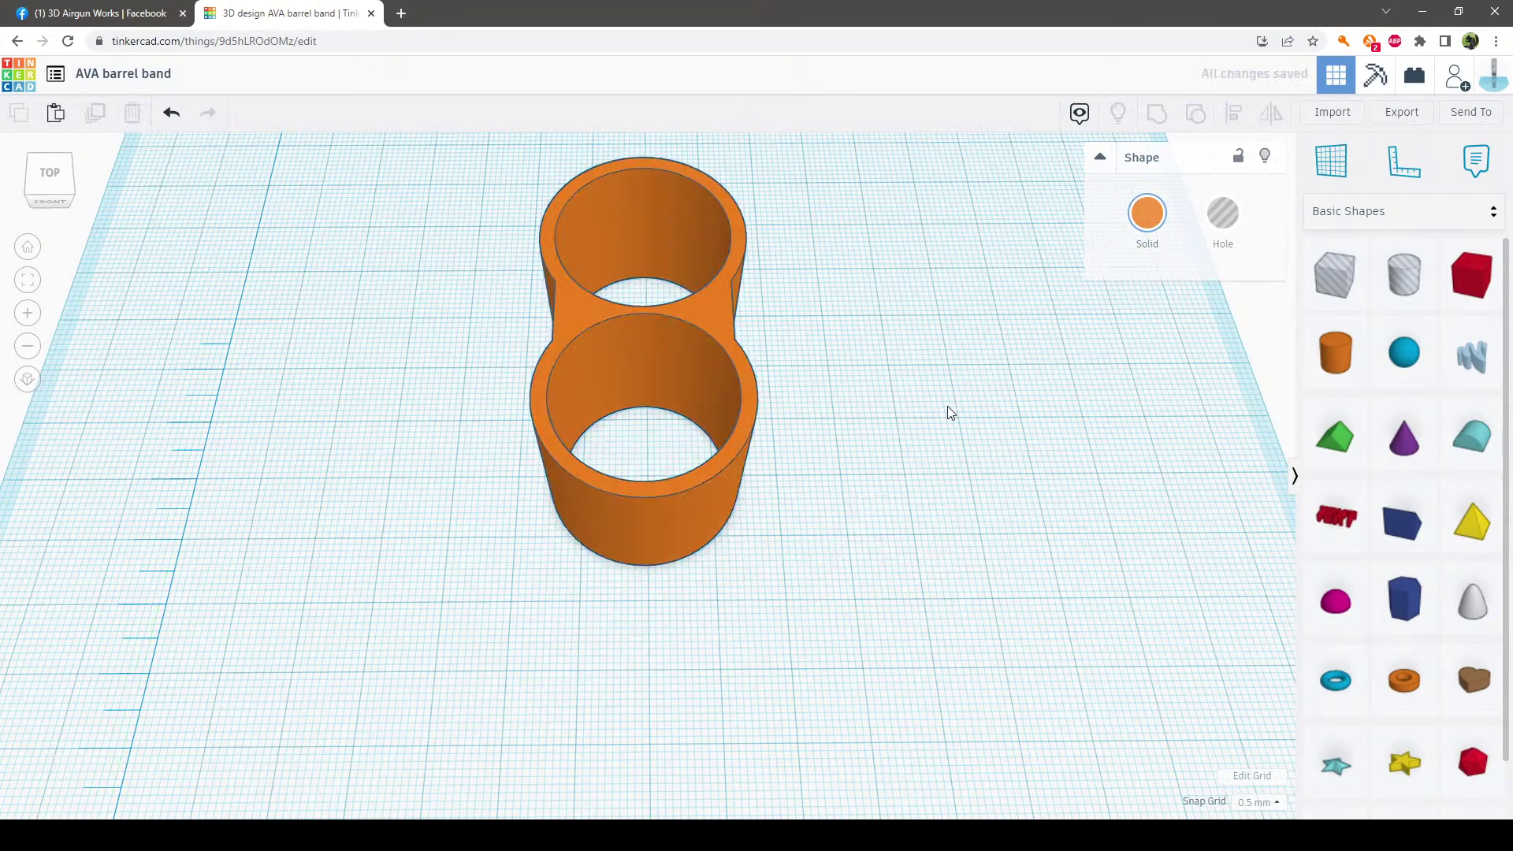
right_click_drag(949, 412, 925, 464)
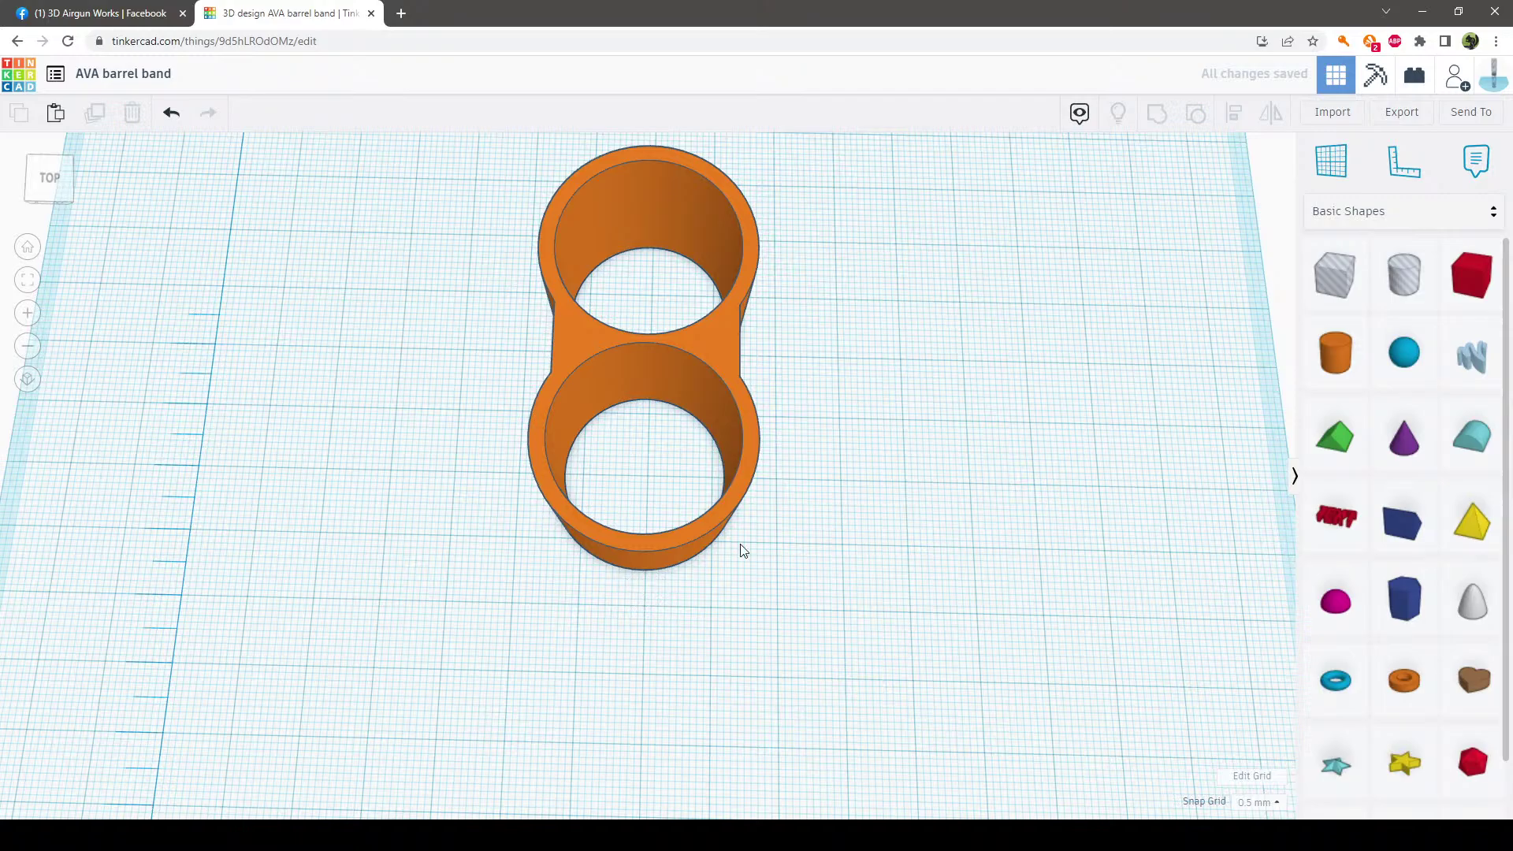
Place a solid box on the workplane beside the band and make it 5 mm wide and 6 mm long
left_click_drag(1471, 276, 929, 476)
left_click(937, 632)
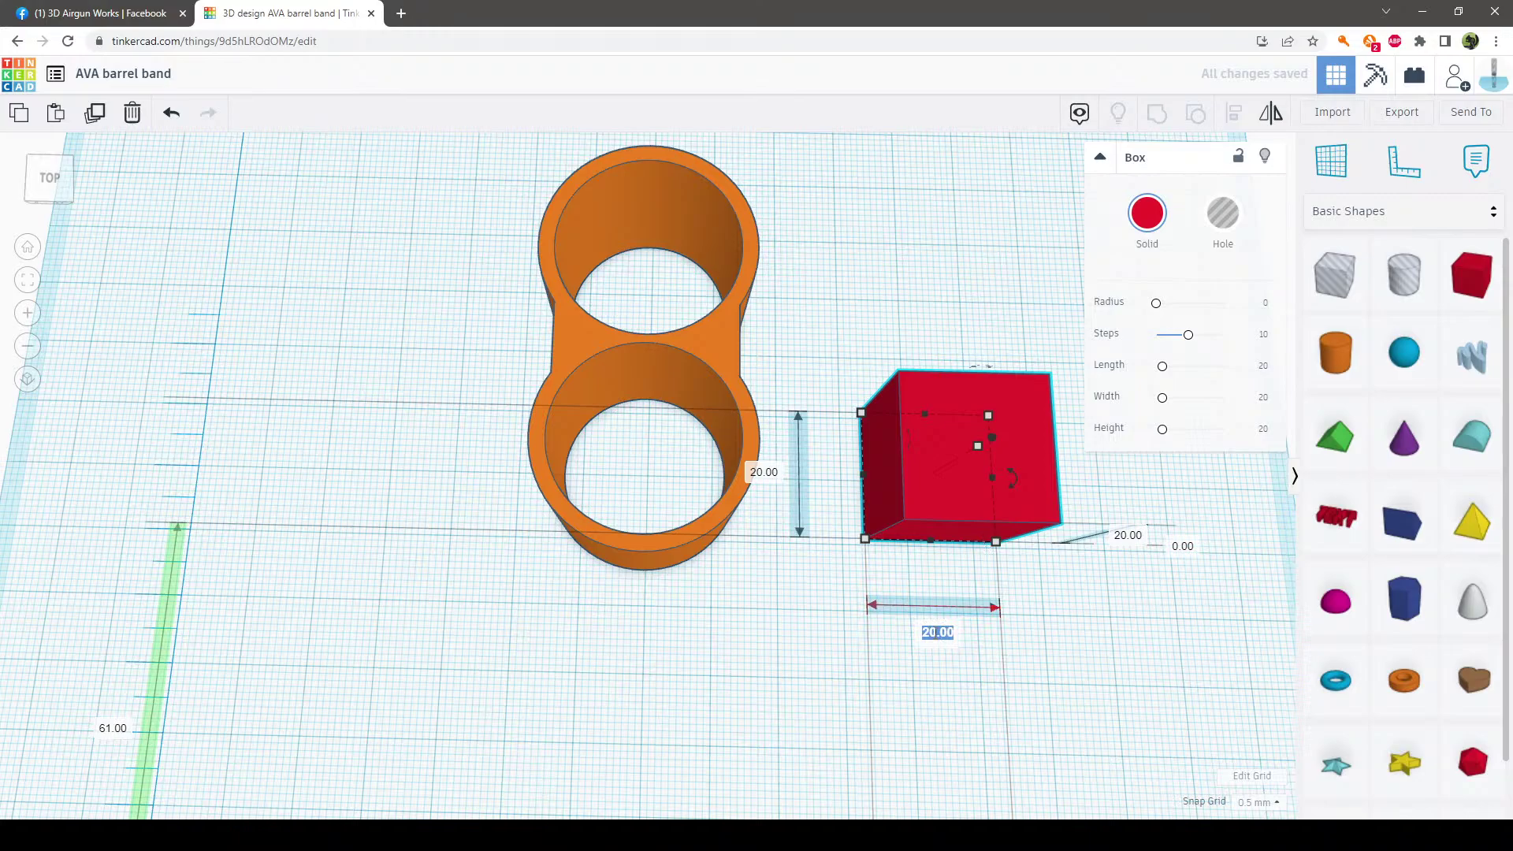
type("5")
key("Return")
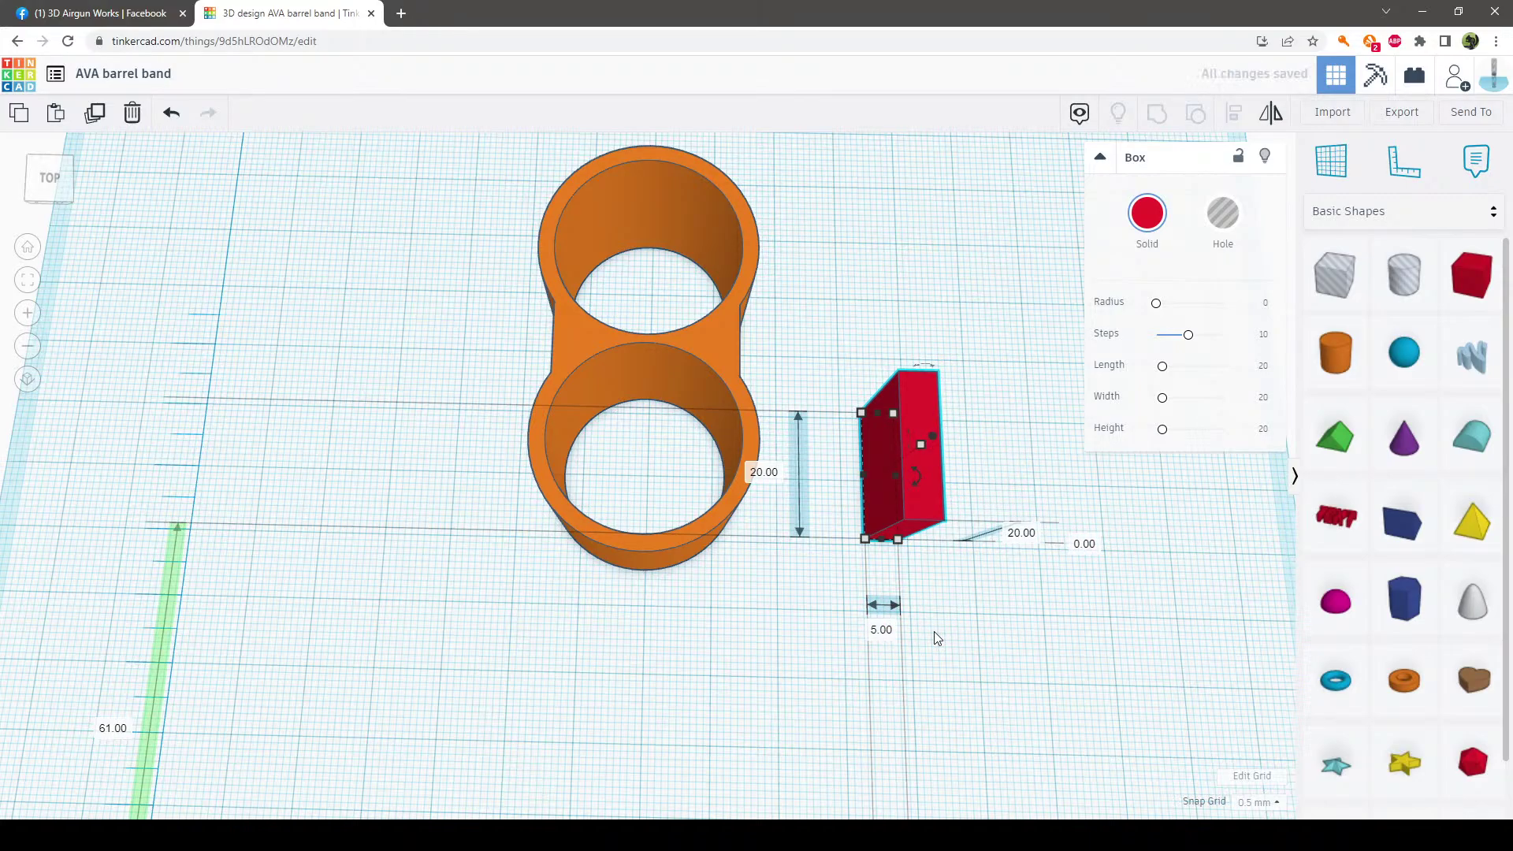
left_click(764, 474)
type("6")
key("Return")
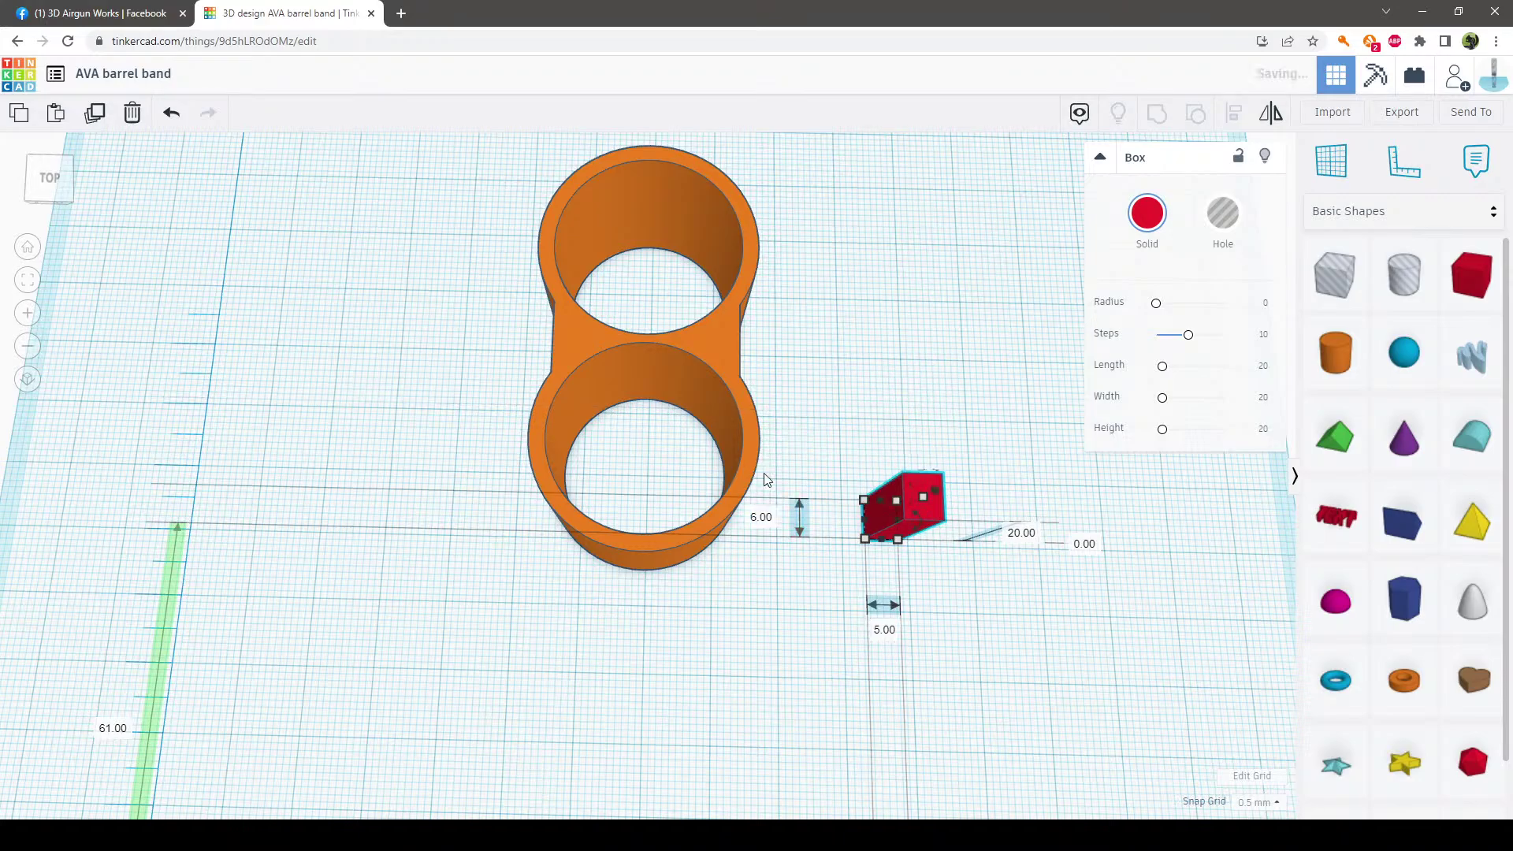
Set the small box's length to 7 mm
right_click_drag(1011, 632, 934, 611)
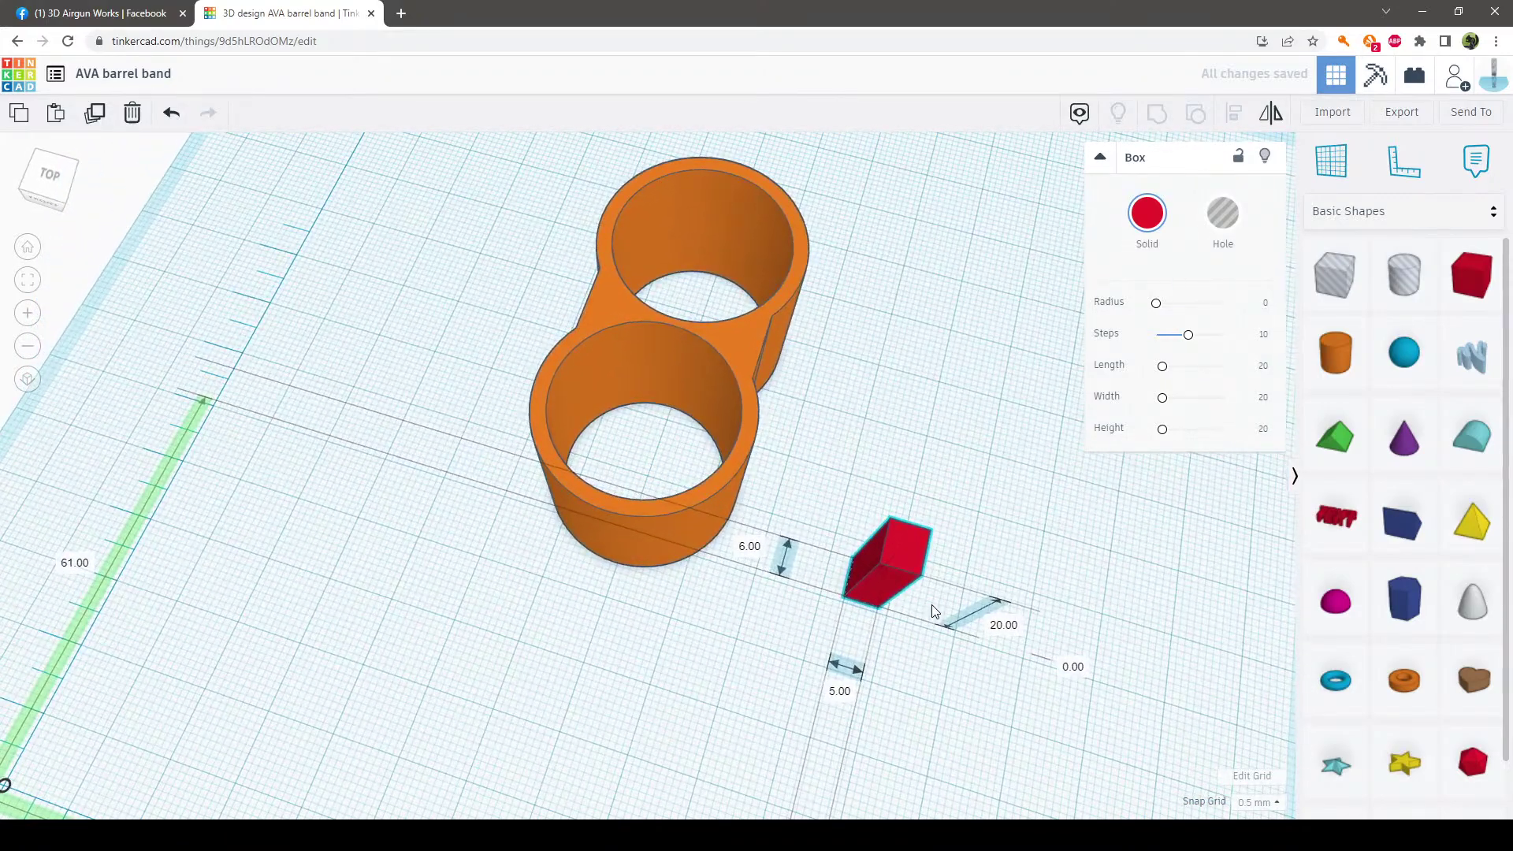
left_click(746, 547)
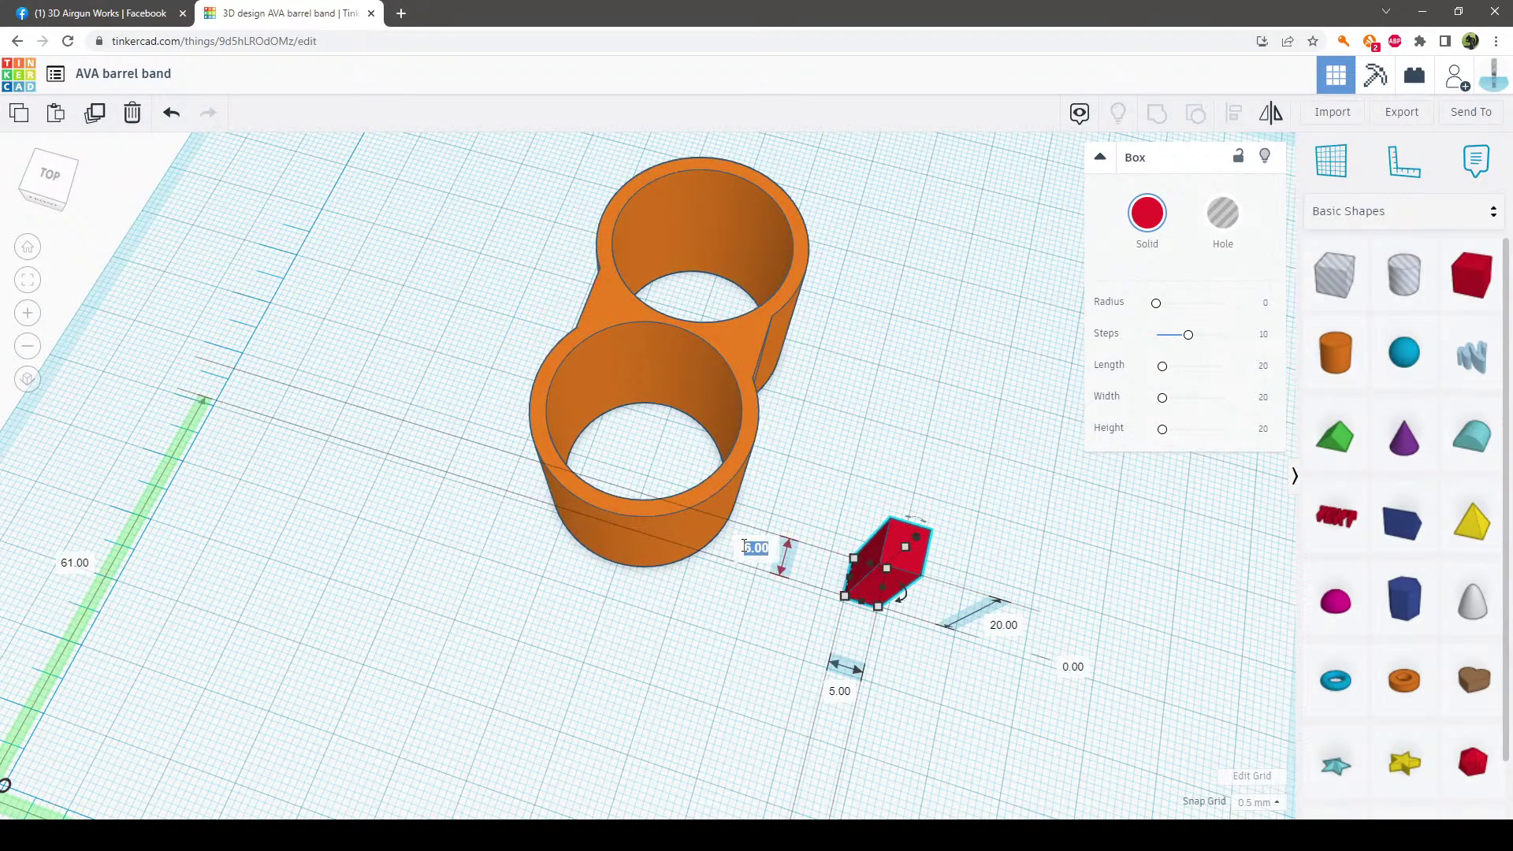
type("7")
key("Return")
left_click(997, 652)
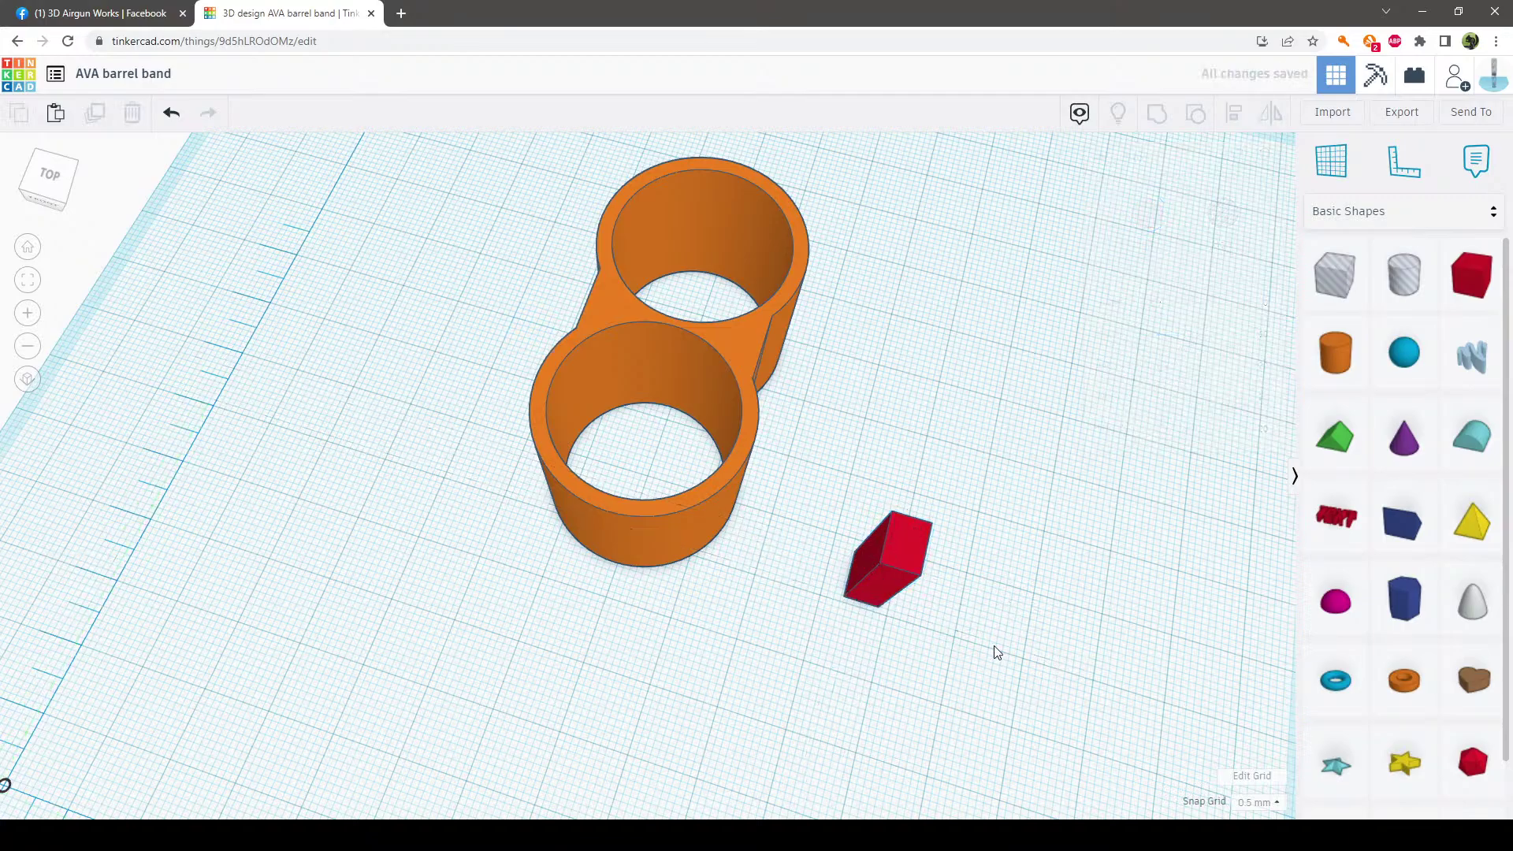
Set the small box's height to 25 mm
left_click(911, 587)
left_click(997, 625)
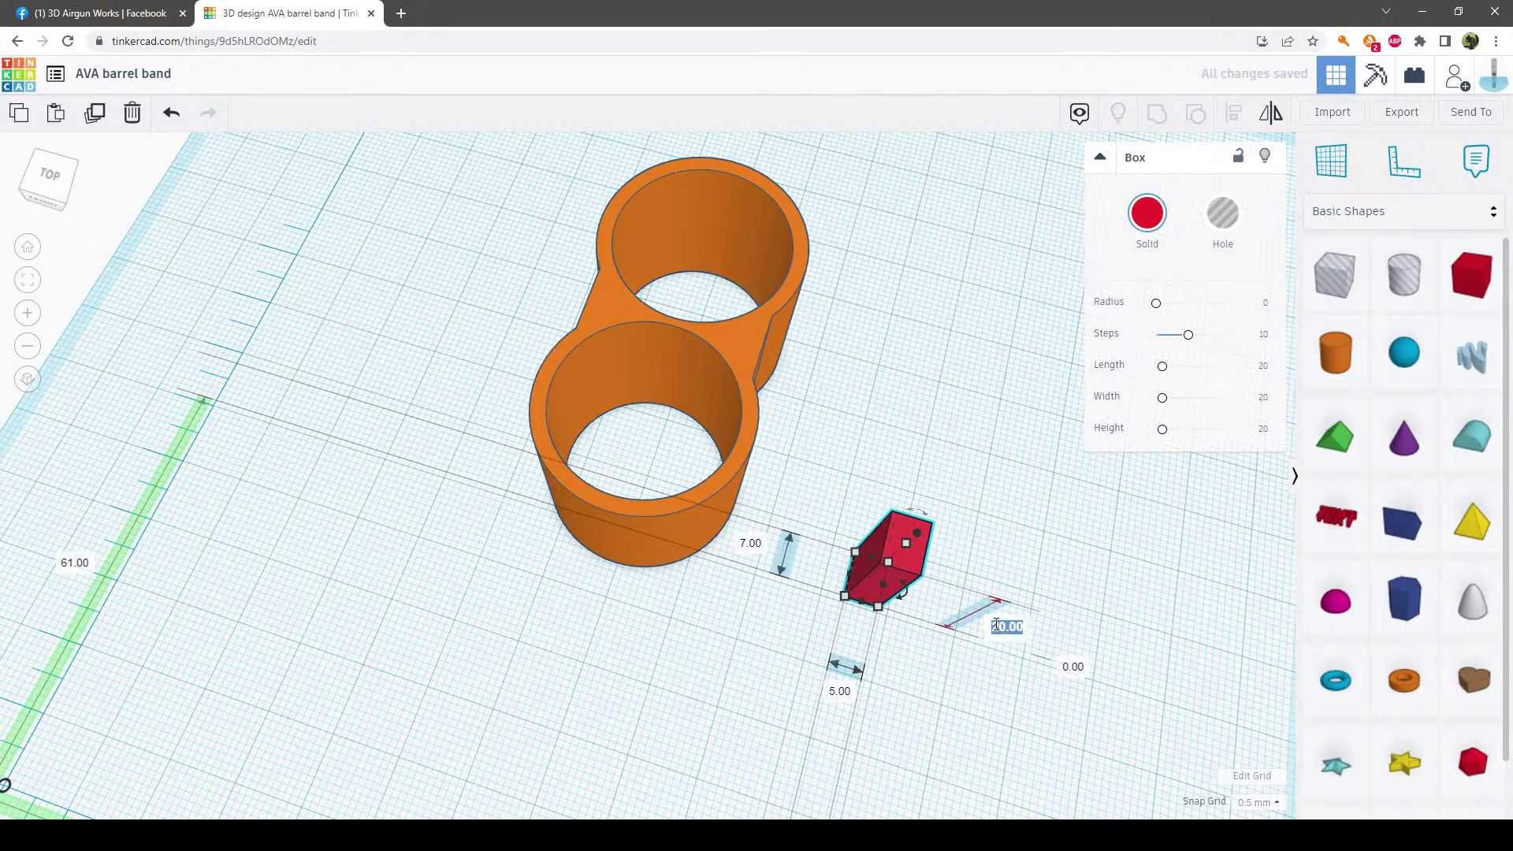
type("25")
key("Return")
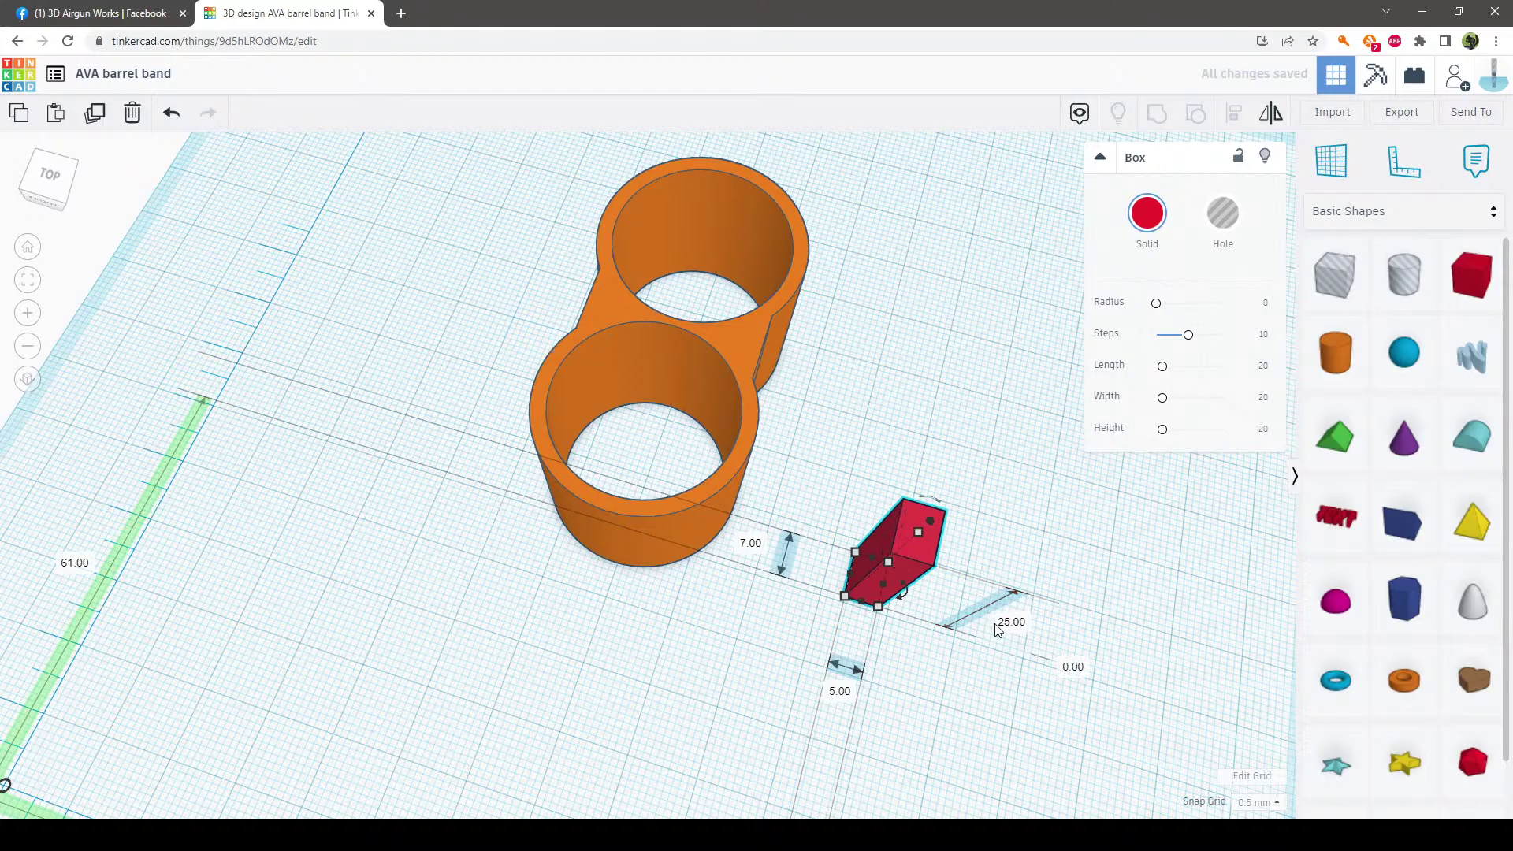
left_click(1060, 465)
Move the small box further away from the barrel band, onto a clear area of the workplane
right_click_drag(1060, 466, 771, 401)
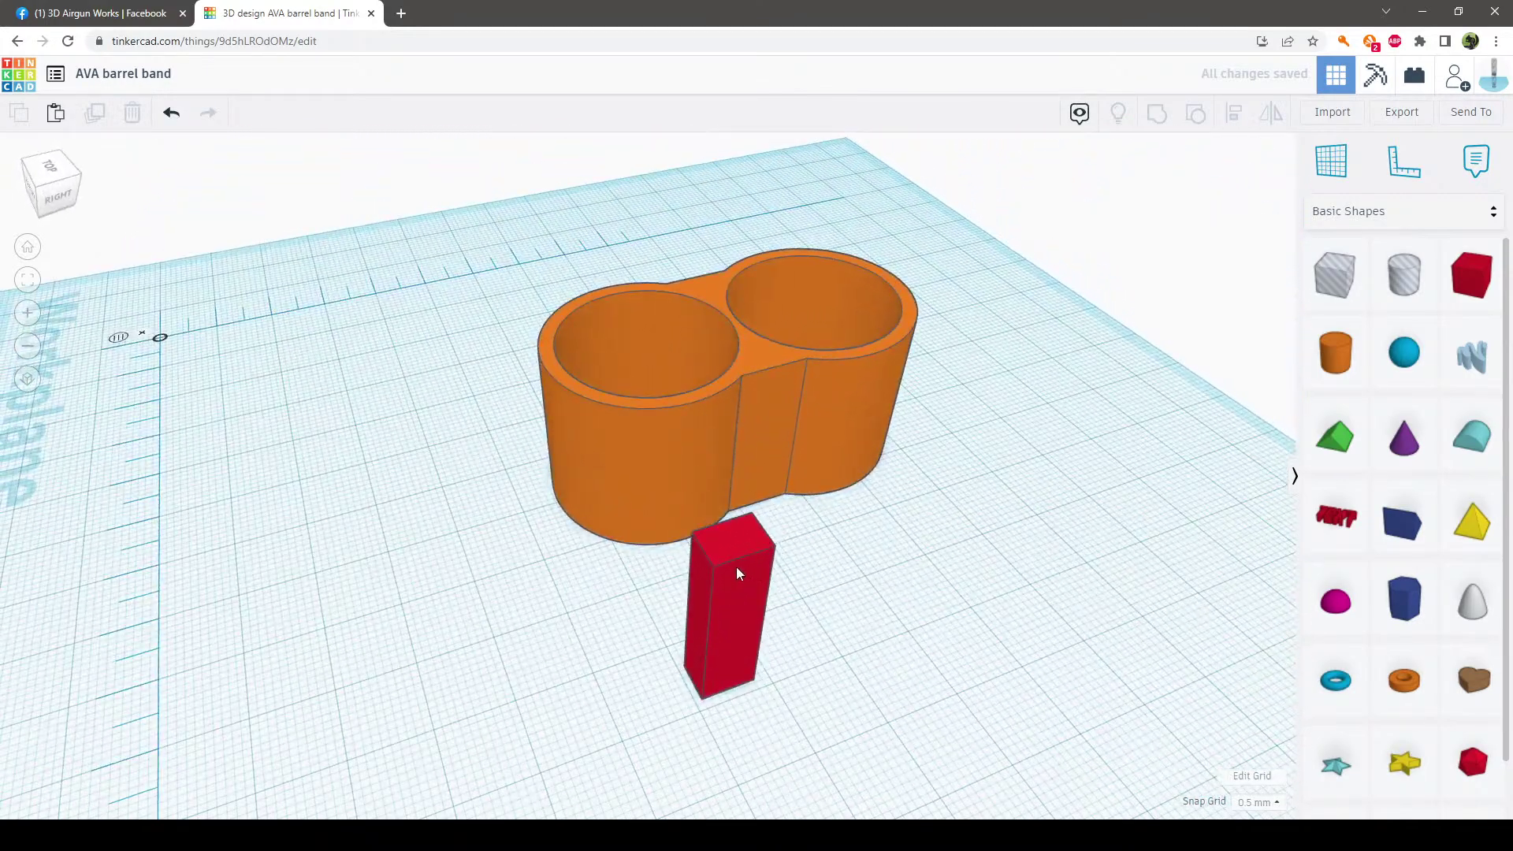
left_click_drag(736, 565, 438, 528)
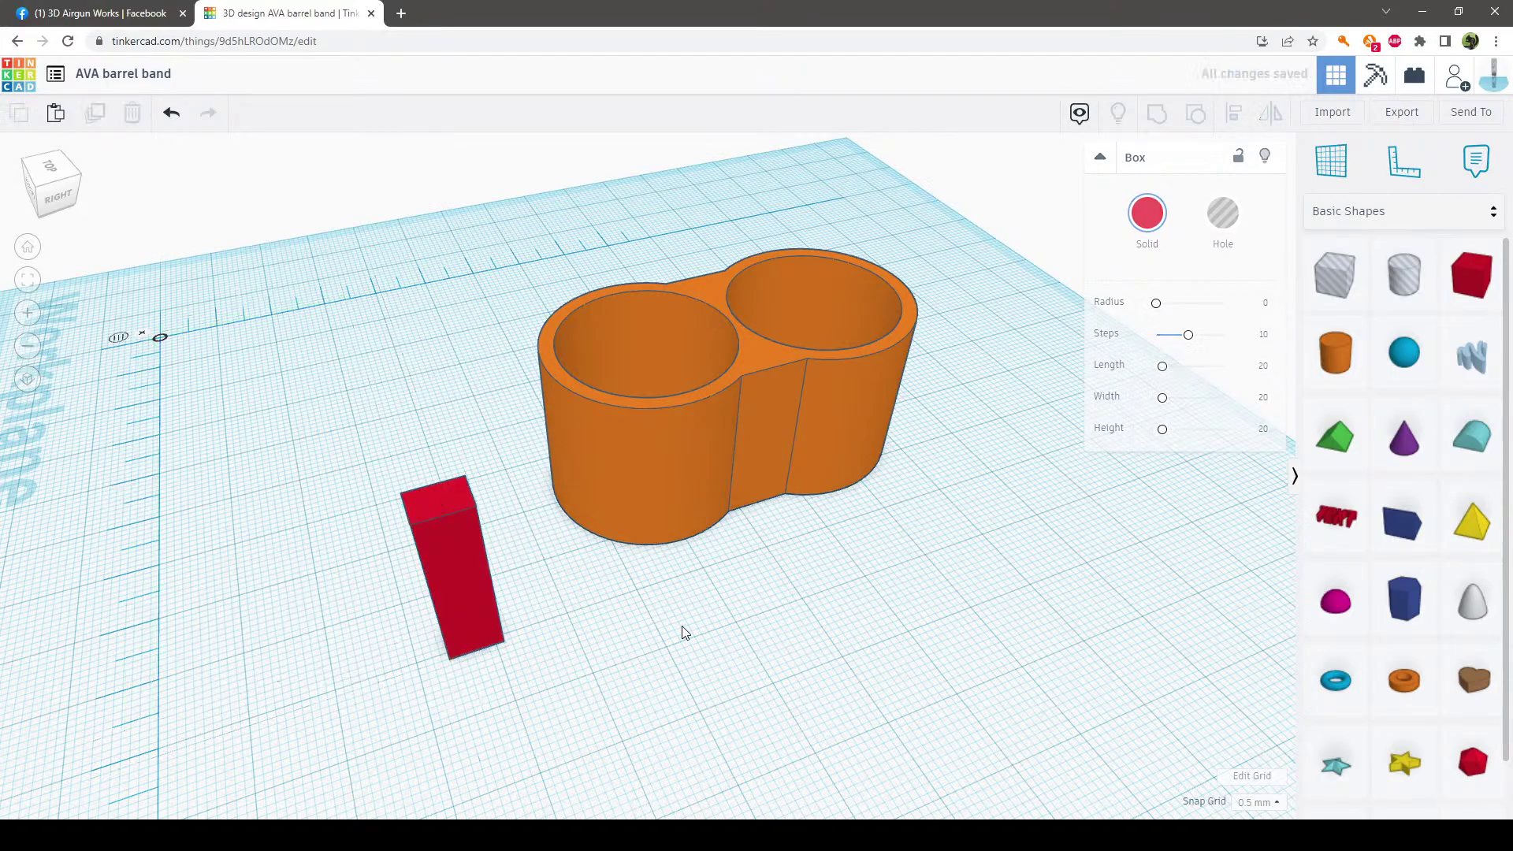
left_click(678, 631)
right_click_drag(678, 631, 647, 617)
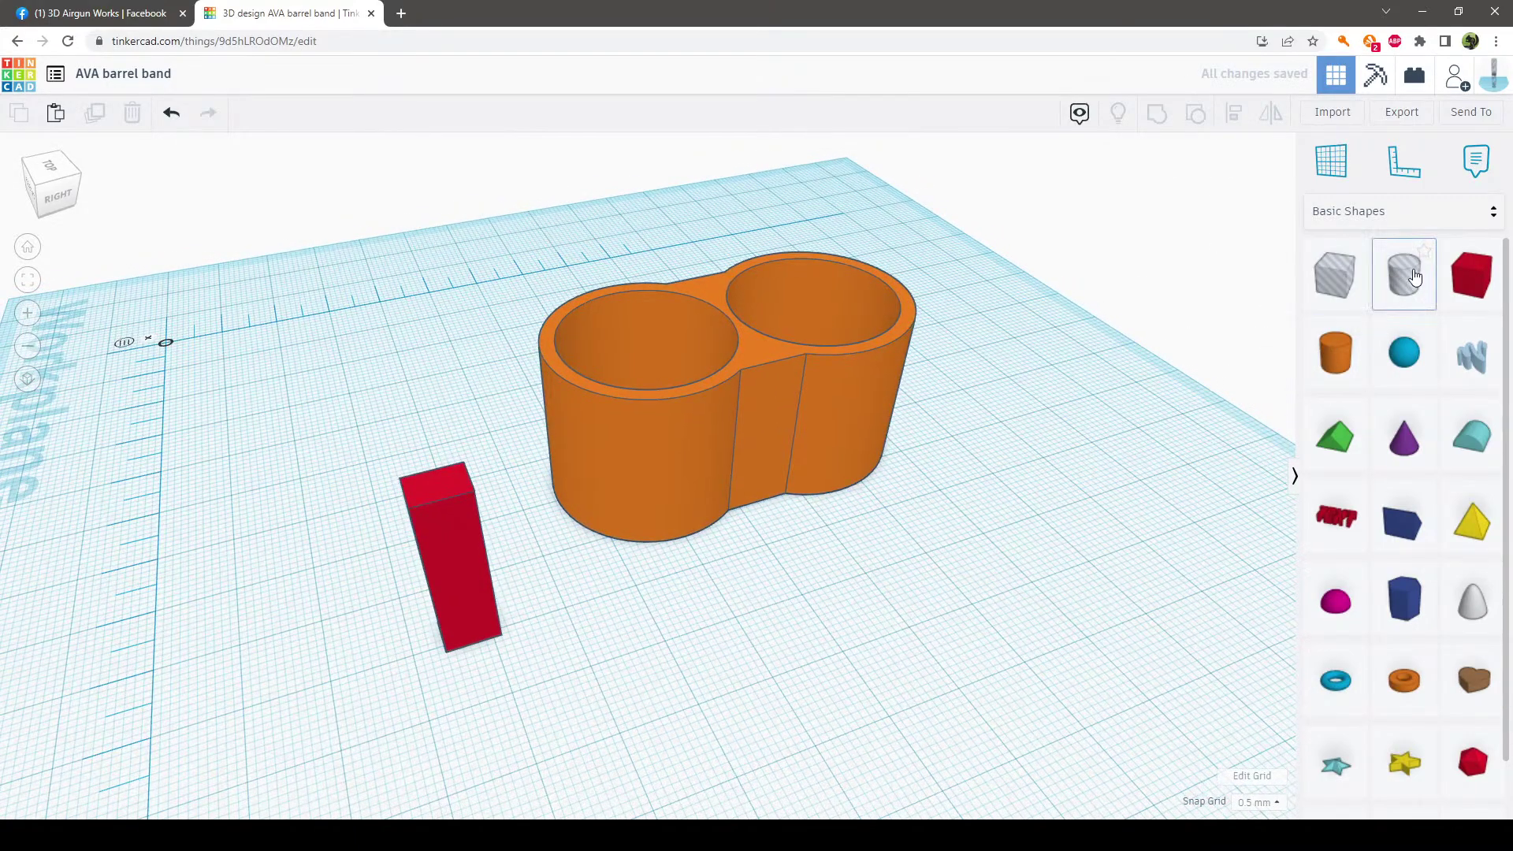
Place a hole cylinder on the workplane near the band and raise its side count to 64
left_click_drag(1408, 282, 888, 660)
right_click_drag(887, 661, 920, 650)
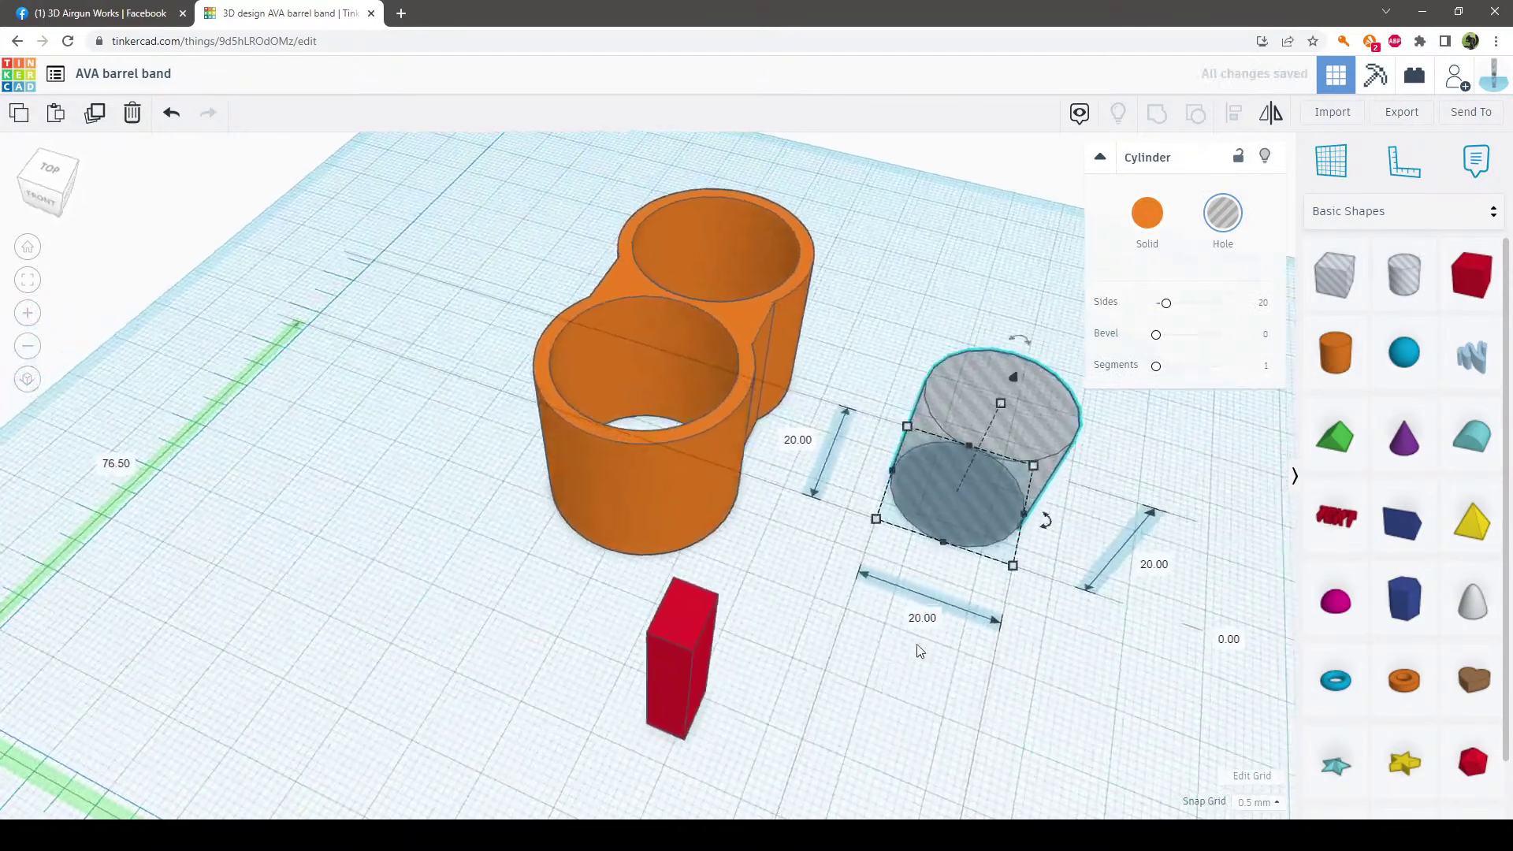
left_click_drag(1167, 307, 1283, 310)
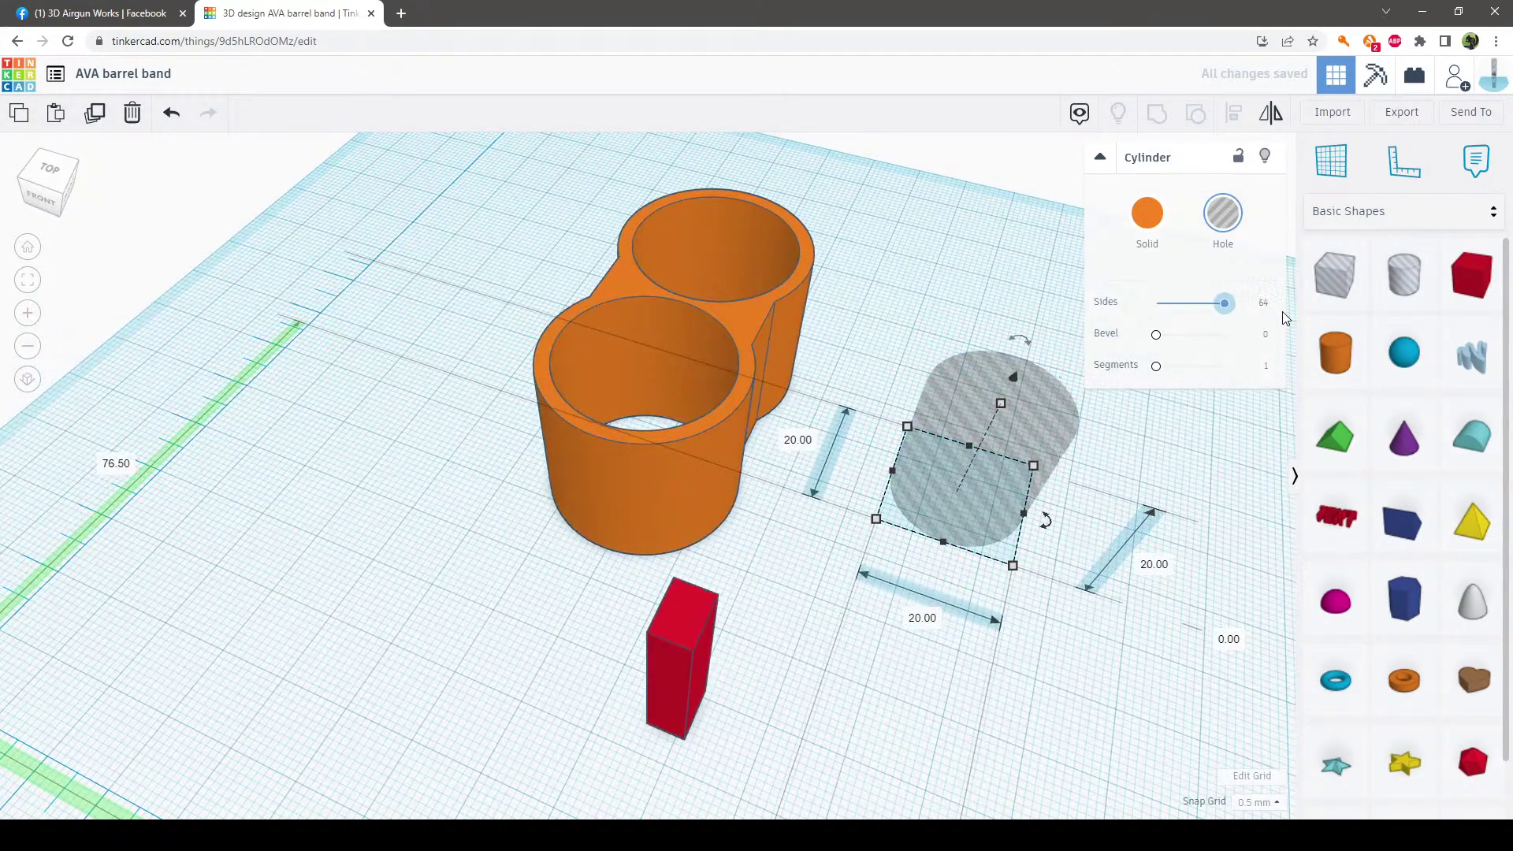
Resize the hole cylinder to 3 mm in width and length and 25 mm in height
left_click(922, 619)
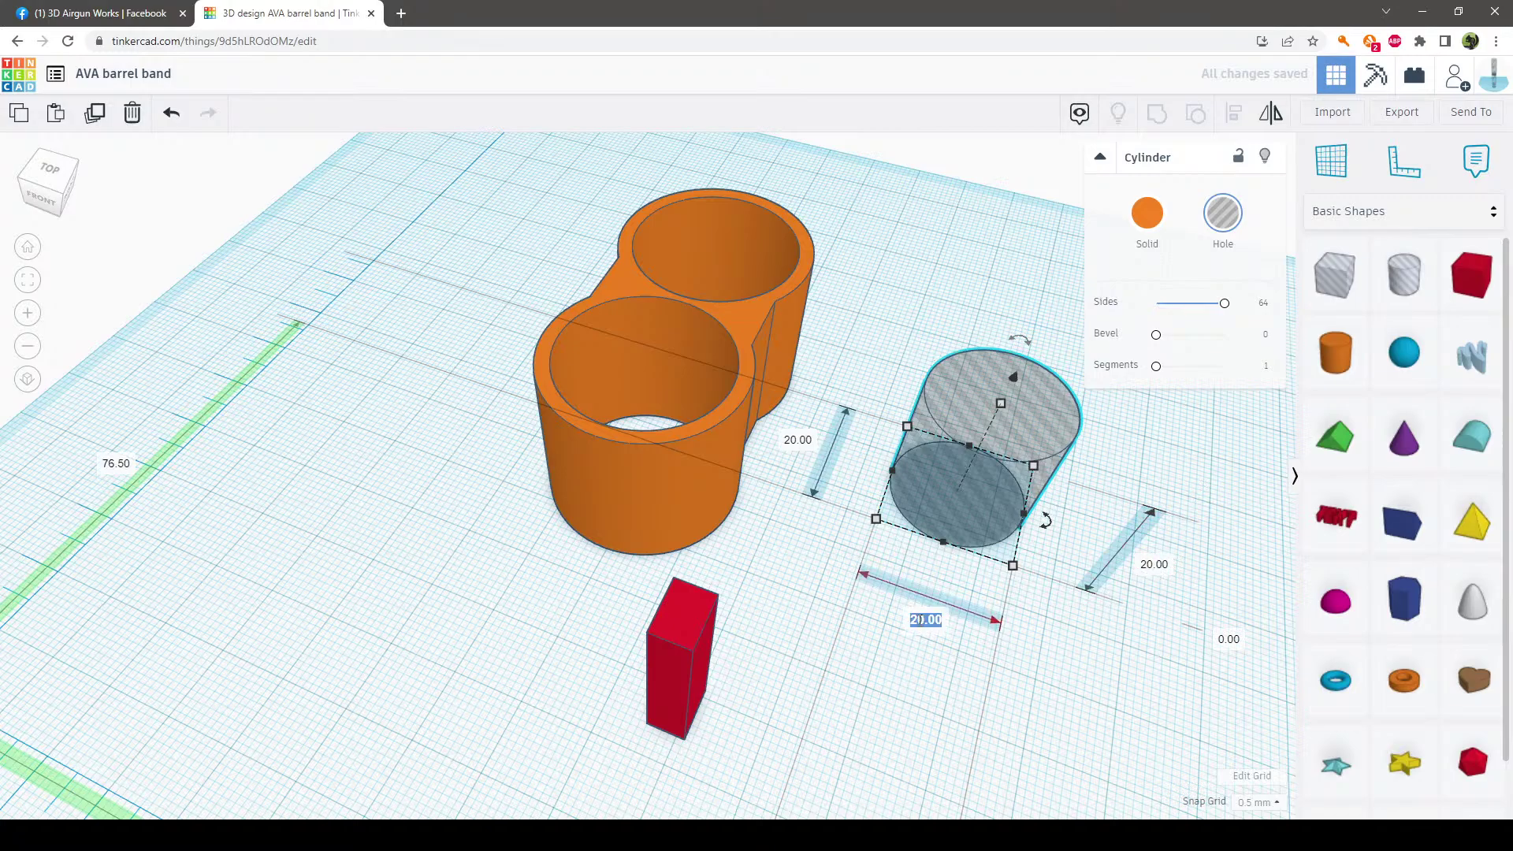
type("3")
key("Return")
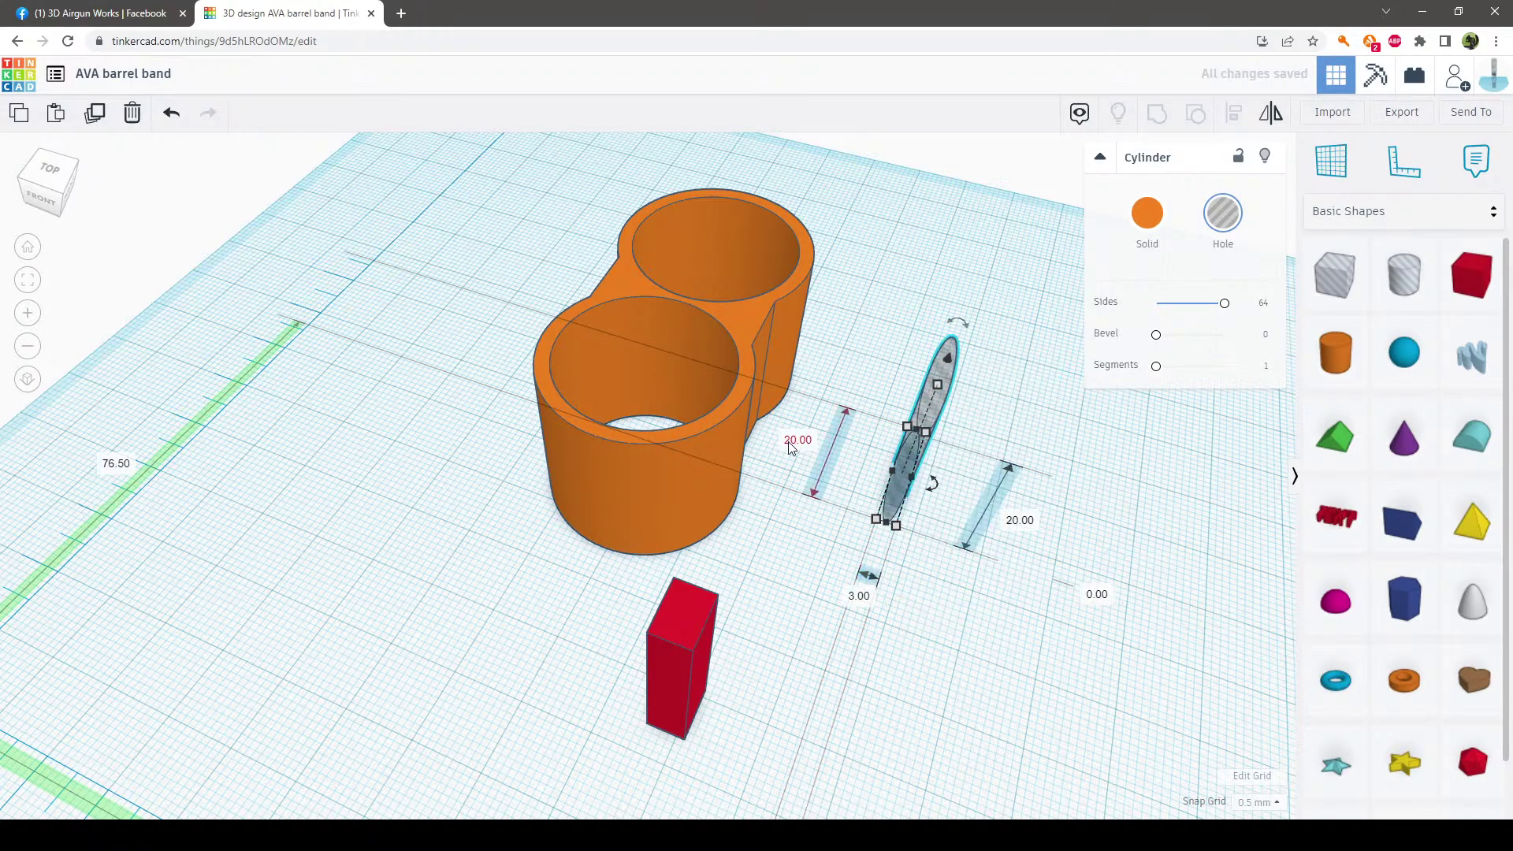
left_click(792, 447)
type("3")
key("Return")
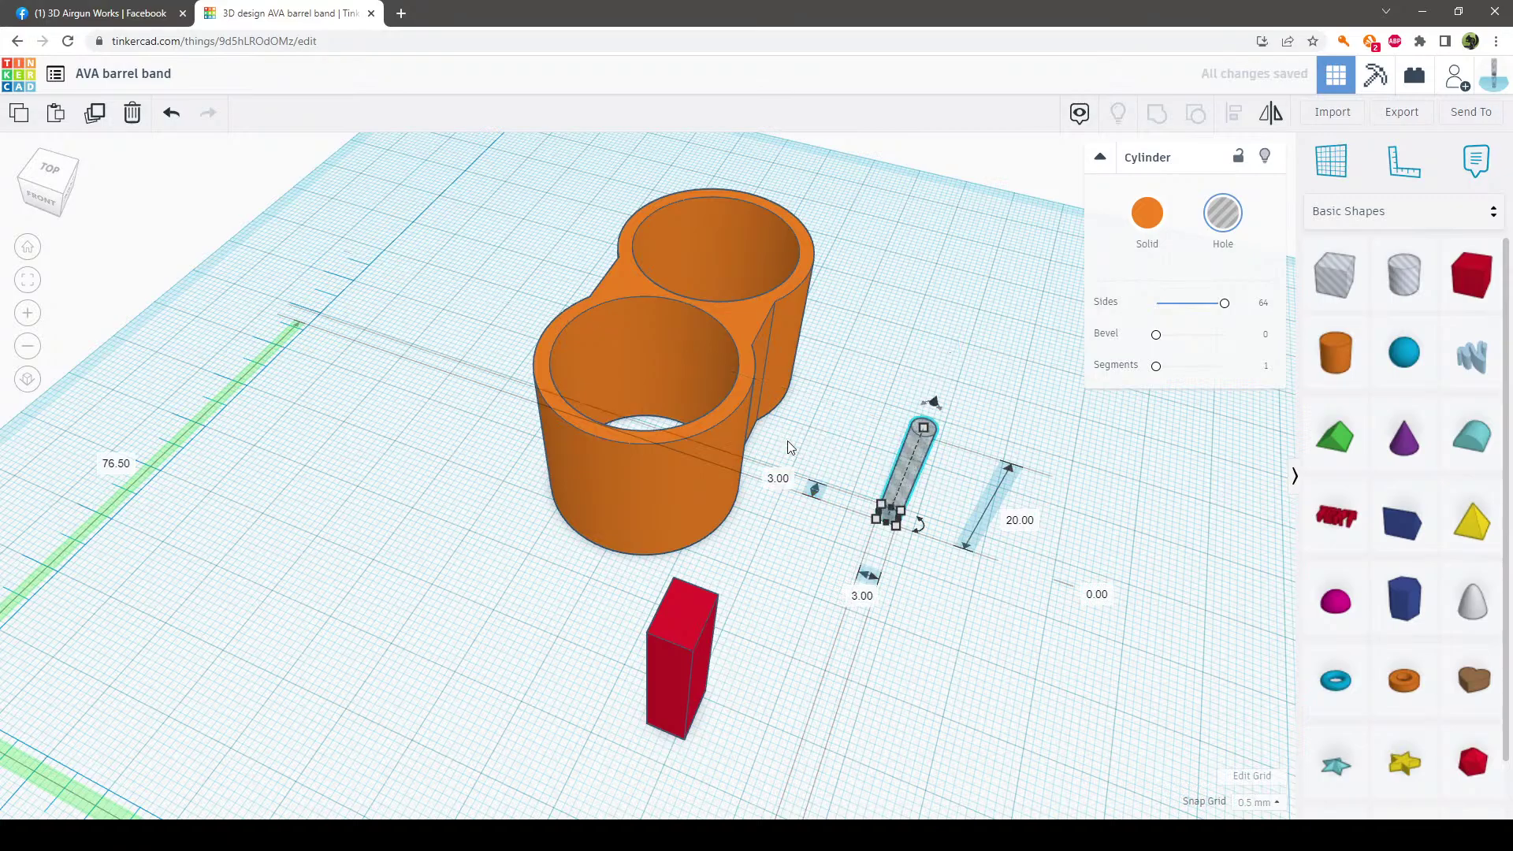
left_click(1016, 522)
type("25")
key("Return")
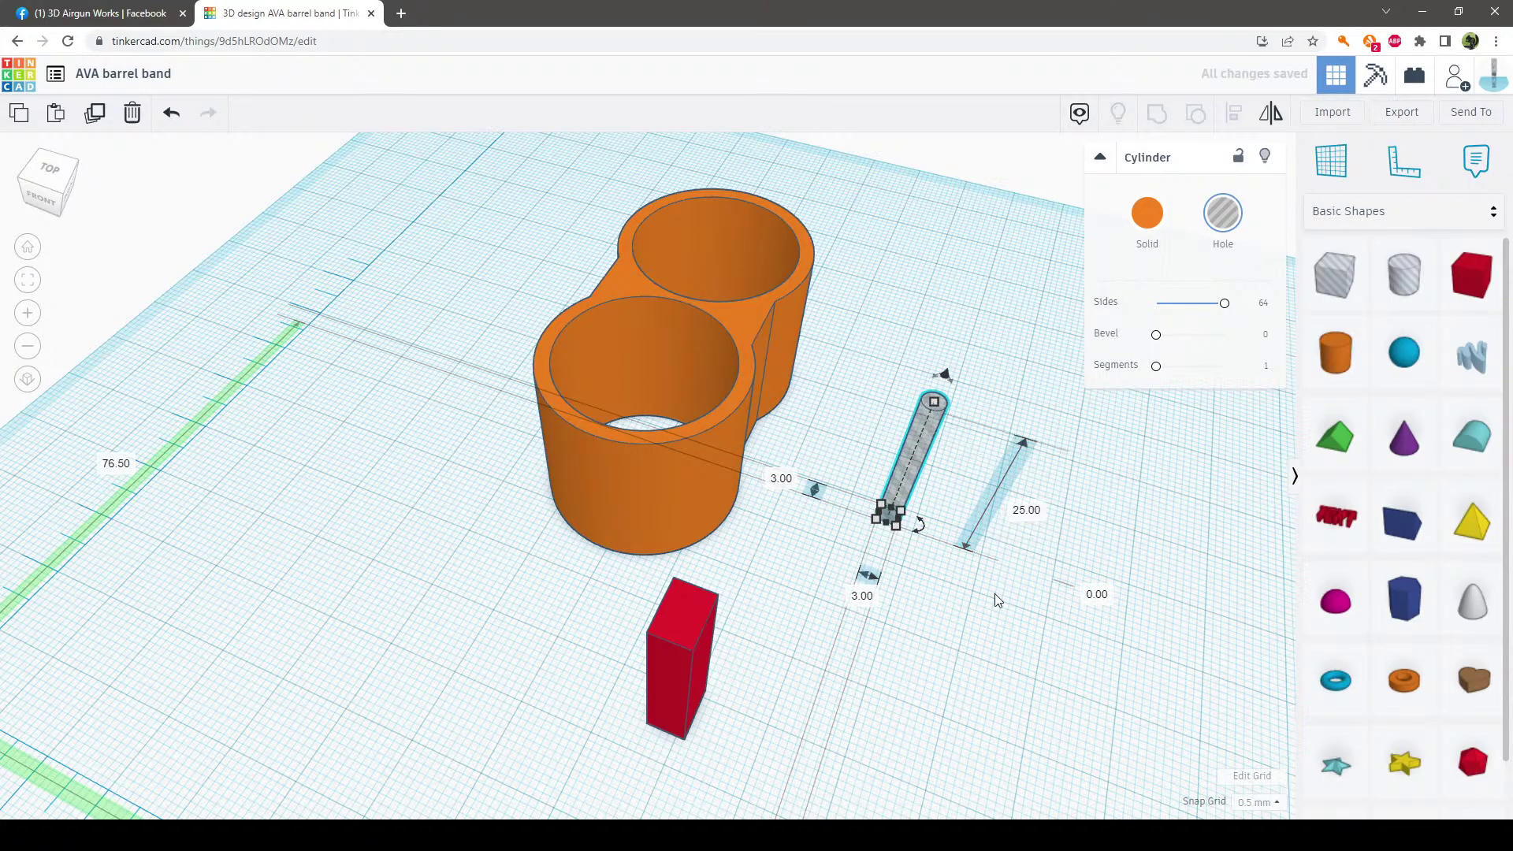
Rotate the hole cylinder 90° so it lies flat and turn it to run along the box's 5 mm width
right_click_drag(995, 594, 770, 580)
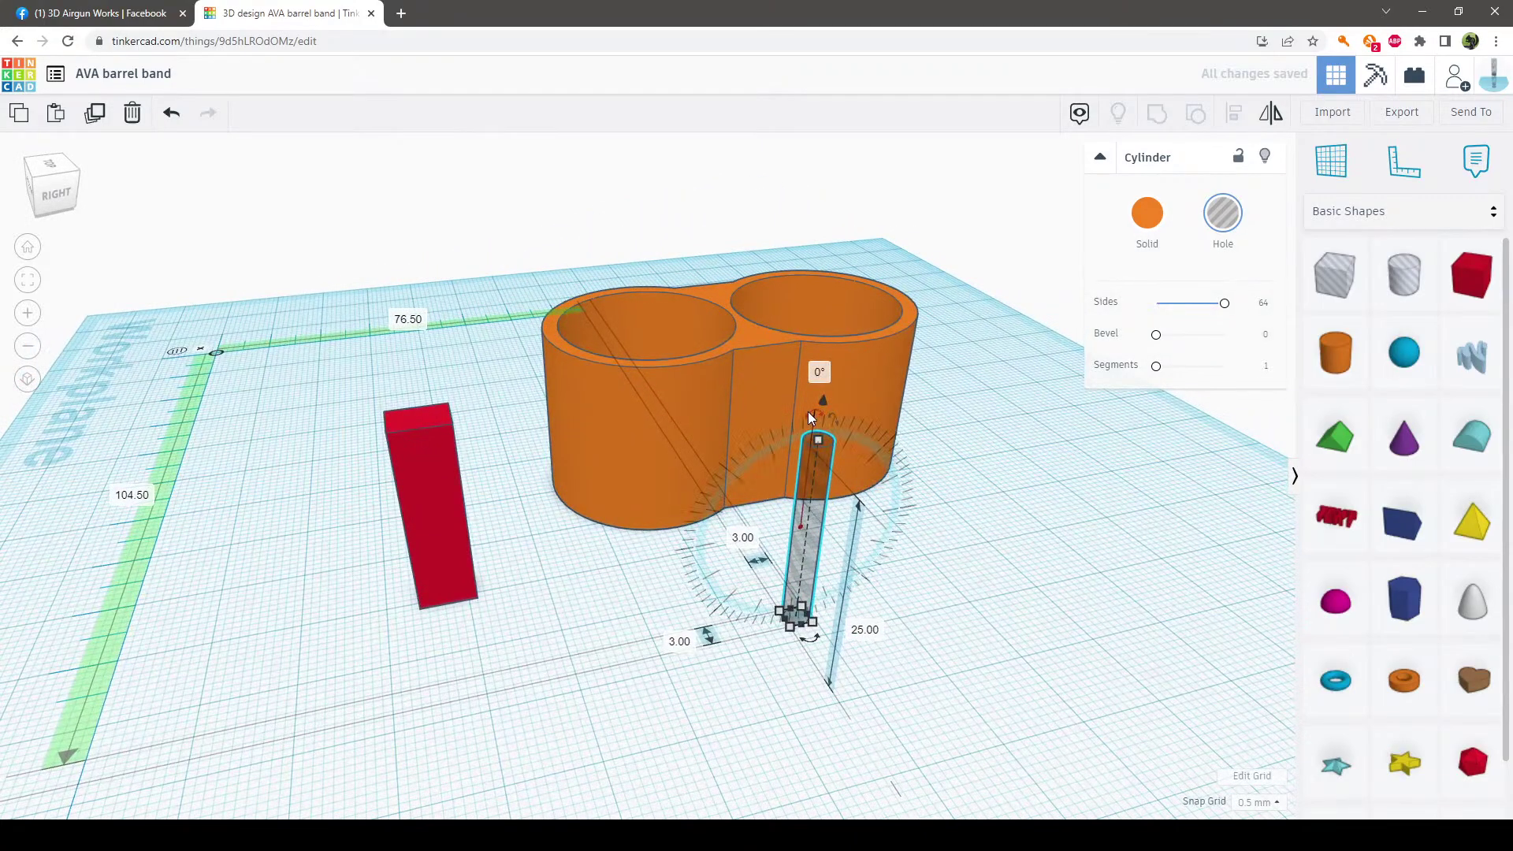
left_click_drag(807, 411, 1065, 660)
left_click(1056, 664)
right_click_drag(1056, 664, 1030, 618)
left_click_drag(837, 544, 628, 654)
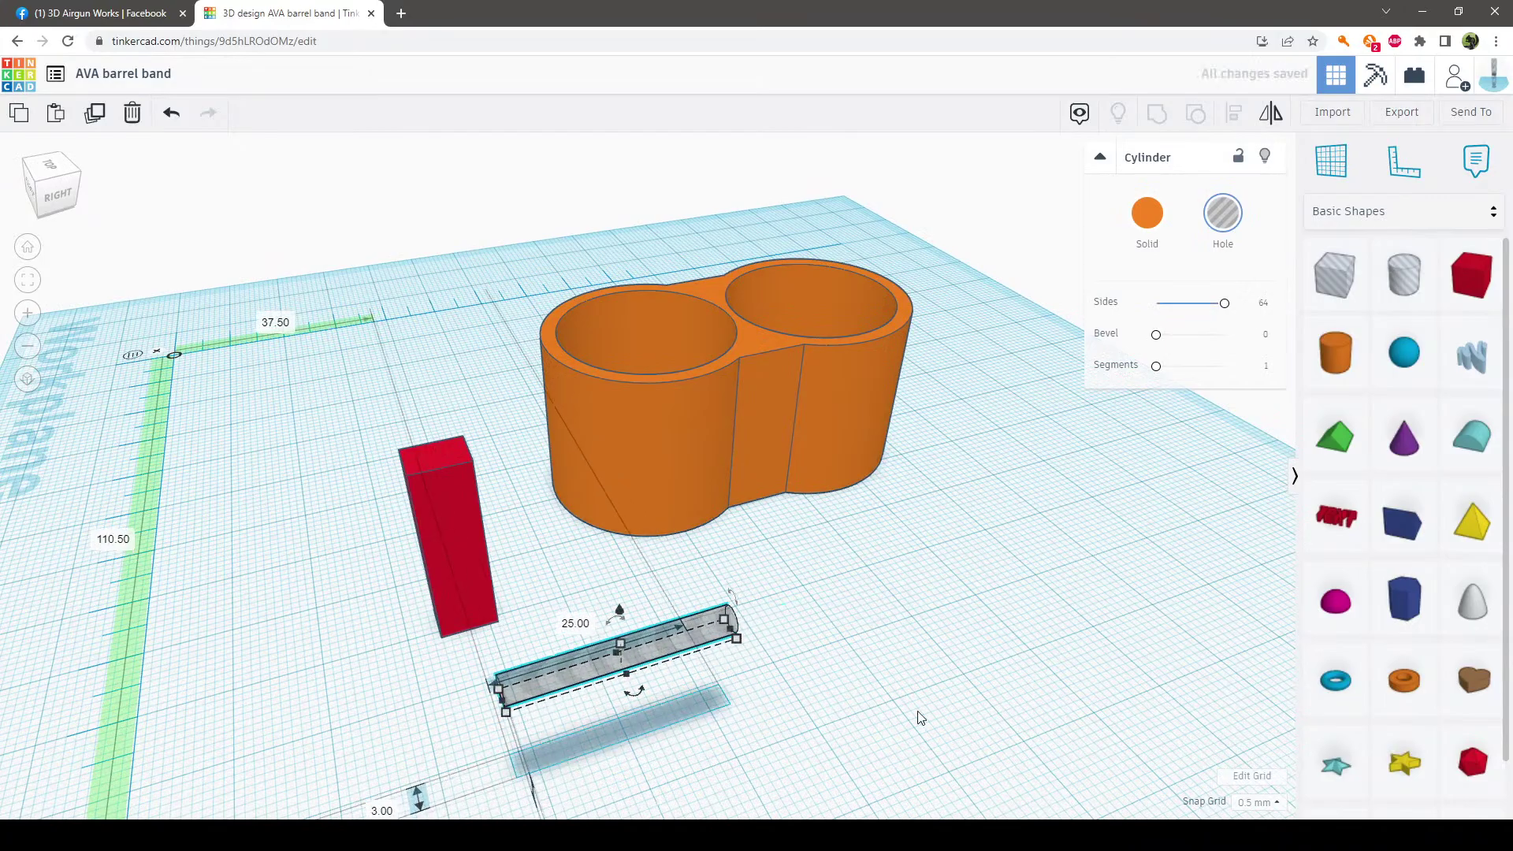
right_click_drag(915, 716, 1097, 665)
left_click_drag(984, 567, 952, 597)
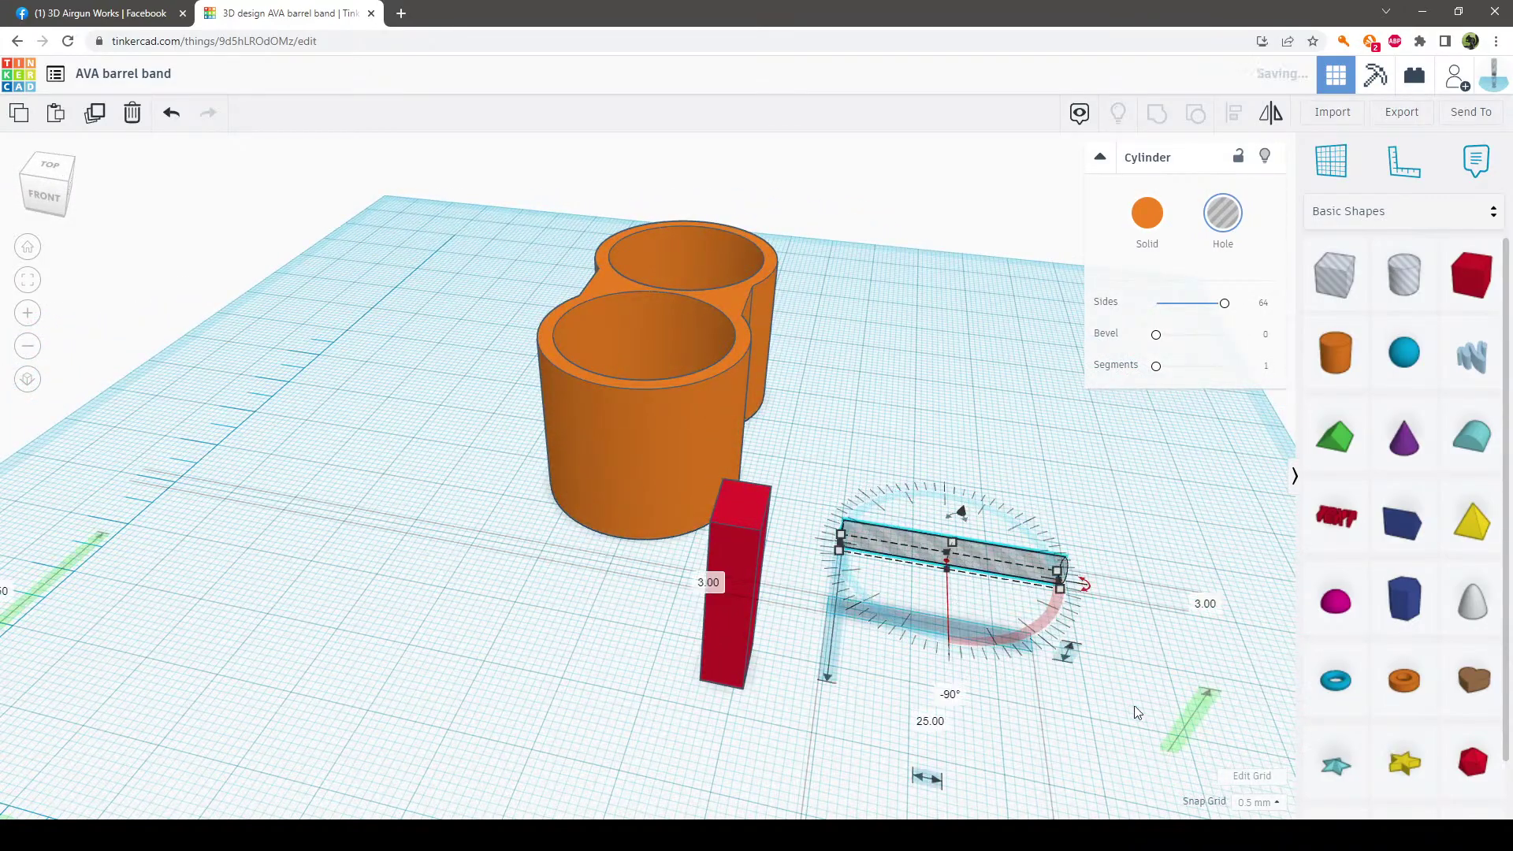
left_click(1022, 713)
Move the hole cylinder into the lower part of the box's 7 mm wide face, 4 mm above the workplane
right_click_drag(1023, 712, 848, 630)
left_click_drag(848, 631, 682, 636)
right_click_drag(919, 601, 780, 591)
scroll(697, 592, "down", 2)
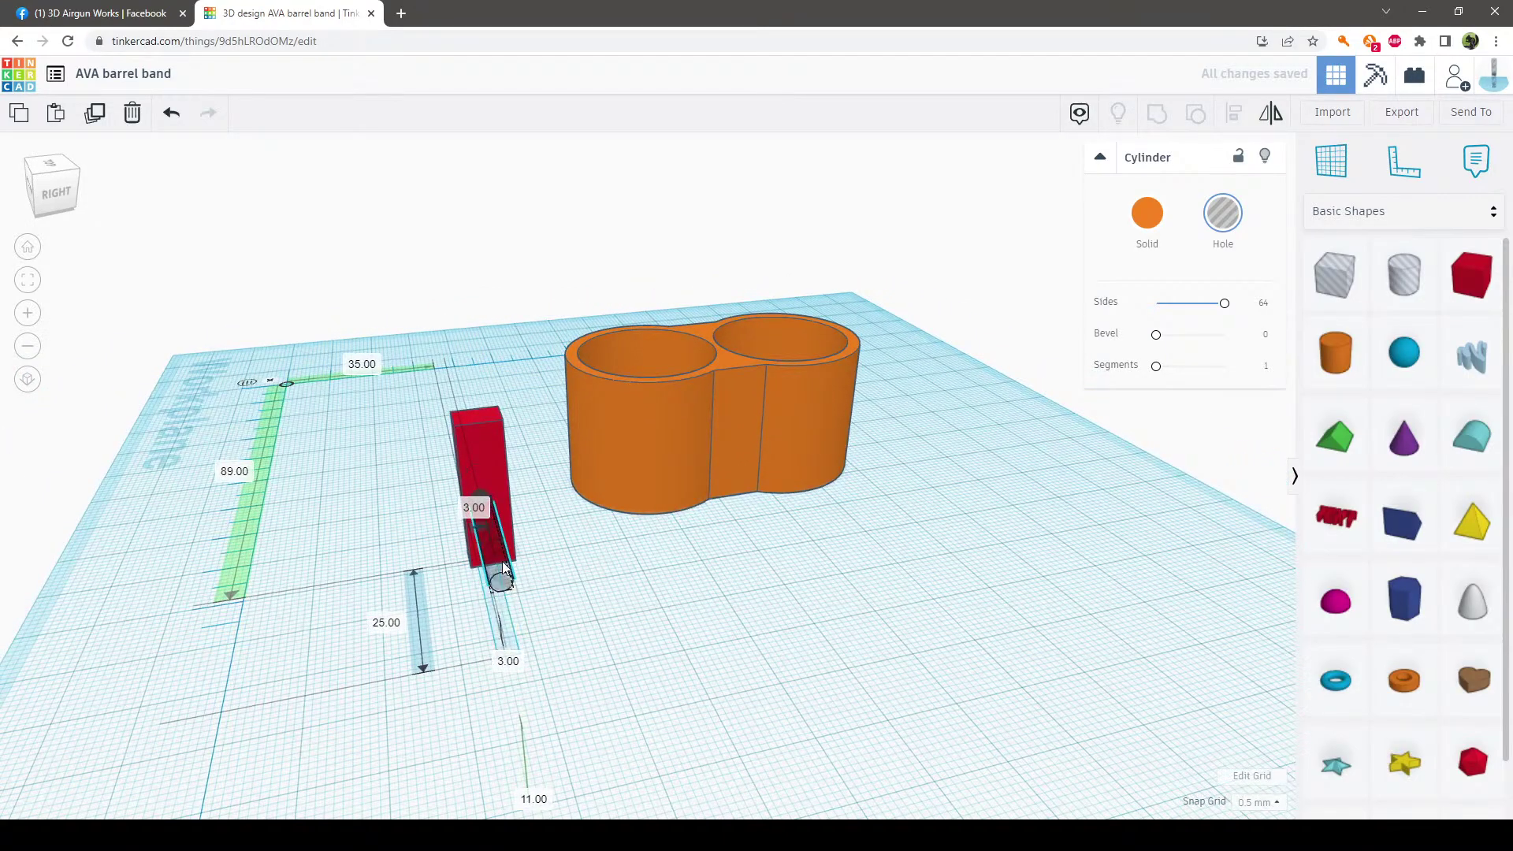
left_click_drag(490, 561, 500, 561)
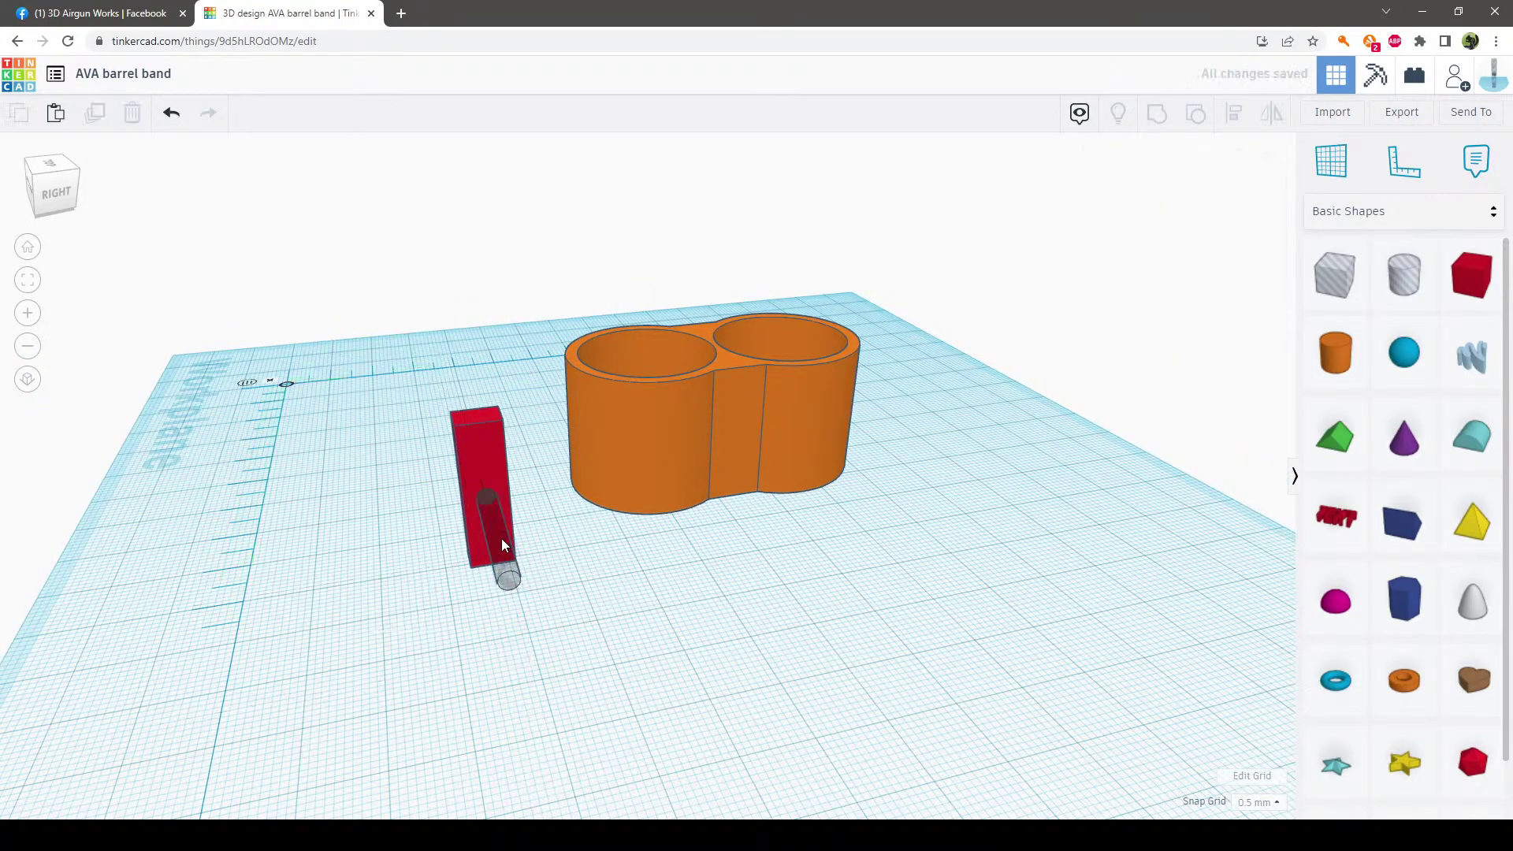
left_click_drag(491, 491, 495, 525)
left_click(531, 588)
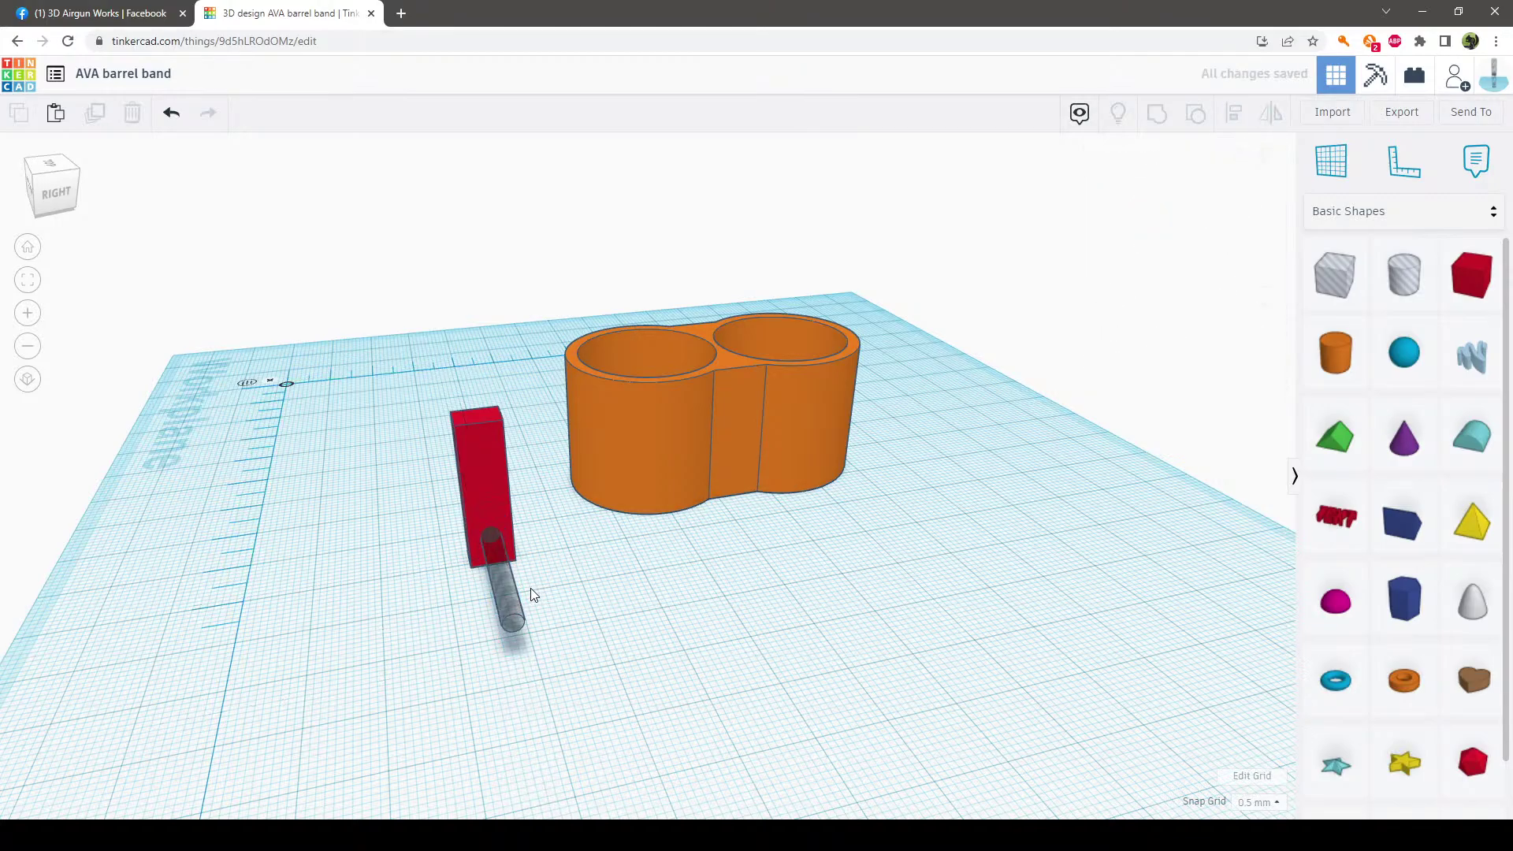
Duplicate the hole cylinder and raise the copy to 18 mm above the workplane, in the upper part of the box
left_click(503, 579)
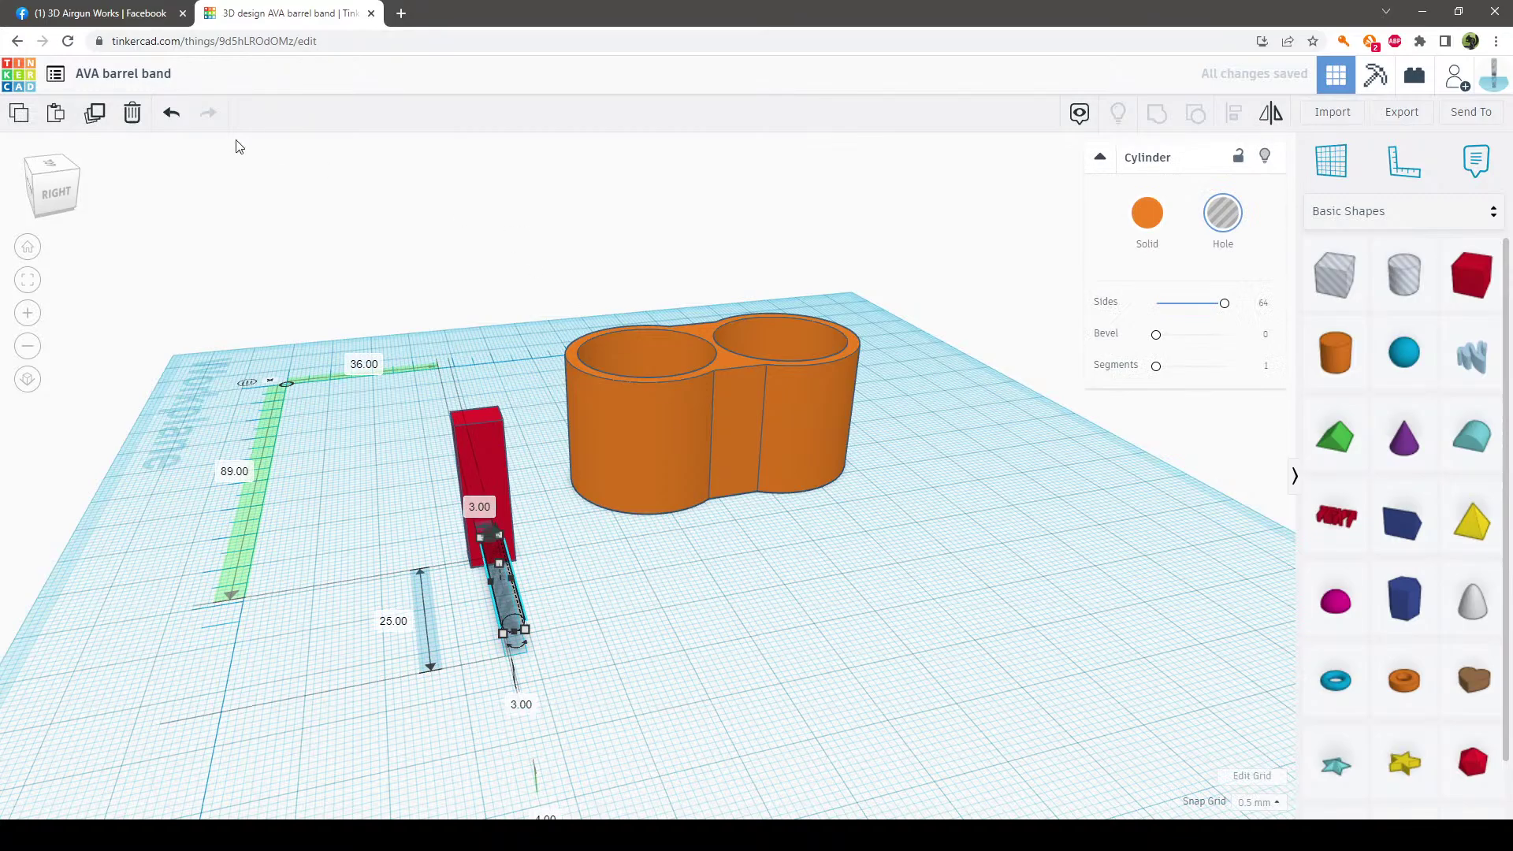
left_click(96, 113)
right_click_drag(595, 559, 580, 525)
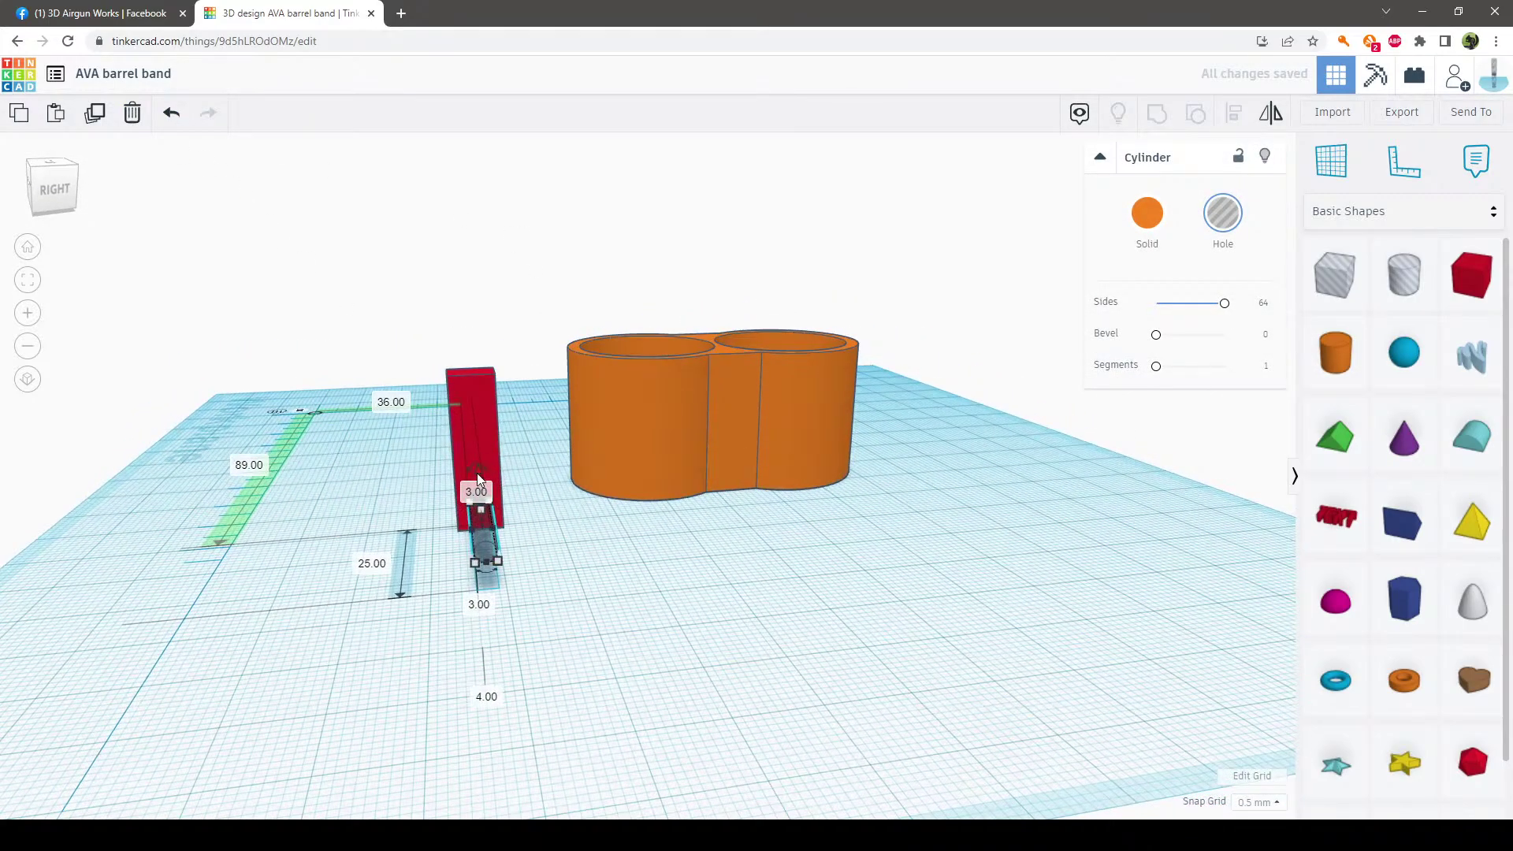
left_click_drag(477, 479, 475, 376)
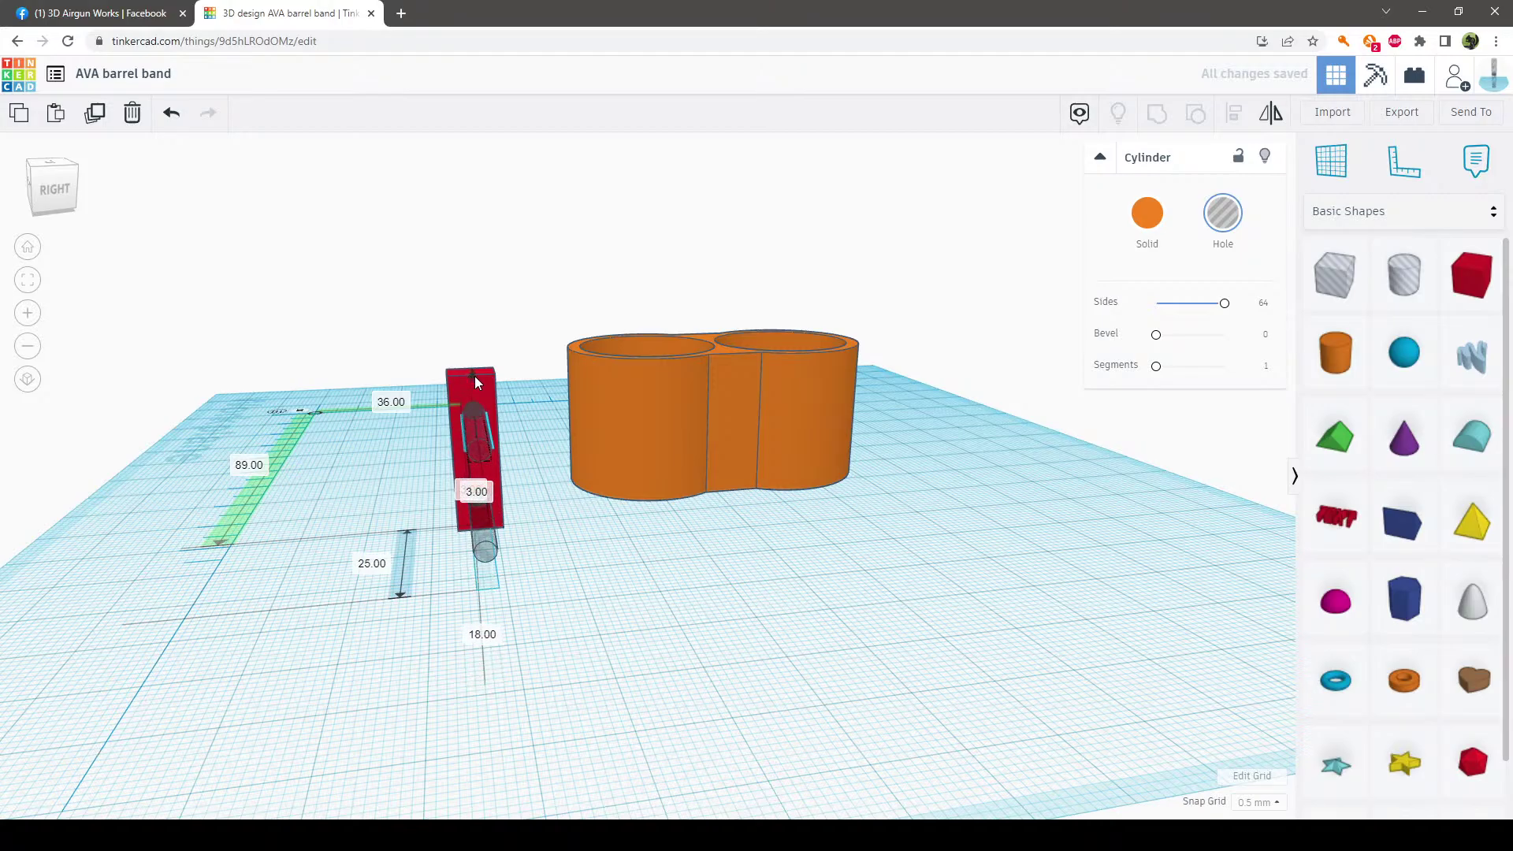
left_click(627, 588)
right_click_drag(627, 588, 670, 620)
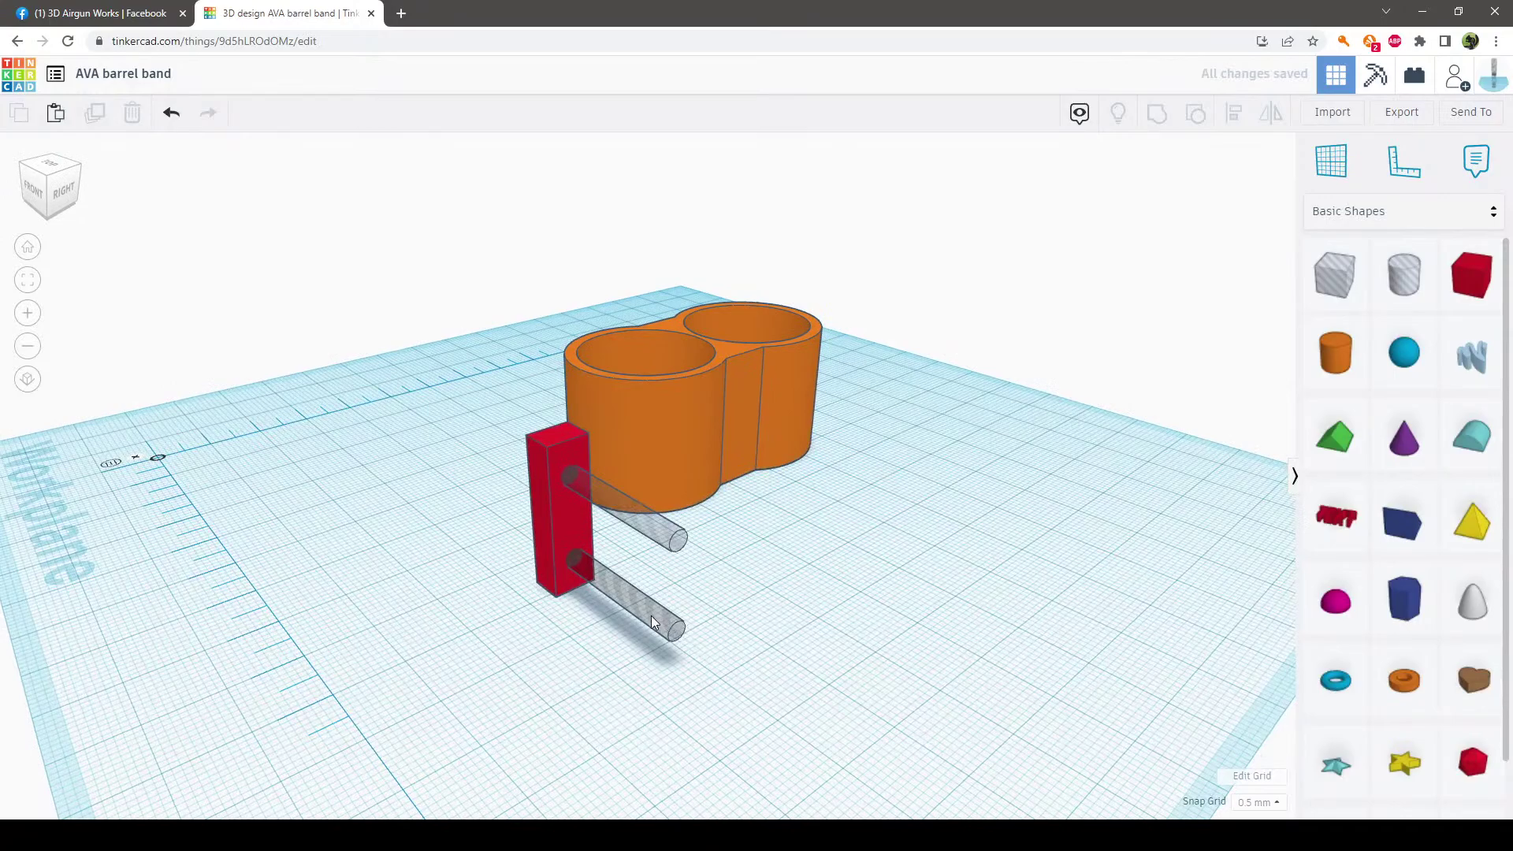
Group the two hole cylinders into one hole shape
left_click(651, 617)
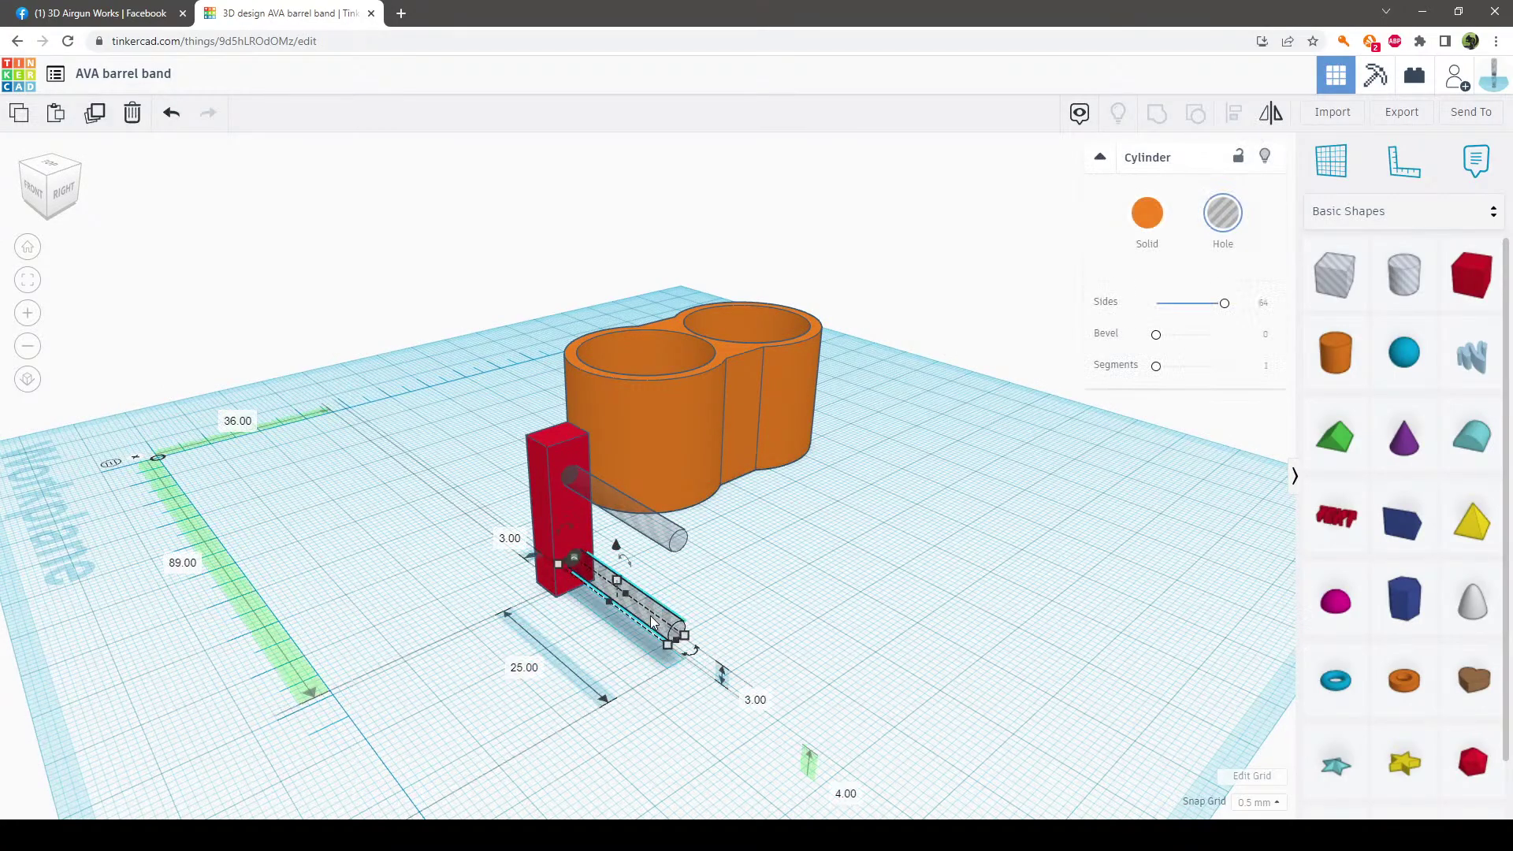
left_click(675, 543, "shift")
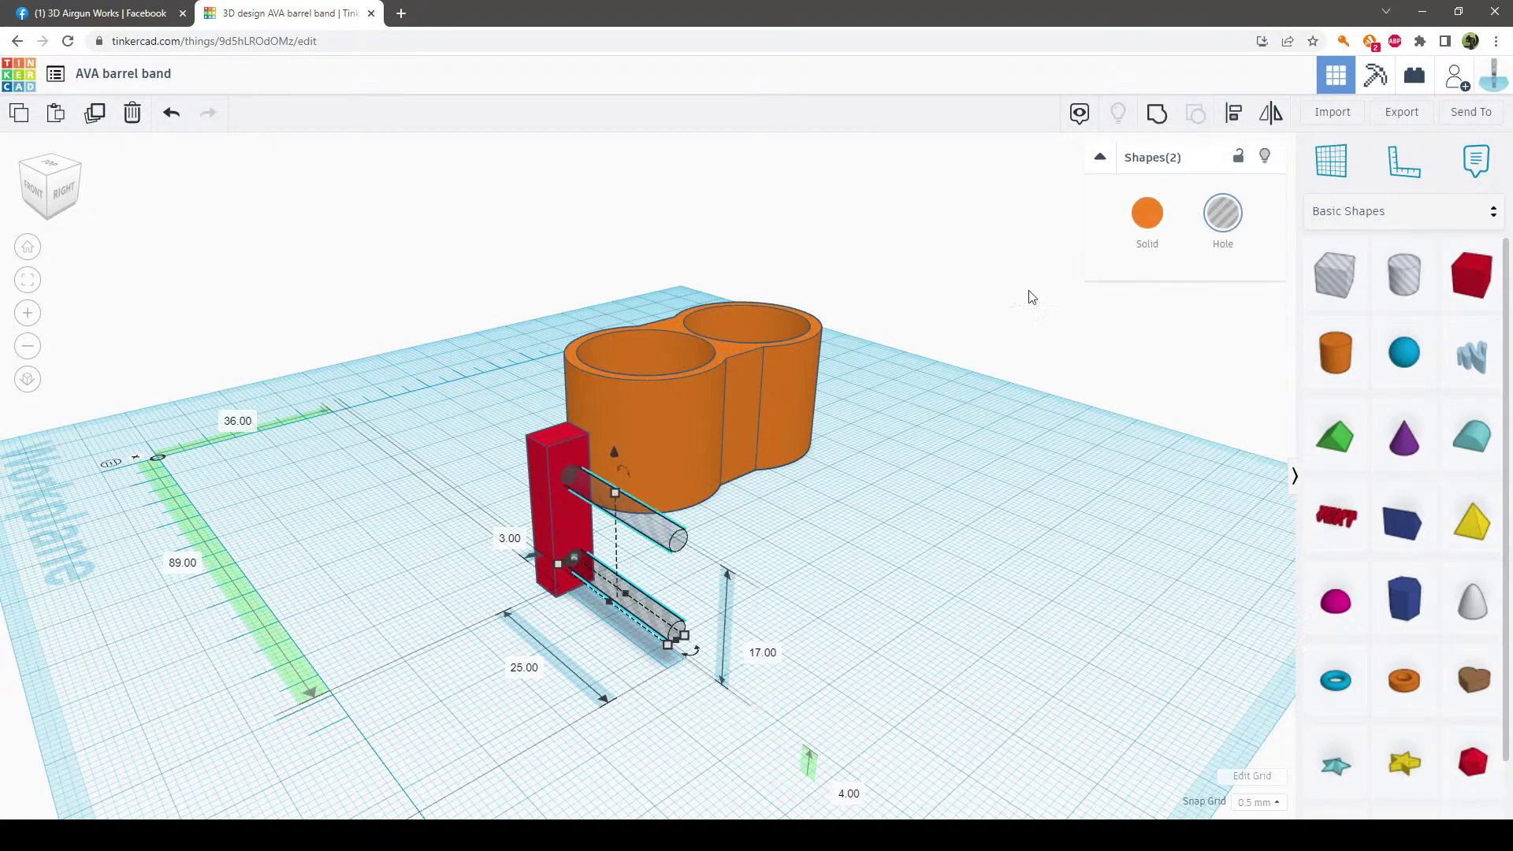
left_click(1157, 125)
scroll(930, 581, "down", 1)
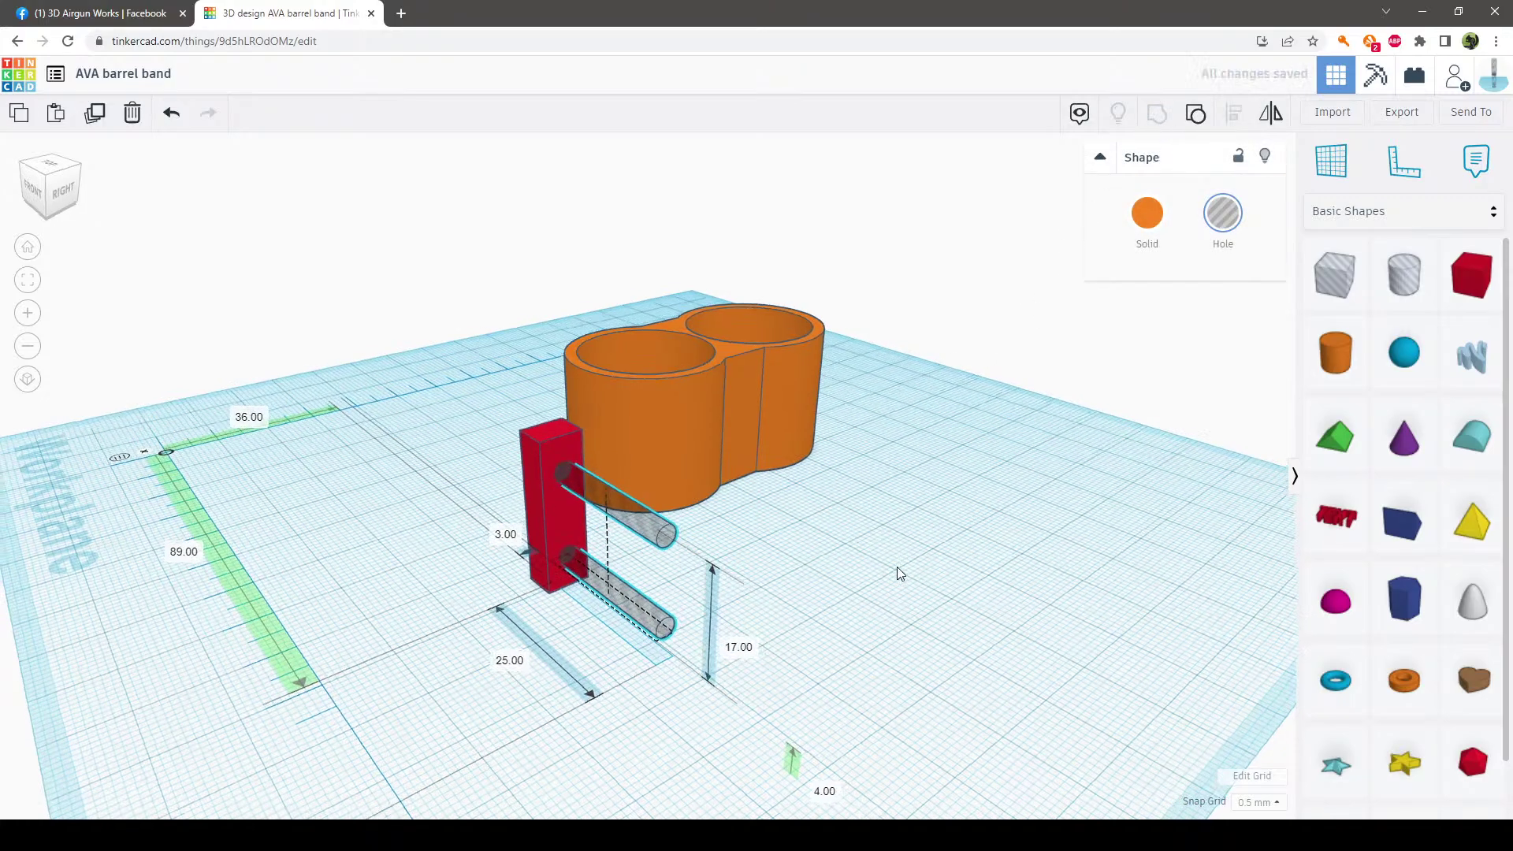
right_click_drag(954, 577, 957, 565)
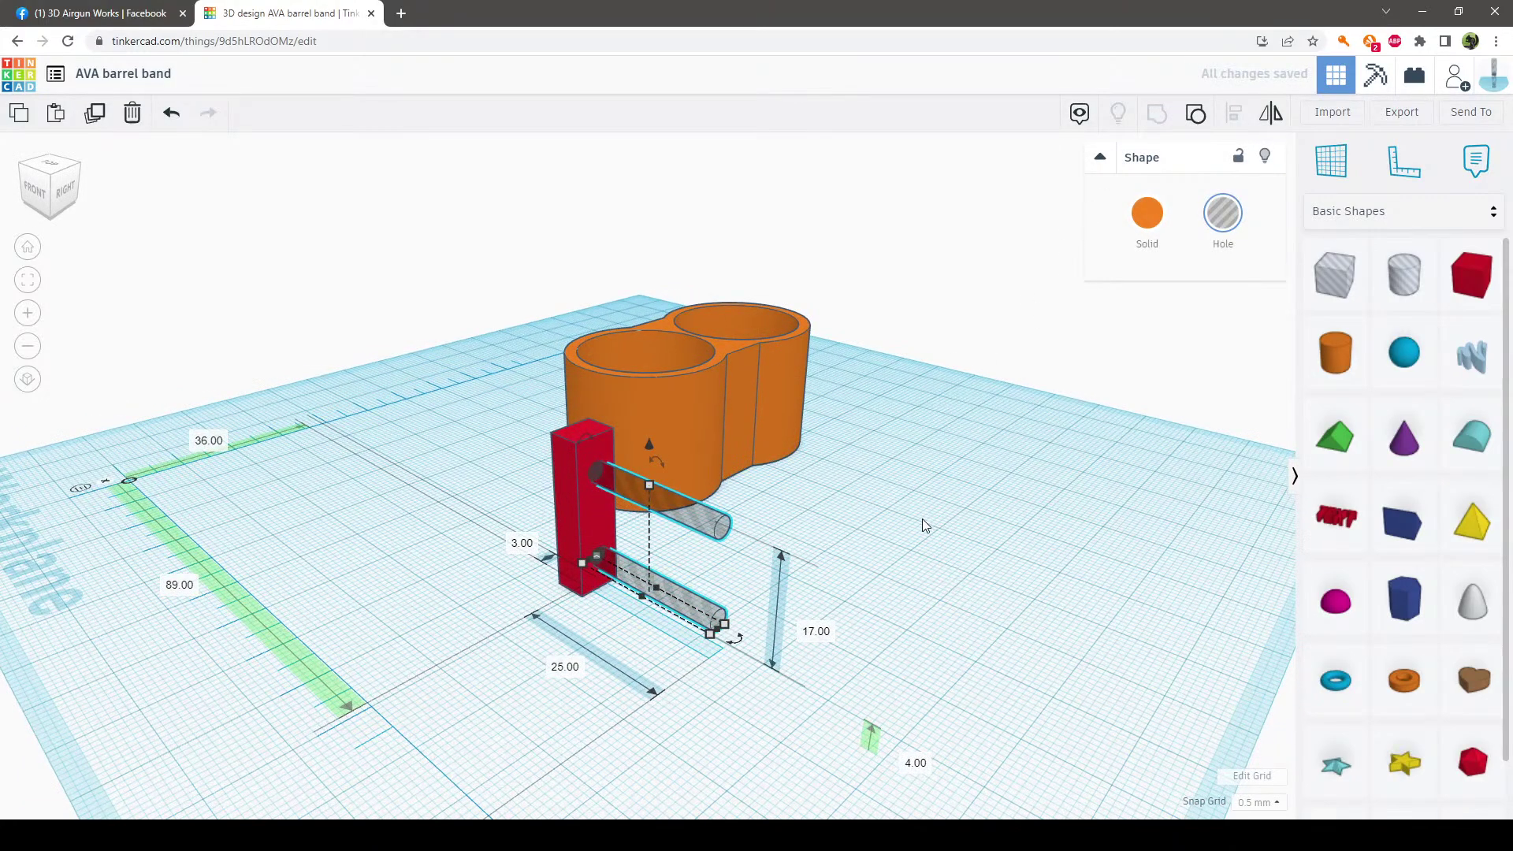
Align the small box and the grouped hole cylinders so they are centred on each other in width and length
mouse_move(709, 636)
right_mouse_down()
mouse_move(750, 706)
mouse_move(848, 707)
mouse_move(688, 651)
right_mouse_up()
left_click(697, 521)
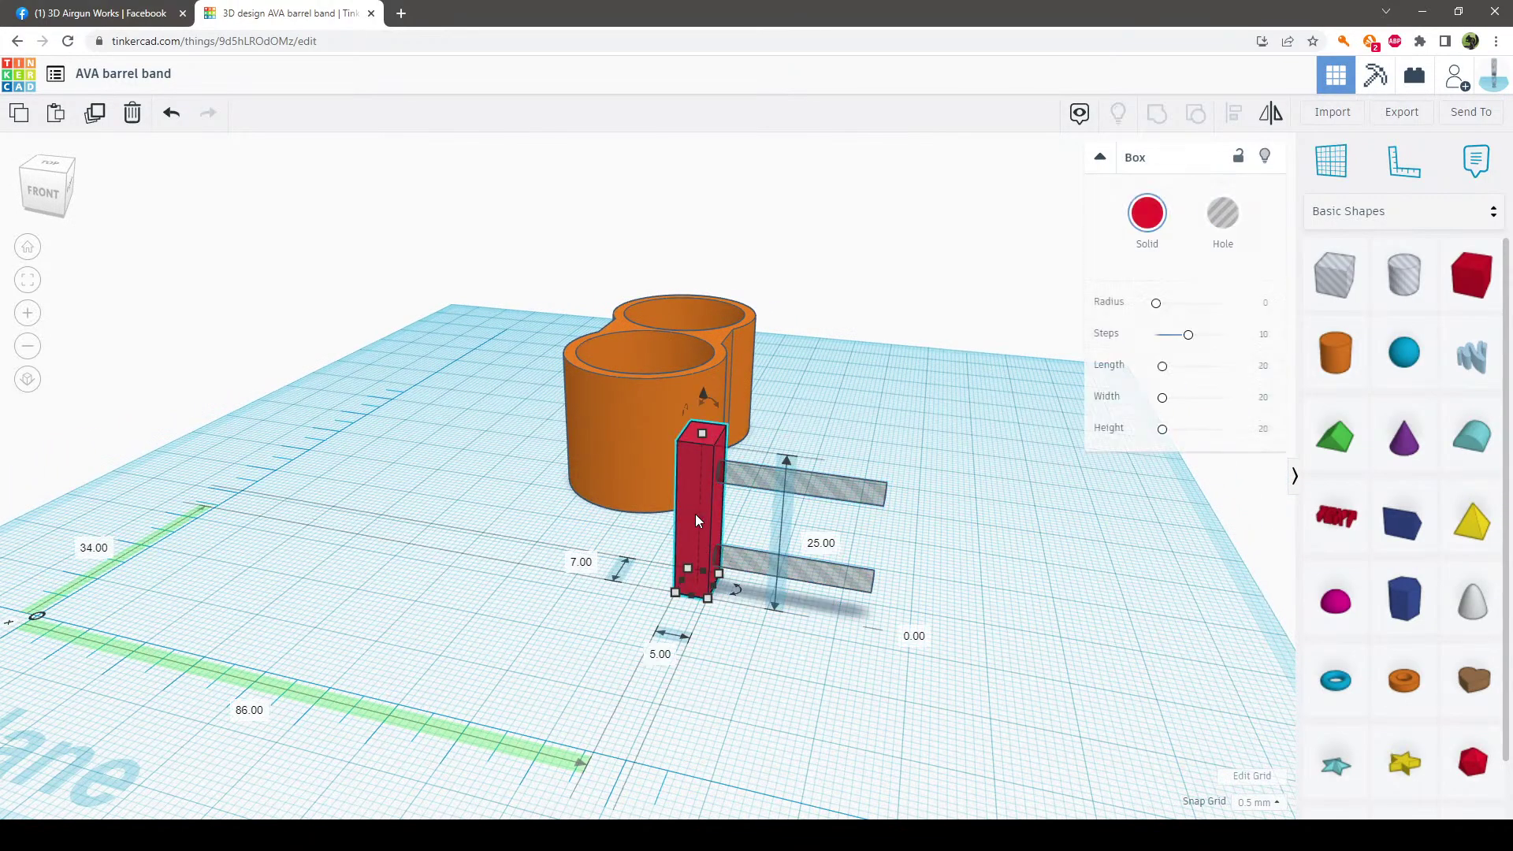
left_click(856, 494, "shift")
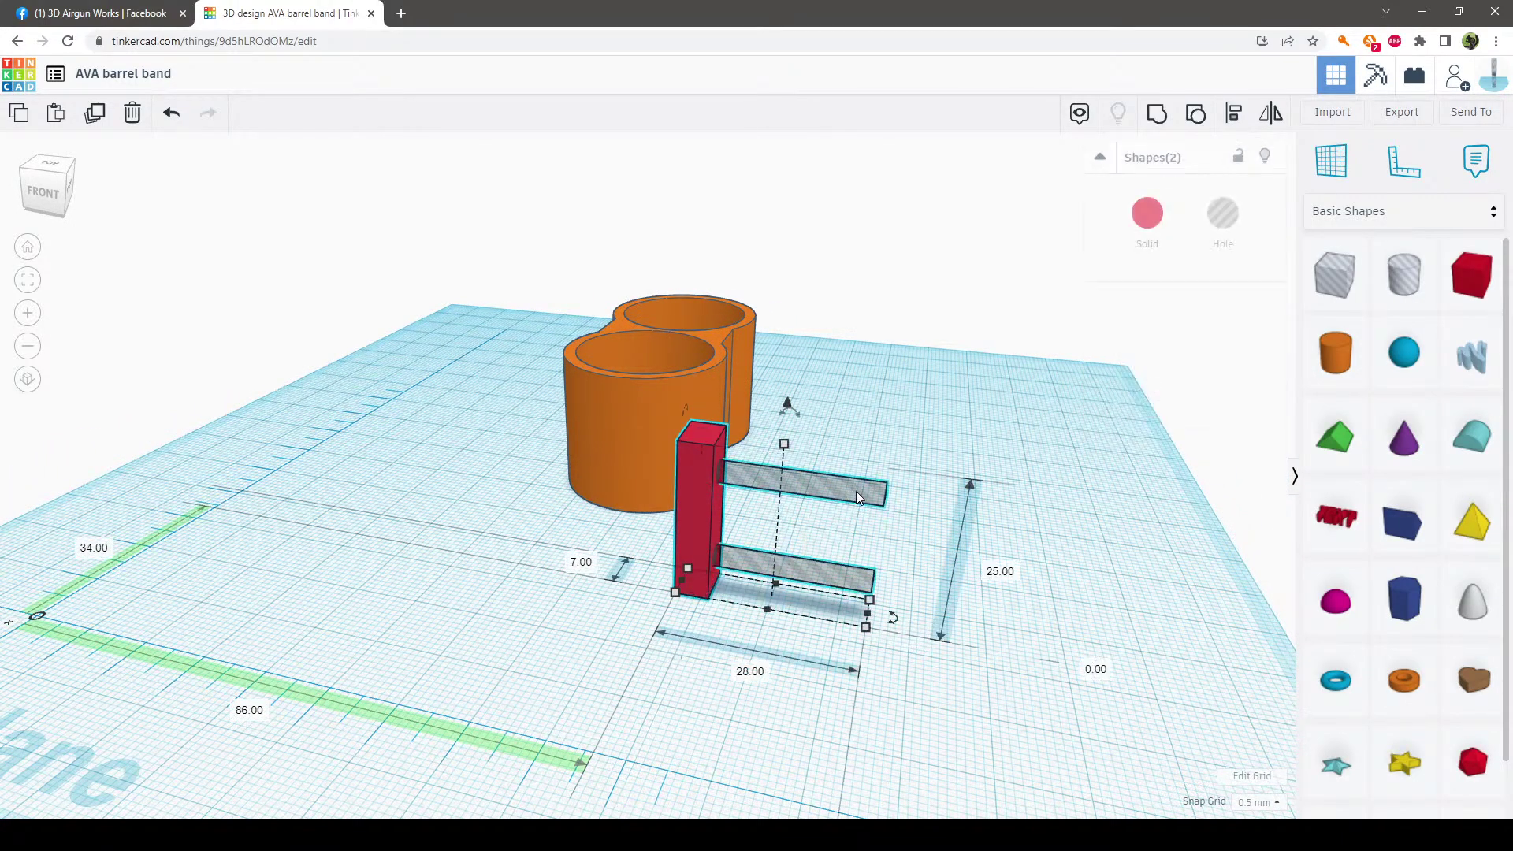
left_click(1236, 112)
left_click(761, 625)
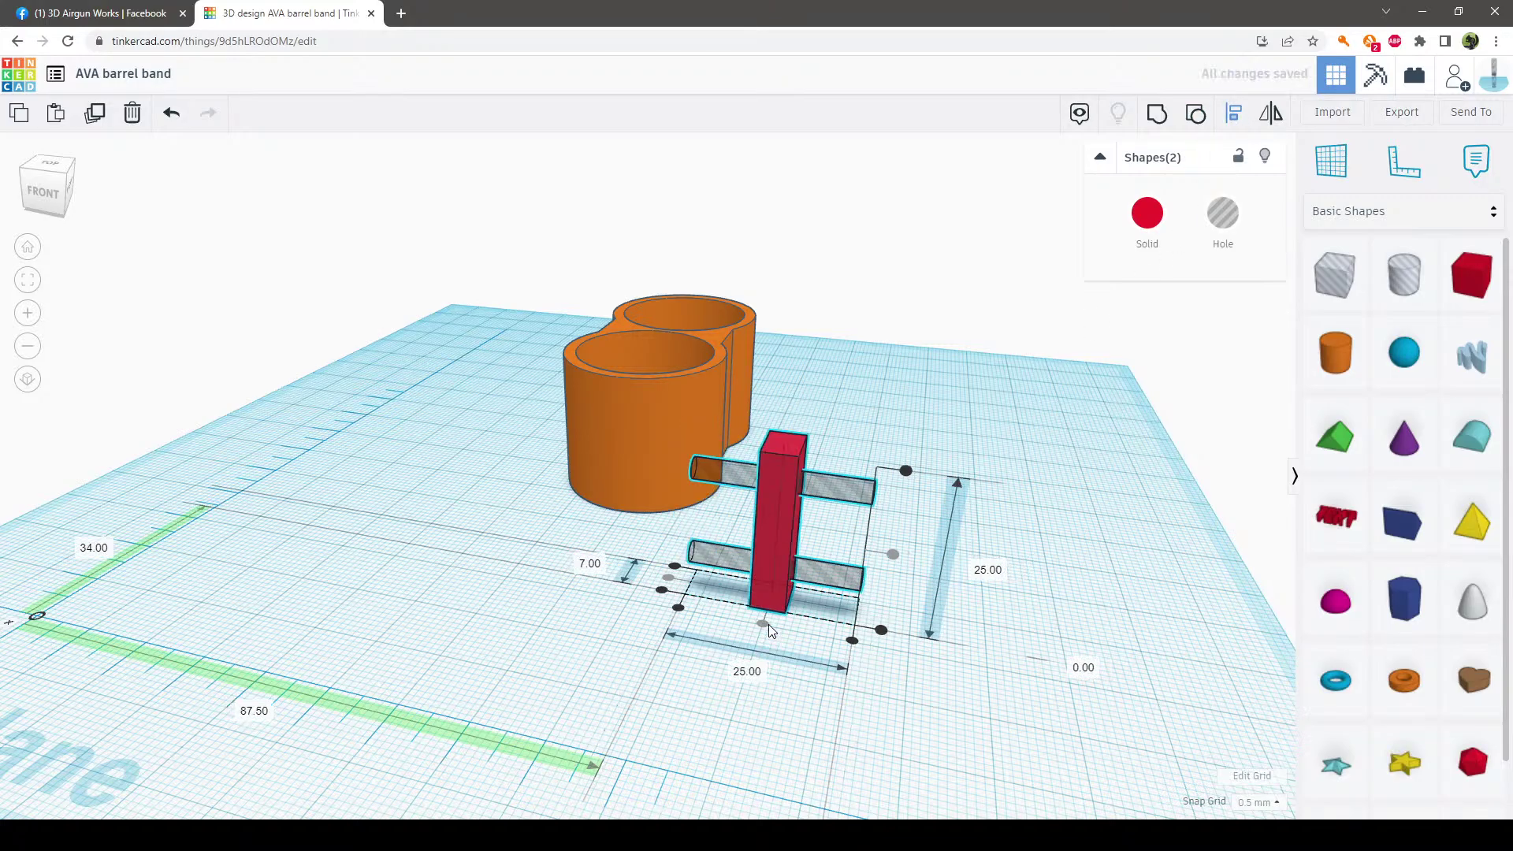
left_click(667, 578)
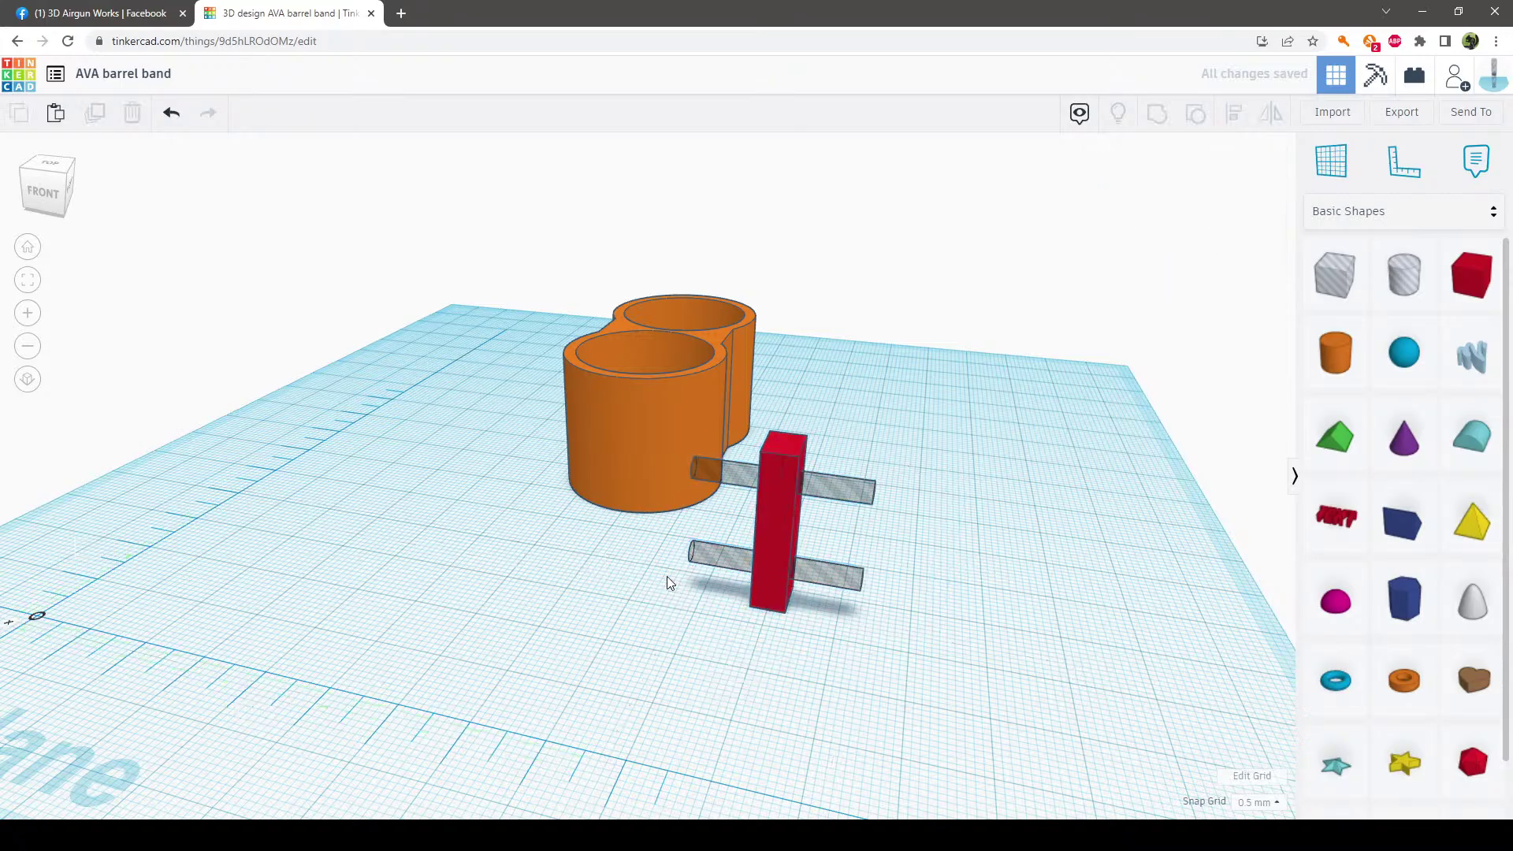
Group the box with the hole cylinders to cut two screw holes through it
right_click_drag(831, 669, 664, 669)
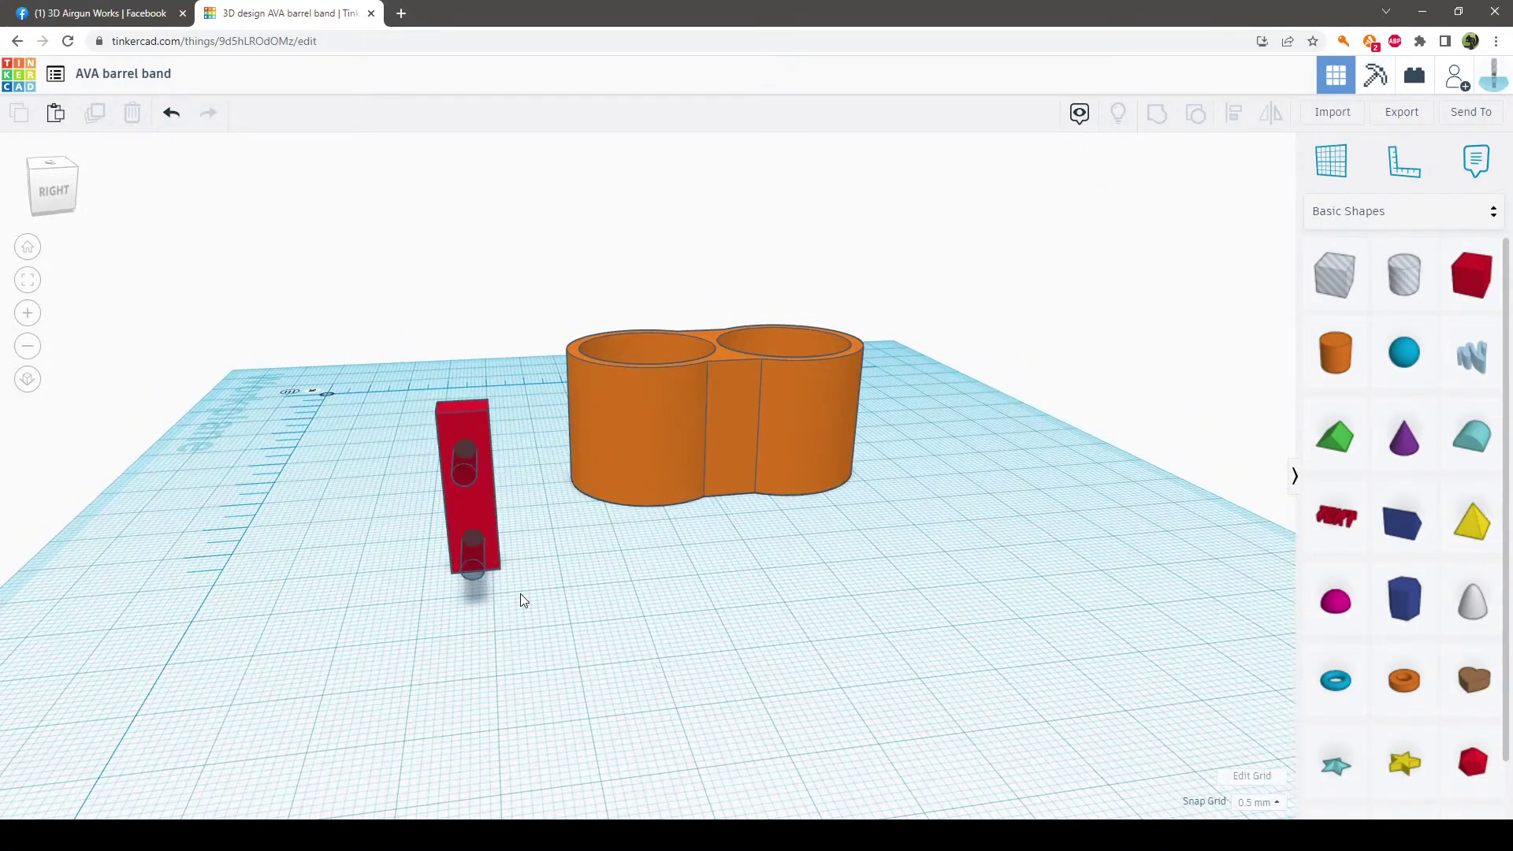
left_click_drag(520, 594, 377, 383)
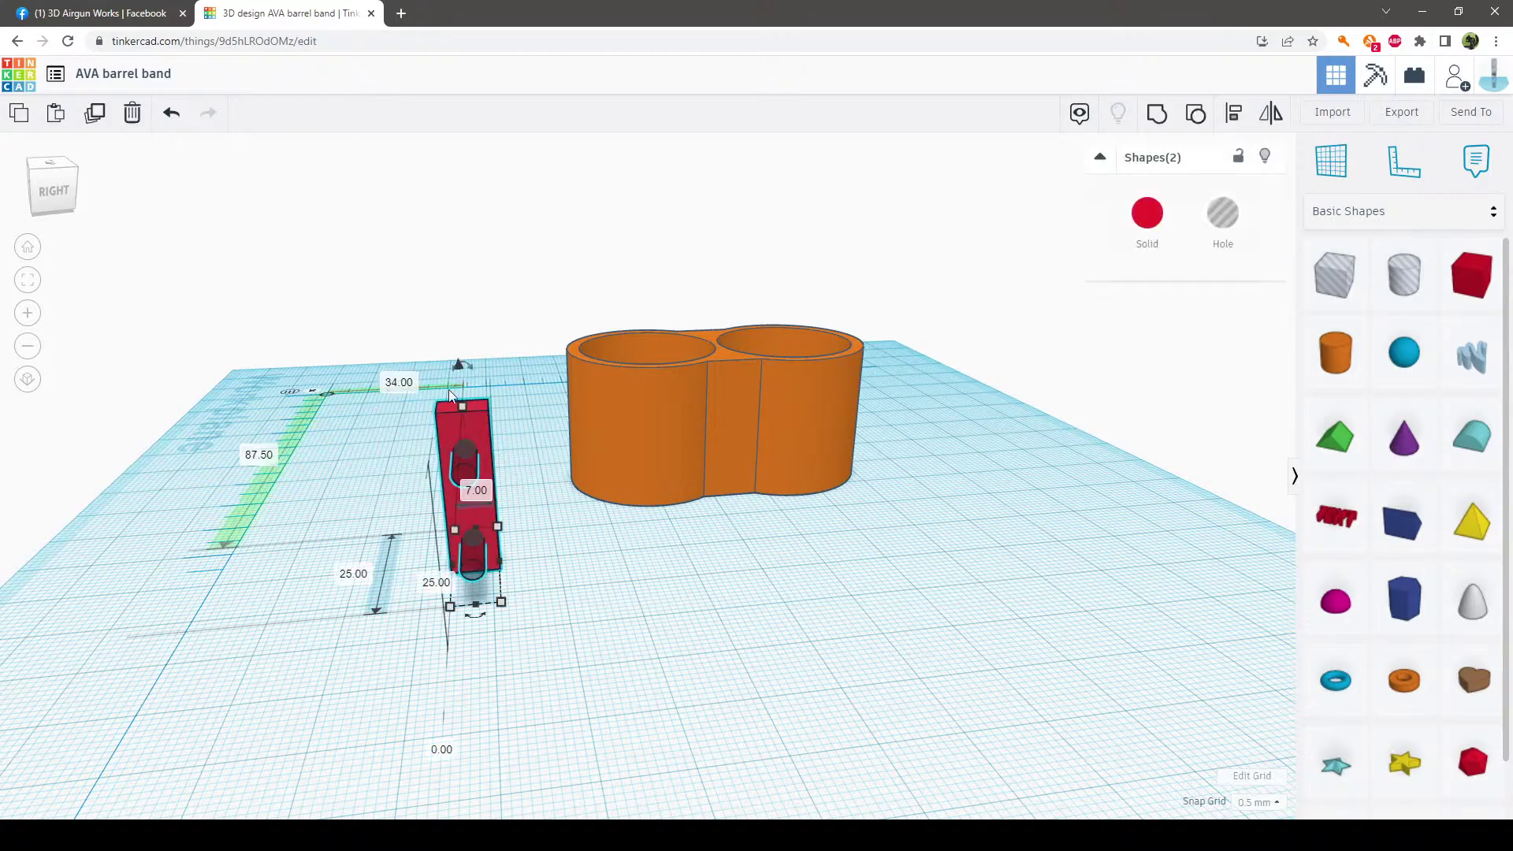
left_click(1158, 114)
left_click(889, 551)
Move the drilled block against the outer wall of the barrel band's front ring
right_click_drag(889, 551, 1159, 622)
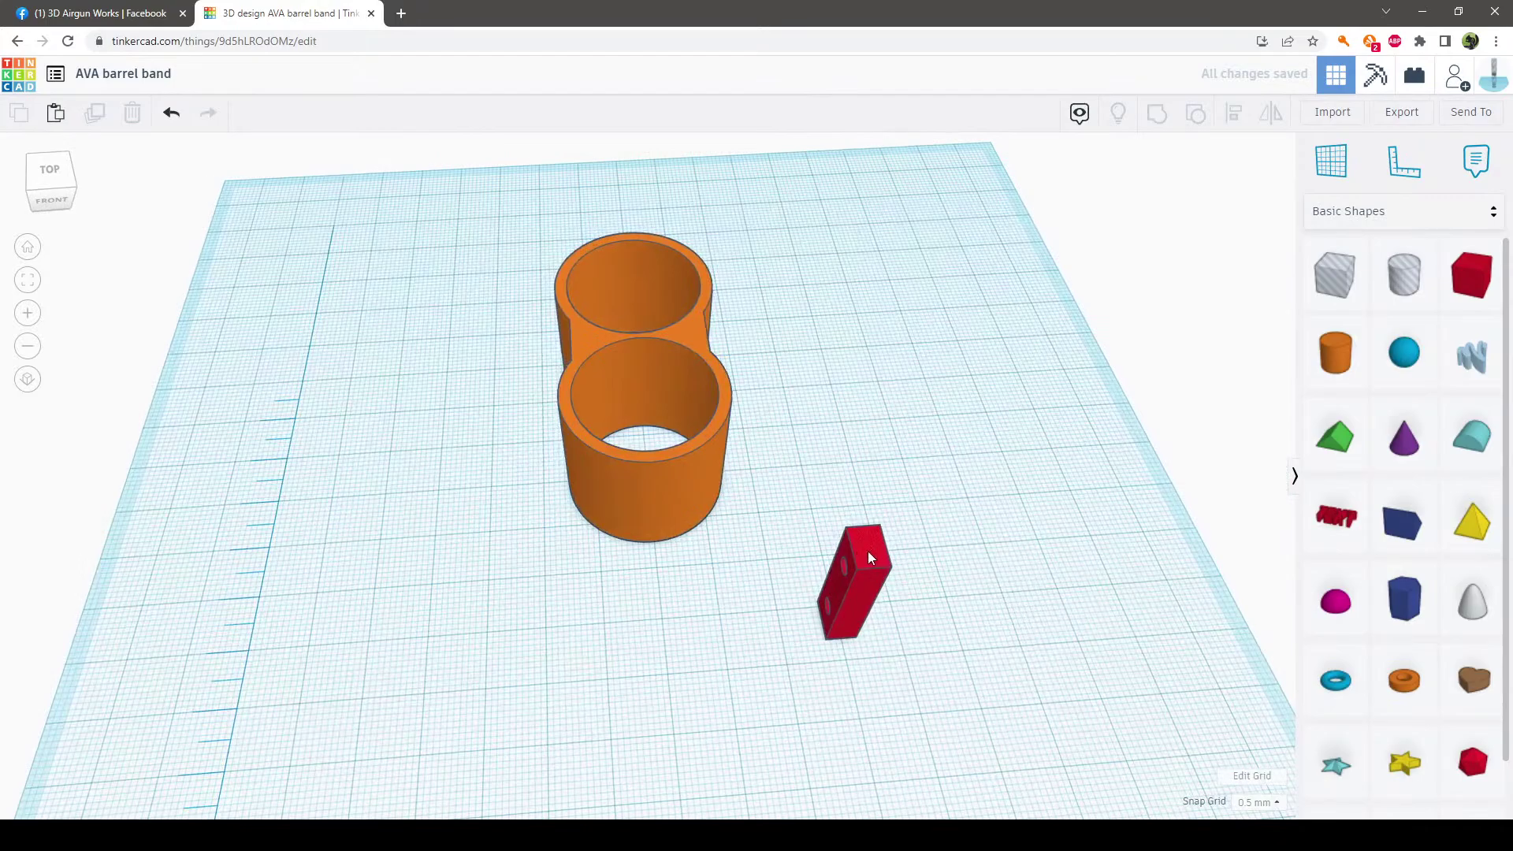
left_click_drag(868, 551, 658, 489)
right_click_drag(780, 623, 799, 651)
left_click(796, 690)
Align the drilled block with the barrel band so it is centred across the band's width
left_click_drag(754, 666, 511, 171)
left_click(1235, 115)
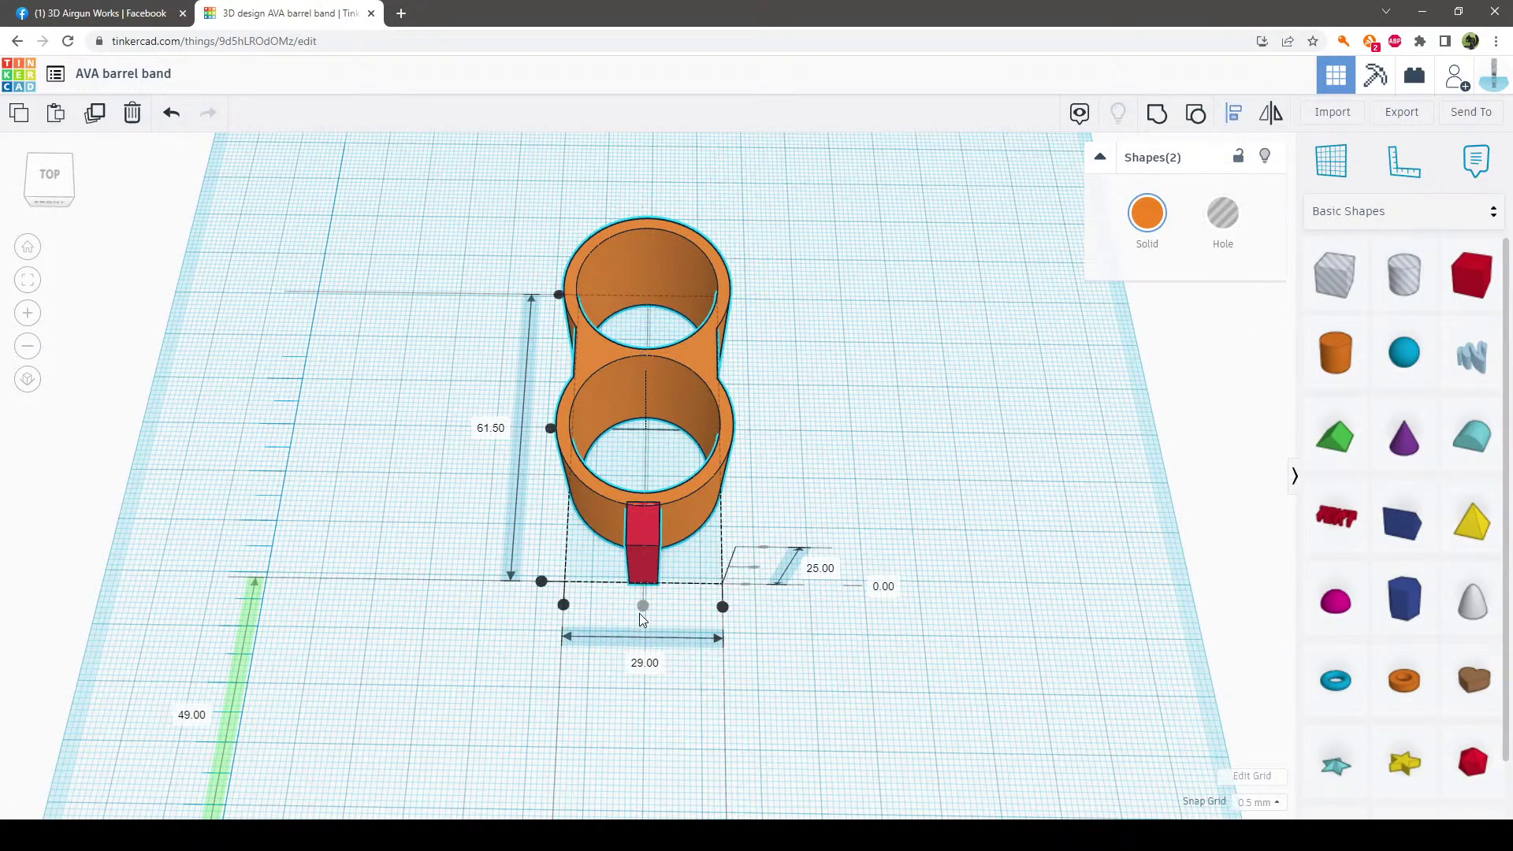
right_click_drag(868, 700, 873, 553)
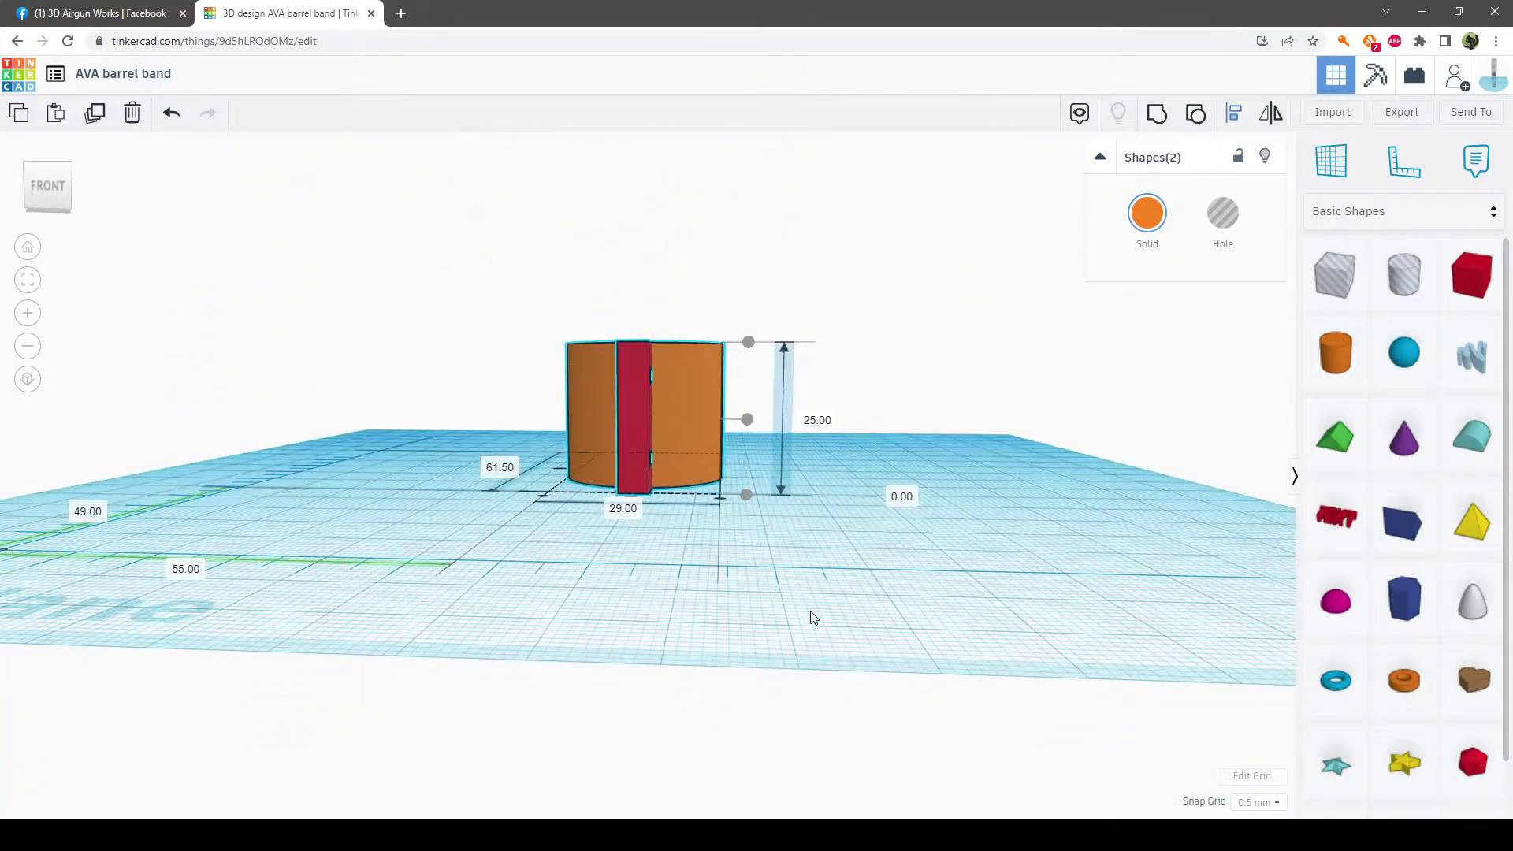
right_click_drag(812, 618, 812, 716)
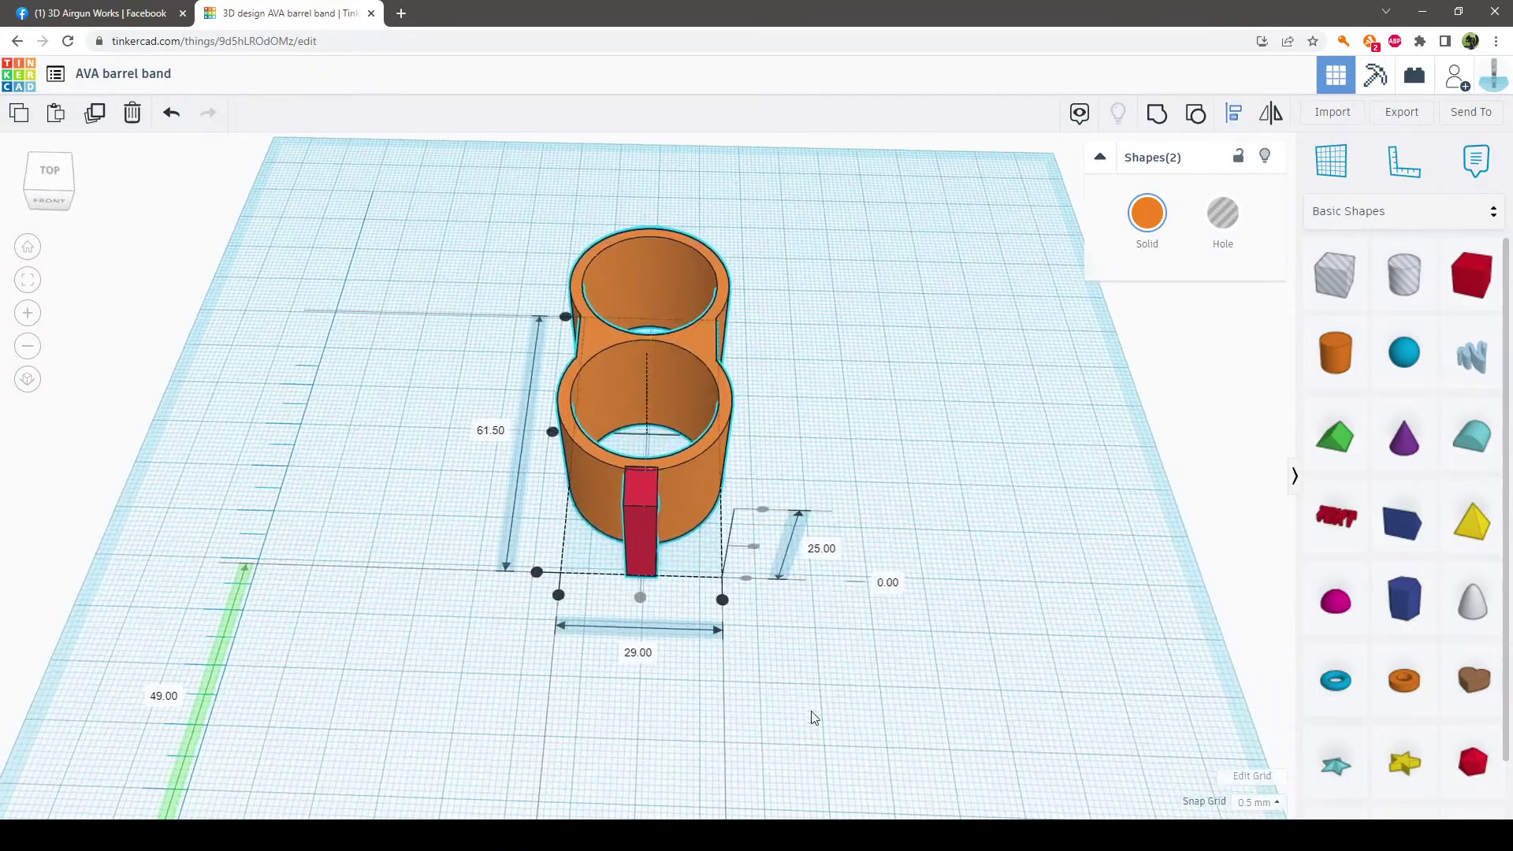
Group the drilled block with the barrel band into one solid shape
left_click(820, 681)
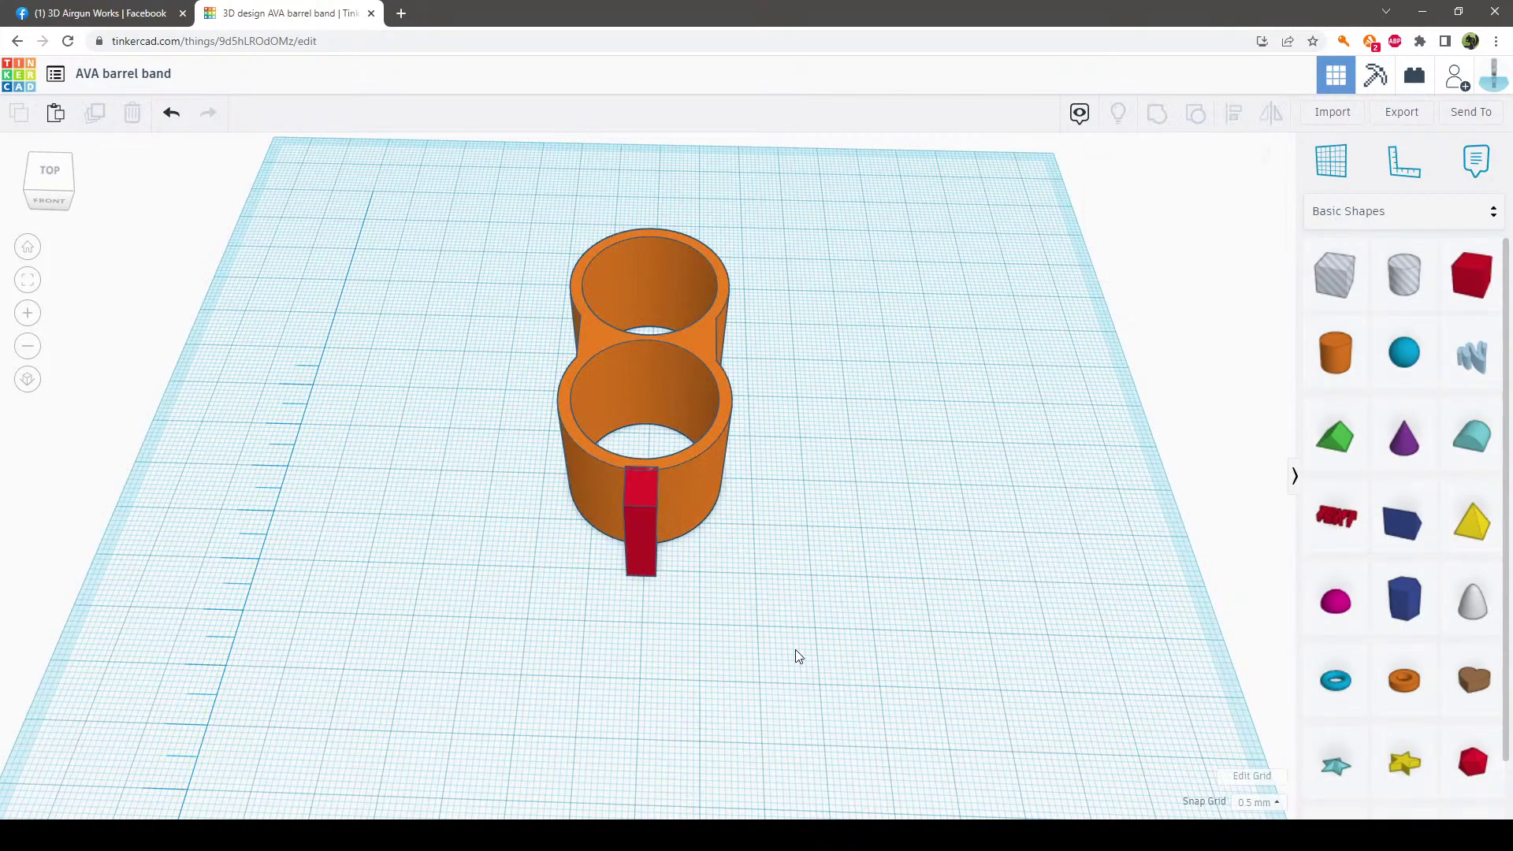
left_click_drag(798, 654, 517, 241)
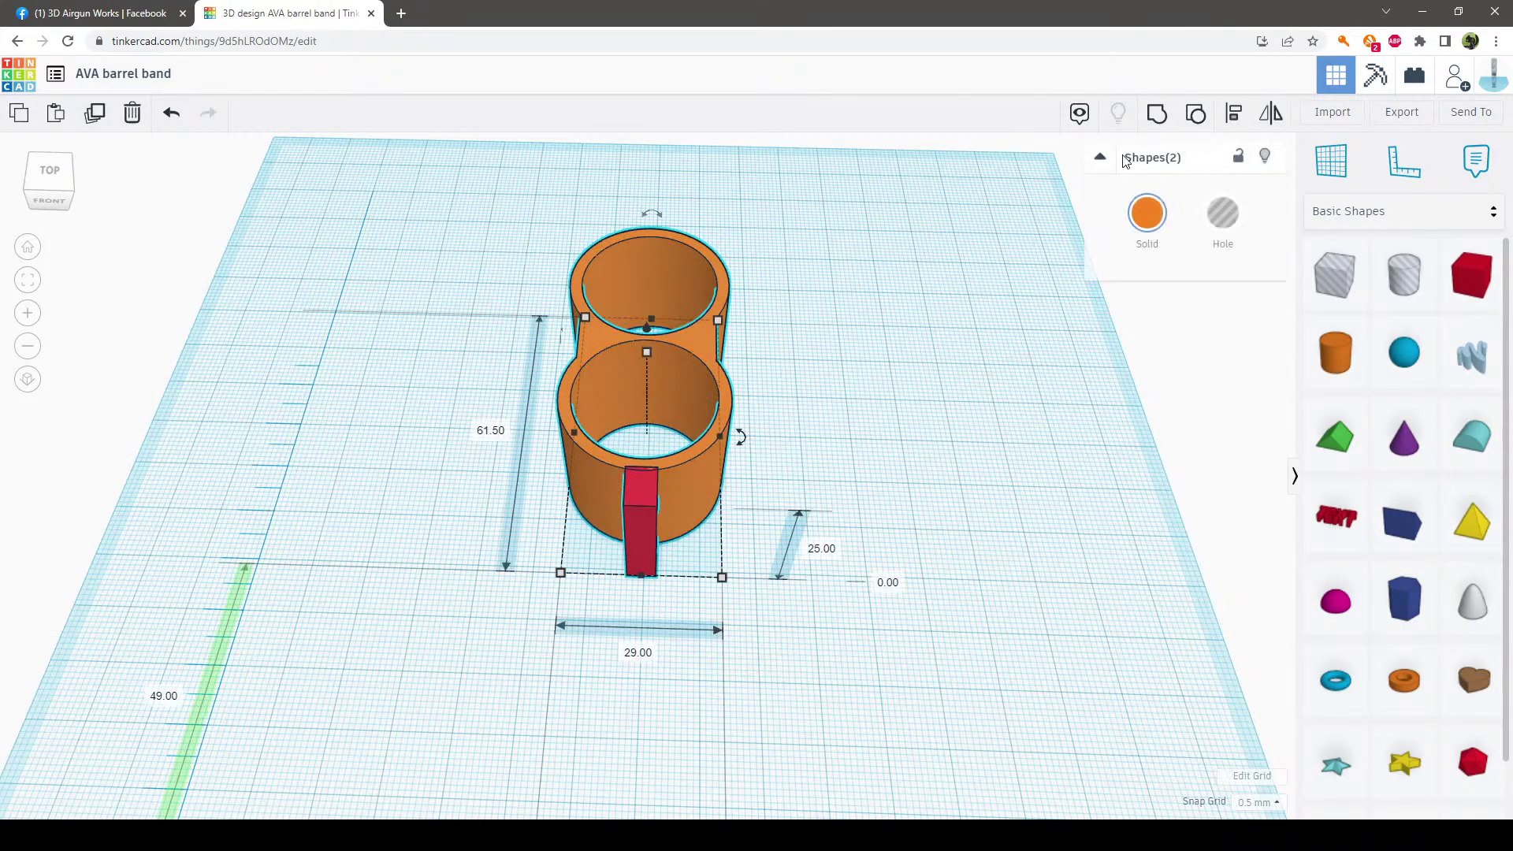
left_click(1157, 117)
right_click_drag(947, 470, 961, 597)
left_click(961, 597)
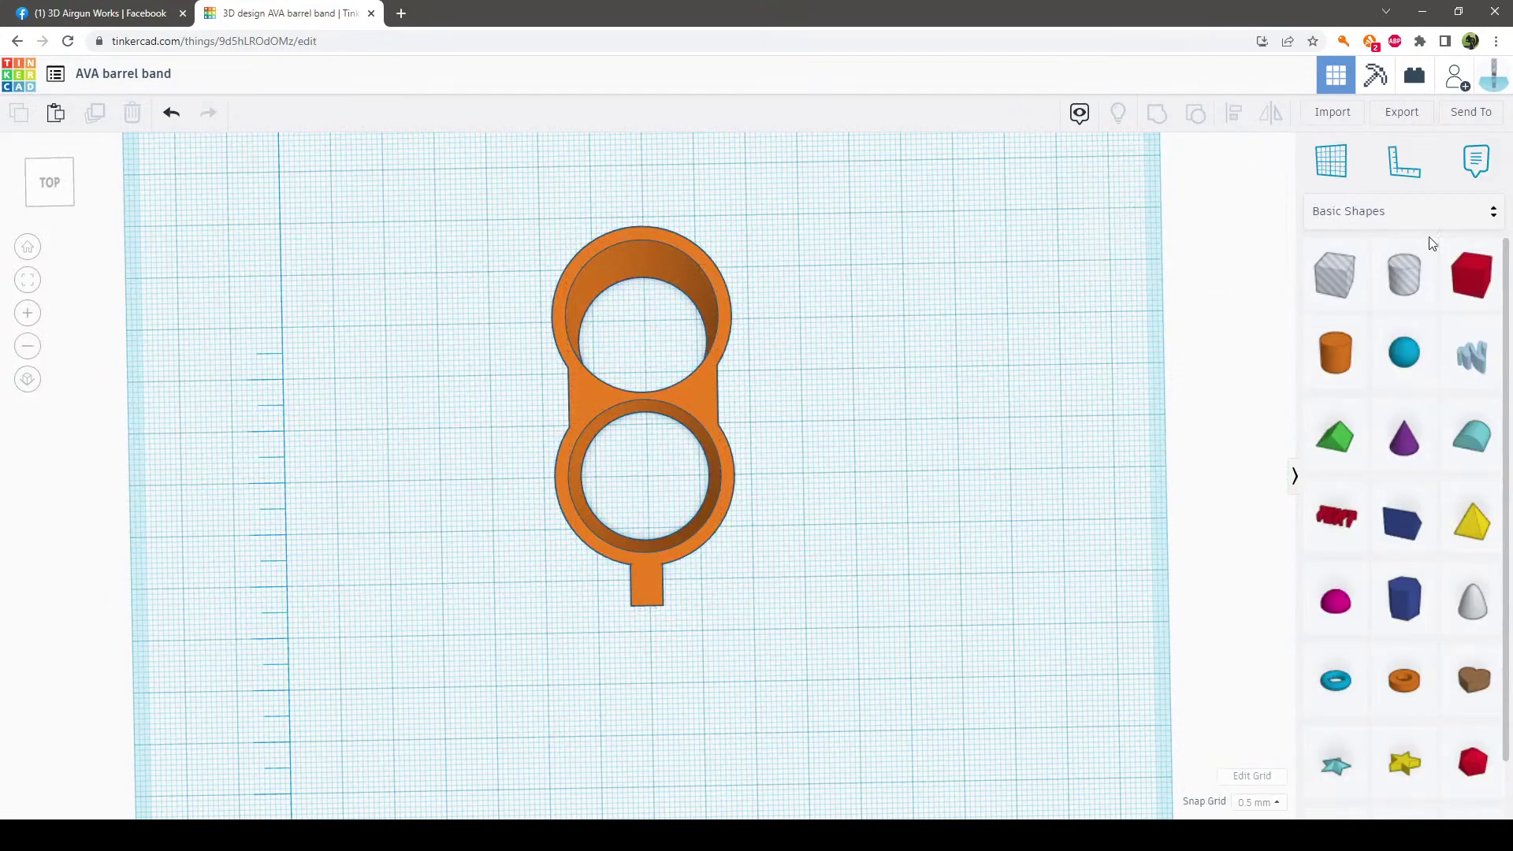
Add a box hole beside the barrel band and make it 1 mm wide and 25 mm high
left_click_drag(1335, 275, 911, 428)
left_click(911, 555)
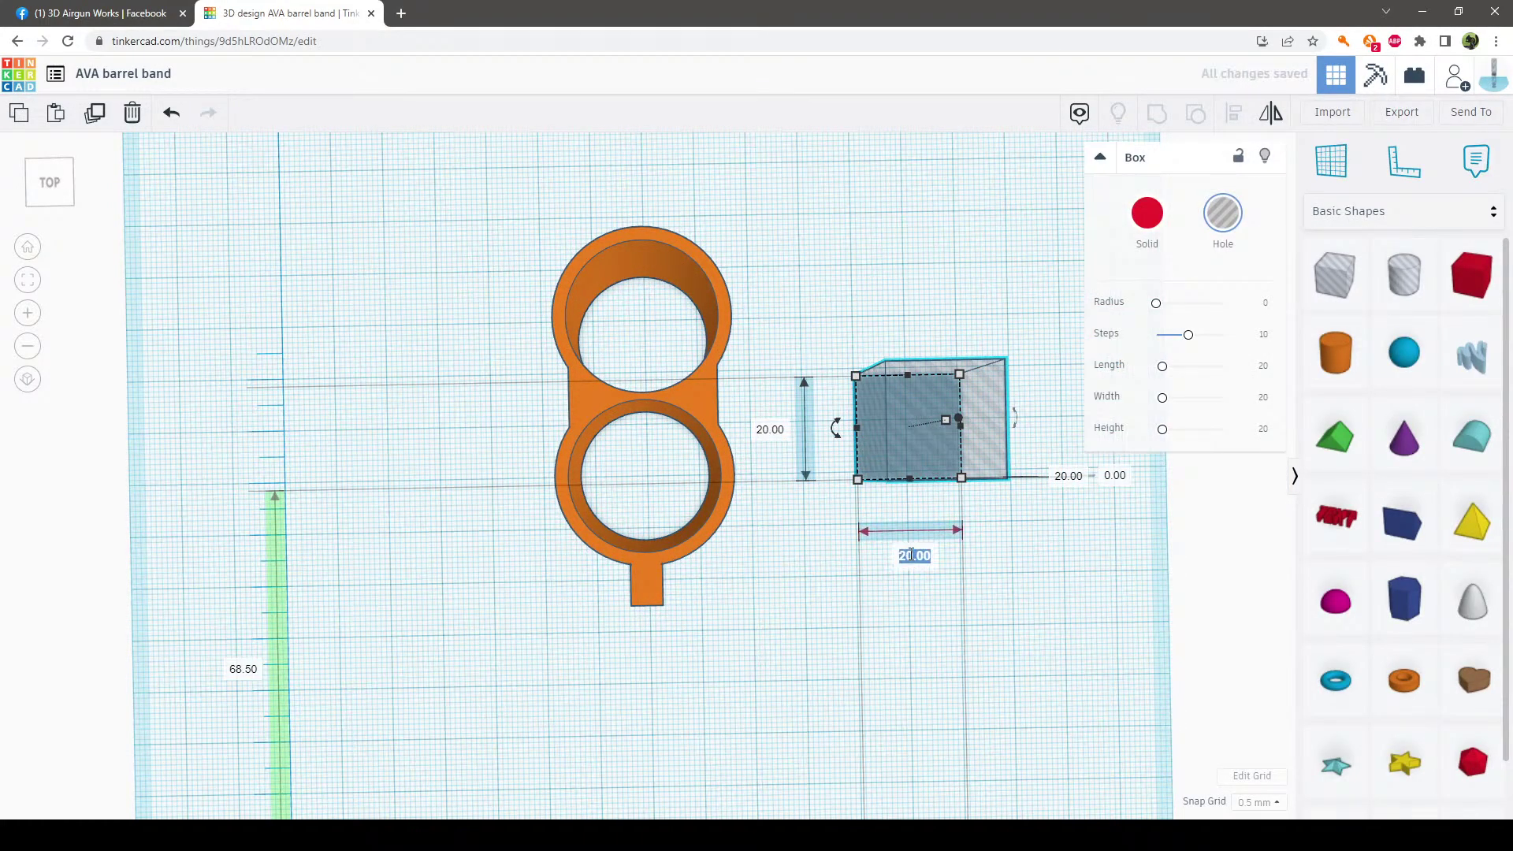
type("1")
key("Tab")
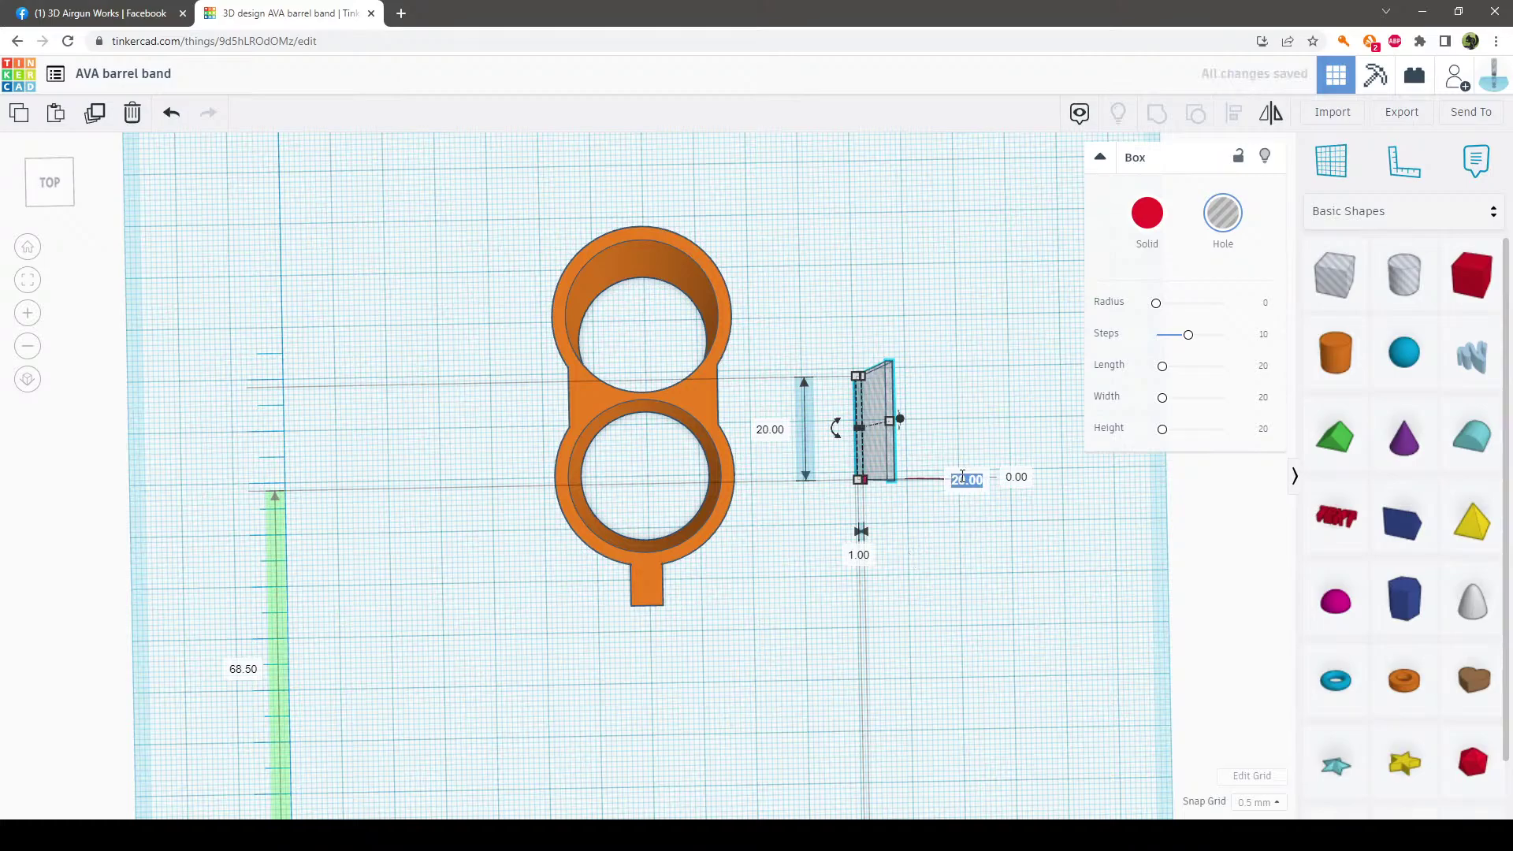
type("25")
left_click(980, 557)
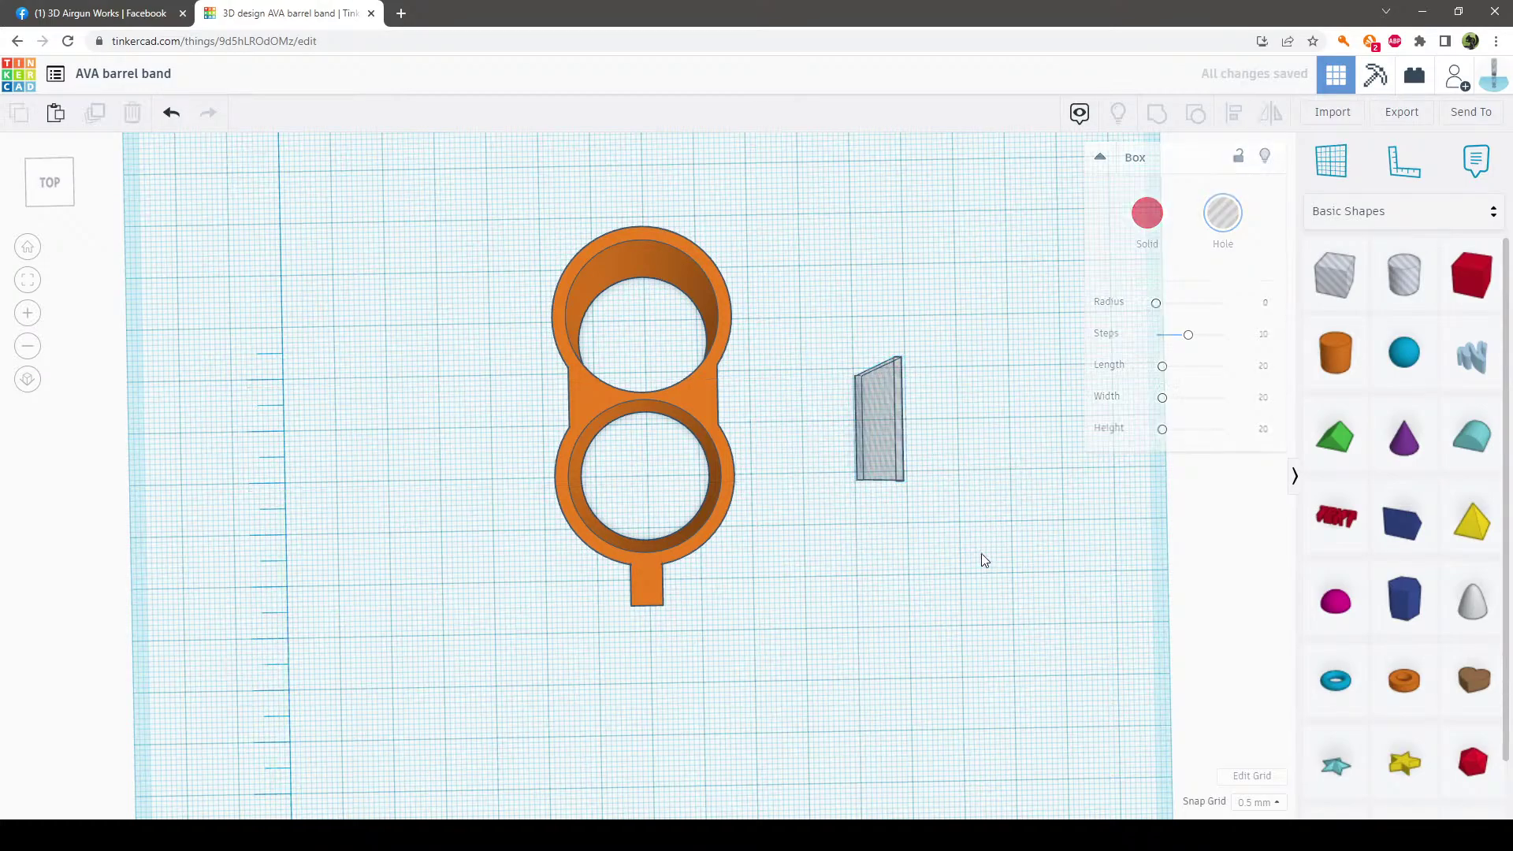
Move the thin box hole through the clamp block and front ring wall, and align it centrally across the band's width
right_click_drag(980, 557, 897, 437)
left_click_drag(897, 437, 649, 602)
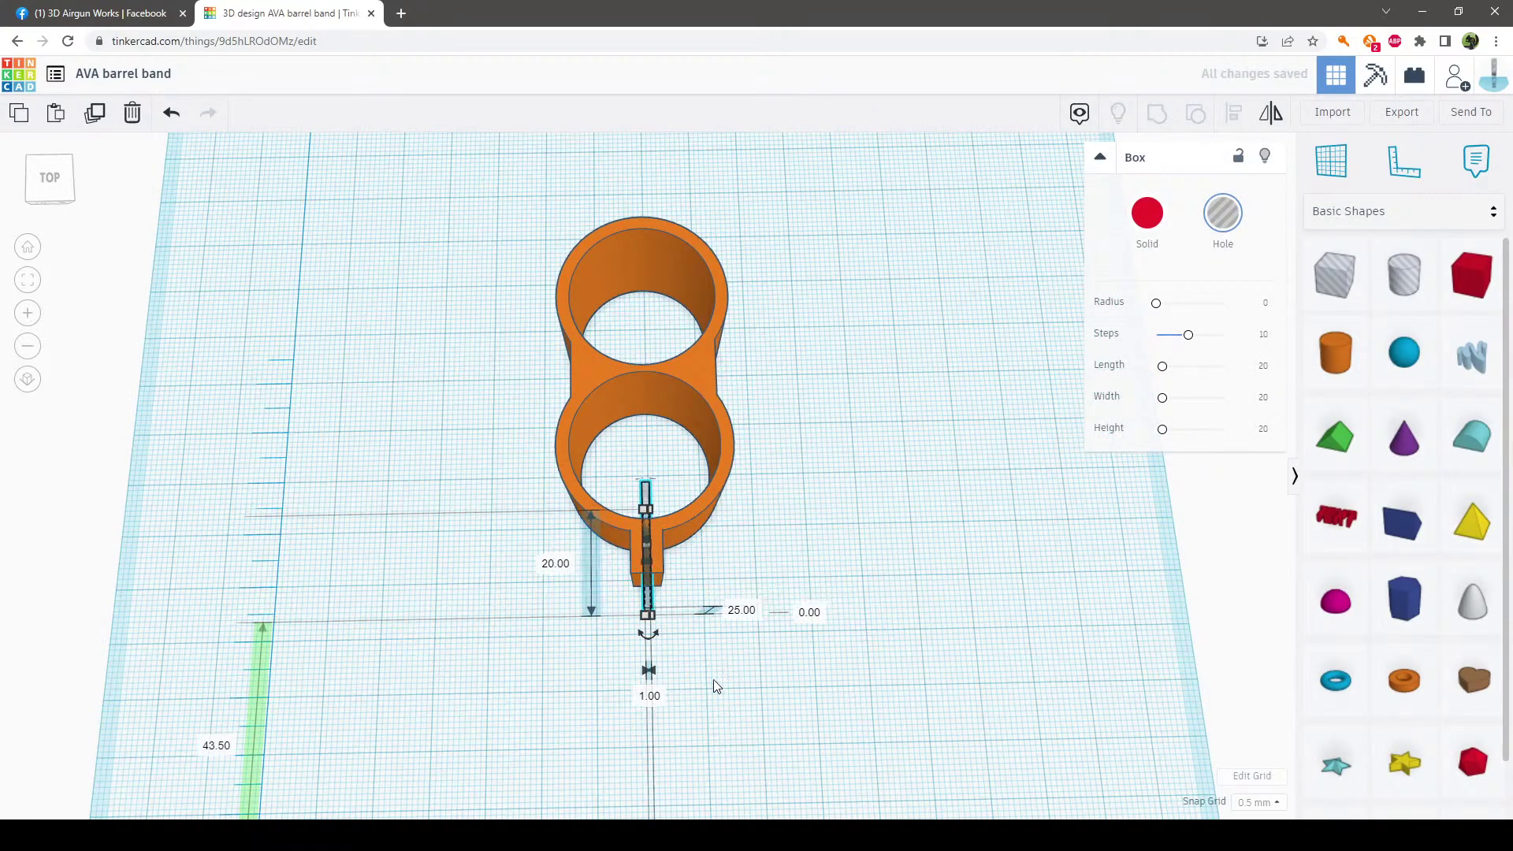
left_click_drag(713, 679, 551, 481)
left_click(1236, 114)
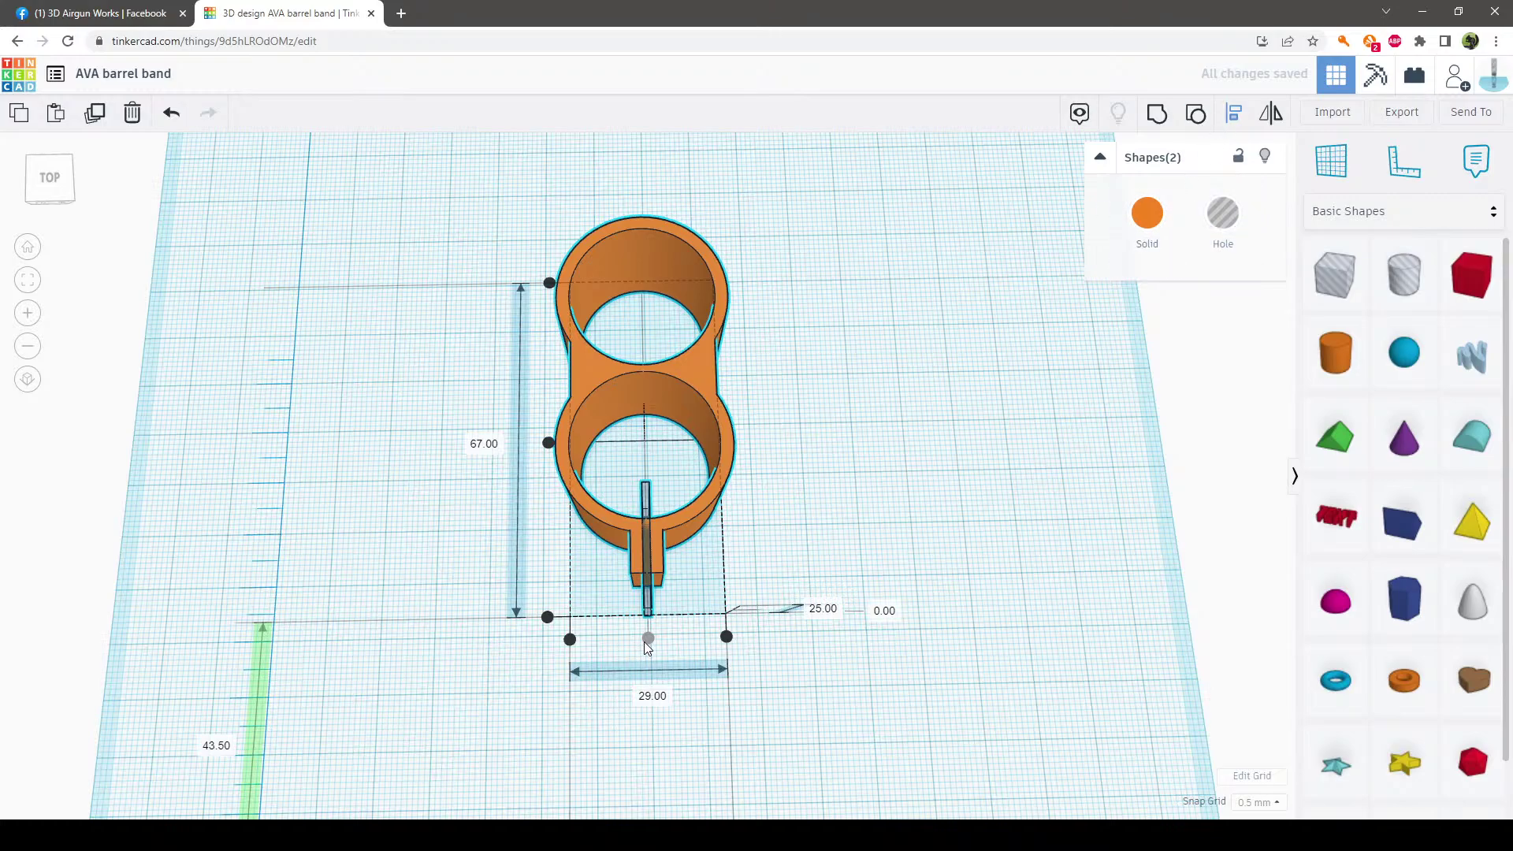
left_click(648, 639)
left_click(829, 717)
right_click_drag(829, 718, 819, 713)
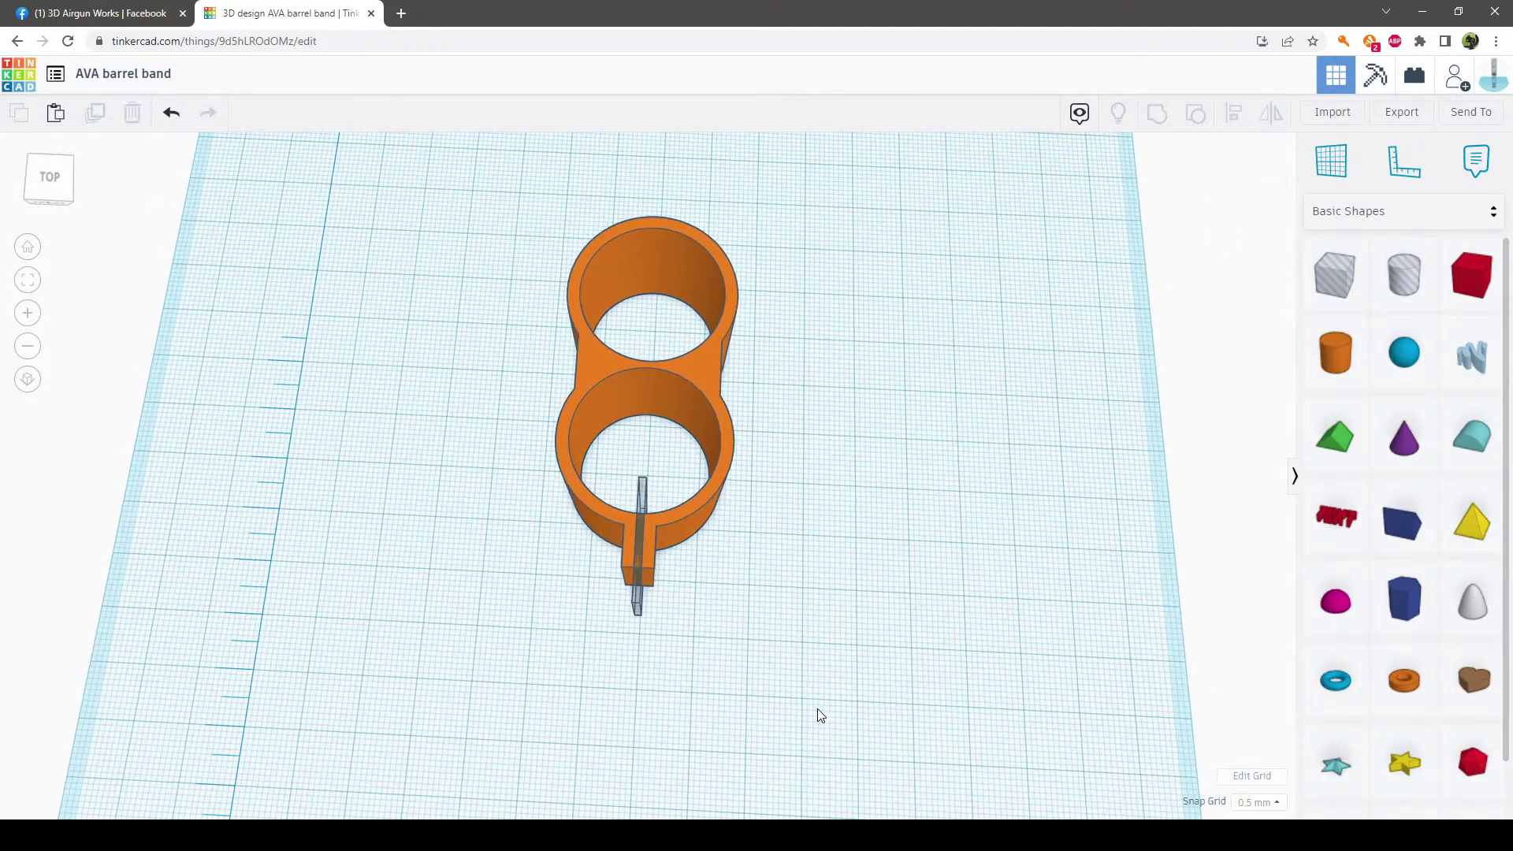
Group the thin box hole with the barrel band to cut a slot through the clamp block and ring wall
left_click_drag(532, 168, 511, 140)
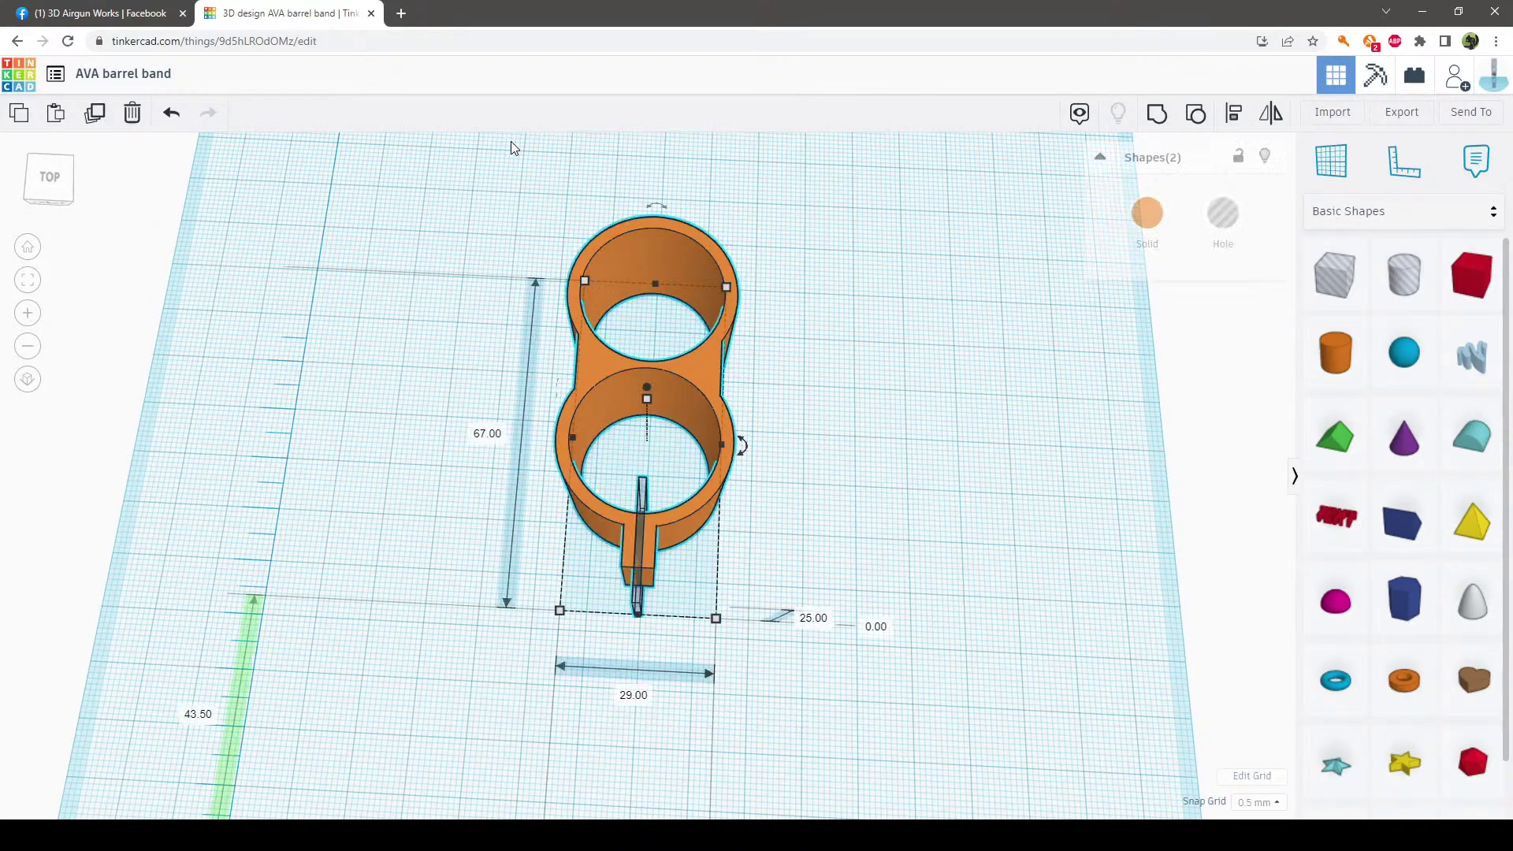
left_click(1157, 116)
left_click(966, 487)
right_click_drag(936, 439, 914, 570)
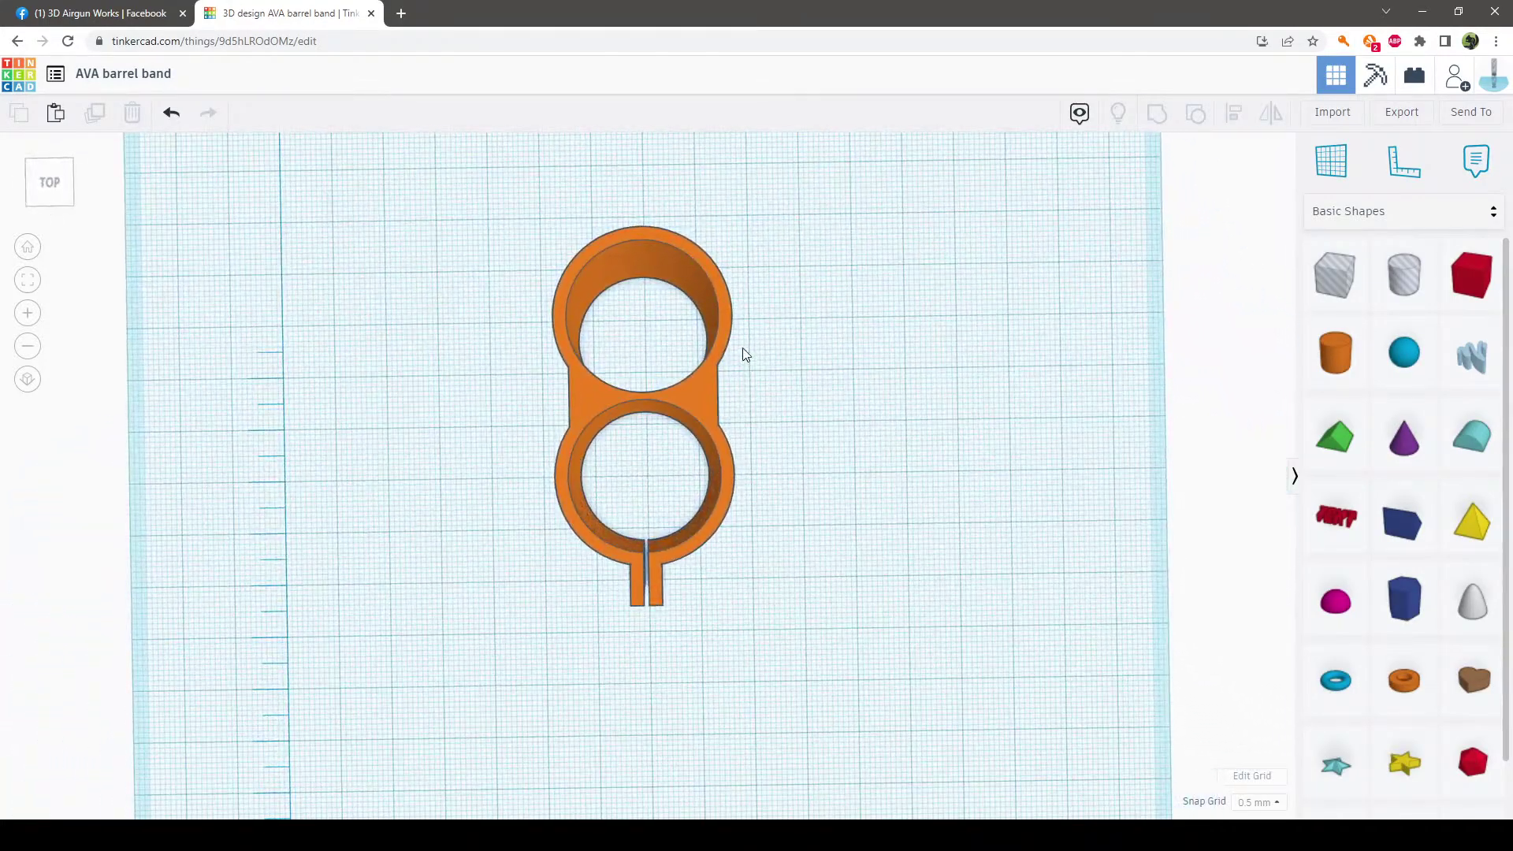
Ungroup the slotted band level by level until its cylinders, roof fillers, clamp block and slot hole are separate shapes
left_click(695, 396)
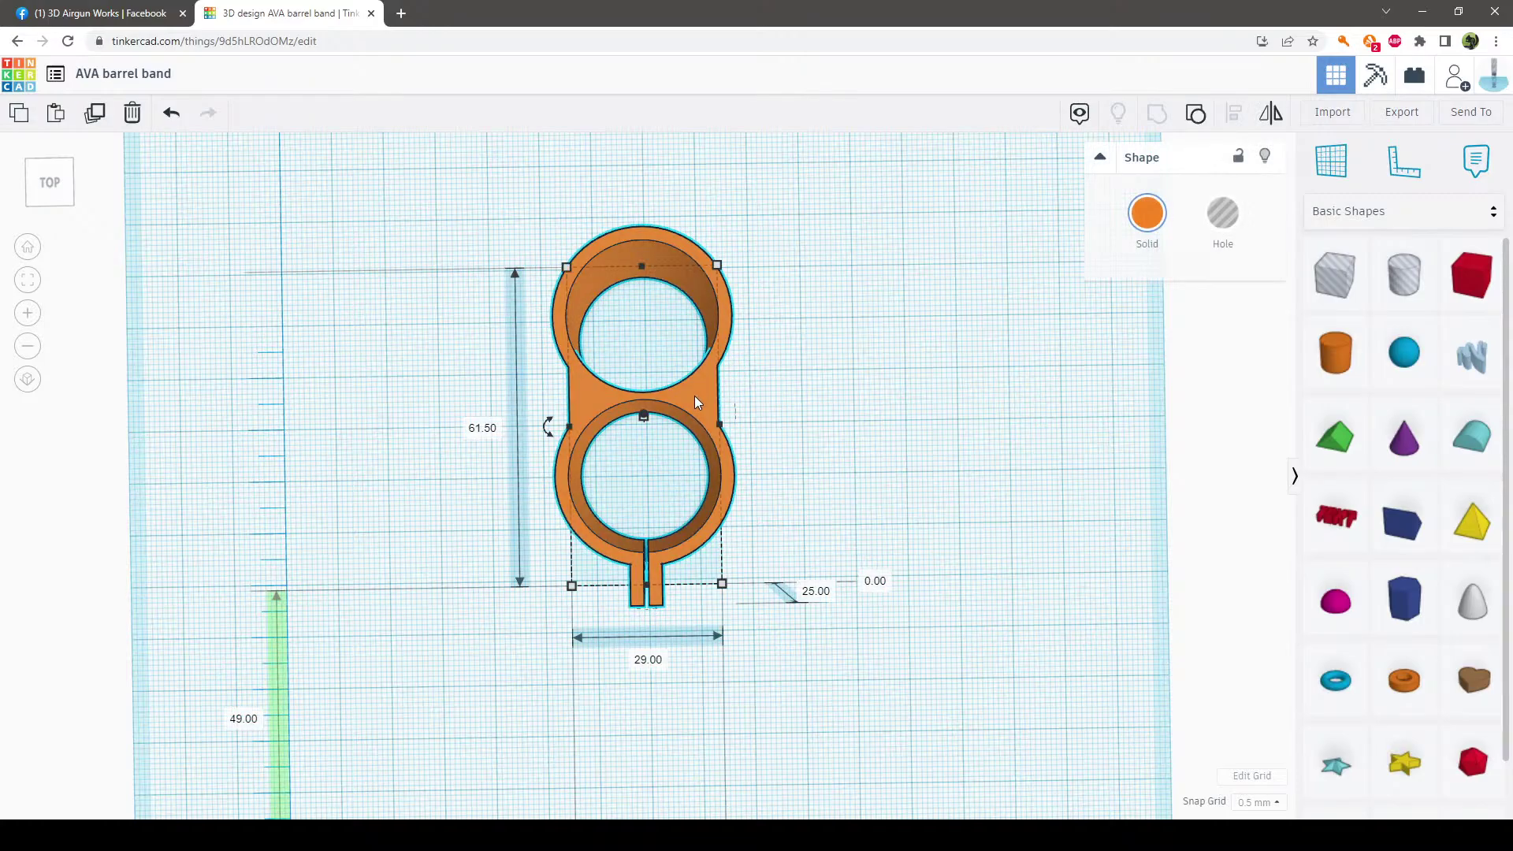
left_click(958, 403)
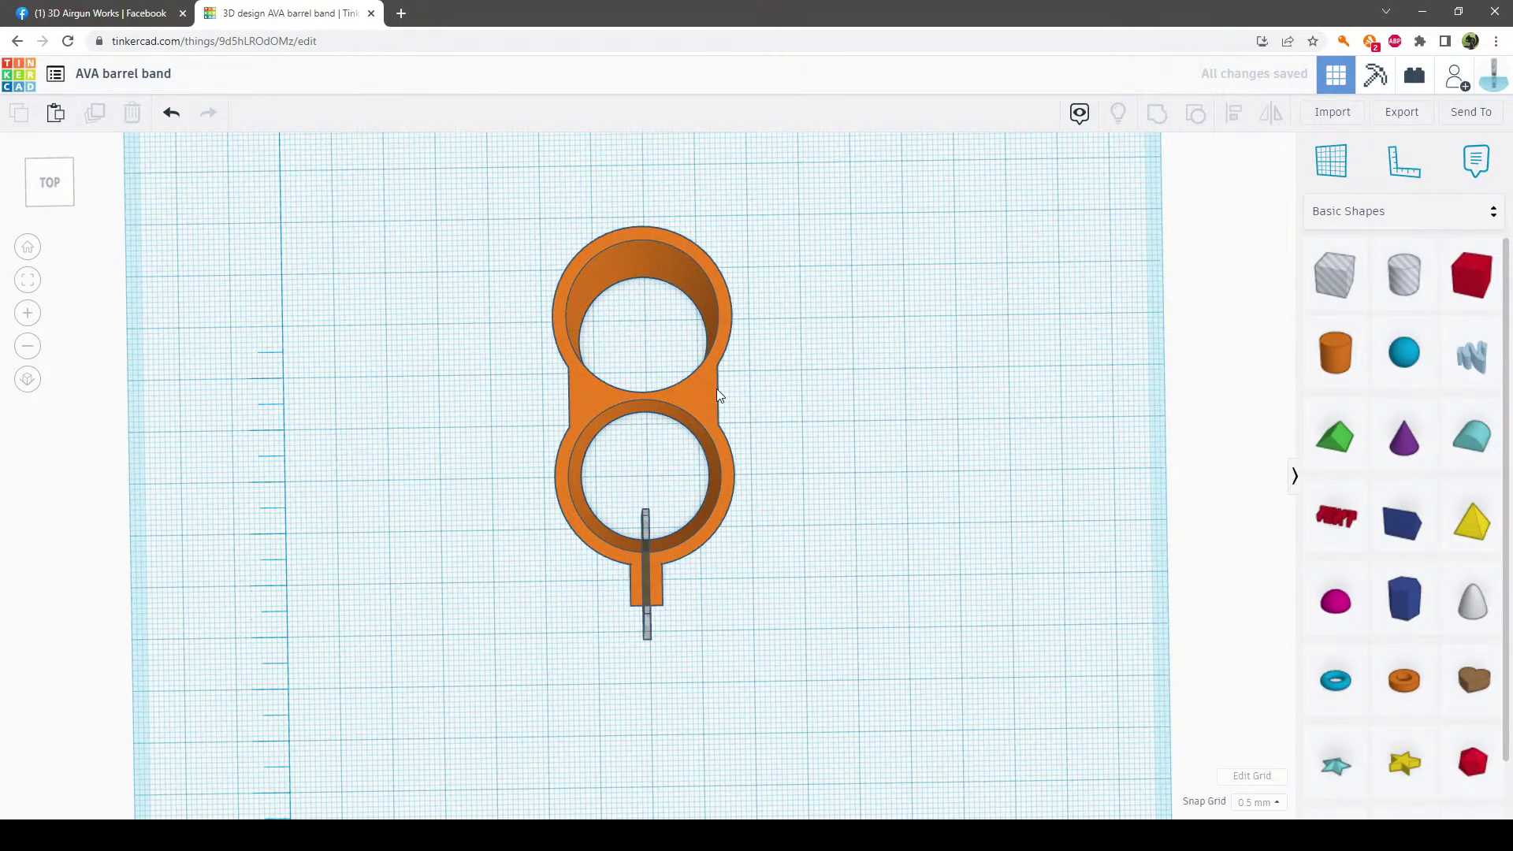
left_click(716, 389)
left_click(1198, 122)
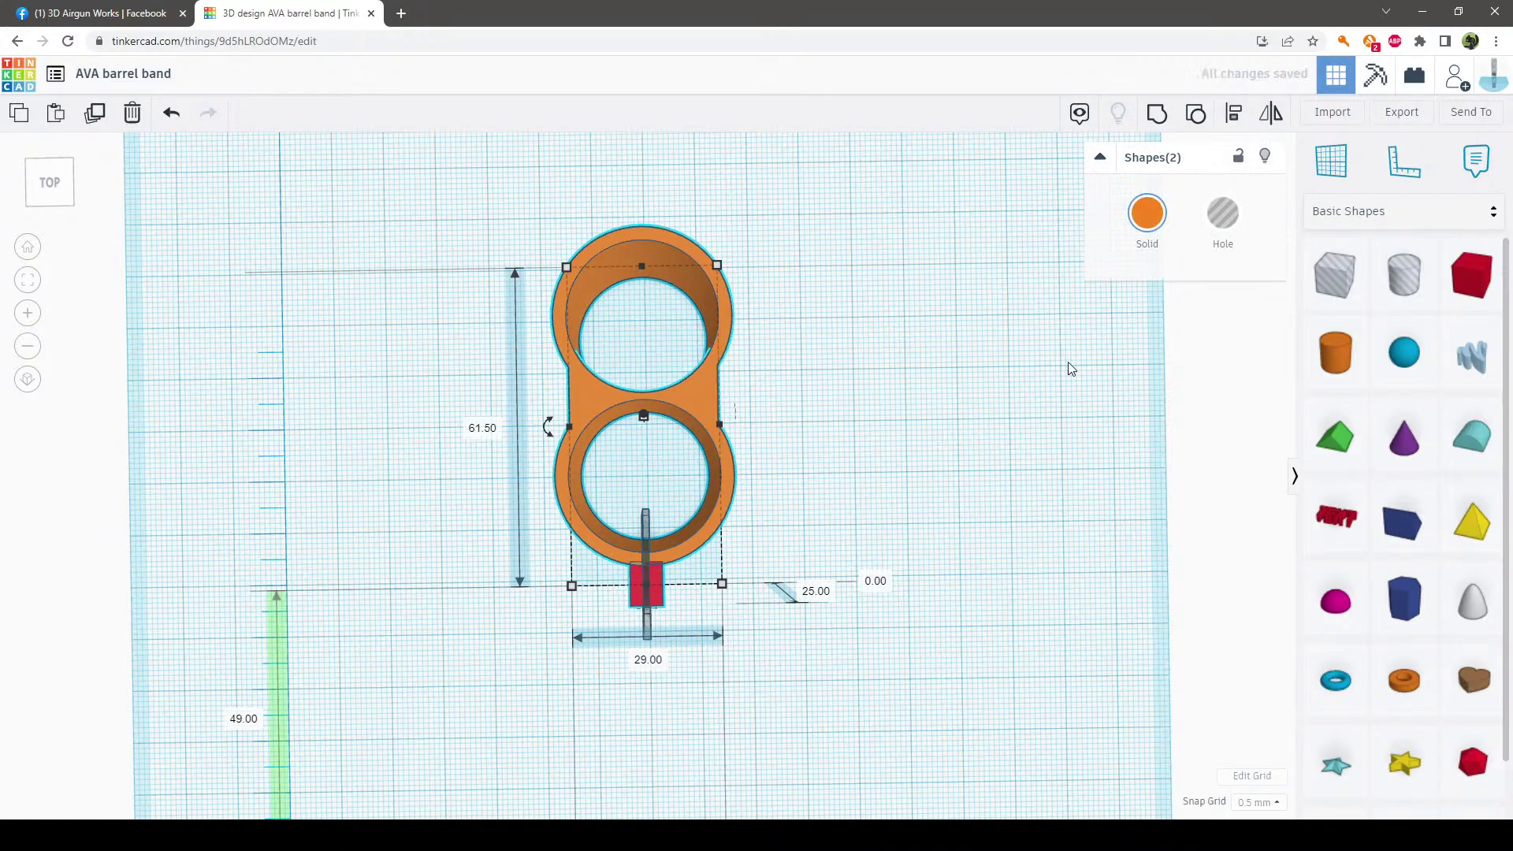
left_click(735, 396)
left_click(709, 403)
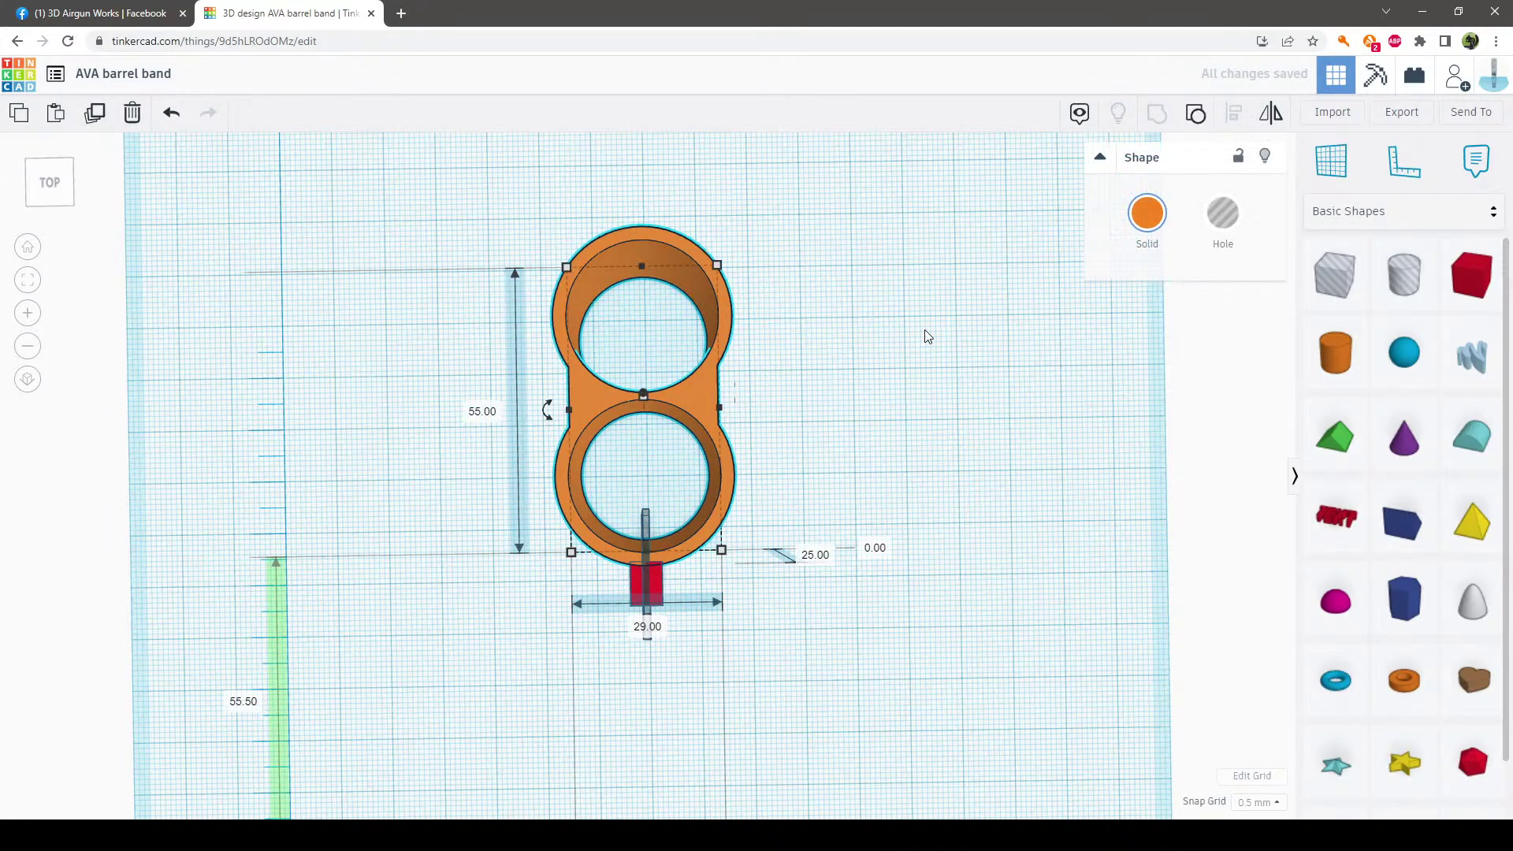
left_click(1197, 113)
left_click(998, 322)
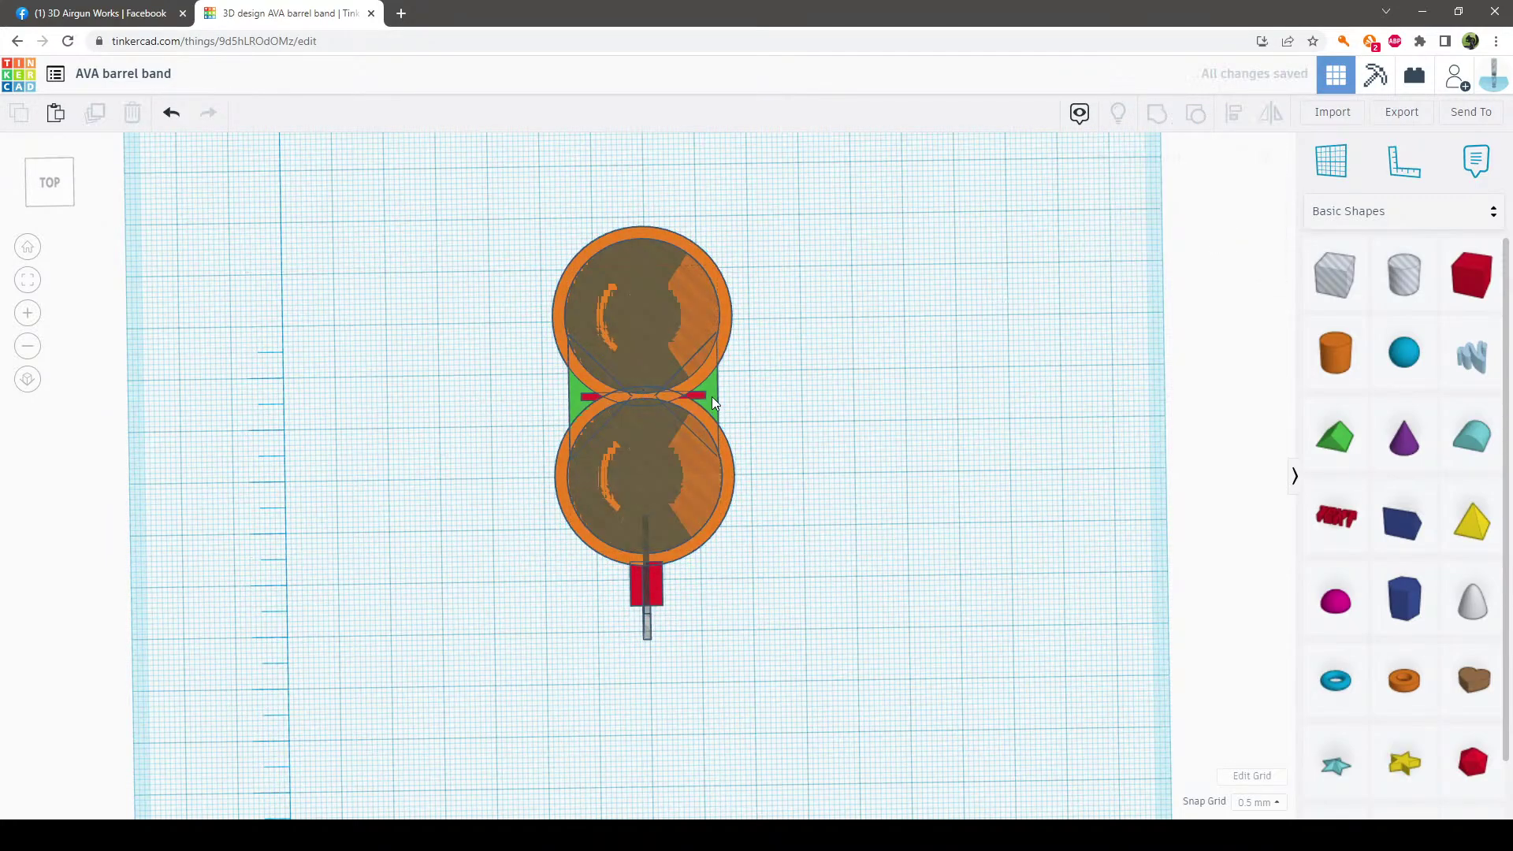
Move the two green roof fillers slightly outward on either side of the joint between the rings
left_click(715, 401)
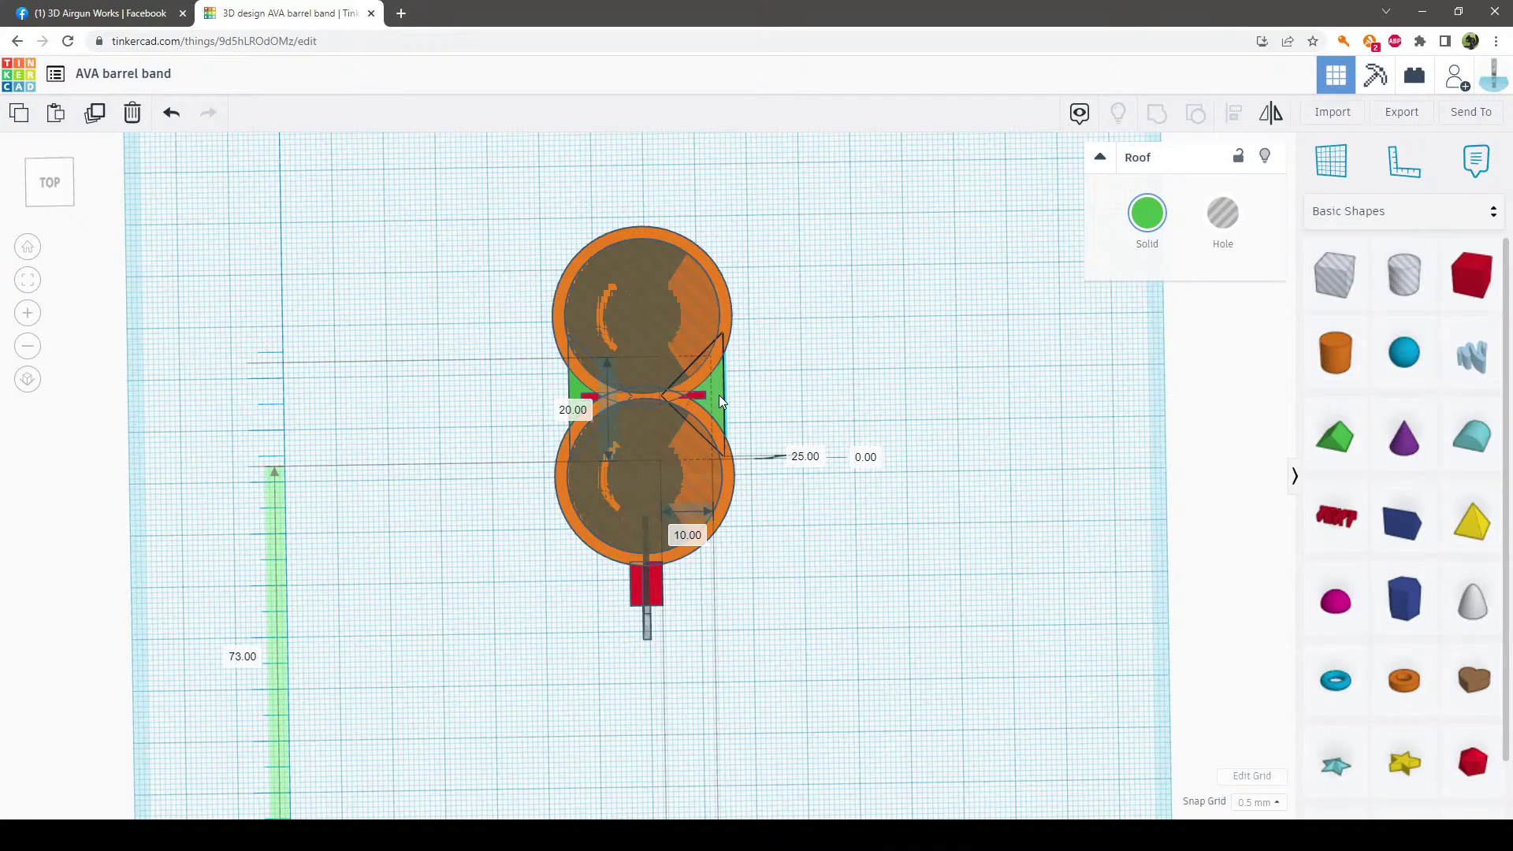
left_click(766, 394)
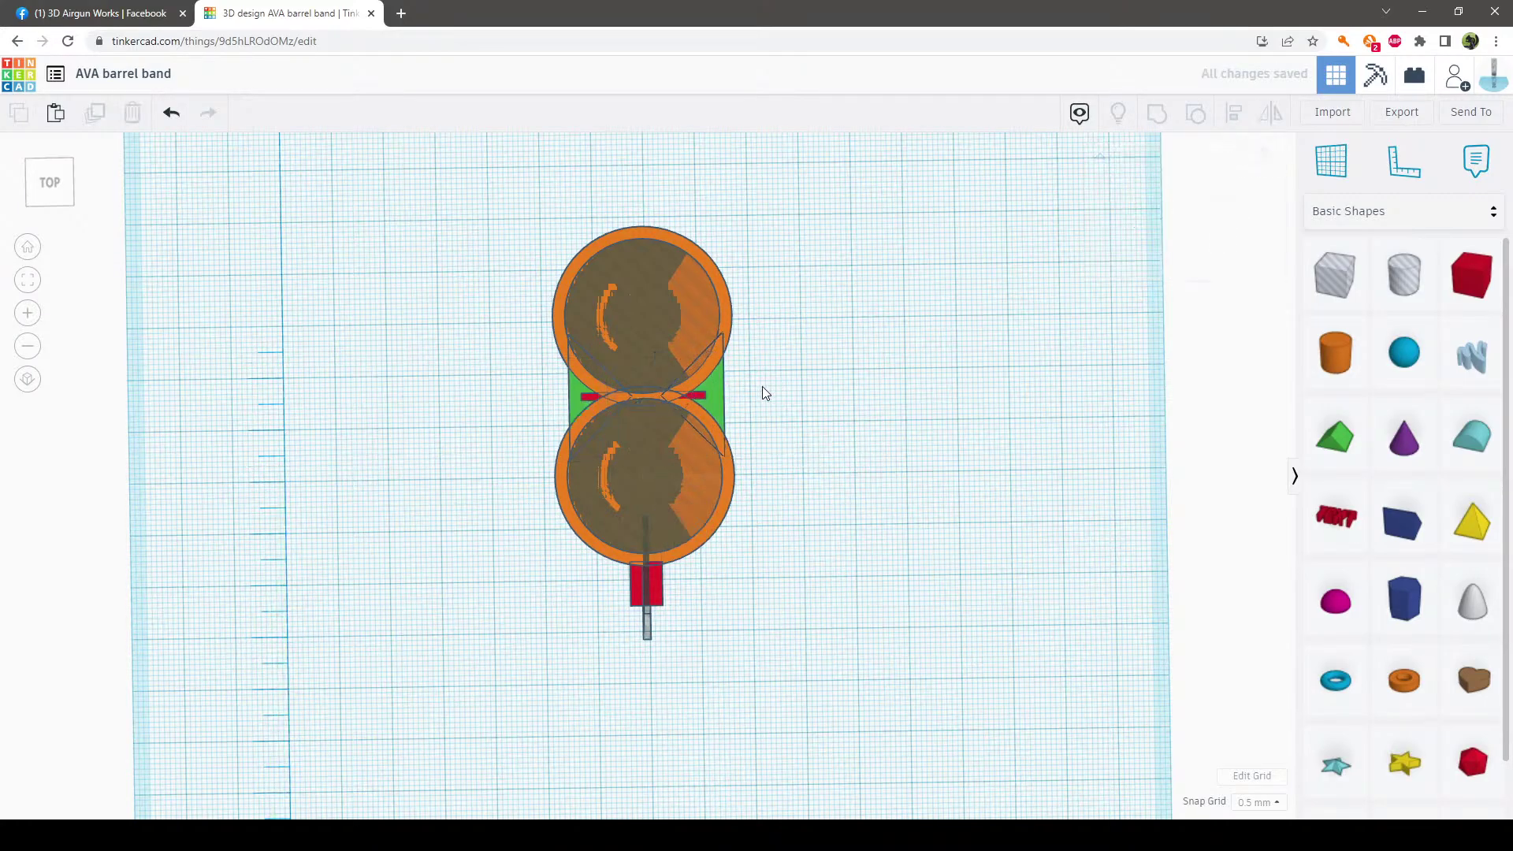
left_click(572, 405)
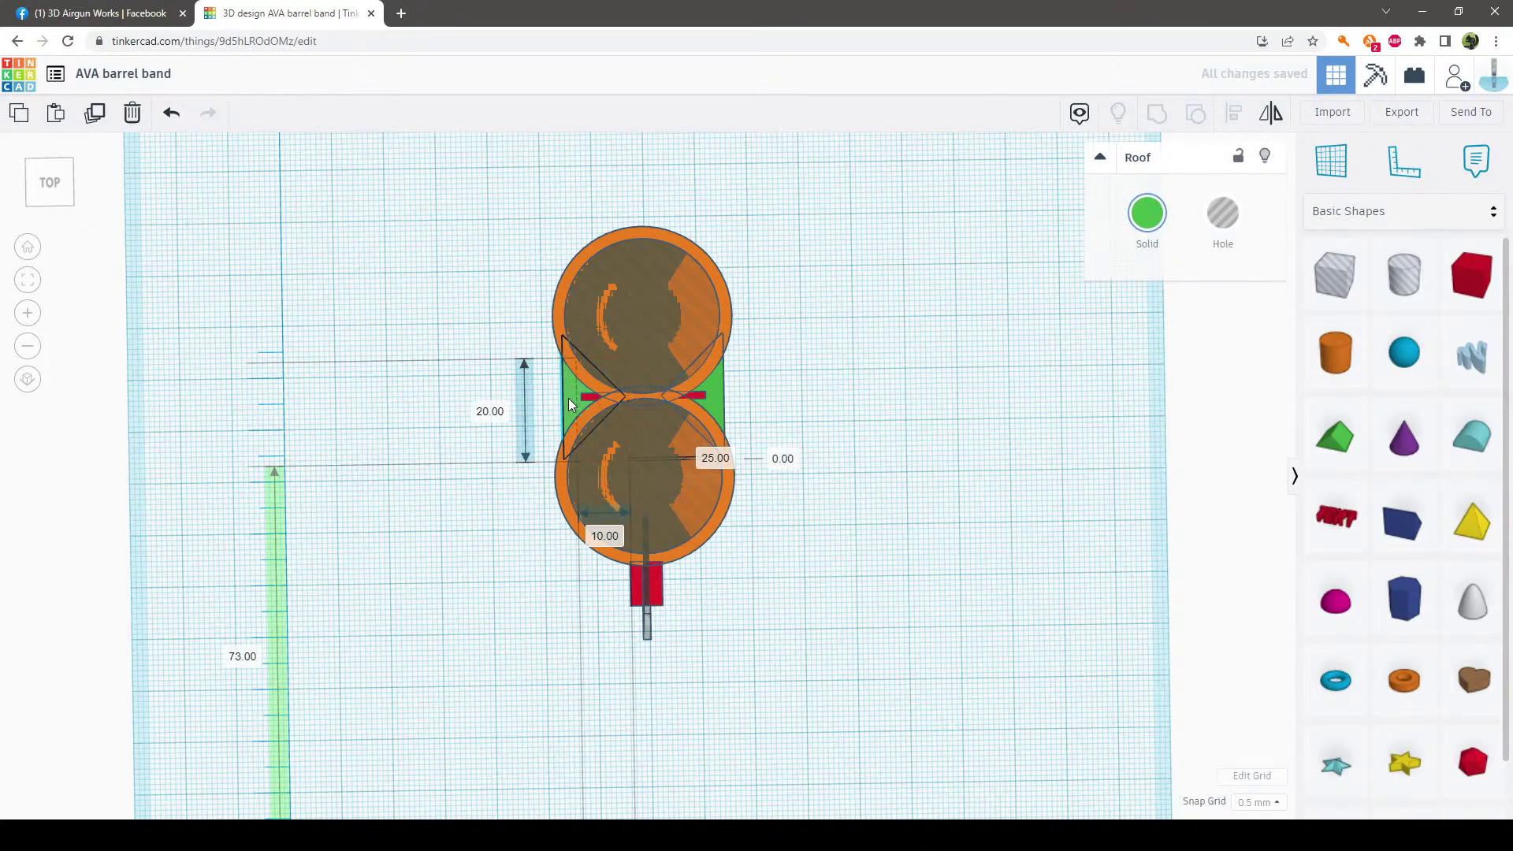
left_click(877, 332)
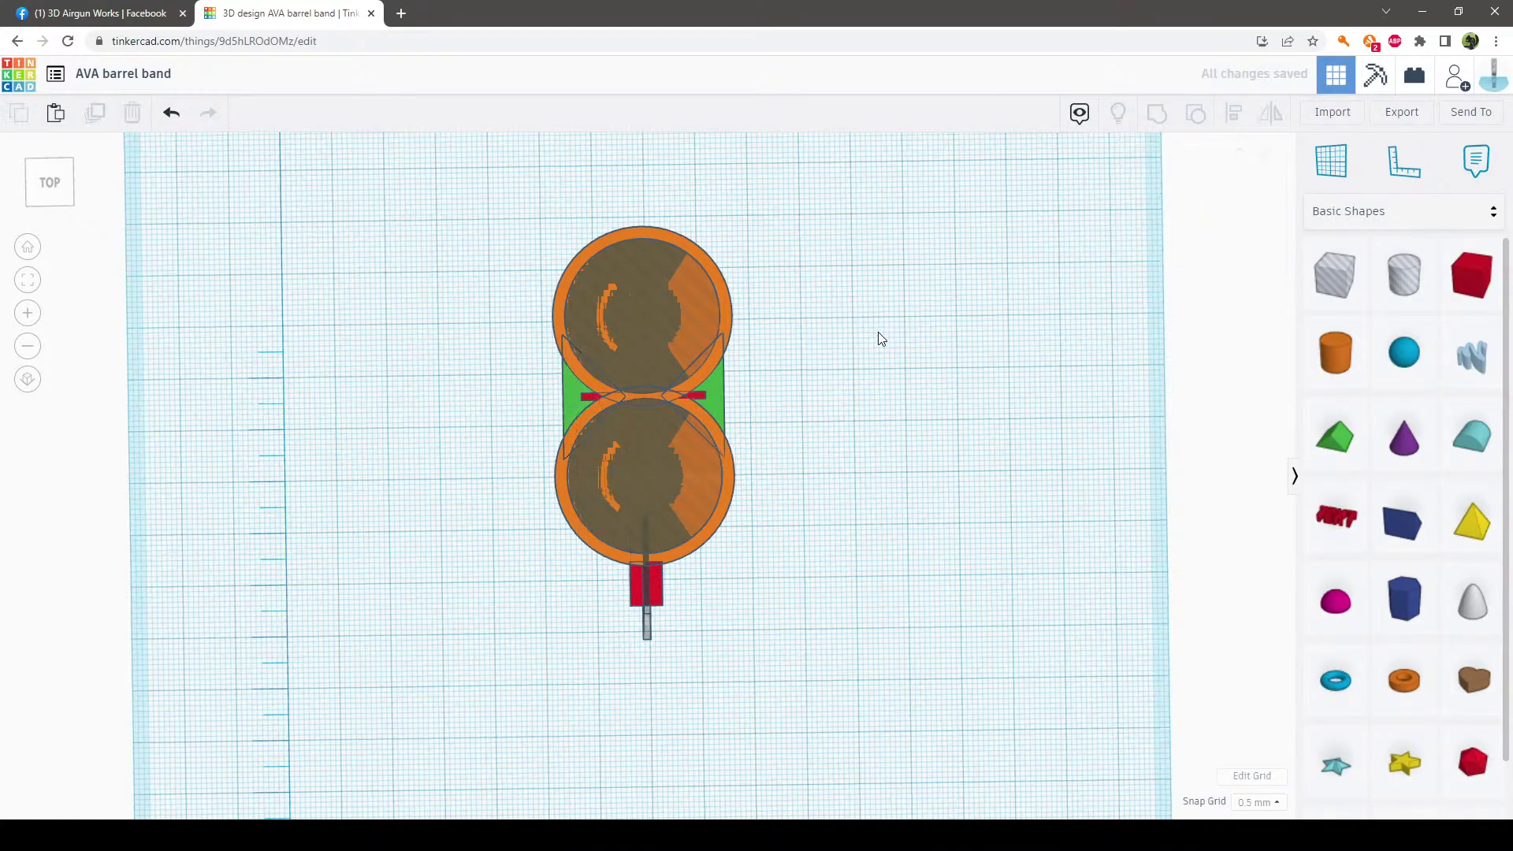
right_click_drag(878, 332, 878, 336)
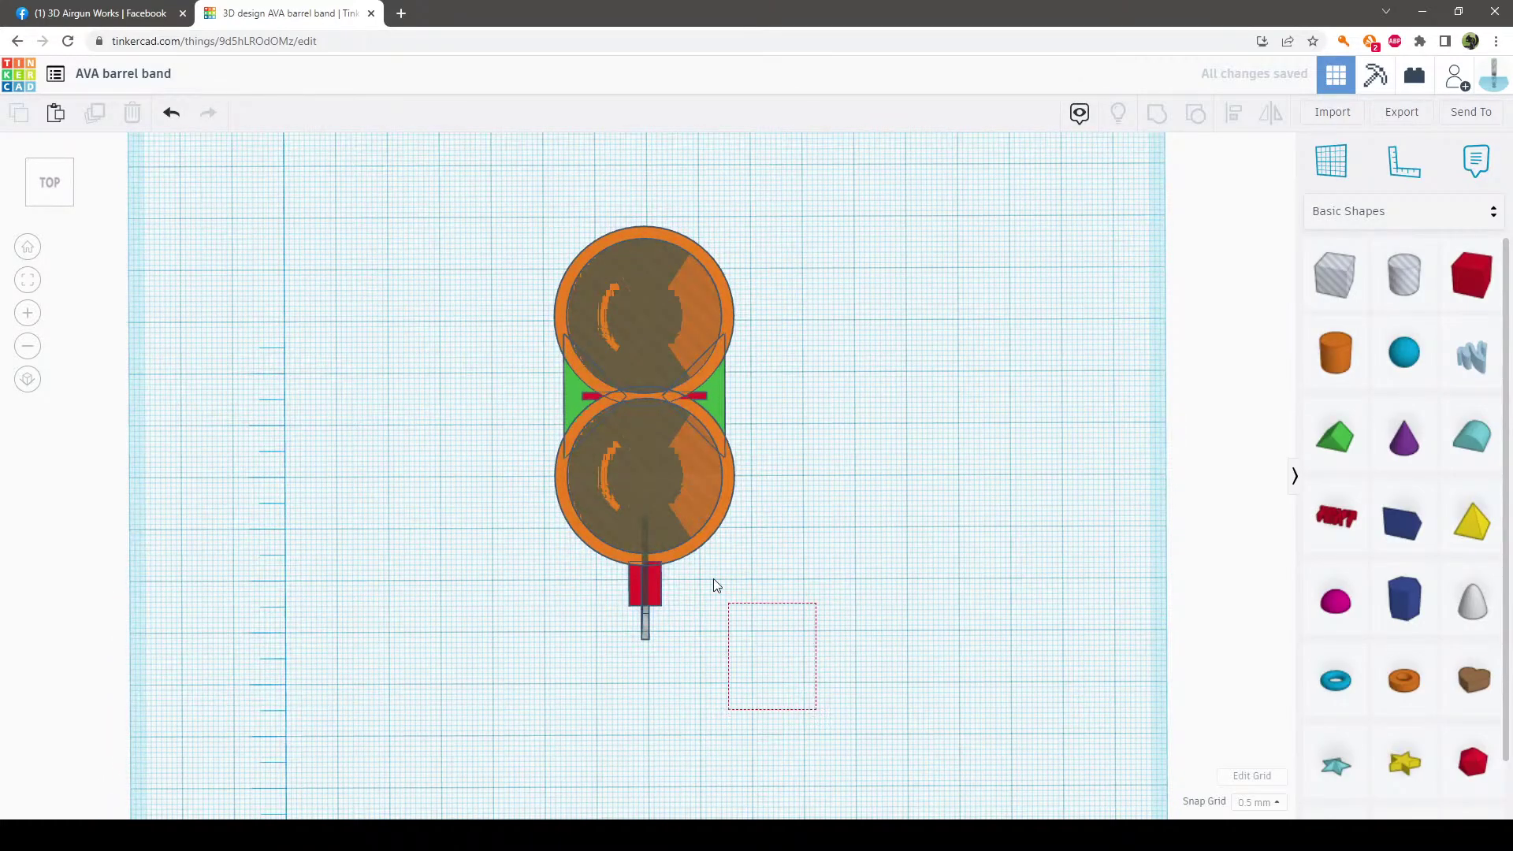
Group all the cylinders, fillers, clamp block and hole shapes into one slotted barrel band
left_click_drag(714, 581, 517, 162)
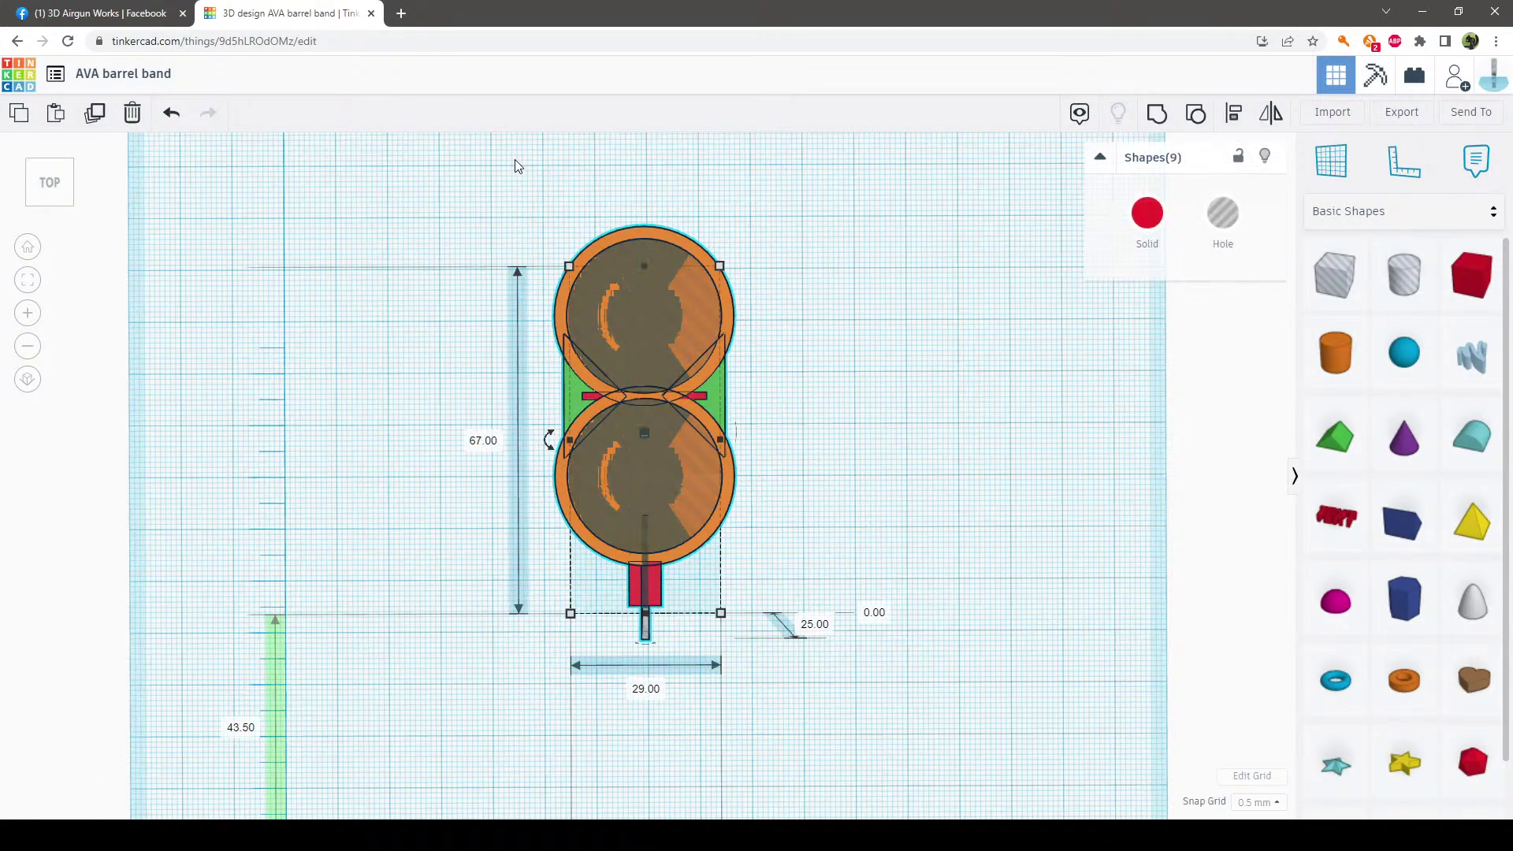
left_click(1190, 115)
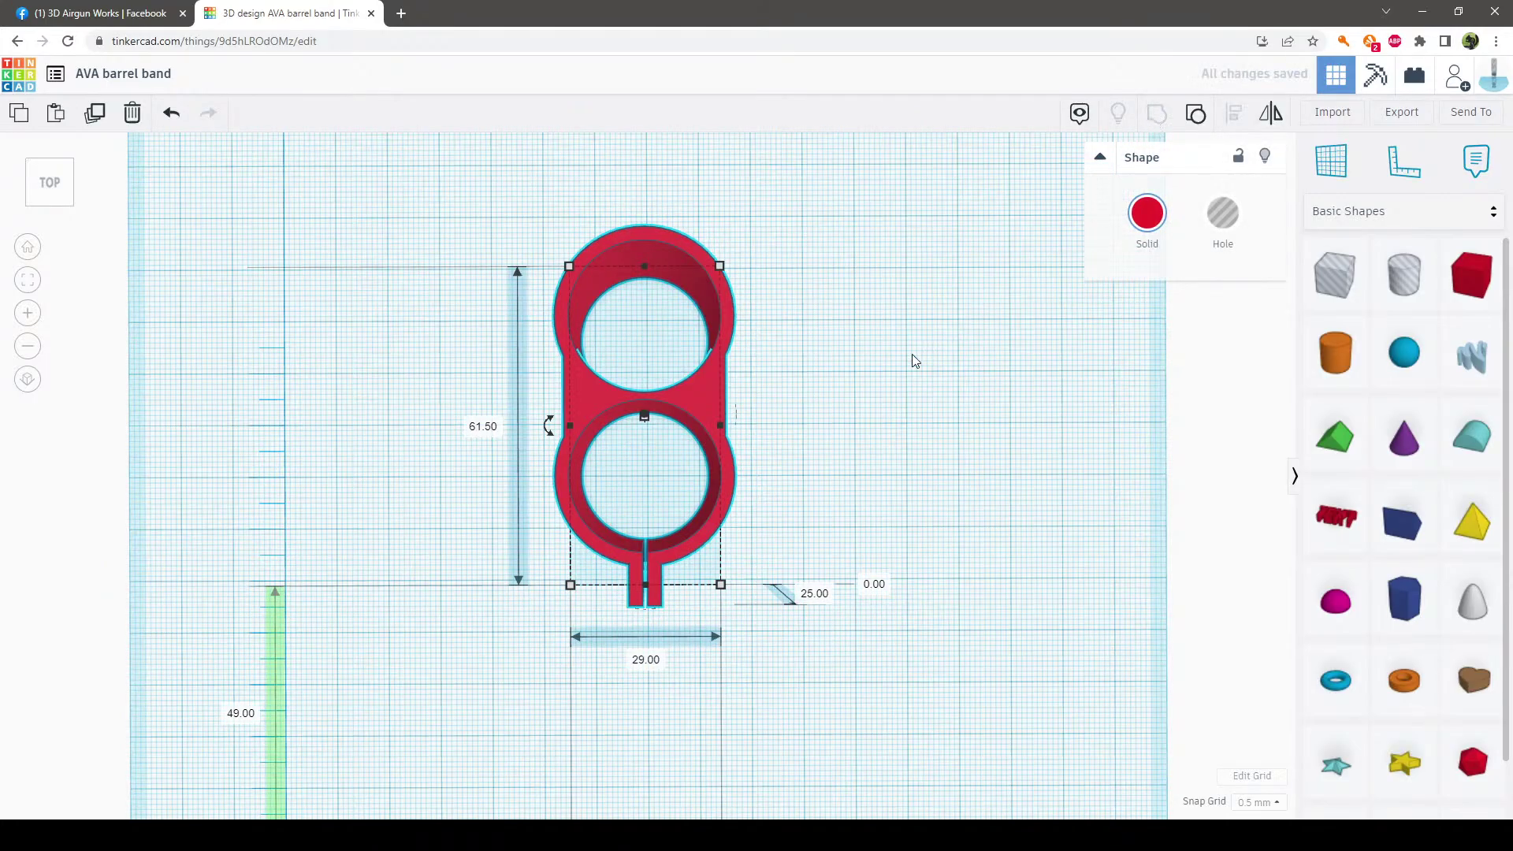
right_click_drag(911, 360, 792, 326)
scroll(898, 437, "down", 3)
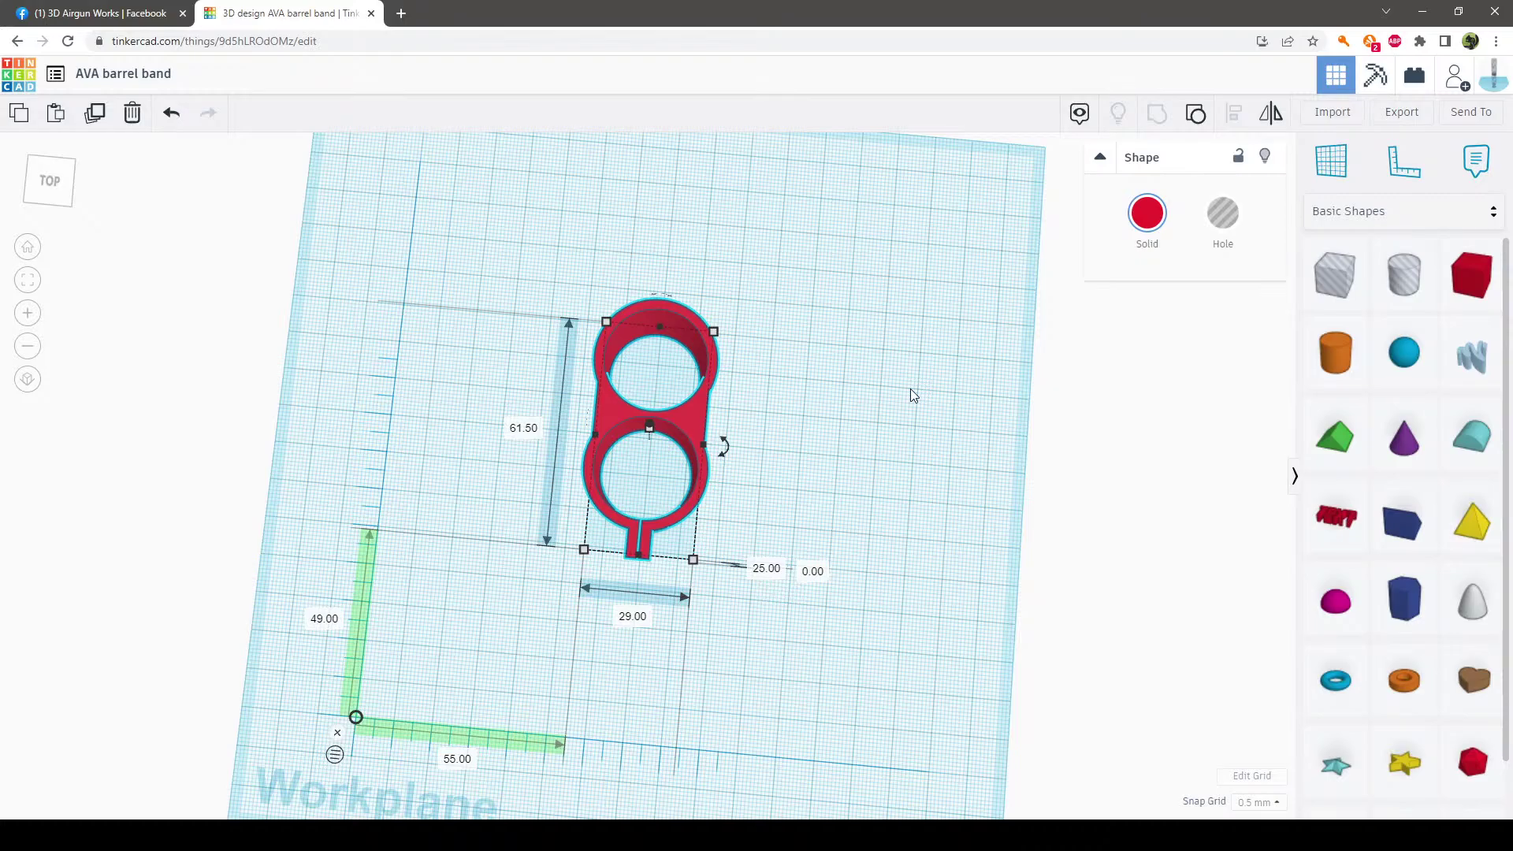
Import 25mm picatinny.stl in millimetres at 100% scale and move the rail clear of the barrel band
right_click_drag(934, 430, 910, 438)
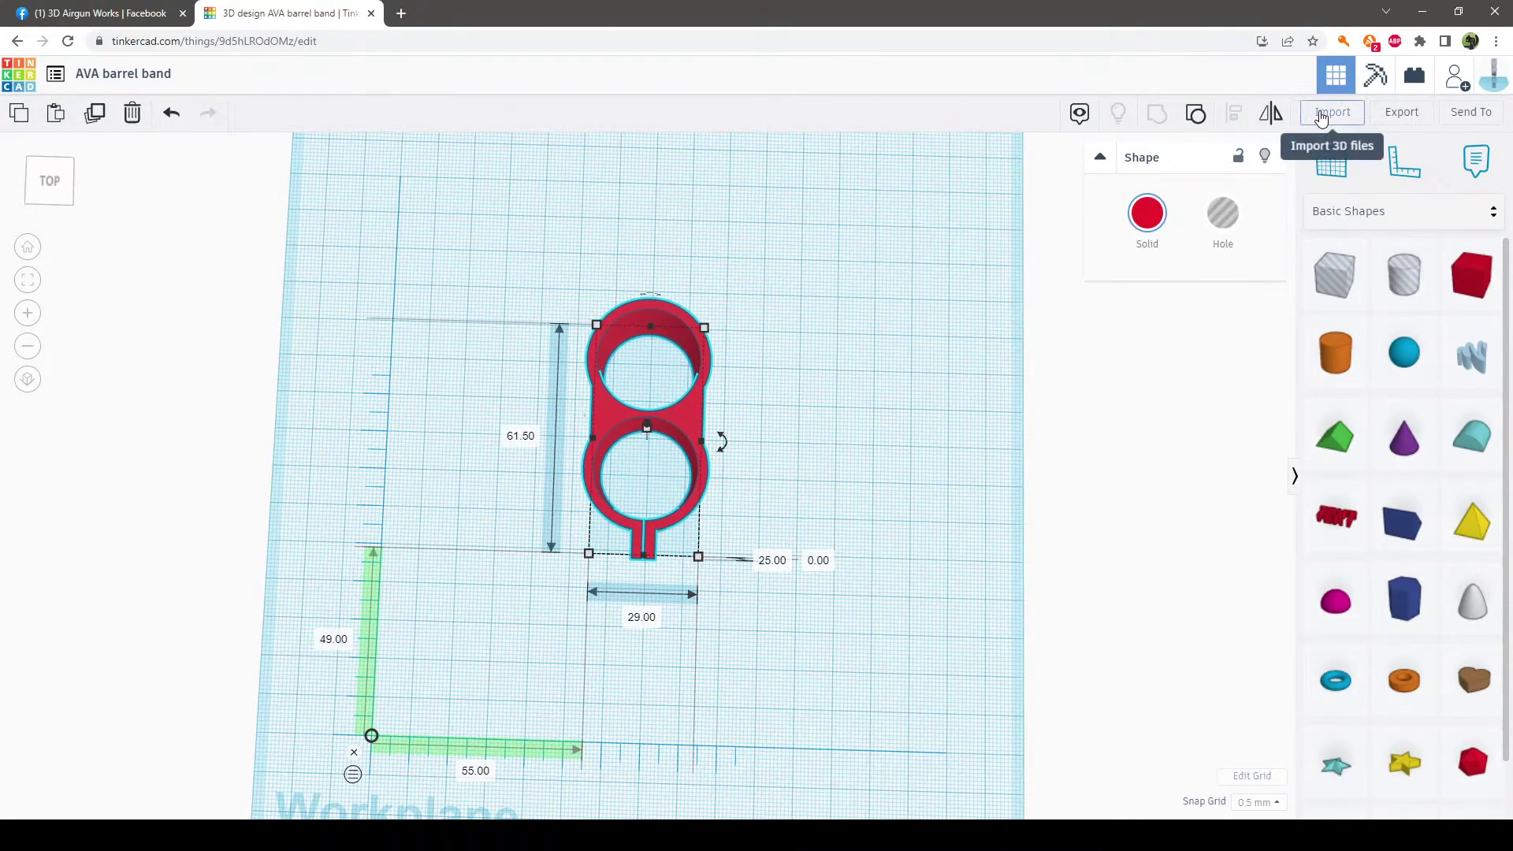
left_click(1322, 114)
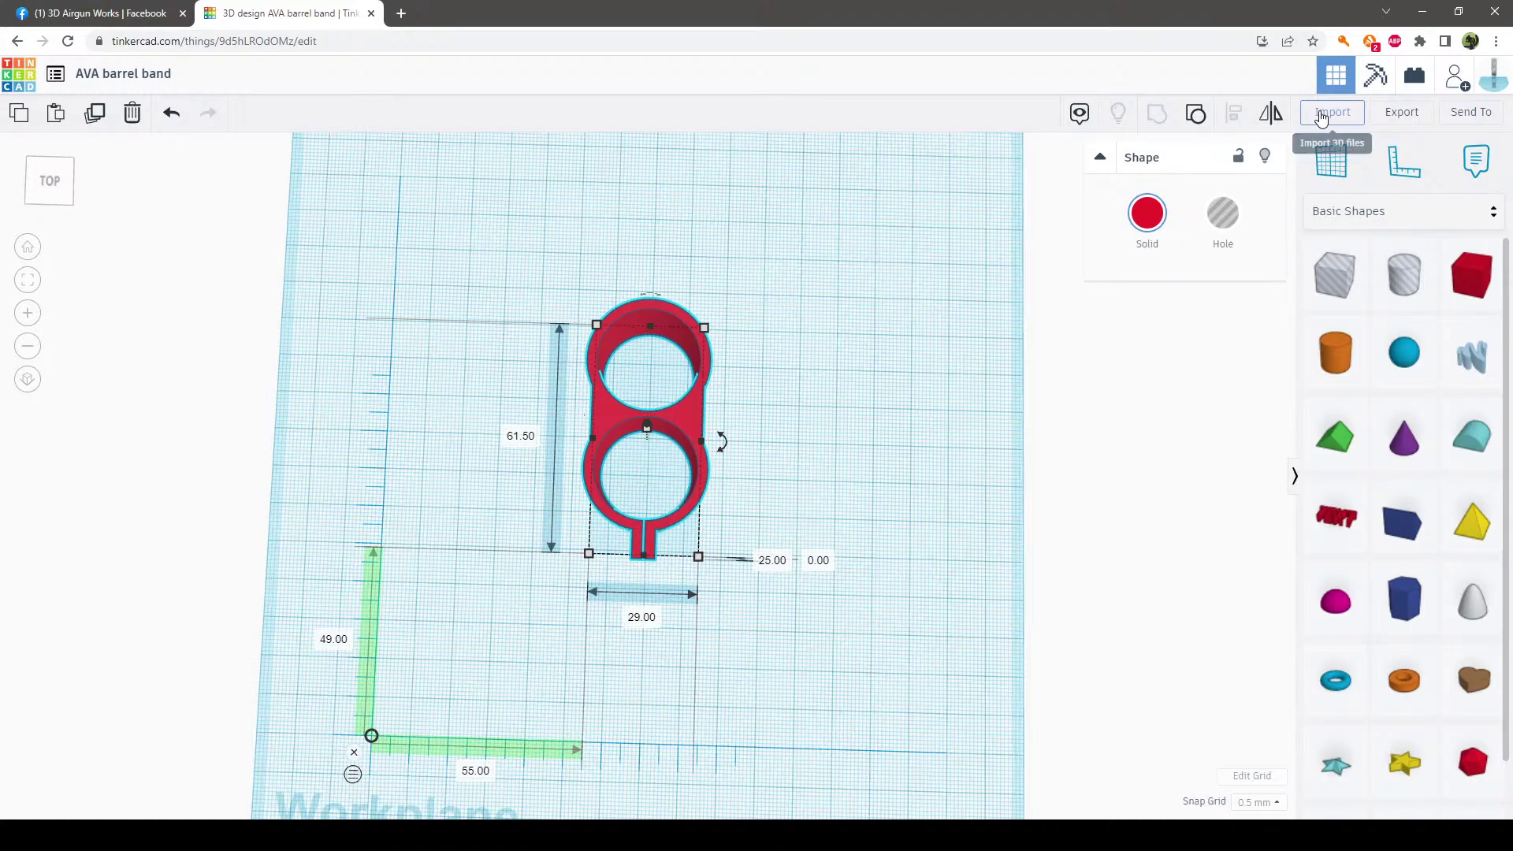
left_click(780, 442)
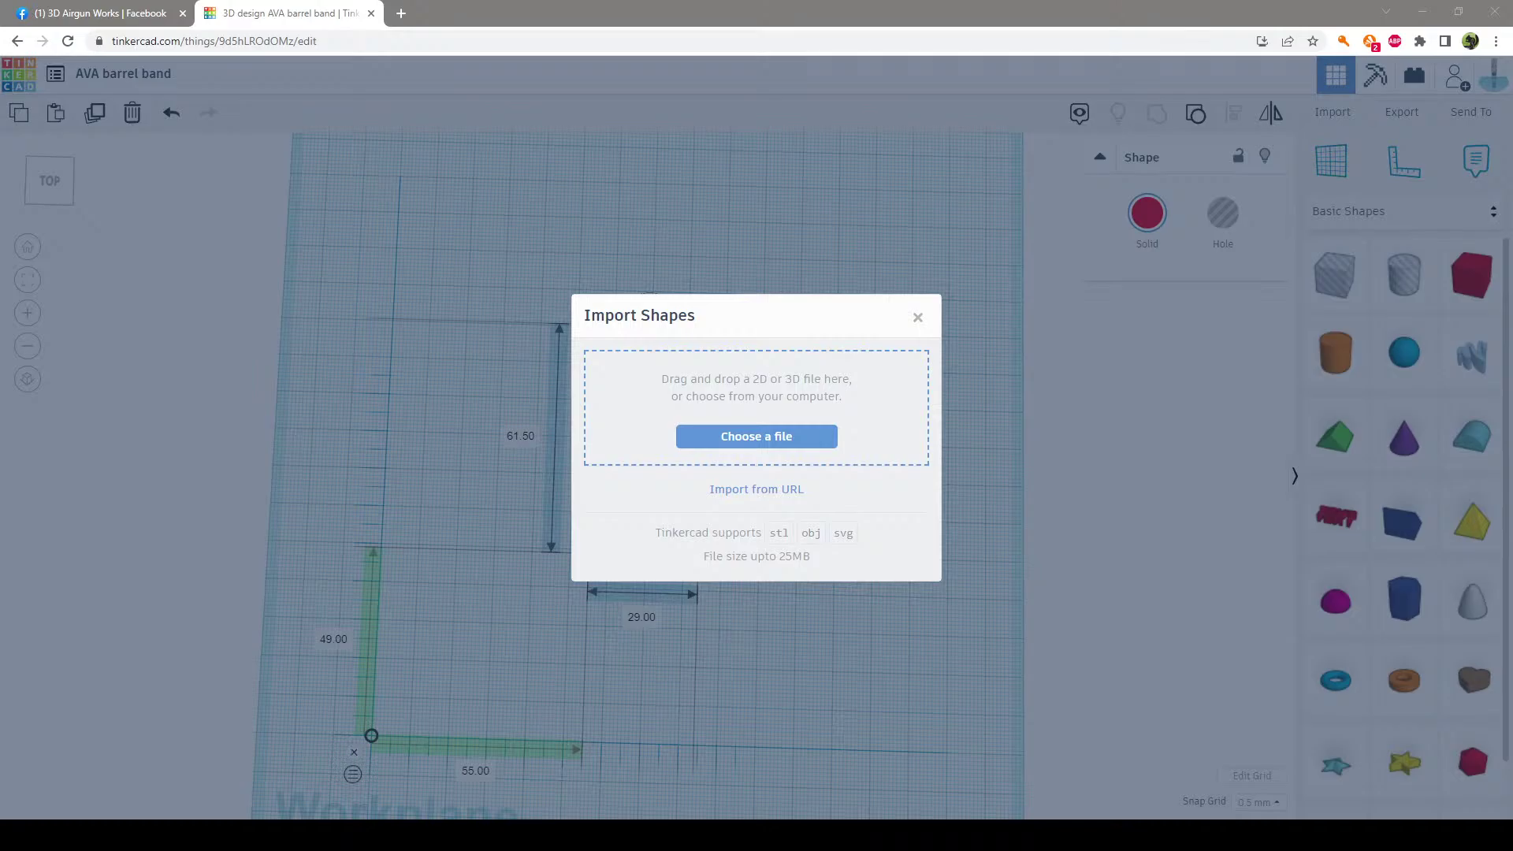
double_click(190, 157)
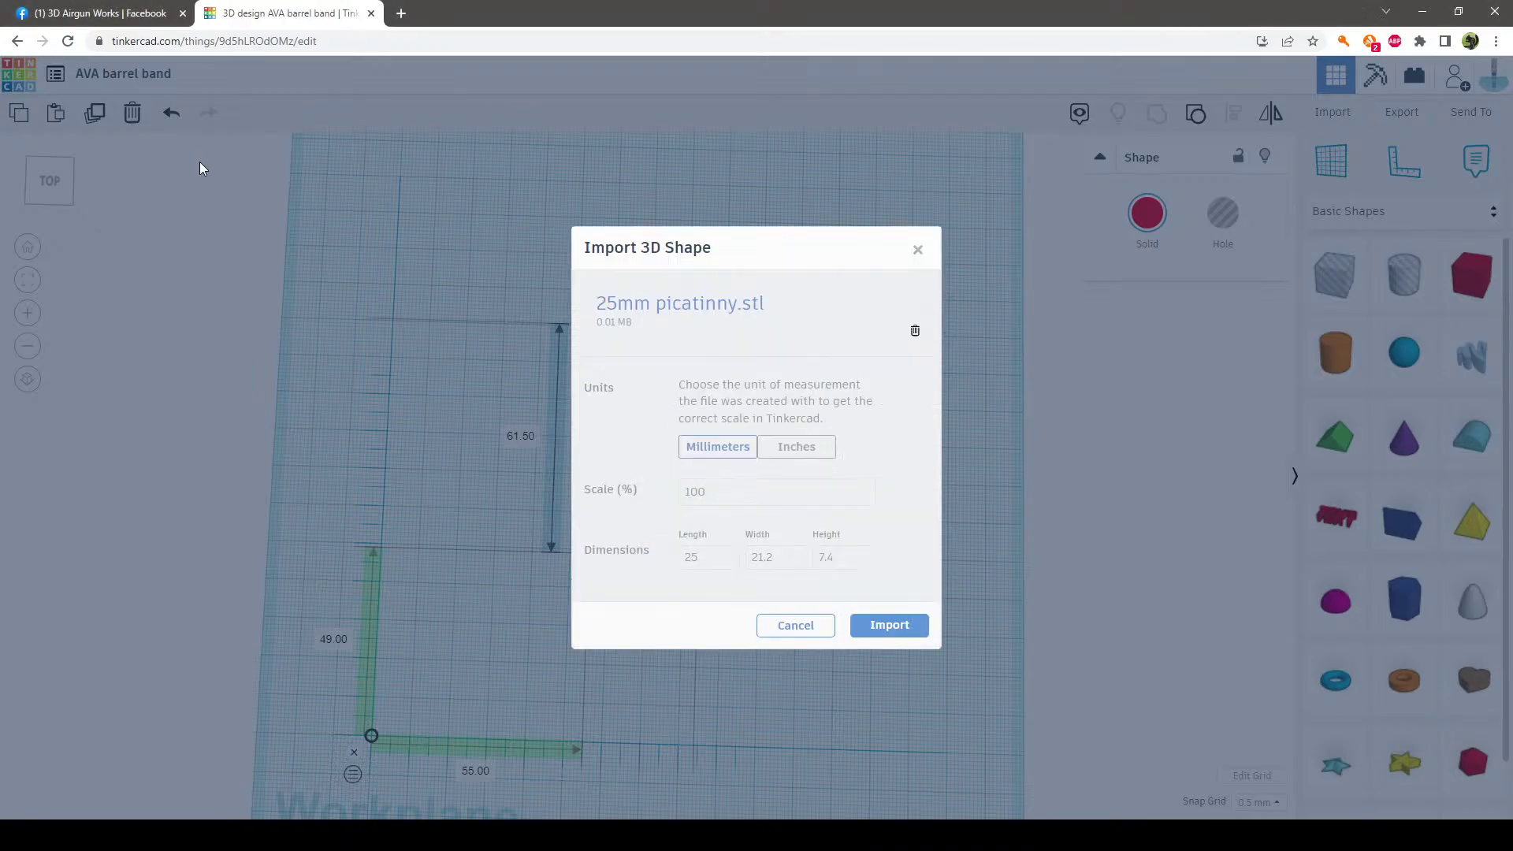
left_click(875, 626)
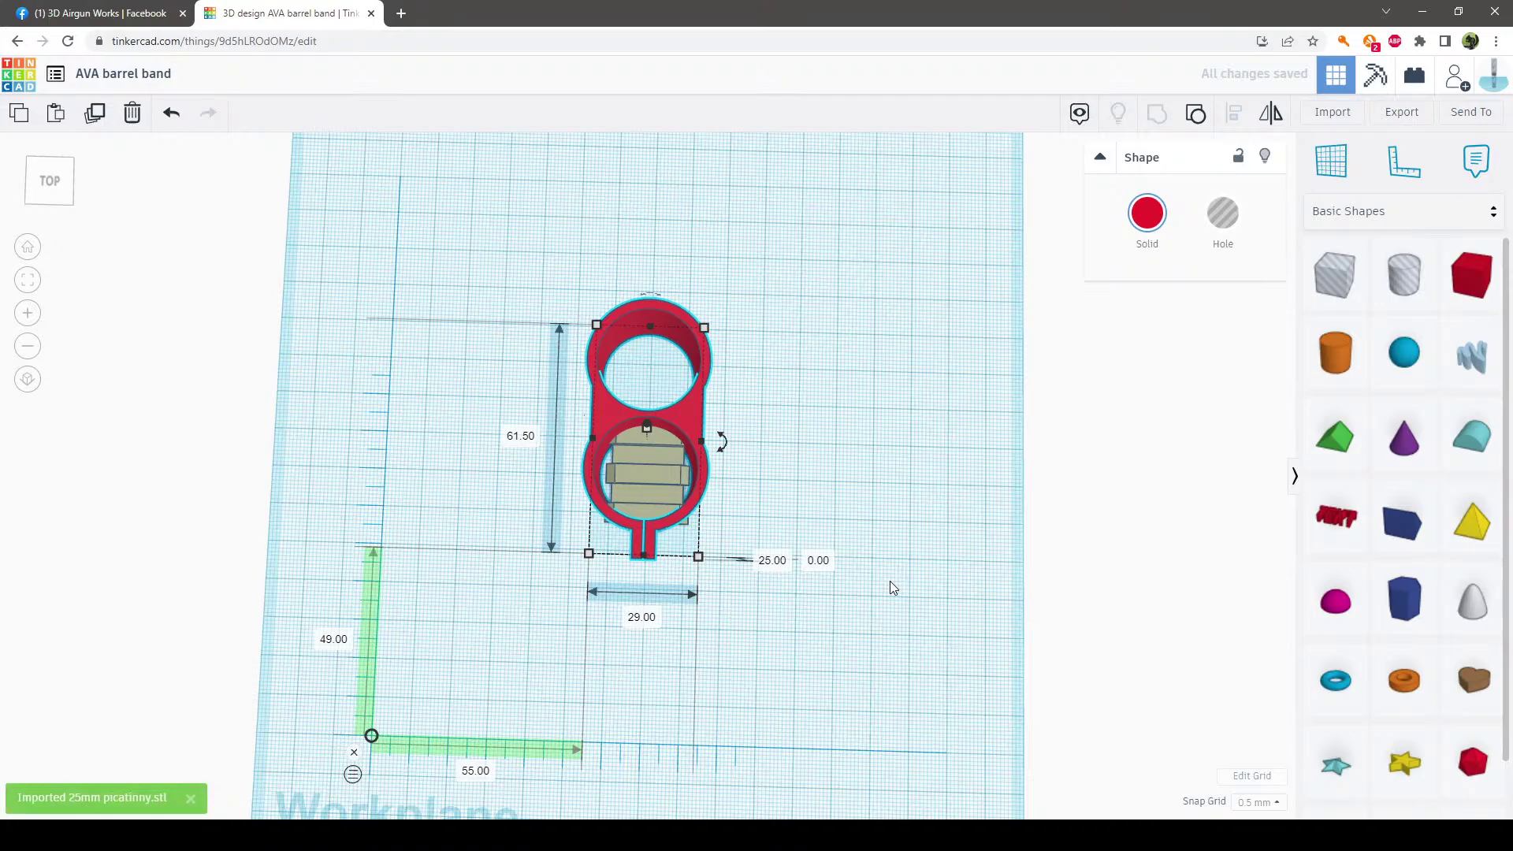
left_click_drag(650, 473, 850, 428)
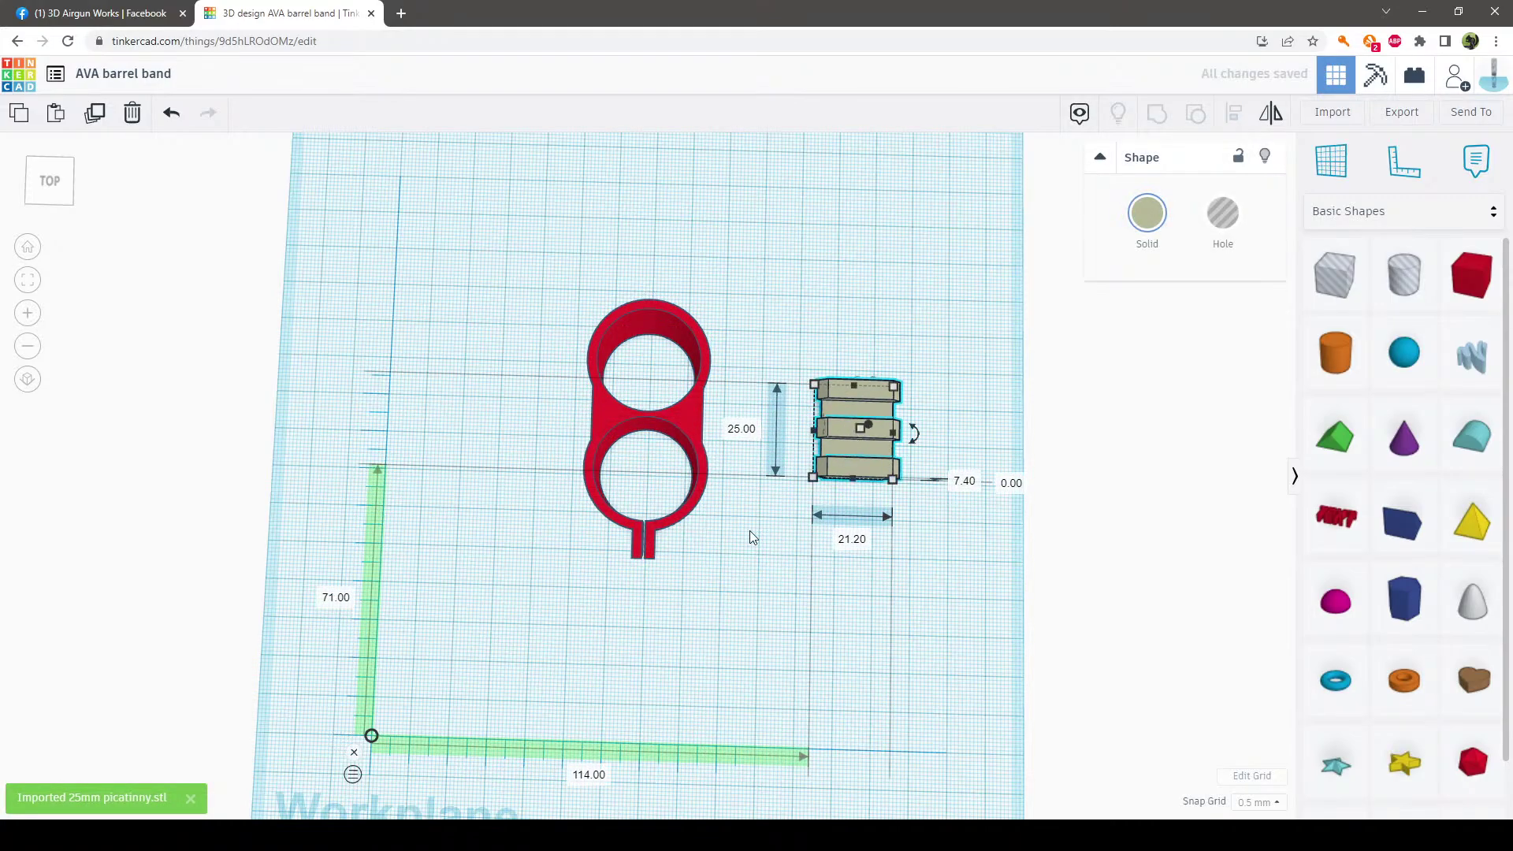
left_click(707, 626)
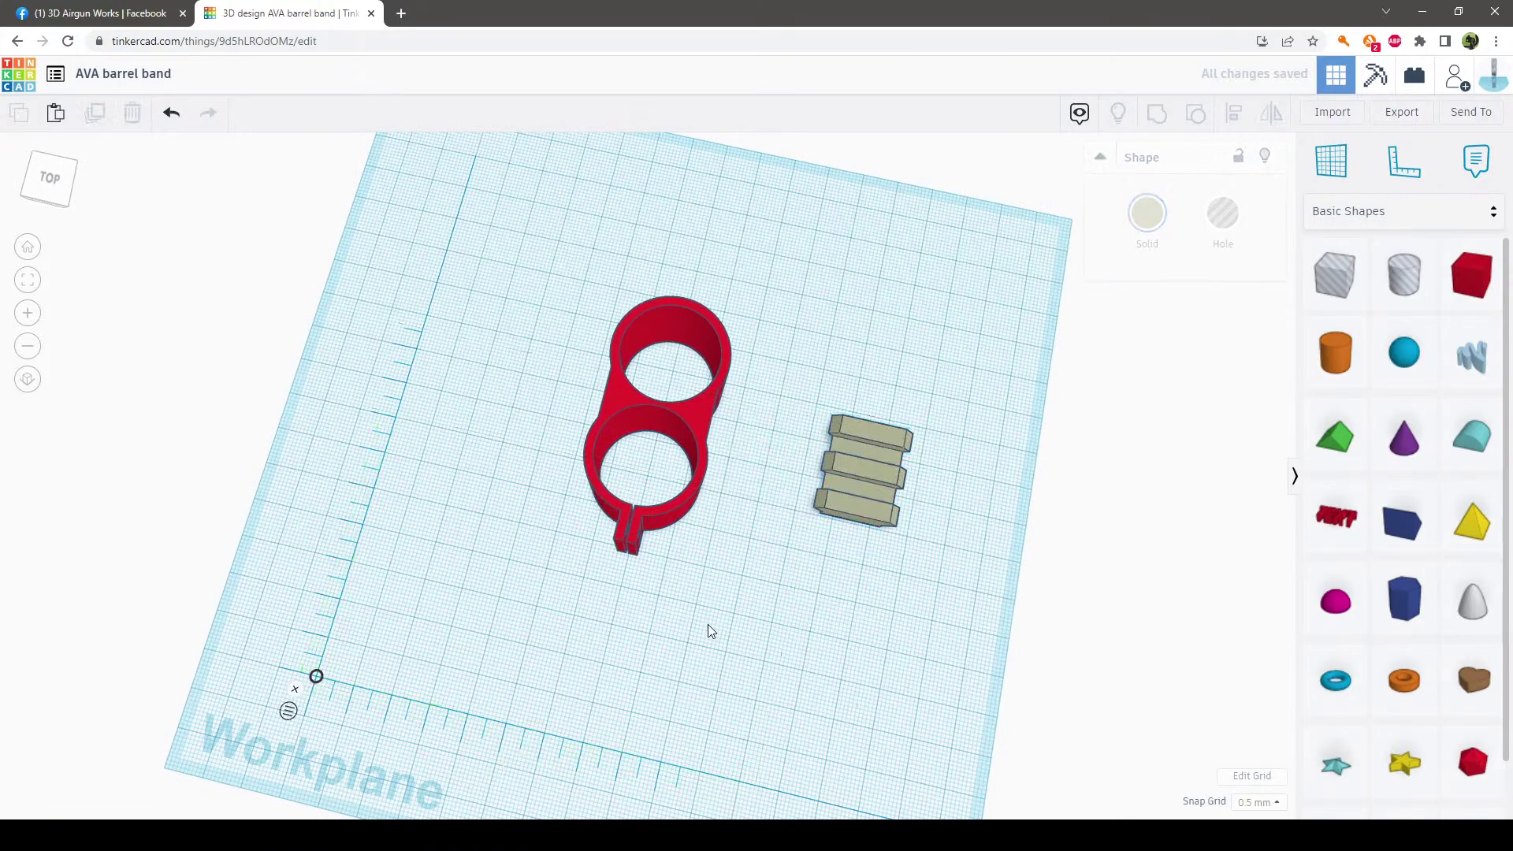
Stand the picatinny rail upright on its 25 mm length and rotate it 90° about the vertical axis
right_click_drag(708, 627, 777, 539)
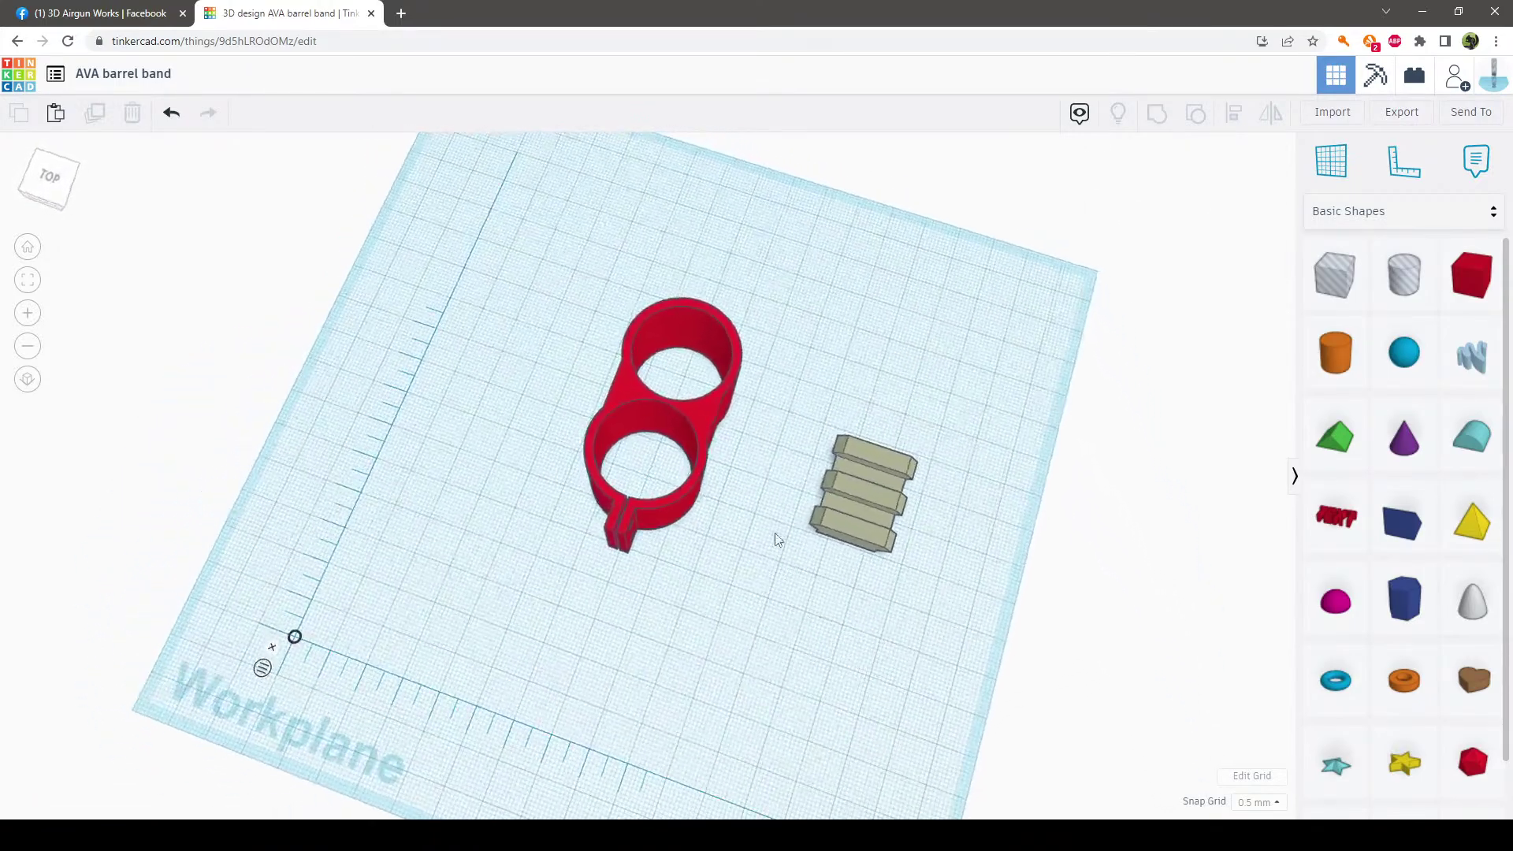
left_click(854, 518)
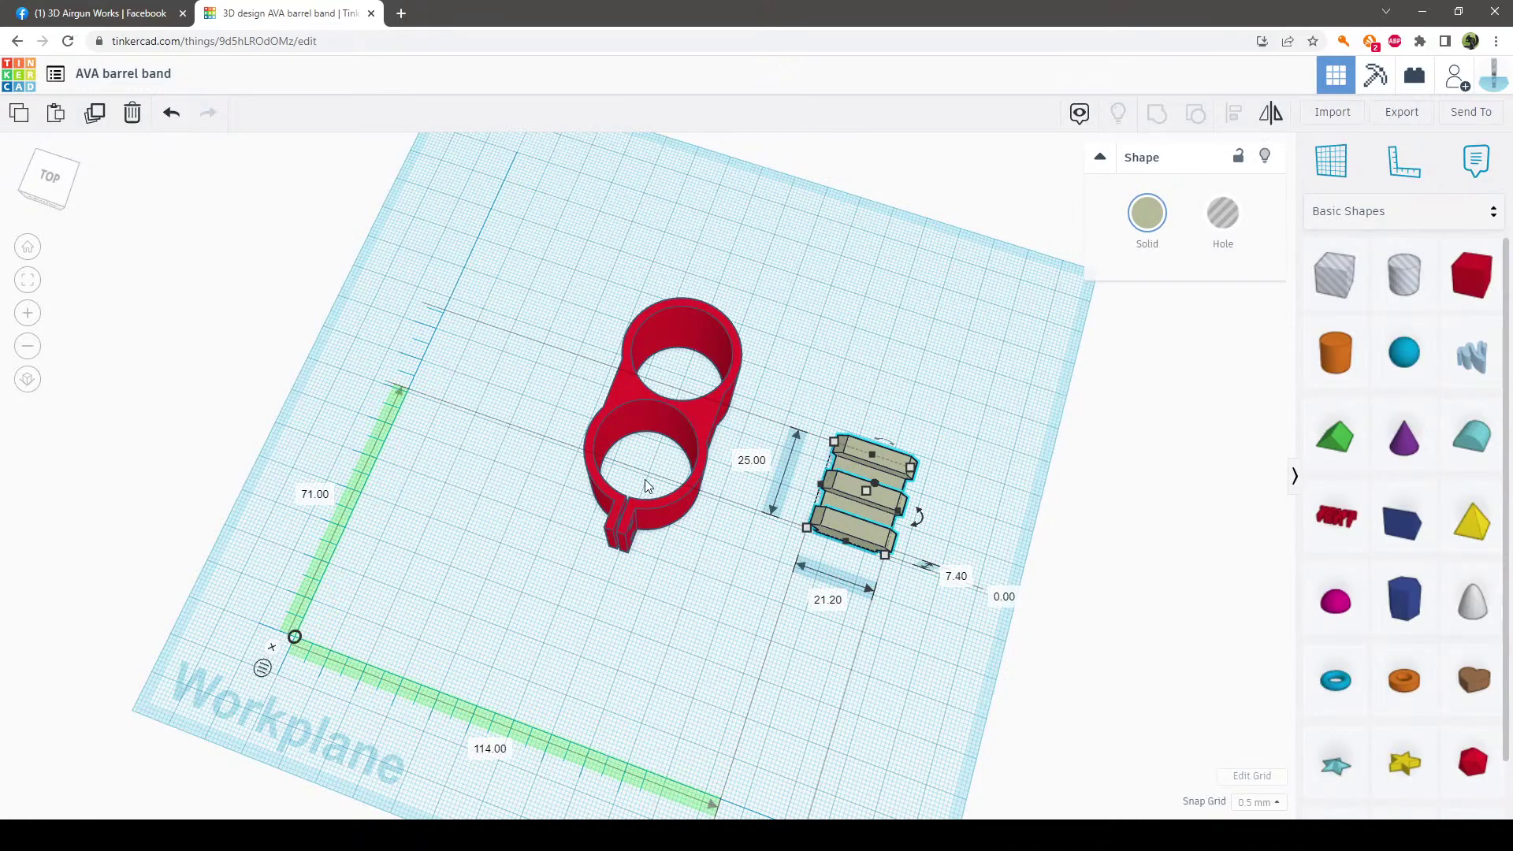
right_click_drag(707, 664, 743, 547)
left_click_drag(742, 542, 697, 571)
right_click_drag(614, 716, 864, 665)
left_click_drag(898, 576, 863, 528)
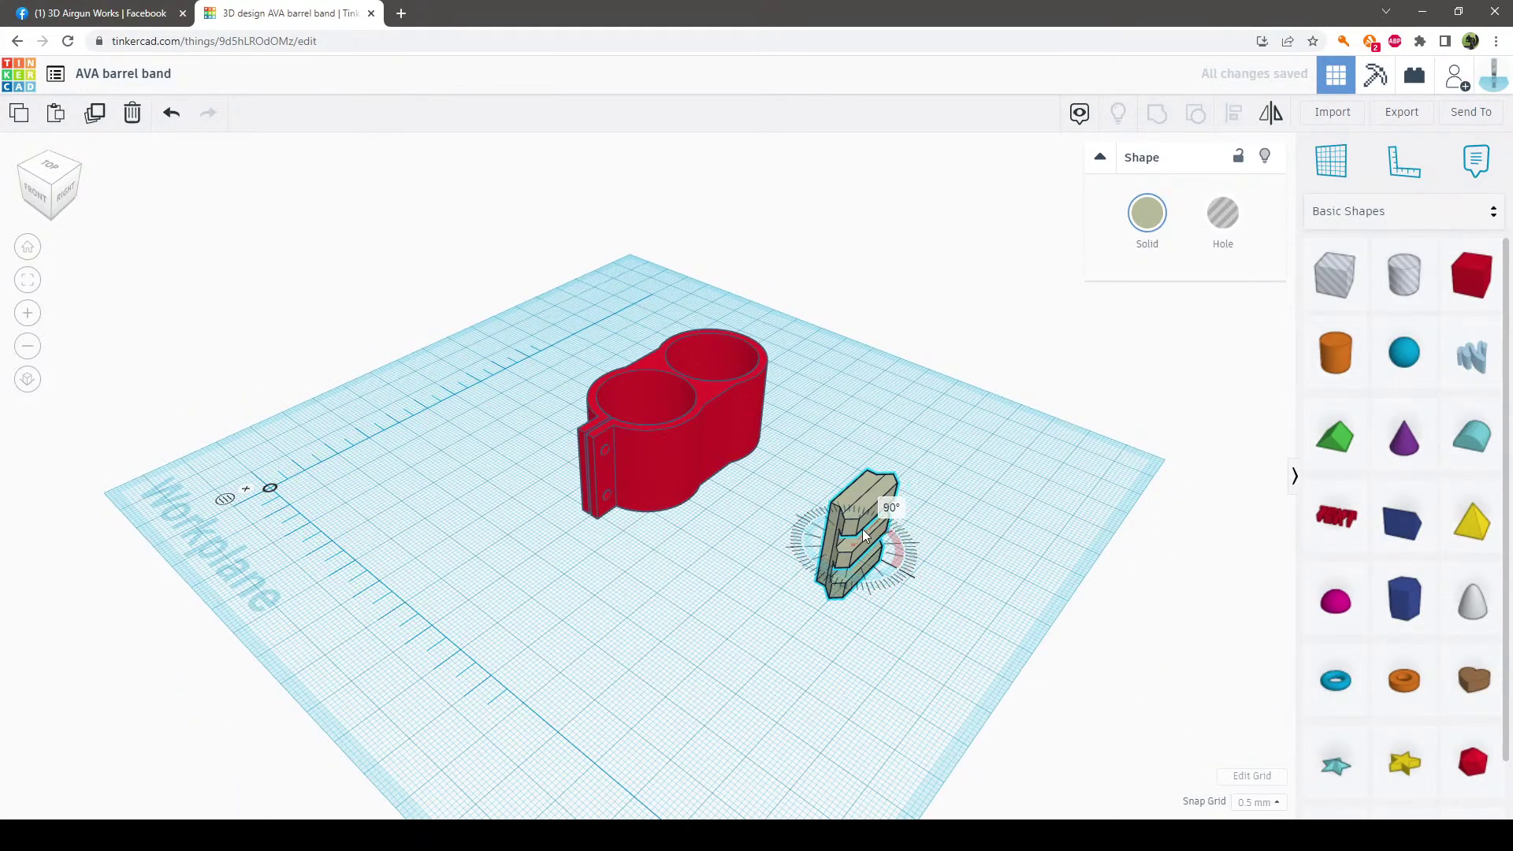
Set the picatinny rail's height above the workplane to 0 mm
left_click(975, 673)
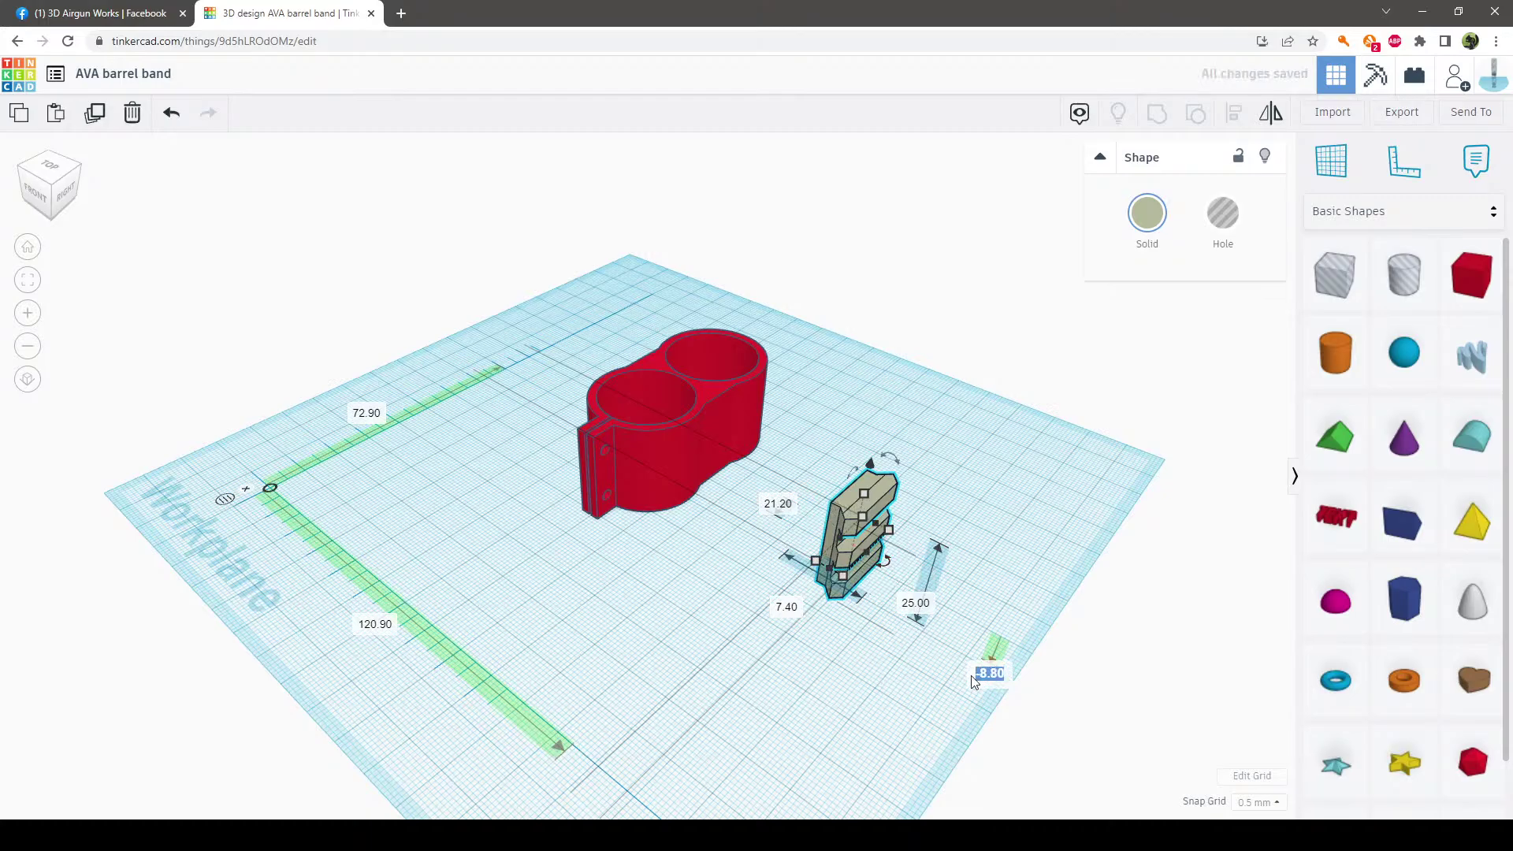
type("0")
key("Return")
left_click(847, 713)
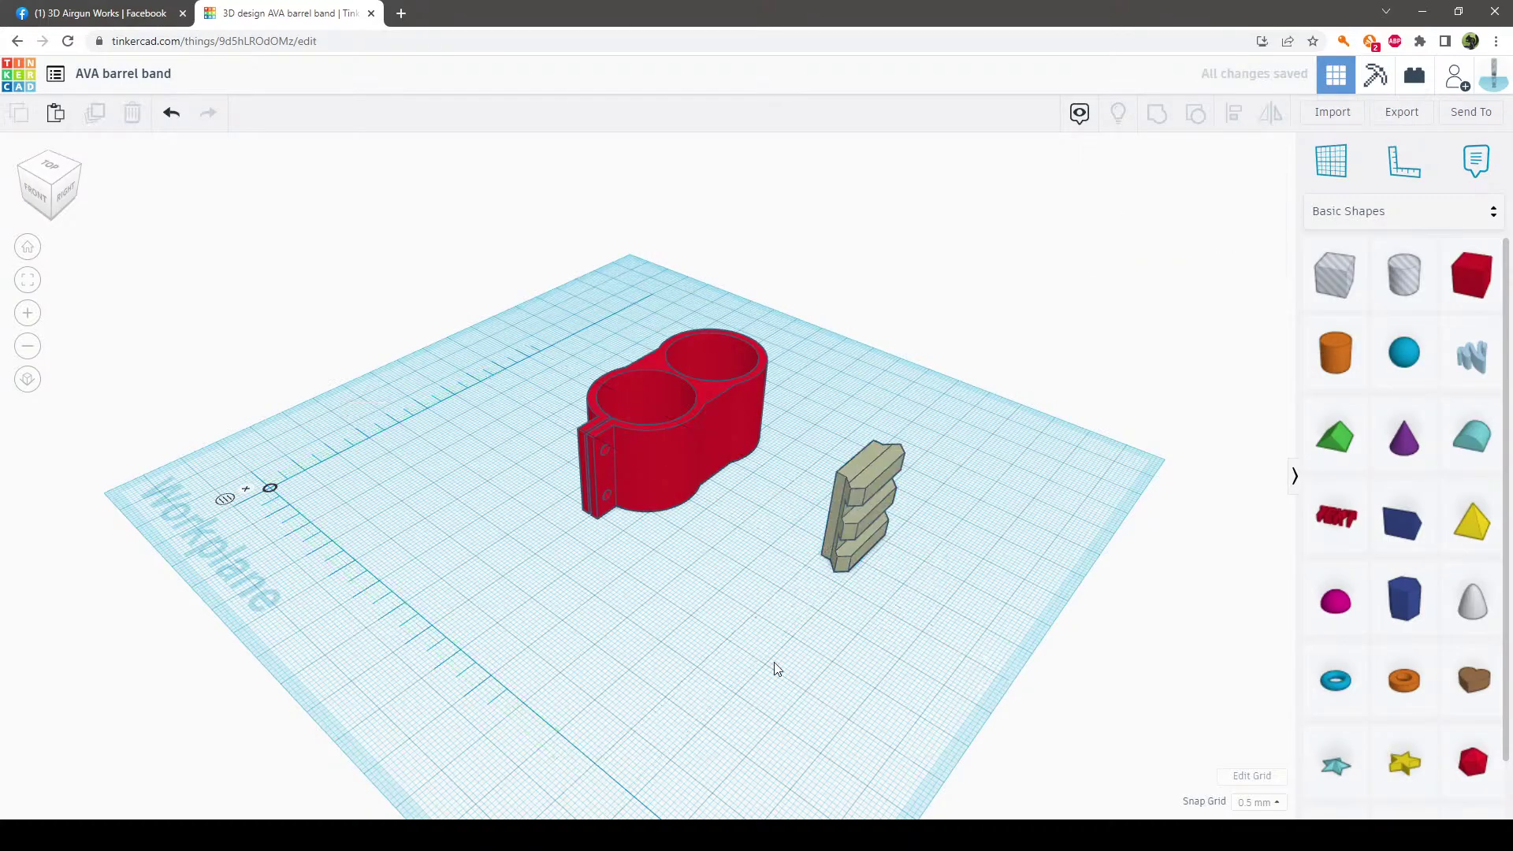
Move the picatinny rail against the right flank of the barrel band, about 82 mm and 72.5 mm from the ruler origin
right_click_drag(773, 669, 801, 523)
left_click_drag(871, 489, 717, 443)
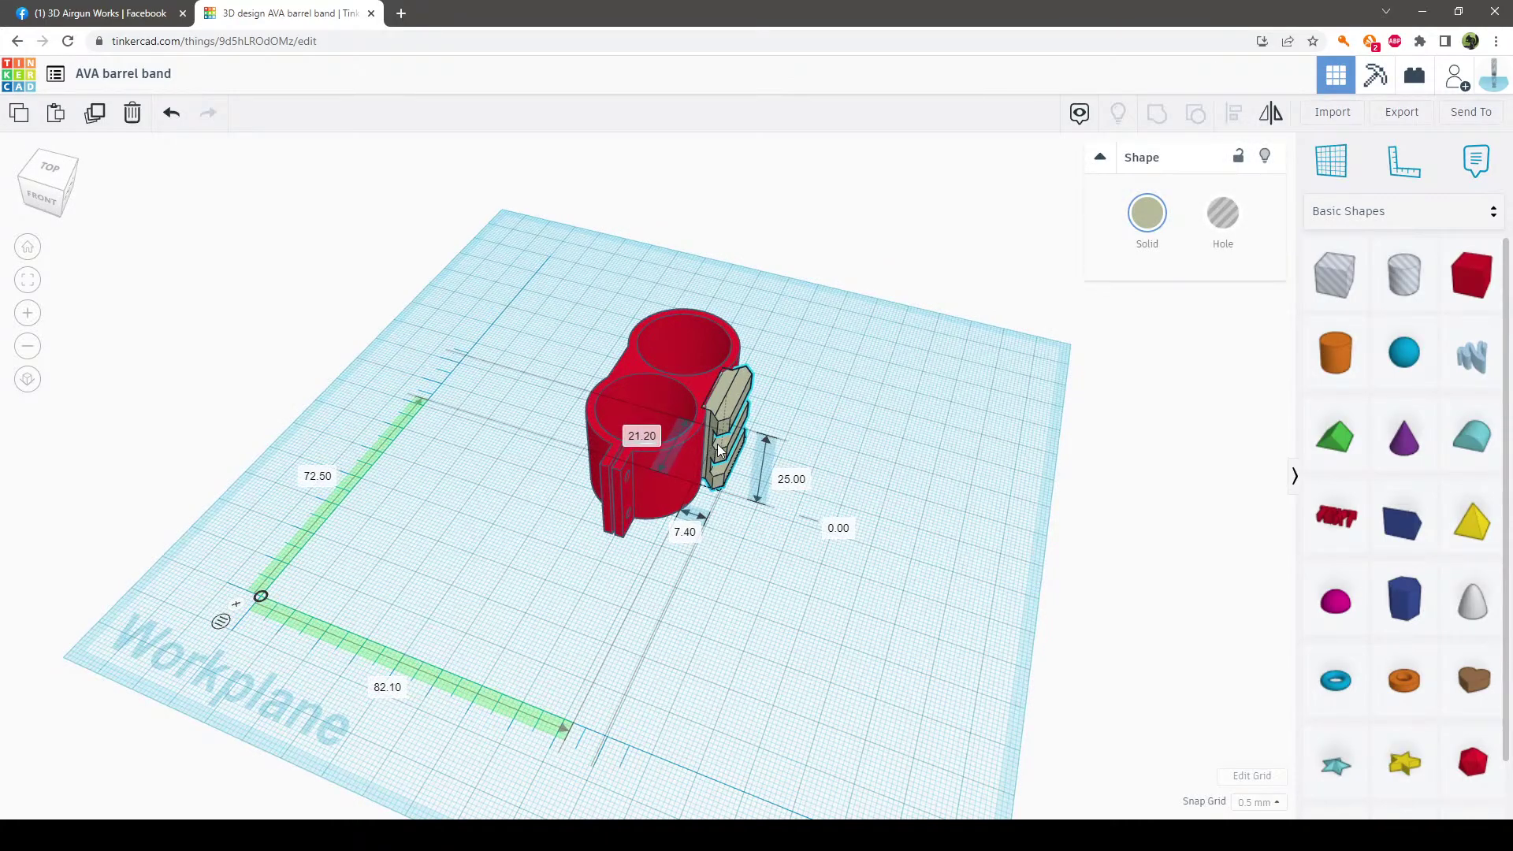
left_click(698, 594)
right_click_drag(699, 593, 767, 618)
scroll(767, 617, "up", 4)
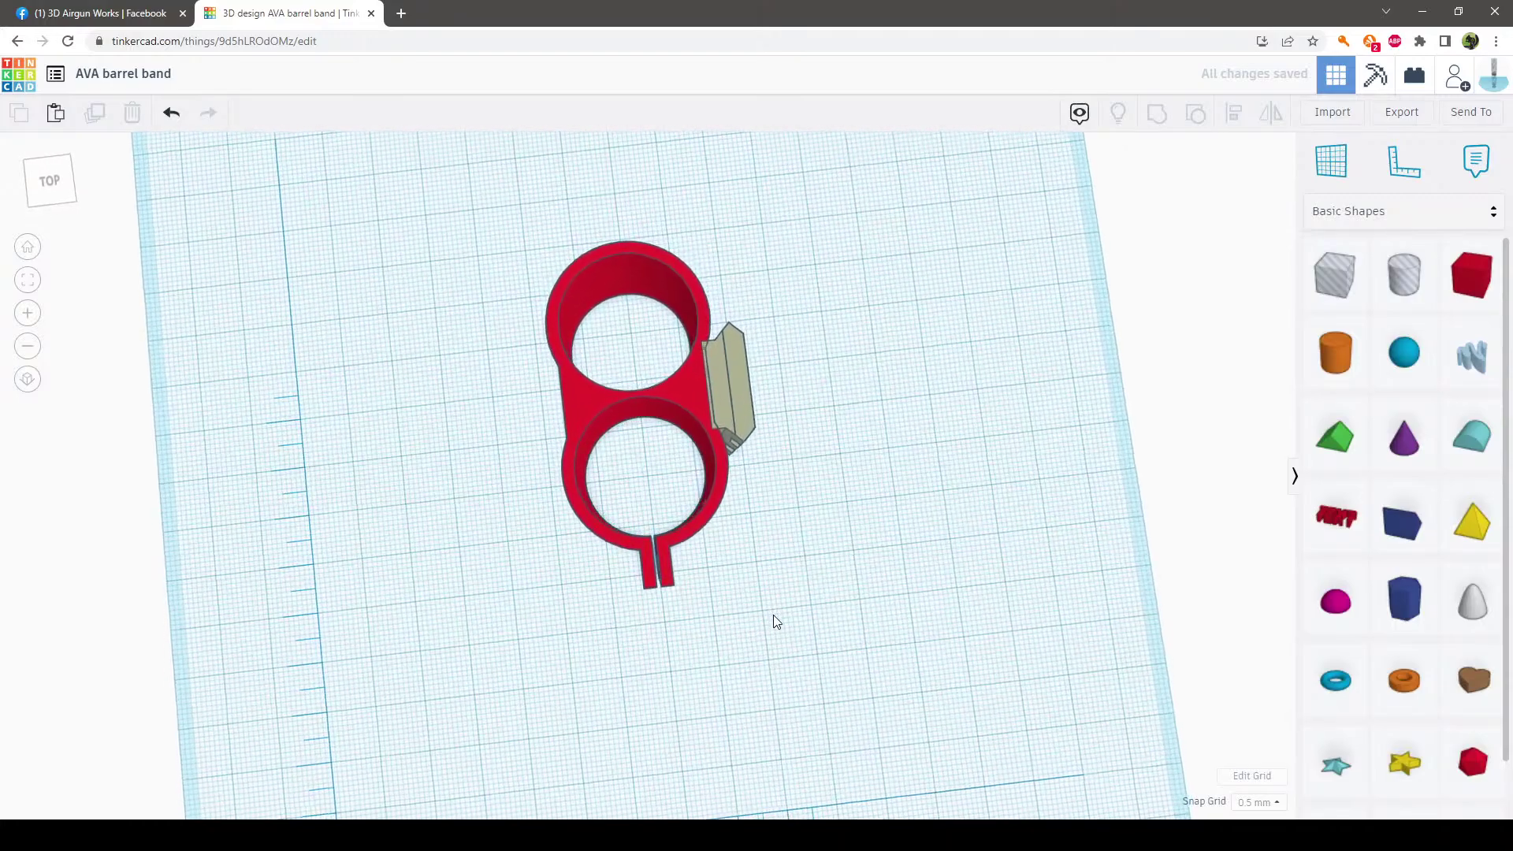
Duplicate the picatinny rail, turn the copy to face the opposite way, and move the unrotated rail clear of it
left_click(740, 413)
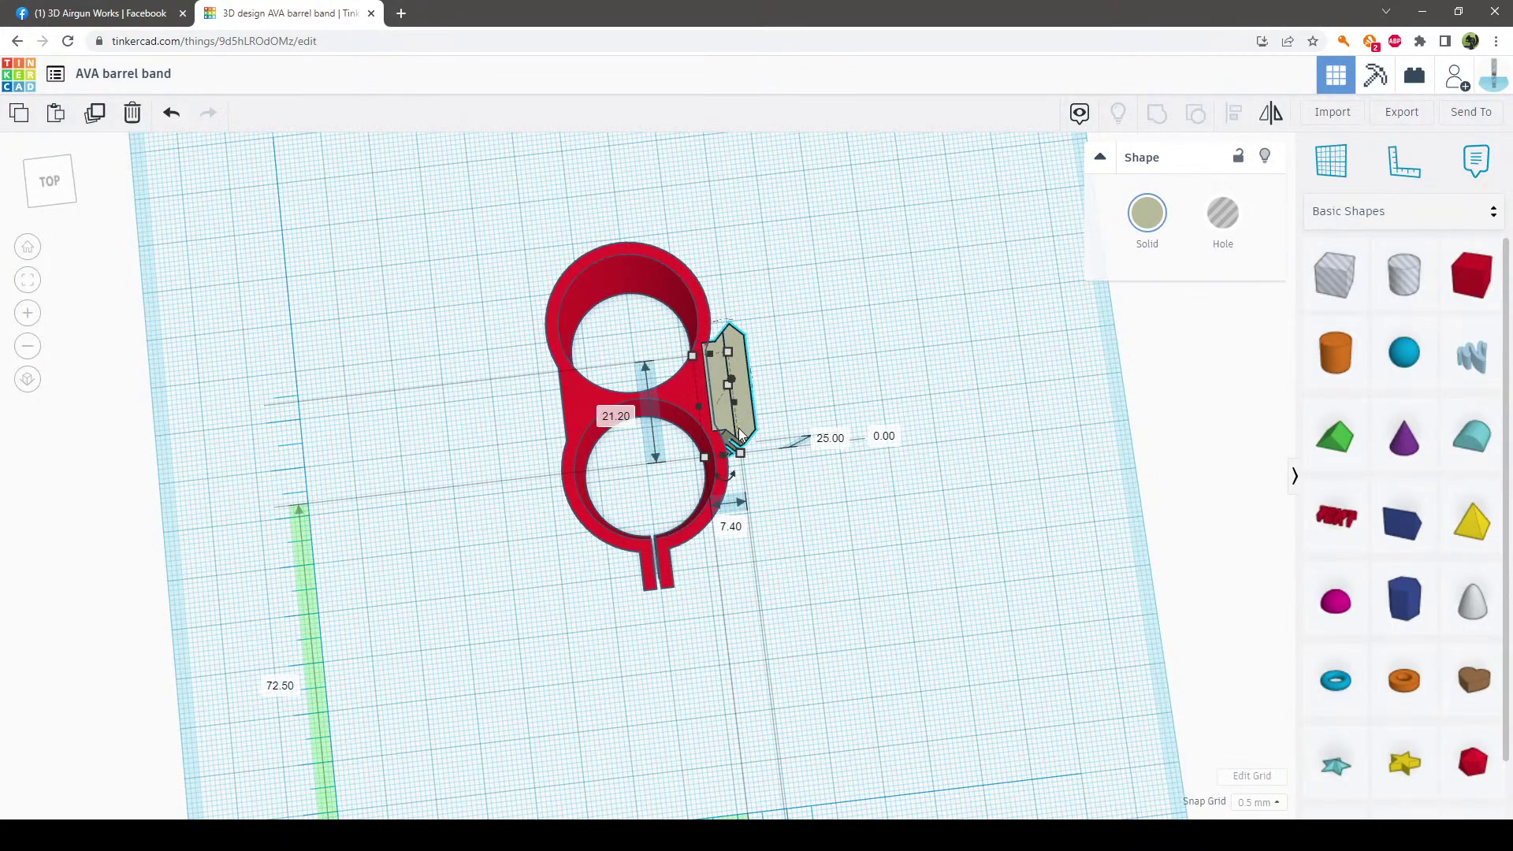
left_click(94, 113)
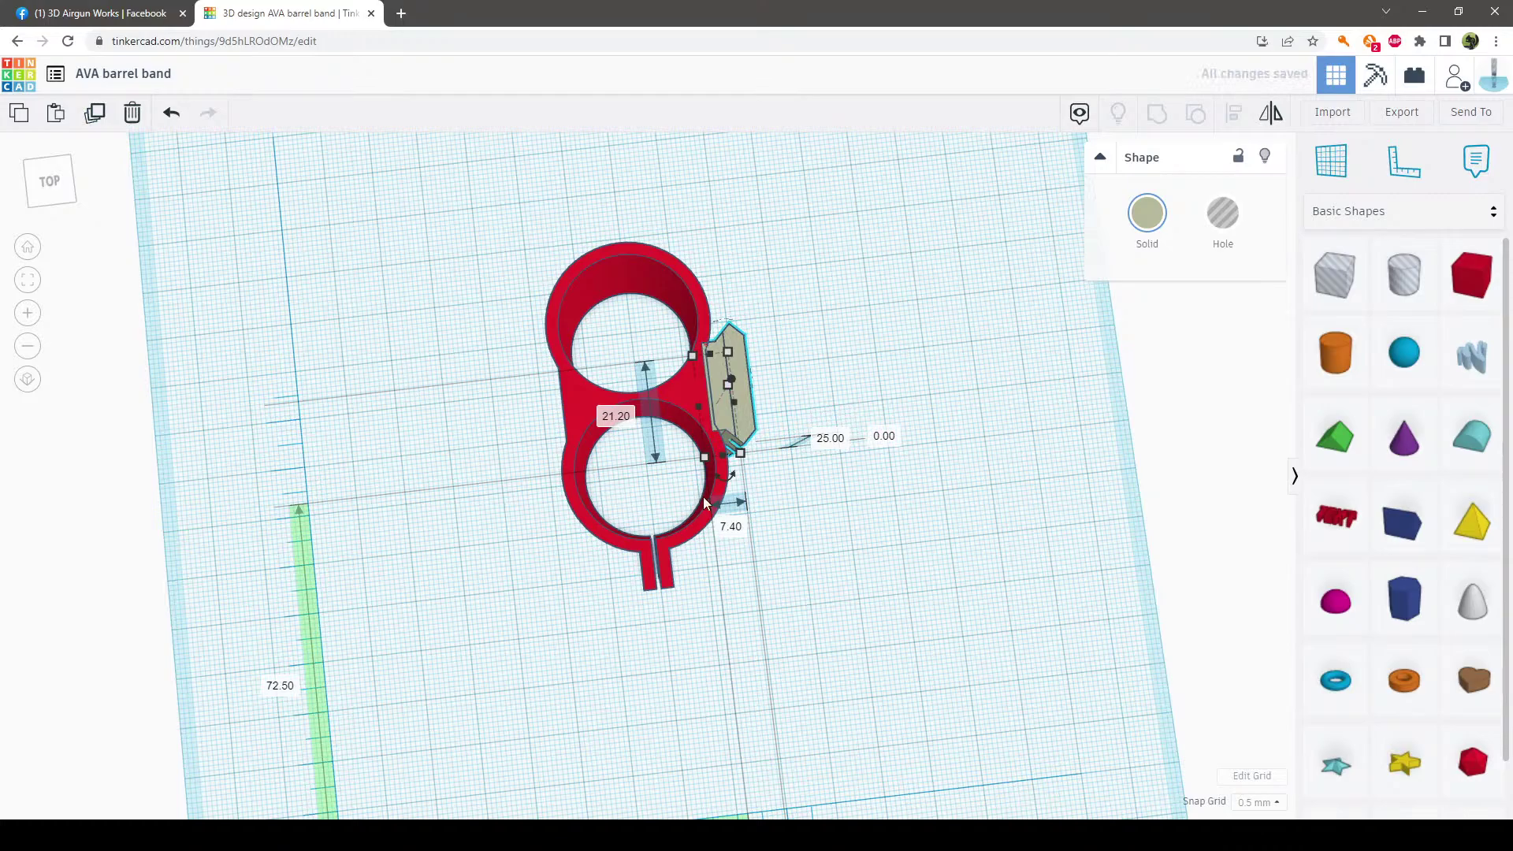
left_click_drag(727, 476, 817, 383)
left_click(860, 305)
left_click(769, 382)
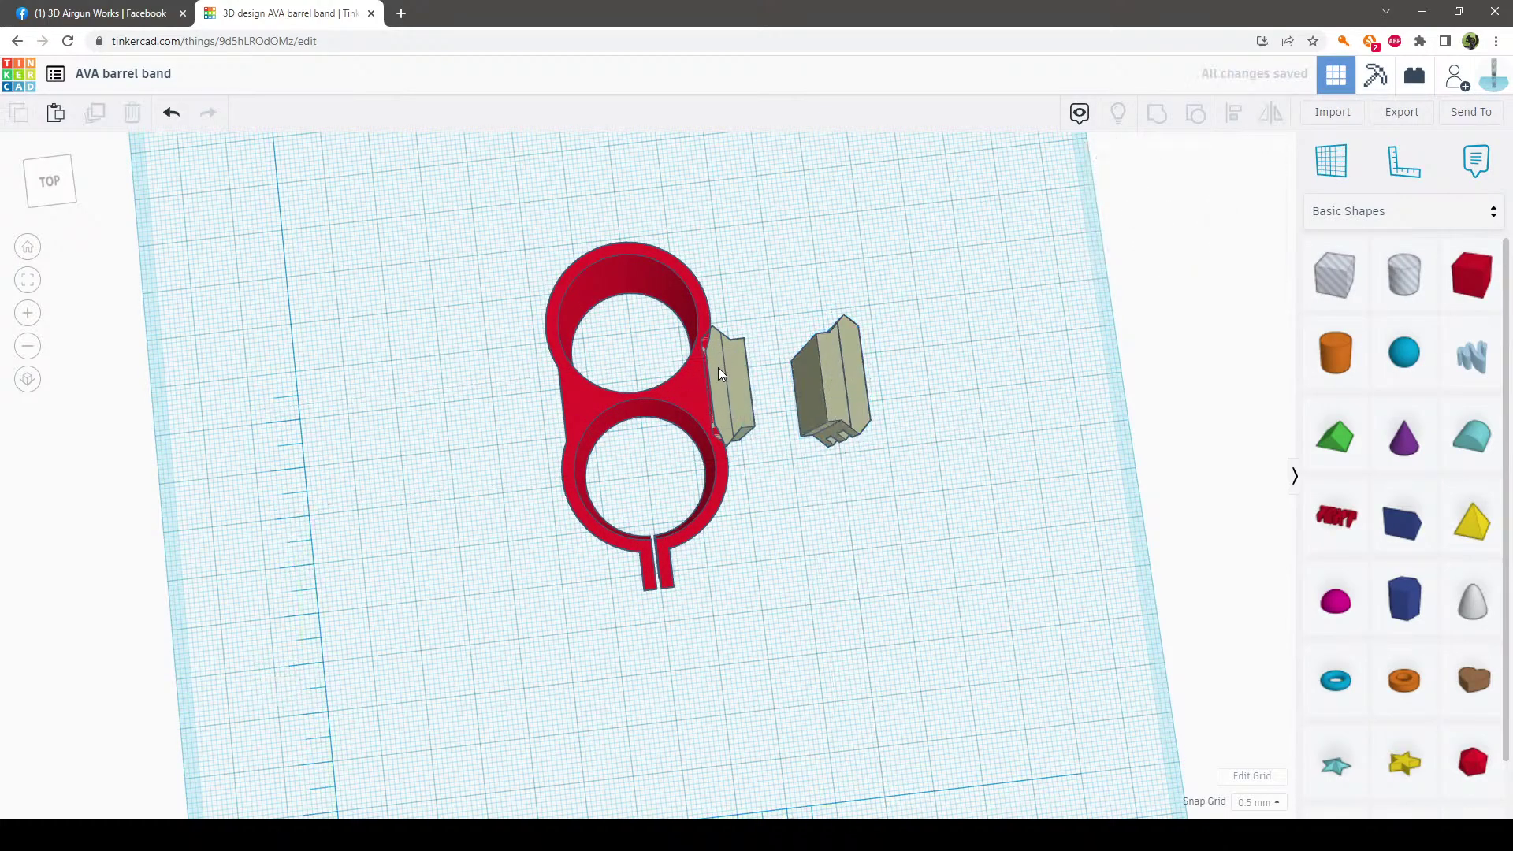
Place the turned rail copy against the left flank of the barrel band
left_click_drag(719, 370, 536, 392)
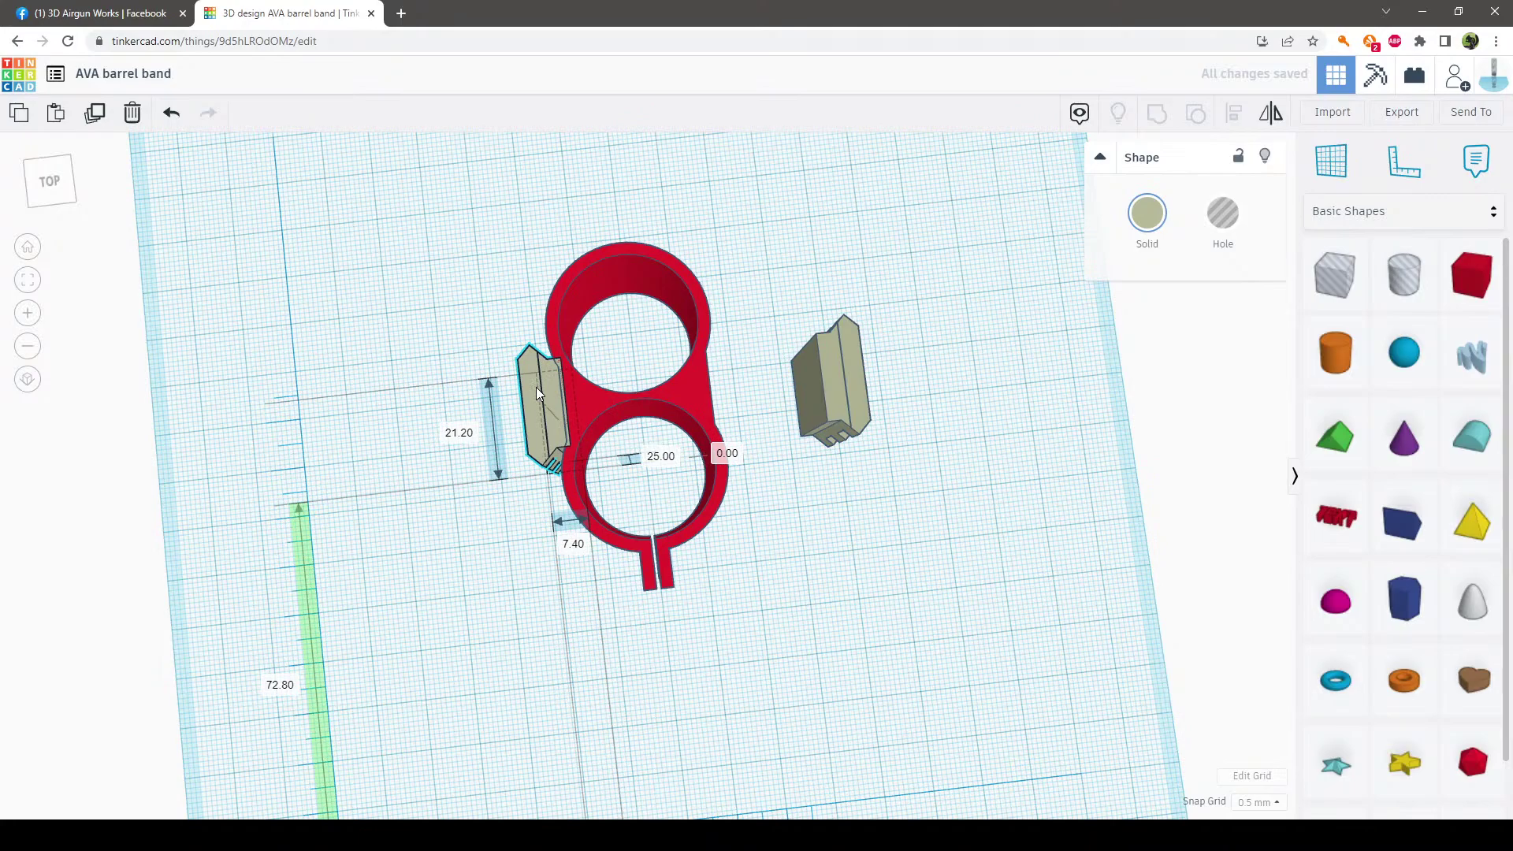
left_click(370, 363)
right_click_drag(437, 311, 565, 376)
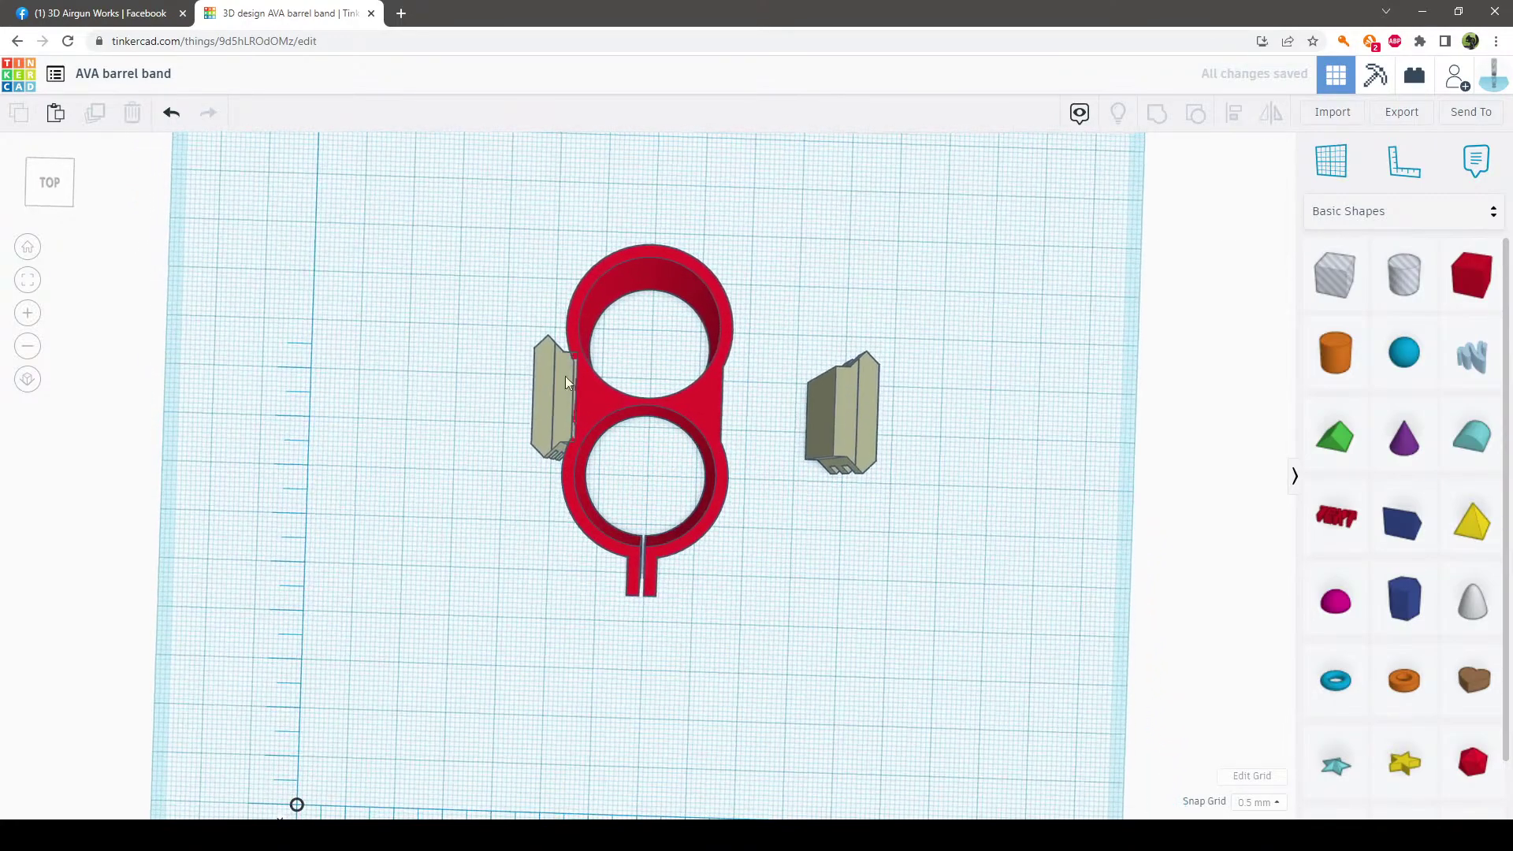
Move the other rail back against the band's right flank, 72 mm along the band's length from the ruler origin
left_click_drag(867, 417, 746, 413)
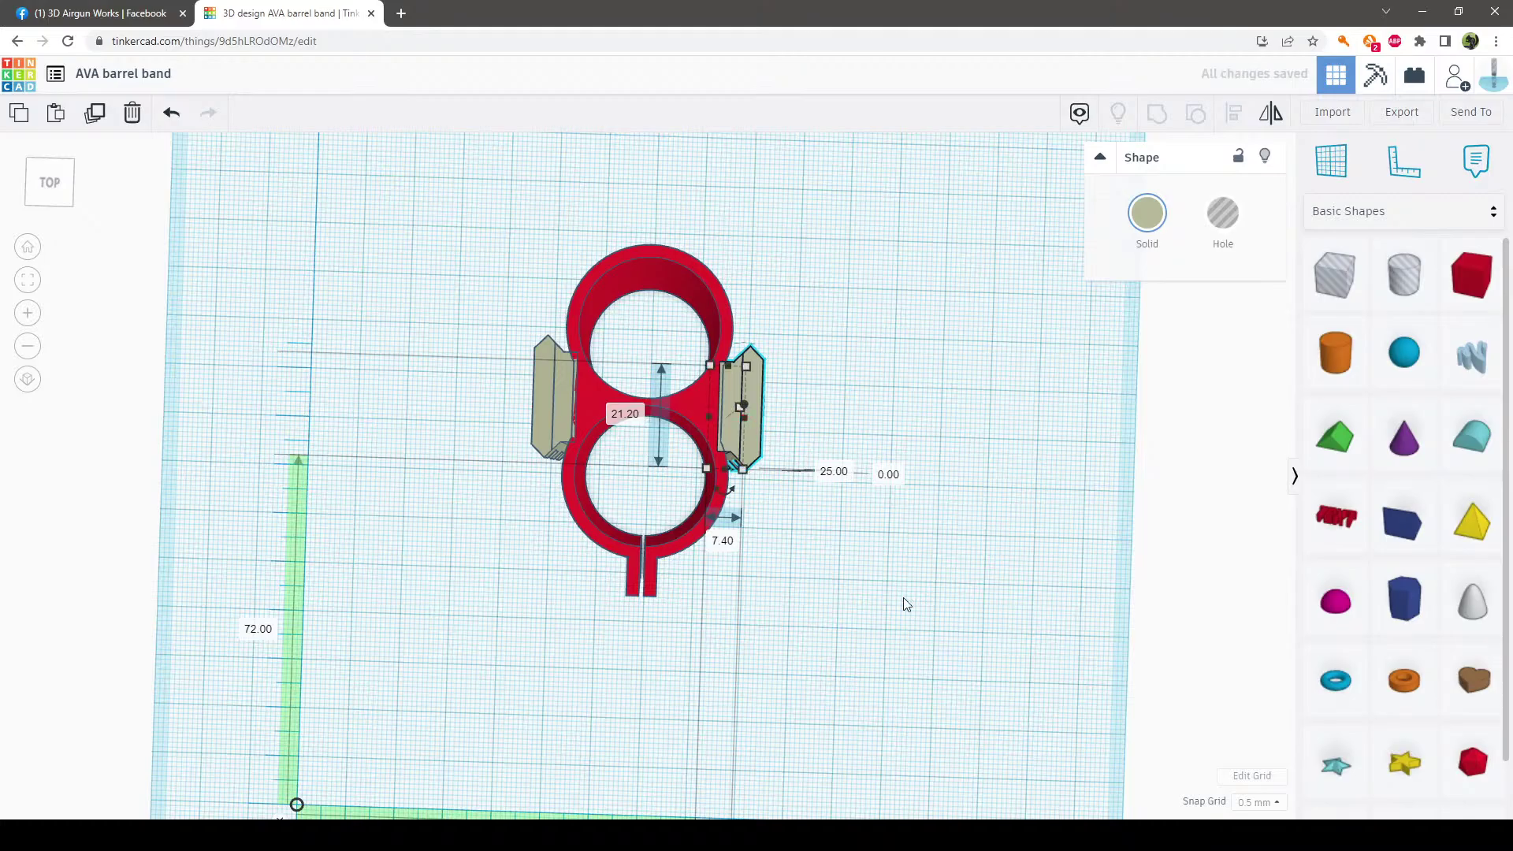
left_click(899, 604)
right_click_drag(858, 606, 740, 390)
left_click(748, 395)
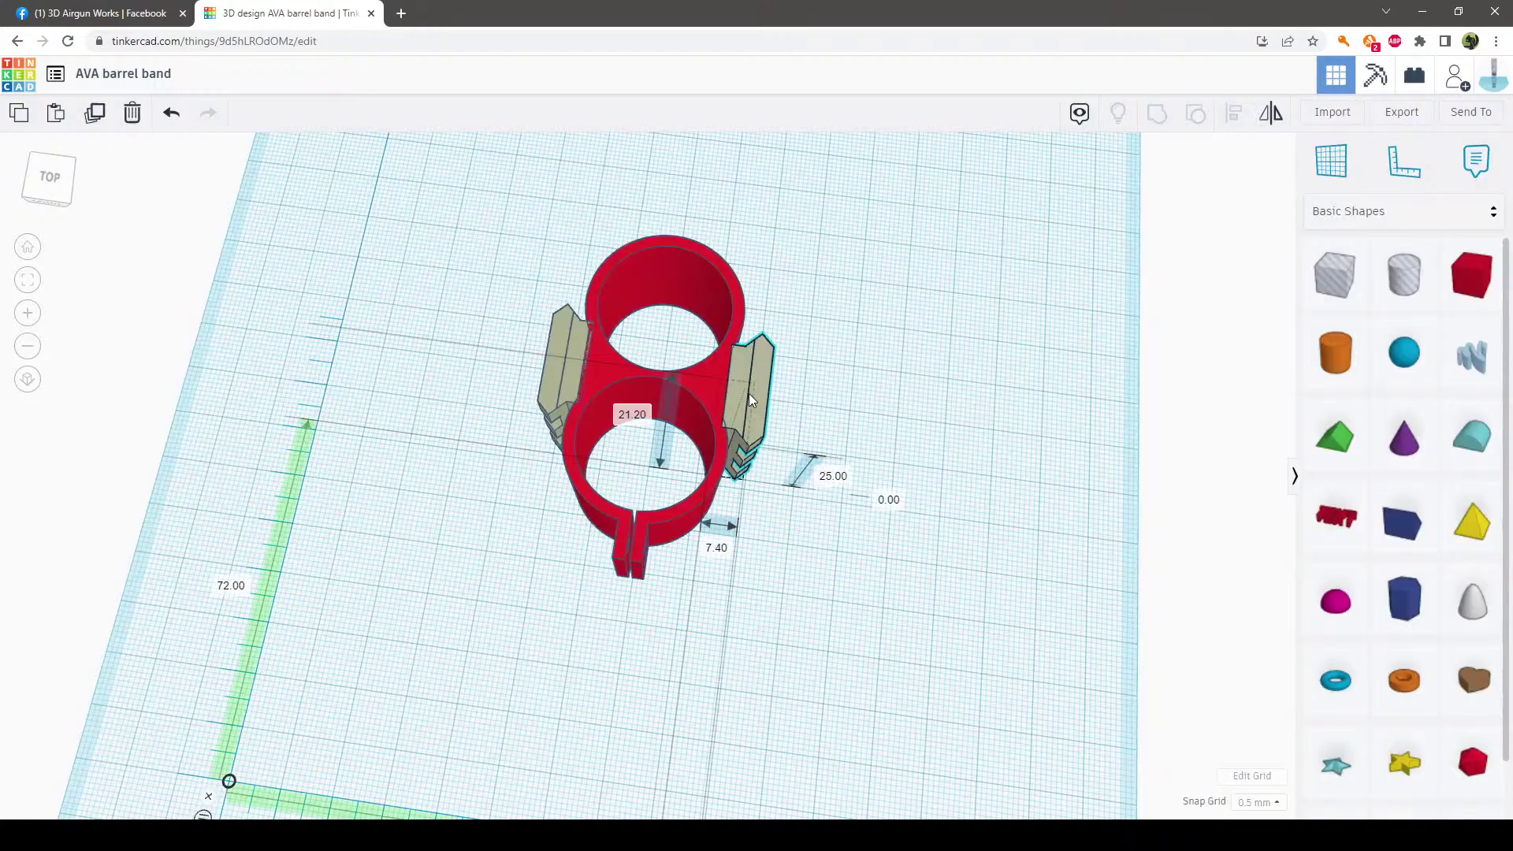
right_click_drag(747, 394, 884, 431)
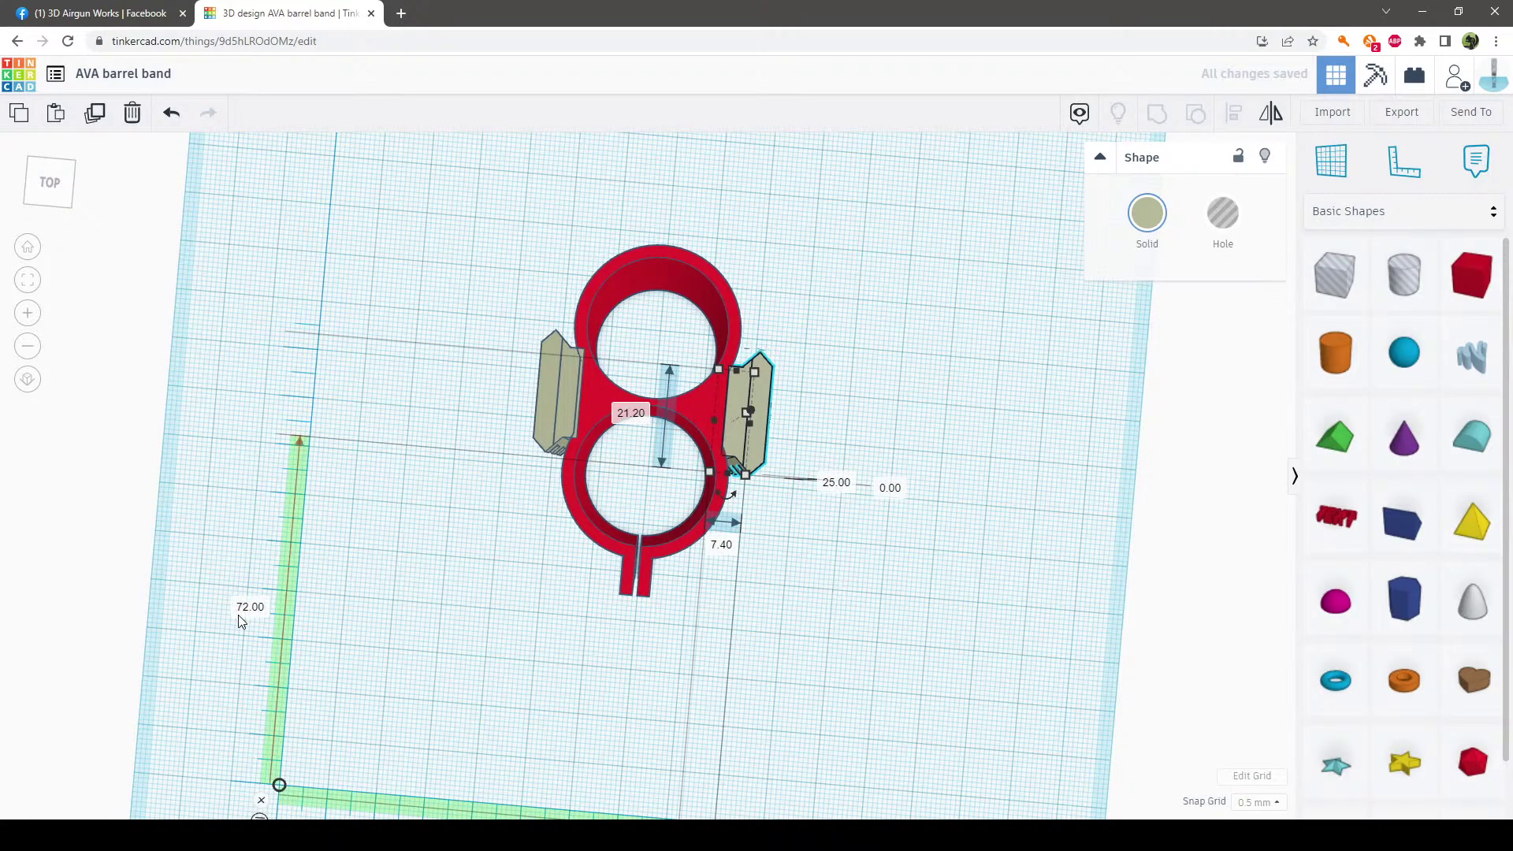
left_click(787, 474)
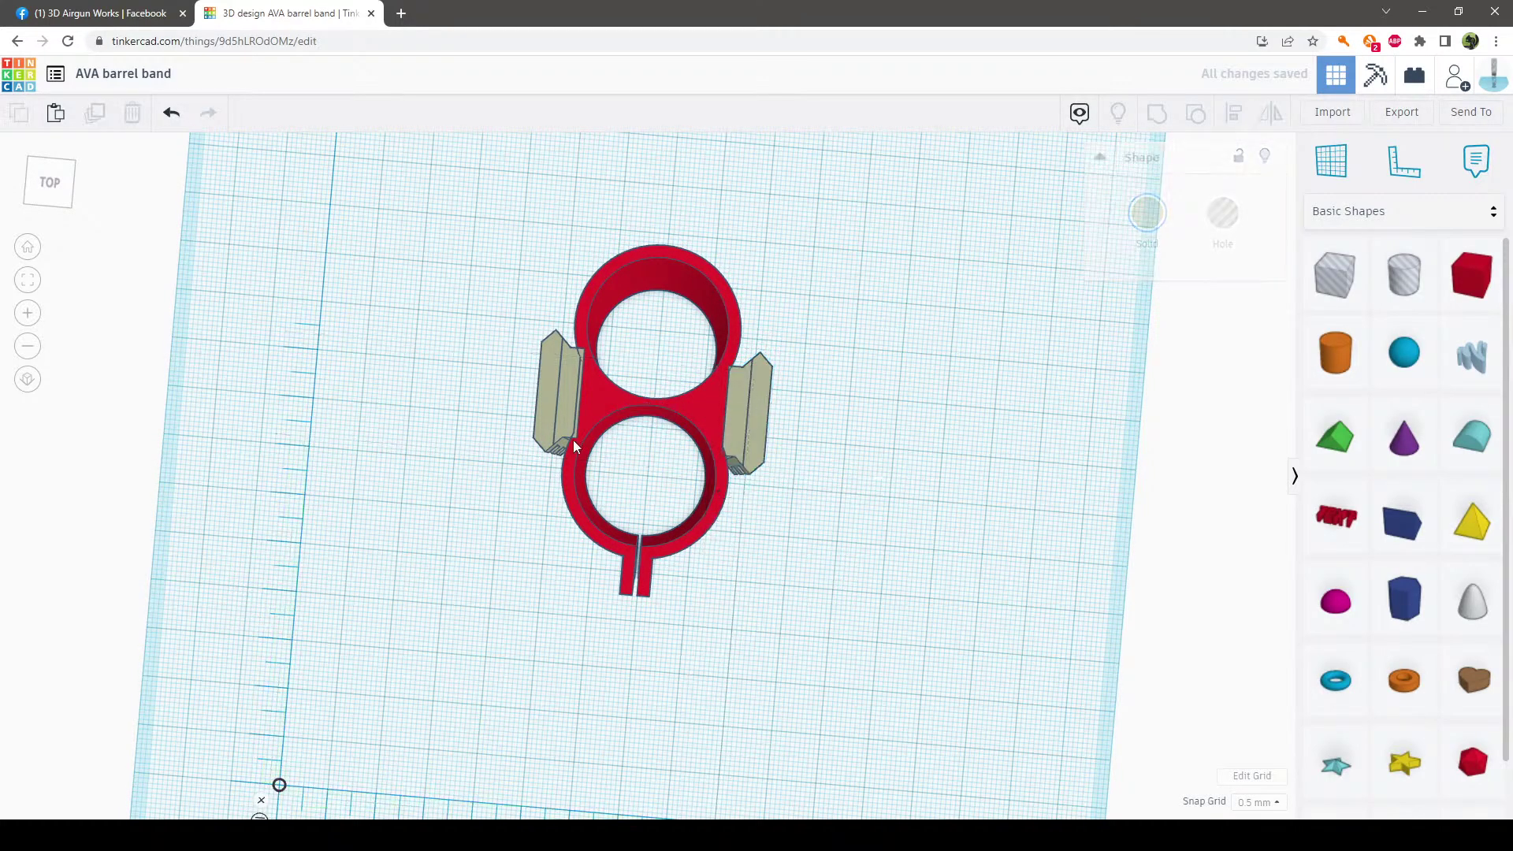
Nudge the left rail against the band and set its distance from the ruler origin along the band's length to 72 mm
left_click(542, 413)
left_click_drag(547, 416, 547, 414)
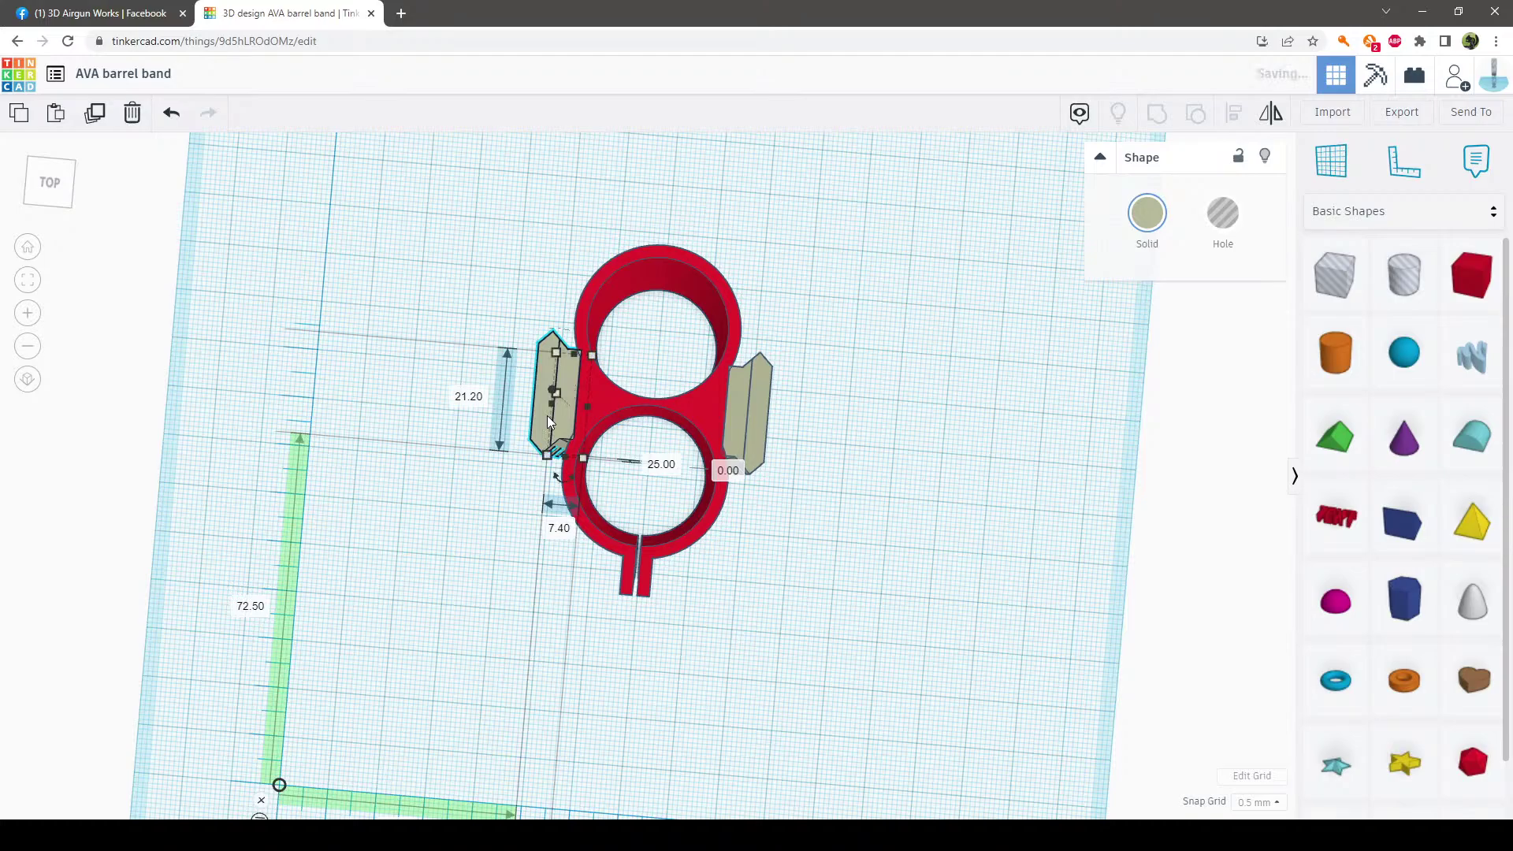
left_click(251, 609)
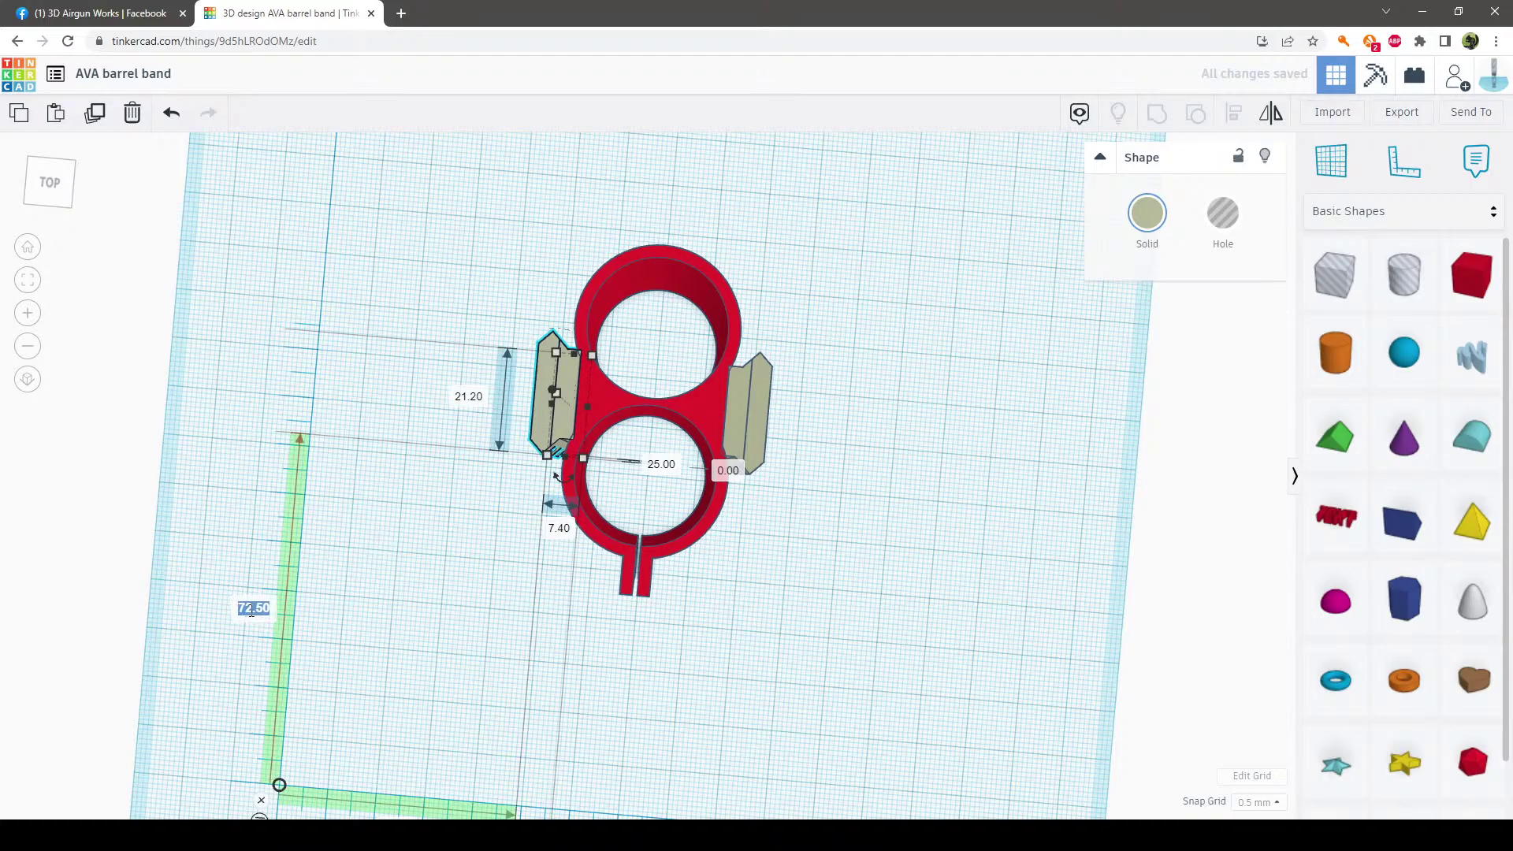
type("78")
key("Return")
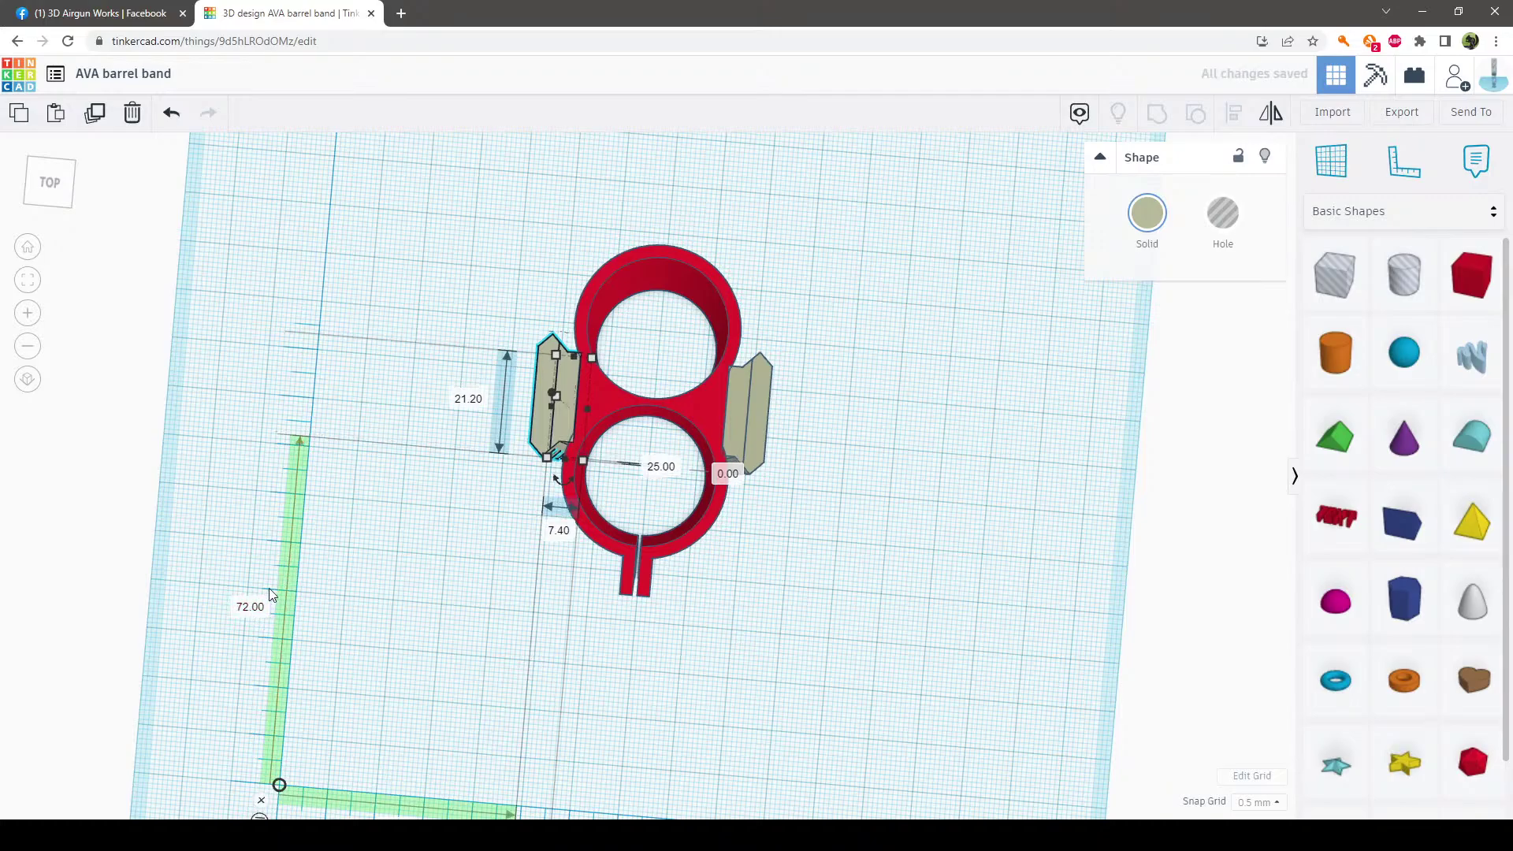
left_click(830, 574)
Group the barrel band and both picatinny rails into one shape
right_click_drag(828, 574, 811, 547)
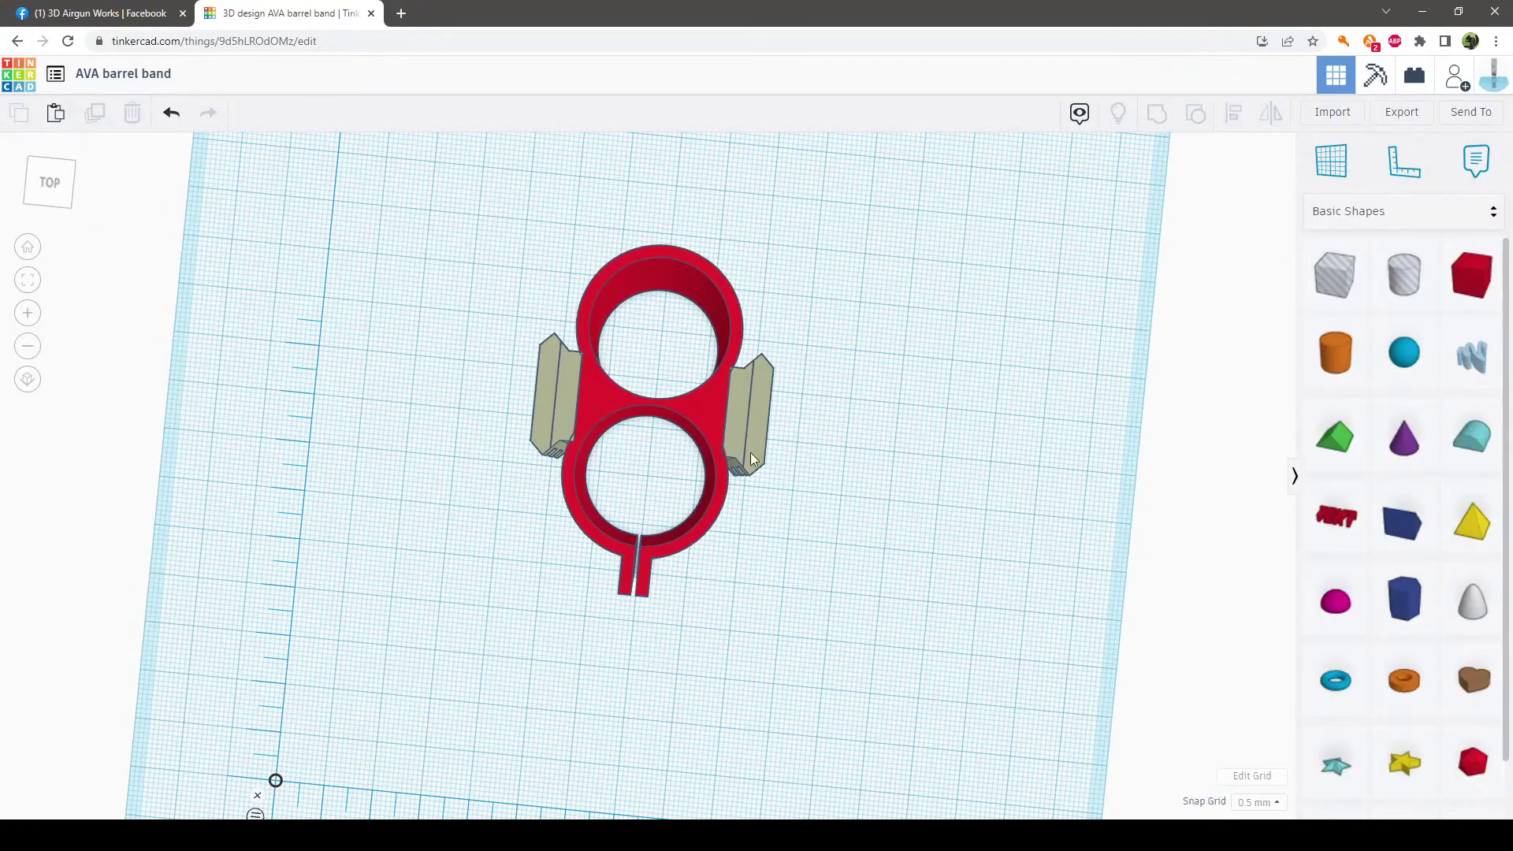
scroll(867, 508, "up", 3)
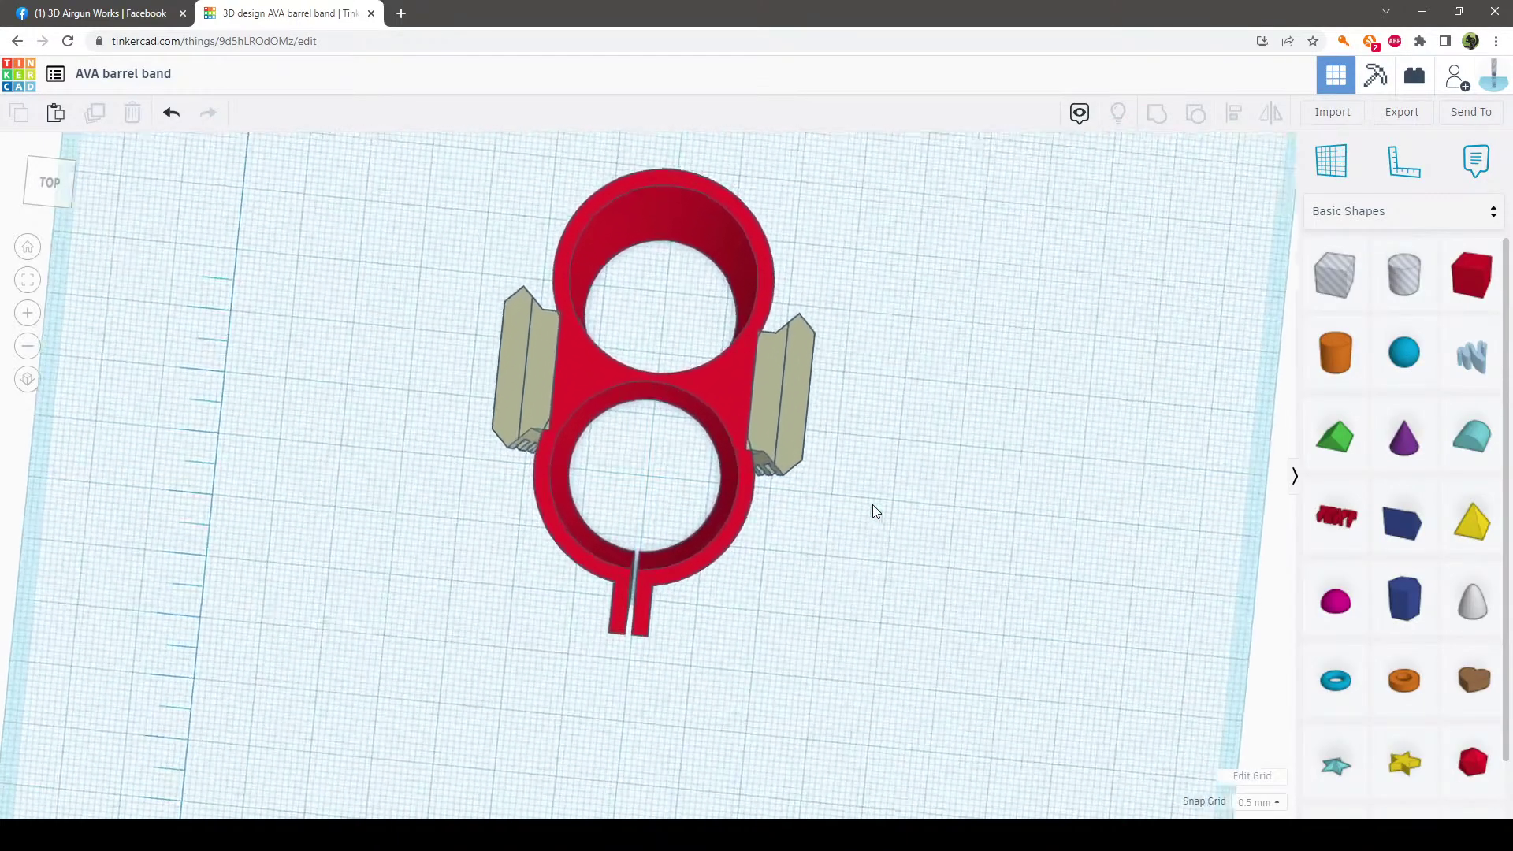
right_click_drag(997, 544, 904, 587)
scroll(1028, 537, "down", 3)
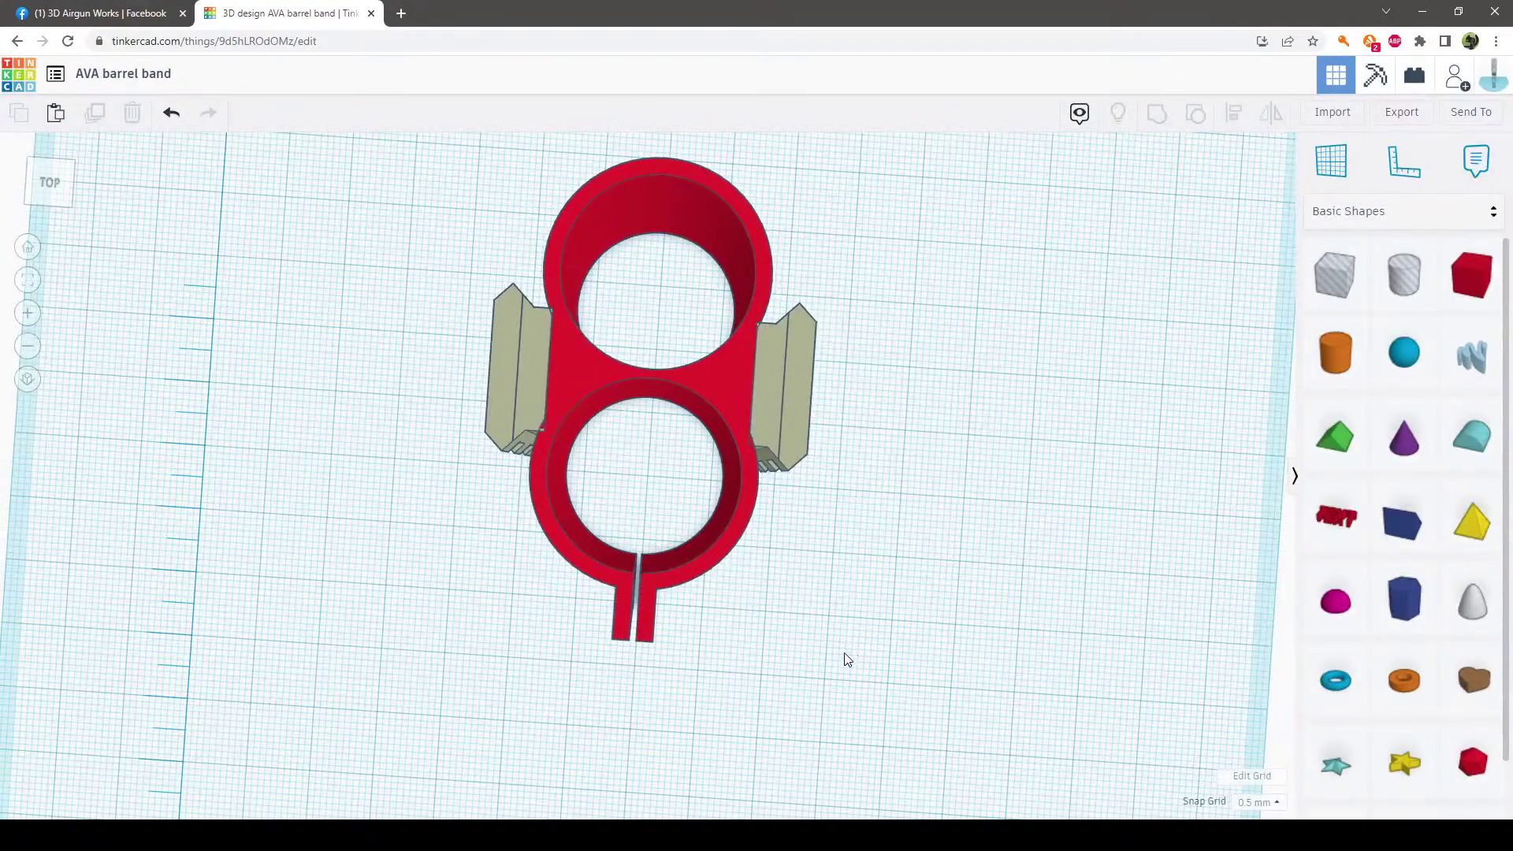
left_click_drag(841, 664, 462, 169)
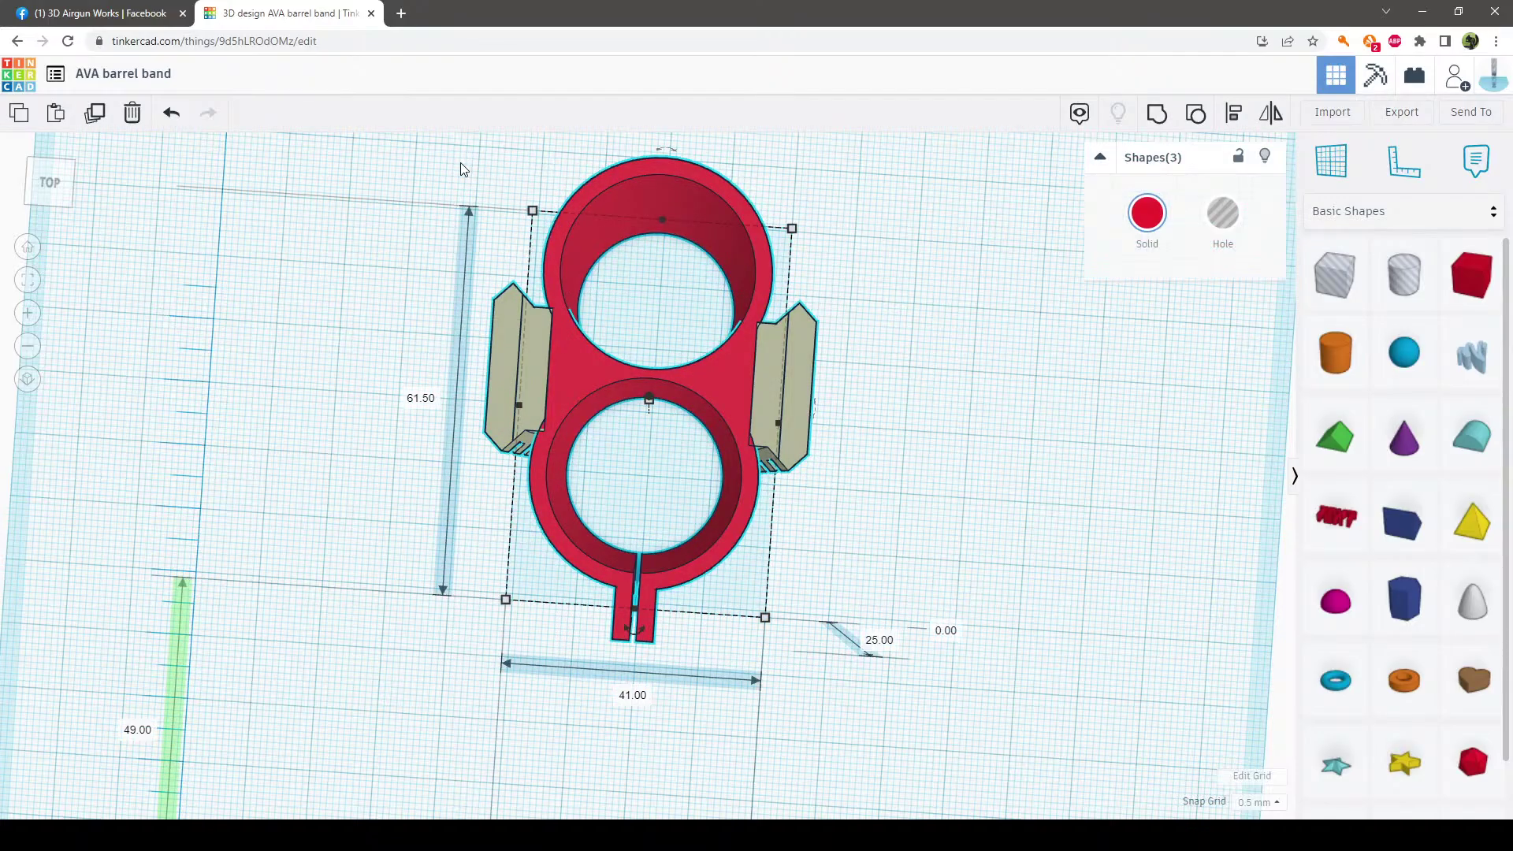
left_click(1156, 115)
left_click(953, 423)
right_click_drag(953, 422, 1013, 540)
right_click_drag(905, 473, 824, 427)
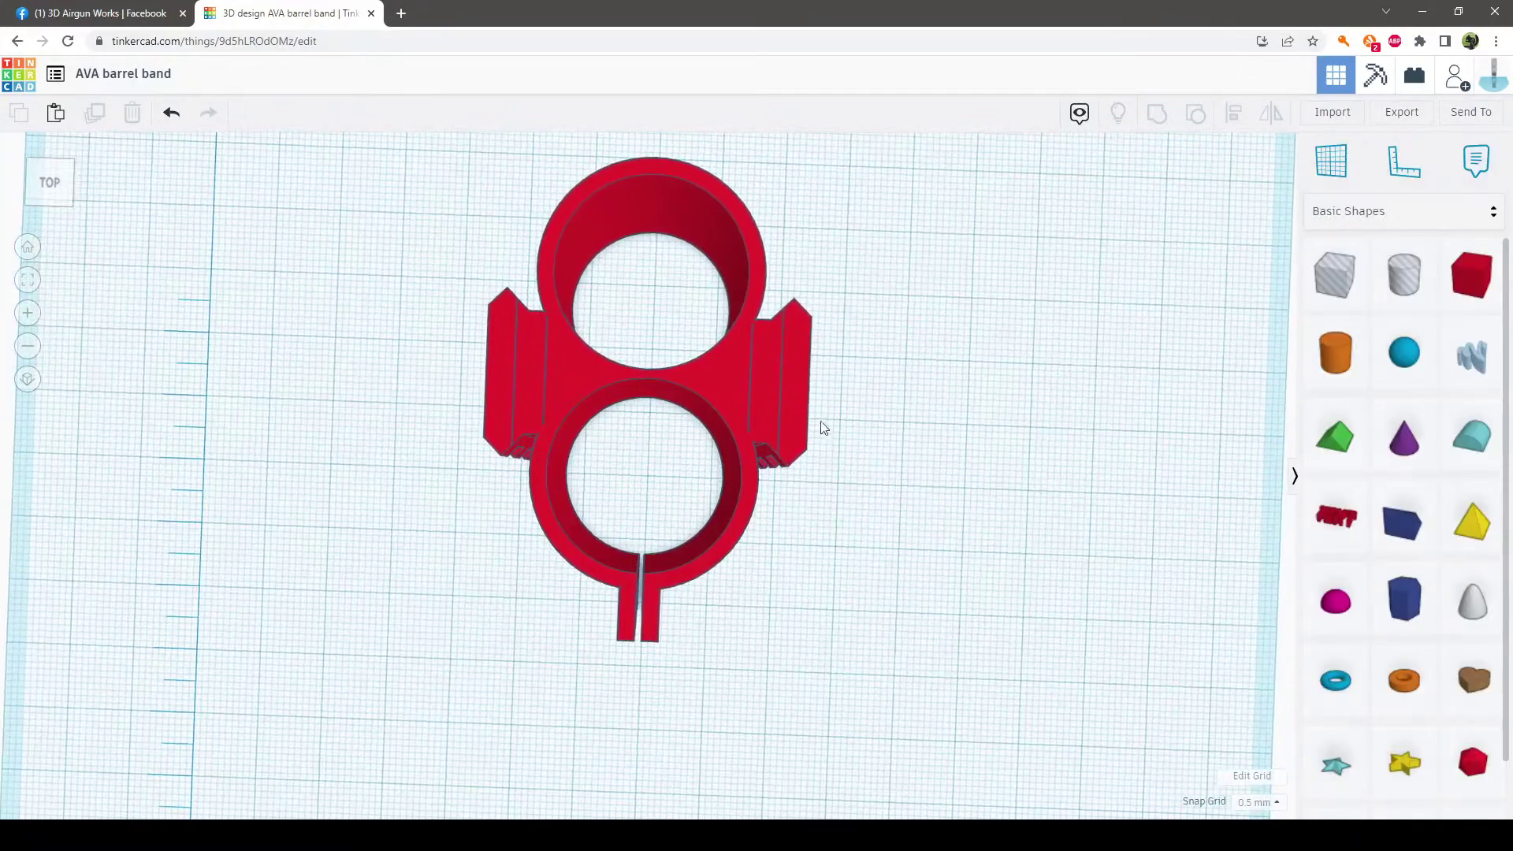
Move the combined barrel band with its rails to the left on the workplane to free space beside it
left_click_drag(733, 379, 575, 429)
left_click(963, 482)
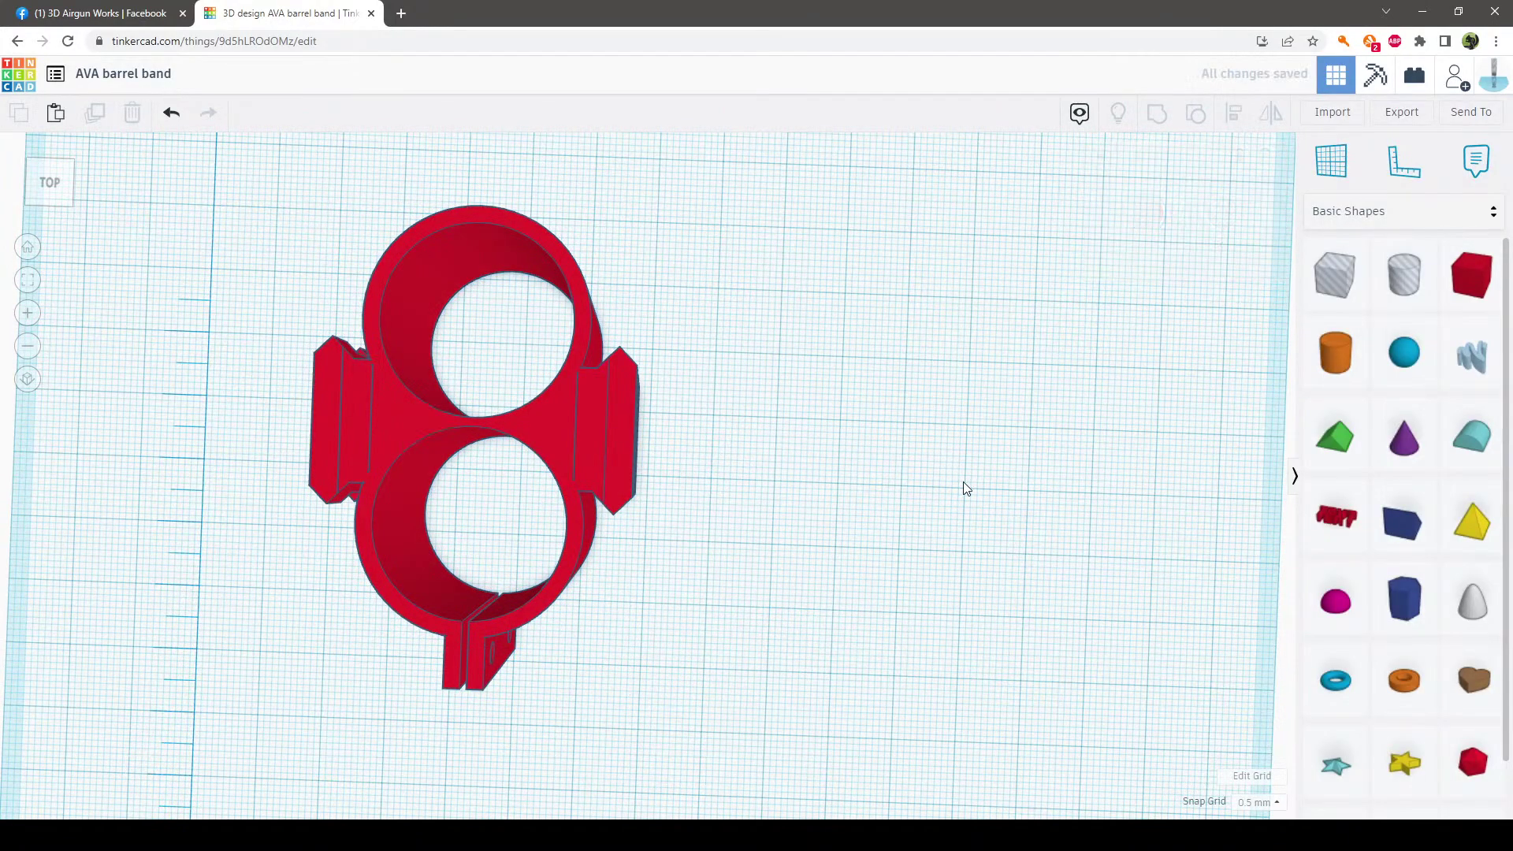
right_click_drag(965, 487, 592, 424)
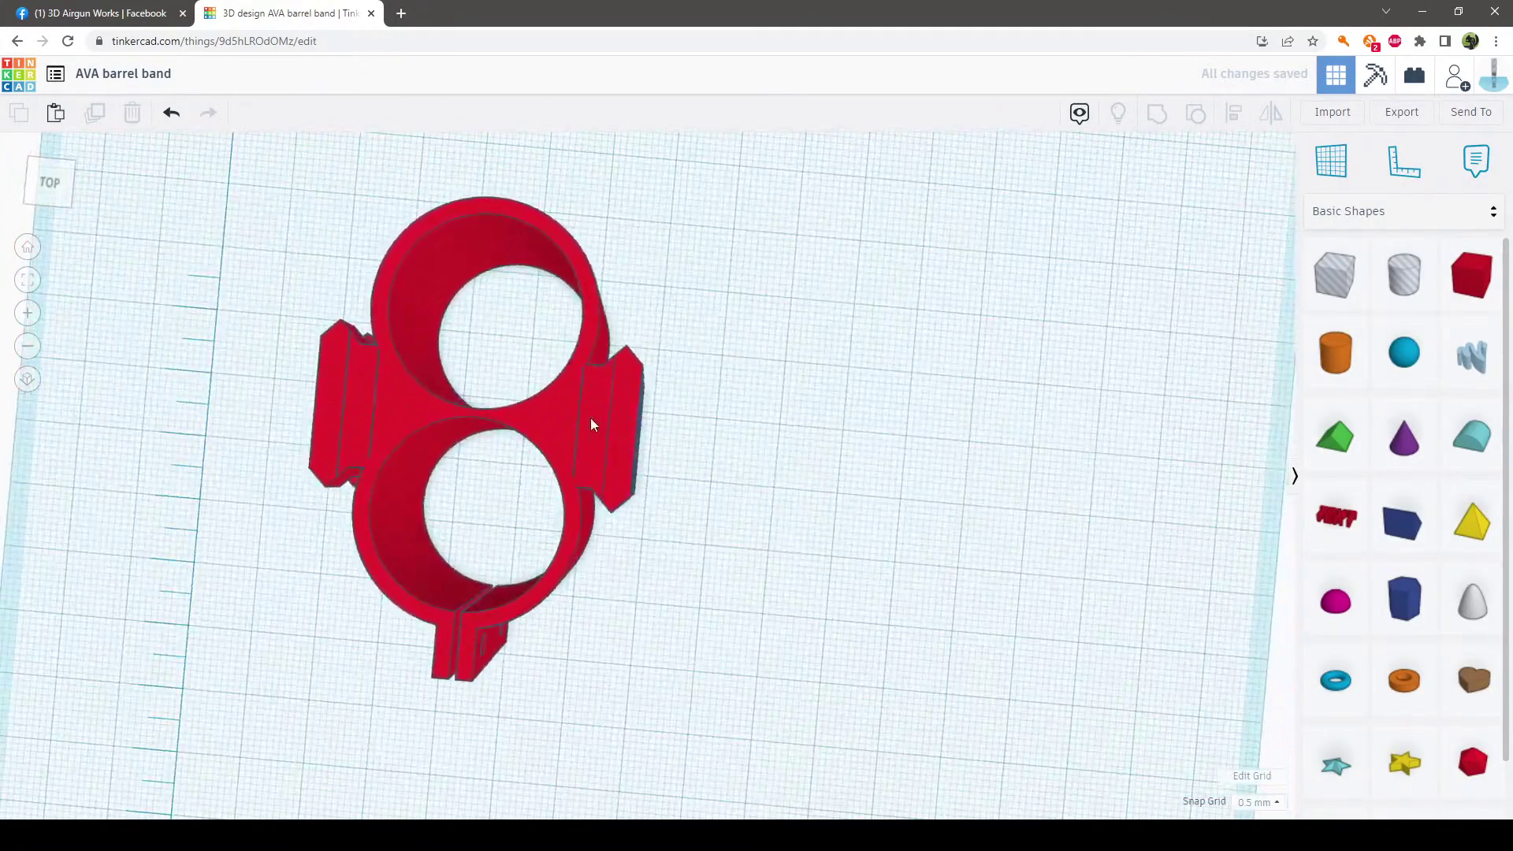
Reposition the barrel band on the workplane and look at it from above
left_click_drag(592, 420, 842, 473)
right_click_drag(1043, 510, 1067, 511)
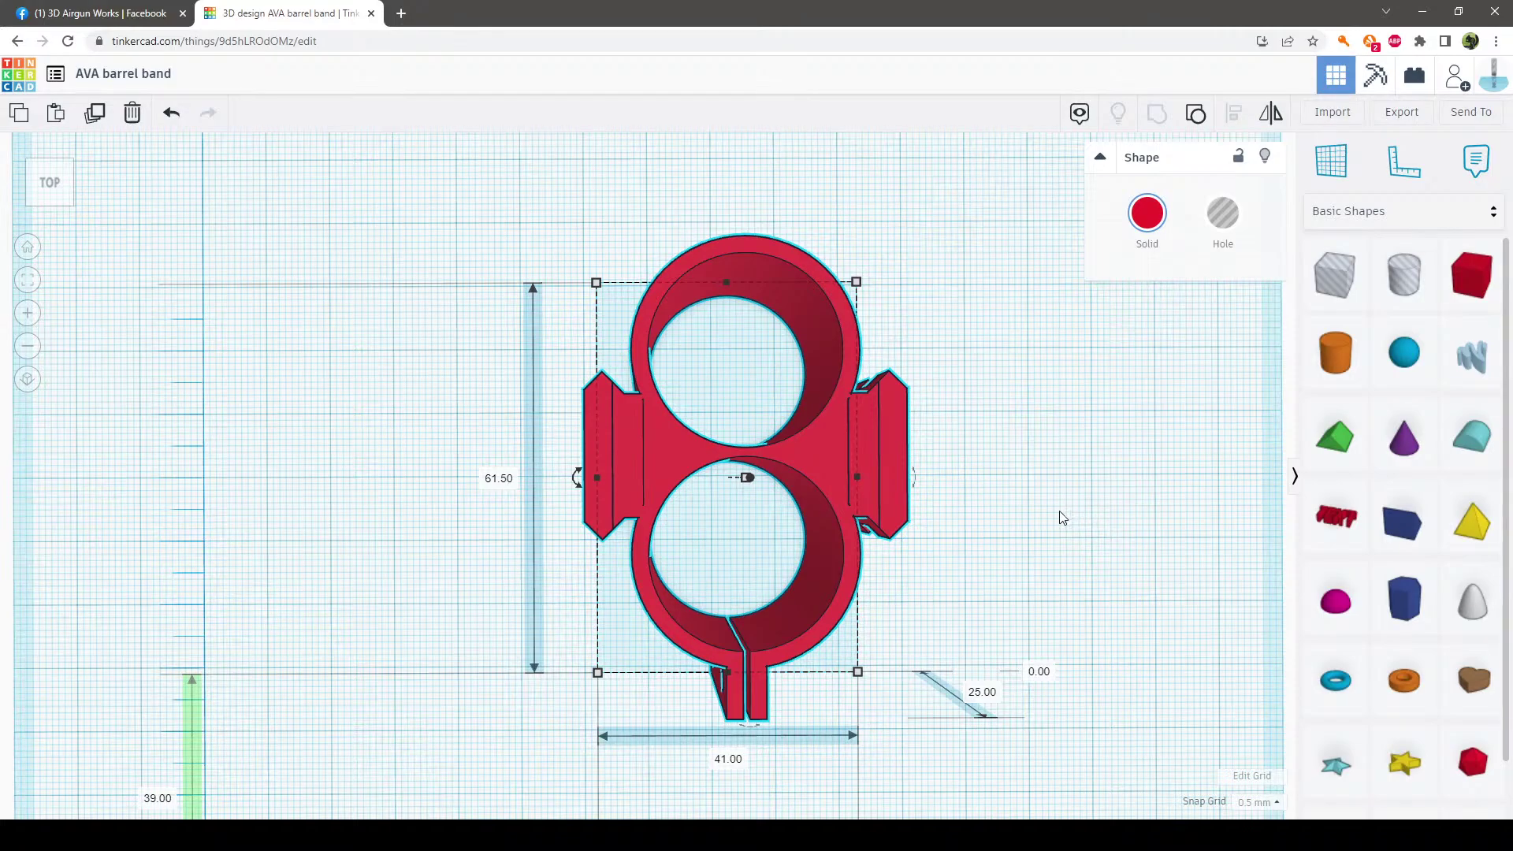
left_click(977, 469)
right_click_drag(836, 466, 832, 583)
left_click(754, 461)
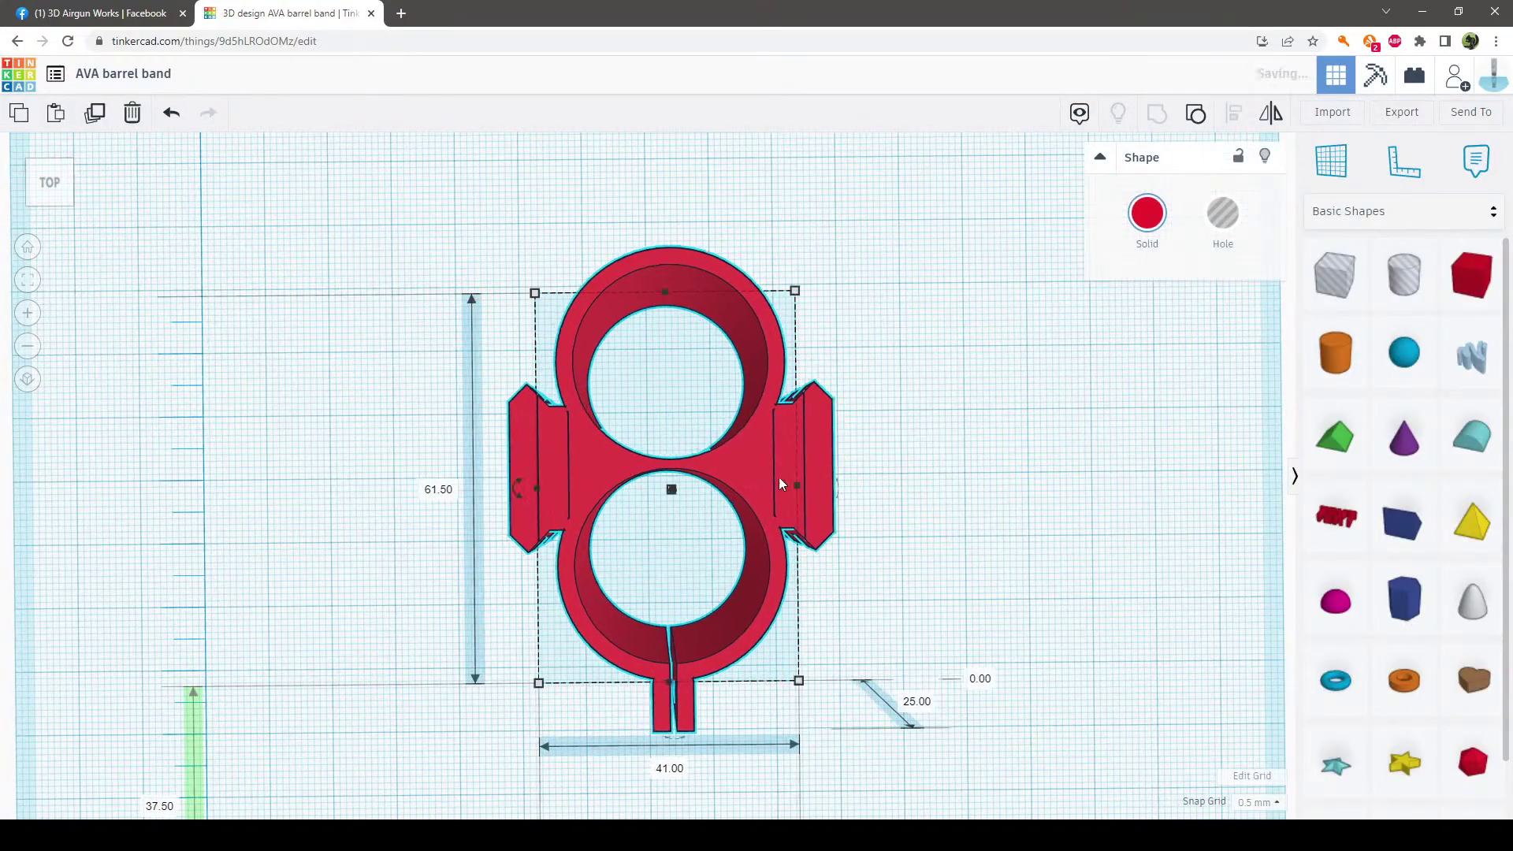
left_click(1017, 493)
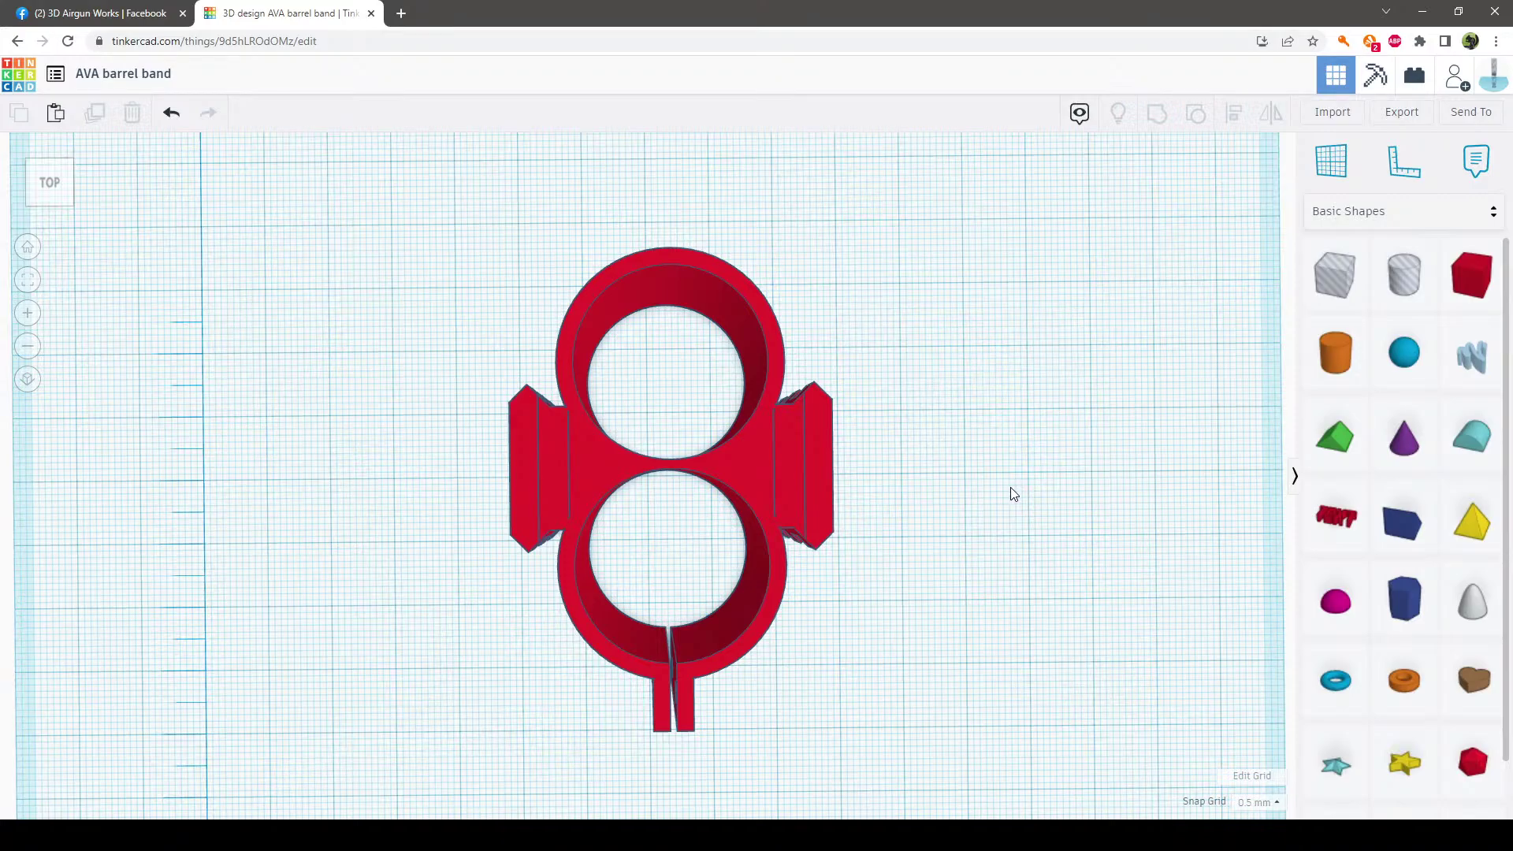
Export everything in the AVA barrel band design as an STL file for 3D printing
right_click_drag(1010, 493, 991, 514)
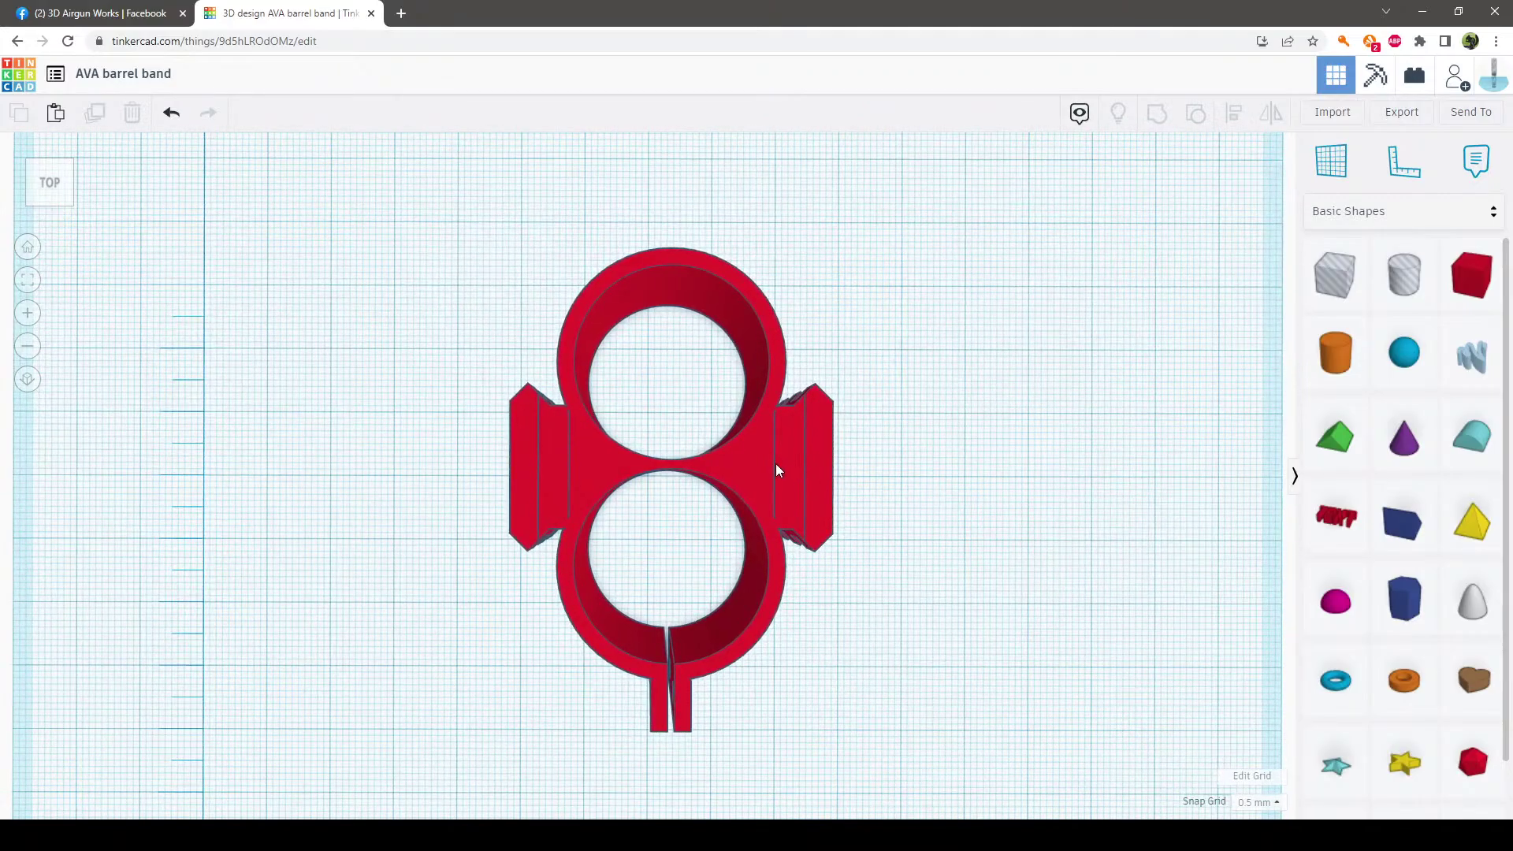
right_click_drag(777, 471, 744, 410)
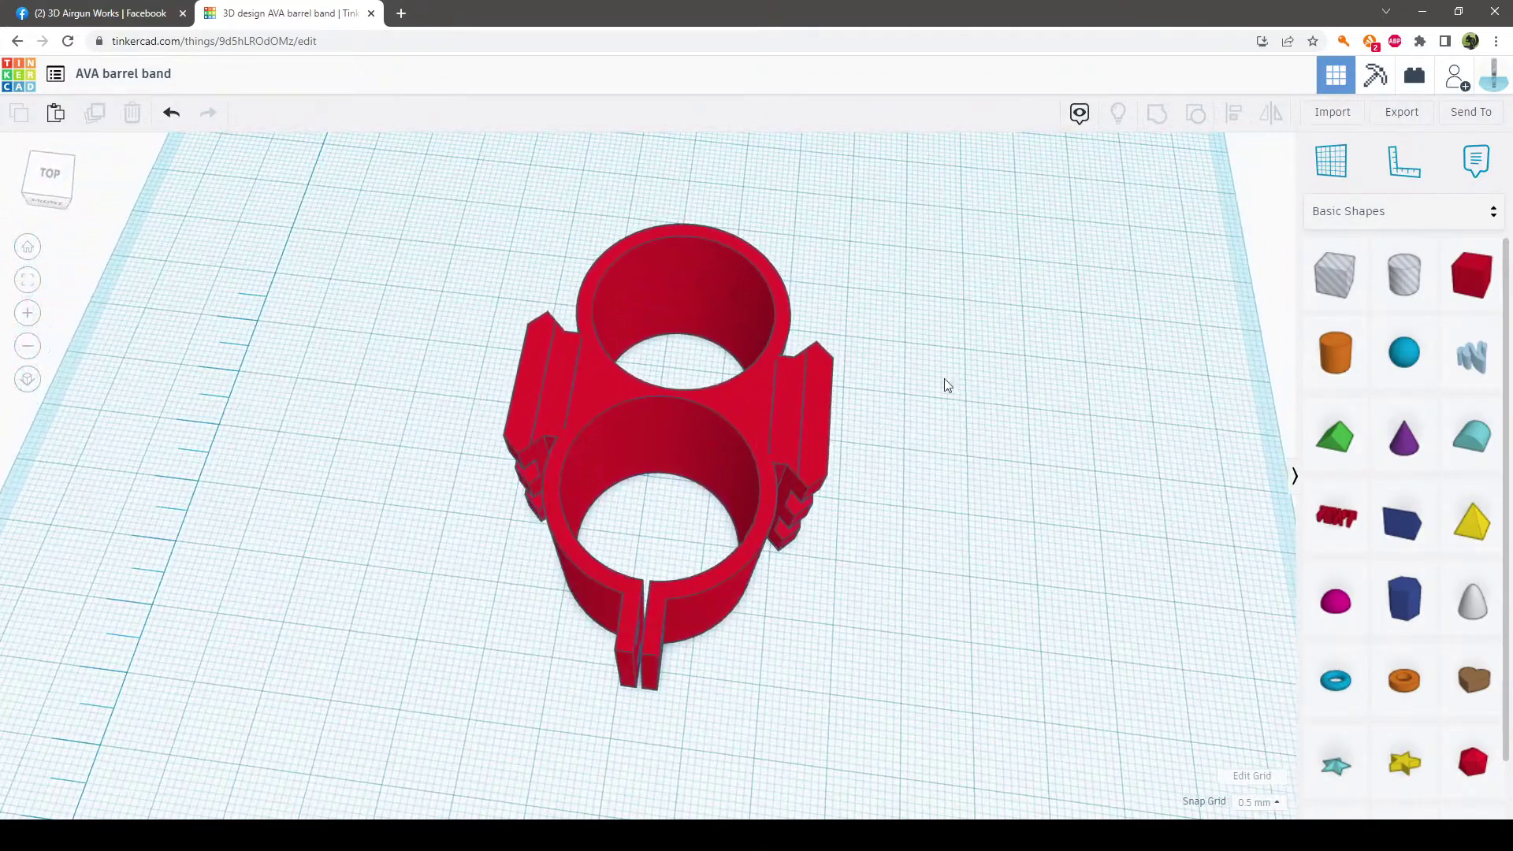
left_click(1402, 112)
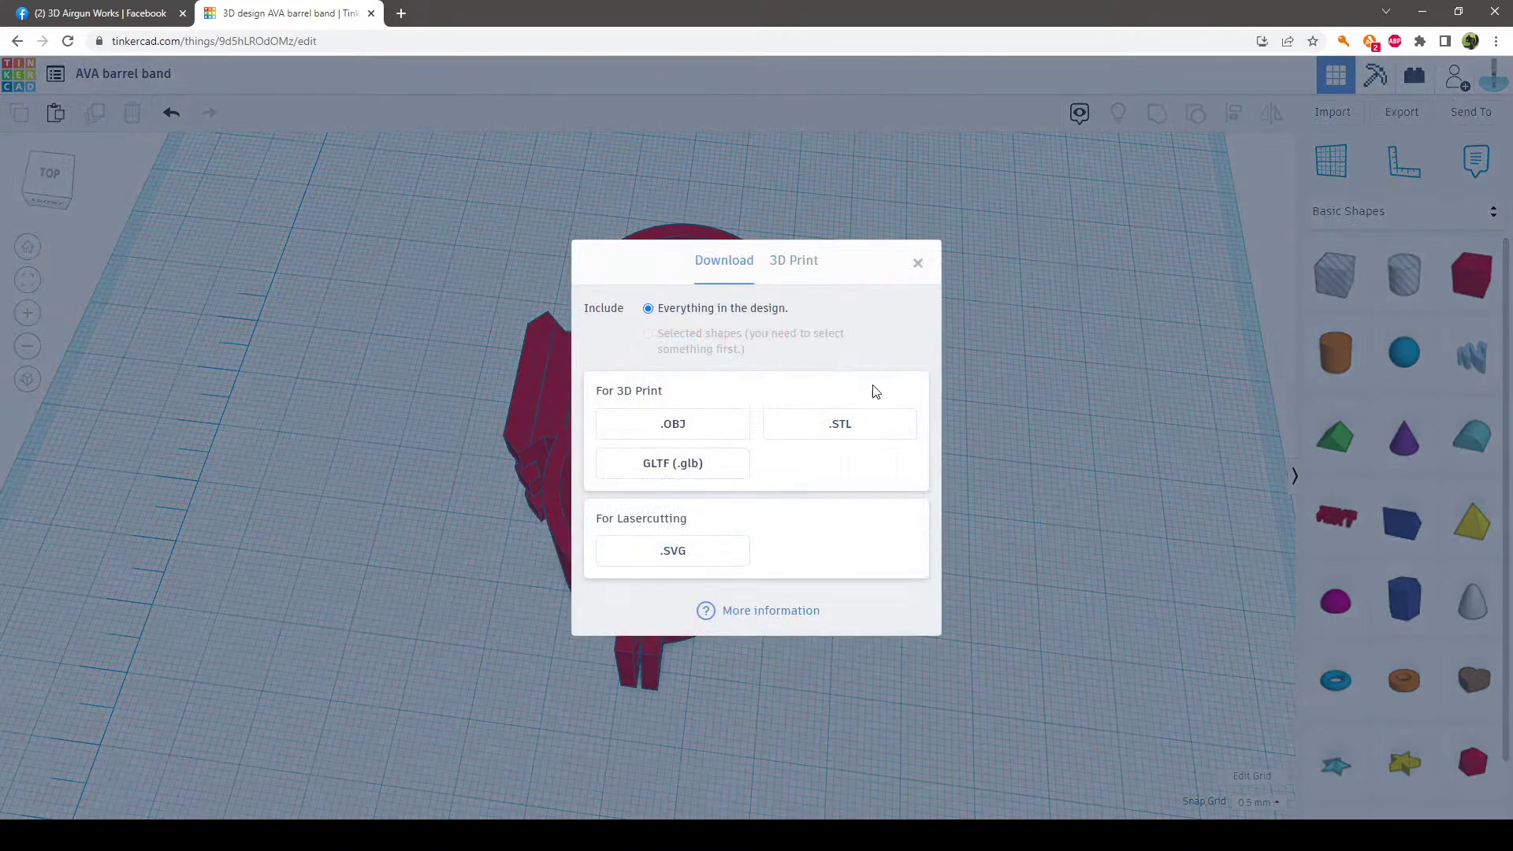
left_click(834, 427)
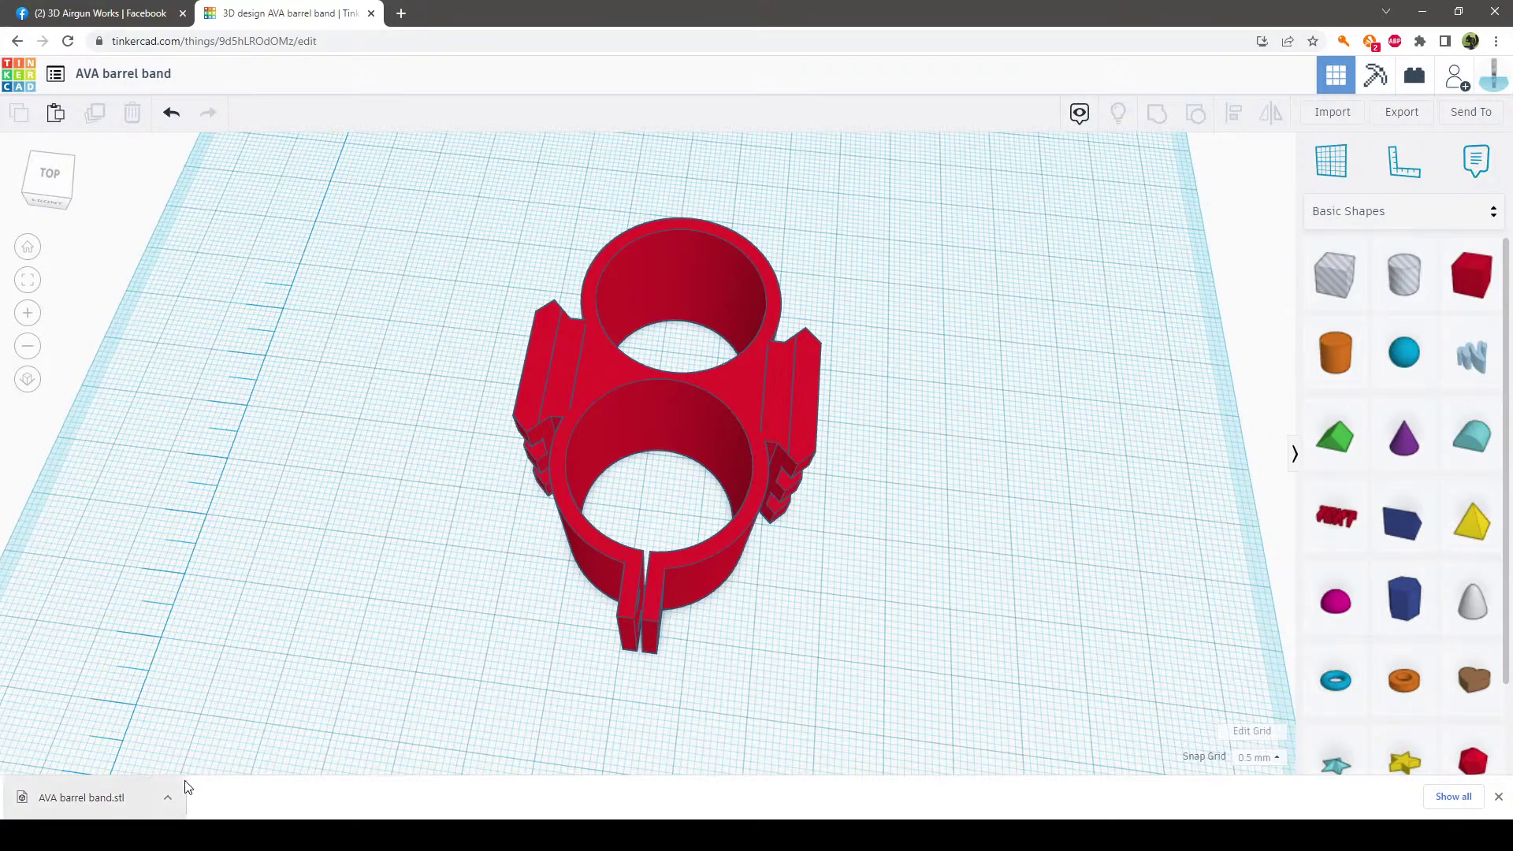
Open the Gauge cover design from the list of recent designs
right_click_drag(361, 696, 394, 745)
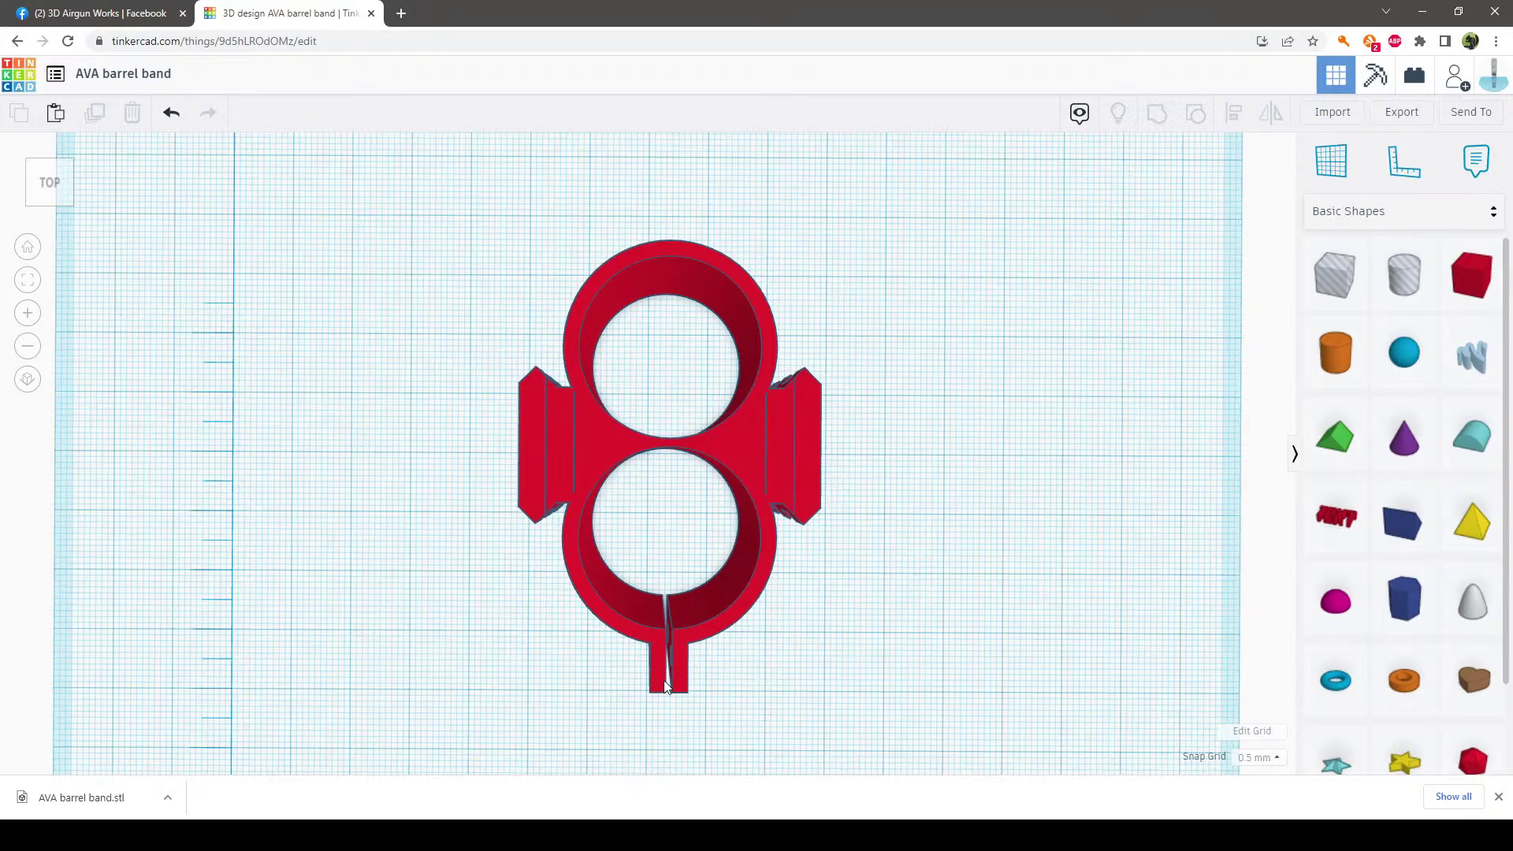
left_click(56, 74)
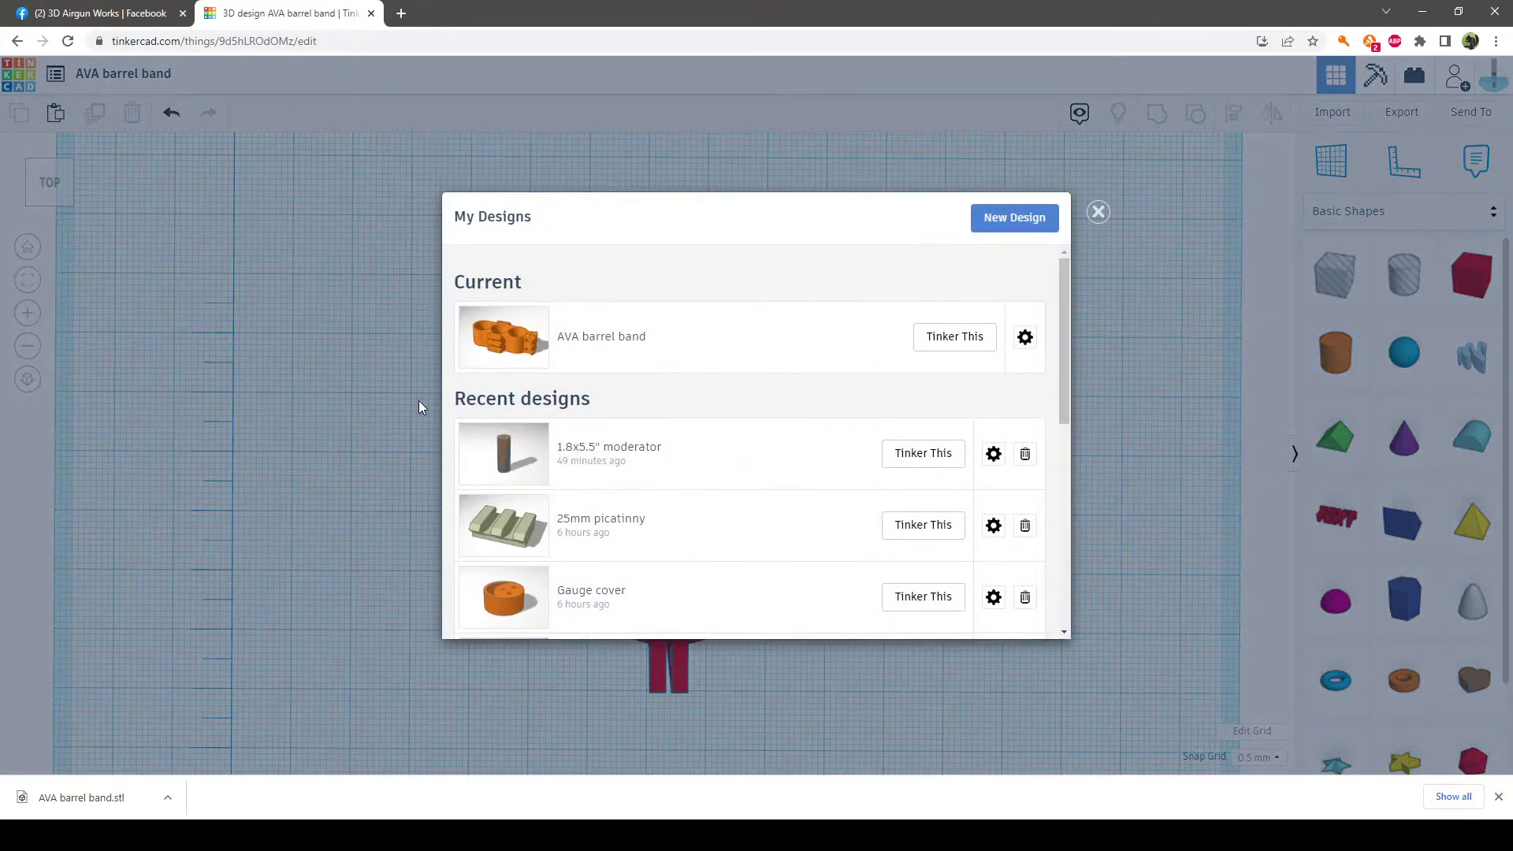
left_click(912, 605)
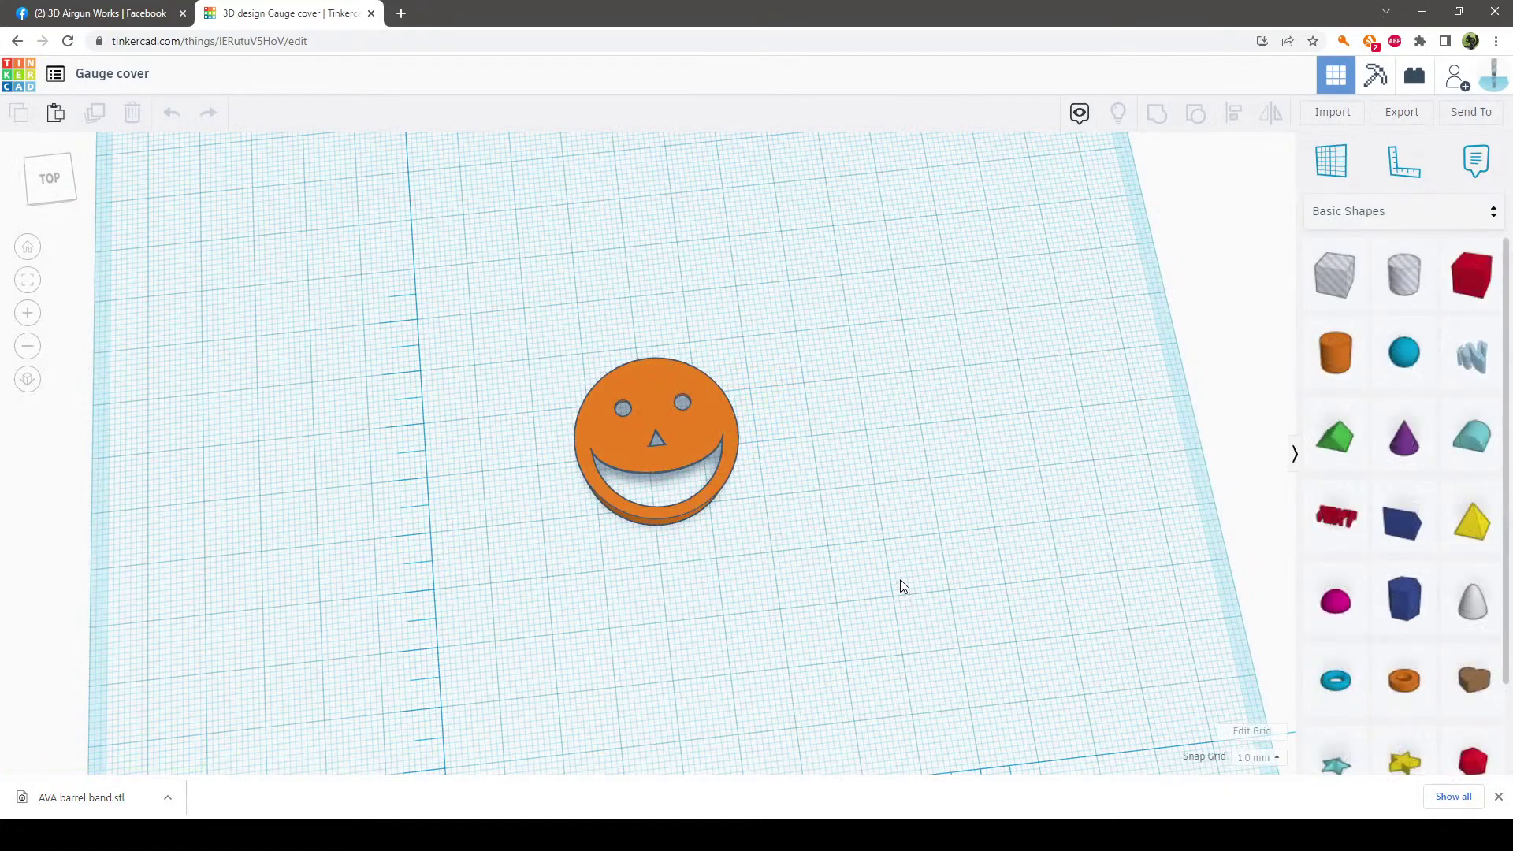
Flip the smiley gauge cover upside down so that its hollow side faces up
right_click_drag(822, 442, 892, 598)
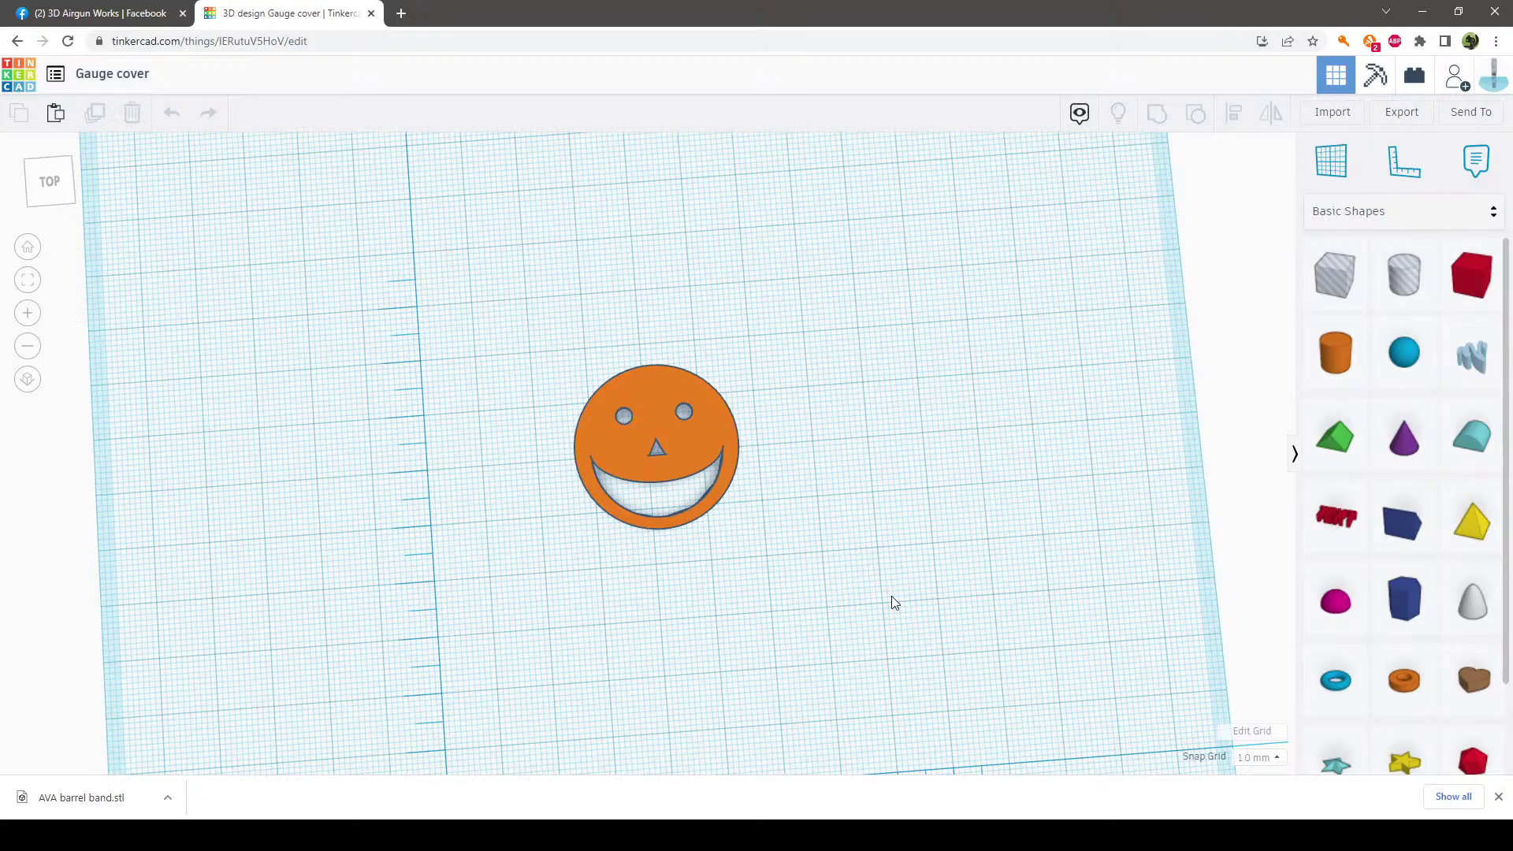
right_click_drag(804, 557, 711, 429)
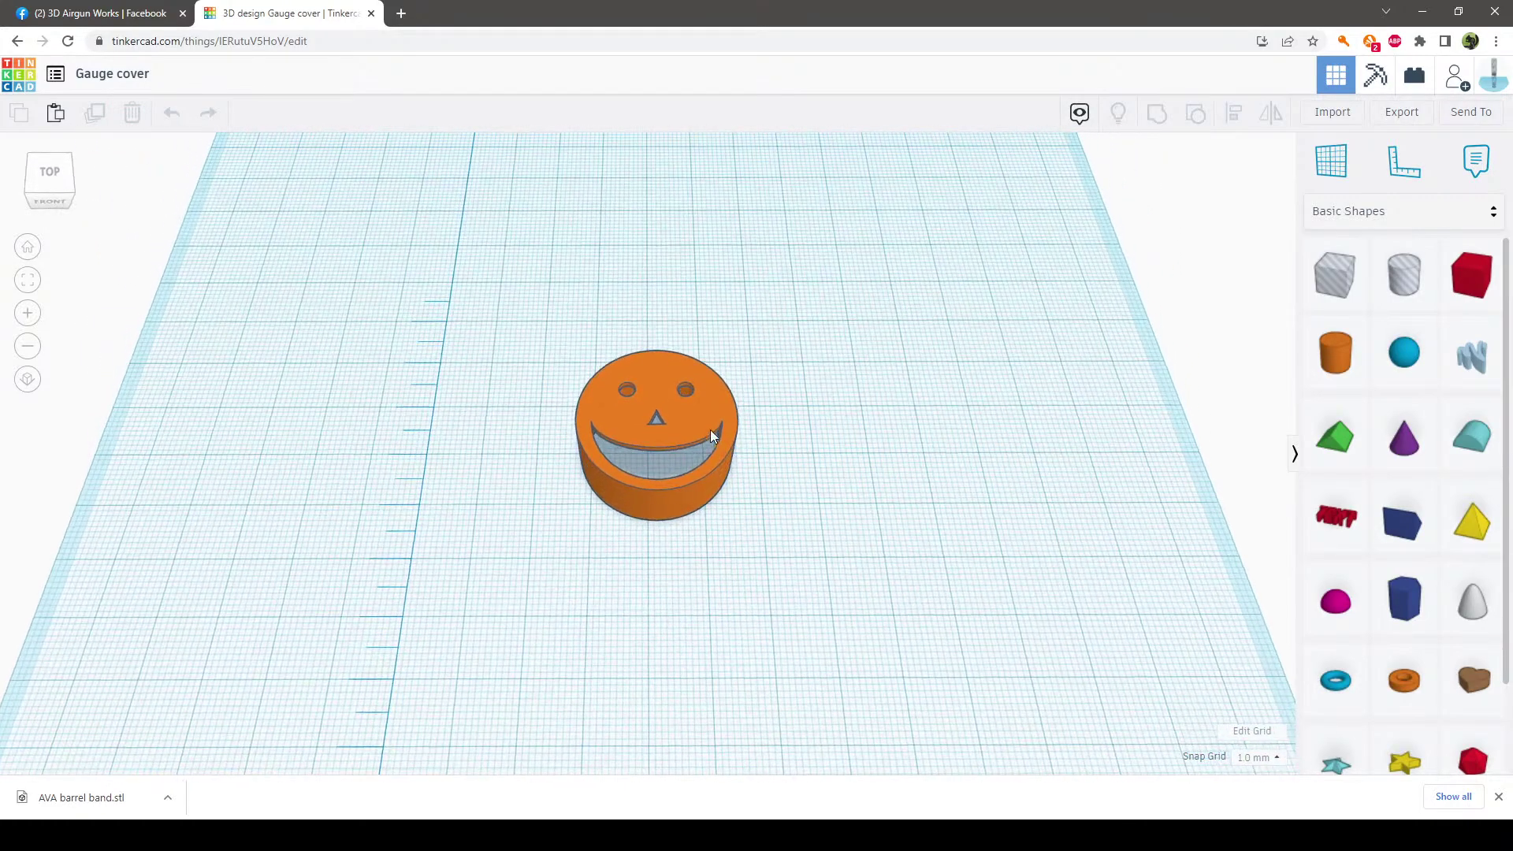
left_click(691, 421)
scroll(932, 415, "up", 5)
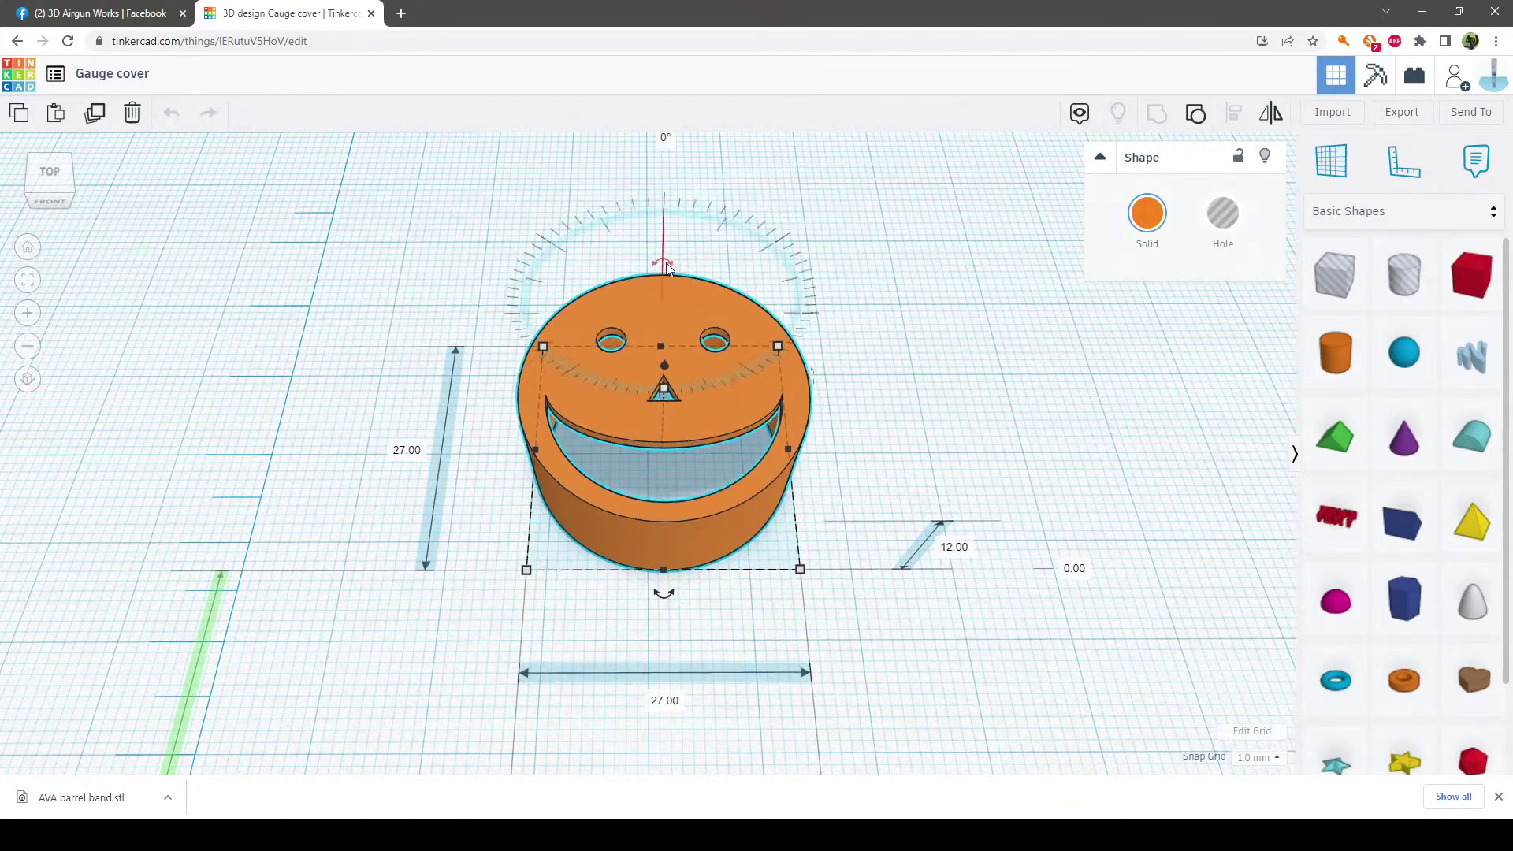
left_click_drag(663, 262, 664, 352)
left_click(946, 452)
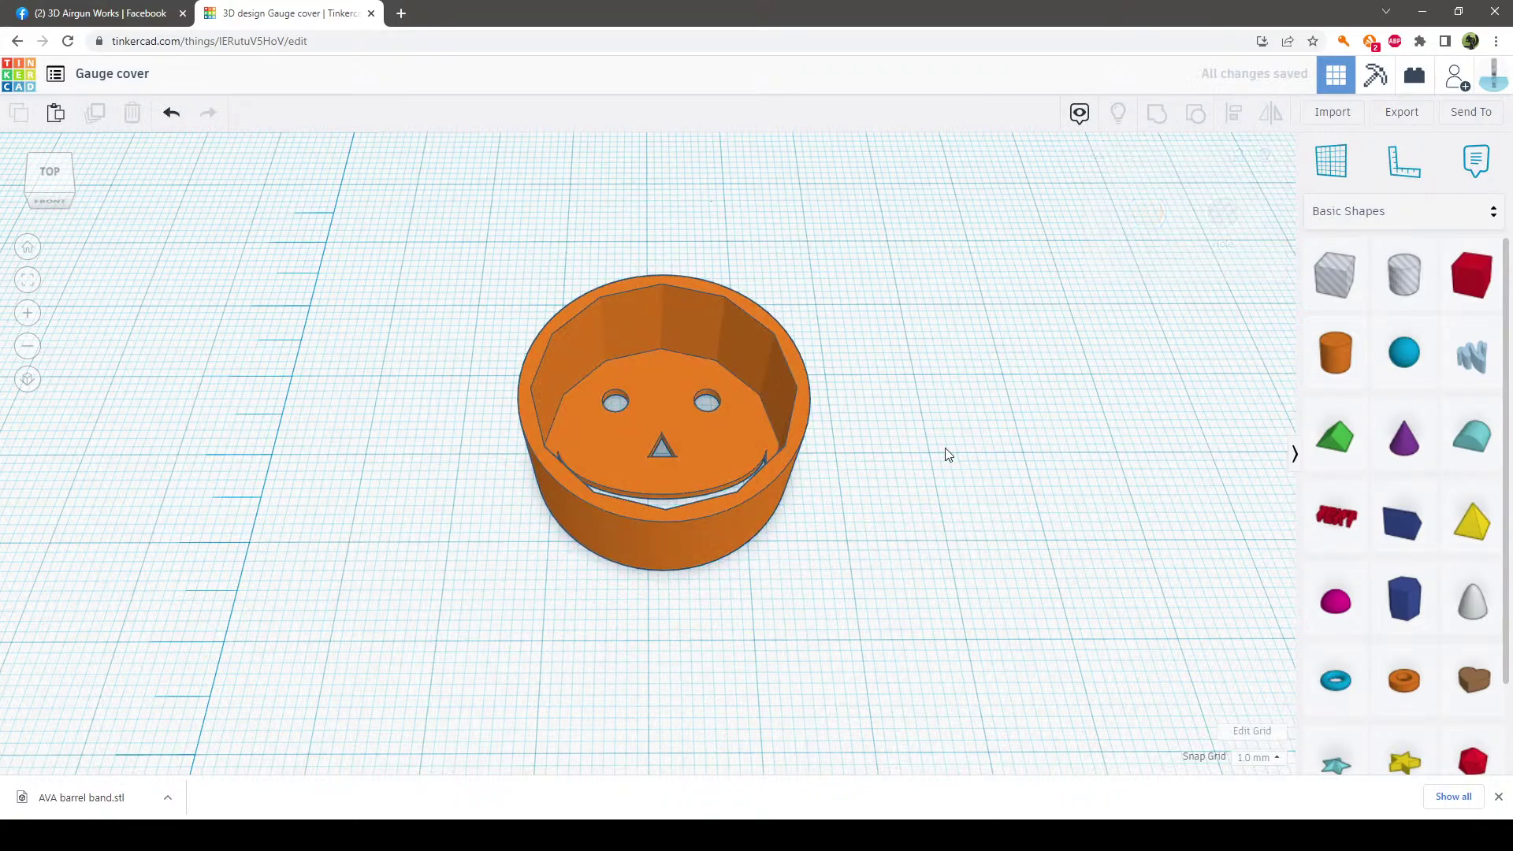
Ungroup the gauge cover into its component shapes
right_click_drag(946, 452, 930, 520)
left_click(800, 465)
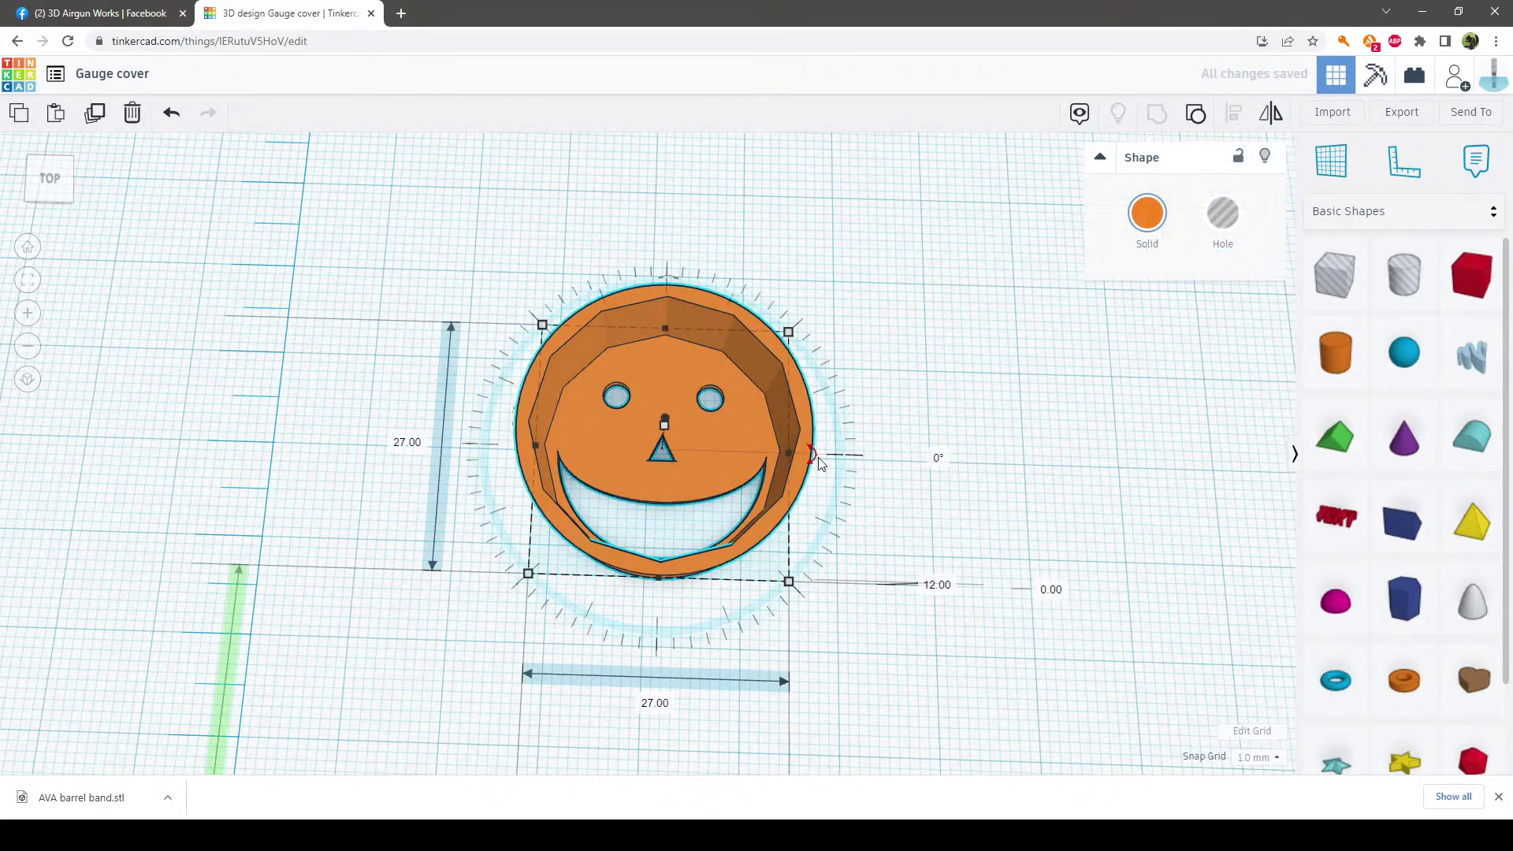
key("ctrl+a")
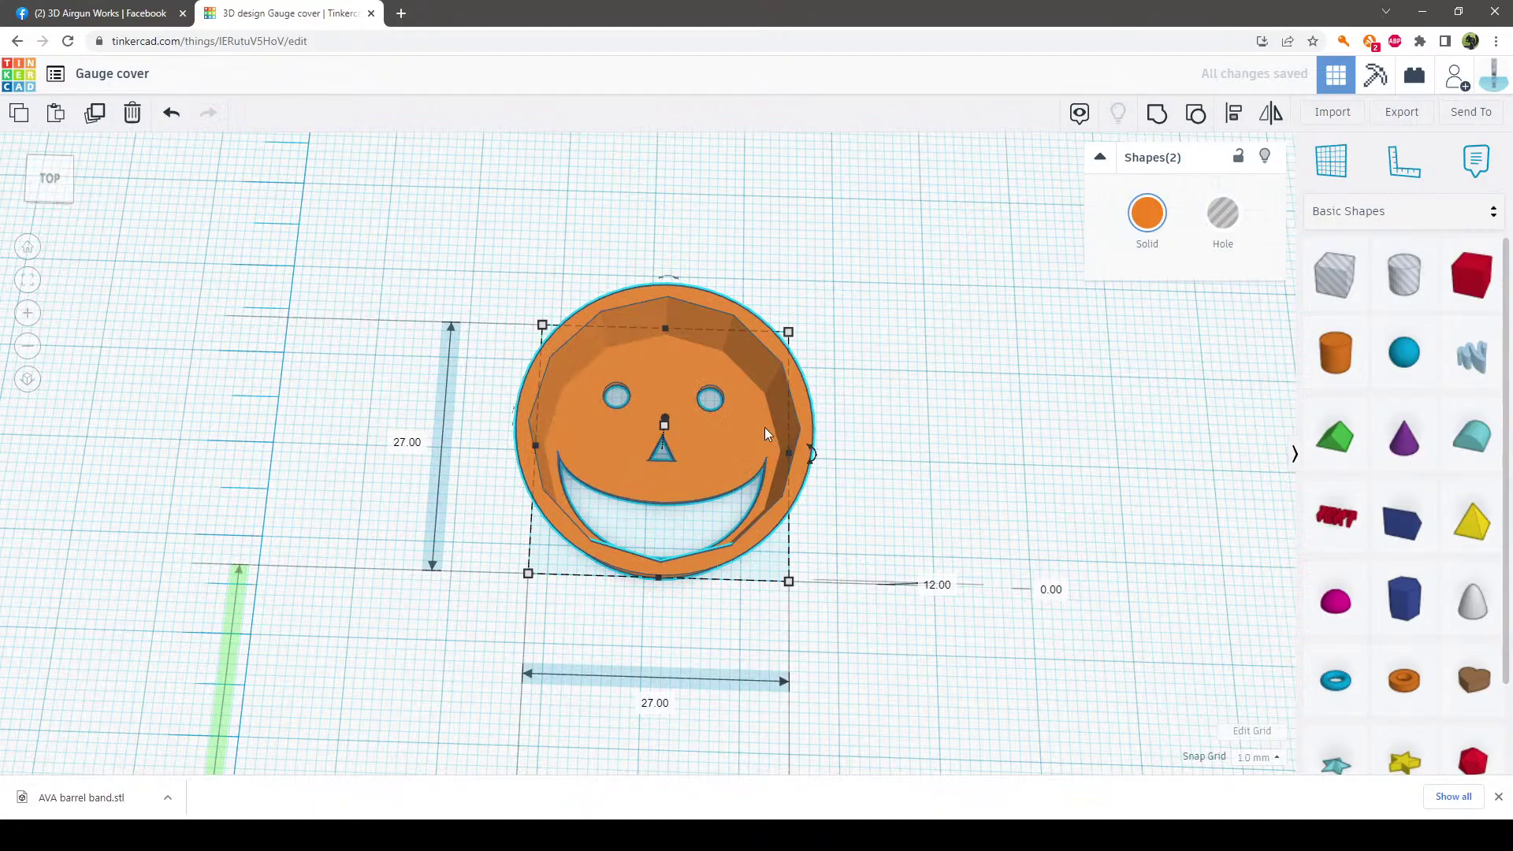
left_click(1196, 115)
left_click(1029, 366)
right_click_drag(1029, 367, 1037, 305)
Move the solid 64-sided cylinder off the smiley disc to a clear spot beside it
key("ctrl+v")
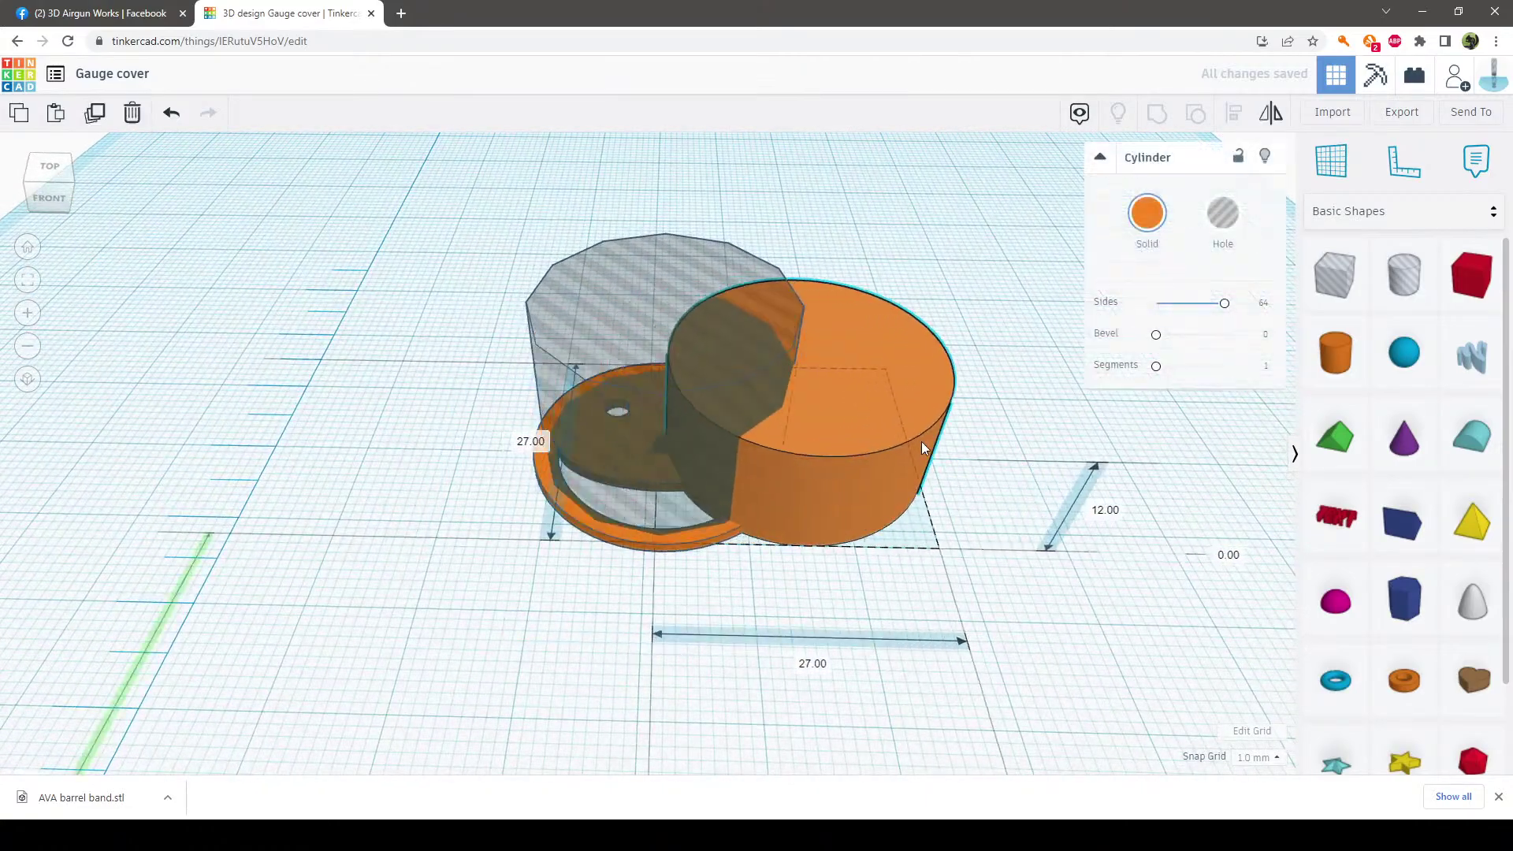
left_click_drag(922, 447, 1193, 465)
scroll(1116, 504, "down", 4)
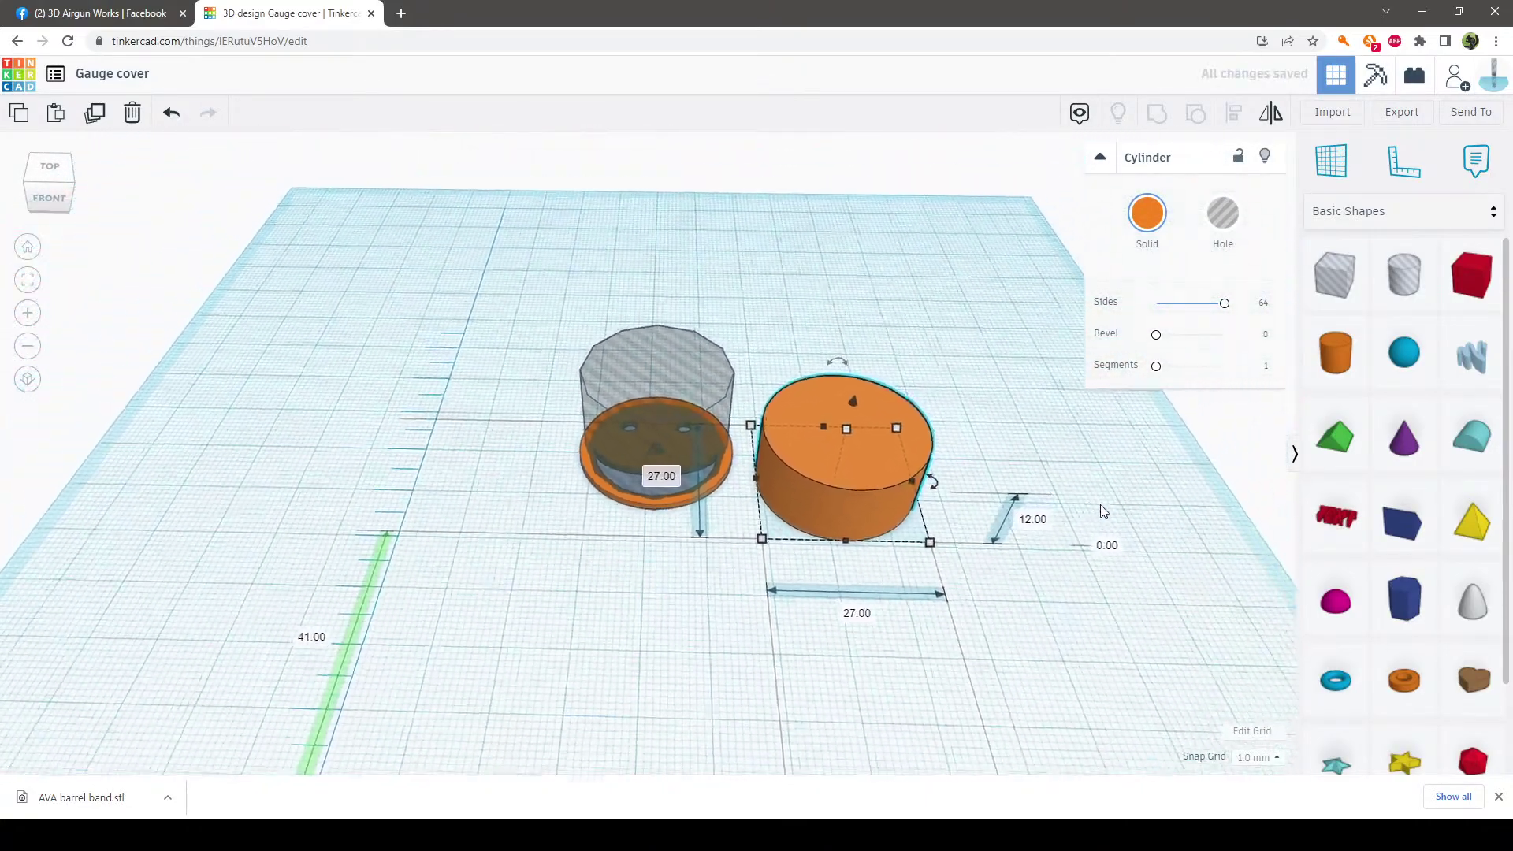
scroll(1104, 510, "down", 1)
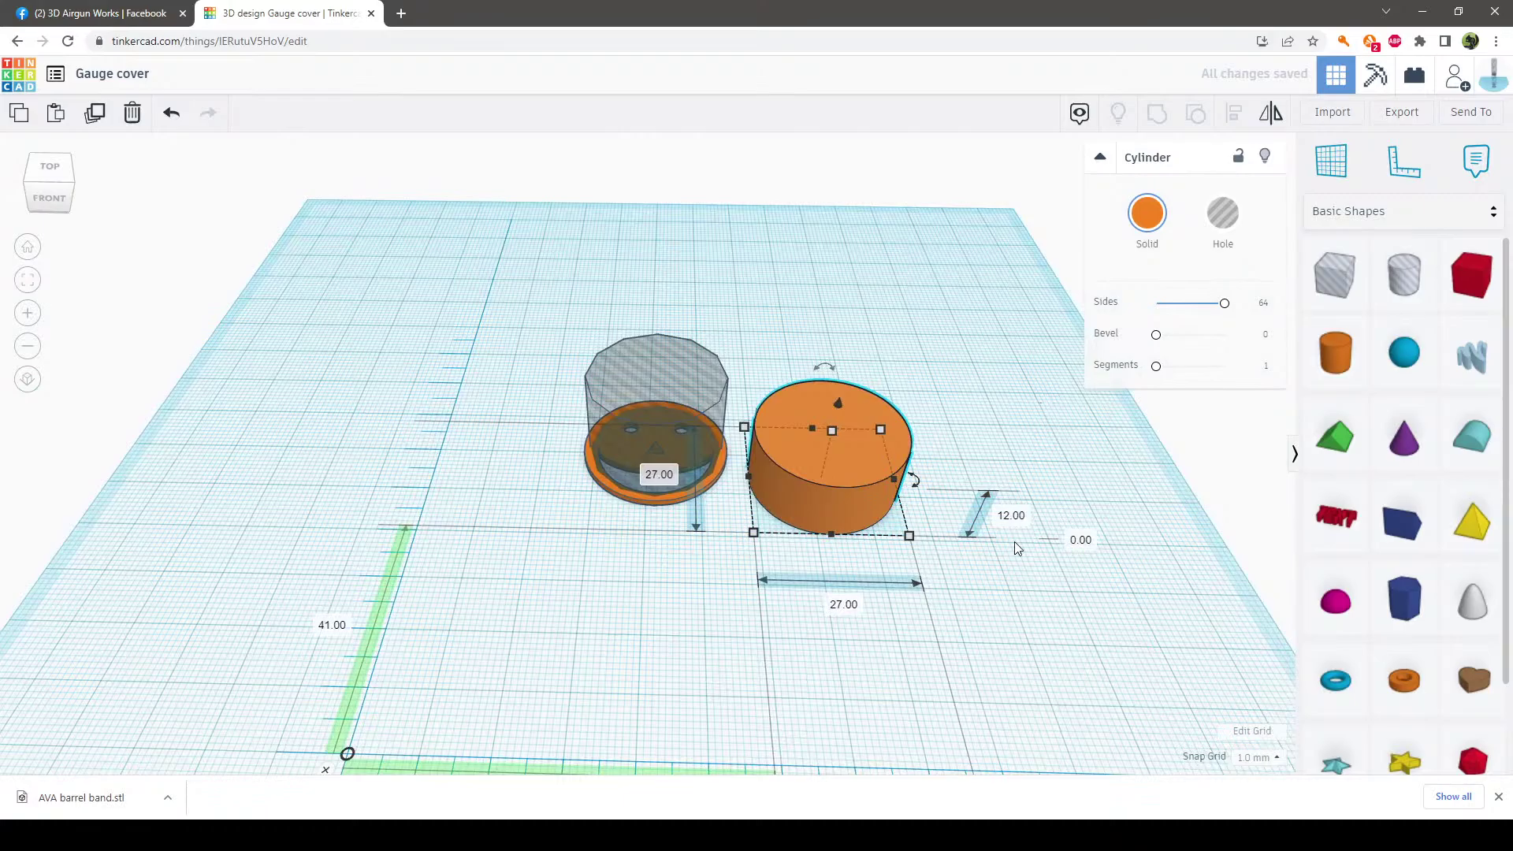
left_click(1046, 376)
left_click_drag(840, 479, 881, 470)
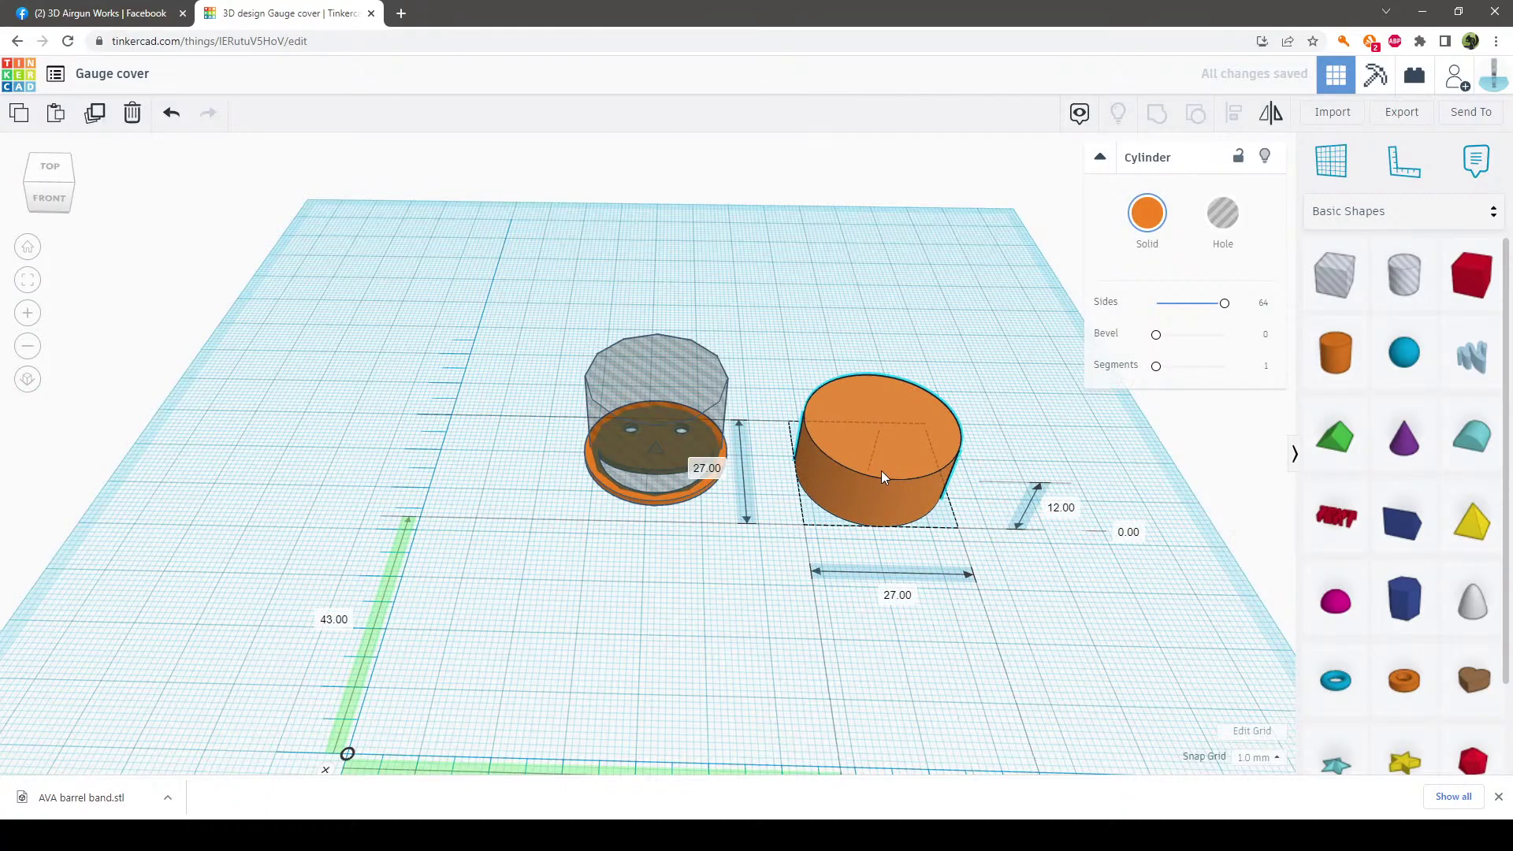
right_click_drag(1068, 624, 1083, 637)
left_click(1080, 635)
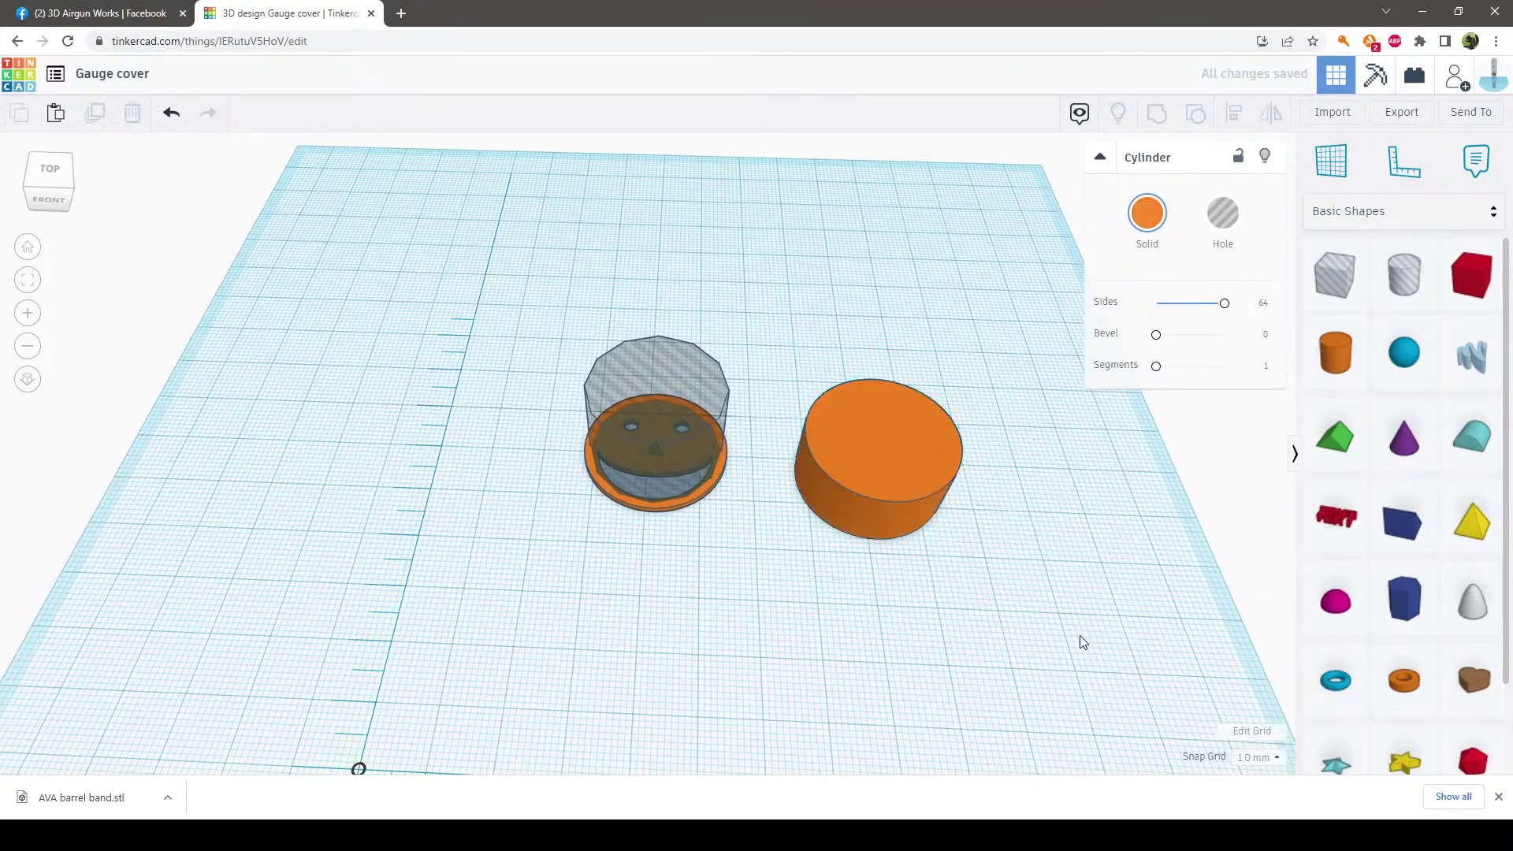
Move the hole cylinder and the smiley disc apart on the workplane and delete the leftover triangular nose hole
left_click_drag(684, 387, 794, 529)
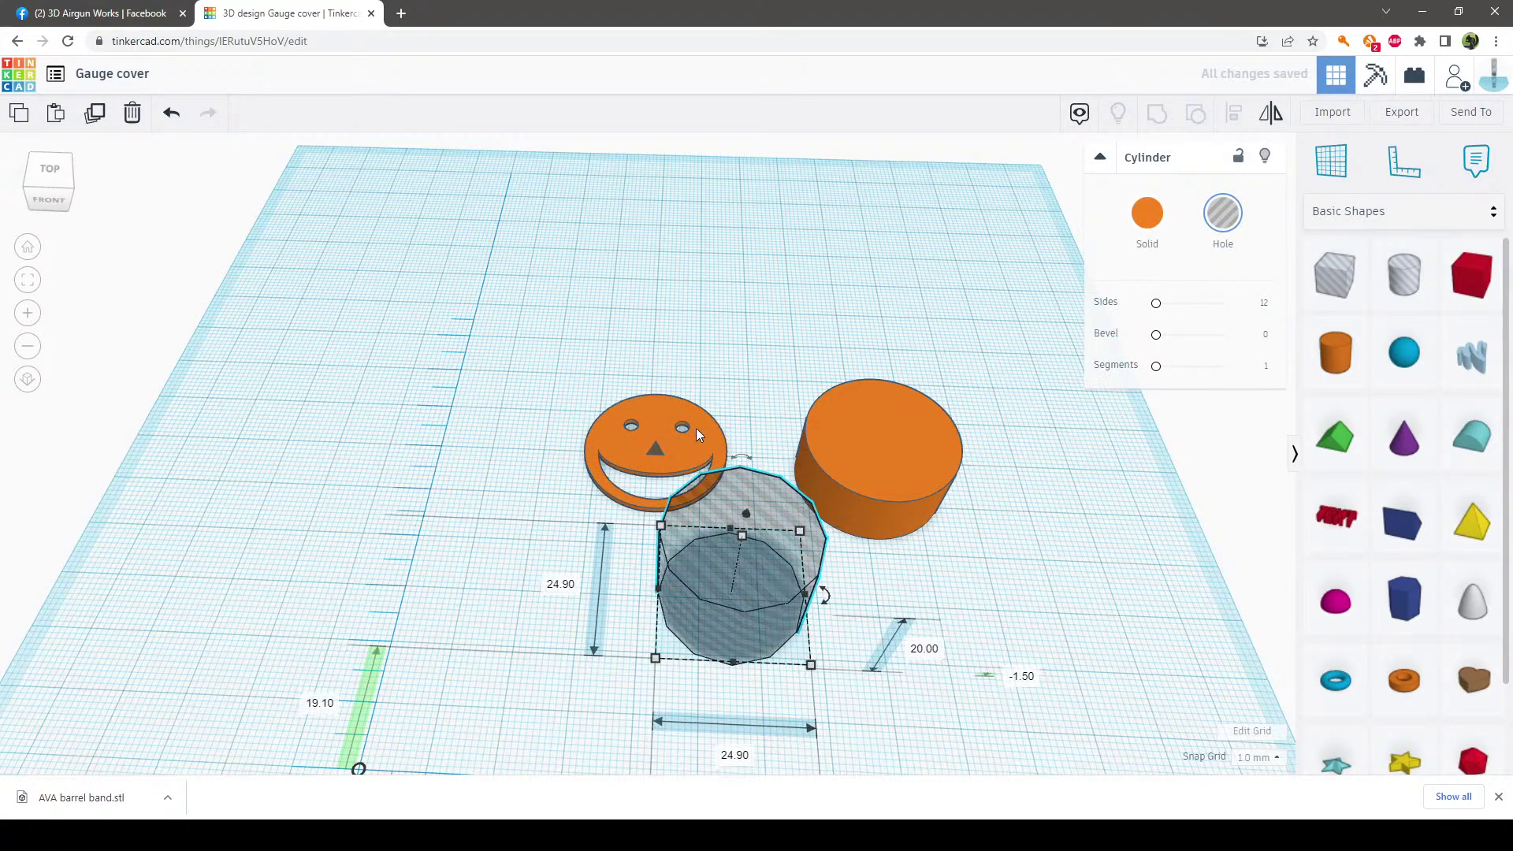
left_click(662, 415)
left_click_drag(659, 412, 734, 316)
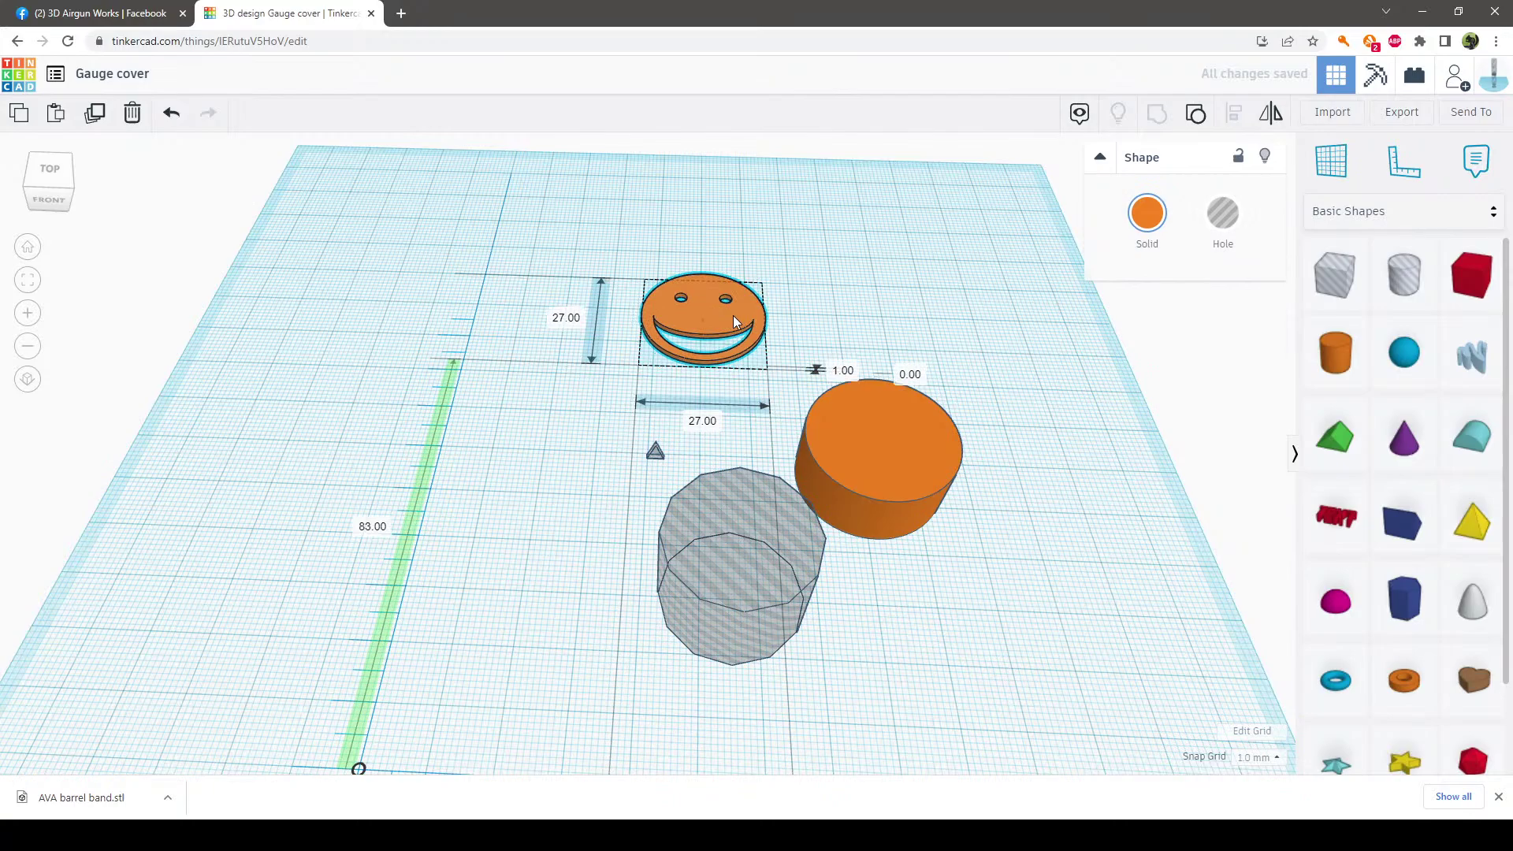
left_click(658, 446)
key("Delete")
left_click(745, 540)
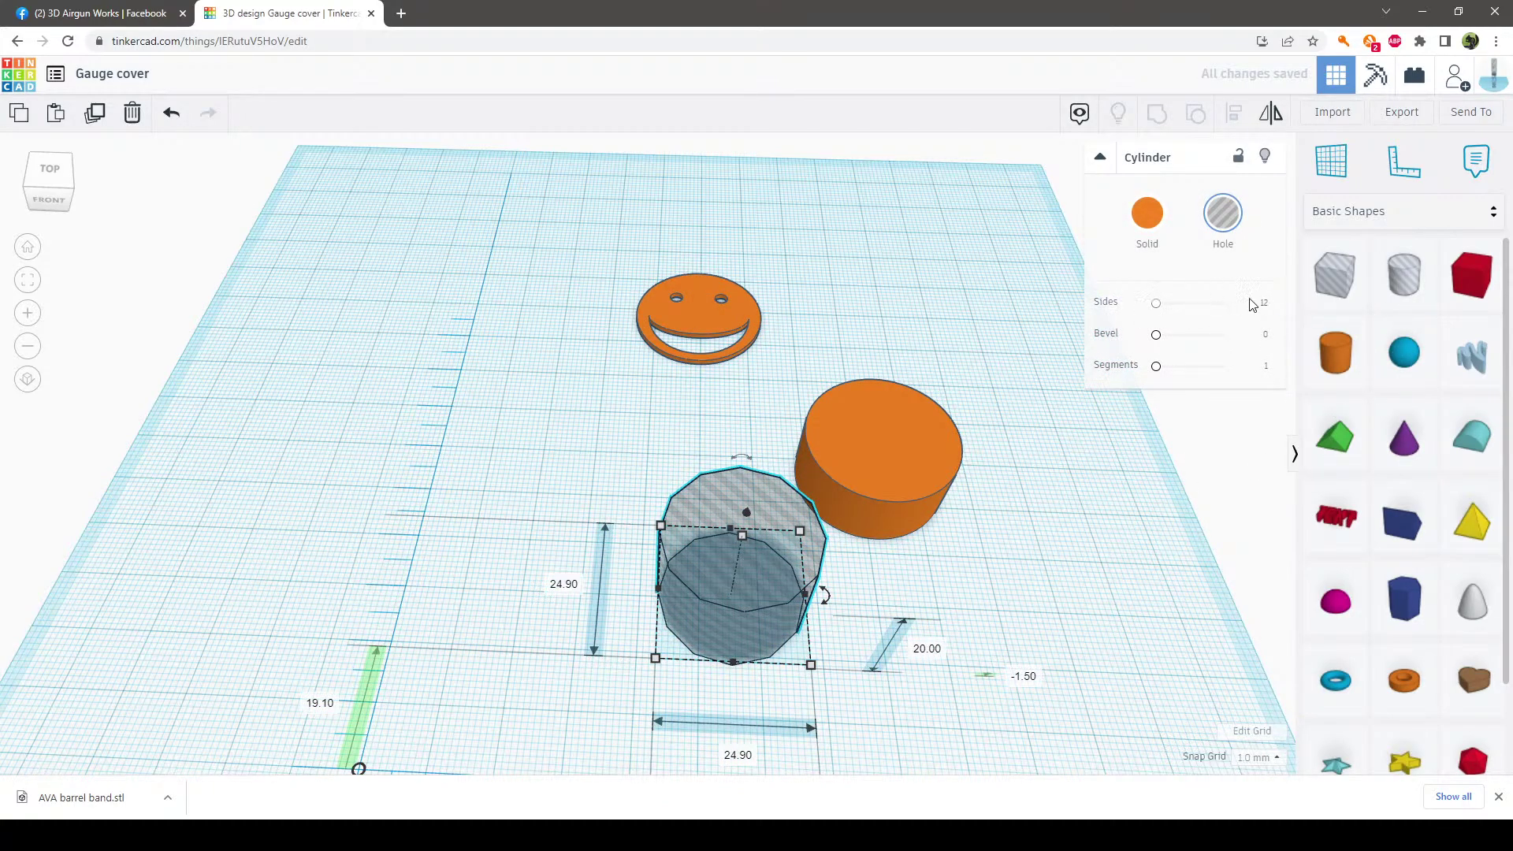
left_click(854, 464)
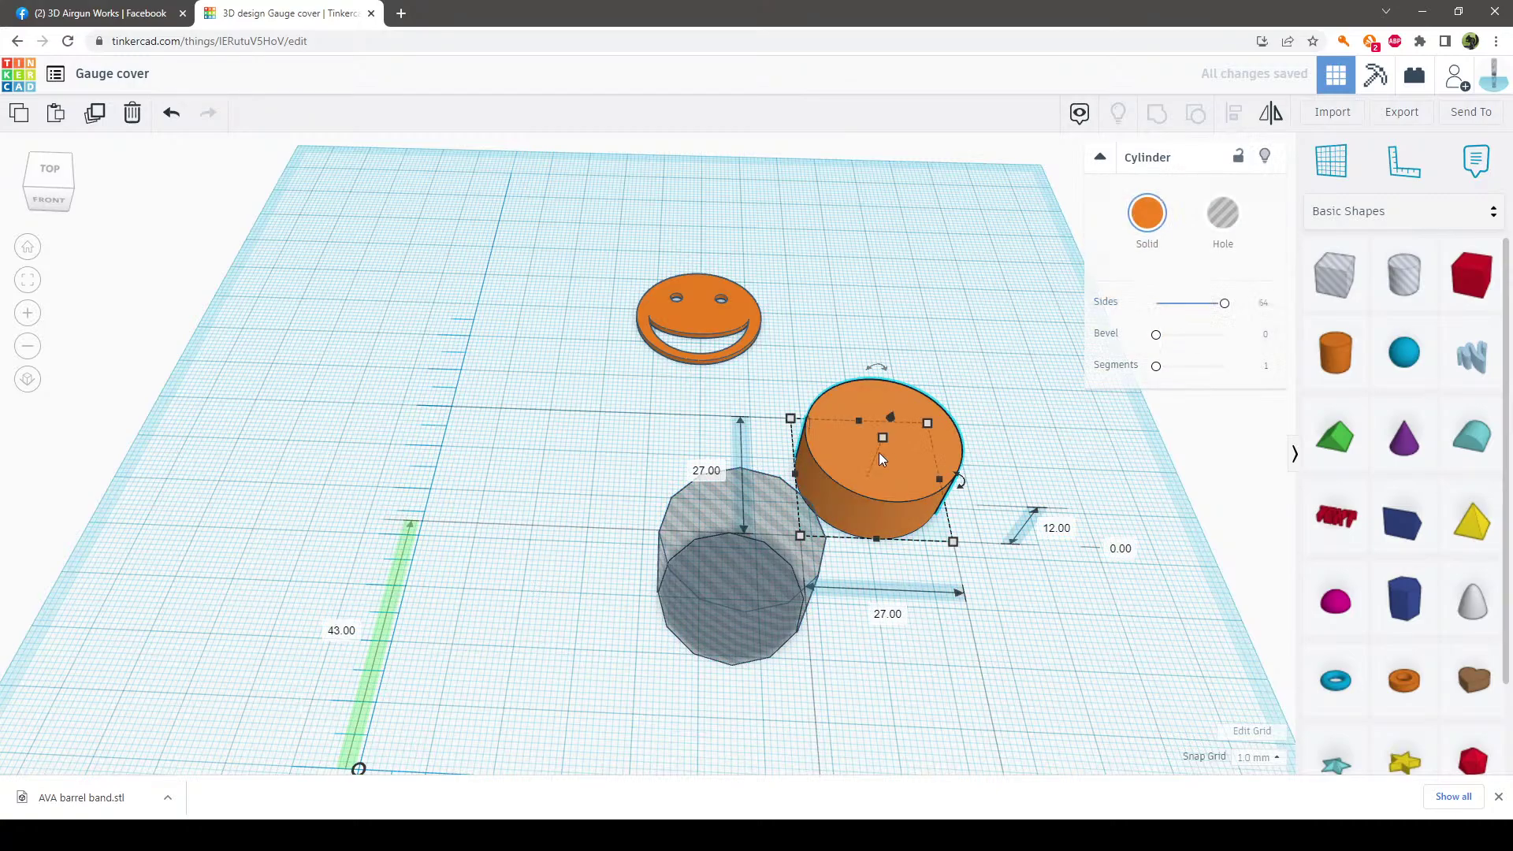
left_click(723, 583)
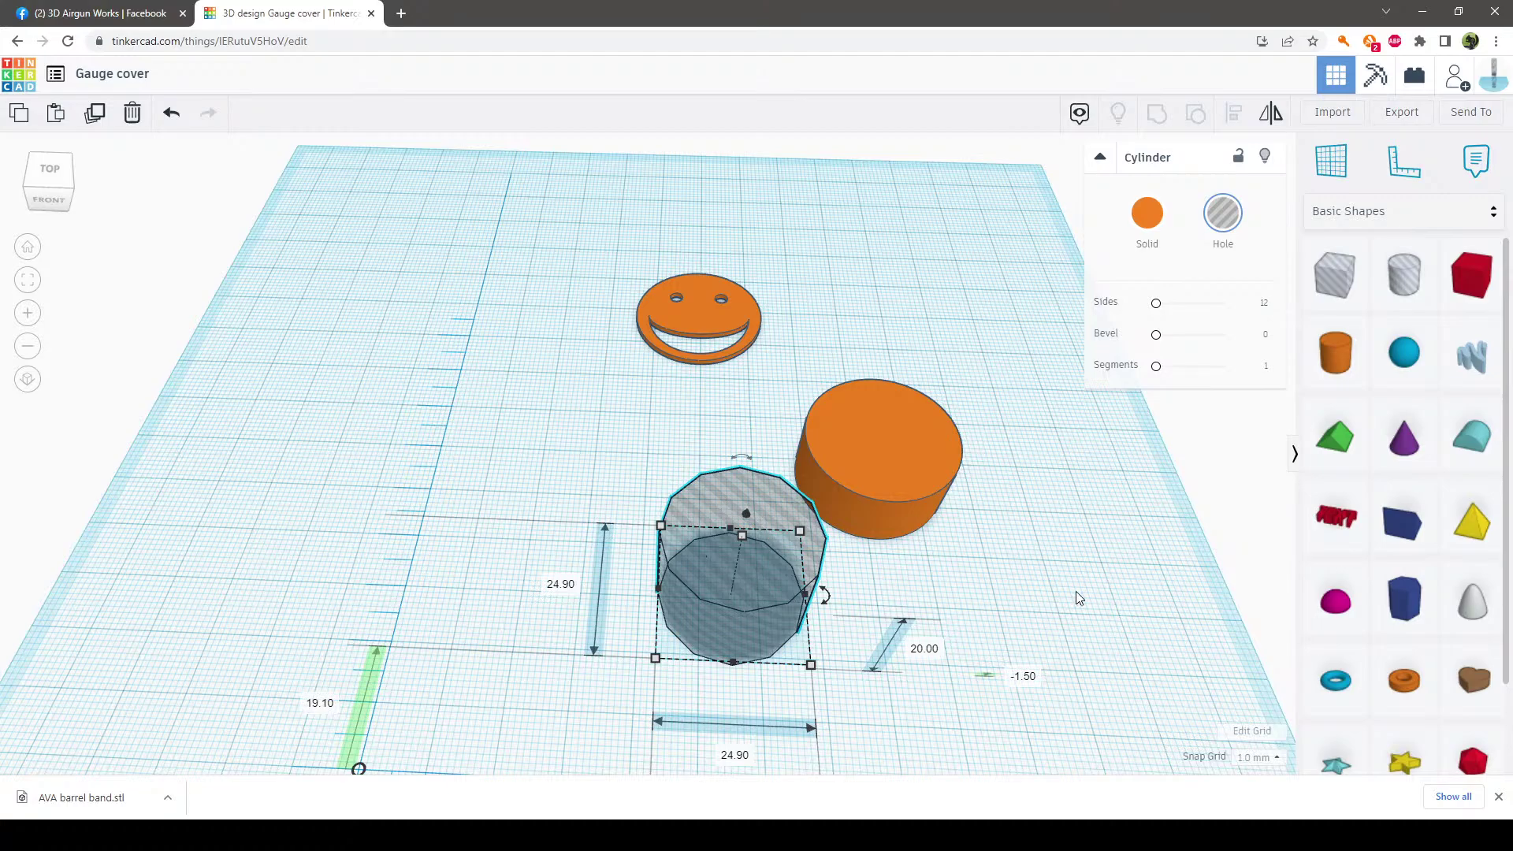
right_click_drag(1078, 597, 841, 743)
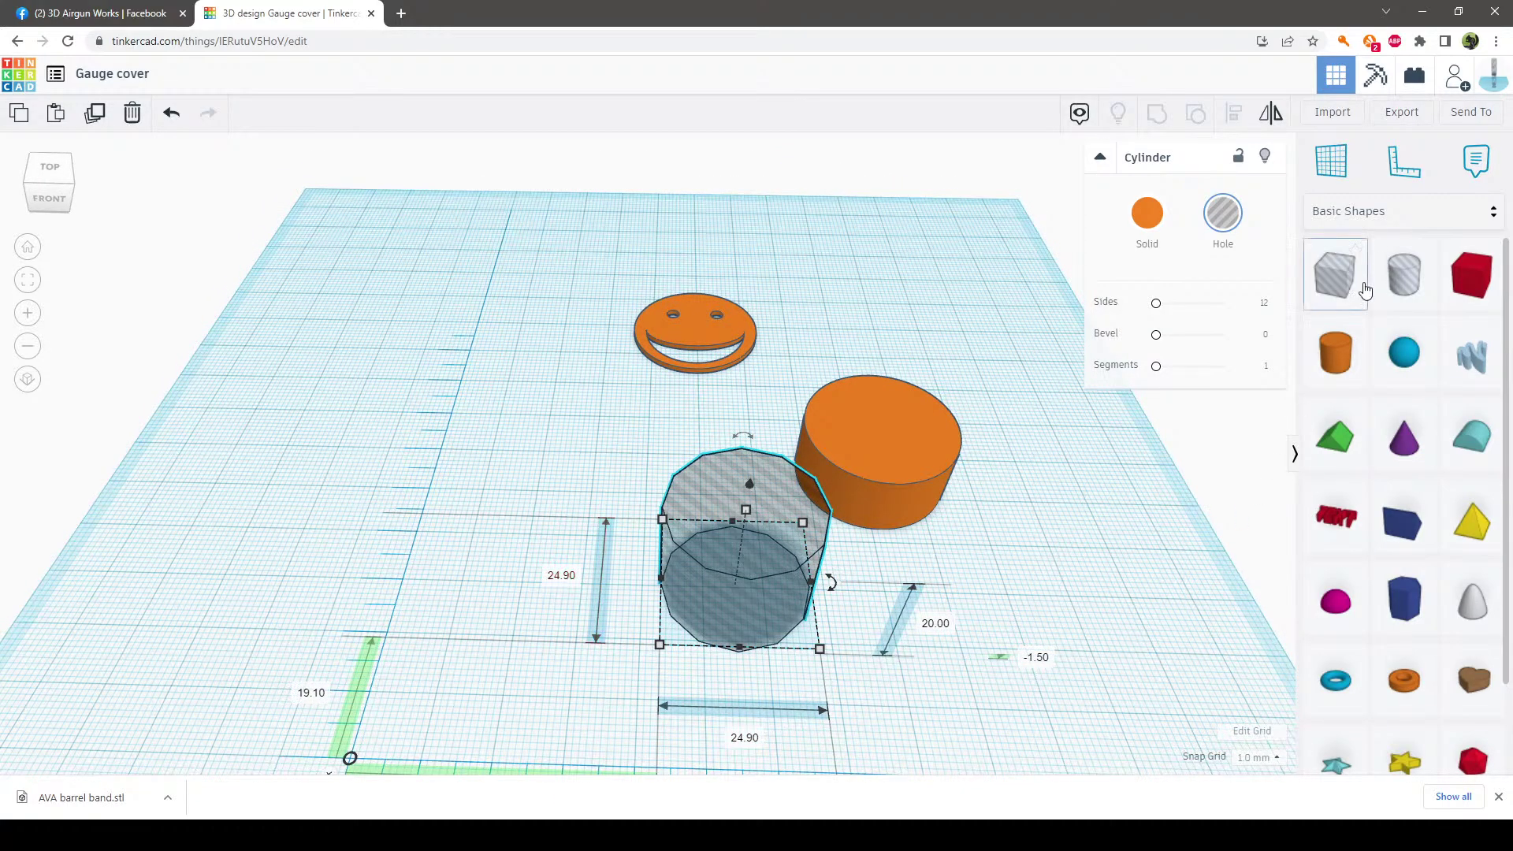
left_click_drag(1404, 276, 477, 511)
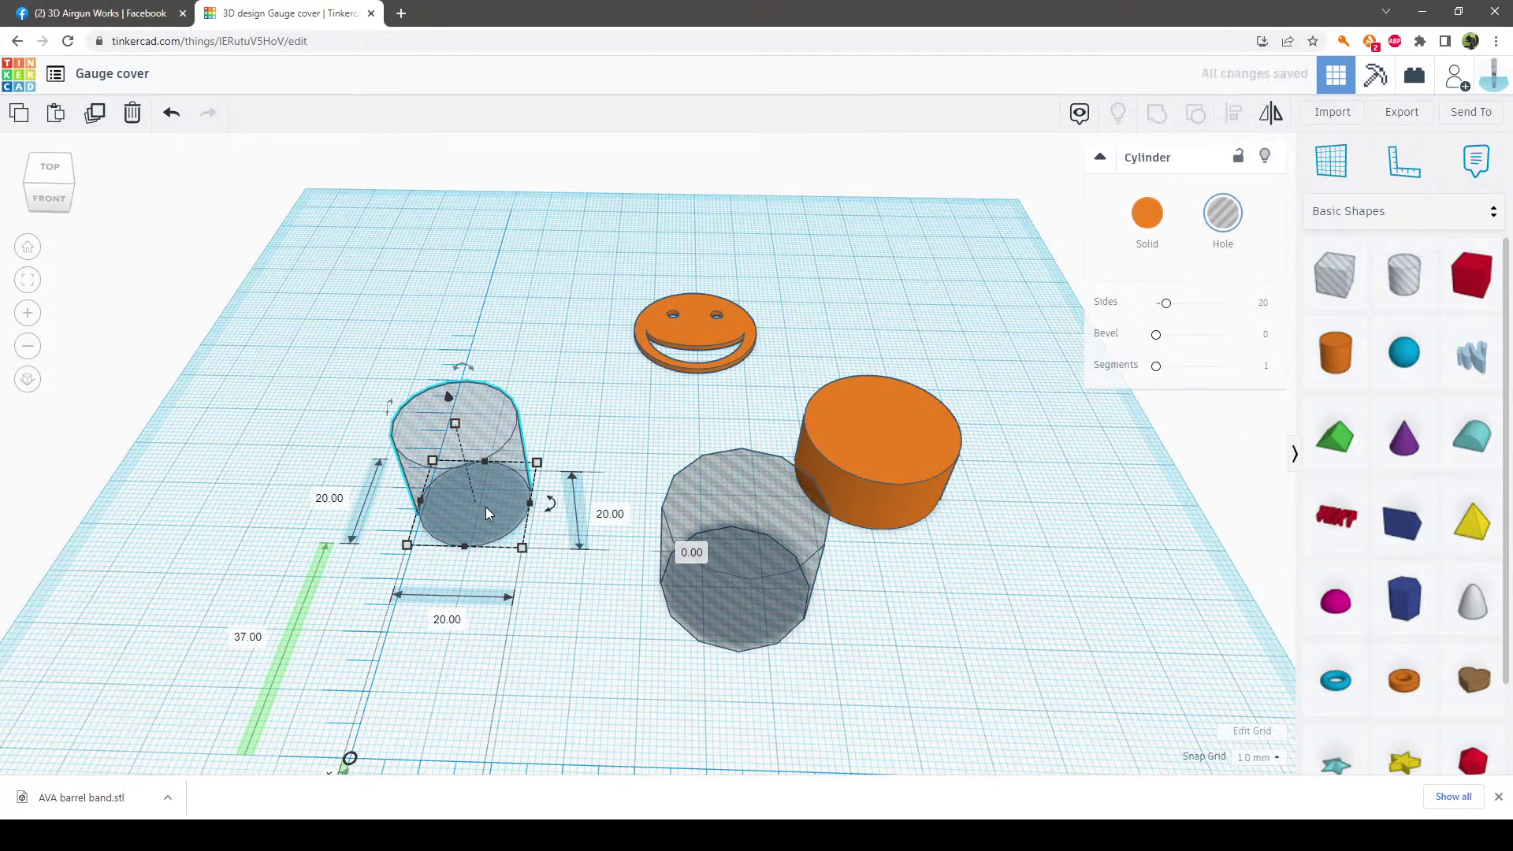
key("Delete")
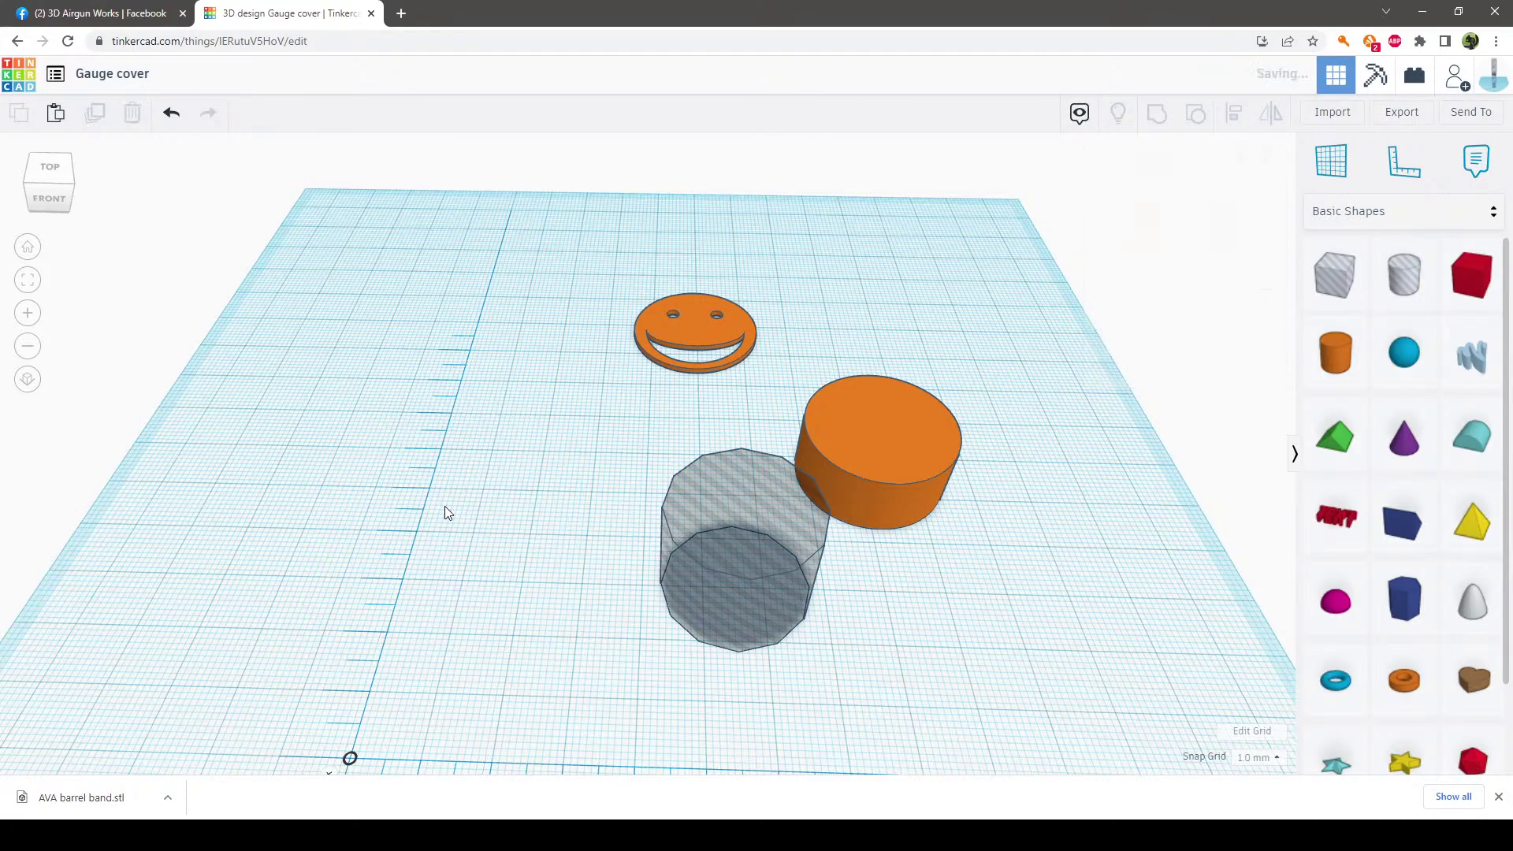
Move the 12-sided hole cylinder into the solid orange cylinder
right_click_drag(847, 607, 861, 625)
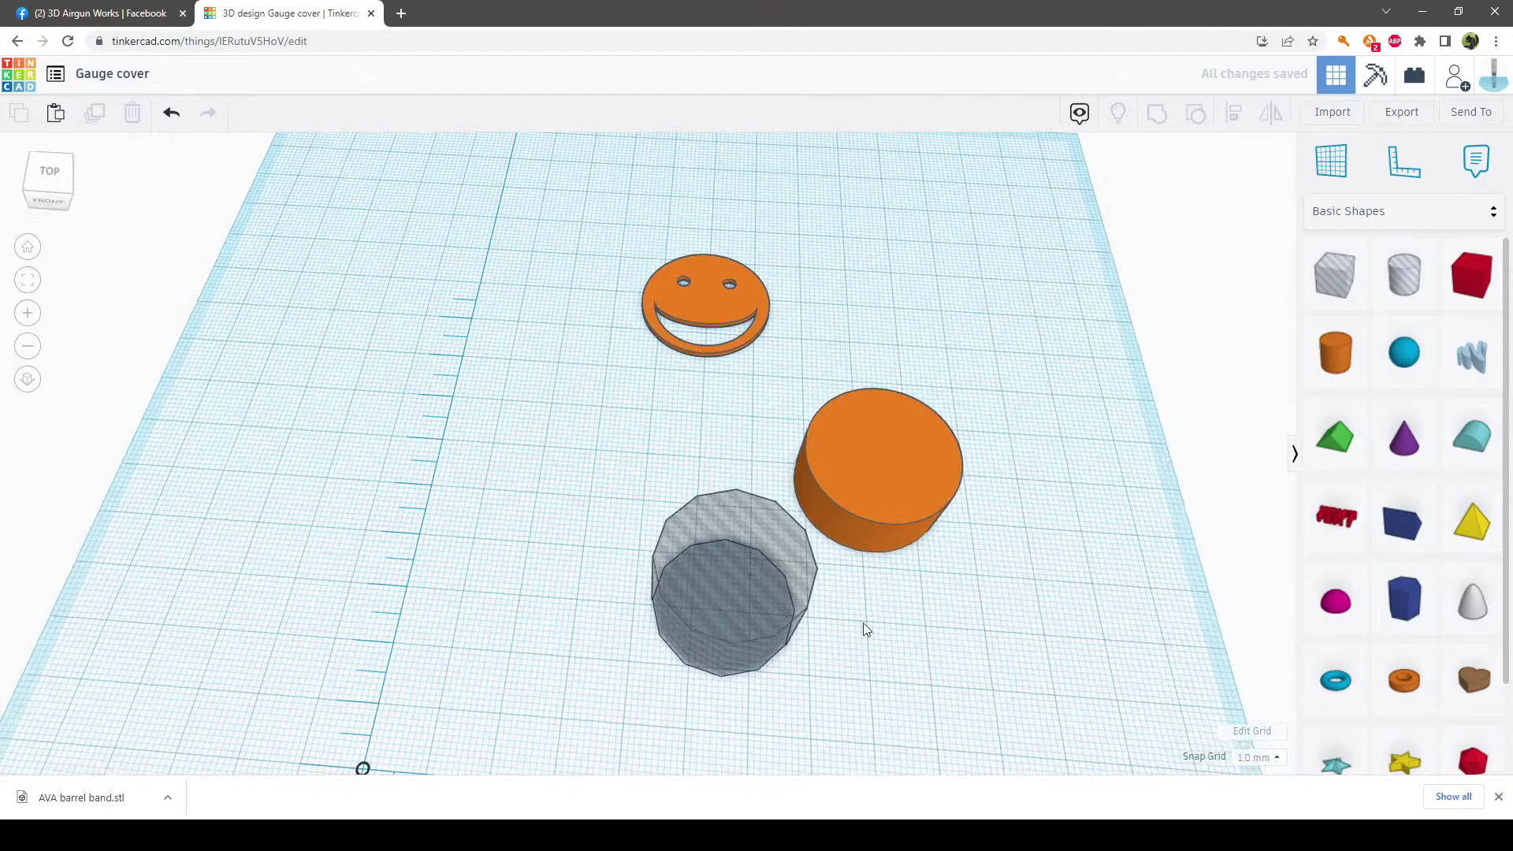
left_click(873, 504)
left_click(718, 640)
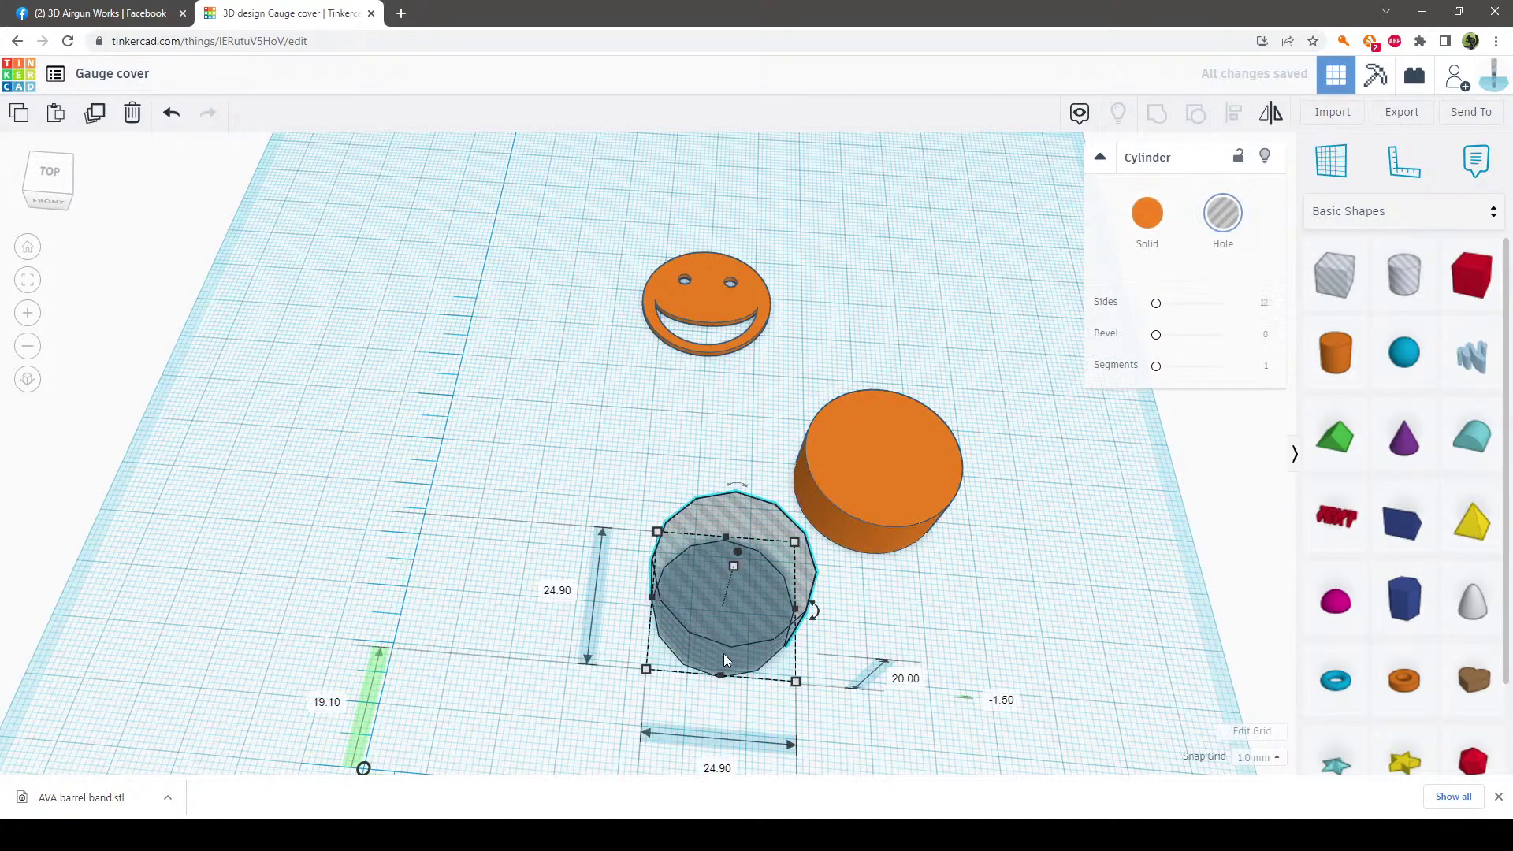
left_click_drag(740, 637, 900, 495)
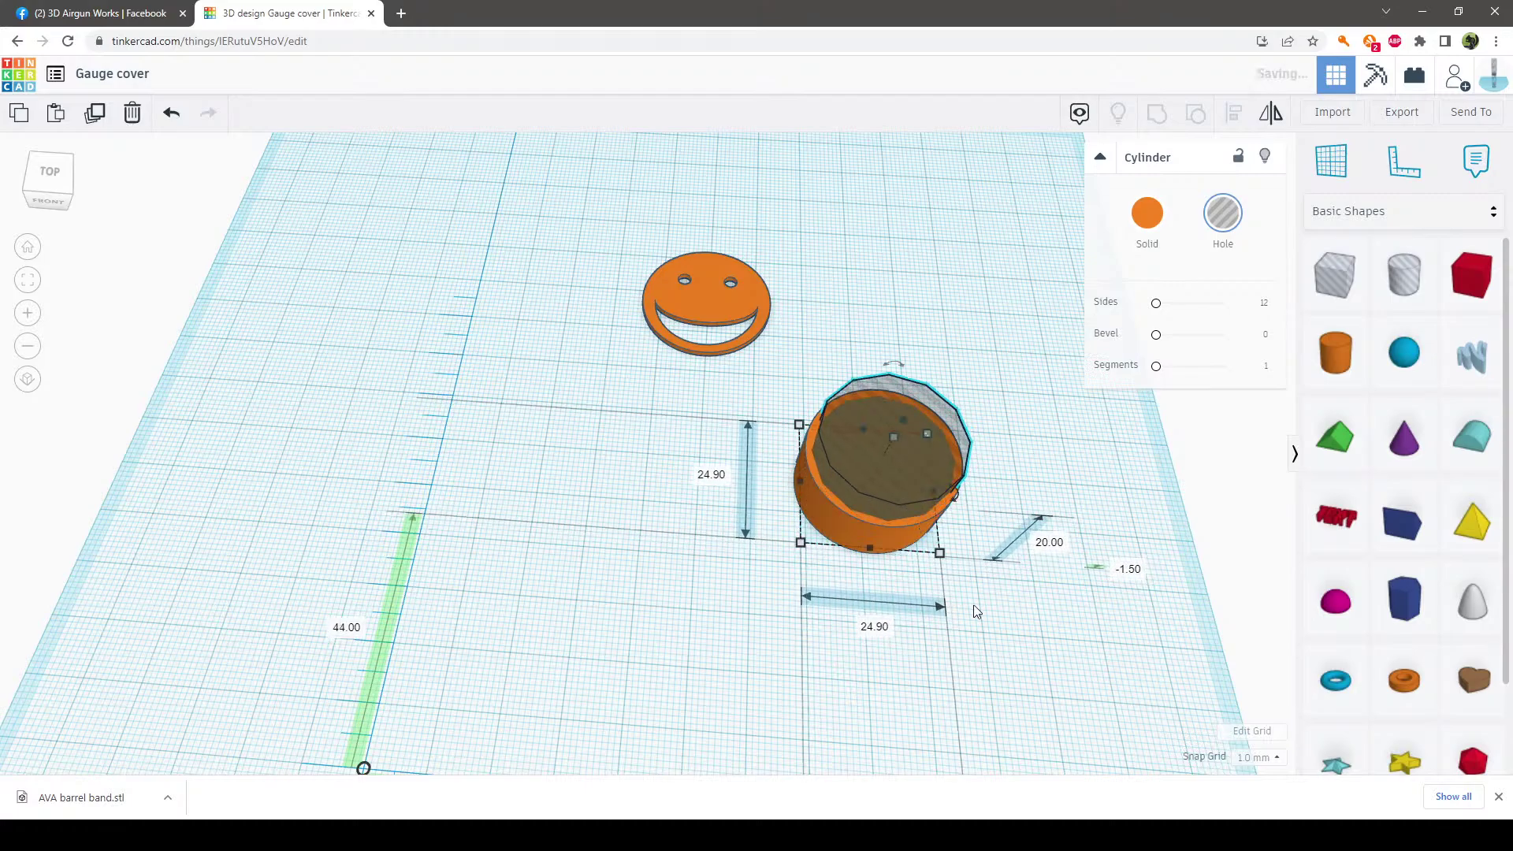
Align the hole cylinder to the centre of the solid cylinder in both horizontal directions and reselect both shapes
left_click_drag(1018, 643, 796, 407)
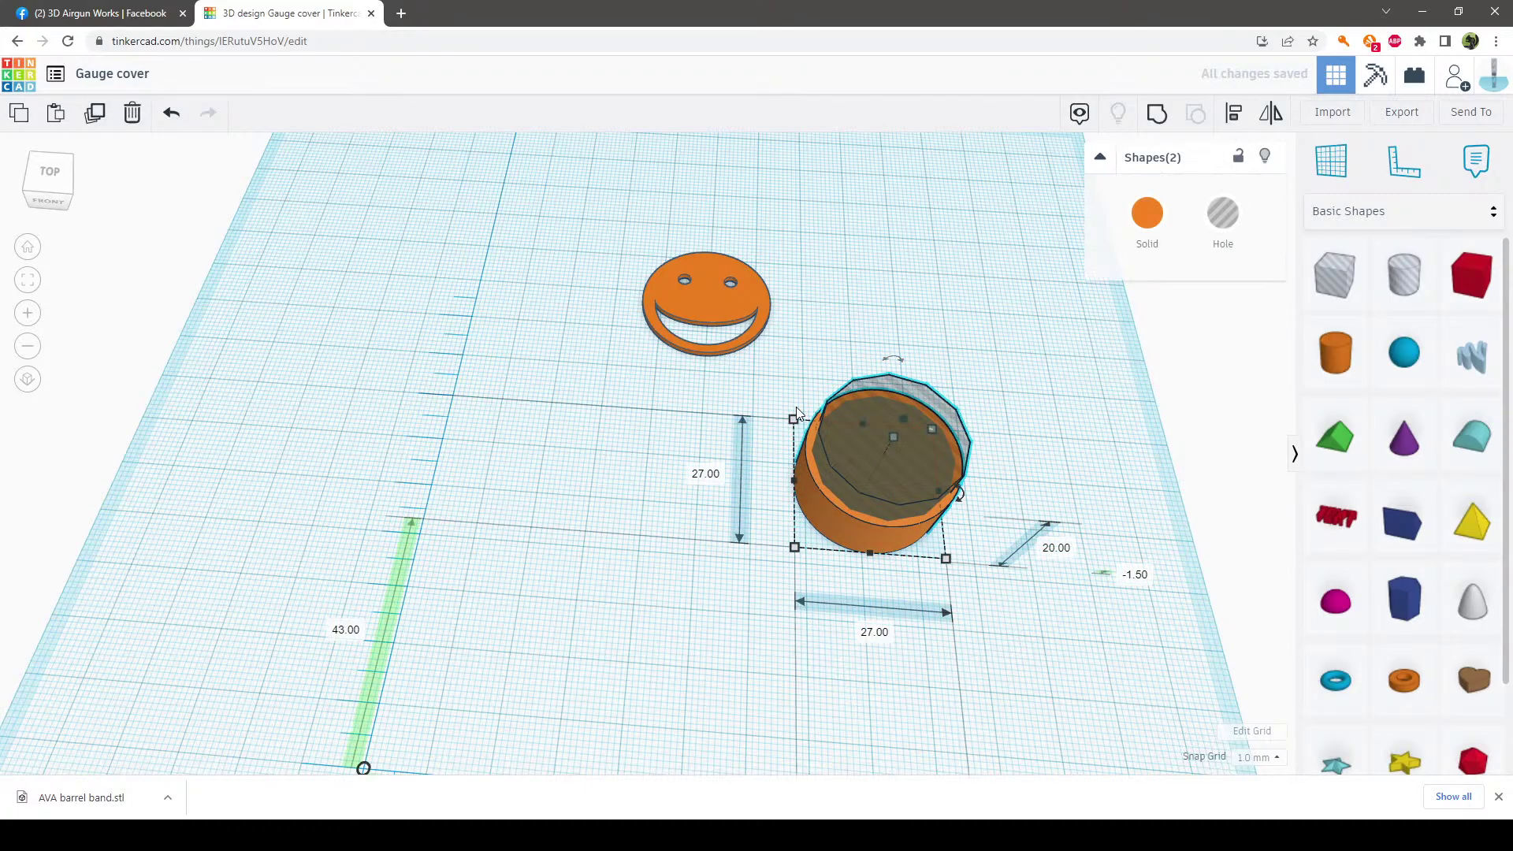
left_click(1234, 113)
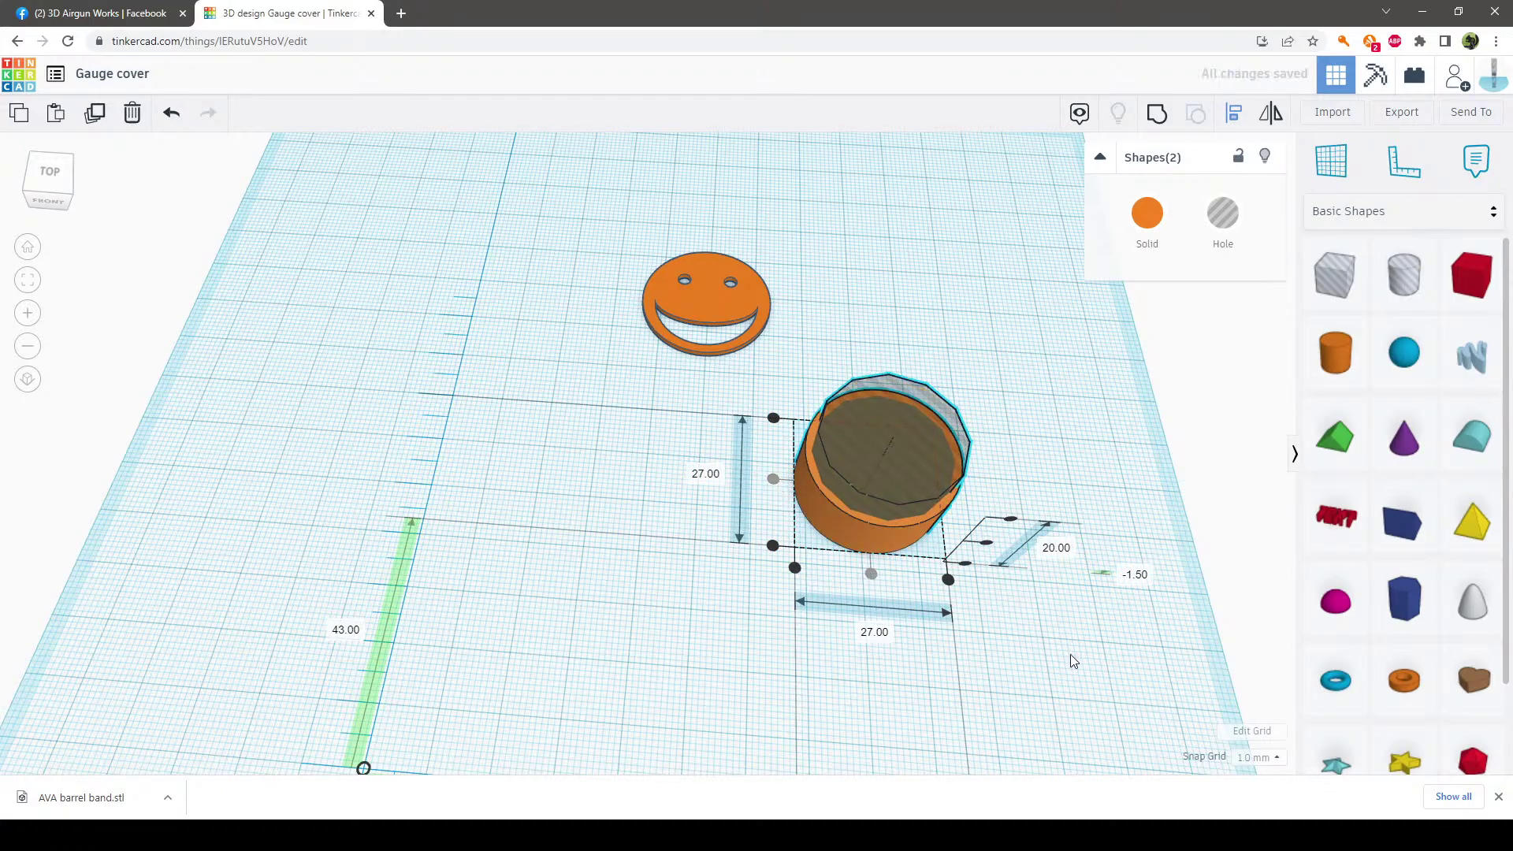
left_click(1008, 637)
left_click_drag(1008, 637, 789, 348)
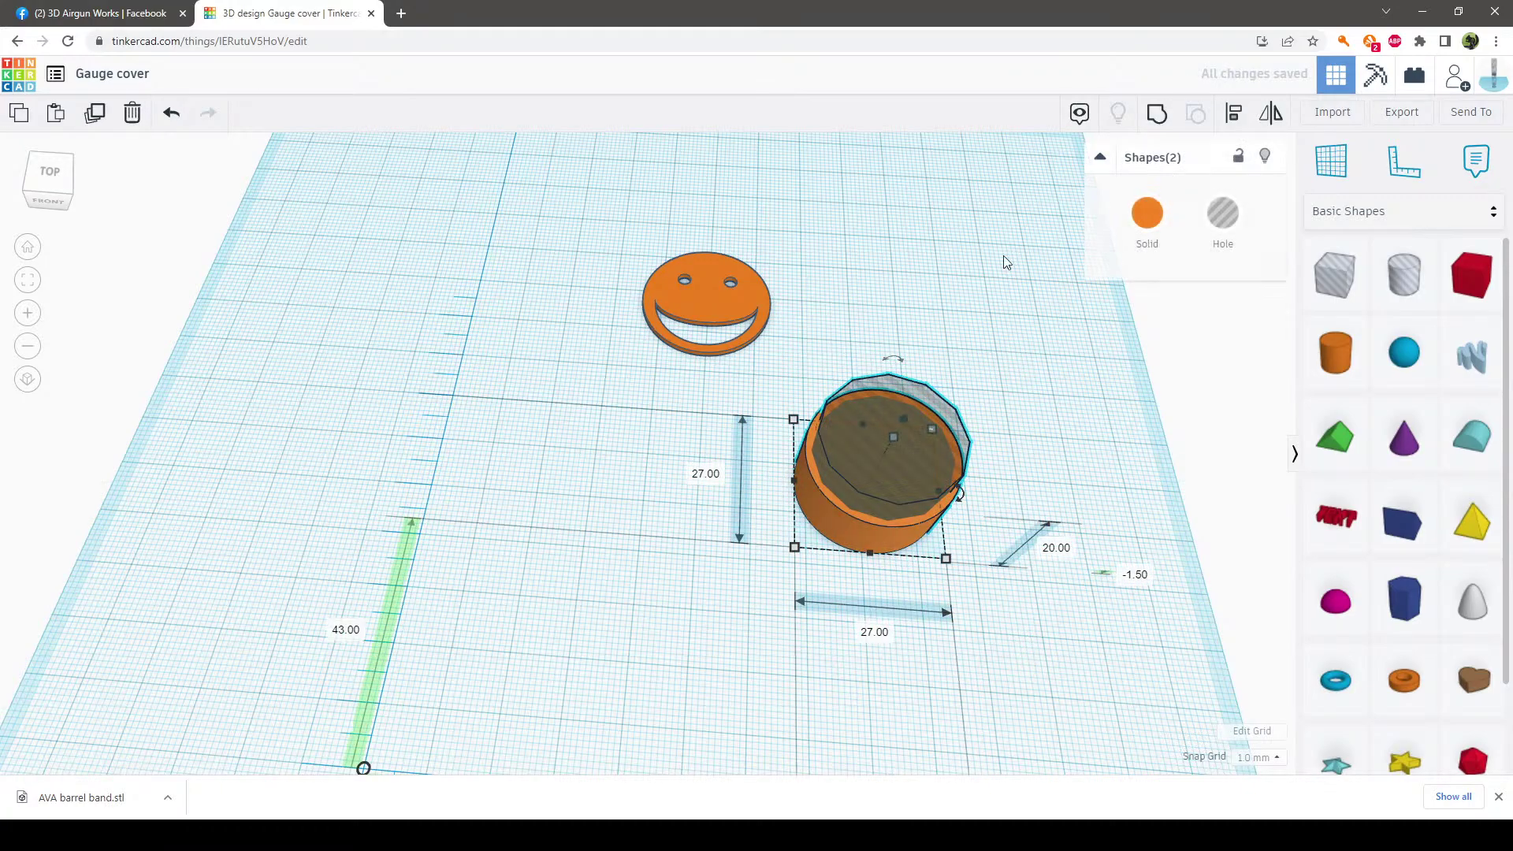
Group the aligned hole cylinder and solid cylinder to cut them into an open ring
left_click(1157, 118)
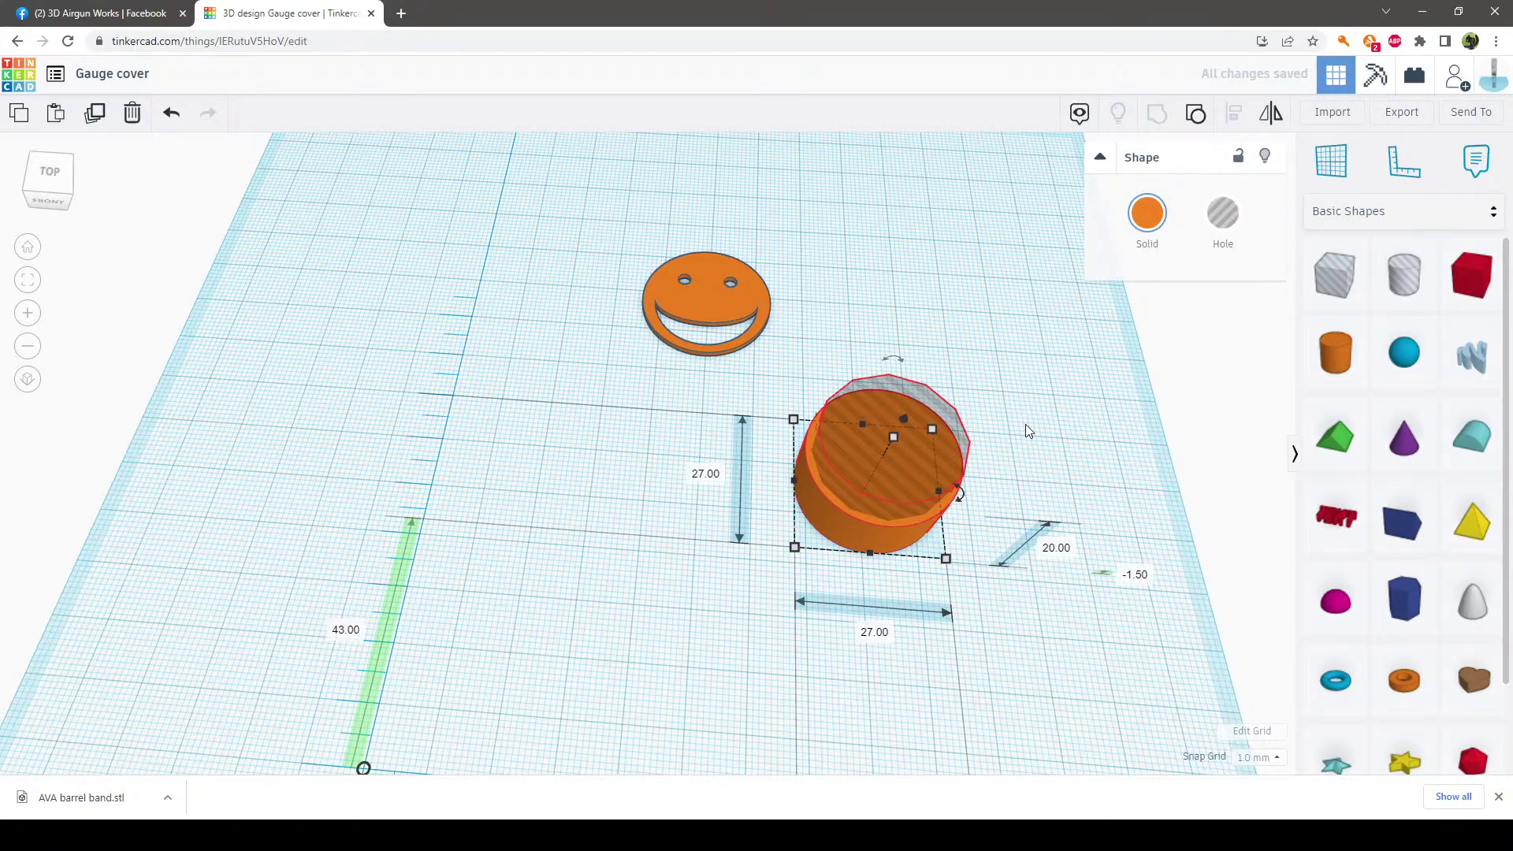
right_click_drag(1026, 422, 1033, 411)
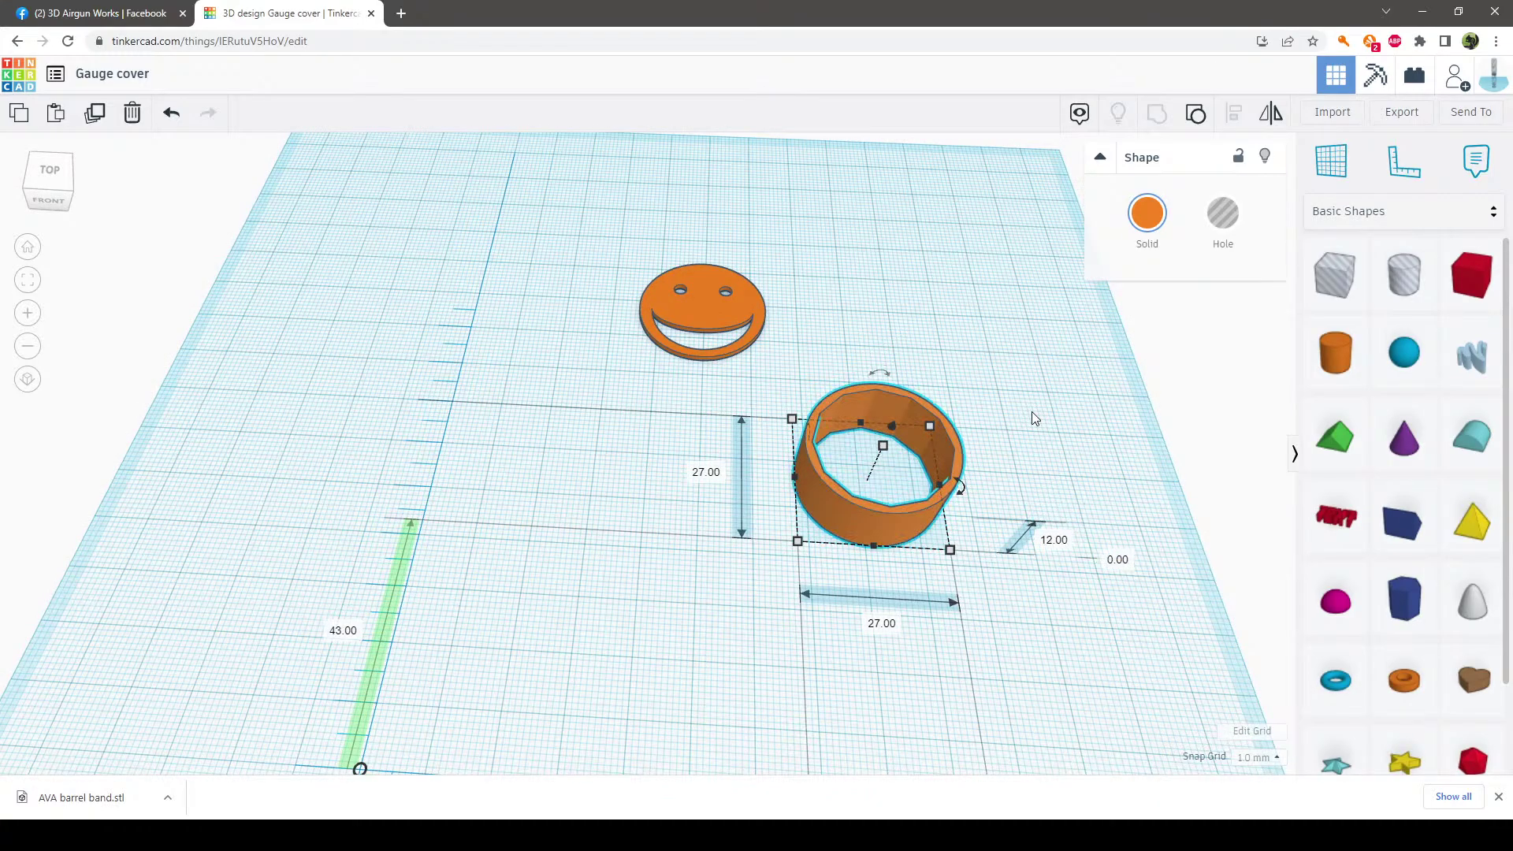
right_click_drag(1032, 411, 945, 268)
Move the smiley disc away from the ring, ungroup it and pull the mouth-shaped hole clear of the disc
left_click_drag(640, 307, 533, 359)
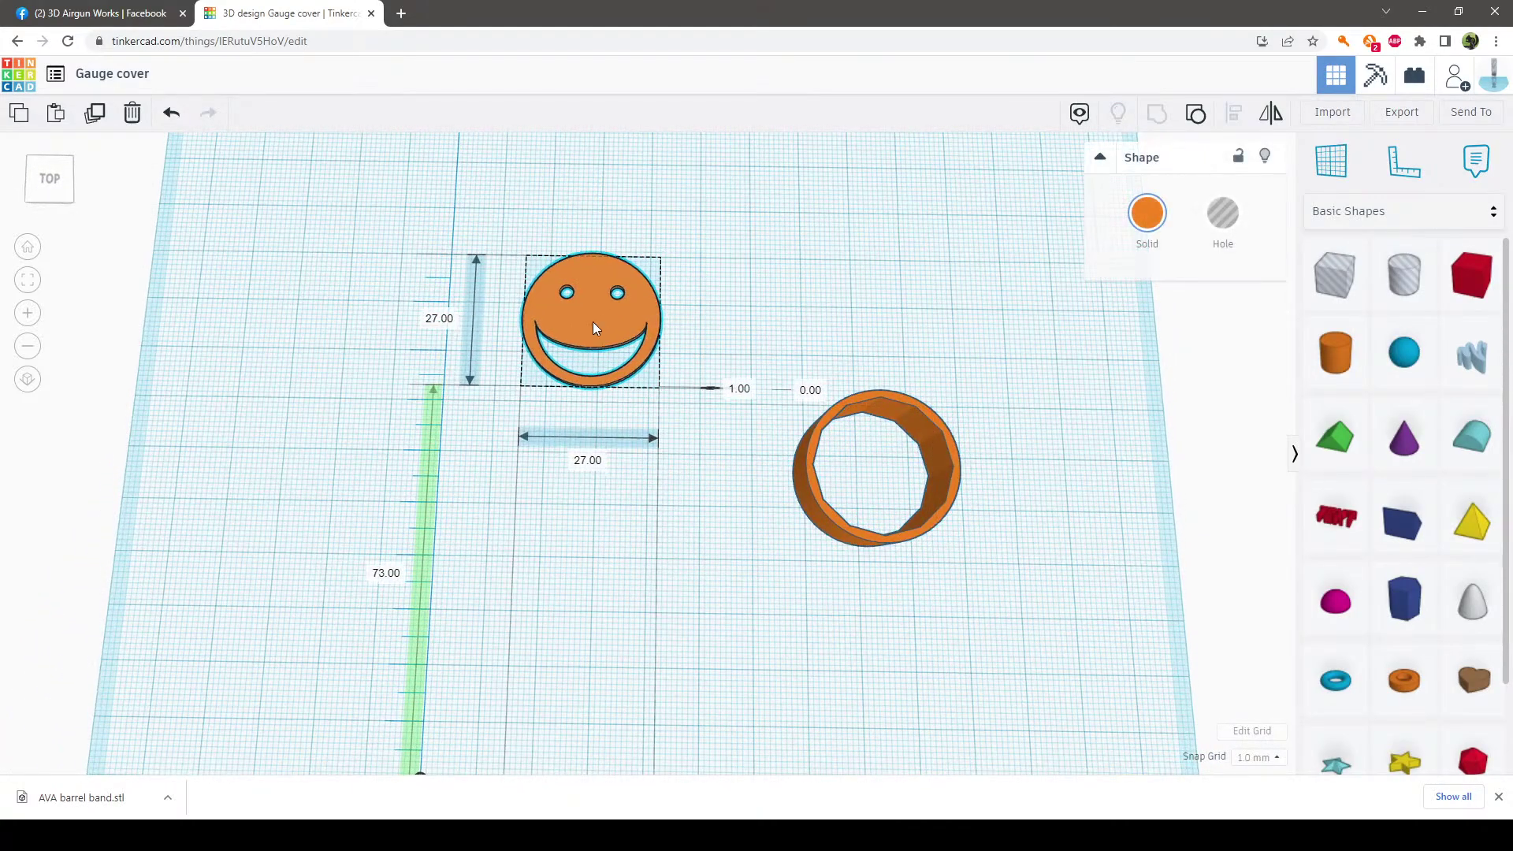
left_click(1196, 114)
left_click_drag(622, 333, 769, 176)
left_click(711, 318)
Ungroup the disc from its eye holes and move the solid disc forward, clear of the two holes
left_click(561, 365)
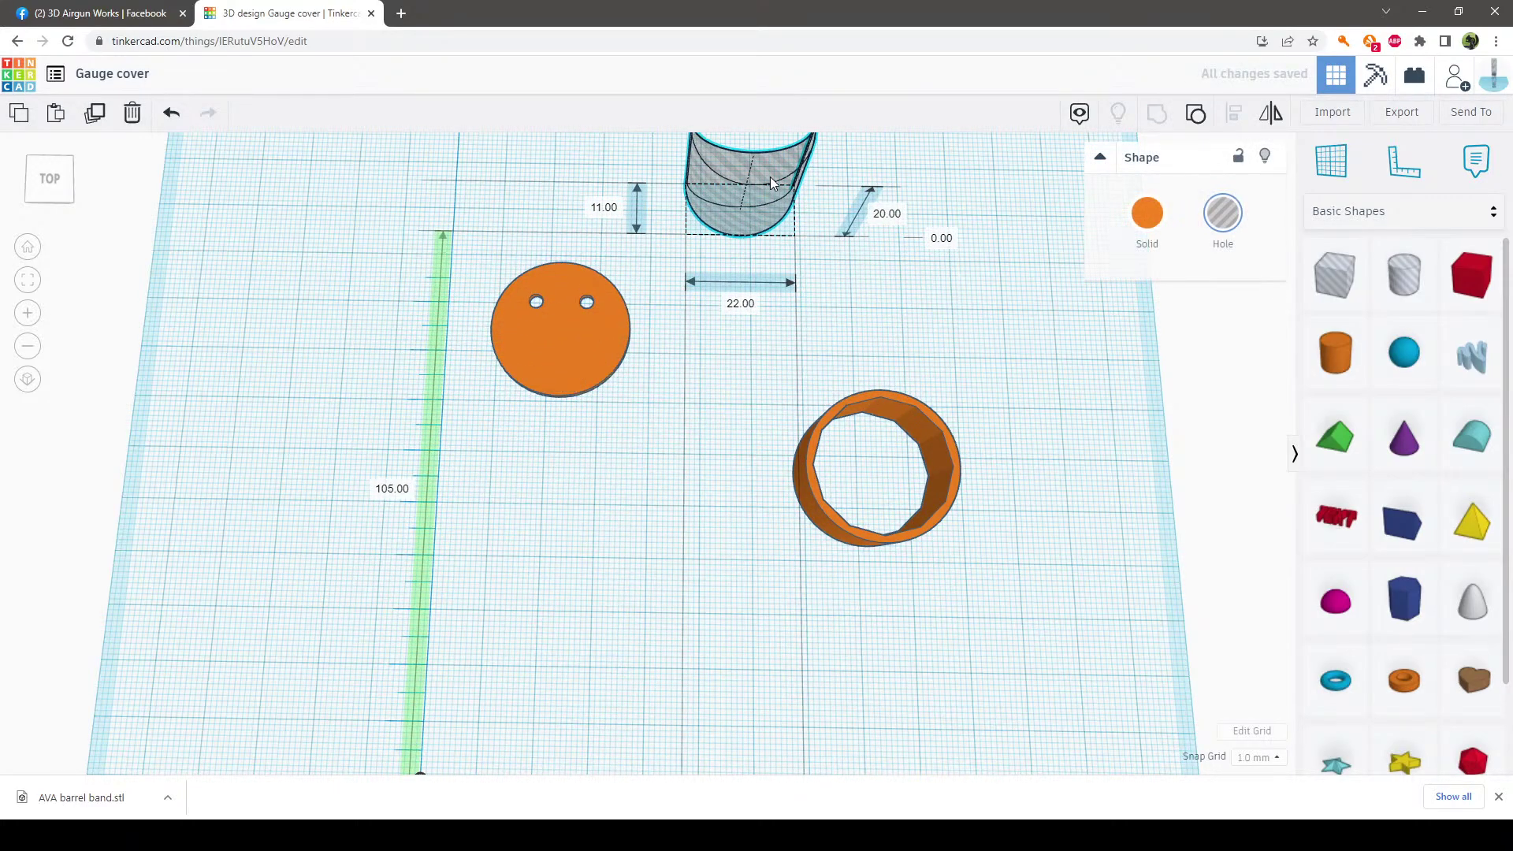
left_click(583, 372)
left_click(1195, 118)
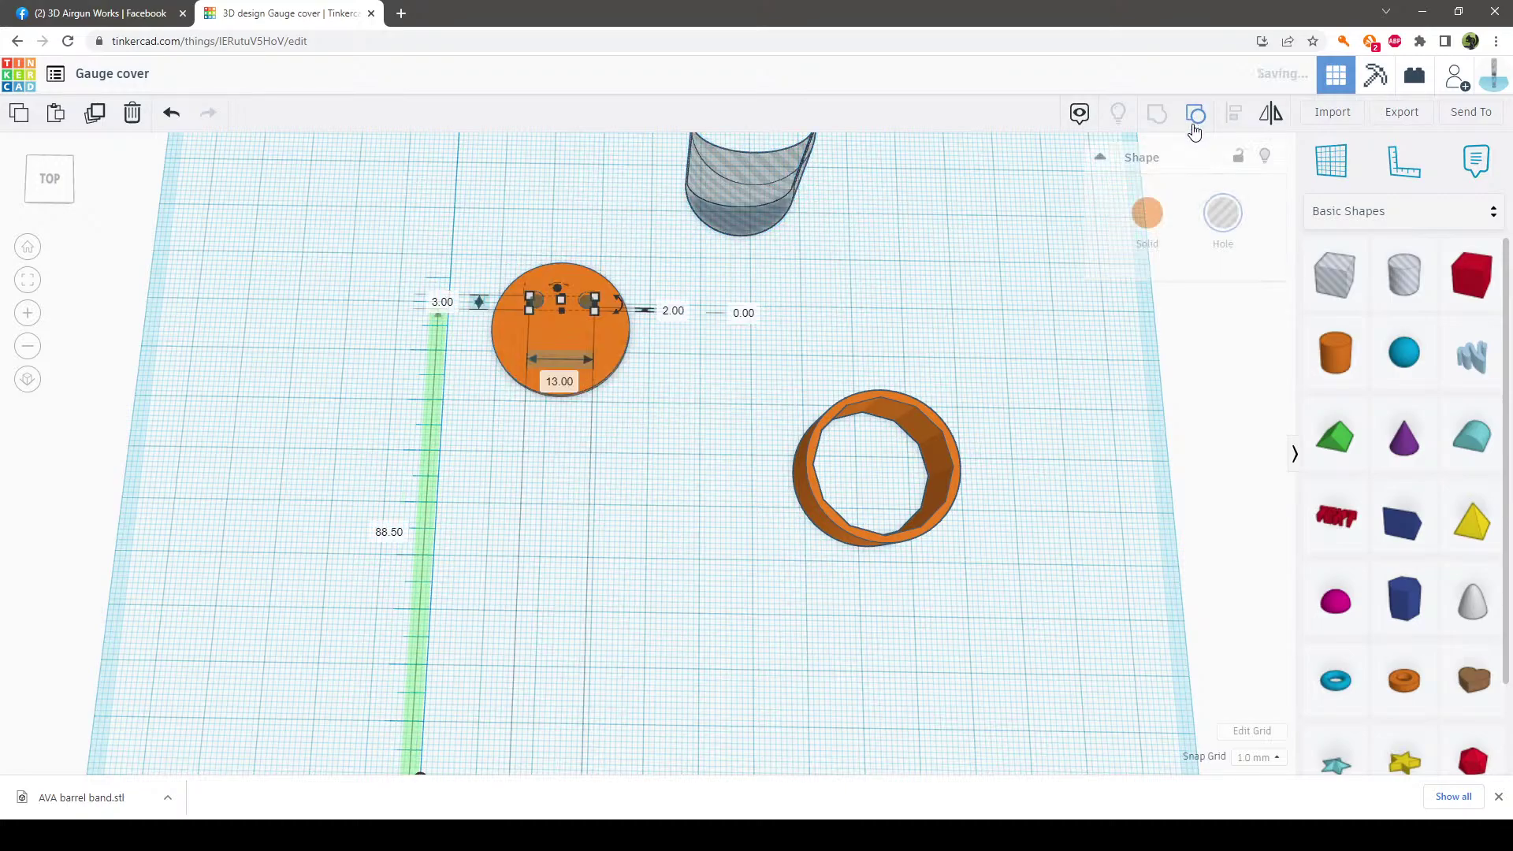
left_click(841, 290)
left_click_drag(573, 350, 555, 465)
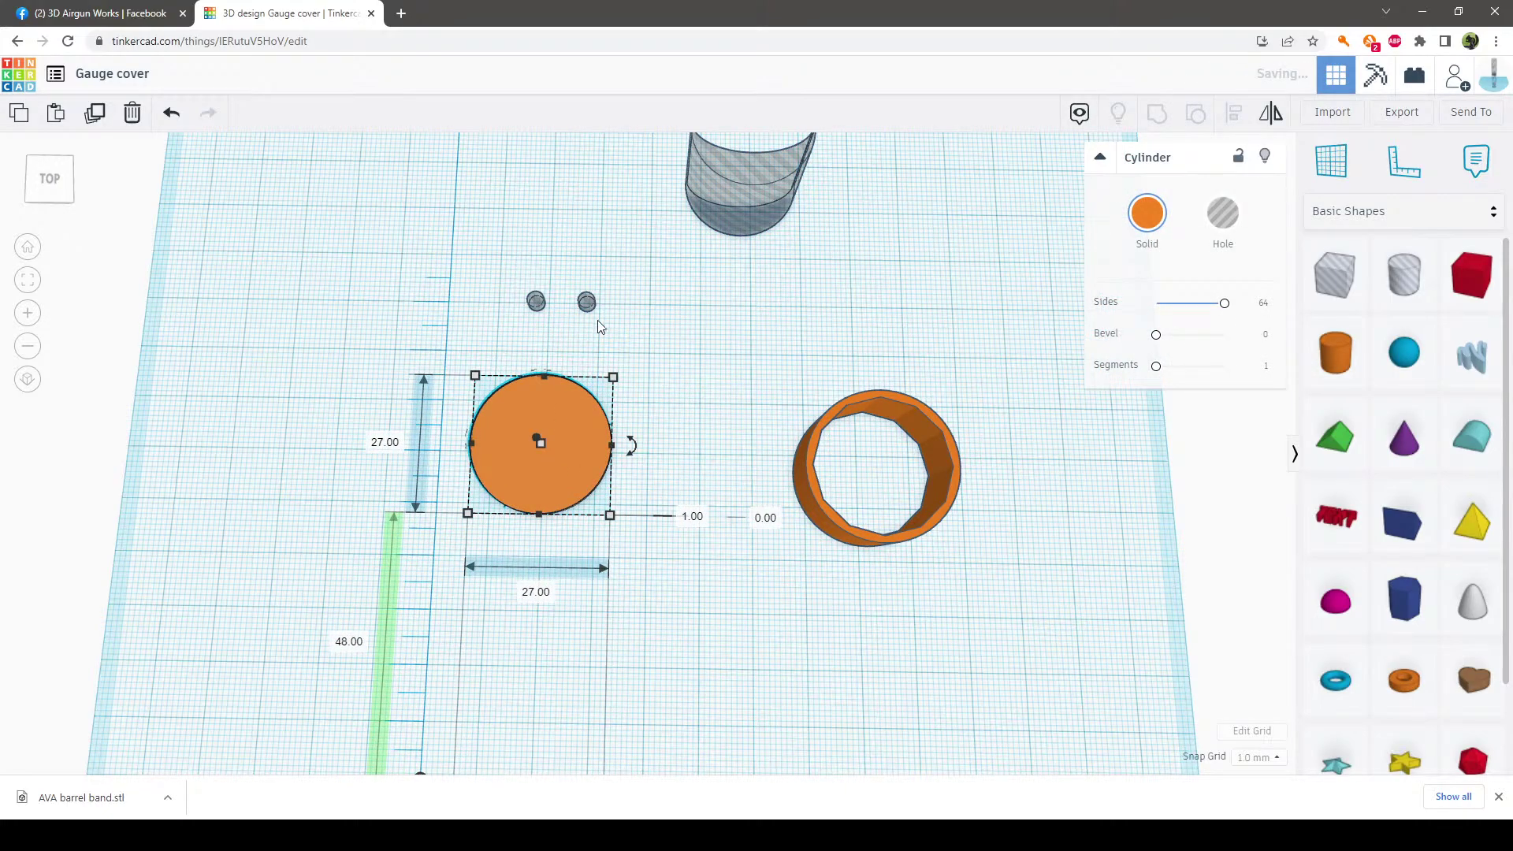
left_click(714, 341)
left_click(566, 450)
Add a solid cylinder in front of the disc with 64 sides and a height of 1 mm
left_click_drag(1336, 352, 659, 628)
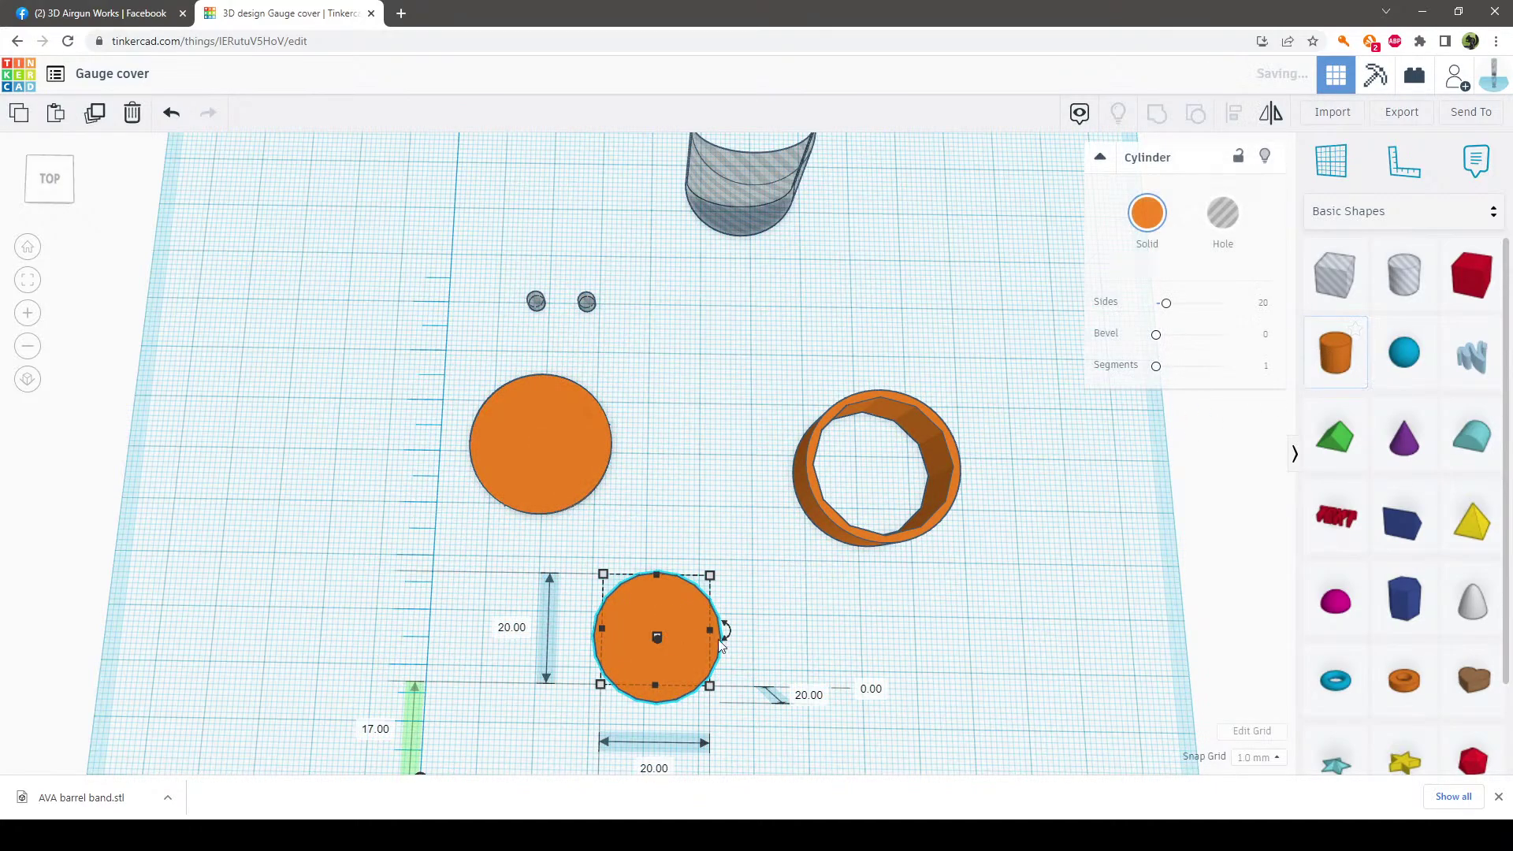
right_click_drag(867, 568, 909, 540)
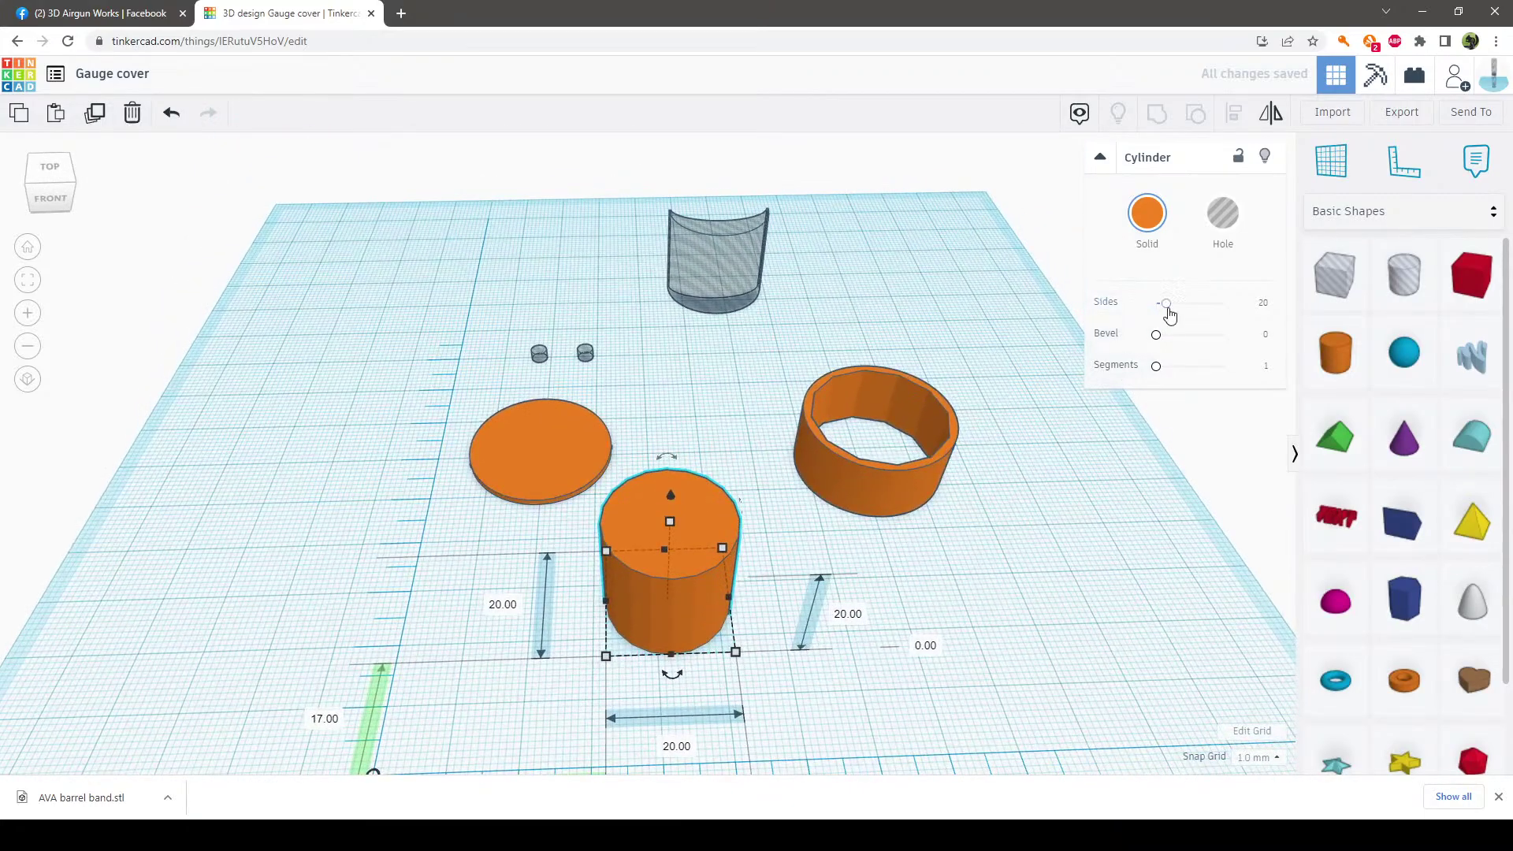
left_click_drag(1168, 307, 1221, 304)
left_click(742, 560)
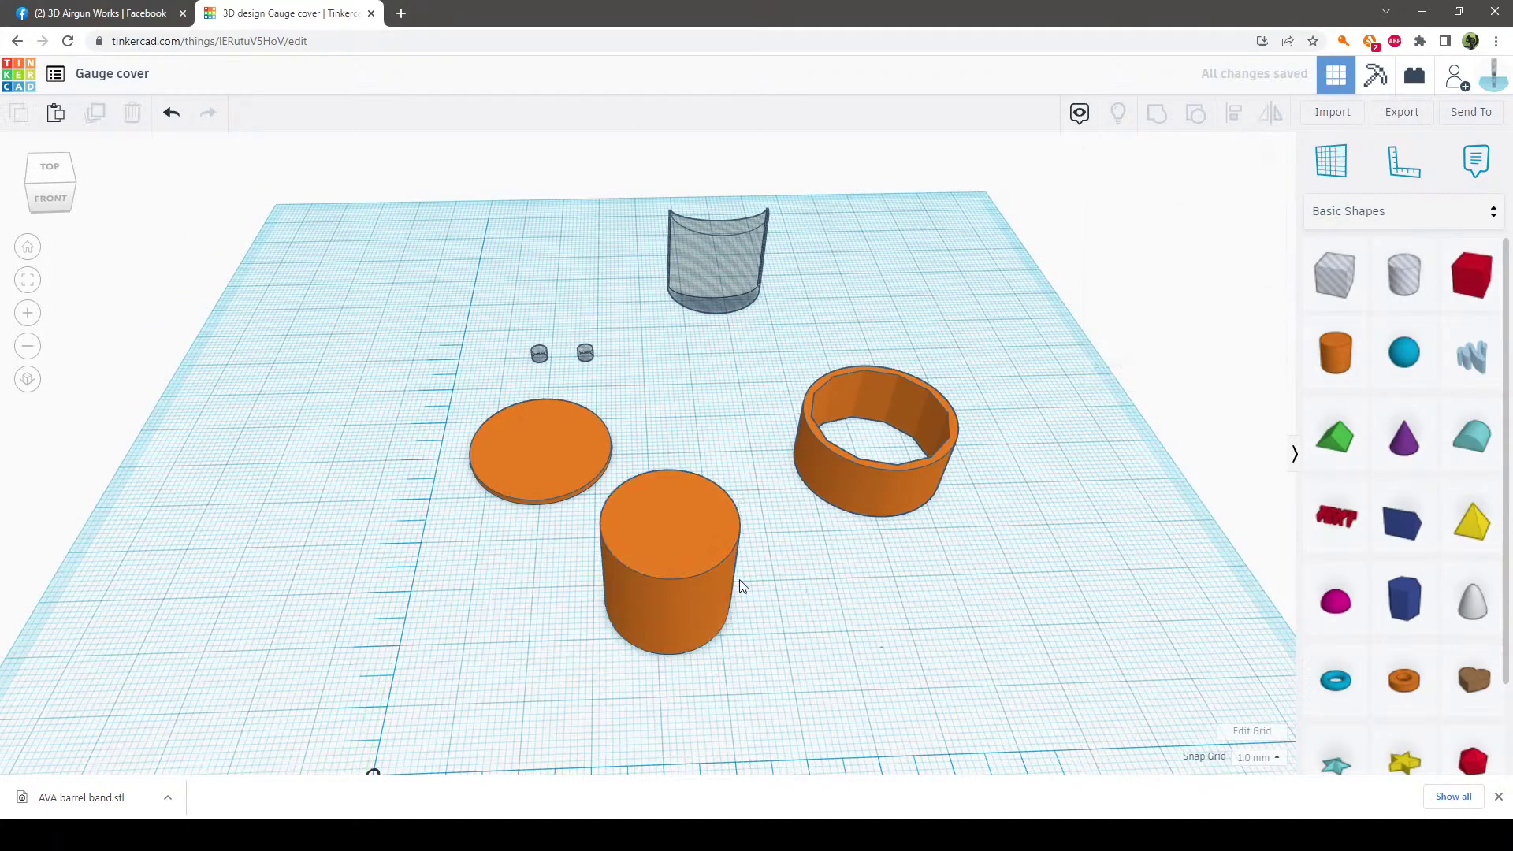
left_click(684, 569)
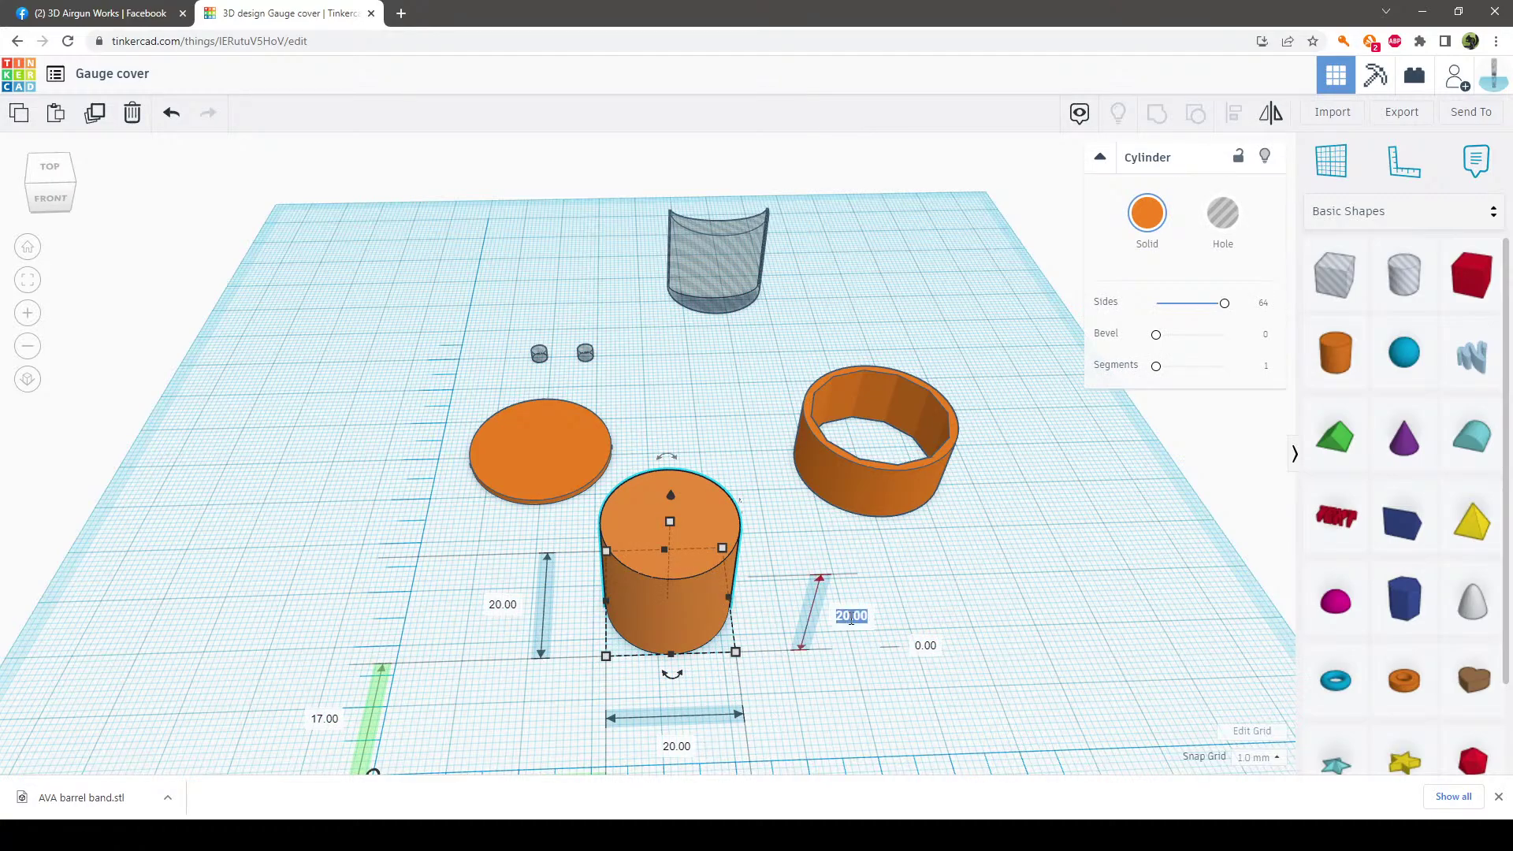
key("BackSpace")
type("1")
key("Return")
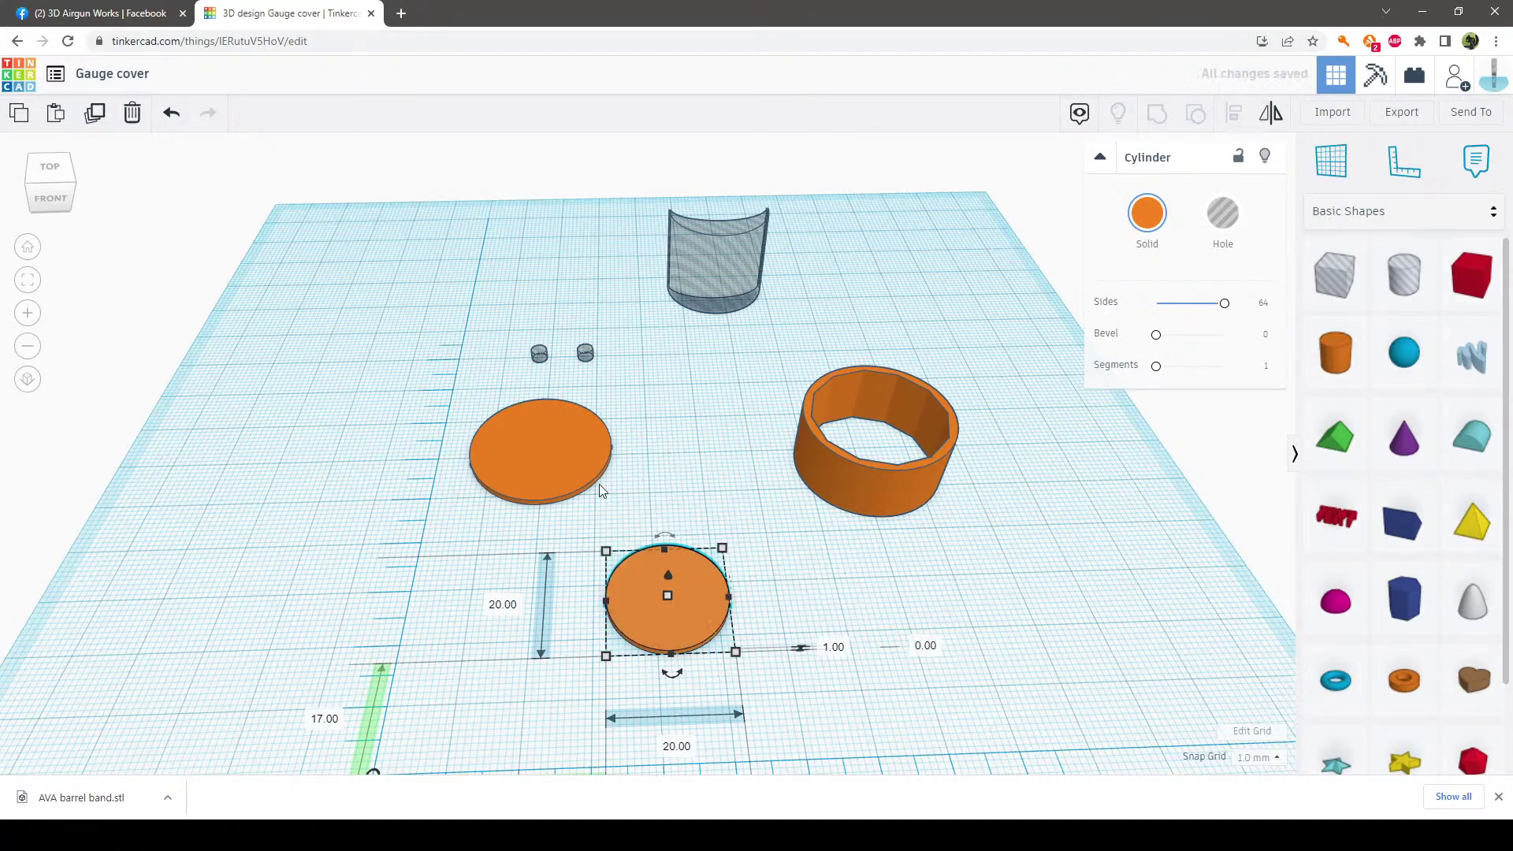
Set both the width and the length of the new thin cylinder to 27 mm
left_click(565, 470)
left_click(899, 484)
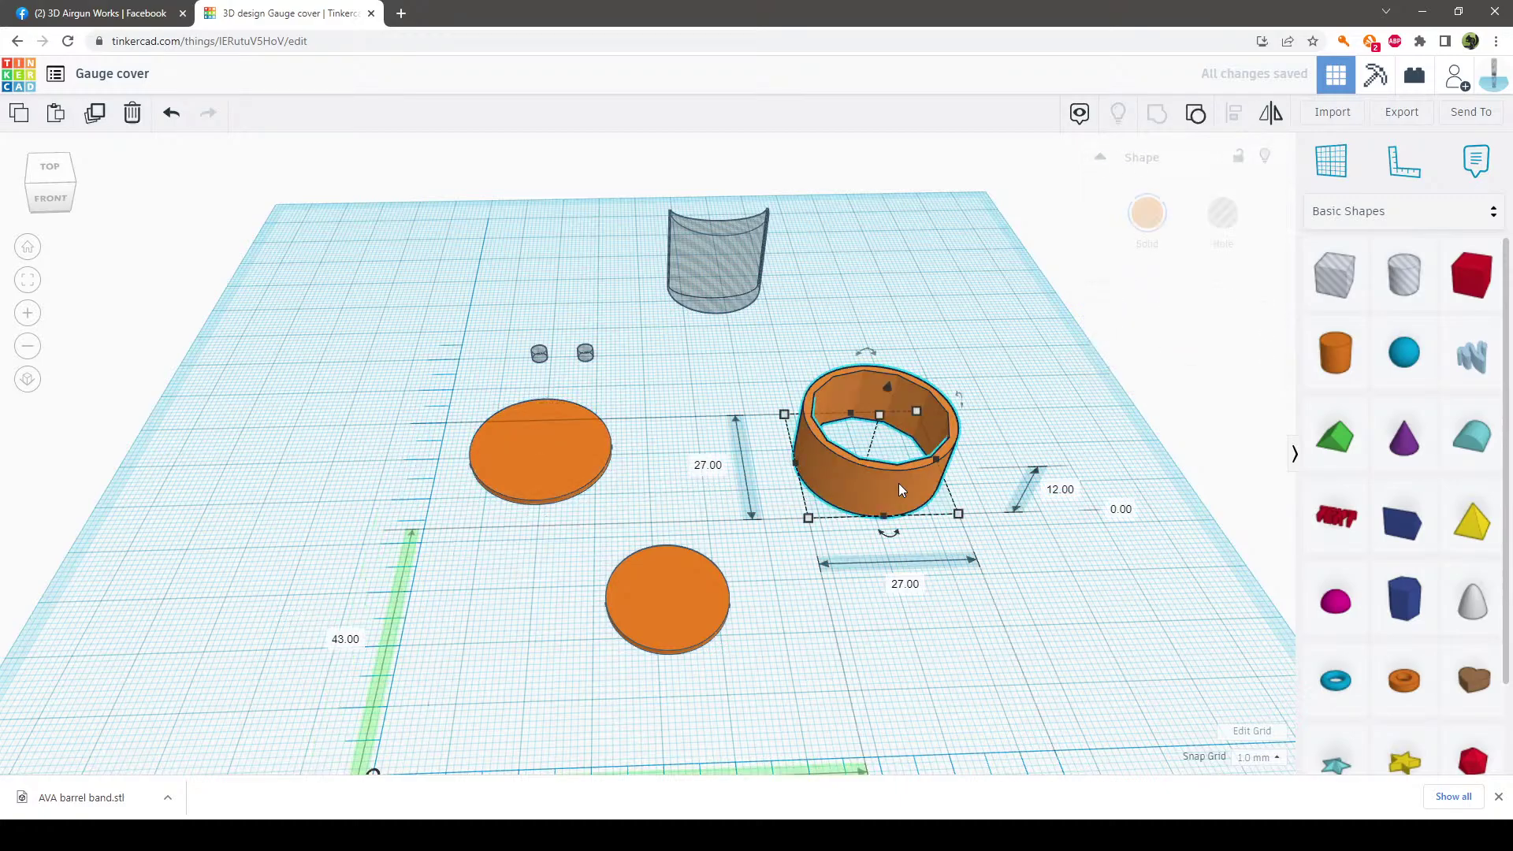
left_click(670, 625)
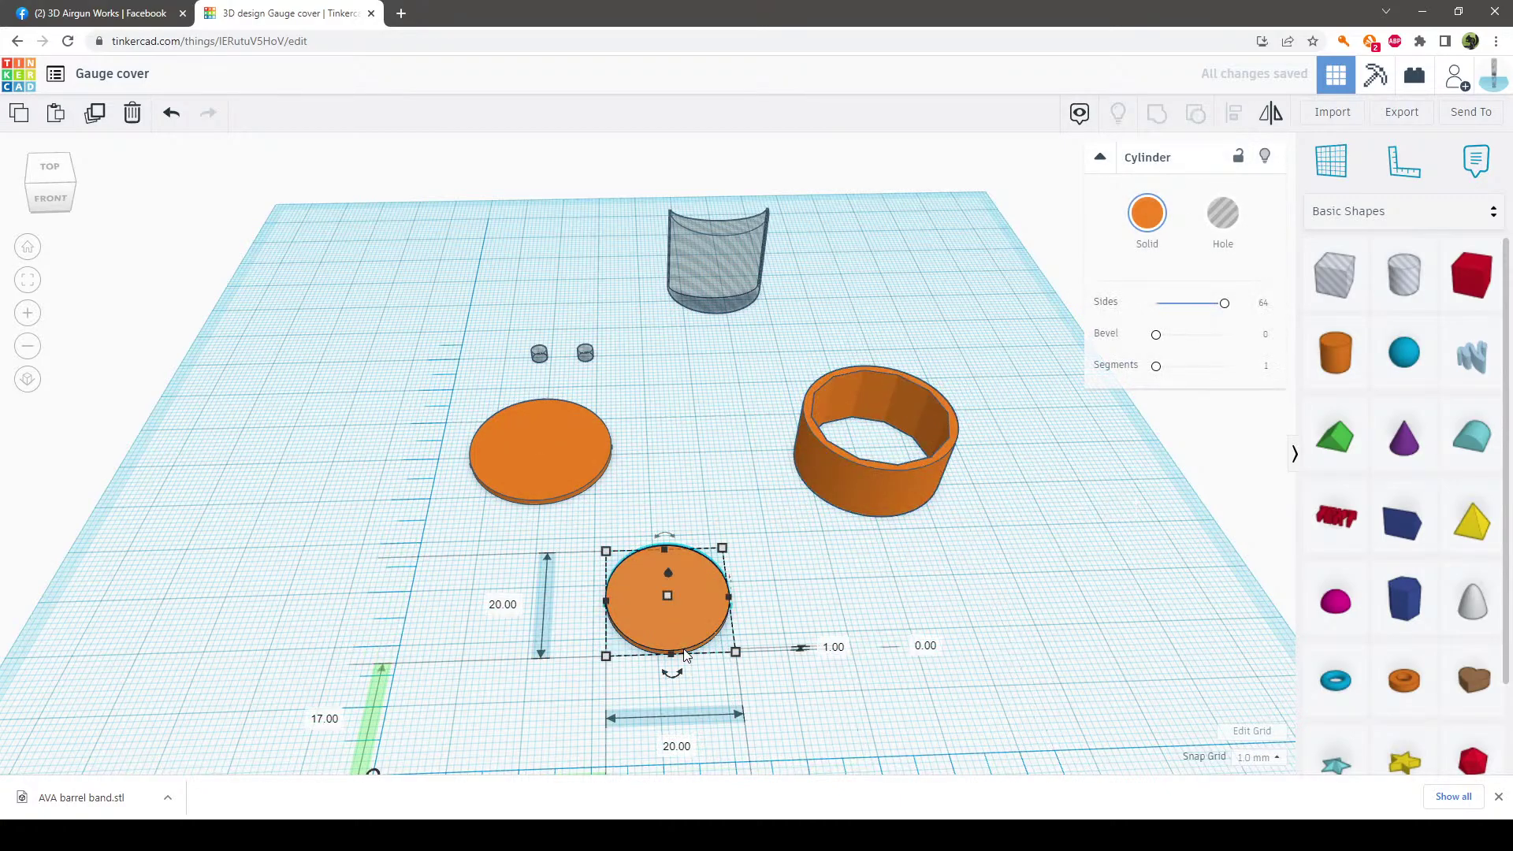
left_click(677, 745)
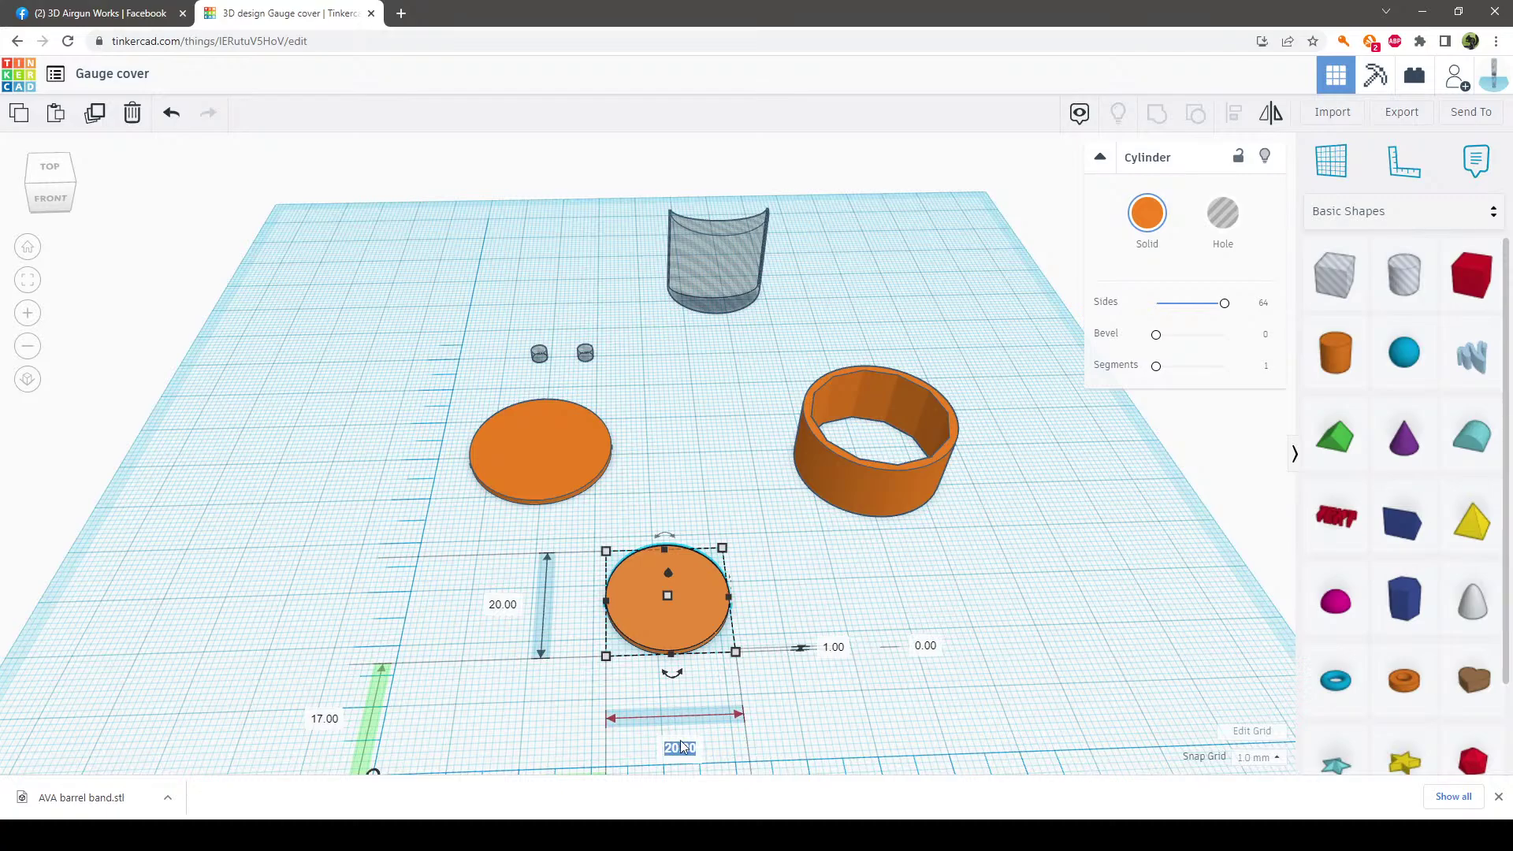
key("BackSpace")
key("Return")
left_click(495, 607)
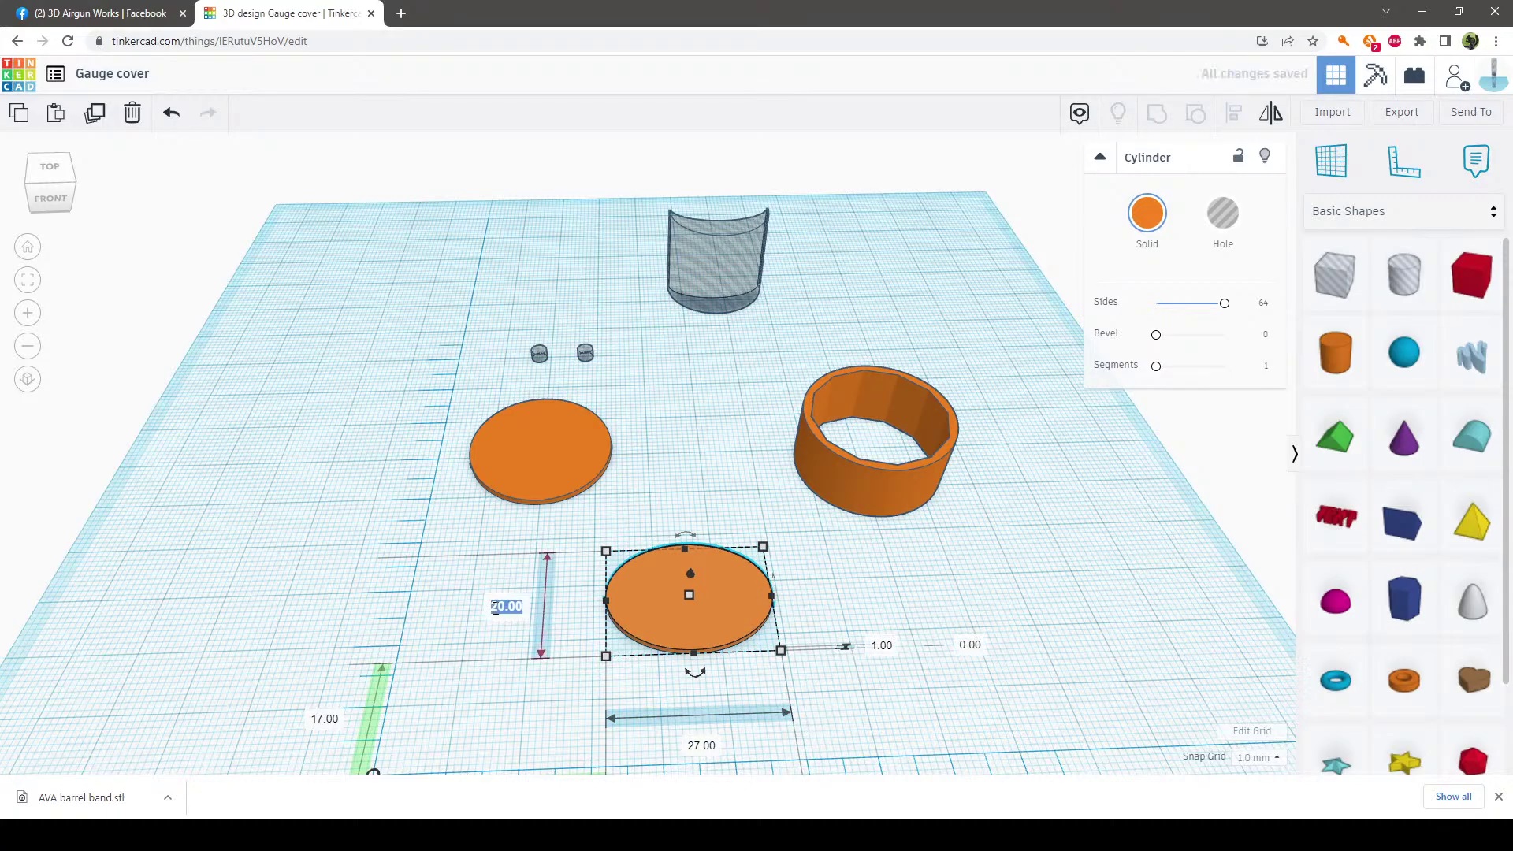
type("27")
key("Return")
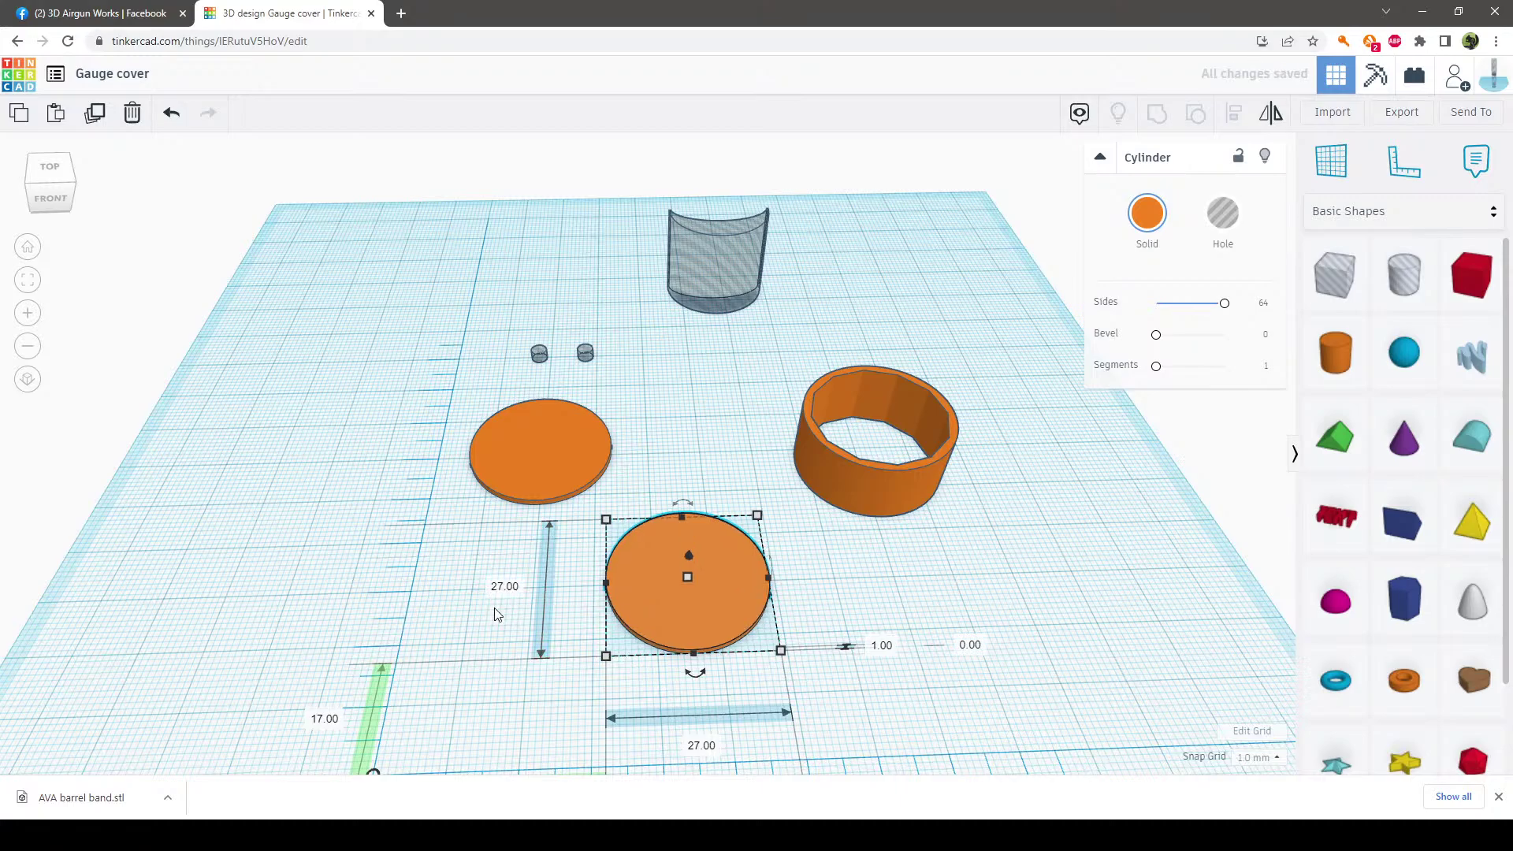
left_click(857, 693)
Place a box hole over the front part of the new disc, wider than the disc, and adjust the disc's position under it
right_click_drag(712, 599, 712, 617)
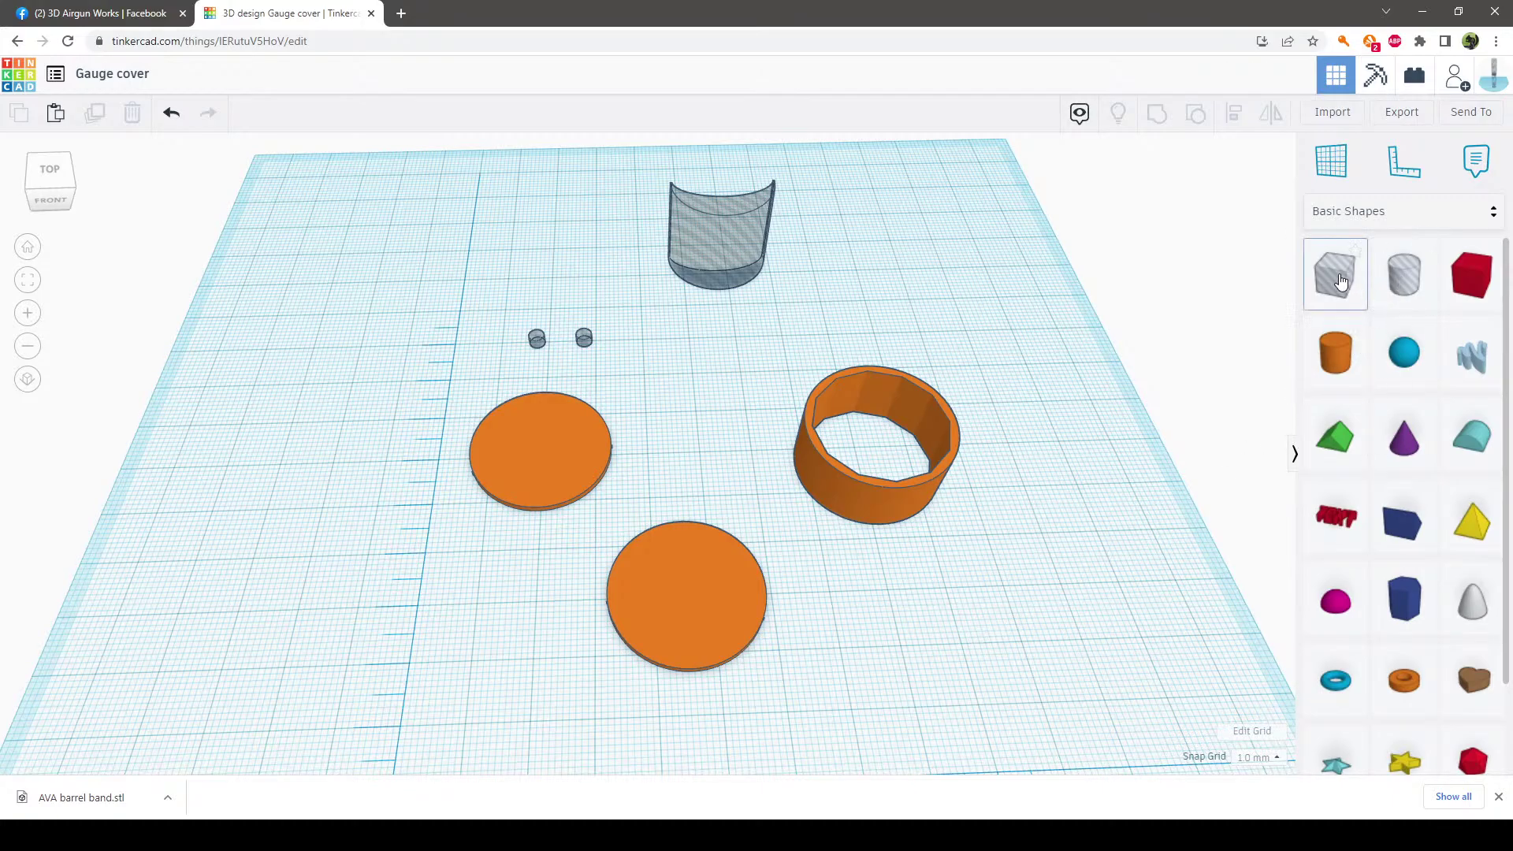
left_click_drag(1340, 280, 840, 655)
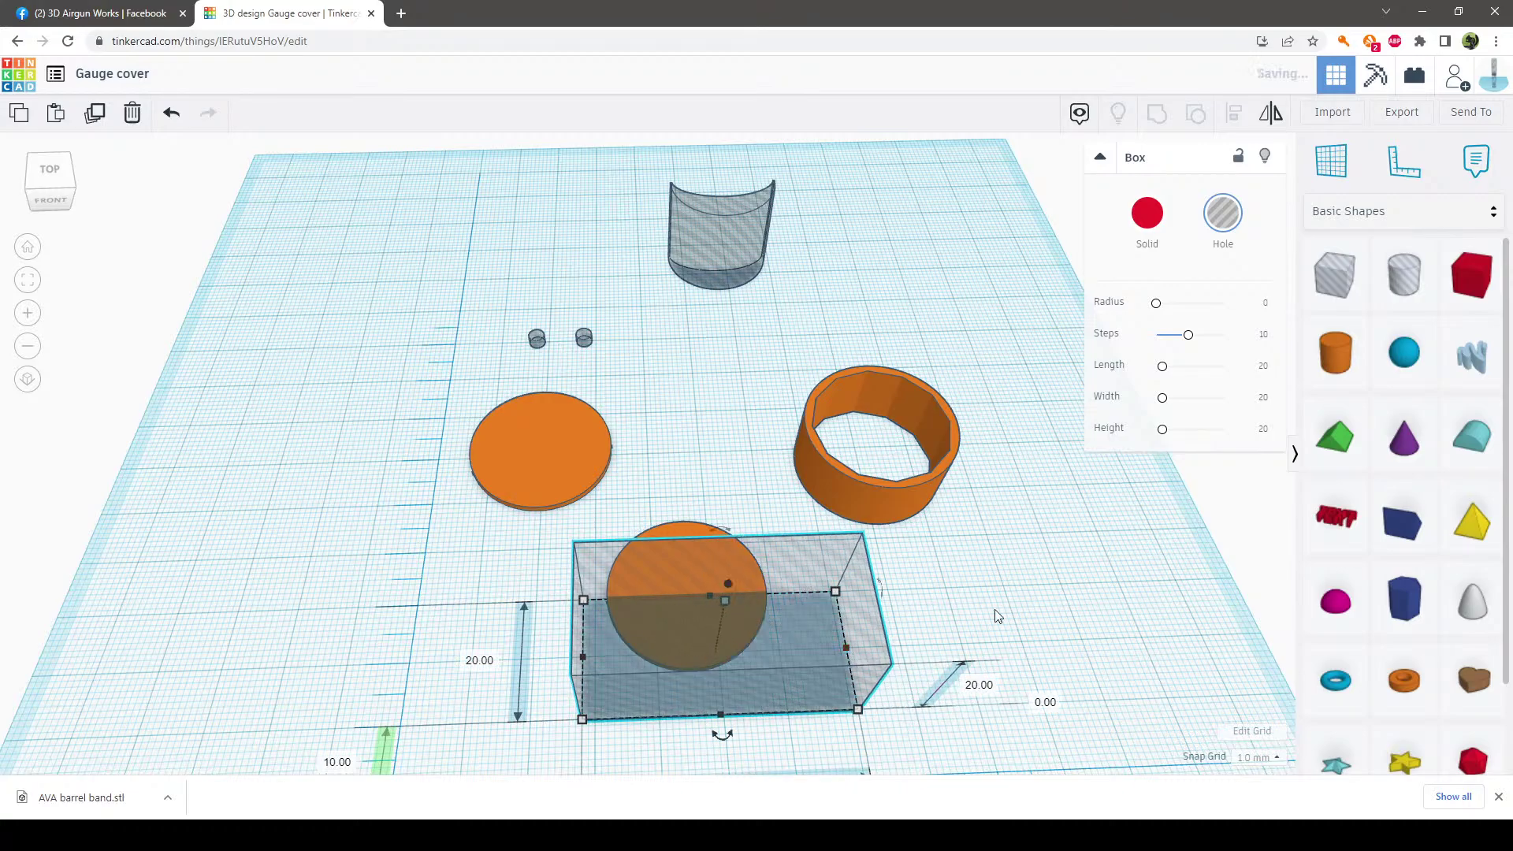
mouse_move(995, 608)
right_mouse_down()
mouse_move(1004, 660)
mouse_move(1000, 624)
right_mouse_up()
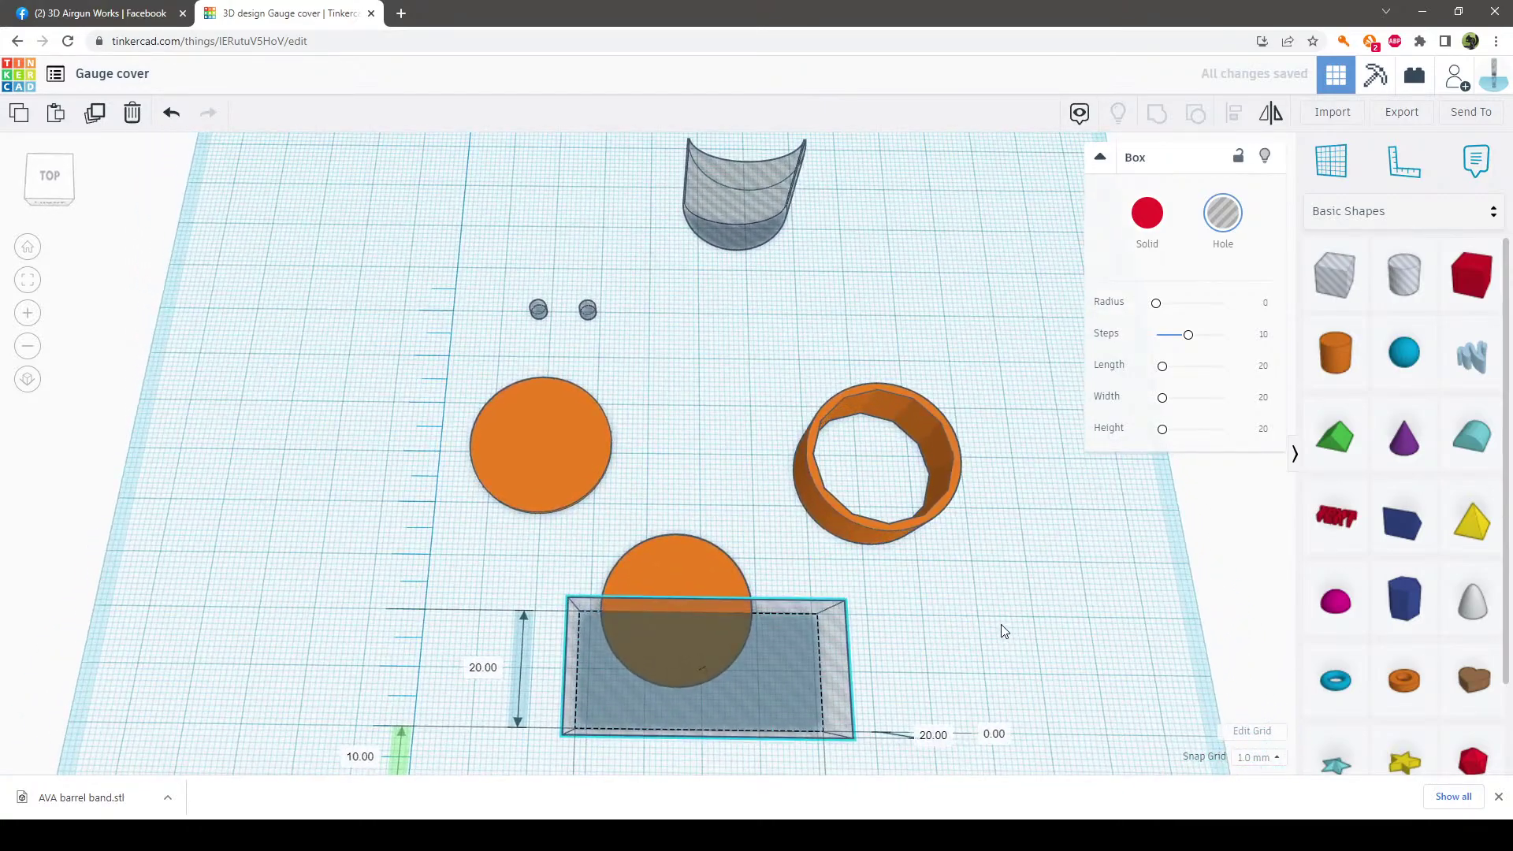
left_click(982, 649)
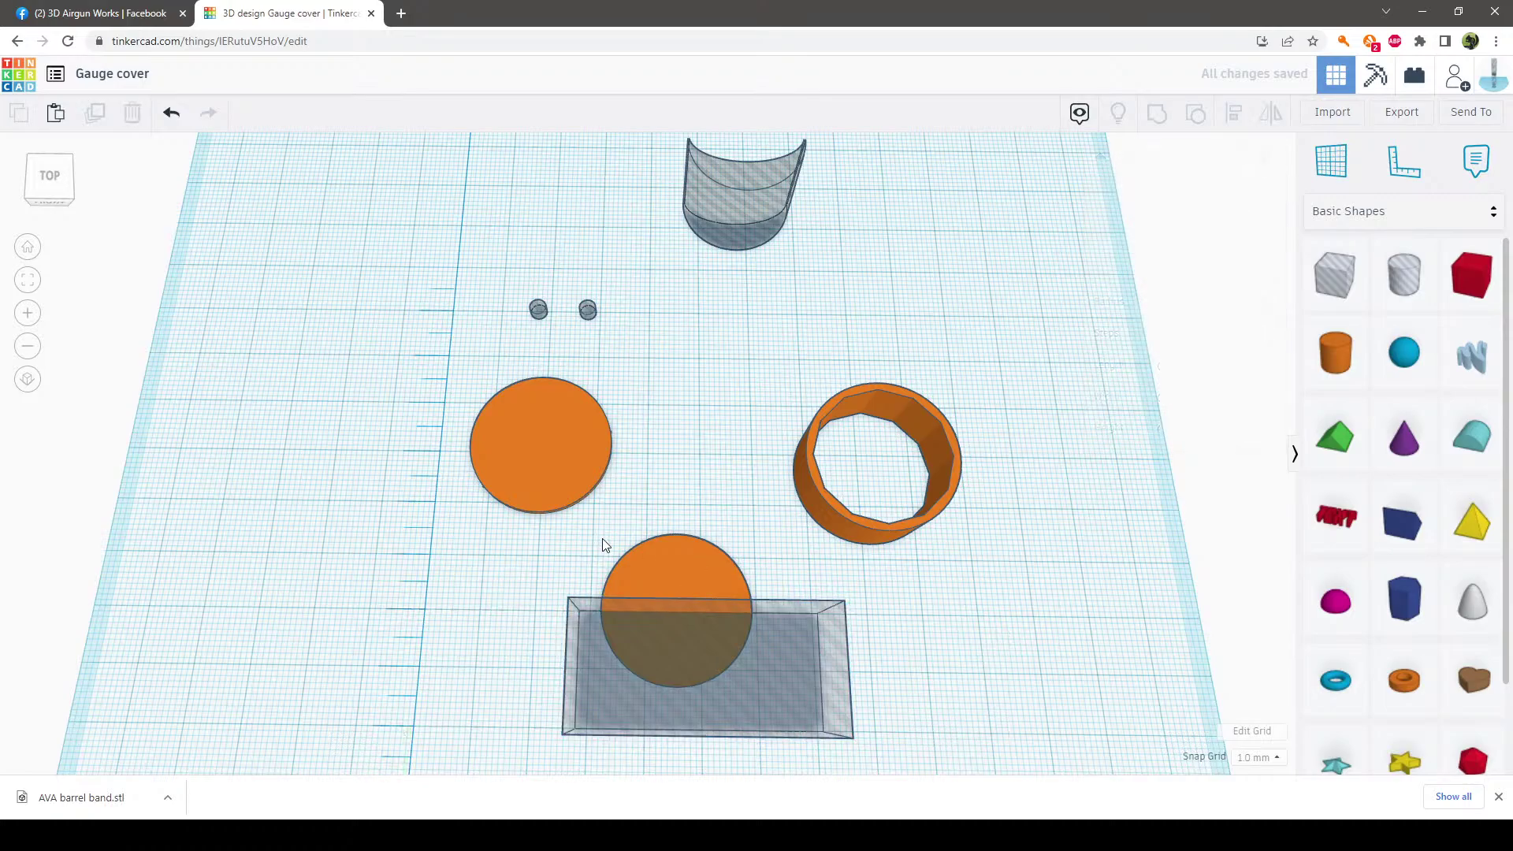
left_click(689, 565)
left_click_drag(693, 561, 706, 557)
left_click(452, 635)
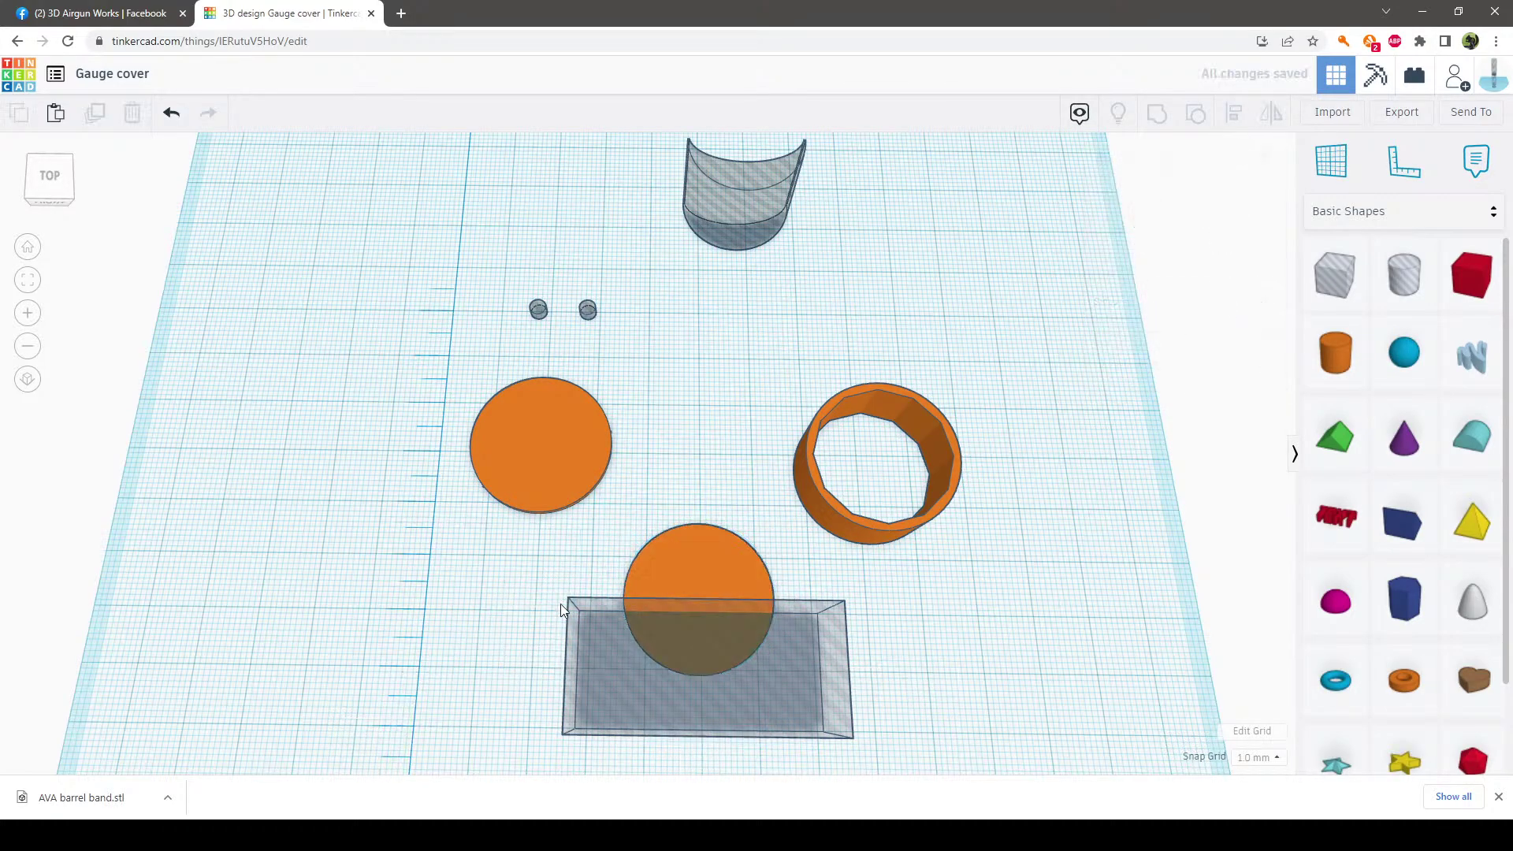
Group the new disc with the box hole to cut off its front part, and shift the ring slightly forward
left_click_drag(581, 546, 802, 694)
left_click(1156, 113)
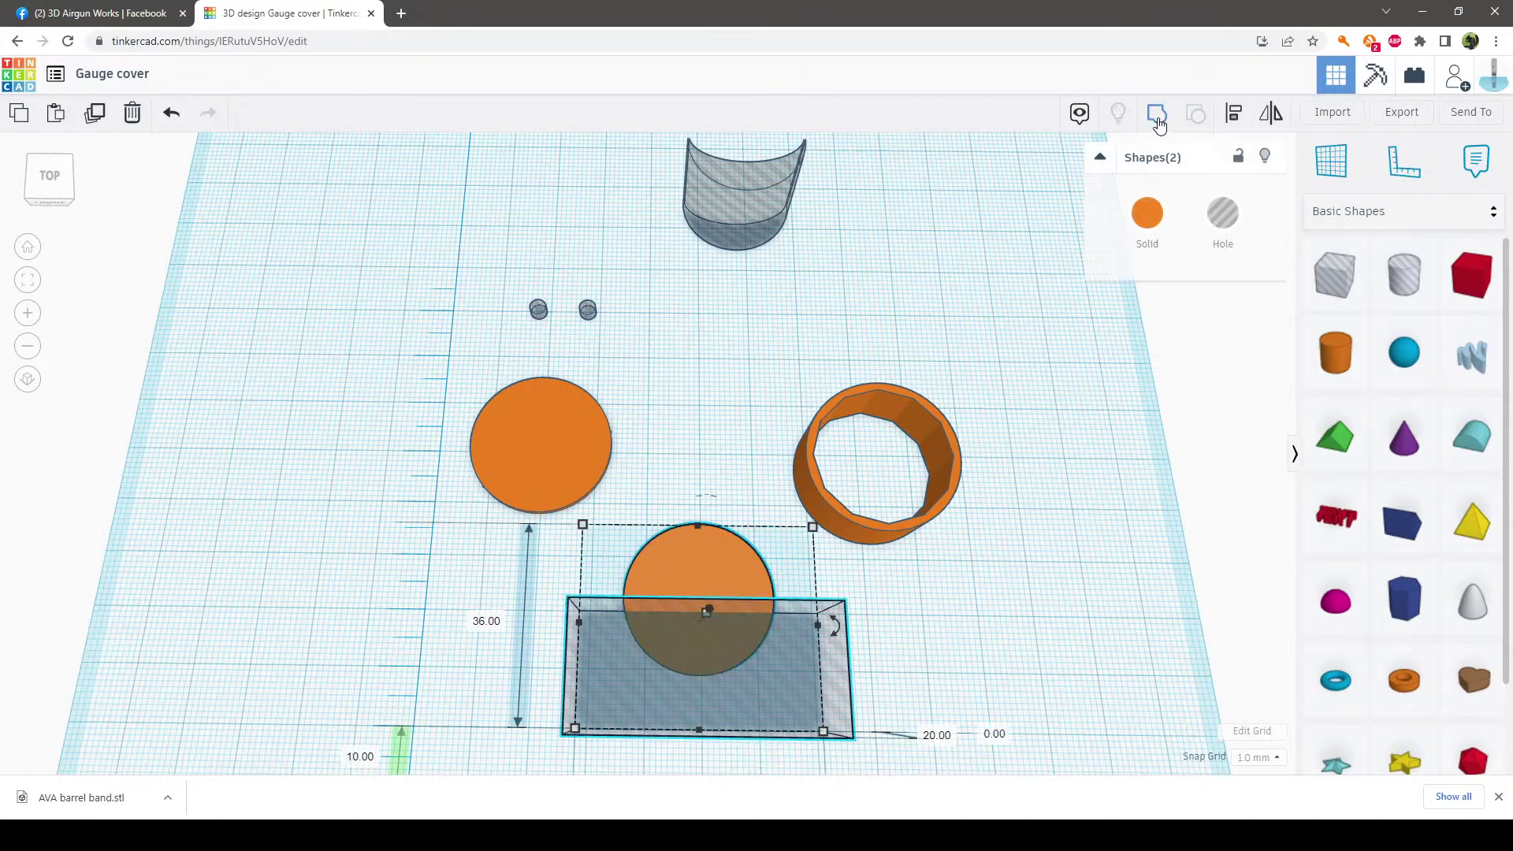
left_click(1055, 587)
right_click_drag(1054, 587, 981, 587)
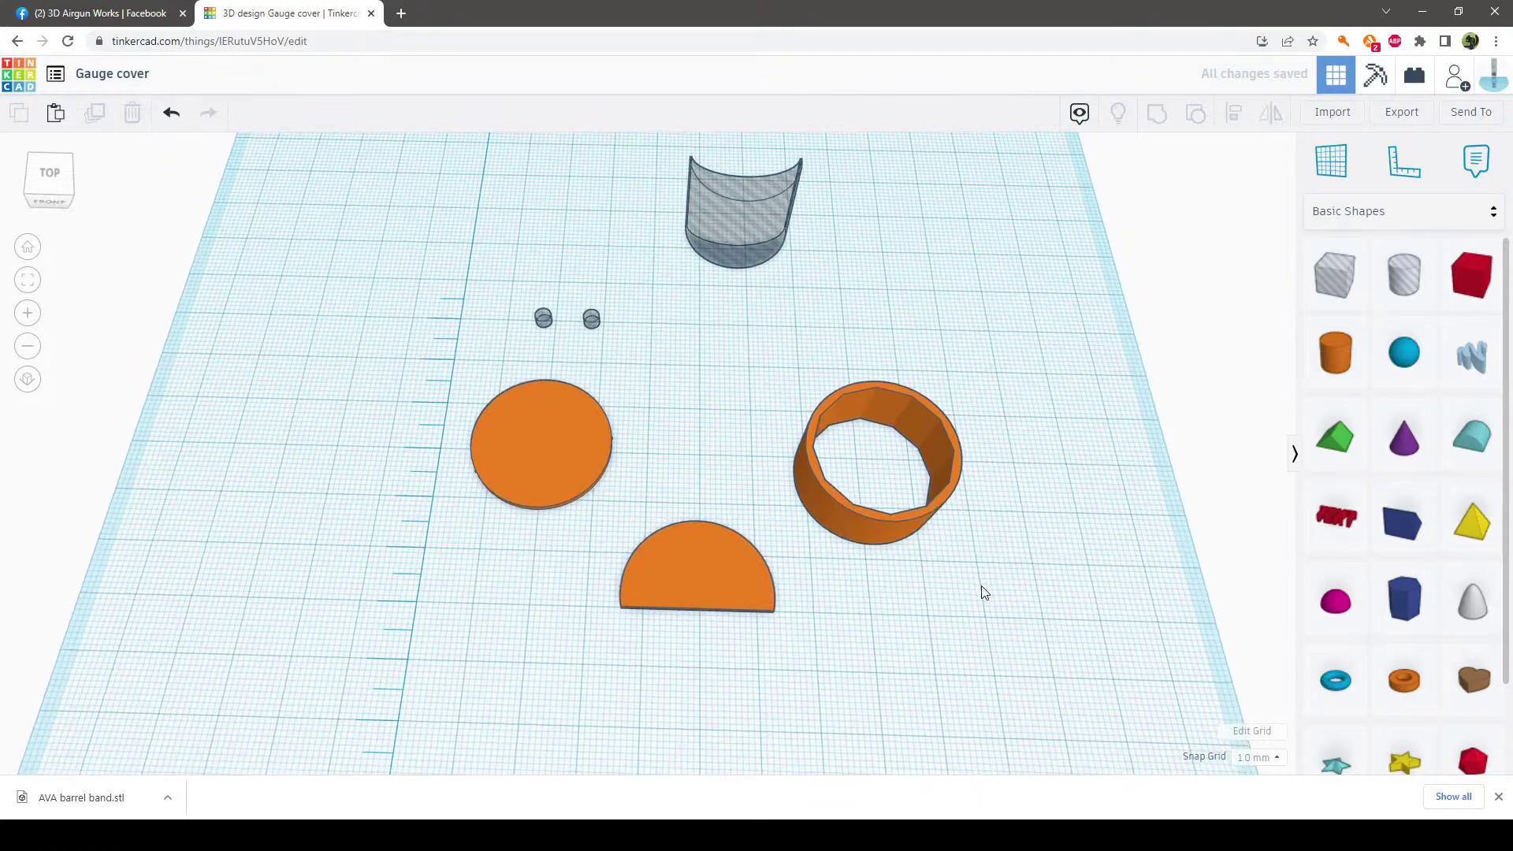
mouse_move(871, 522)
left_mouse_down()
mouse_move(679, 659)
mouse_move(875, 544)
left_mouse_up()
left_click(1046, 683)
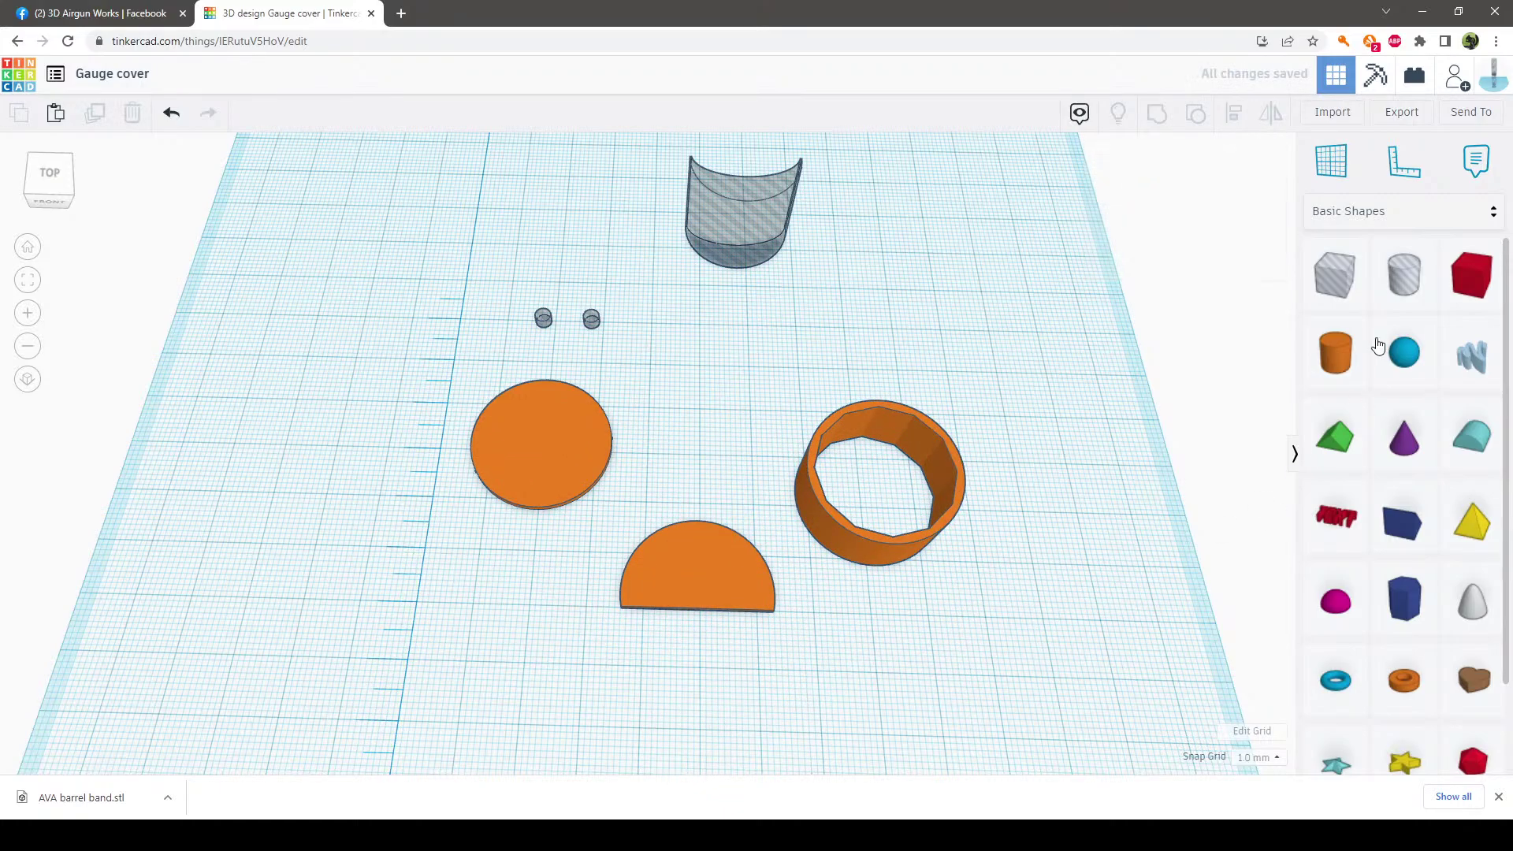
Add a small solid cylinder in front of the ring, 3 mm wide, 3 mm long and 1 mm high
left_click_drag(1335, 352, 944, 680)
right_click_drag(994, 709, 944, 706)
left_click(845, 711)
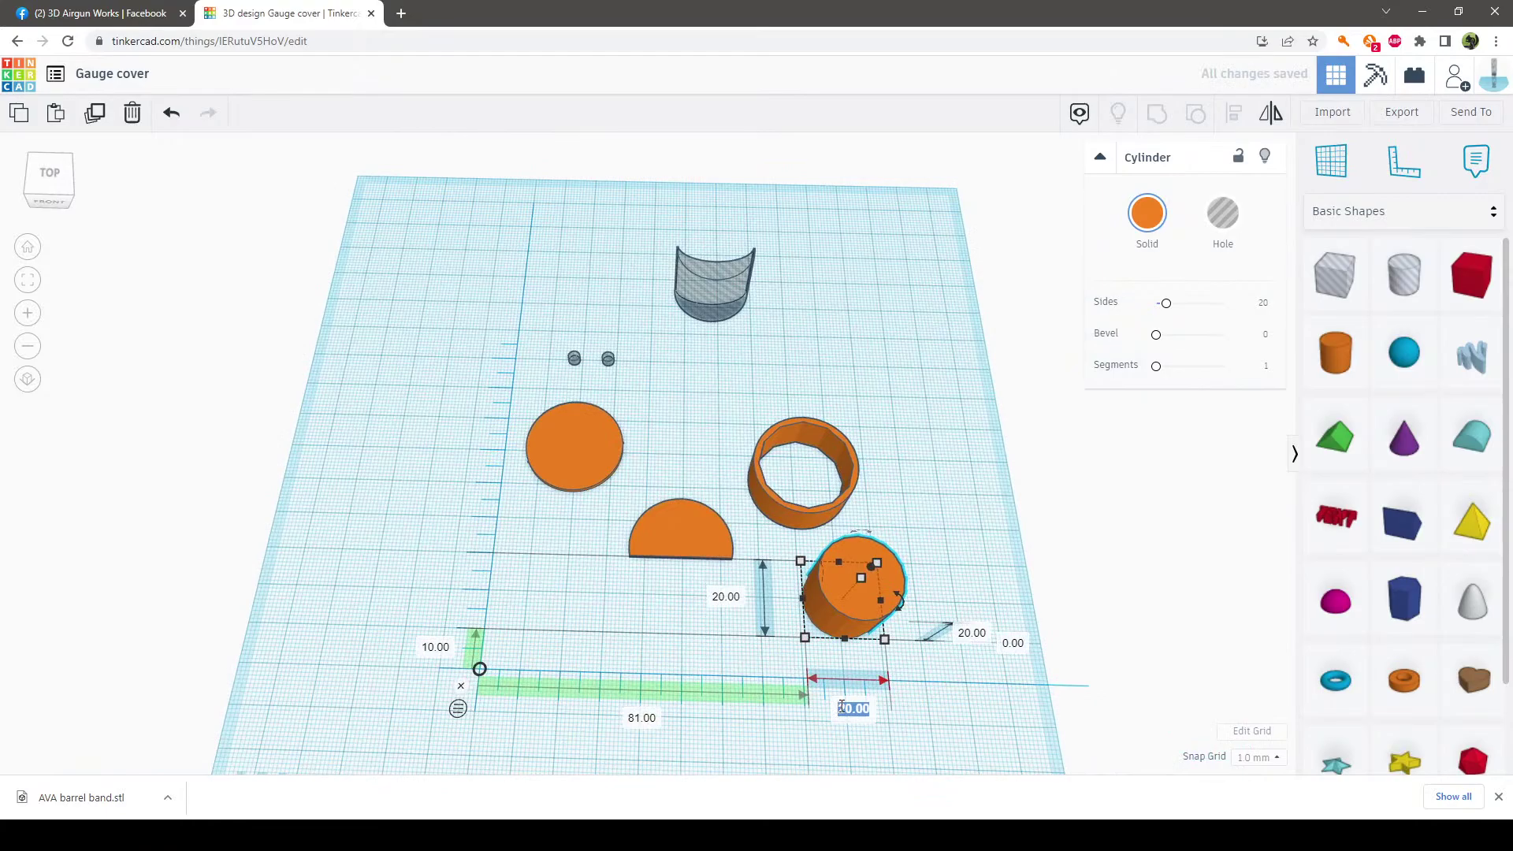
type("3")
key("Return")
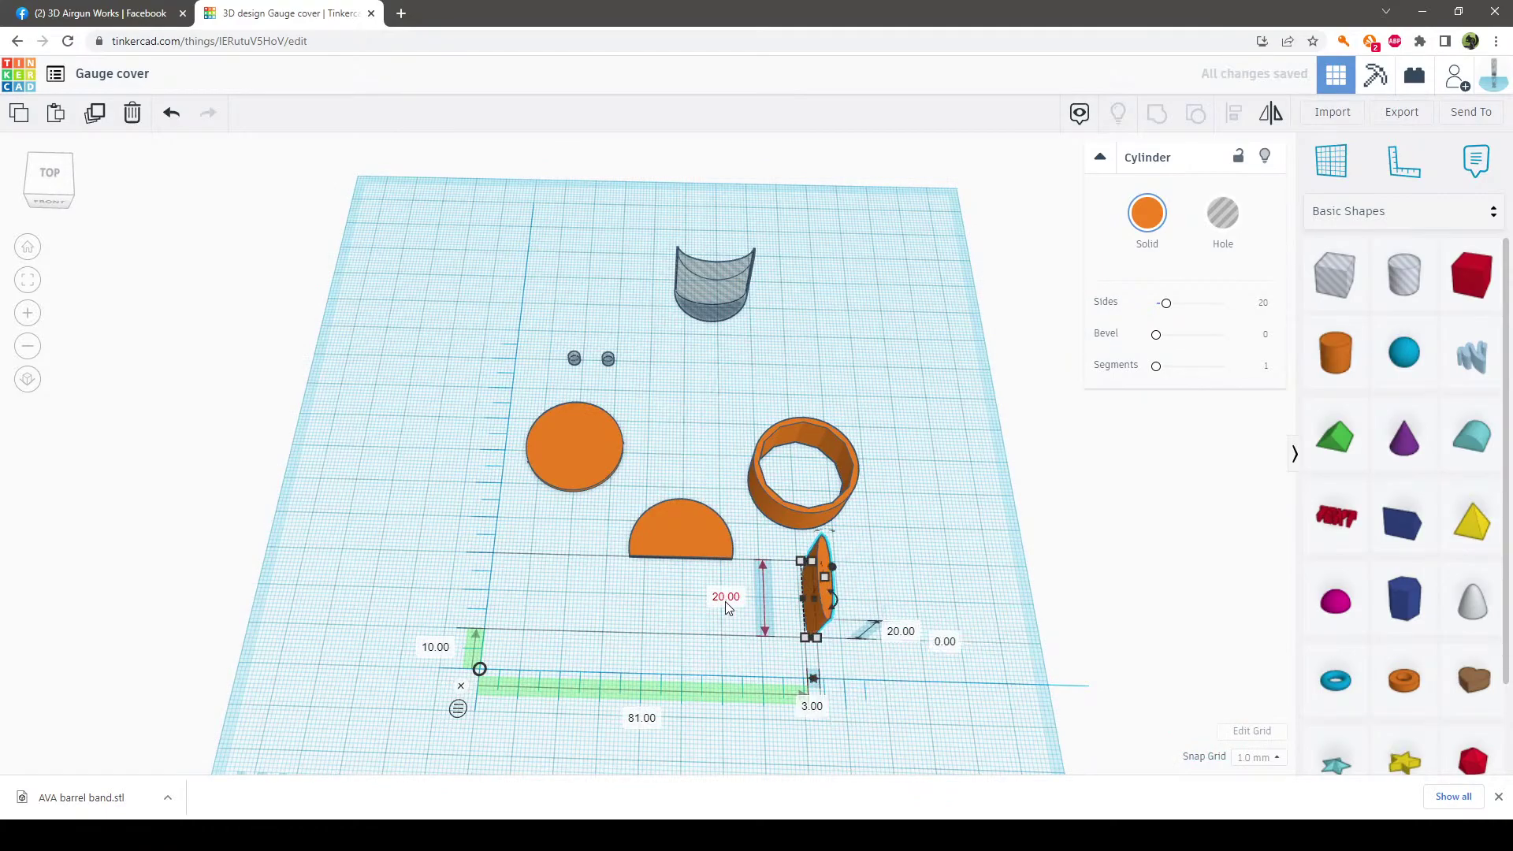
type("3")
key("Return")
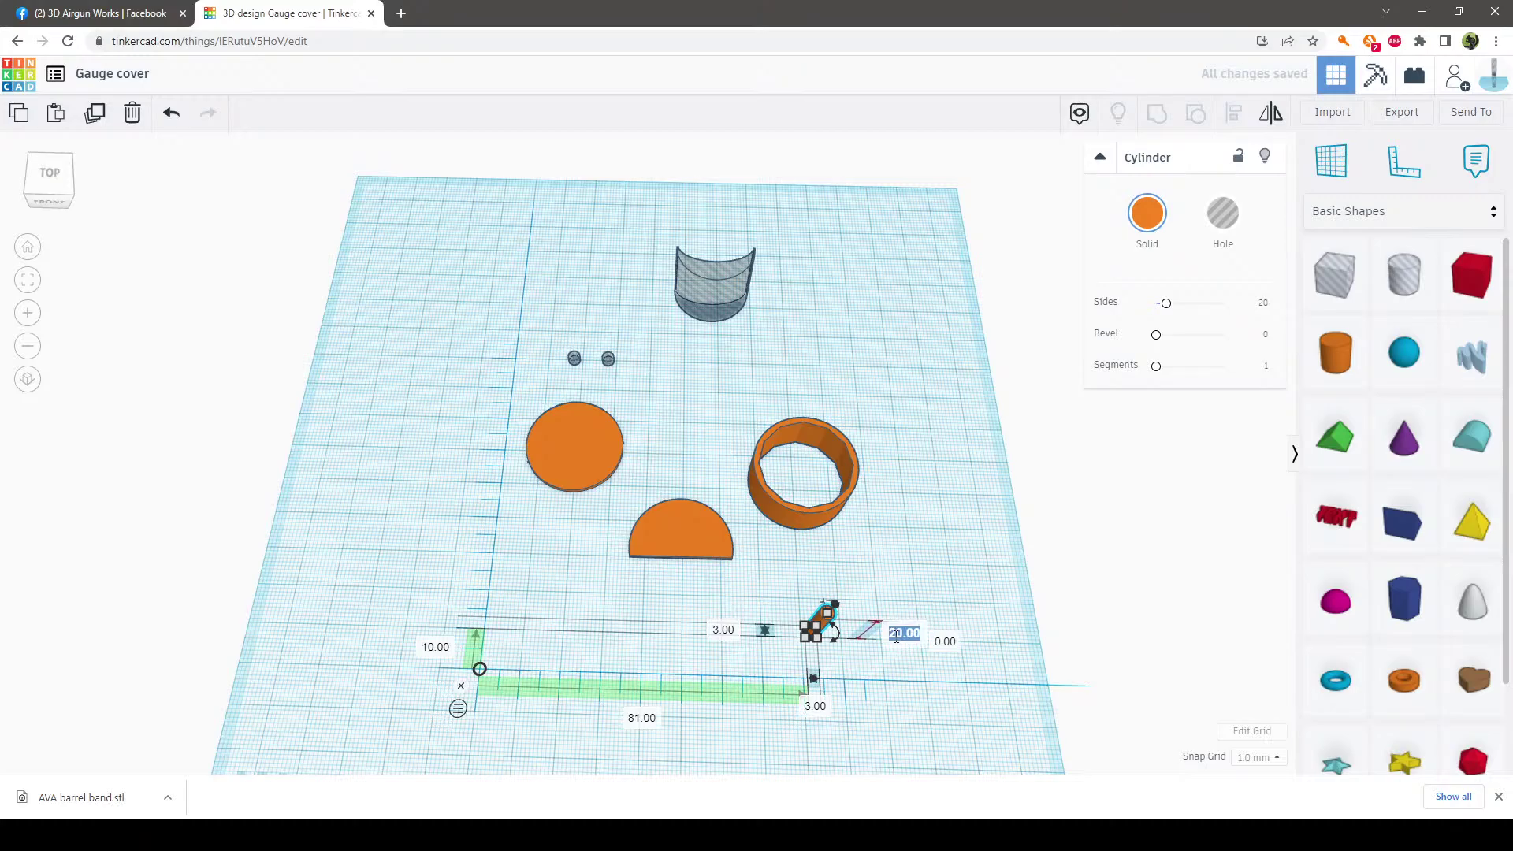
left_click(896, 636)
type("1")
key("Return")
left_click(938, 674)
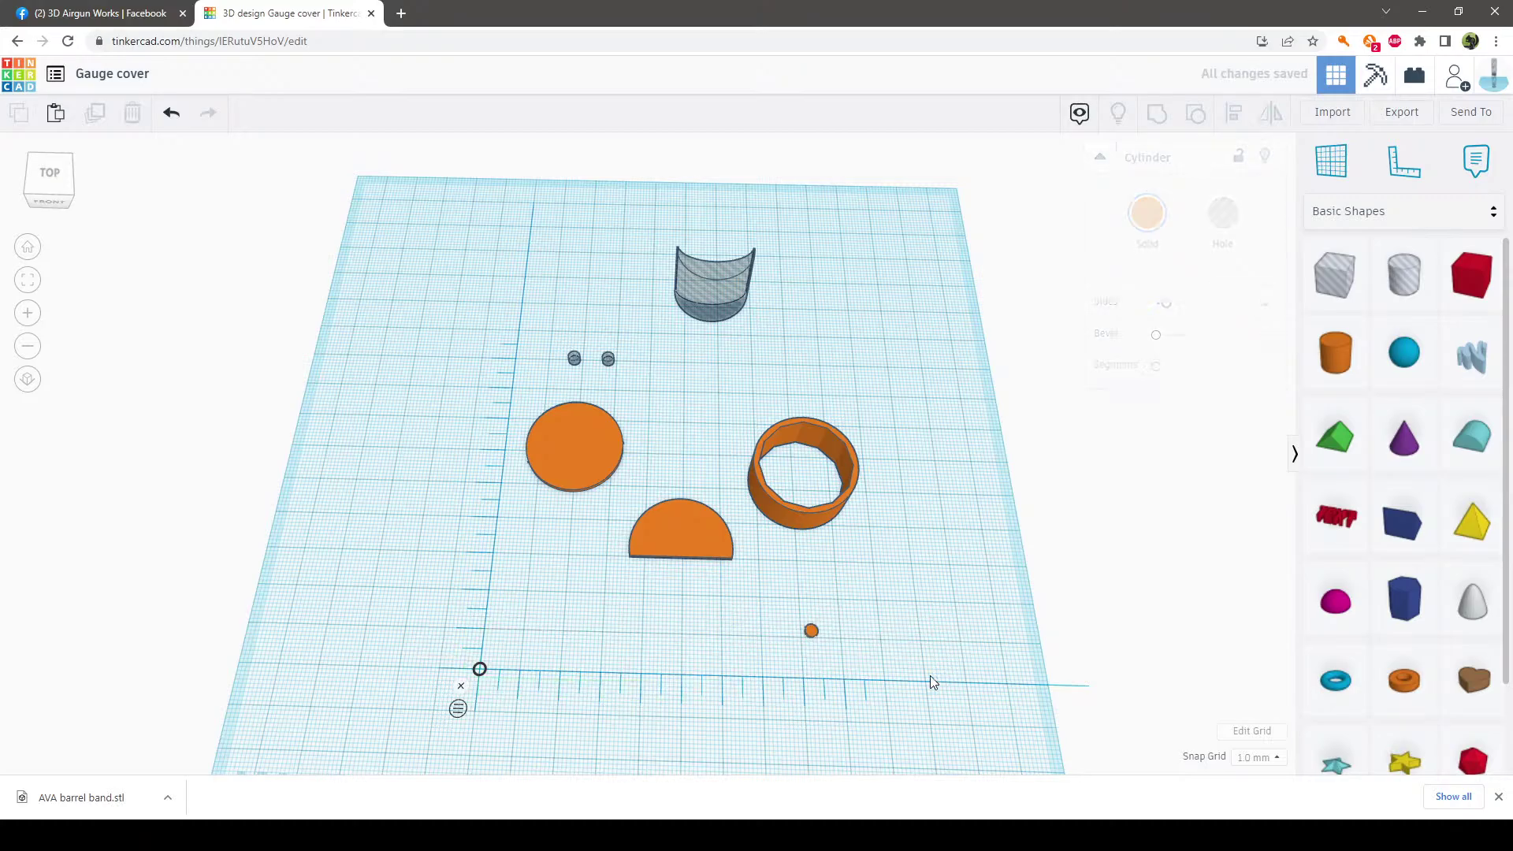
Move the small cylinder closer to the half disc and set its width and length to 4 mm
left_click_drag(811, 631, 759, 651)
left_click(749, 678)
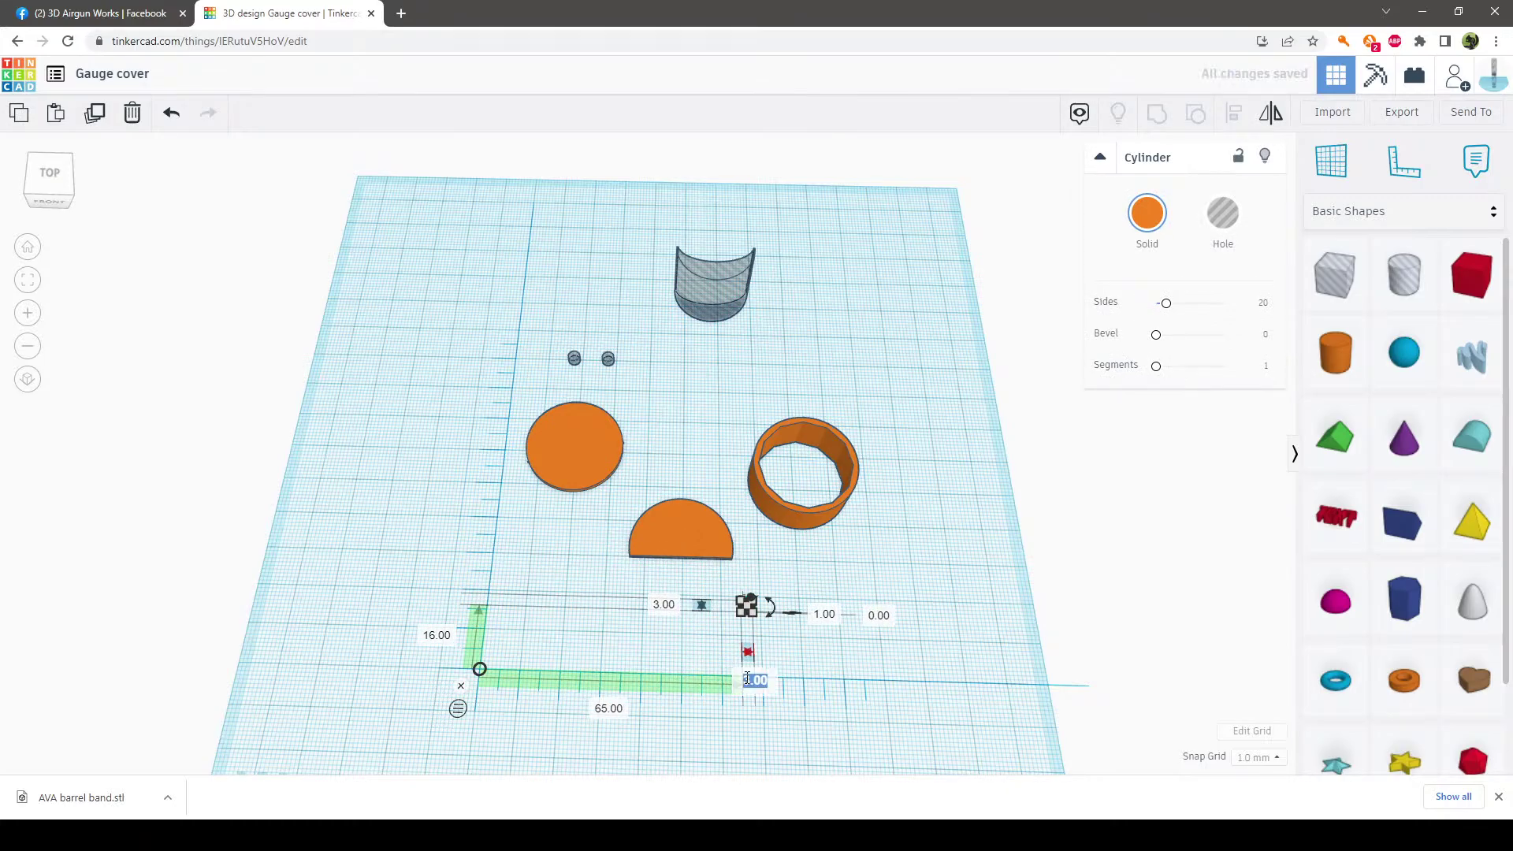
type("4")
key("Return")
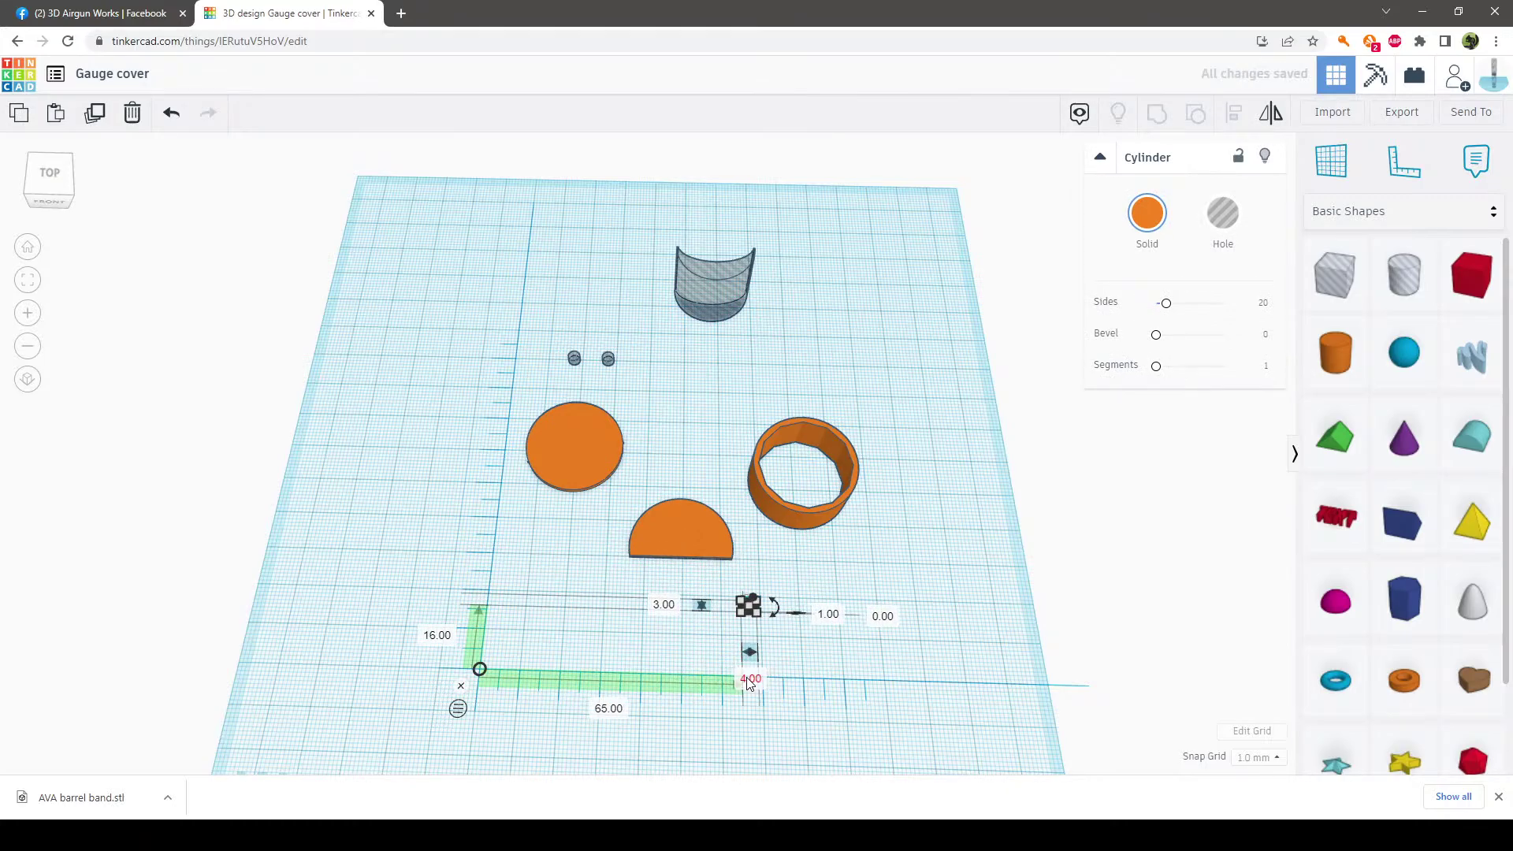
left_click(662, 607)
key("Return")
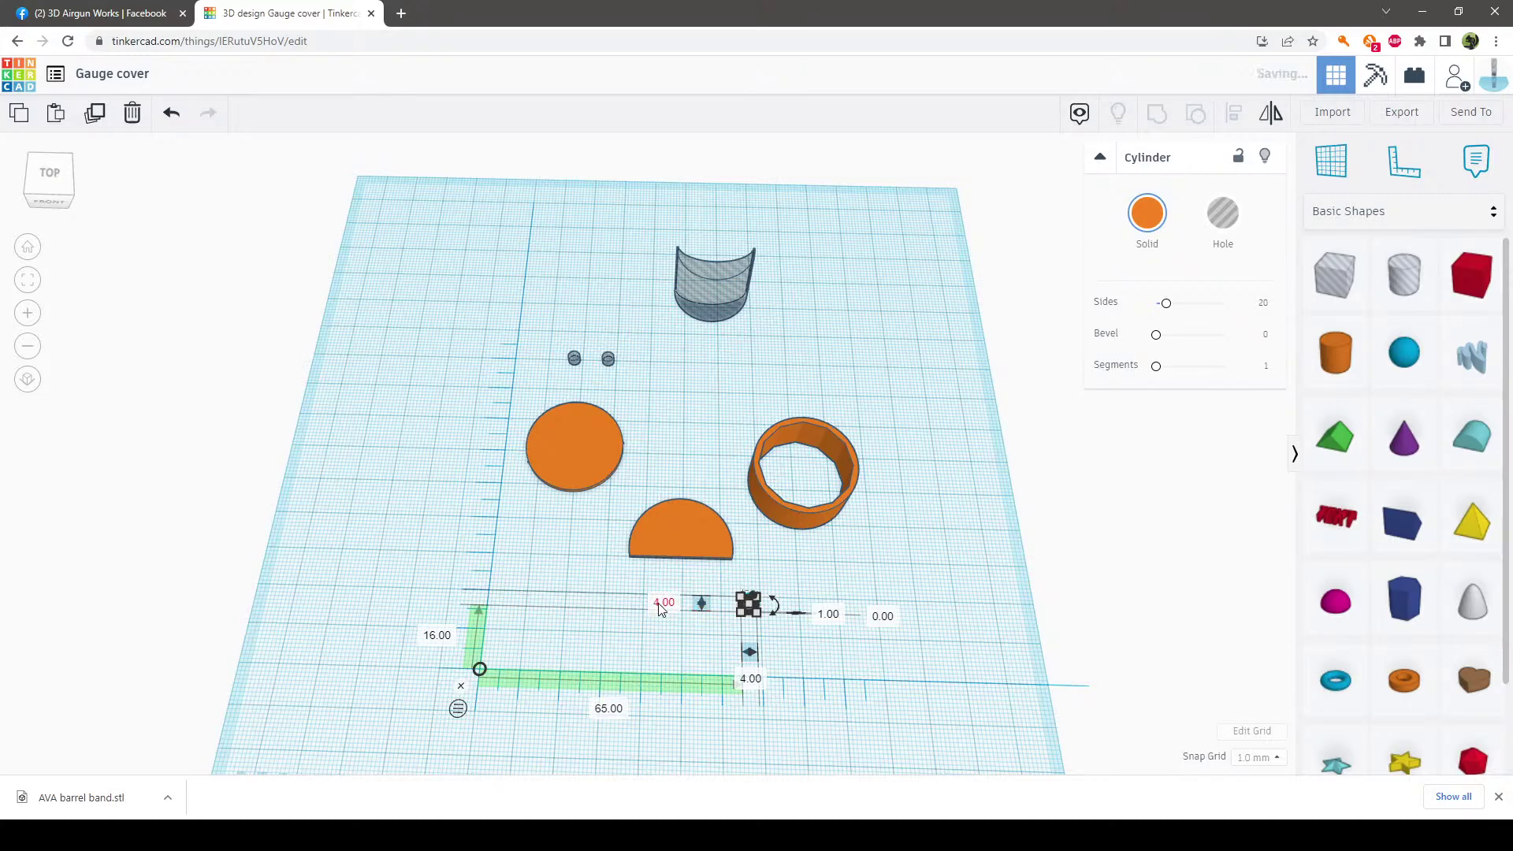
left_click(854, 574)
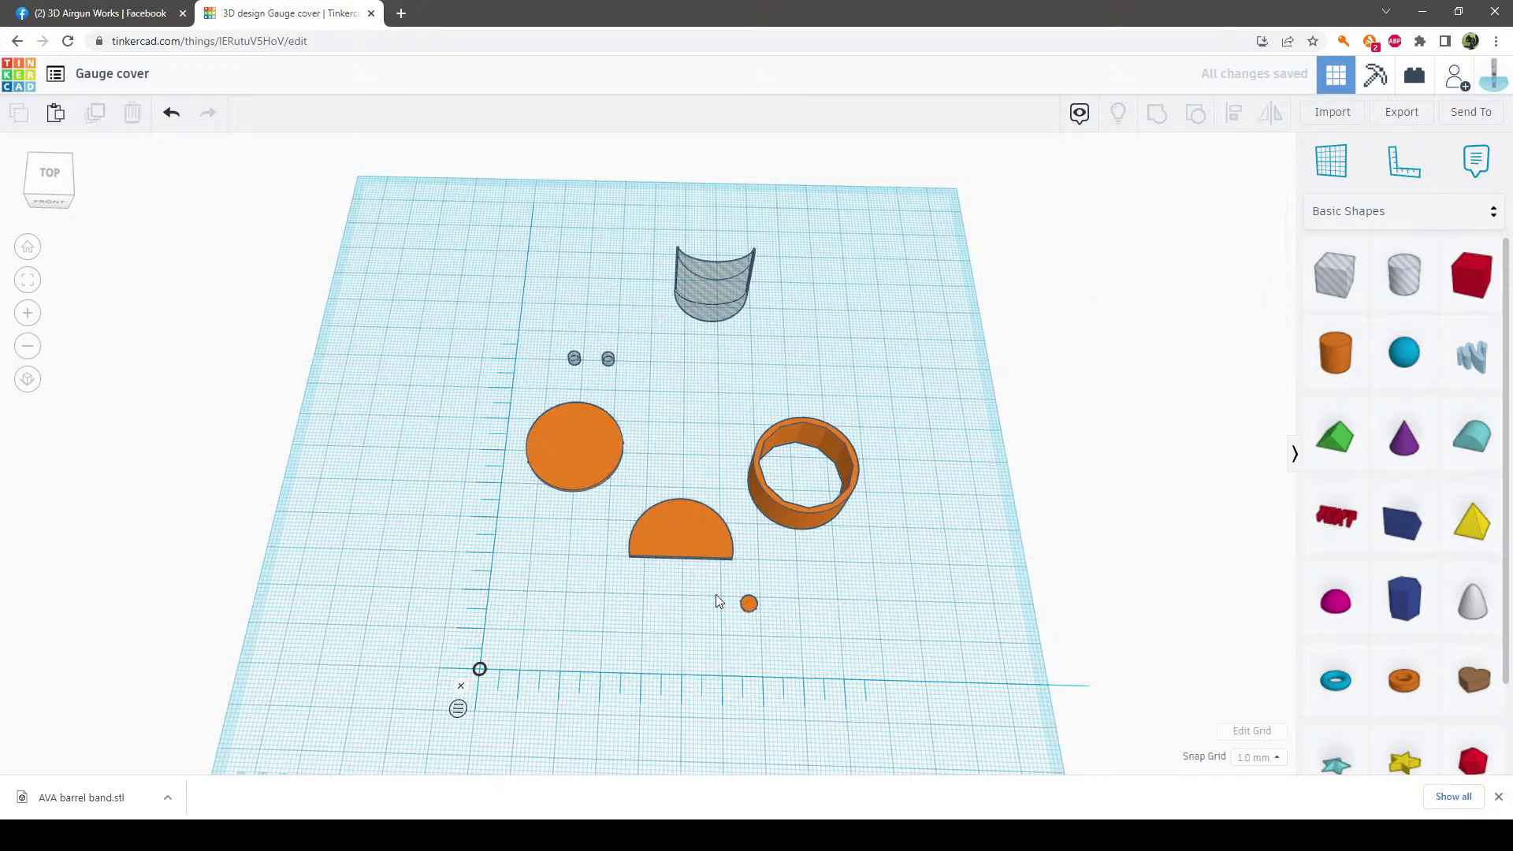
Centre the small 4 mm cylinder on the half disc's straight edge and group the two shapes
left_click_drag(748, 604, 599, 533)
left_click(747, 602)
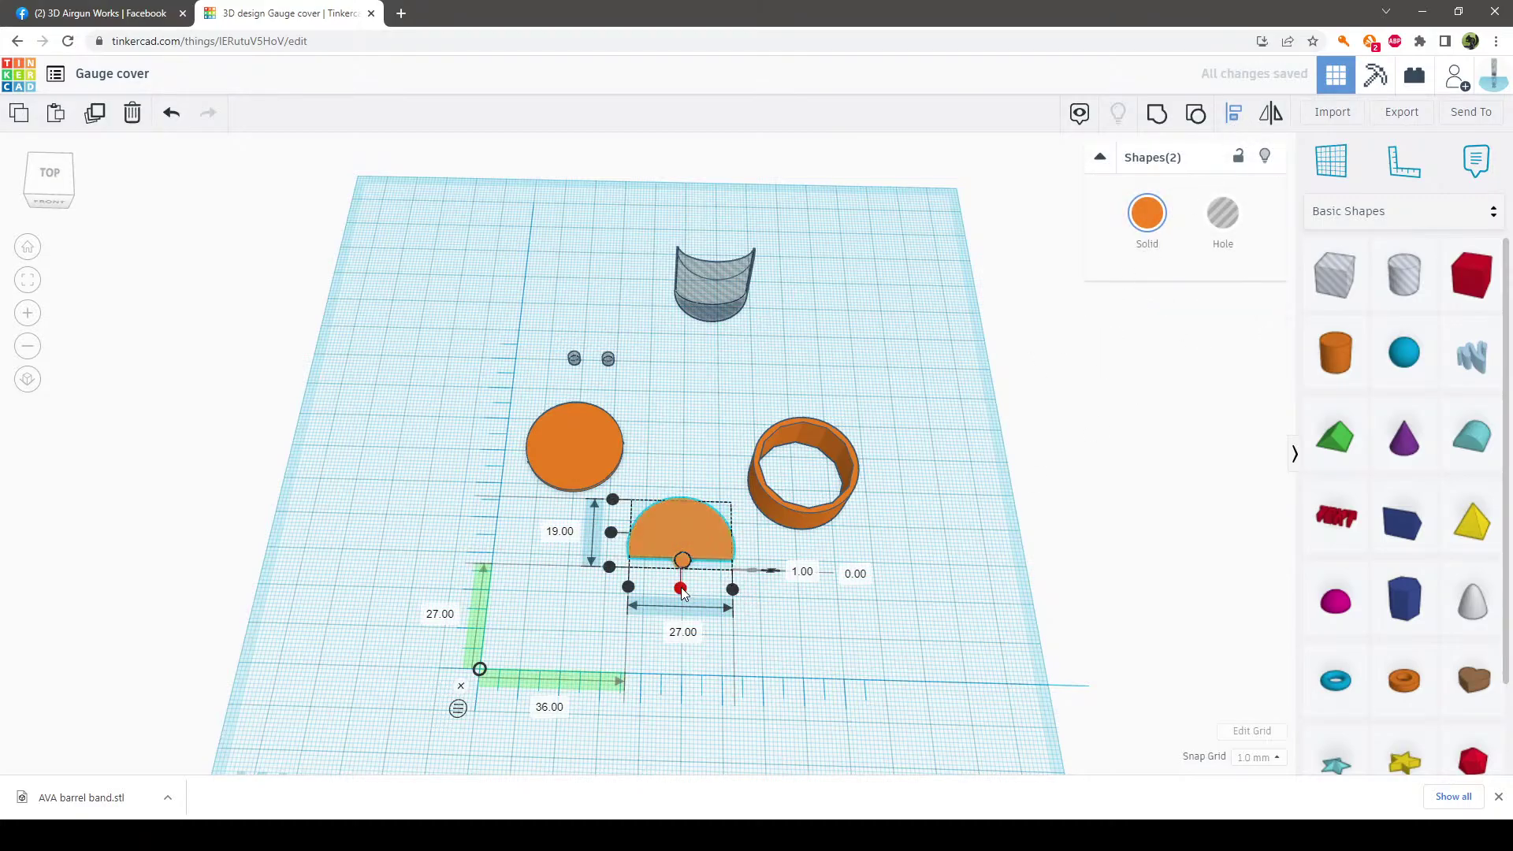
left_click(750, 603)
left_click_drag(638, 527, 648, 533)
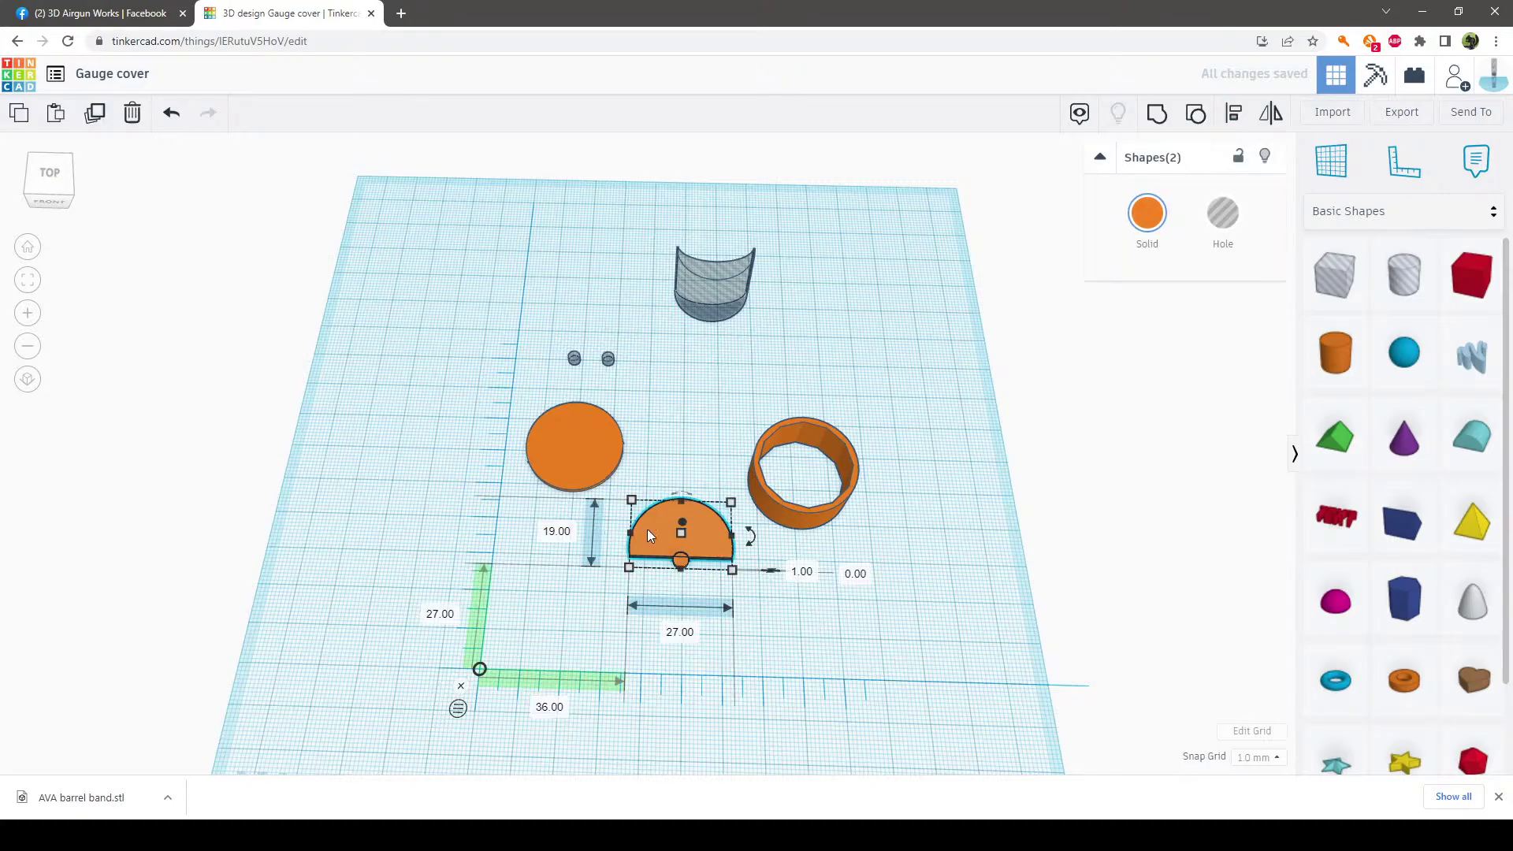
left_click(1157, 113)
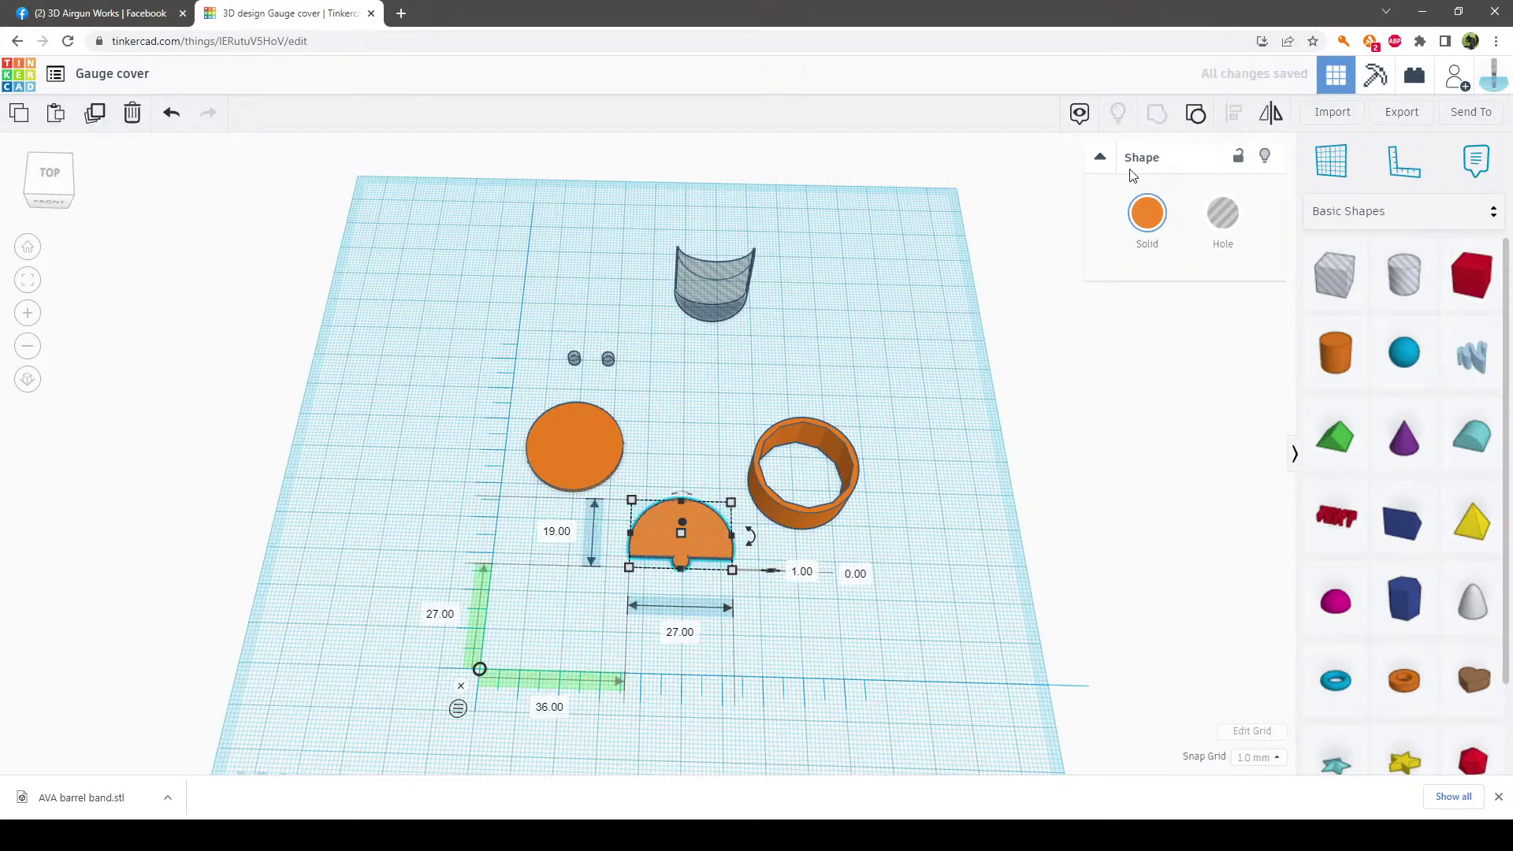
Ungroup the half disc from its small cylinder and shift the half disc slightly forward
left_click(994, 377)
right_click_drag(994, 376, 983, 390)
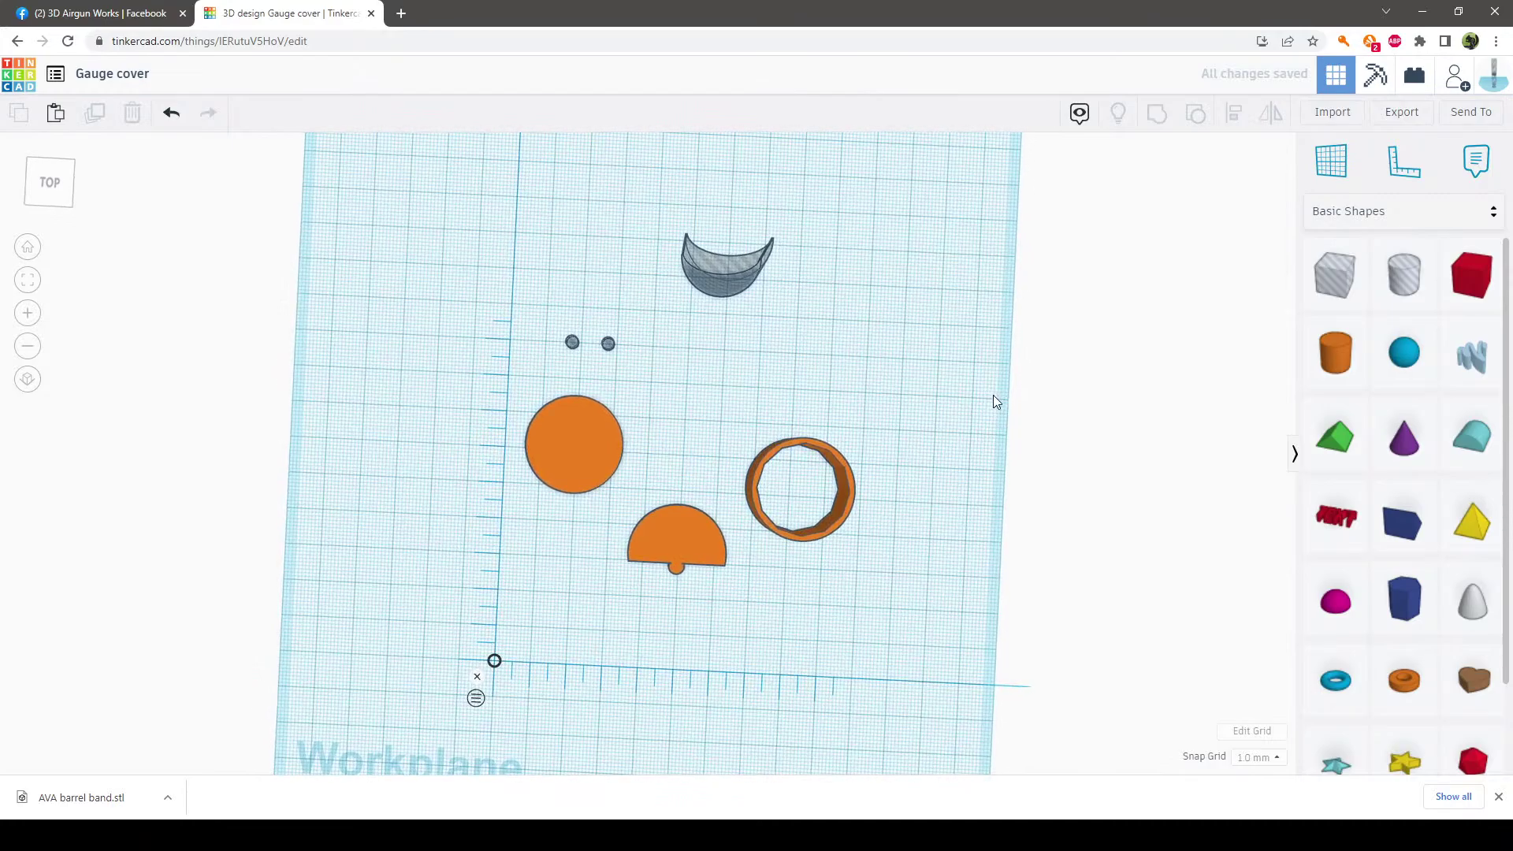
scroll(820, 521, "up", 3)
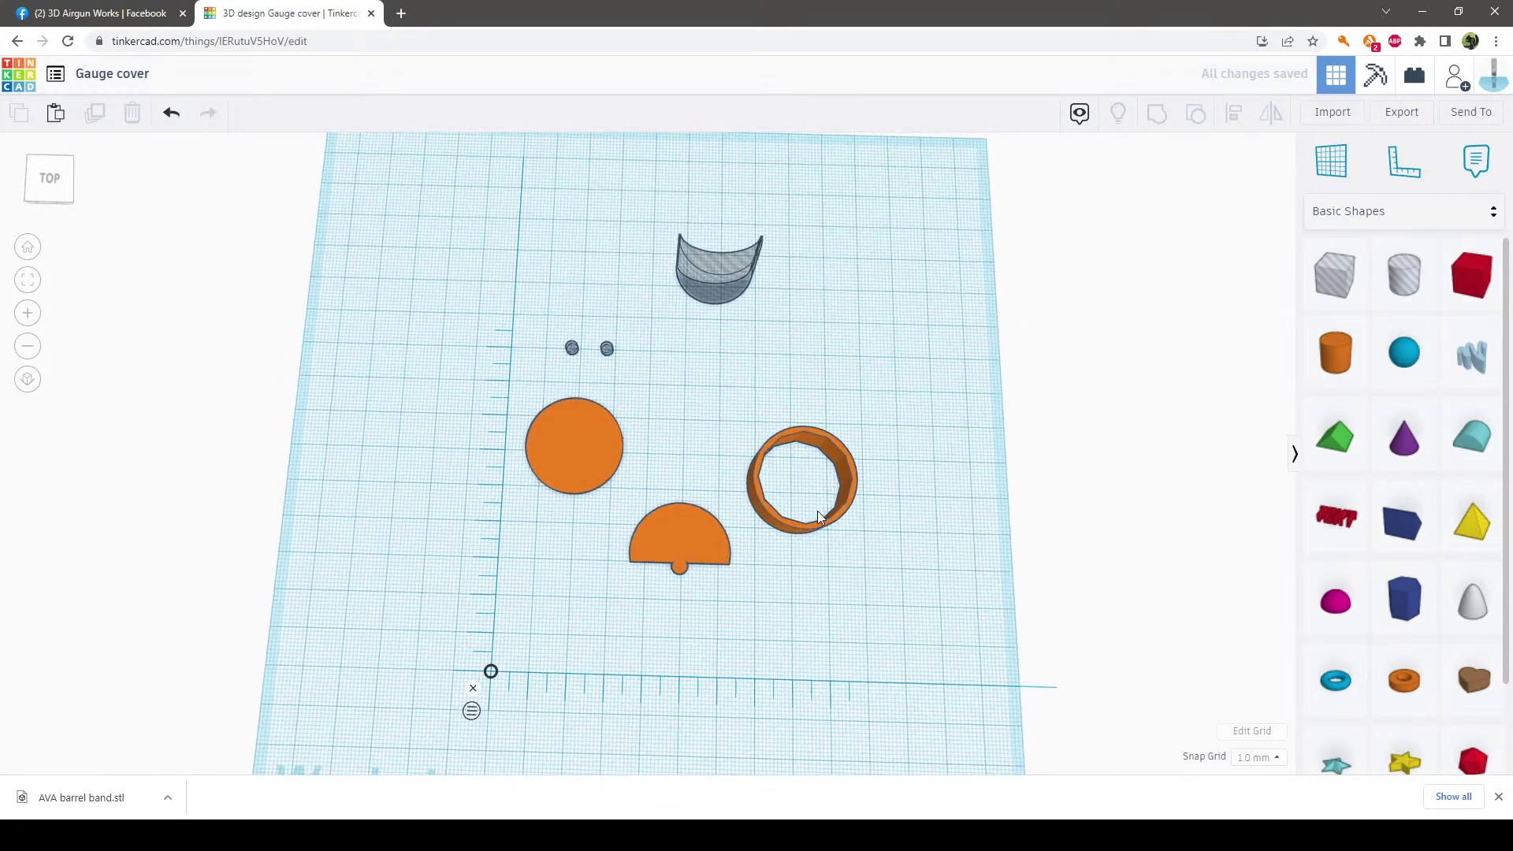
left_click(703, 588)
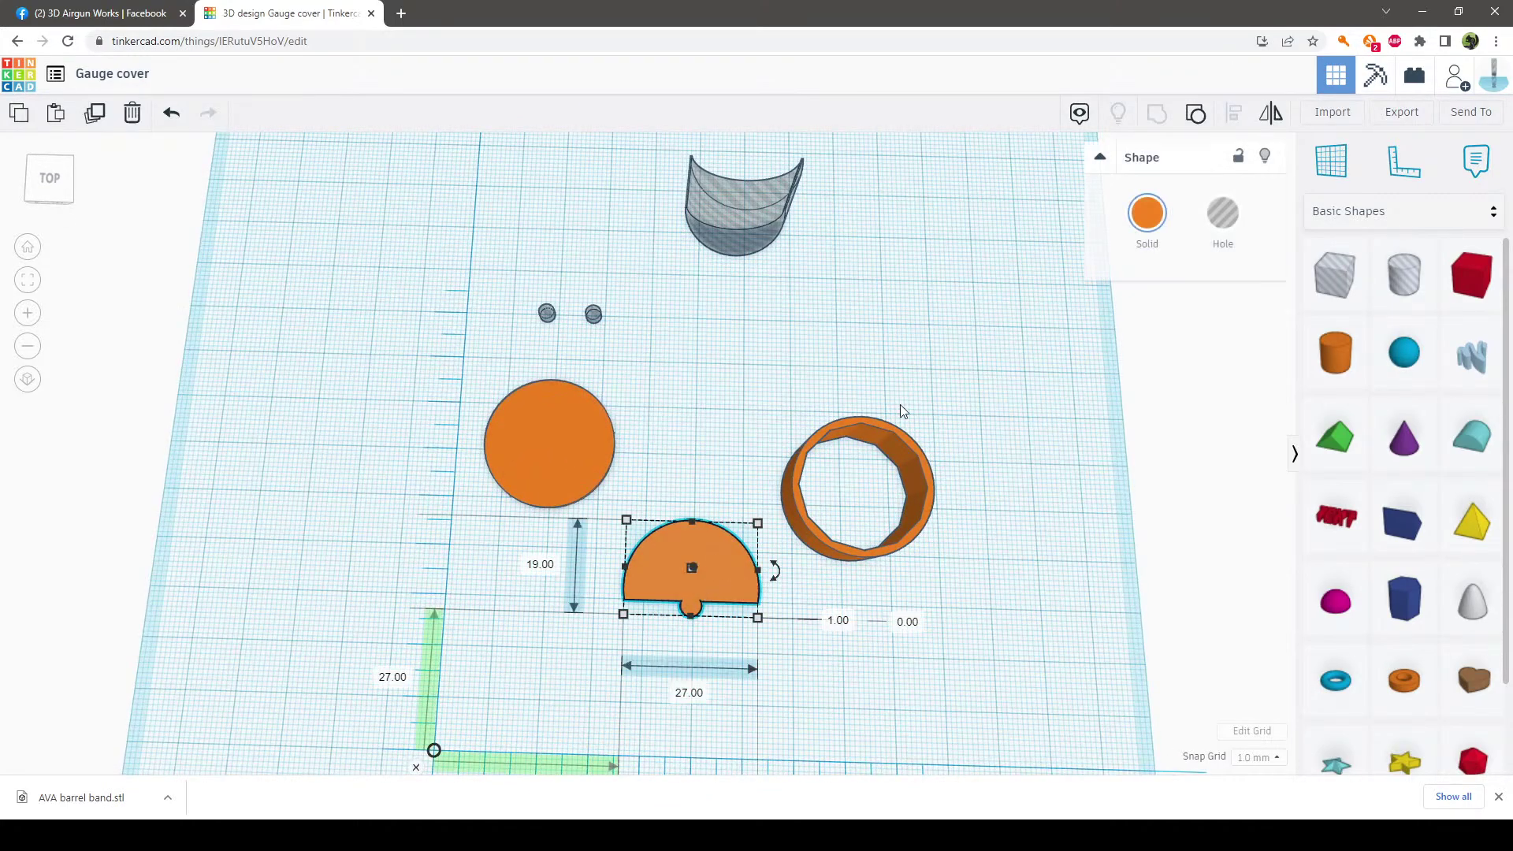
left_click(1197, 112)
left_click(1071, 404)
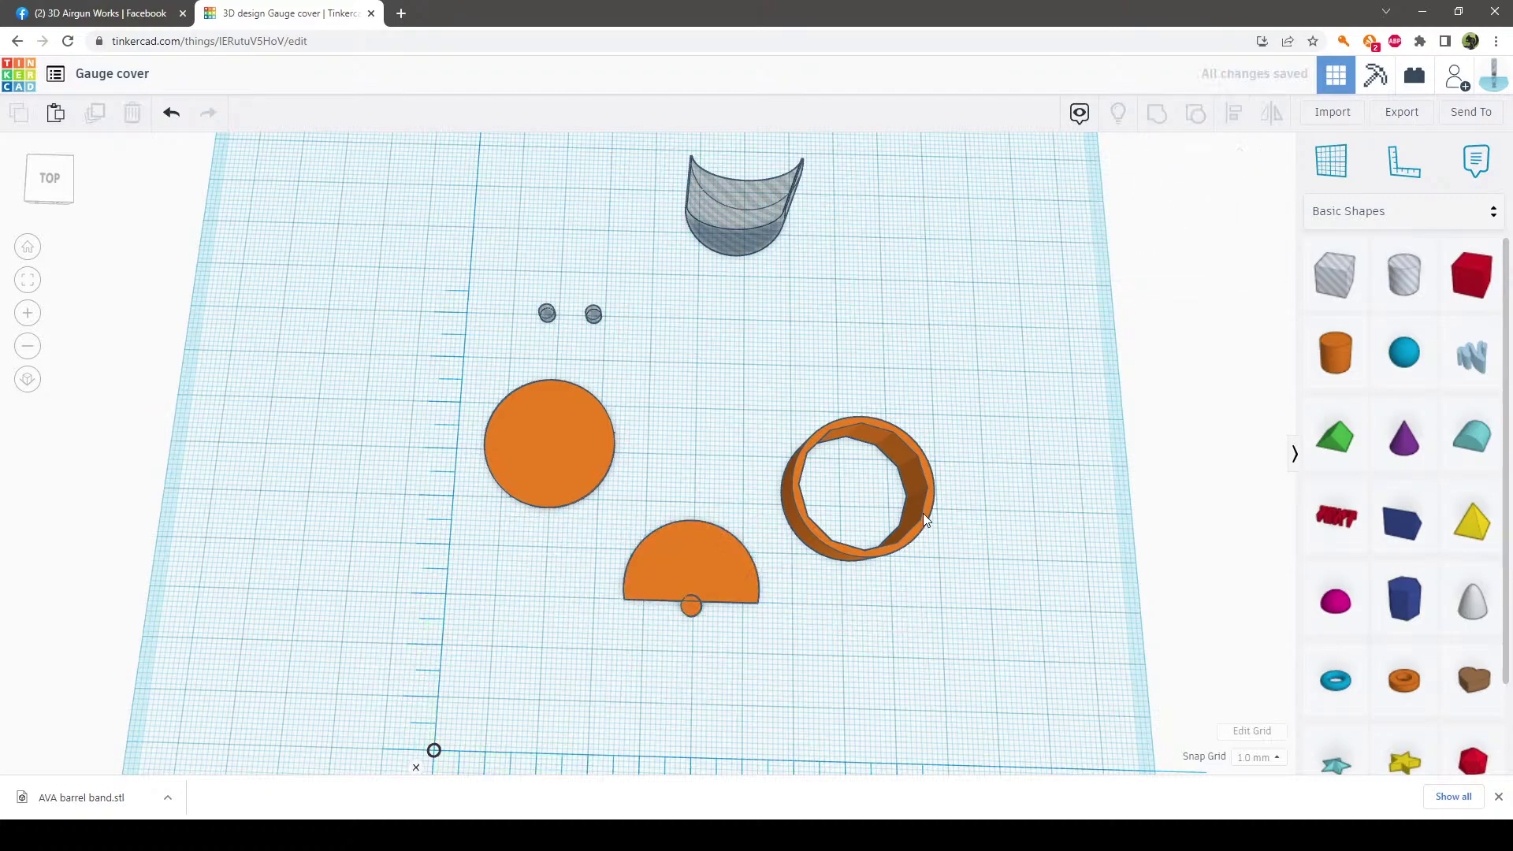
left_click(688, 567)
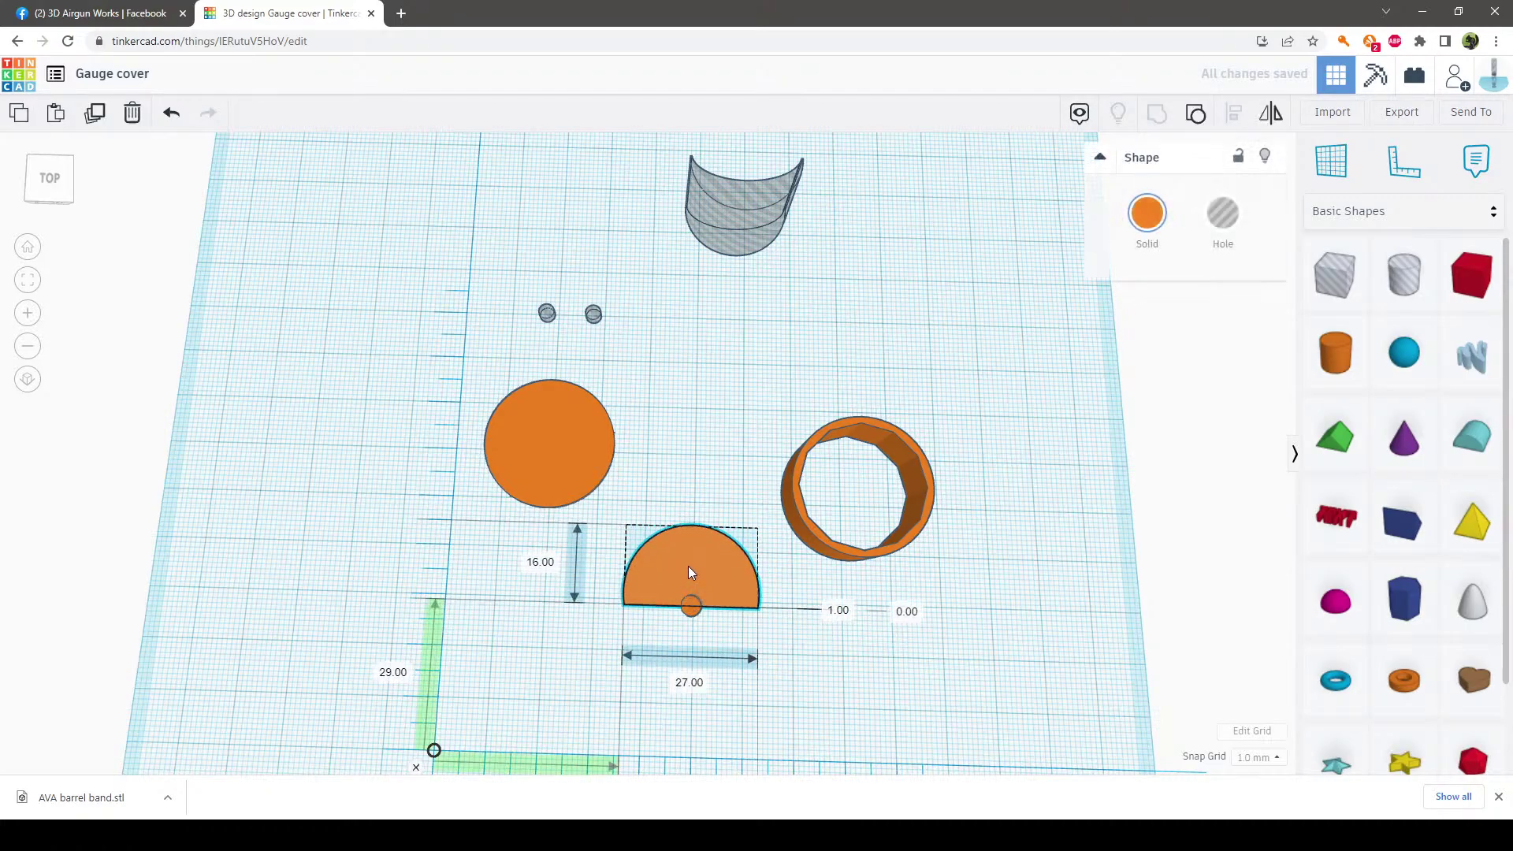
Group the half disc and the small cylinder on its straight edge back together
left_click_drag(763, 662, 619, 552)
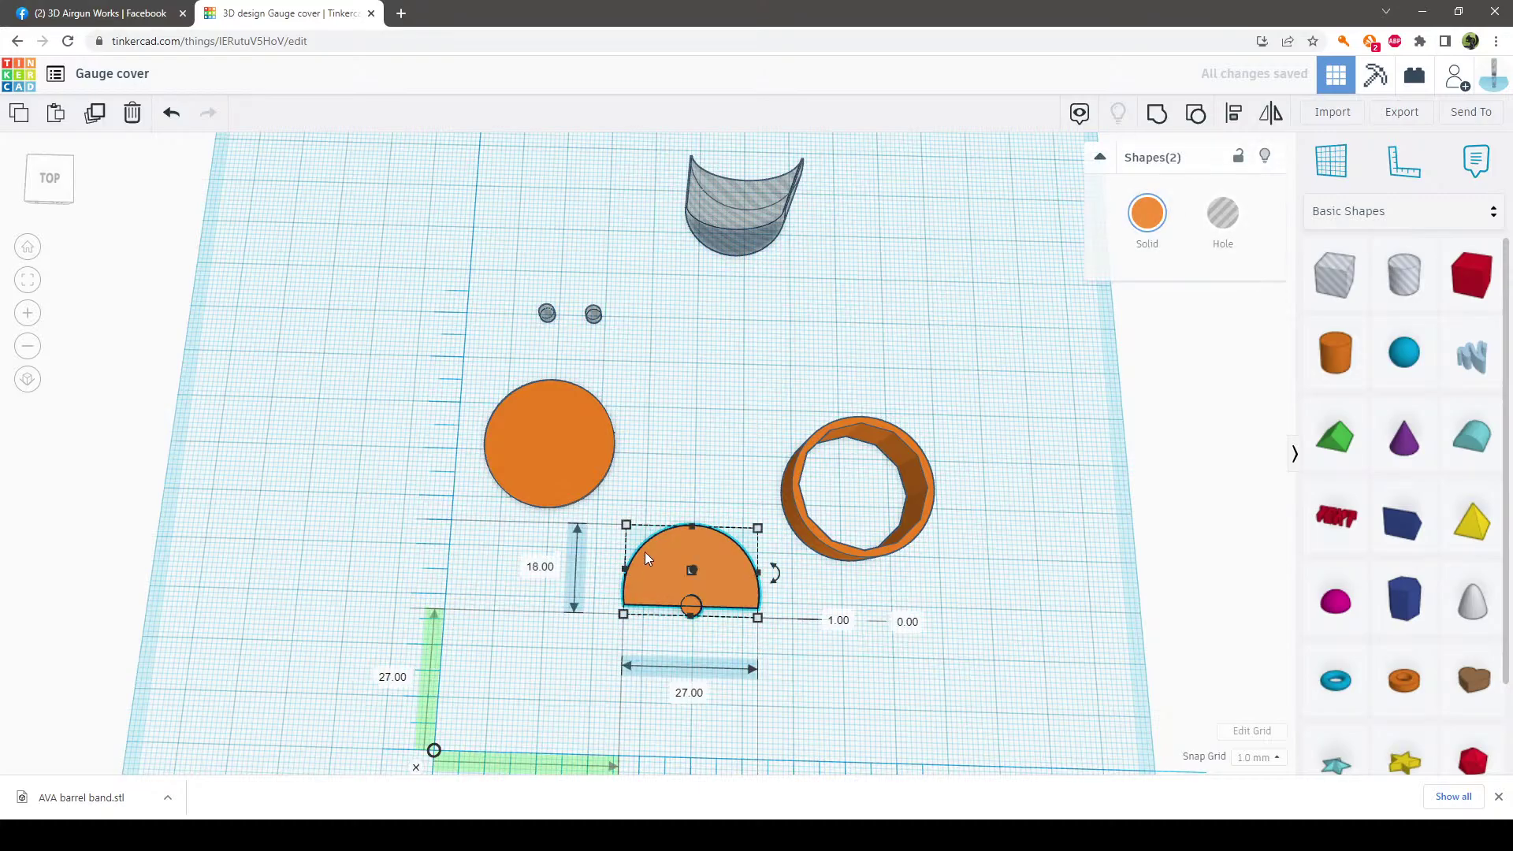
left_click(1233, 115)
left_click(842, 666)
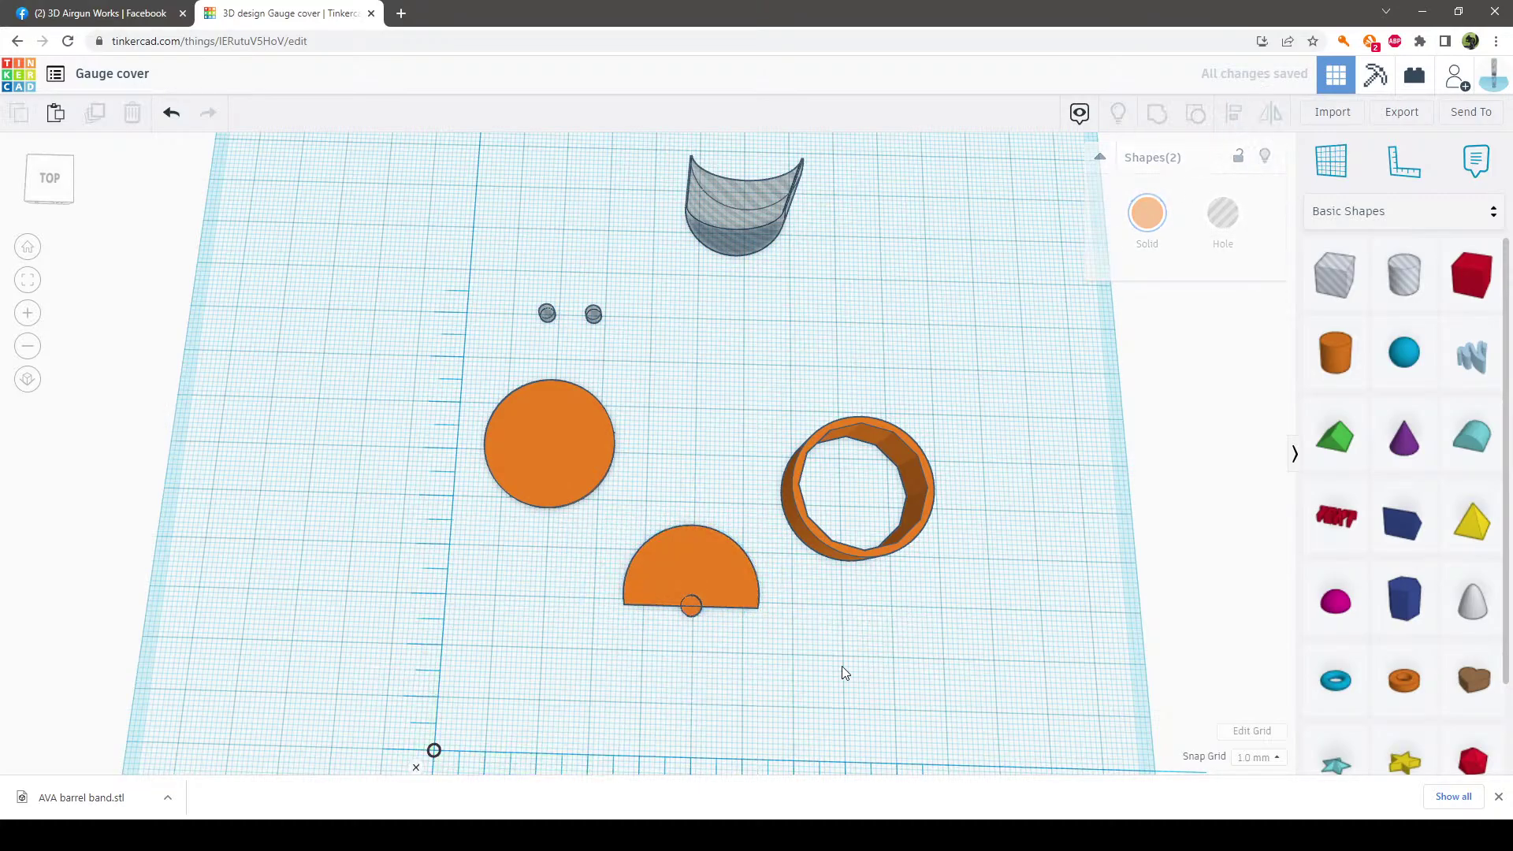
left_click_drag(753, 645, 619, 561)
left_click(1157, 114)
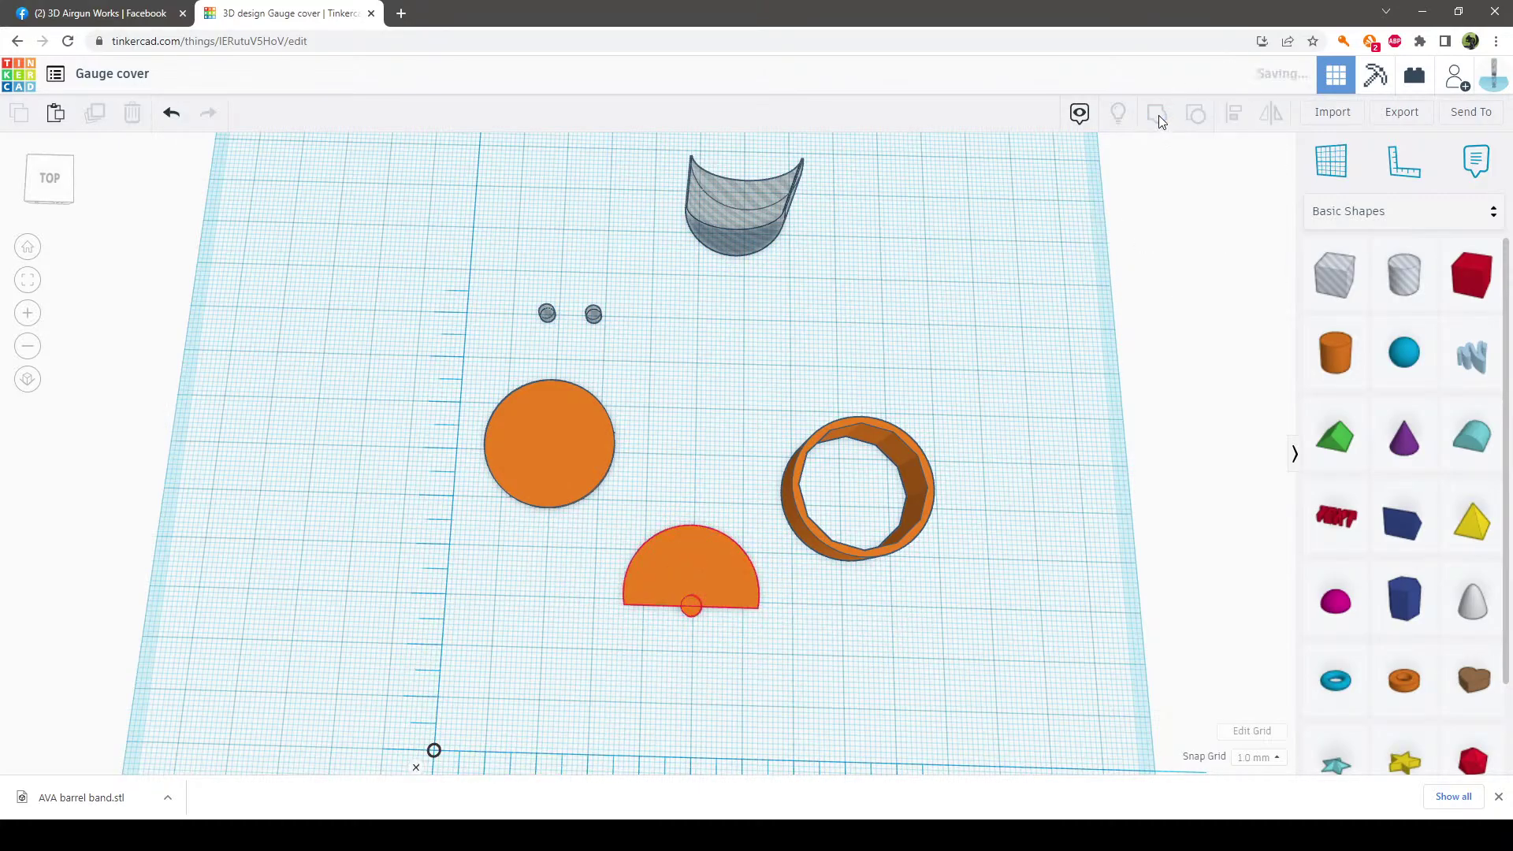
left_click(1010, 269)
right_click_drag(946, 379, 892, 469)
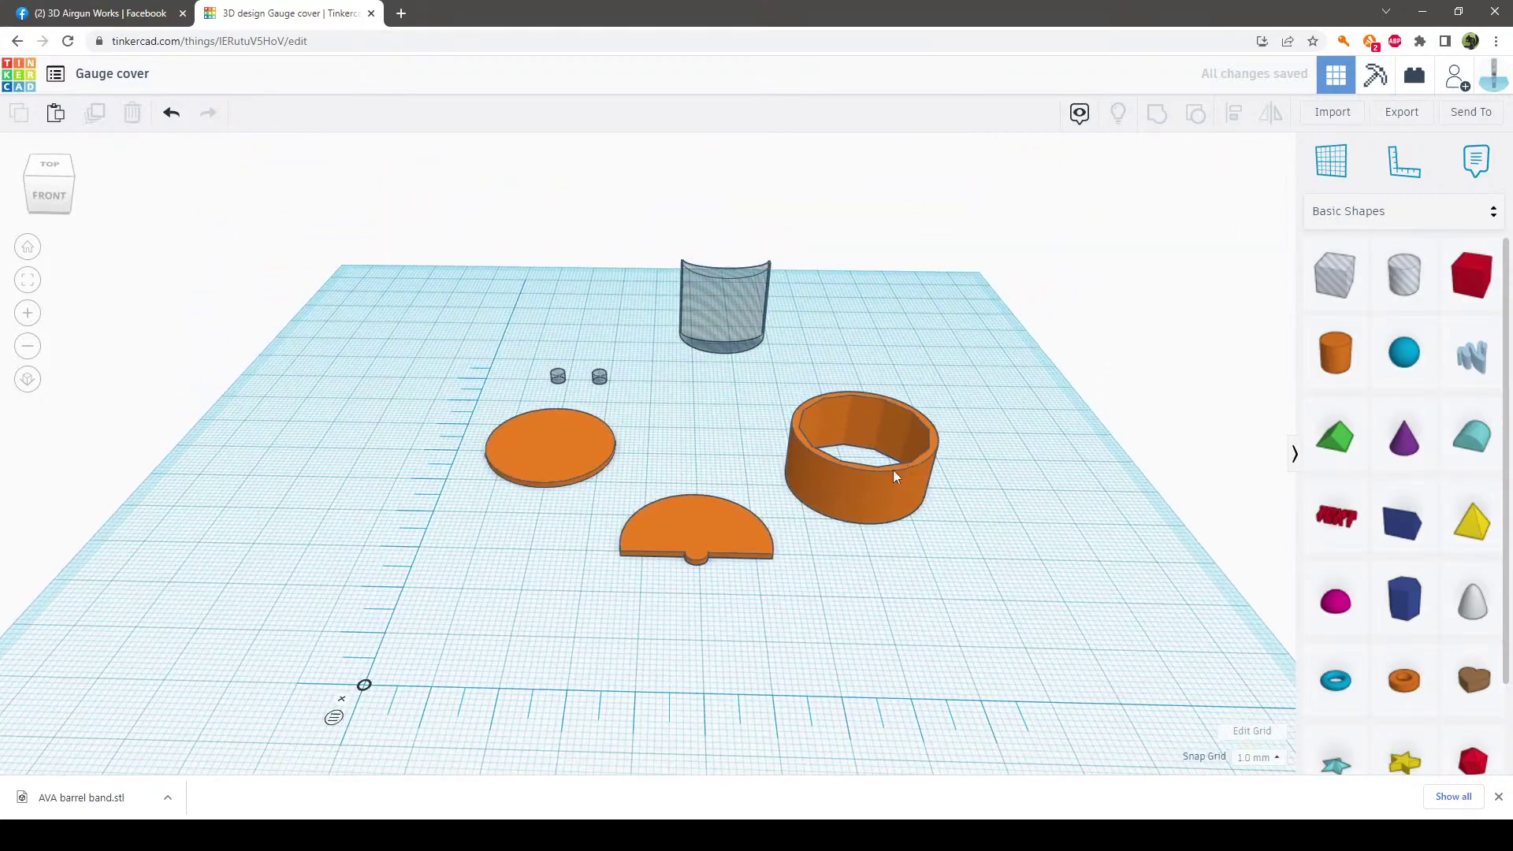
Move the ring over the half disc and centre-align the two shapes front to back
left_click(913, 470)
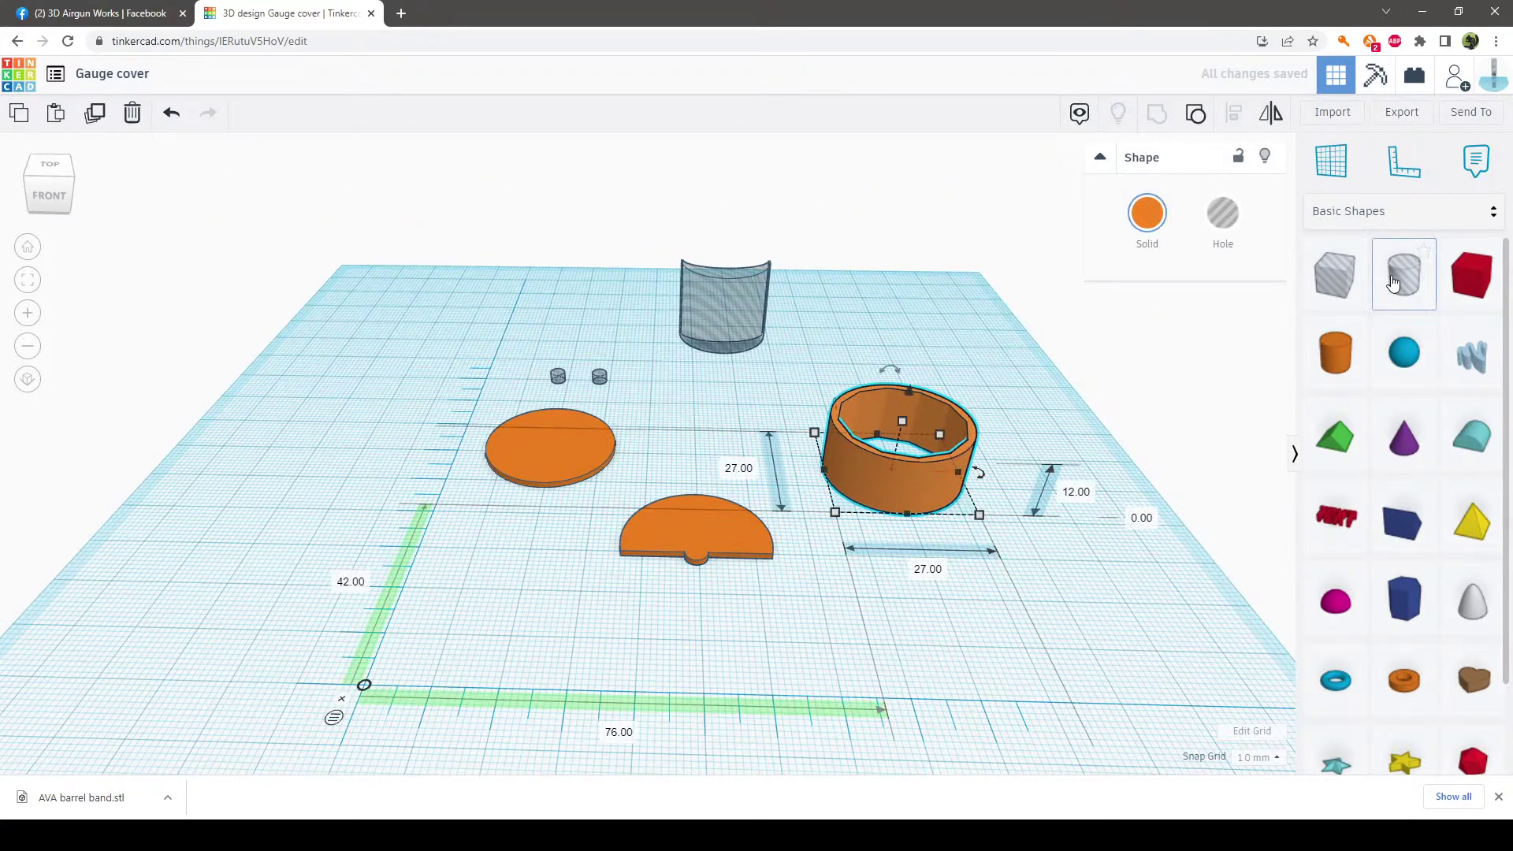
left_click(999, 642)
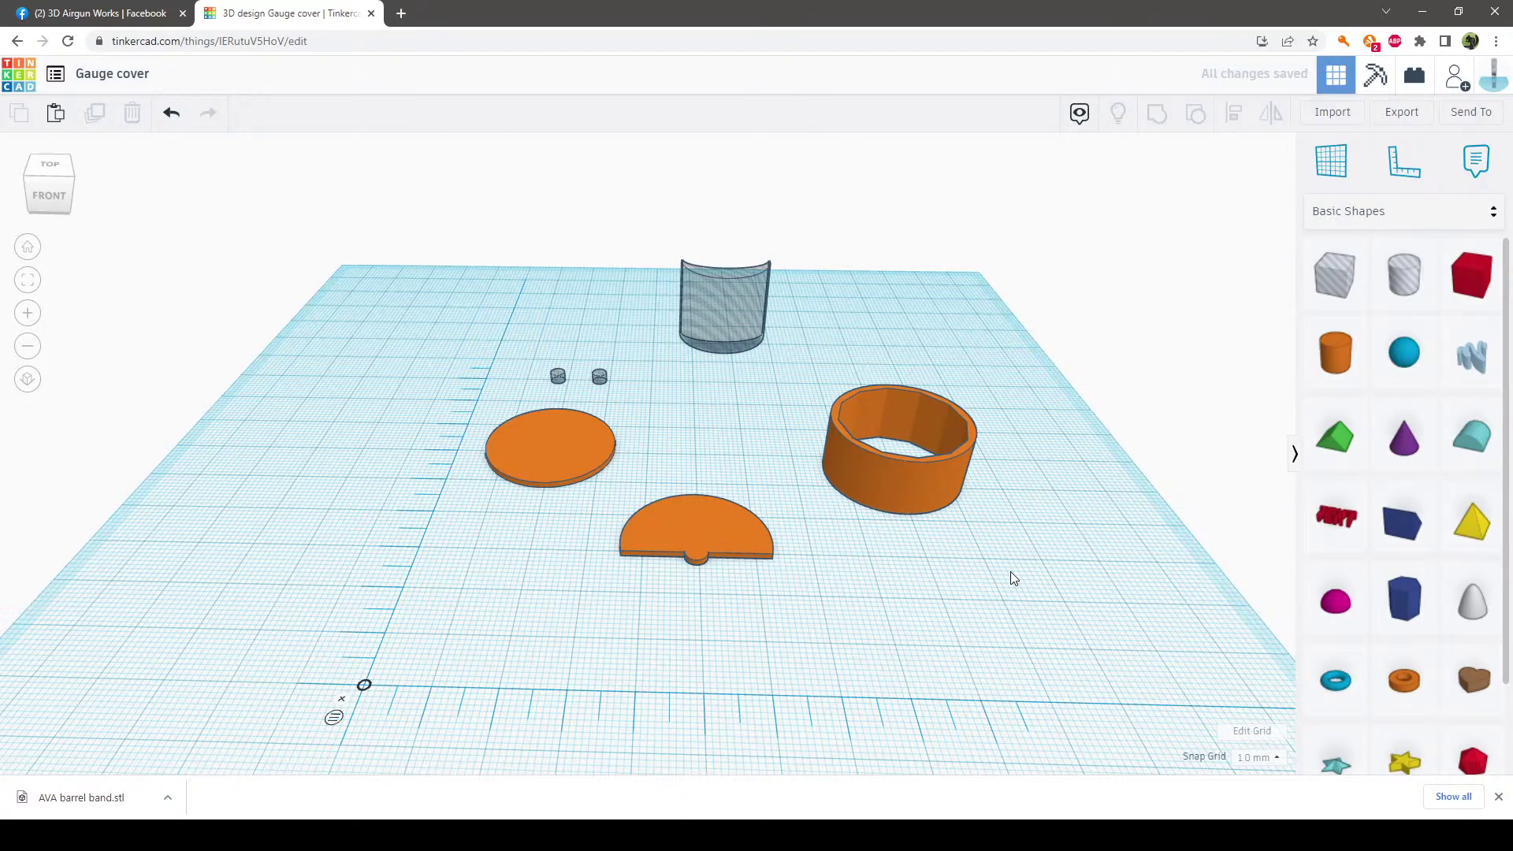
right_click_drag(1013, 578, 1023, 642)
left_click_drag(911, 505, 702, 634)
left_click(874, 597)
left_click_drag(804, 694, 660, 524)
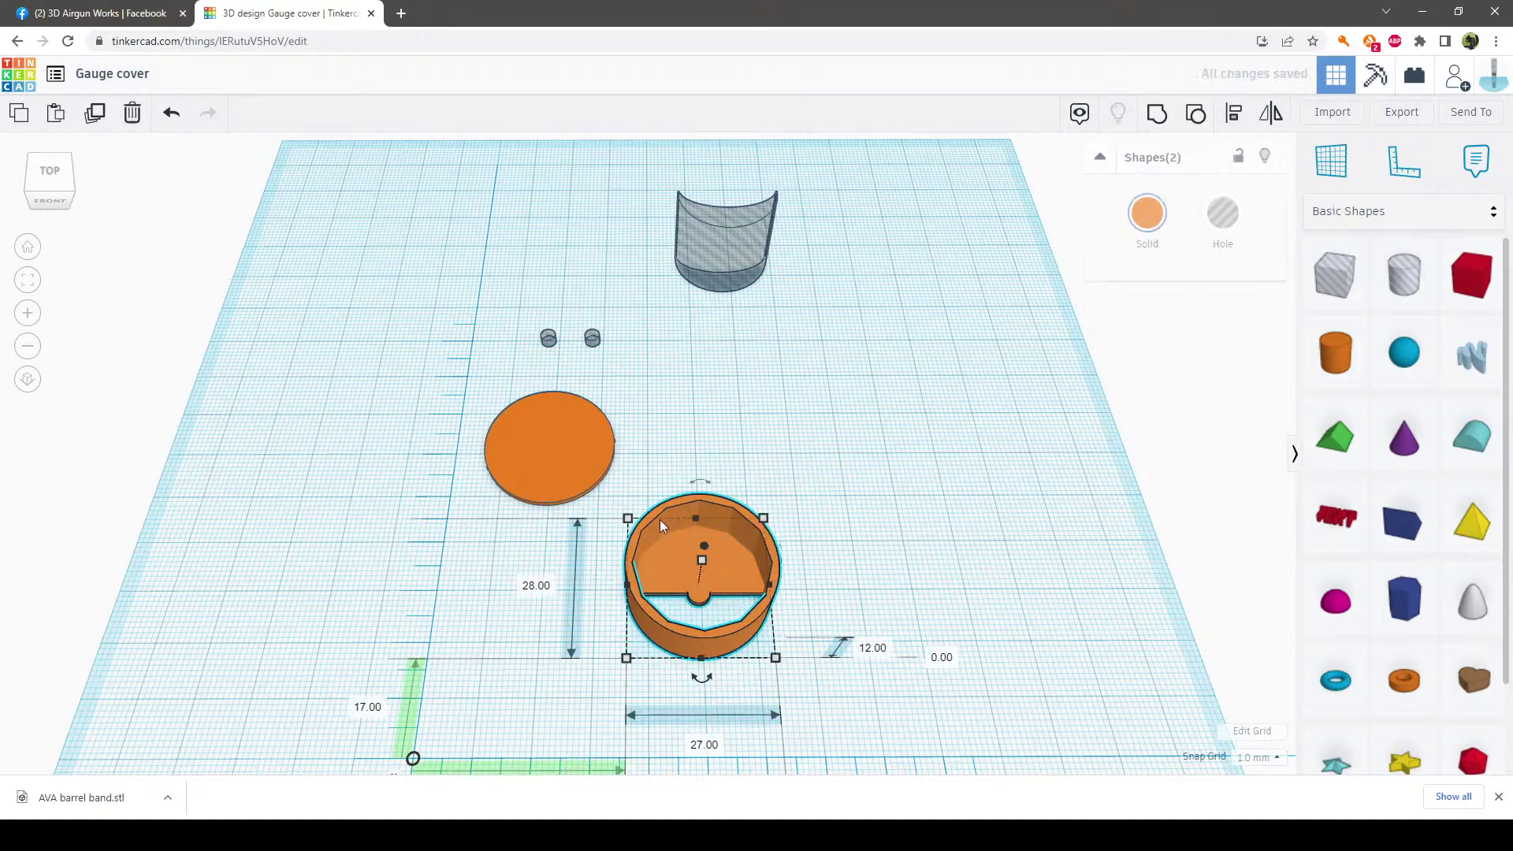
left_click(1235, 115)
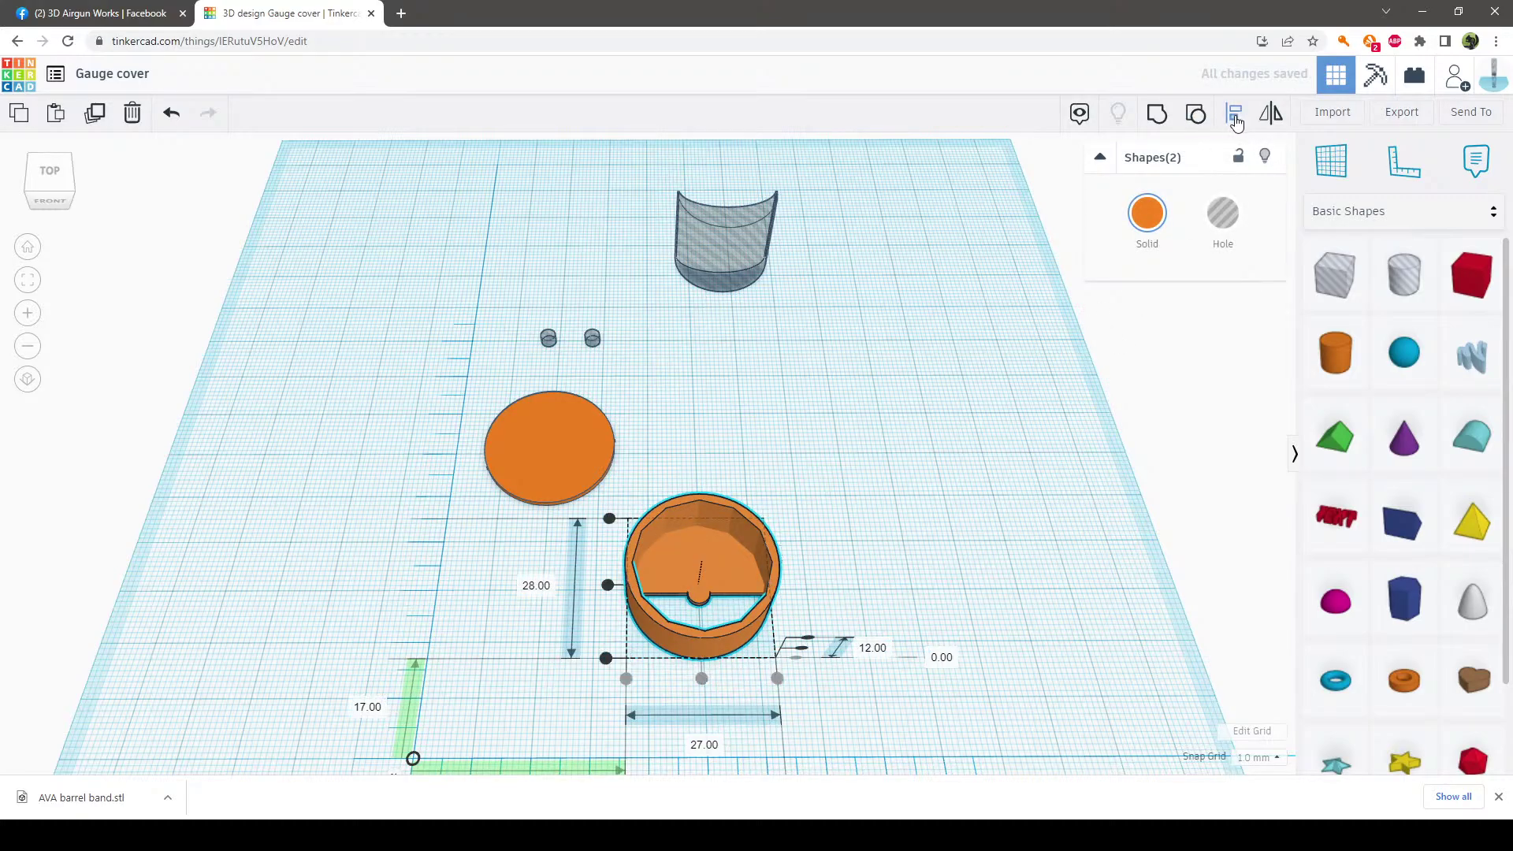
left_click(607, 585)
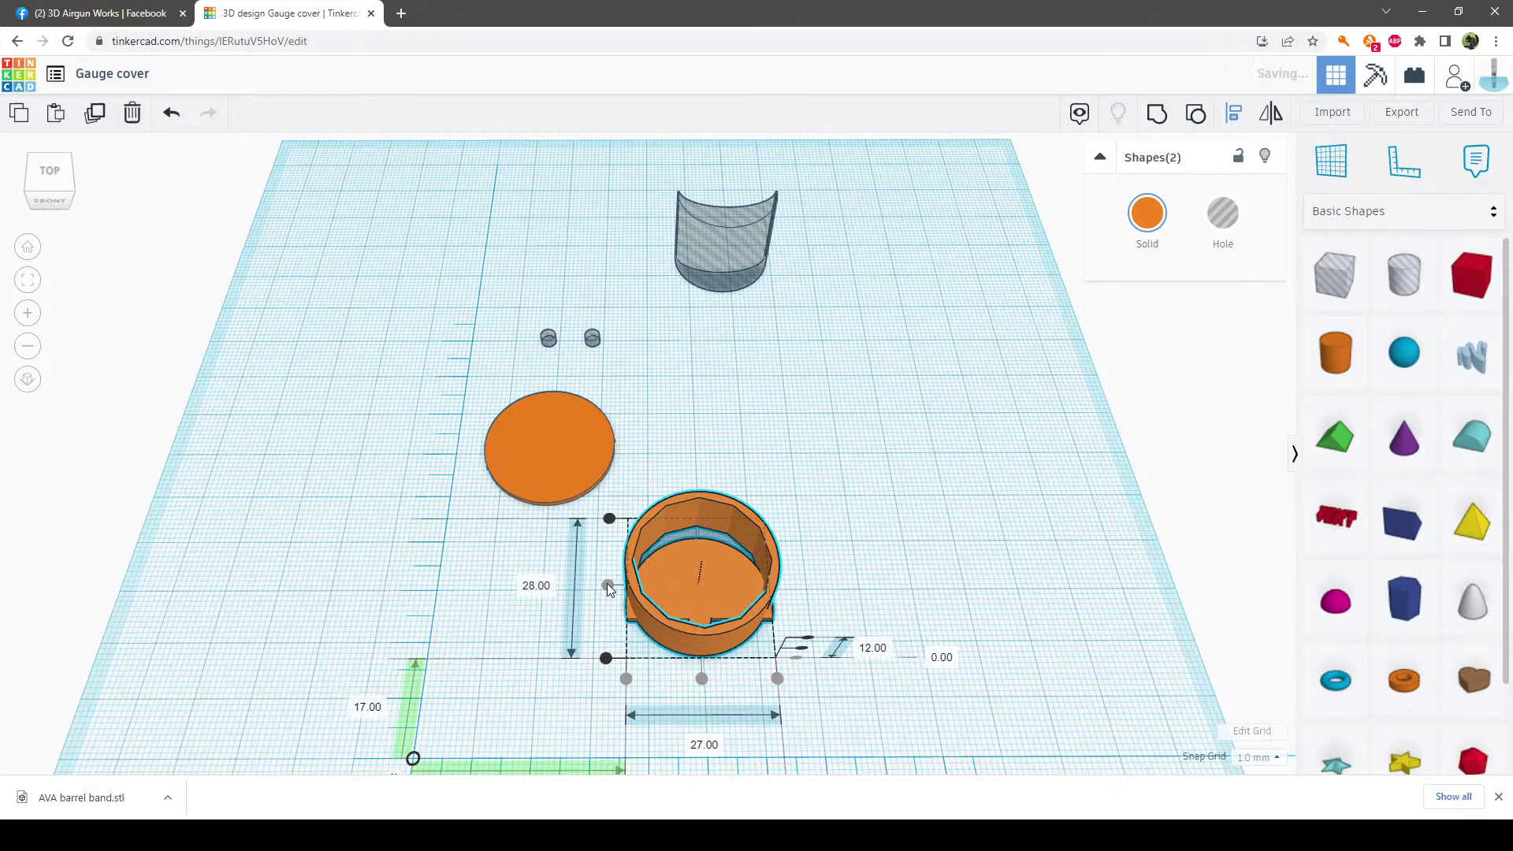
Reposition the ring over the half disc so the small rounded tab sits near the ring's centre
left_click(905, 545)
right_click_drag(905, 546, 613, 565)
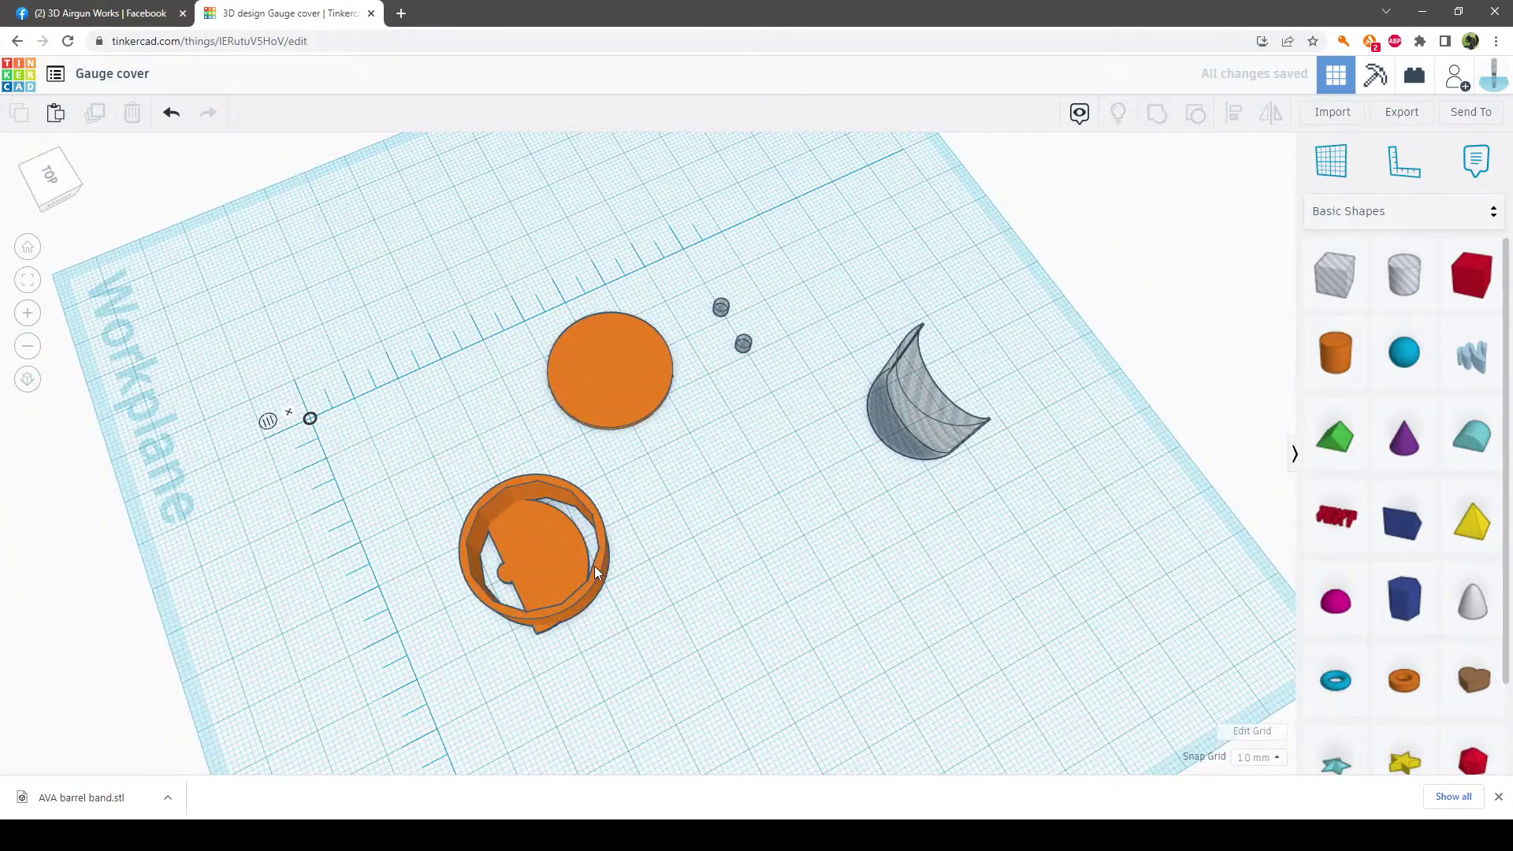
left_click_drag(594, 566, 572, 589)
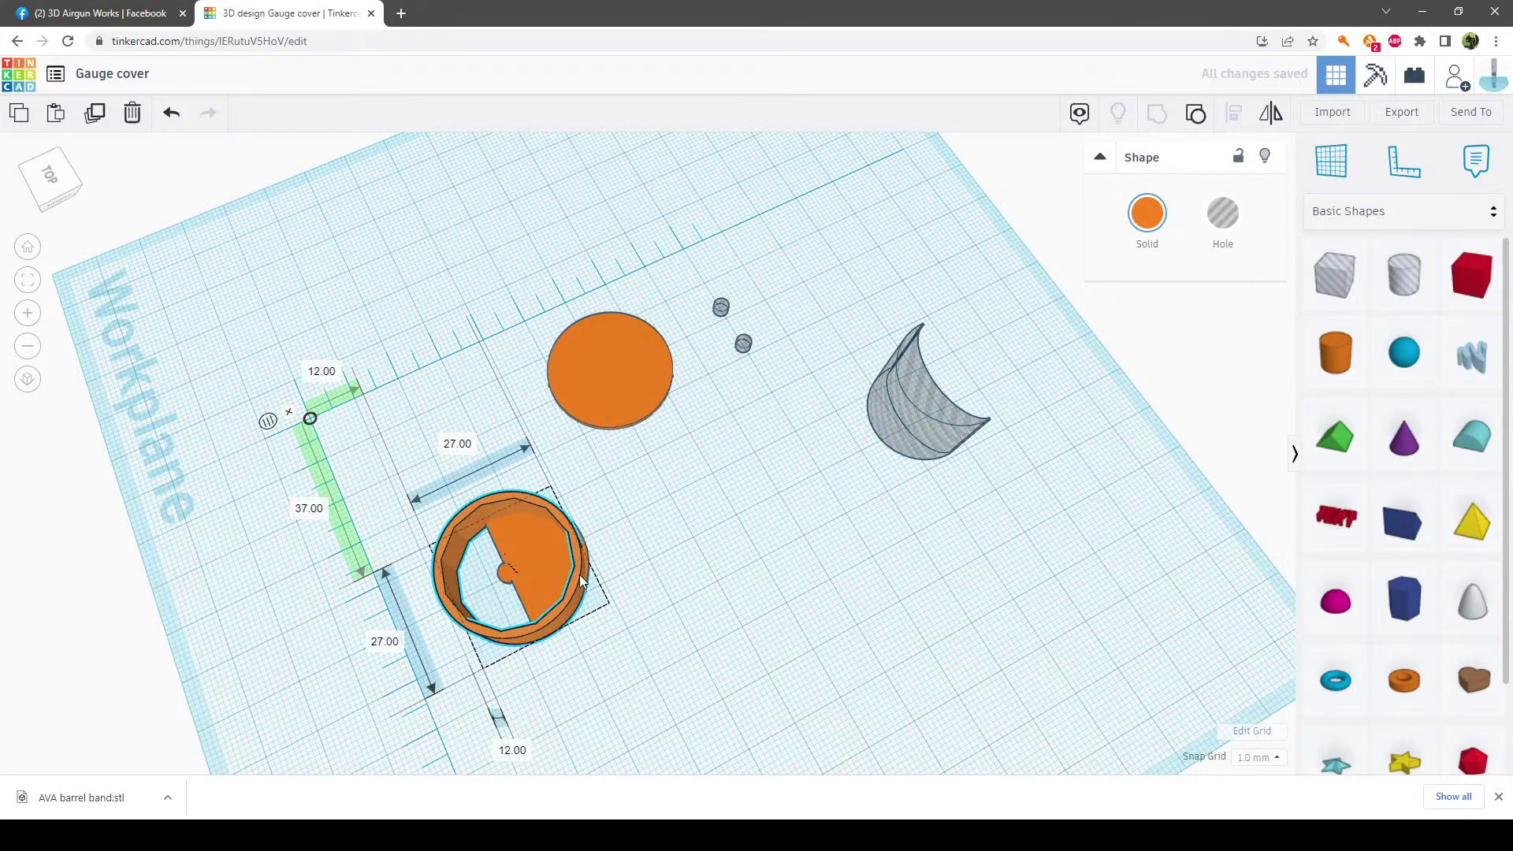
left_click_drag(580, 571, 585, 568)
left_click(703, 583)
right_click_drag(703, 584, 955, 506)
key("f")
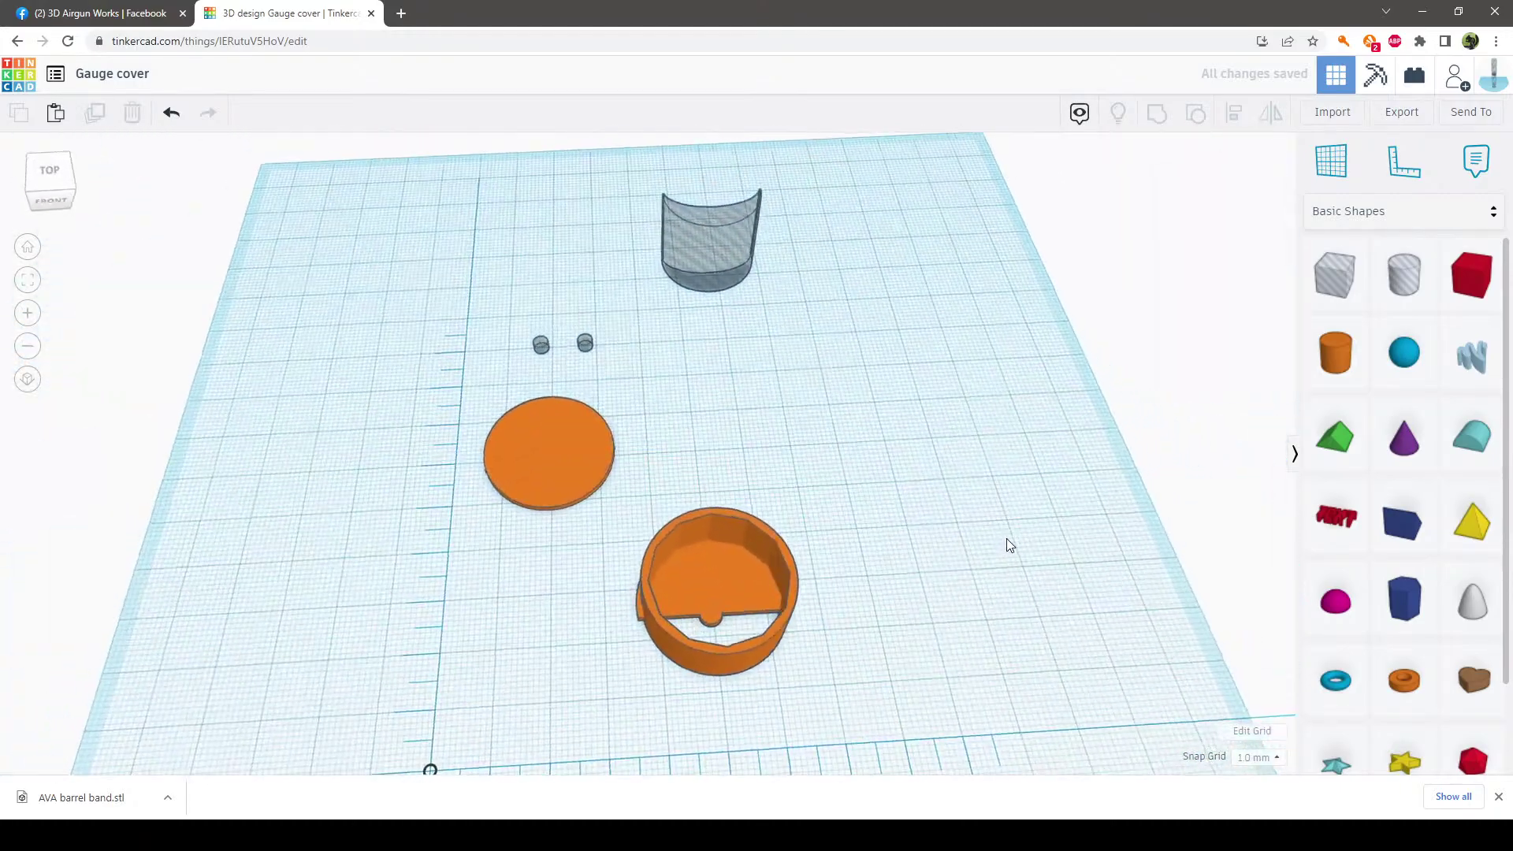
Move the ring off the half disc to the free area behind it and nudge the half disc slightly sideways
left_click_drag(764, 630, 625, 498)
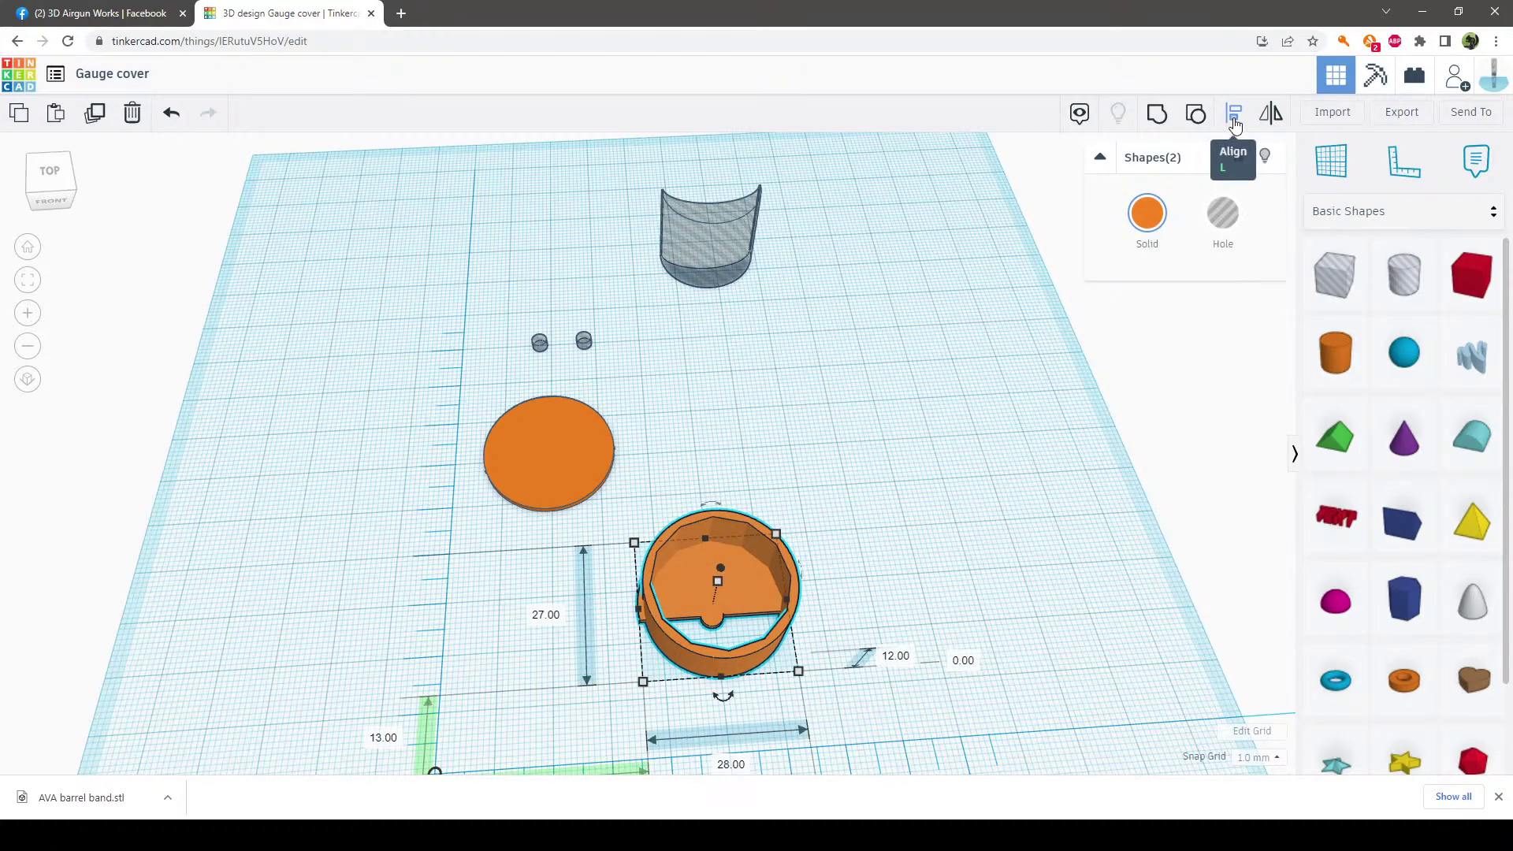
left_click(856, 591)
left_click_drag(792, 585, 961, 427)
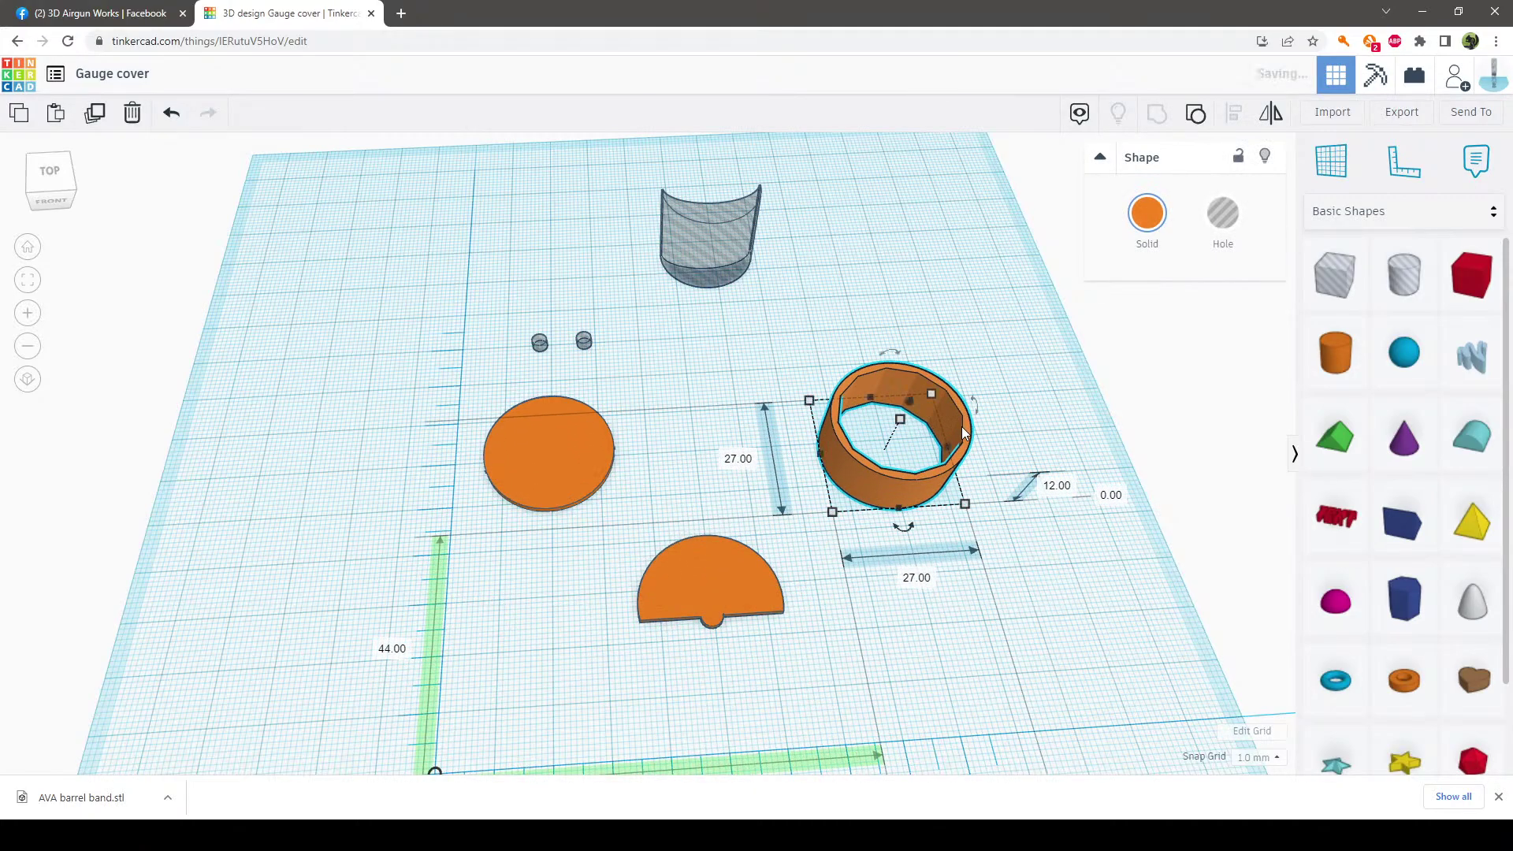
left_click(736, 661)
mouse_move(740, 593)
left_mouse_down()
mouse_move(744, 606)
mouse_move(754, 594)
left_mouse_up()
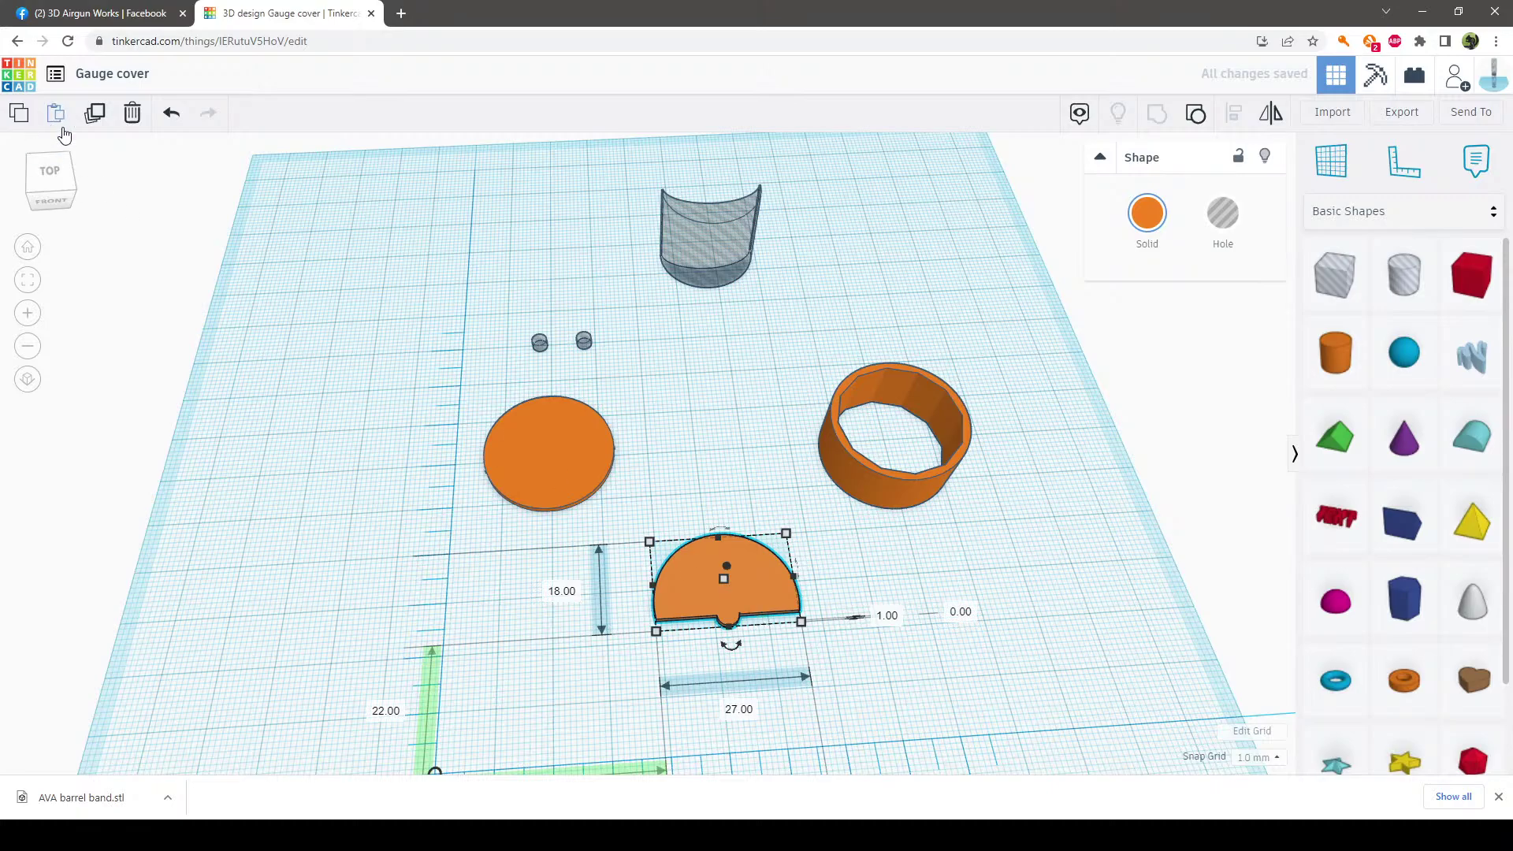
Ungroup the half disc into its original shapes and delete the box hole
left_click(1192, 116)
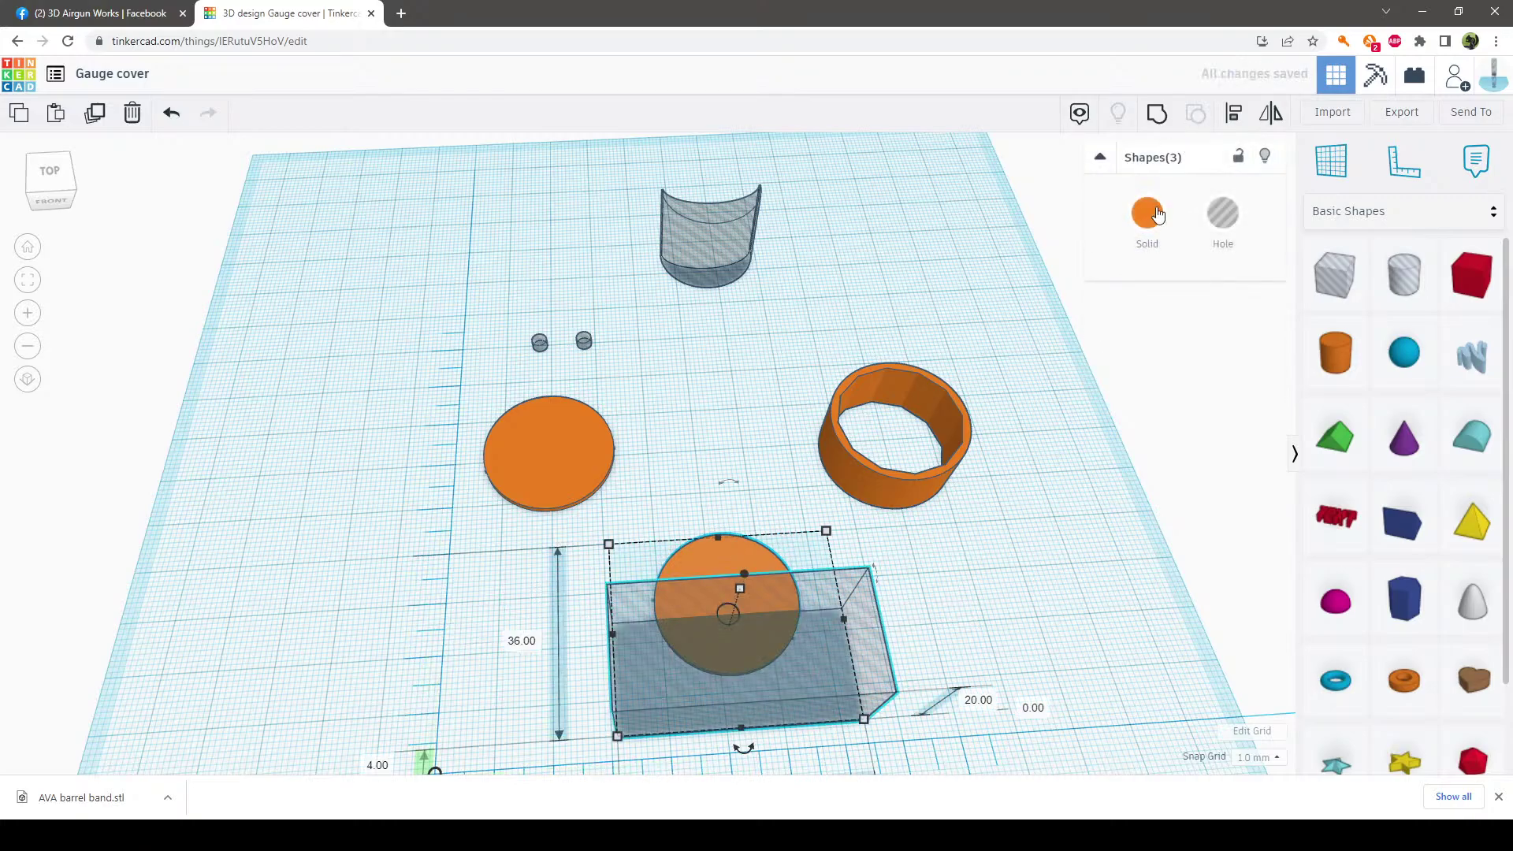
left_click(1051, 545)
left_click_drag(835, 632, 1108, 604)
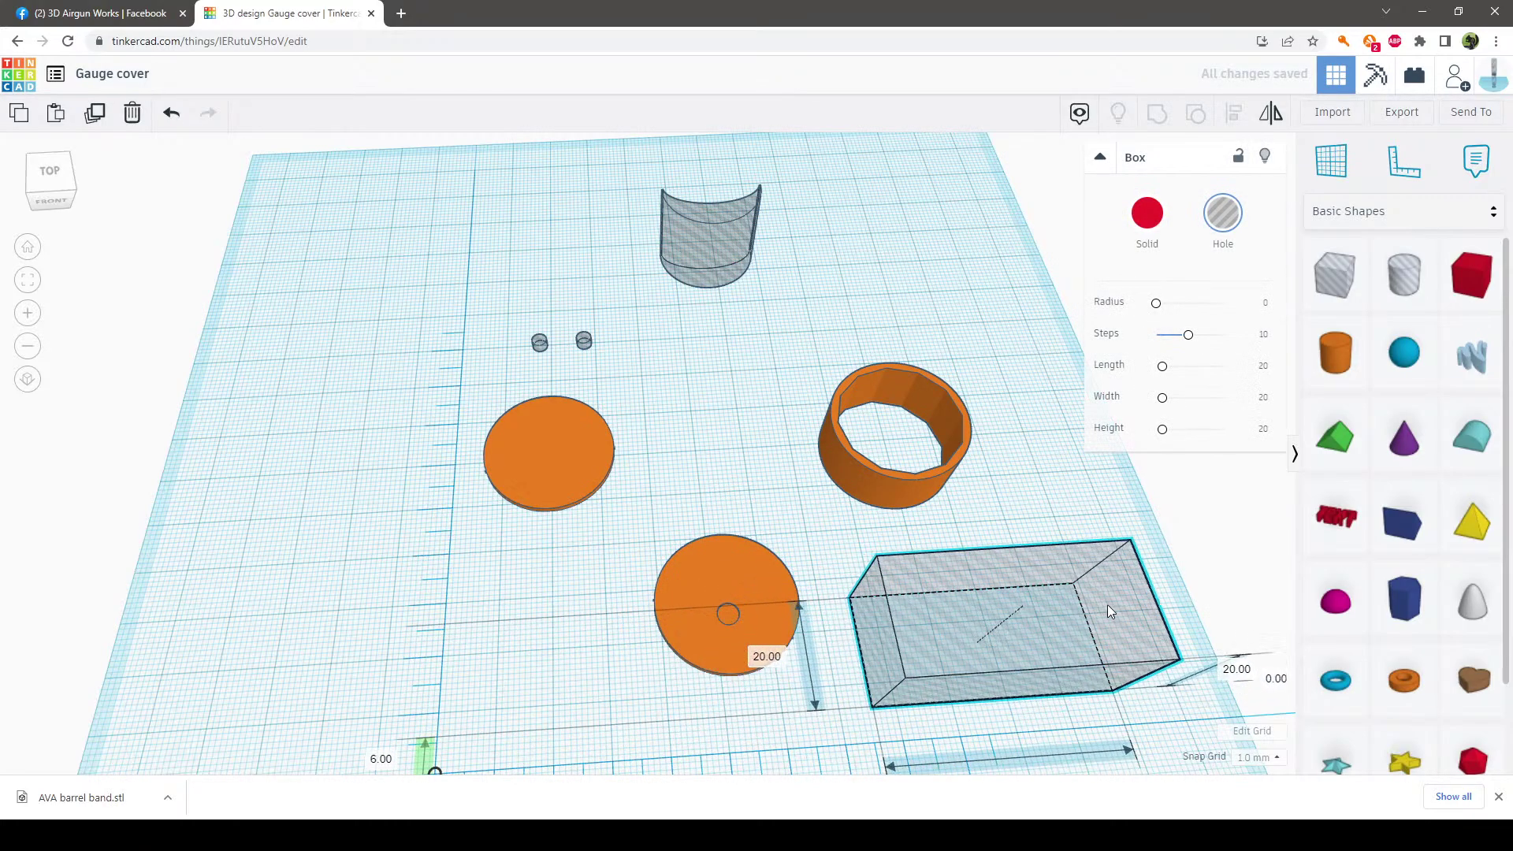
key("Delete")
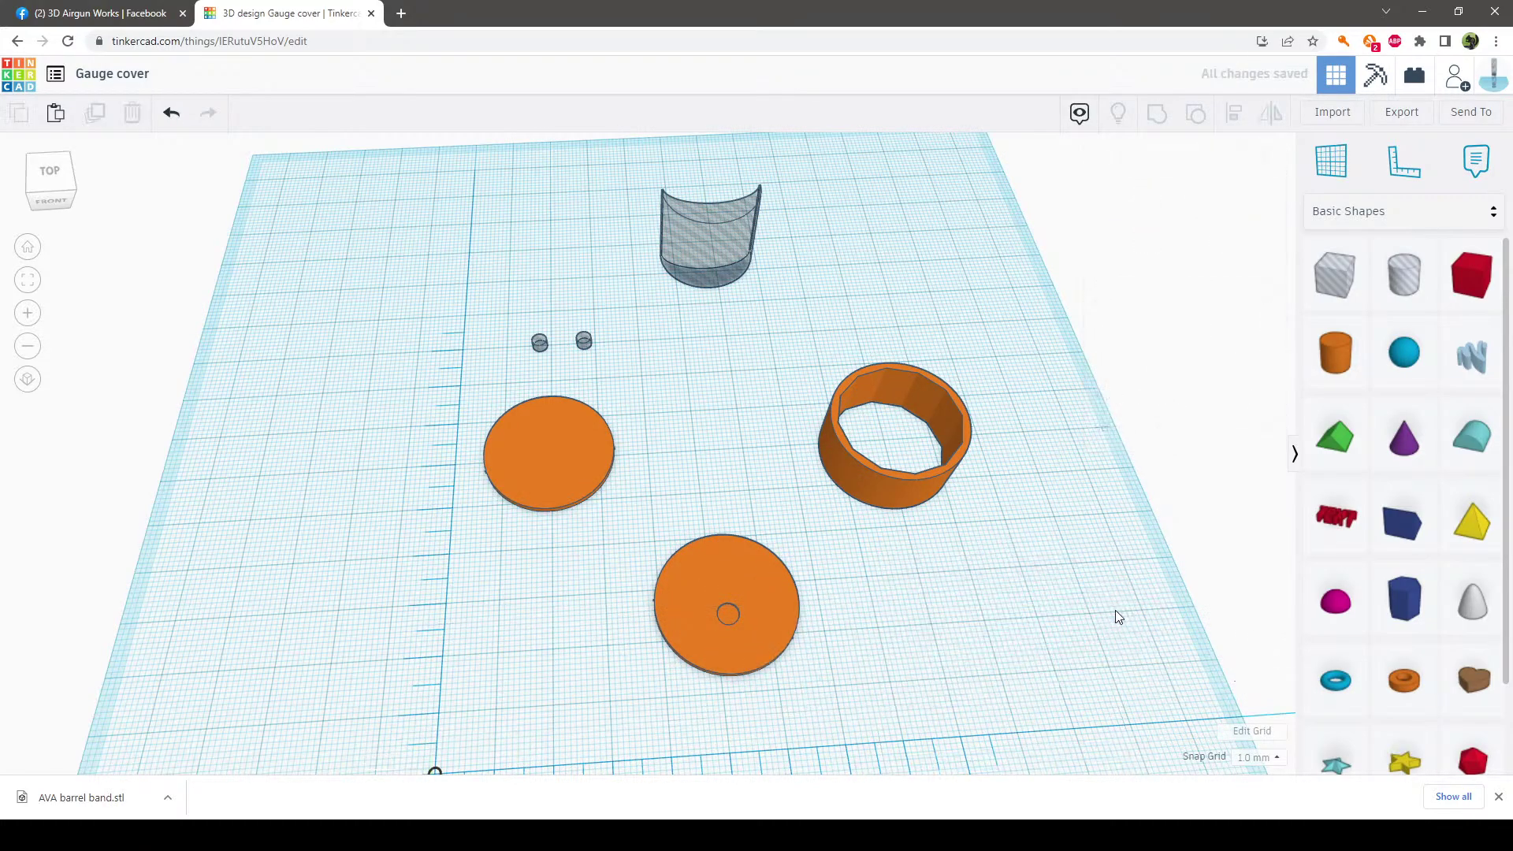
Separate the small 4 mm cylinder from the full disc, delete it, and move the disc back into place
left_click_drag(788, 623, 909, 609)
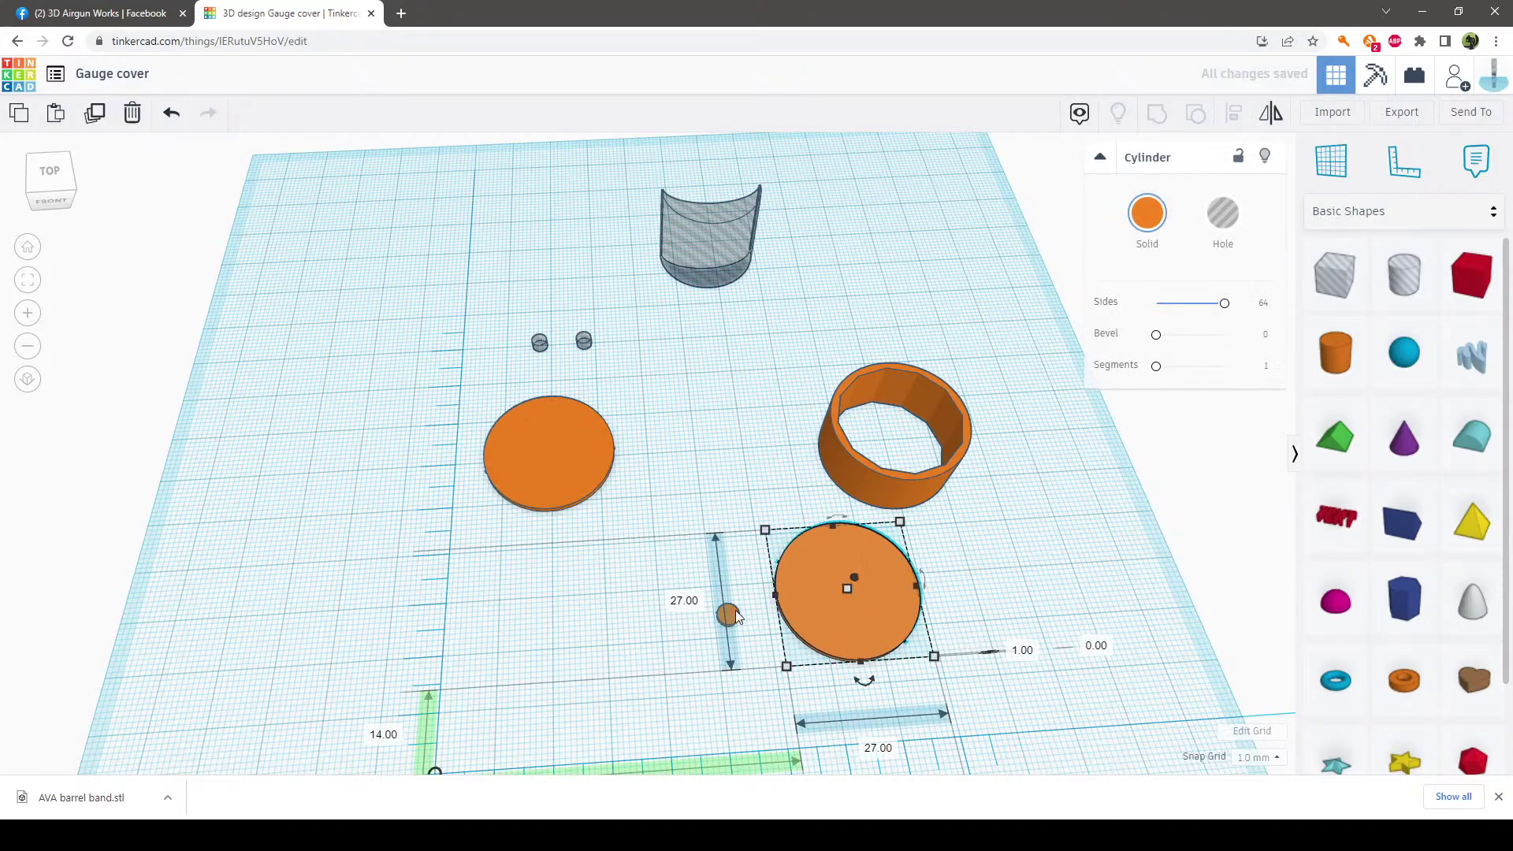
left_click(676, 643)
left_click_drag(727, 614, 630, 617)
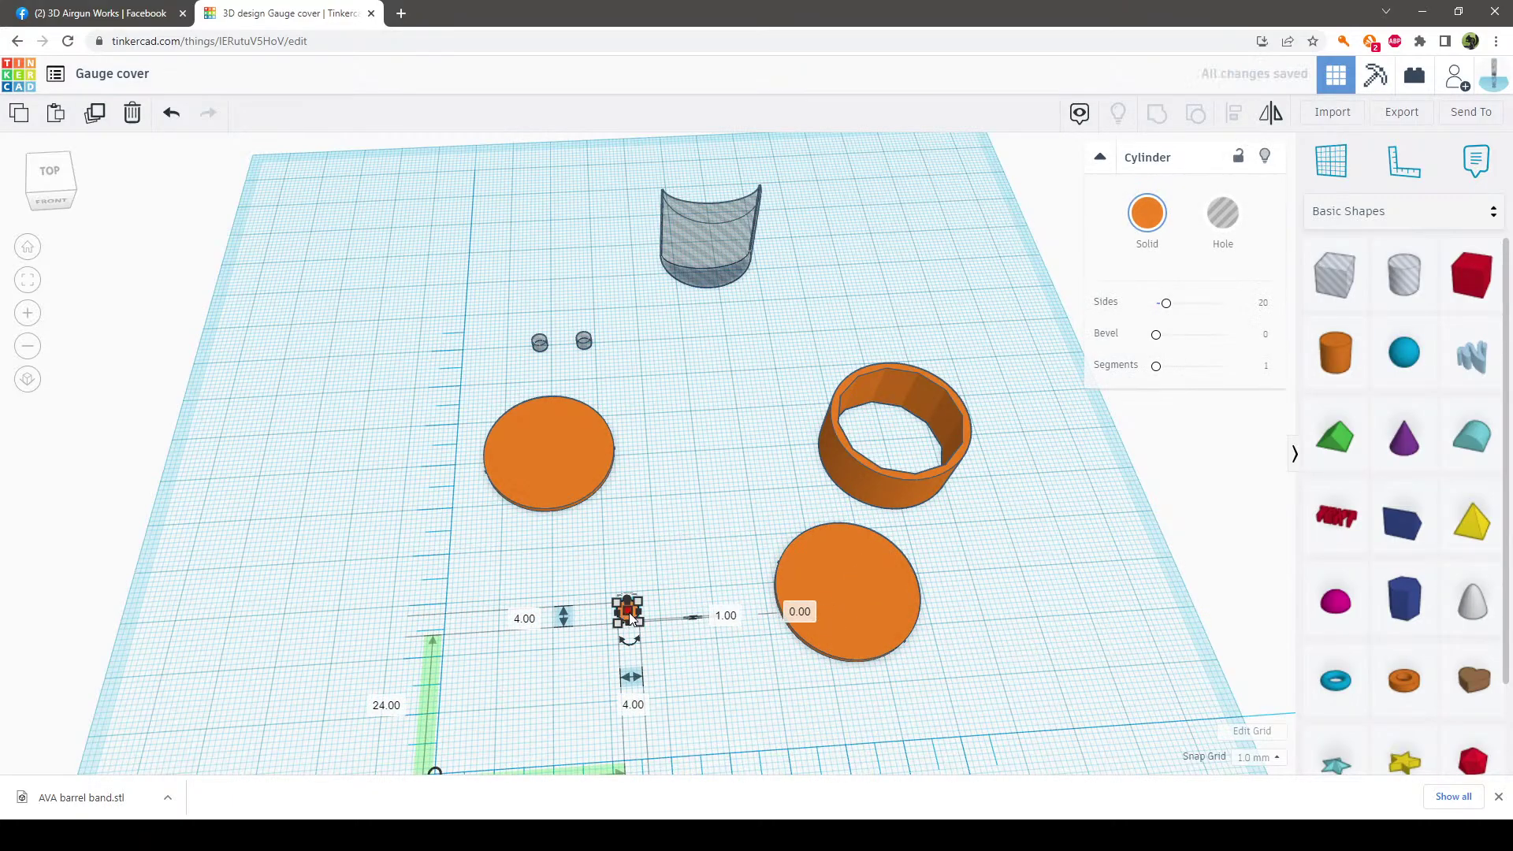
left_click(770, 627)
left_click_drag(869, 593, 740, 591)
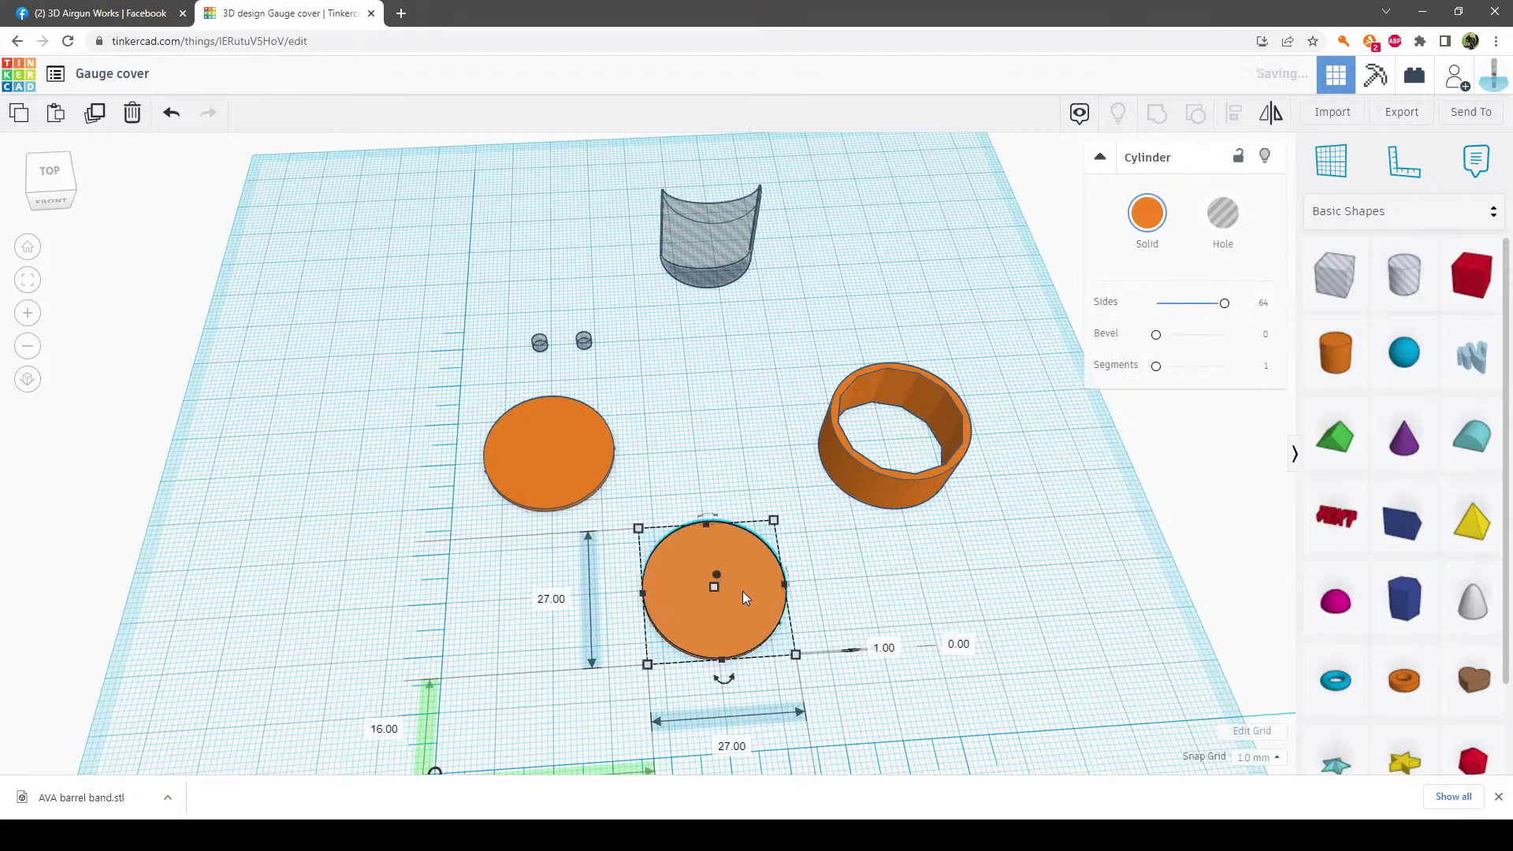
Add a cylinder hole beside the disc and set its width and length to 24 mm
left_click(984, 568)
left_click_drag(1404, 274, 944, 618)
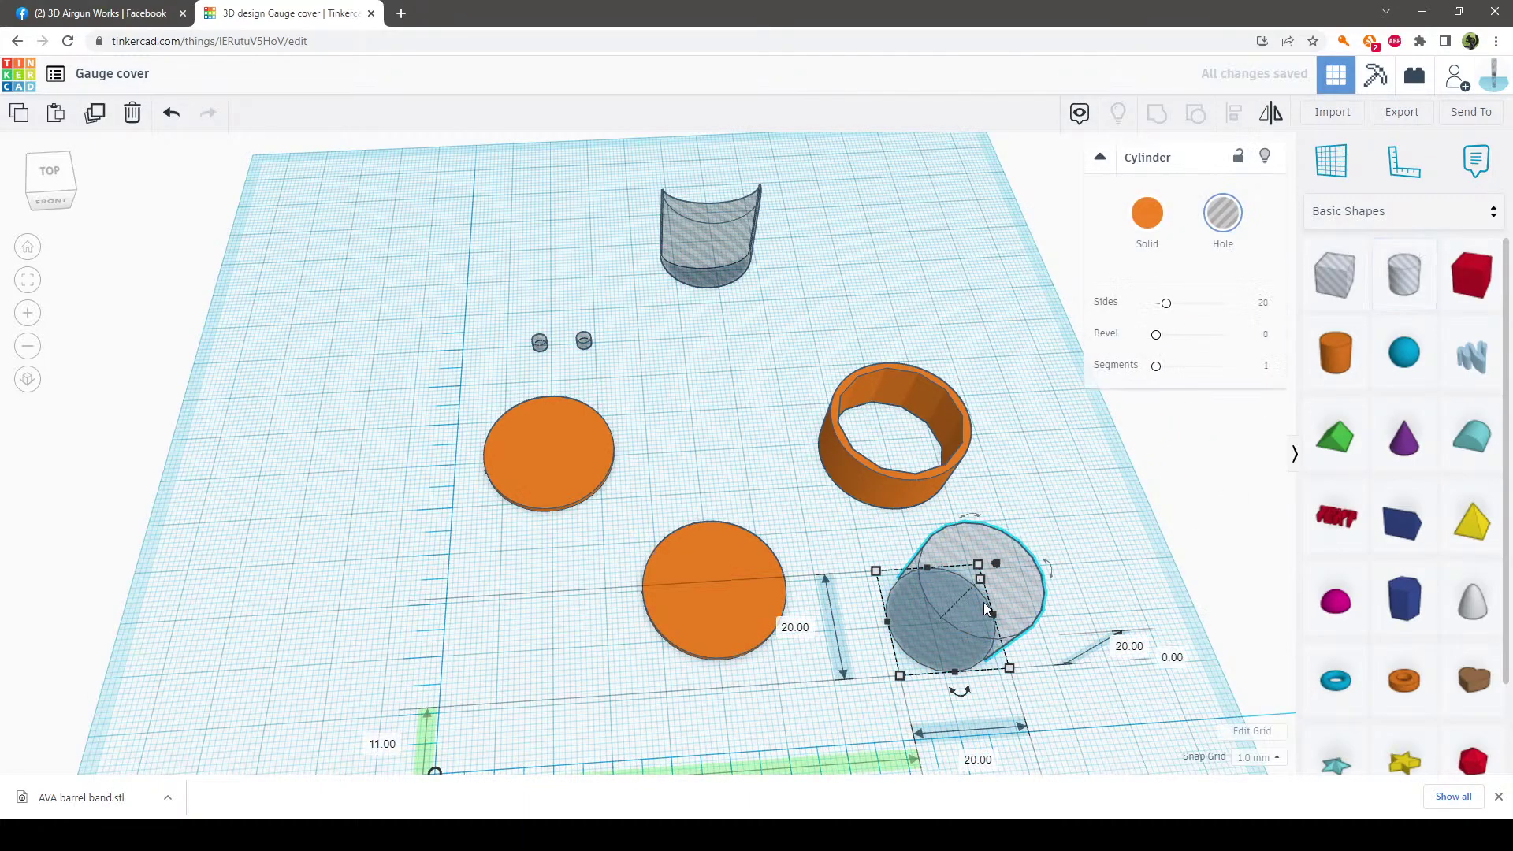
scroll(914, 711, "down", 2)
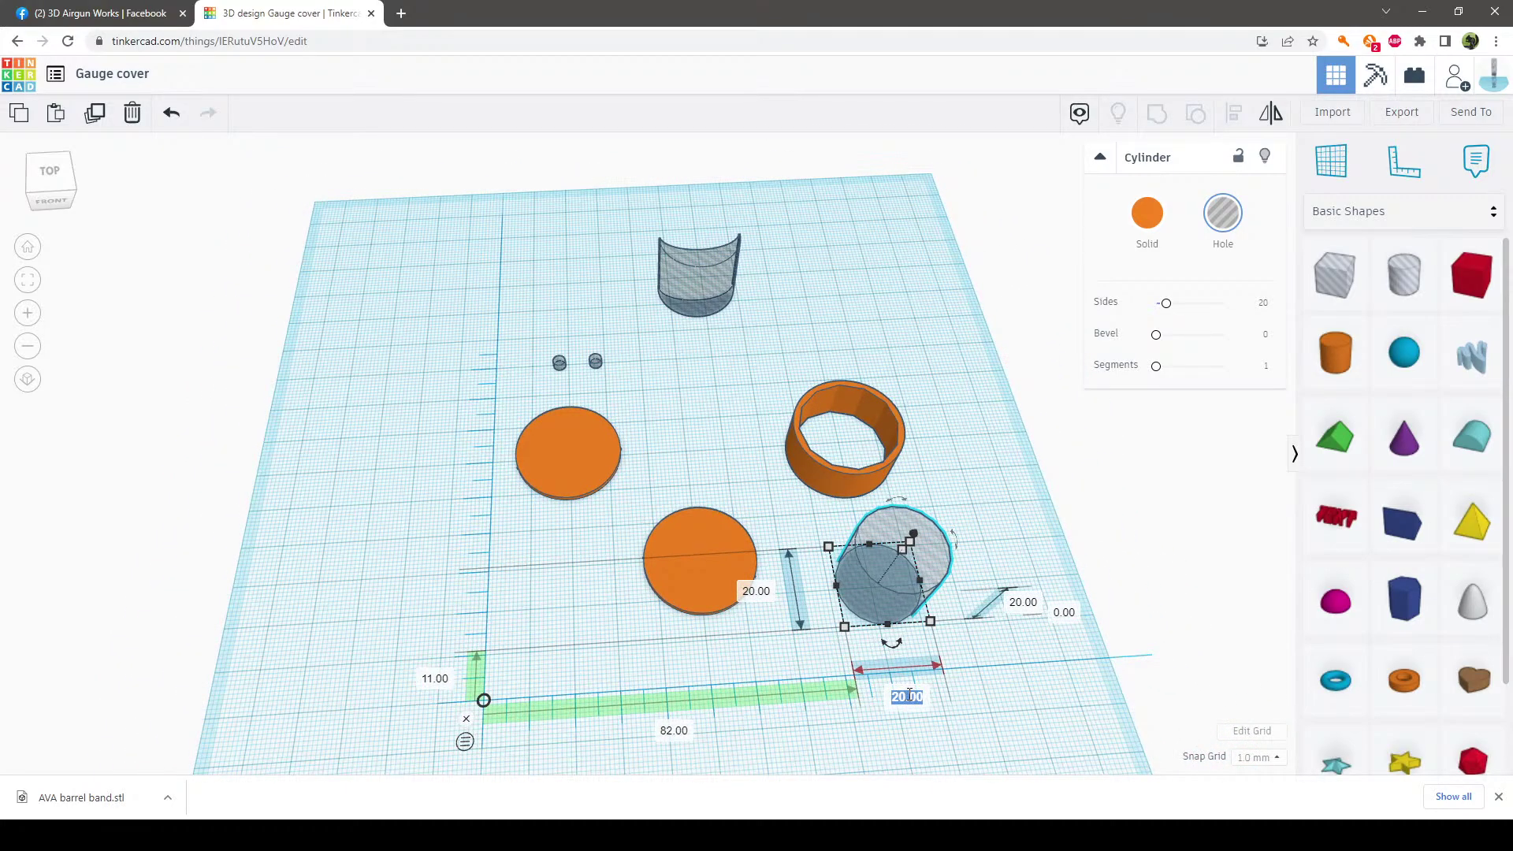
key("Return")
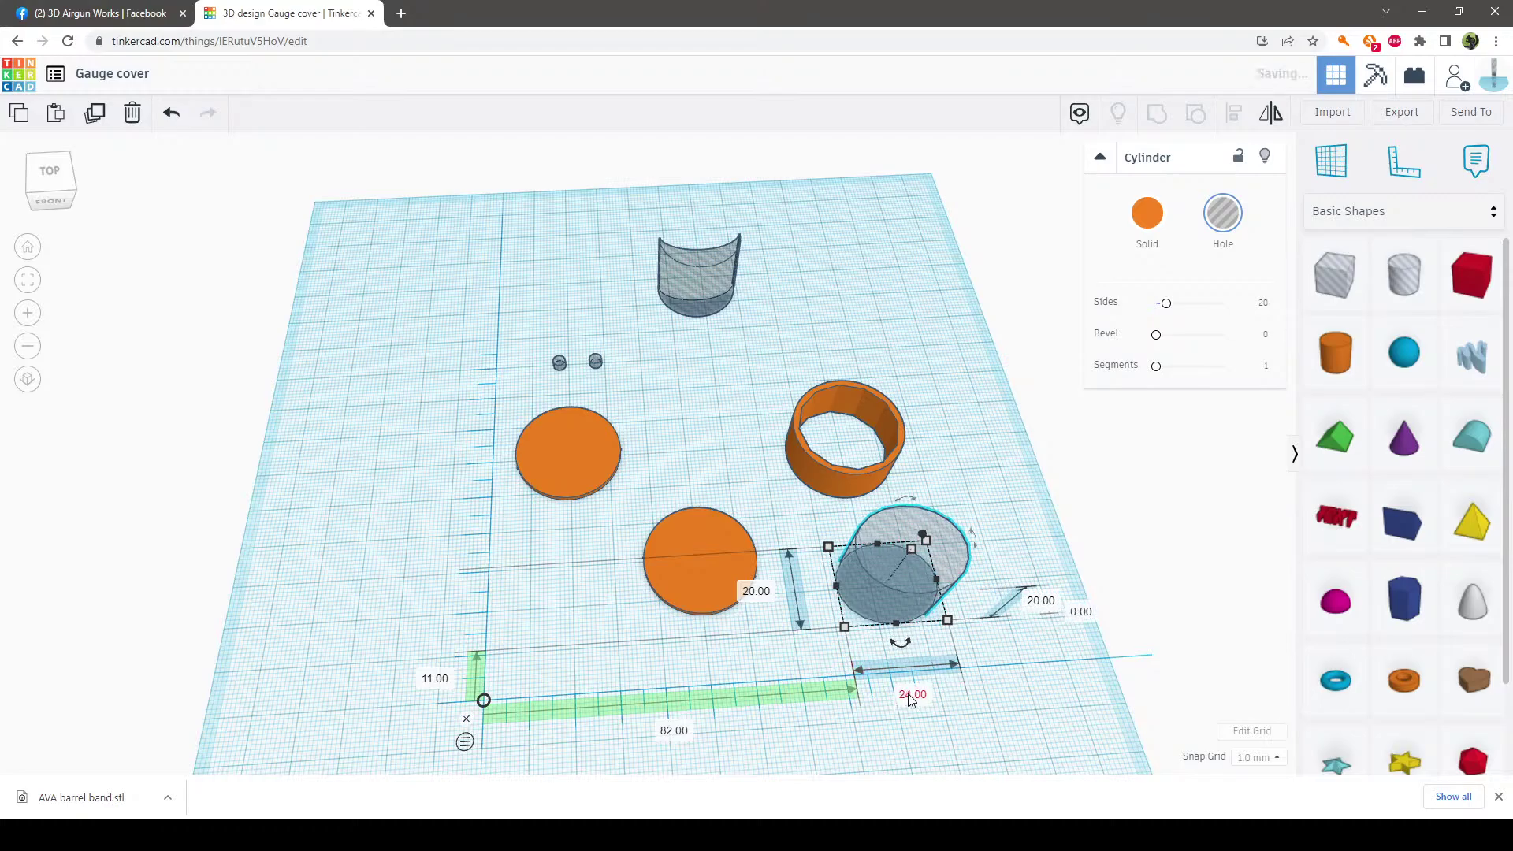
left_click(756, 592)
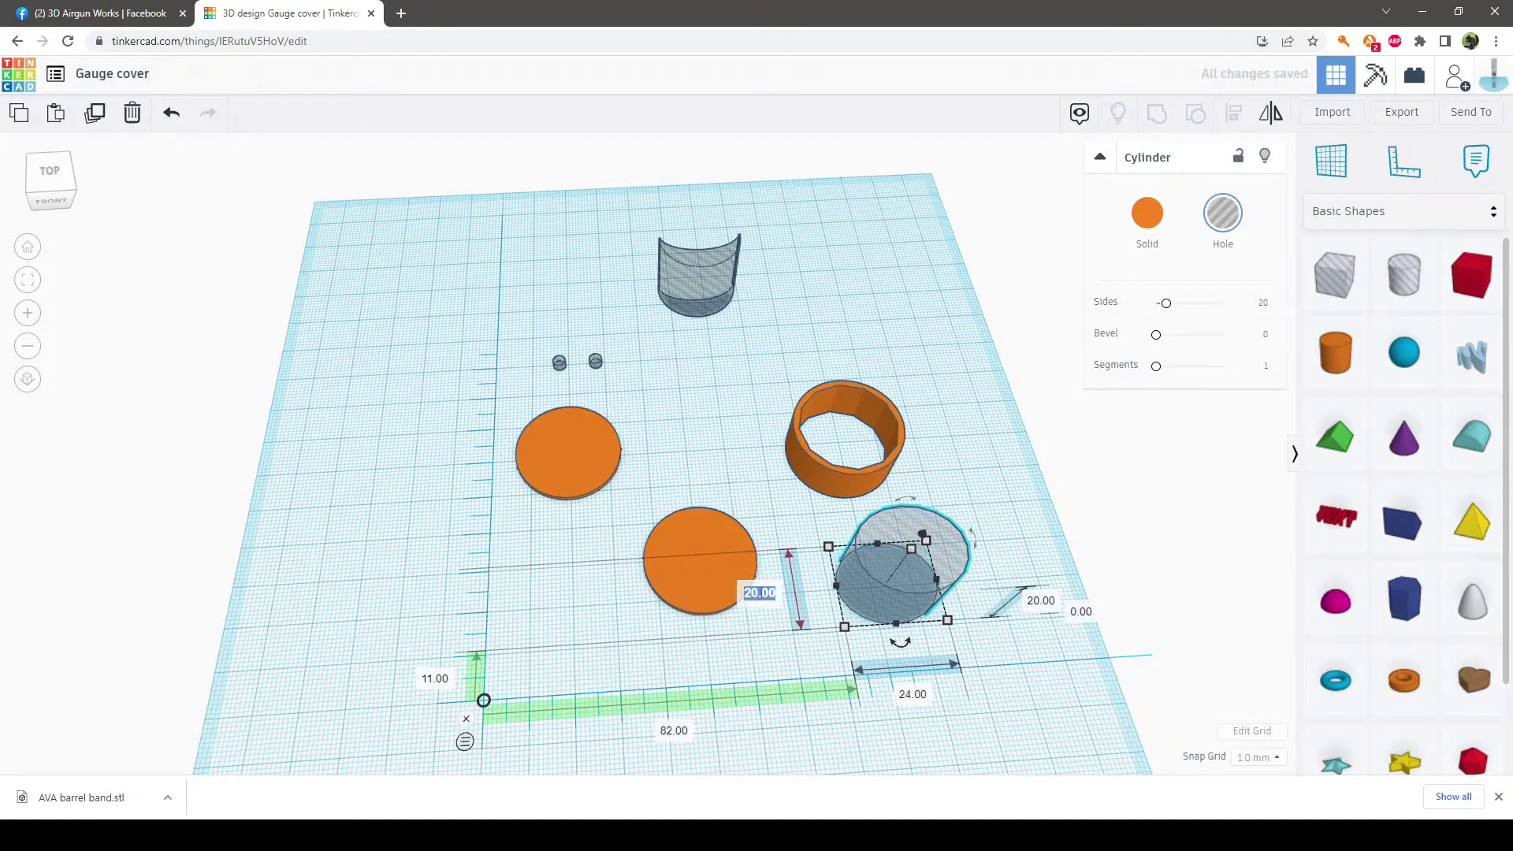
type("24")
key("Return")
left_click(1062, 670)
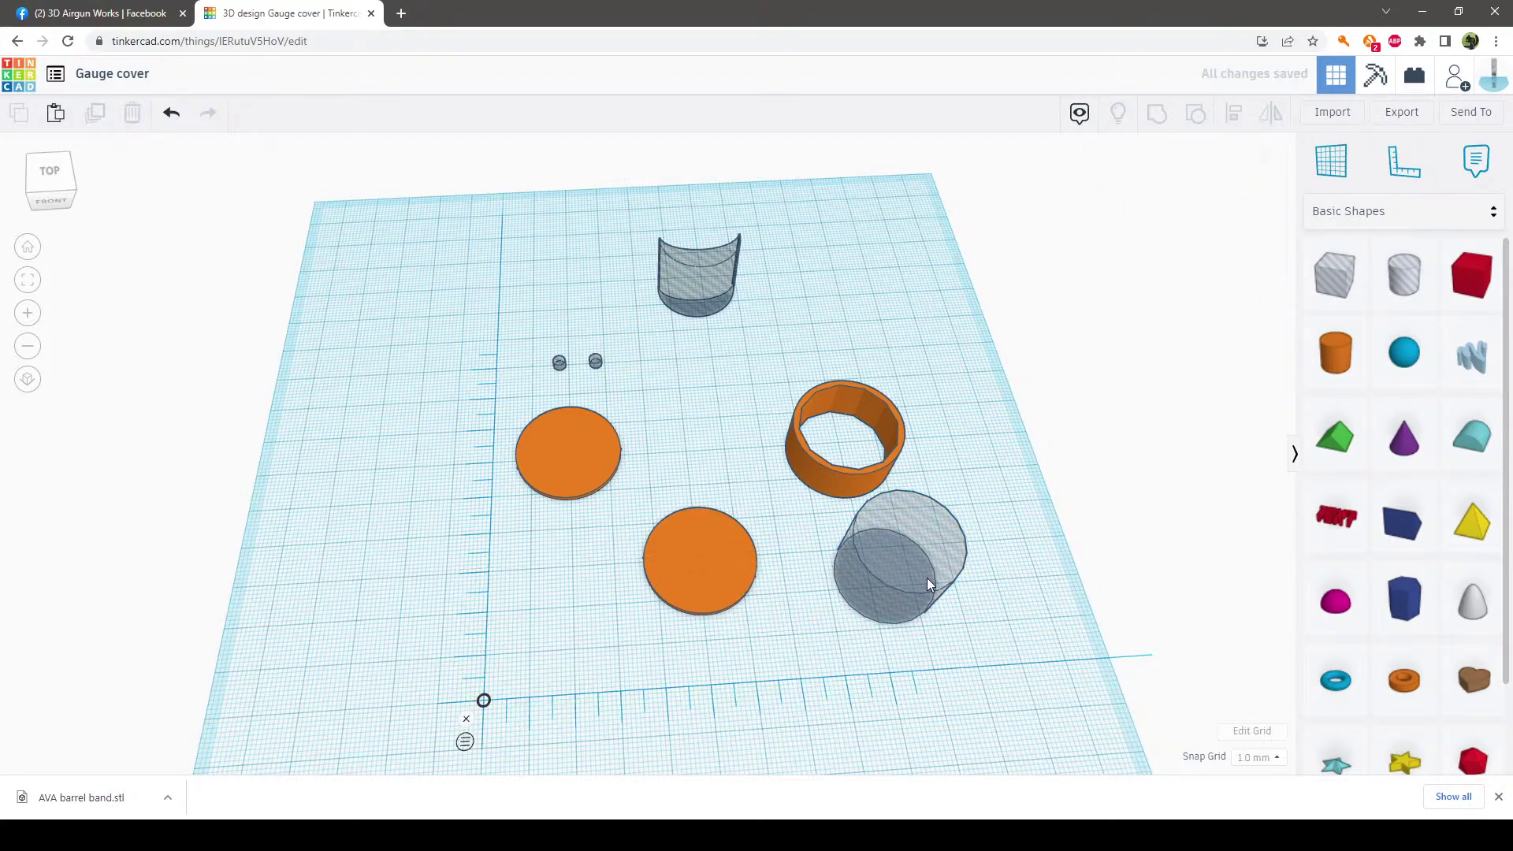
Set the 24 mm cylinder to 64 sides, move it slightly forward and turn it into a solid
left_click(927, 578)
left_click_drag(1167, 308, 1224, 306)
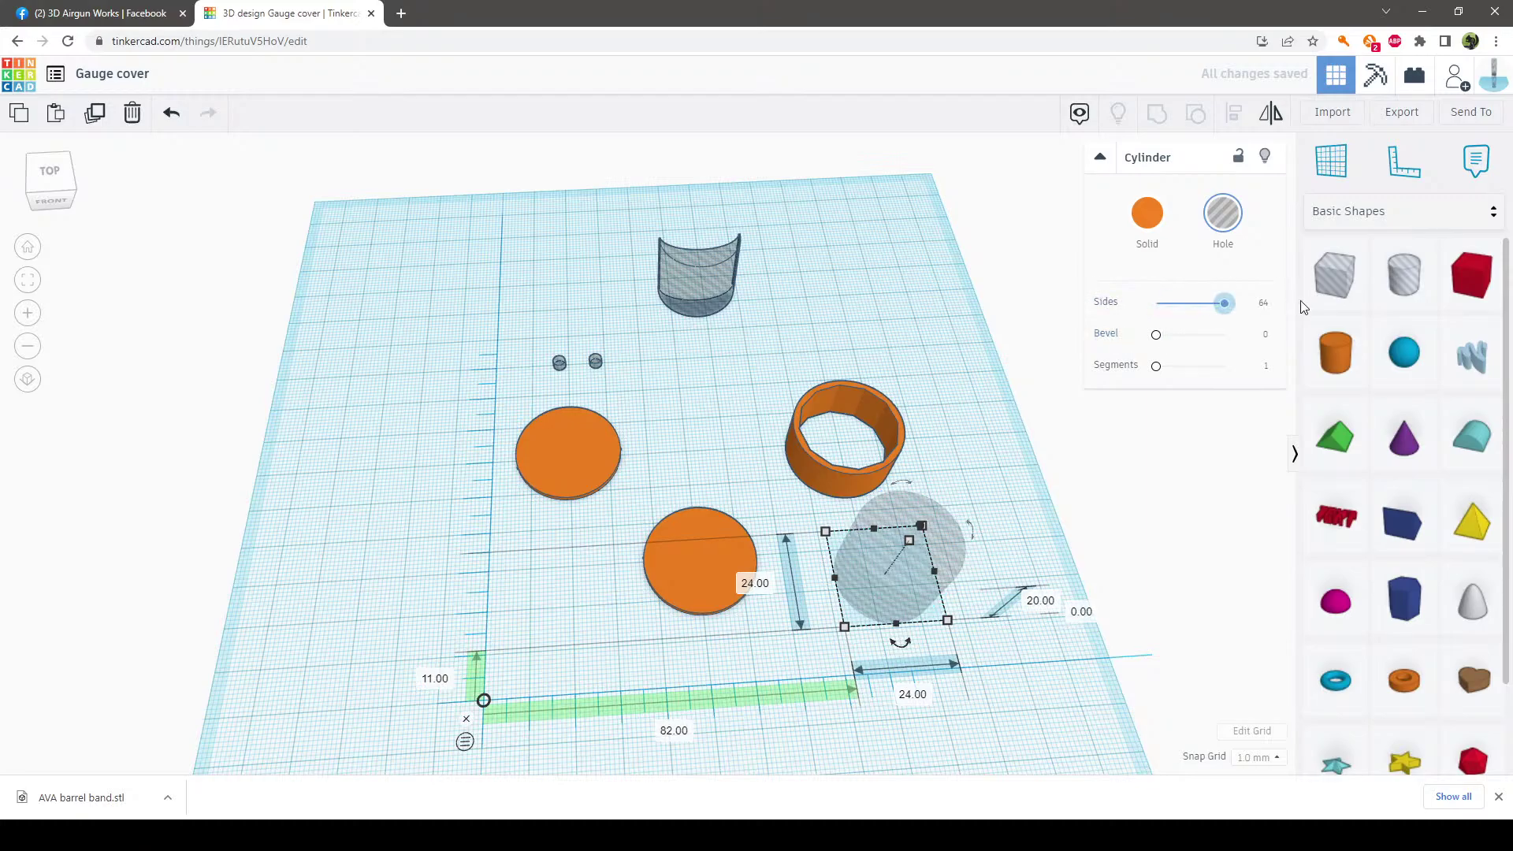
left_click(1009, 536)
left_click_drag(905, 556, 925, 590)
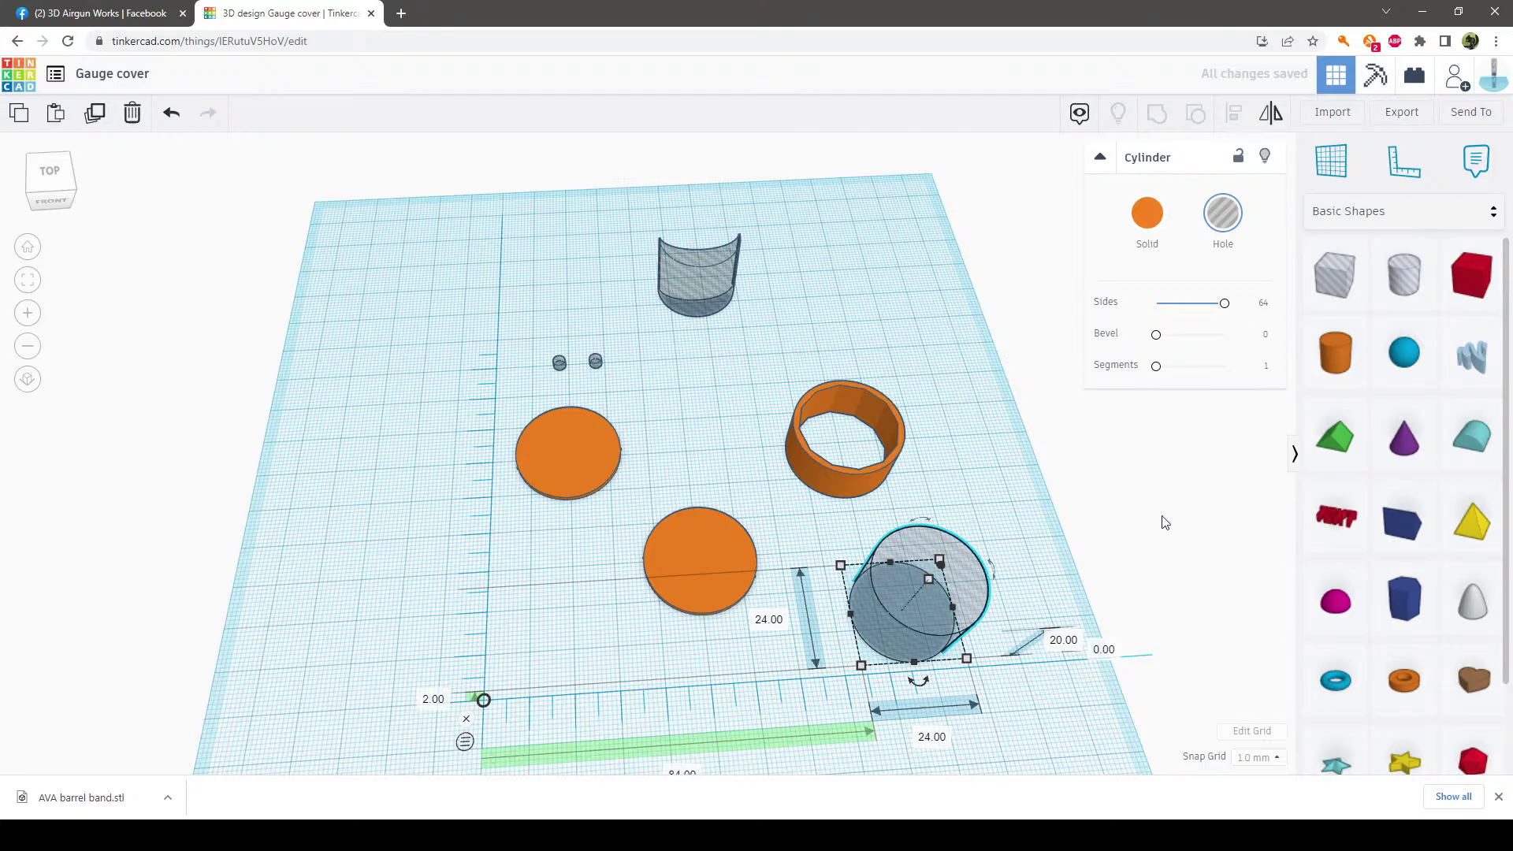
left_click(1071, 514)
left_click(915, 589)
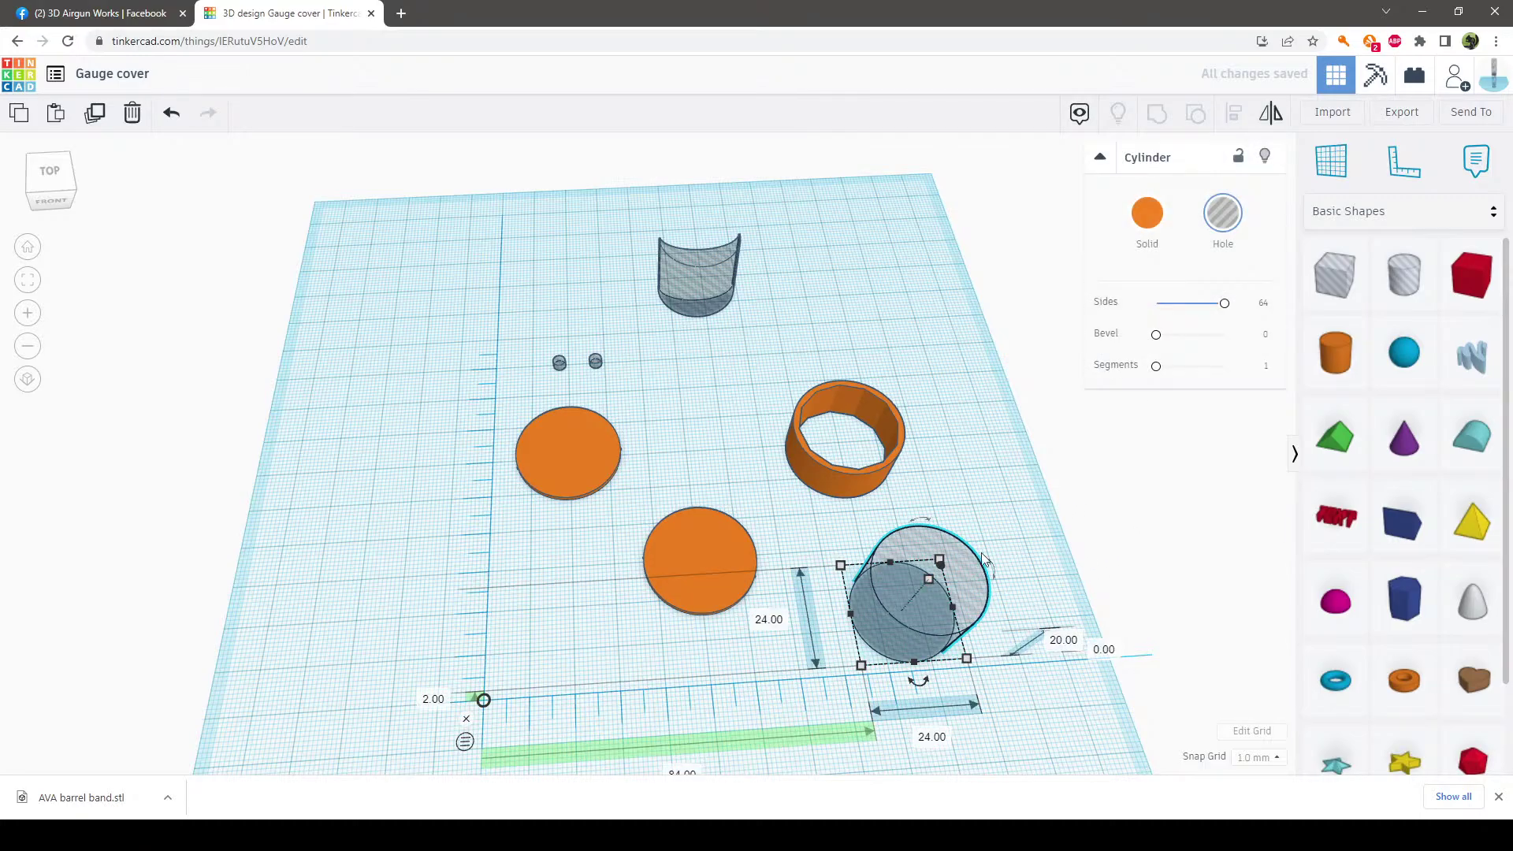
left_click(1147, 216)
left_click(1235, 538)
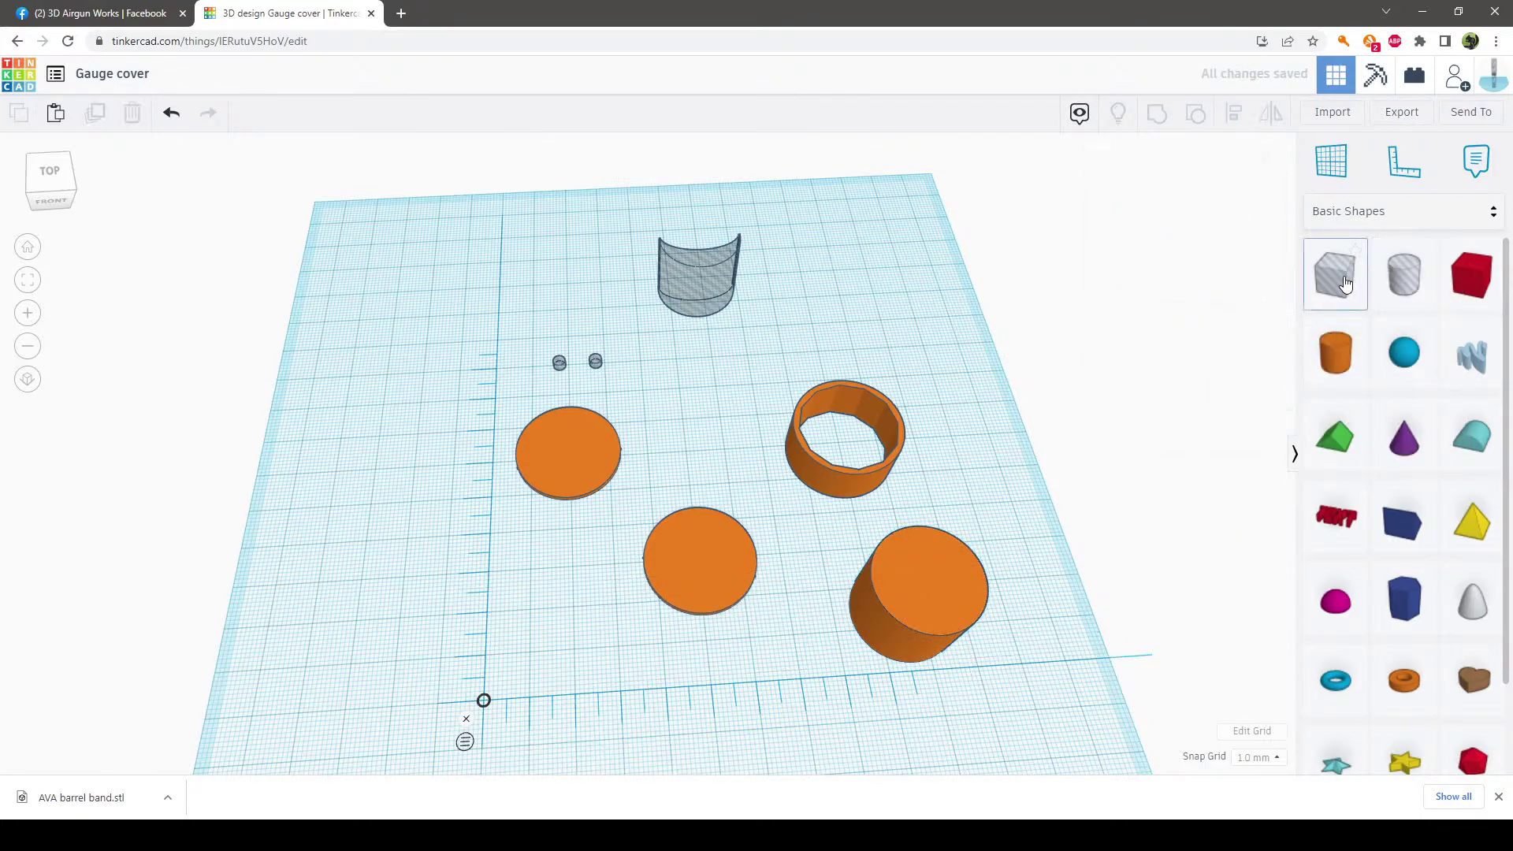
Add a box hole in front of the 24 mm cylinder and set the cylinder's height to 1 mm
left_click_drag(1335, 274, 839, 698)
left_click(939, 598)
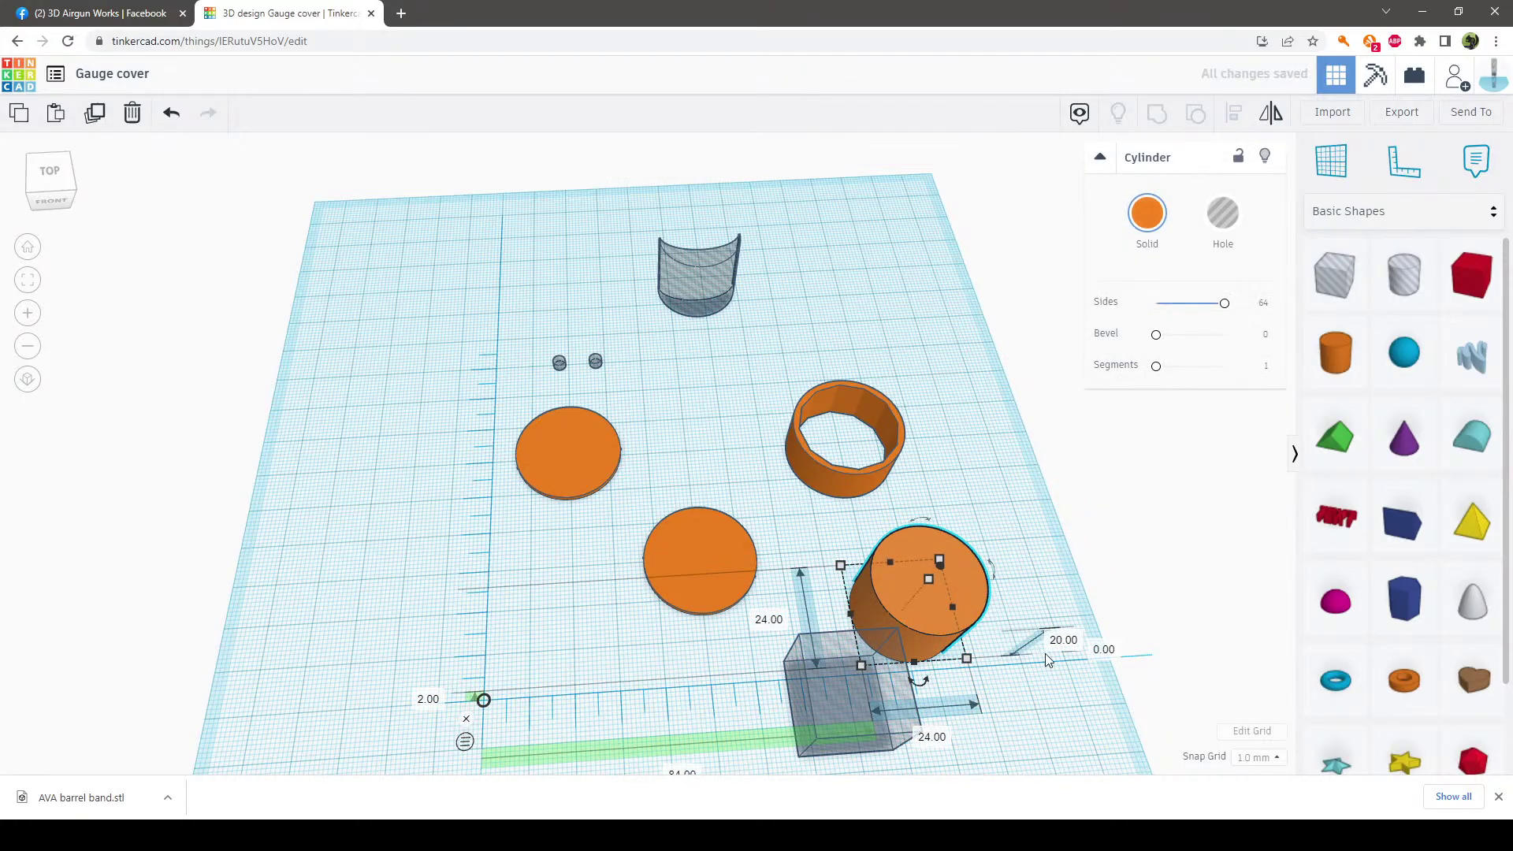
type("1")
key("Return")
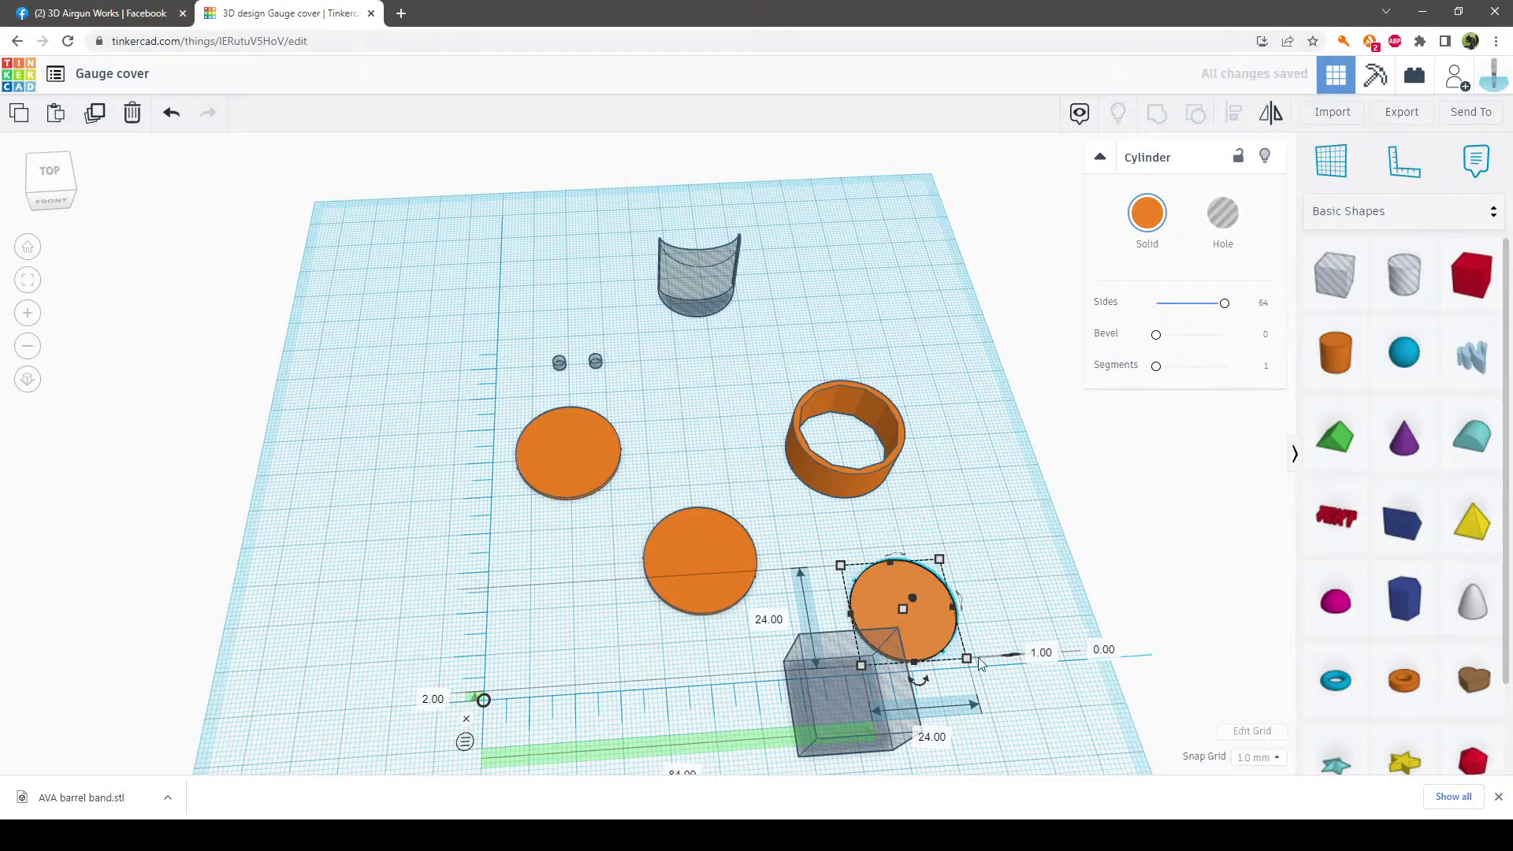
Cover the front half of the 24 mm disc with the box hole and group them to leave a half disc
left_click_drag(843, 707, 946, 655)
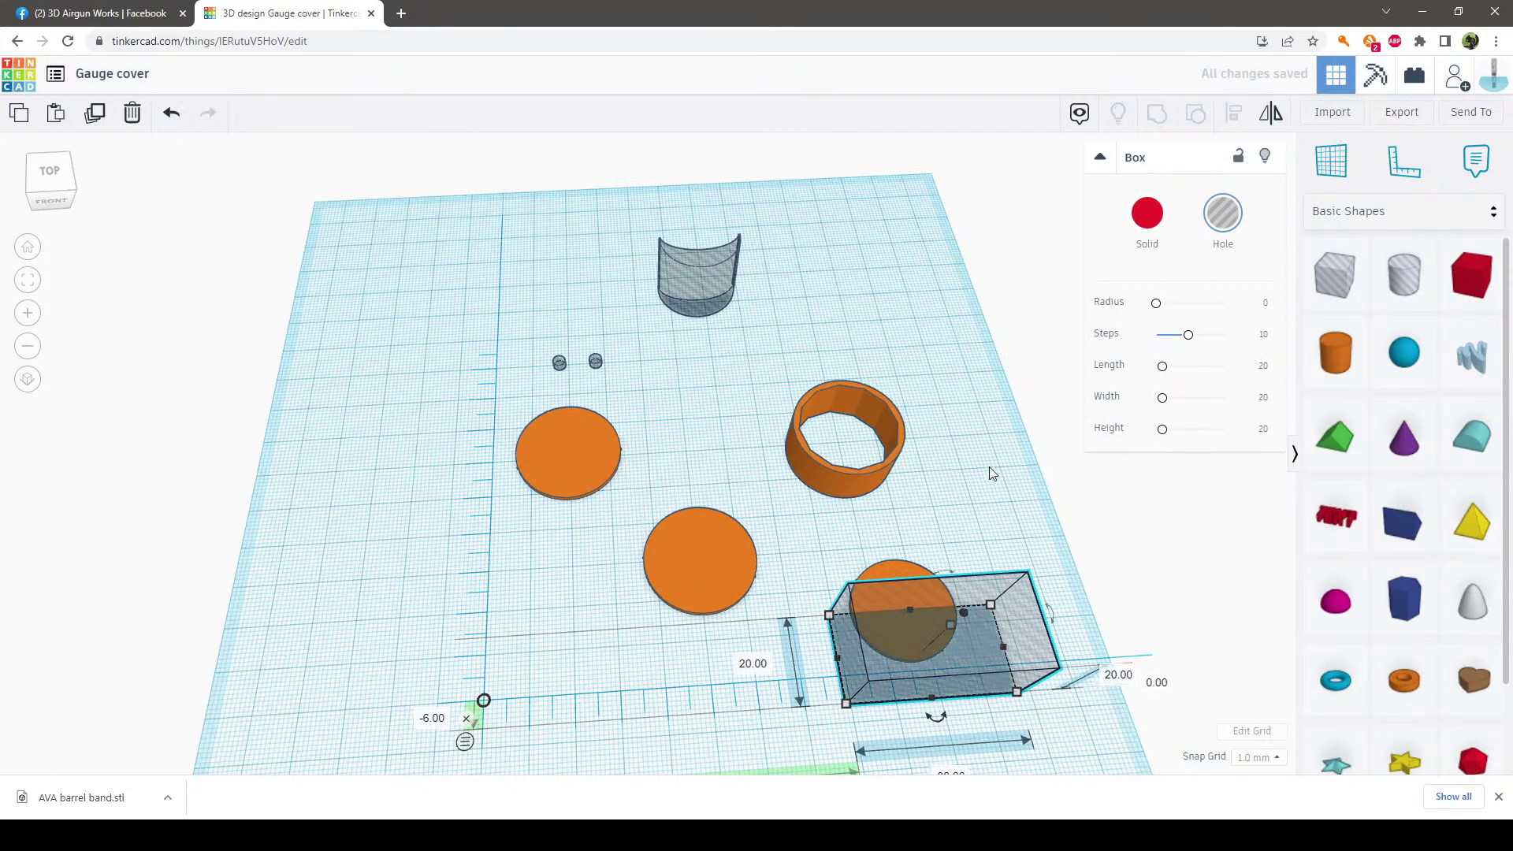
right_click_drag(989, 466, 960, 533)
left_click(873, 623)
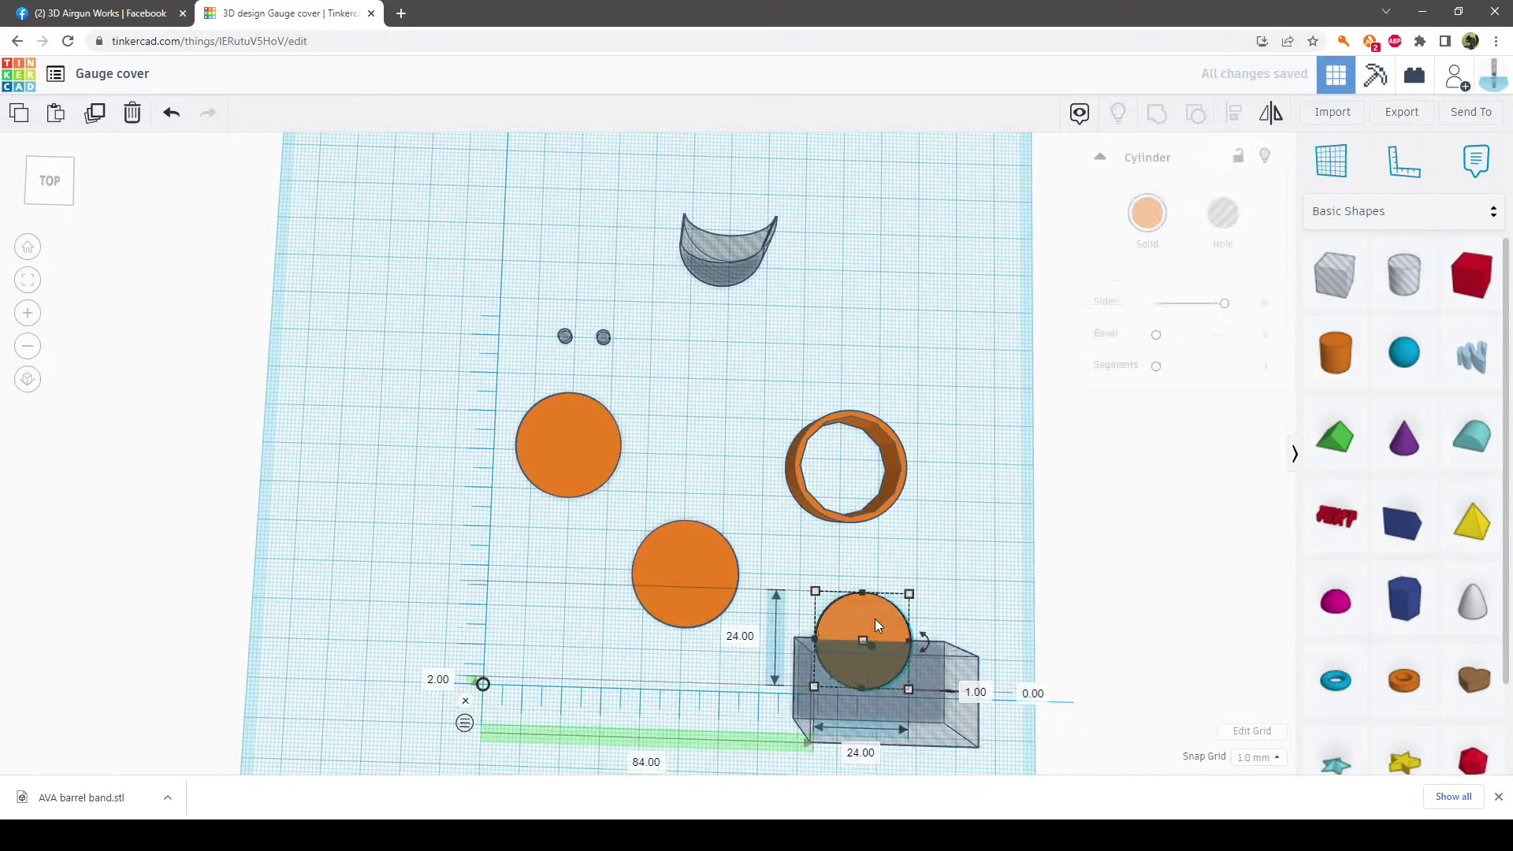
mouse_move(981, 590)
right_mouse_down()
mouse_move(992, 561)
mouse_move(987, 586)
right_mouse_up()
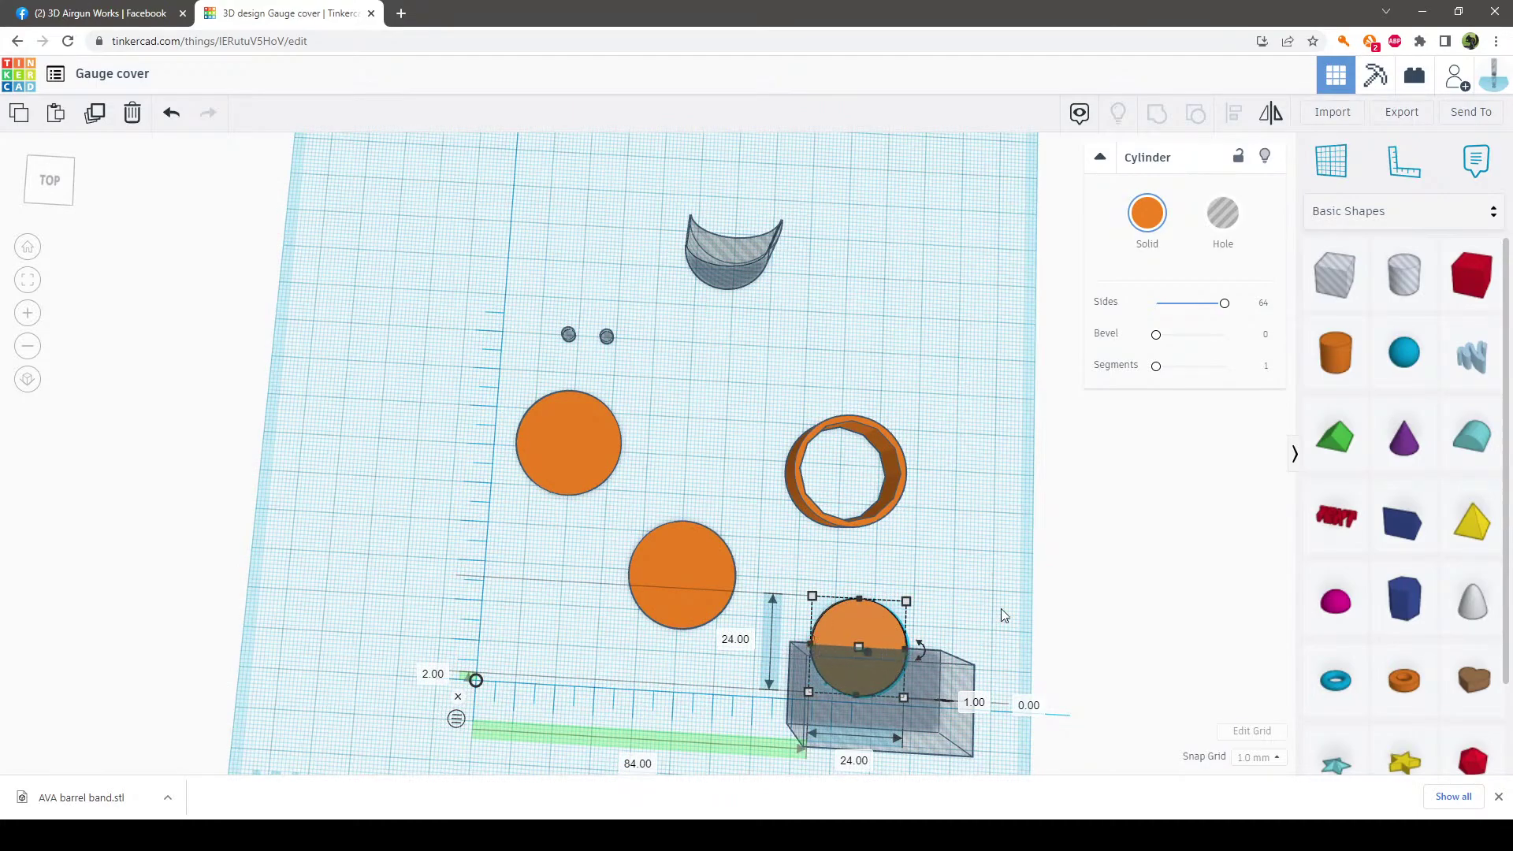
left_click(1001, 609)
right_click_drag(990, 583, 985, 583)
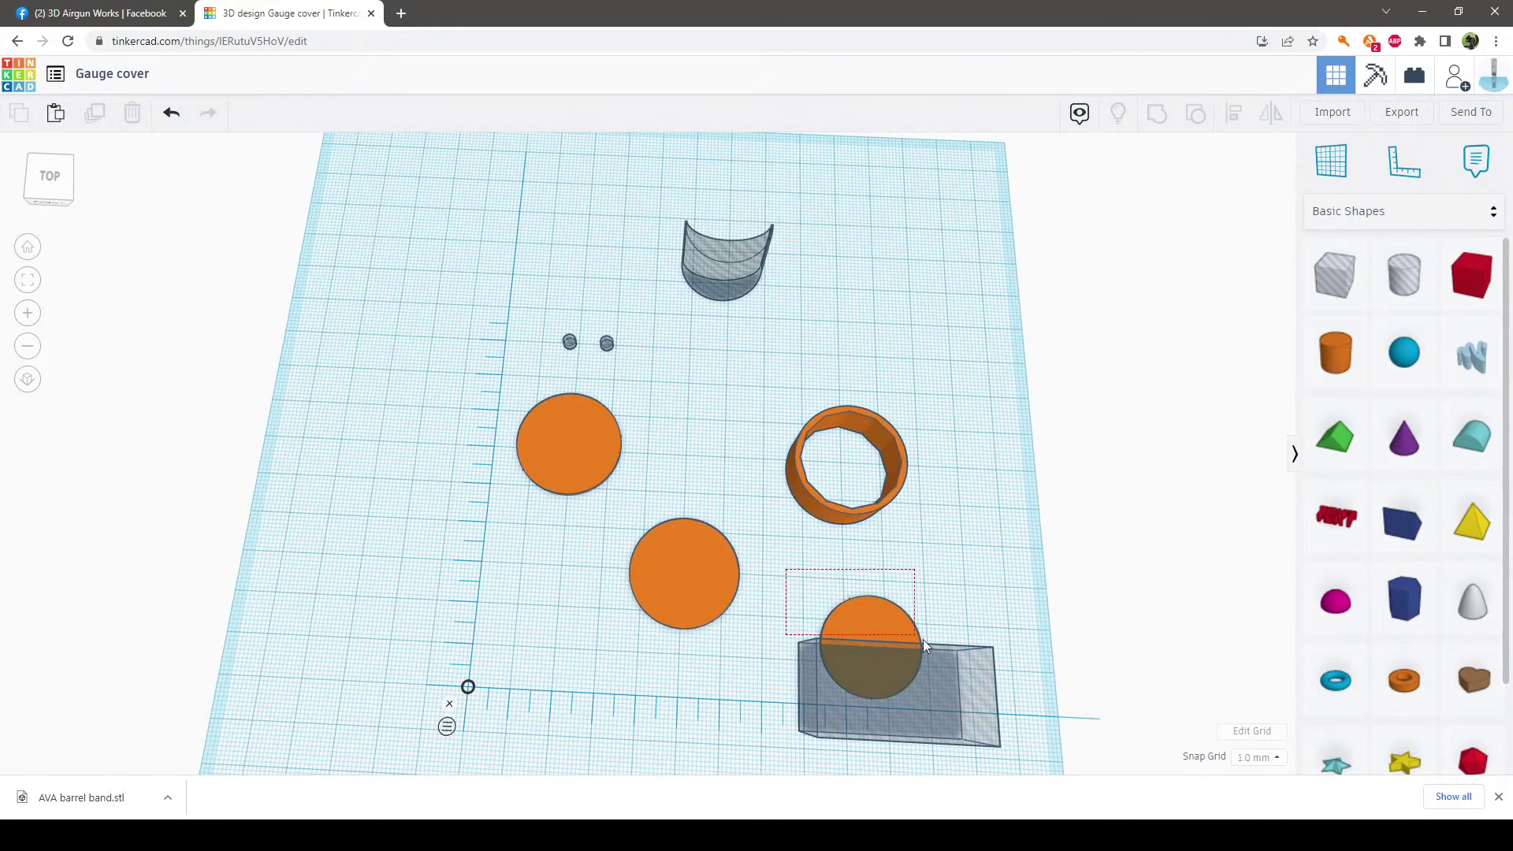
left_click_drag(965, 691, 967, 693)
left_click(1164, 115)
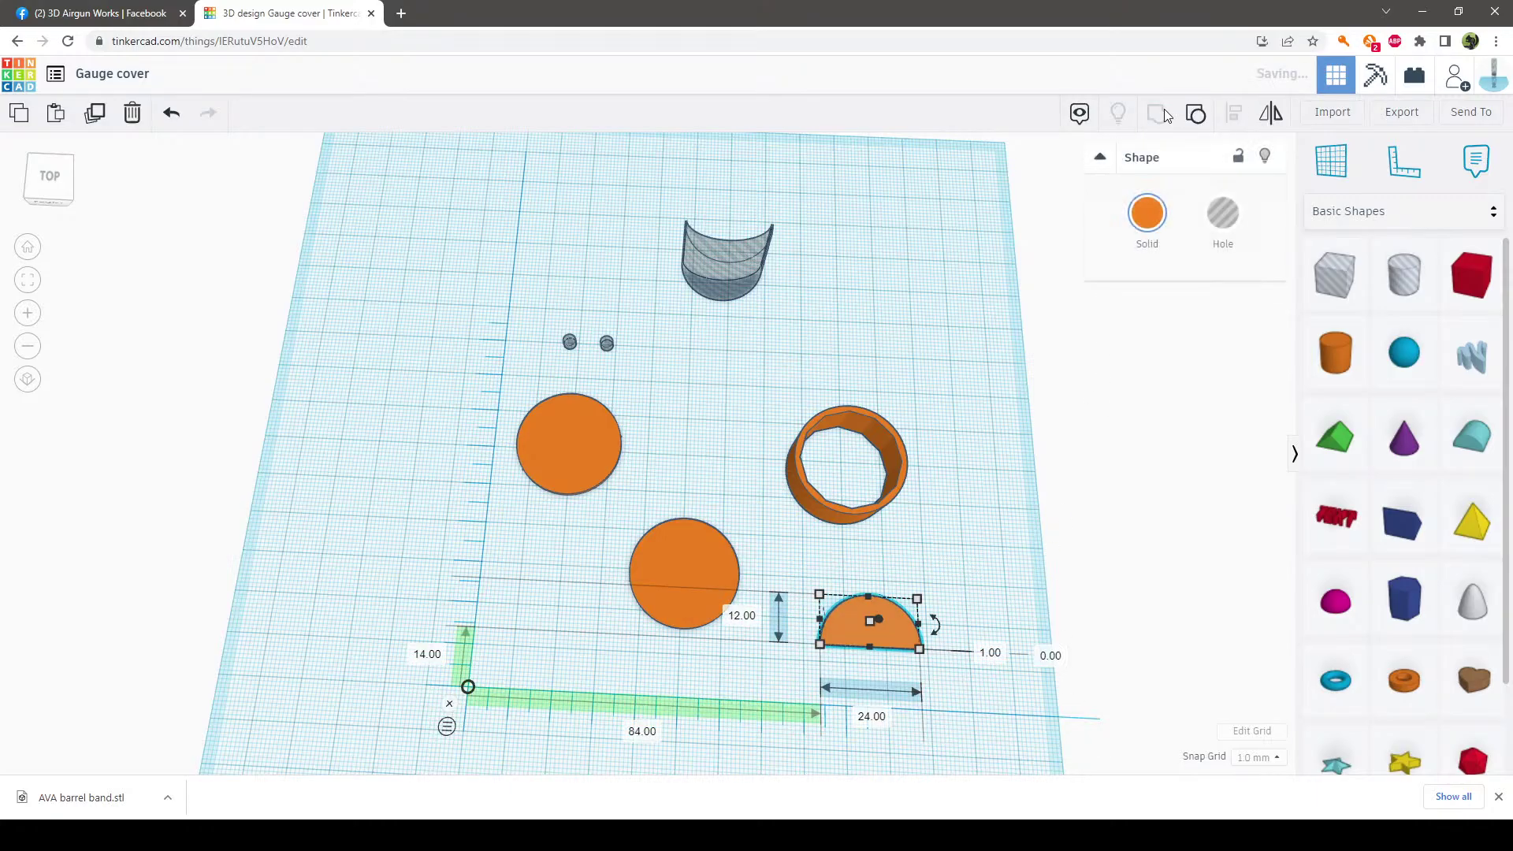
Turn the 24 mm half disc into a hole and move it onto the back half of the nearby 27 mm disc
left_click(970, 579)
left_click(872, 628)
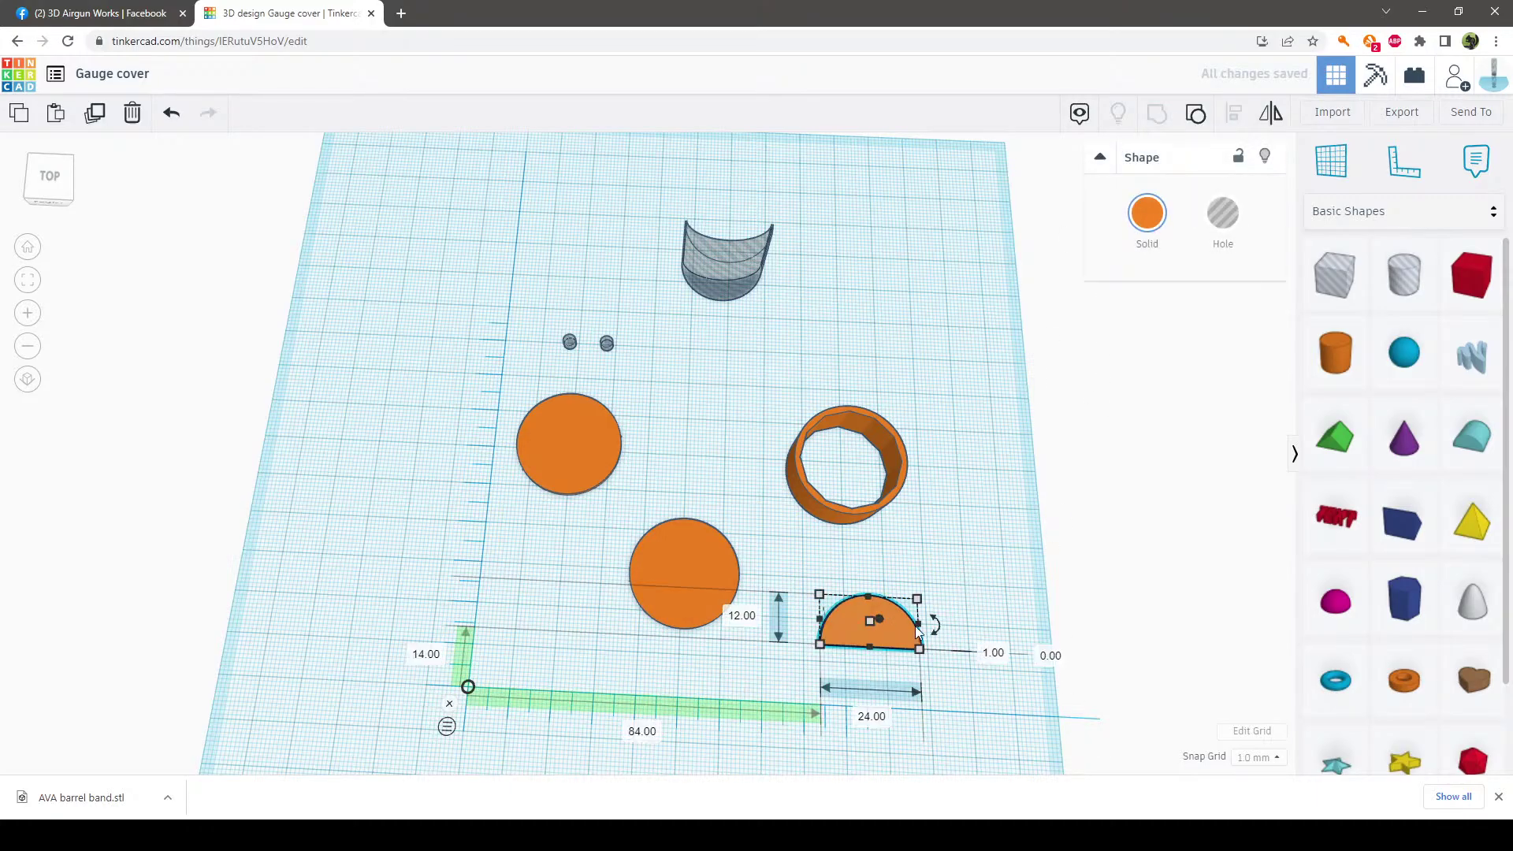
left_click(1220, 221)
left_click(995, 569)
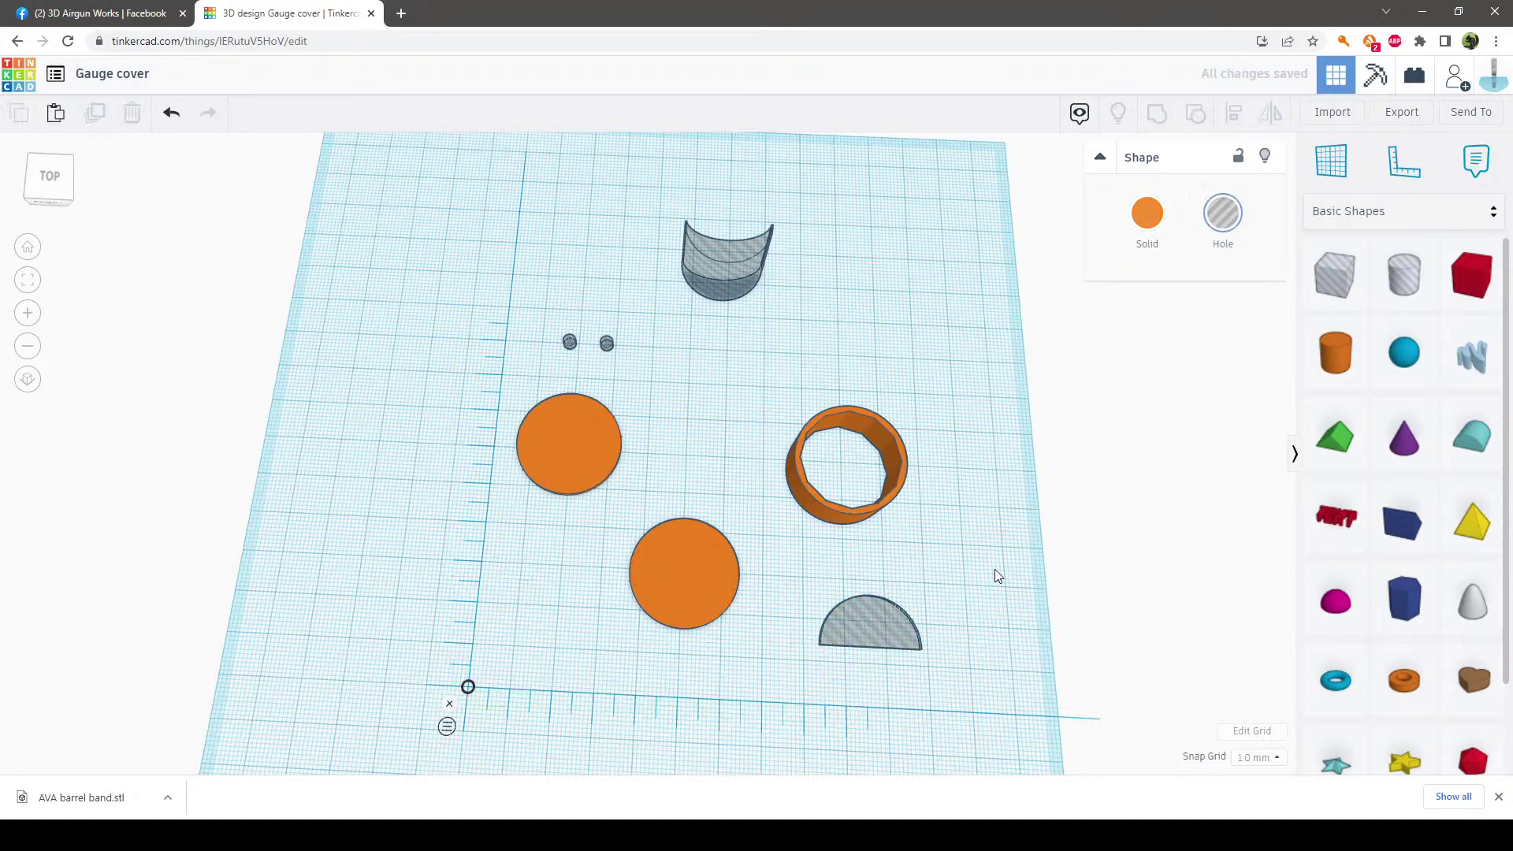
mouse_move(994, 569)
right_mouse_down()
mouse_move(981, 551)
mouse_move(1014, 528)
mouse_move(1006, 551)
right_mouse_up()
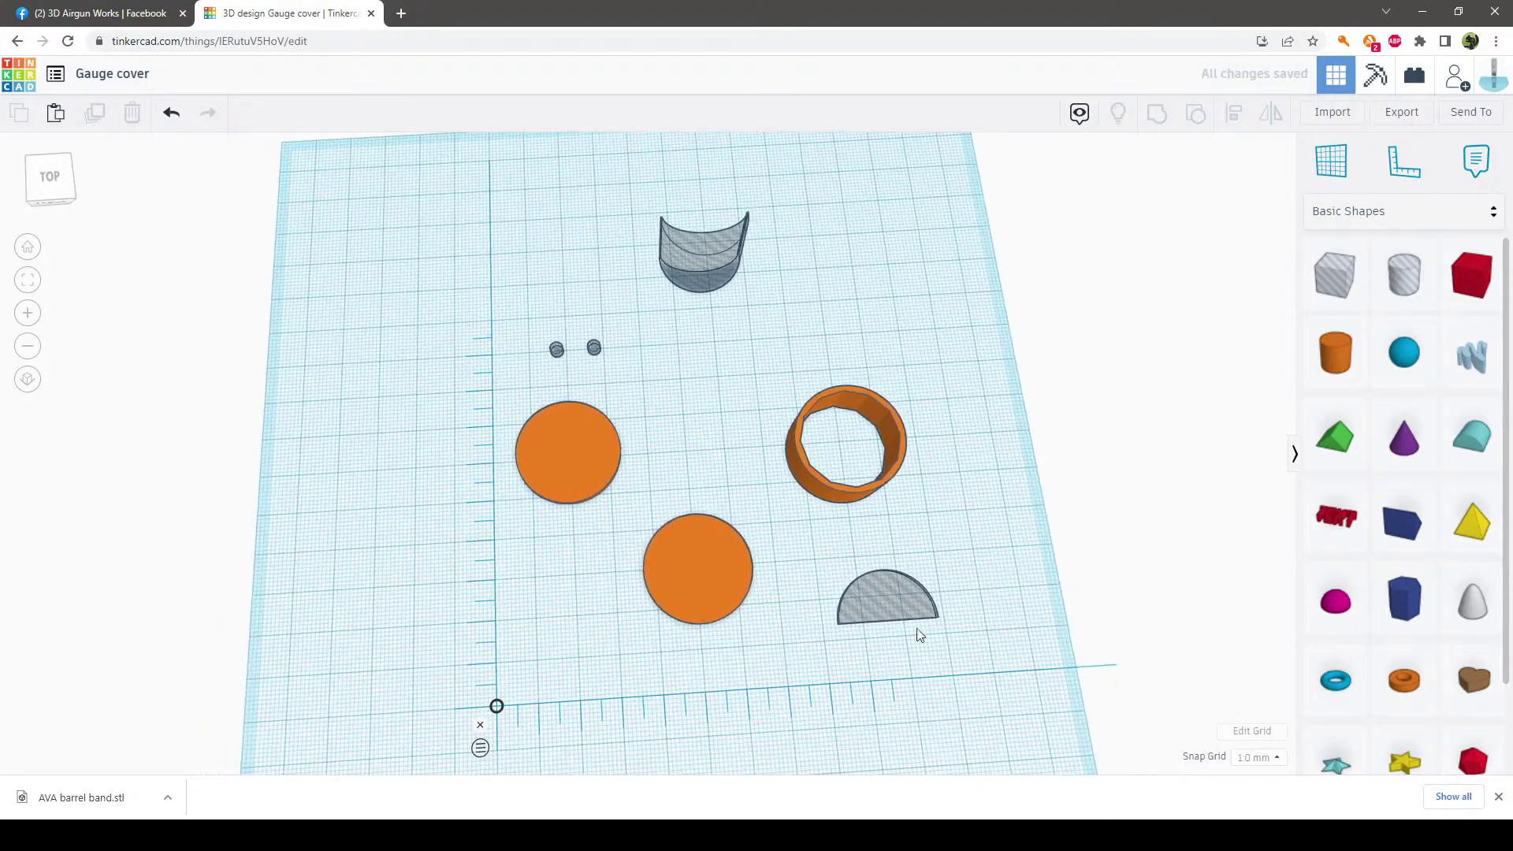
left_click_drag(900, 602, 711, 551)
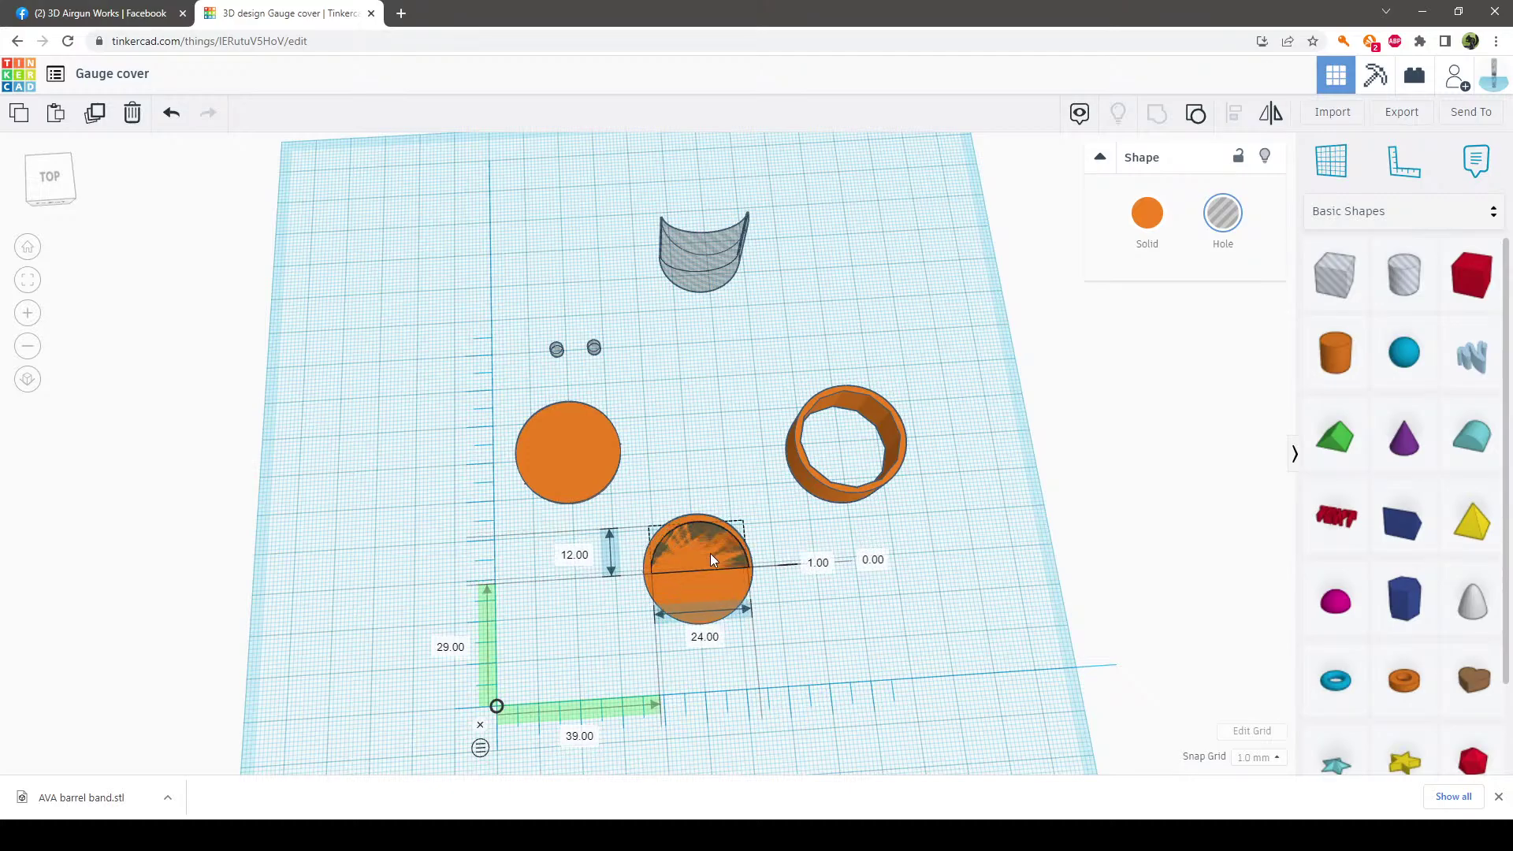
Center the half disc hole across the width of the 27 mm disc and group them to cut the opening
right_click_drag(789, 615, 836, 639)
left_click_drag(796, 636, 610, 511)
left_click(1235, 118)
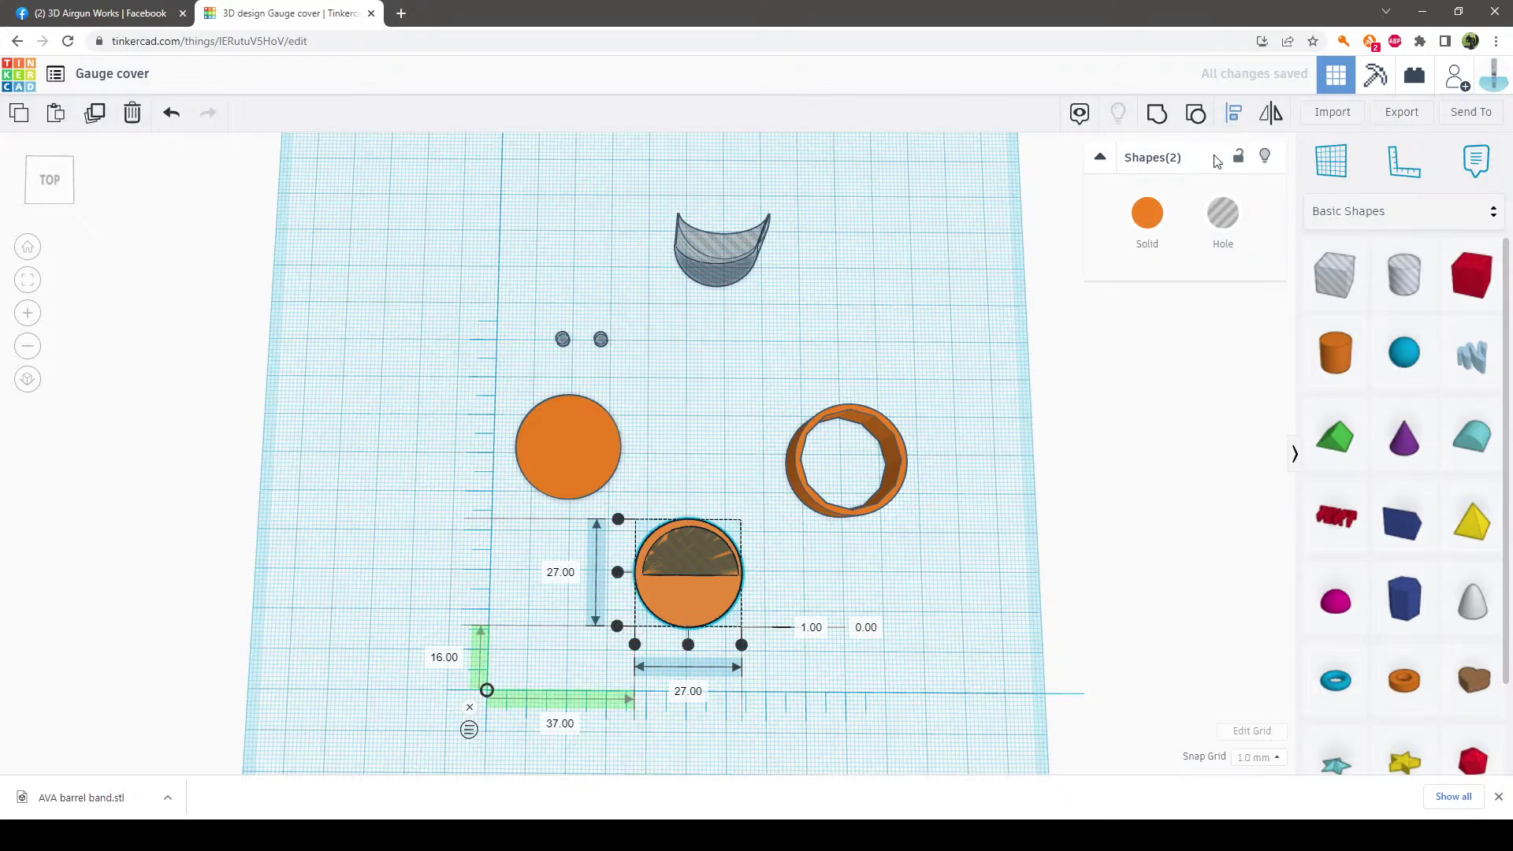
left_click(689, 645)
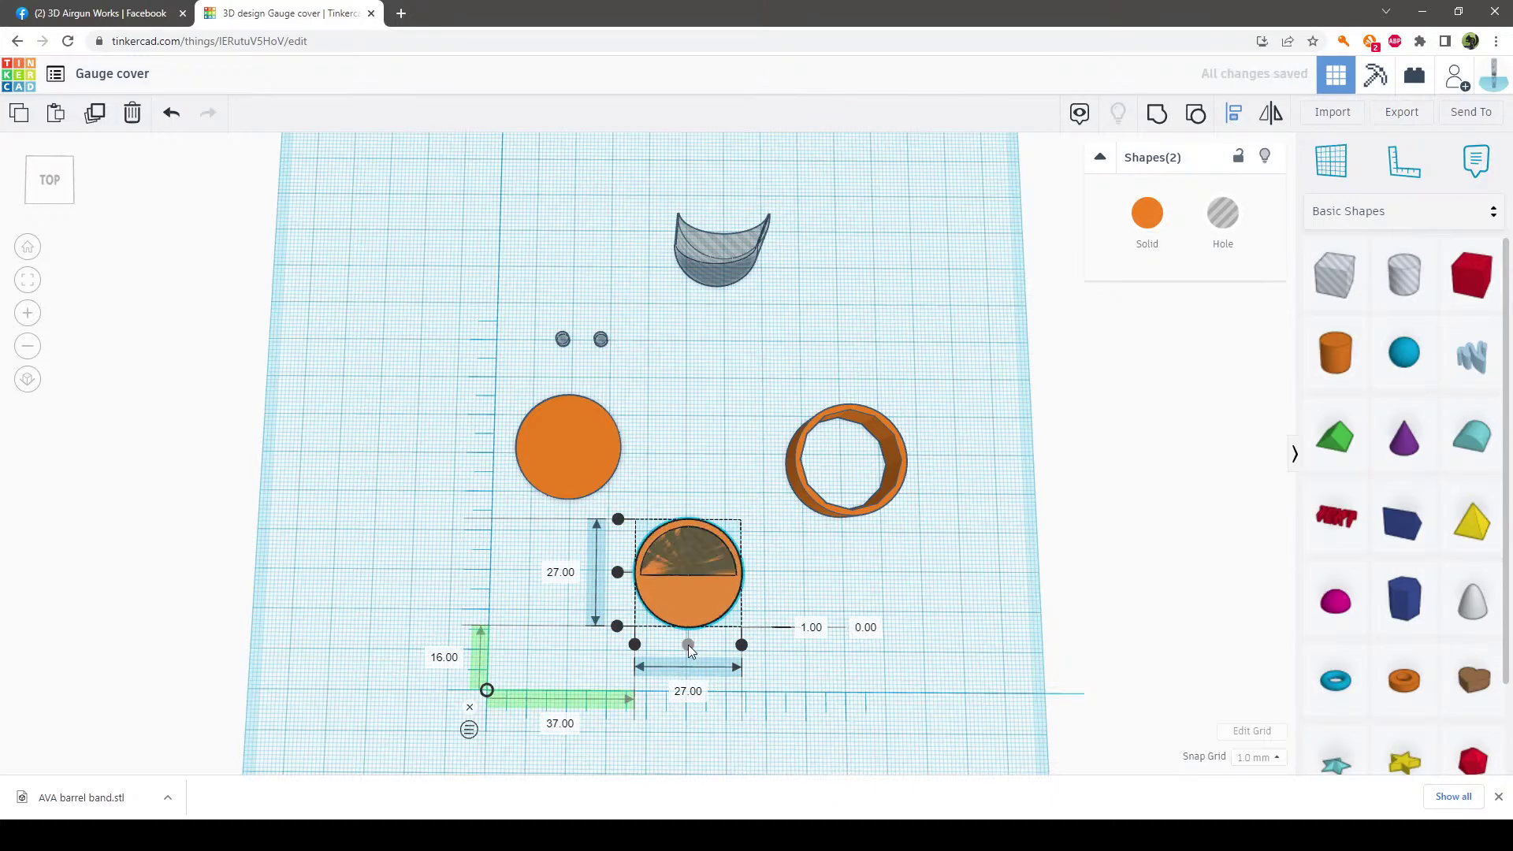
left_click(843, 681)
left_click_drag(765, 650, 639, 551)
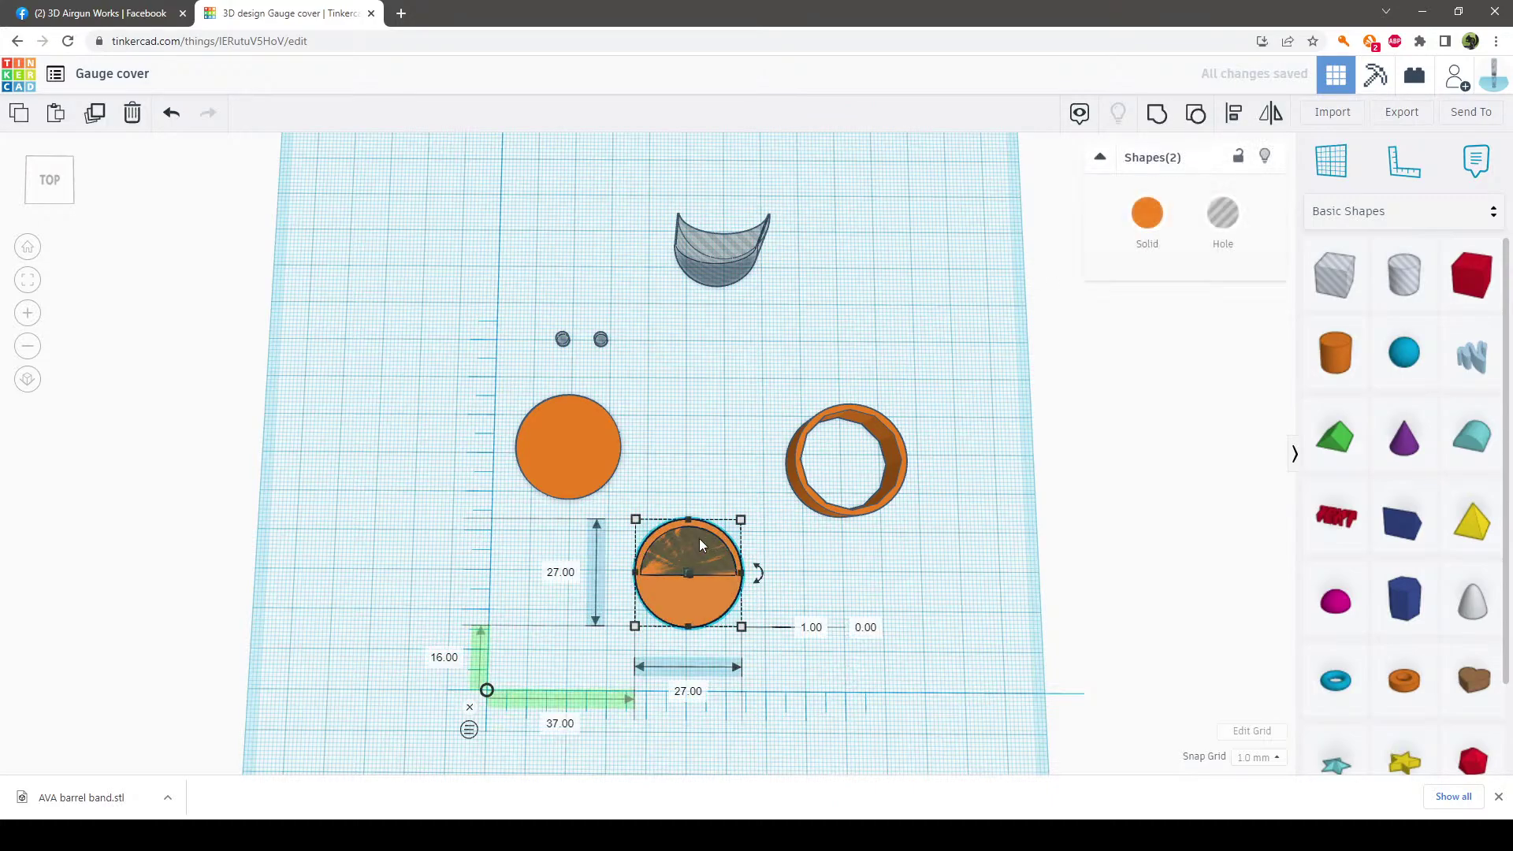
left_click(1158, 115)
left_click(951, 578)
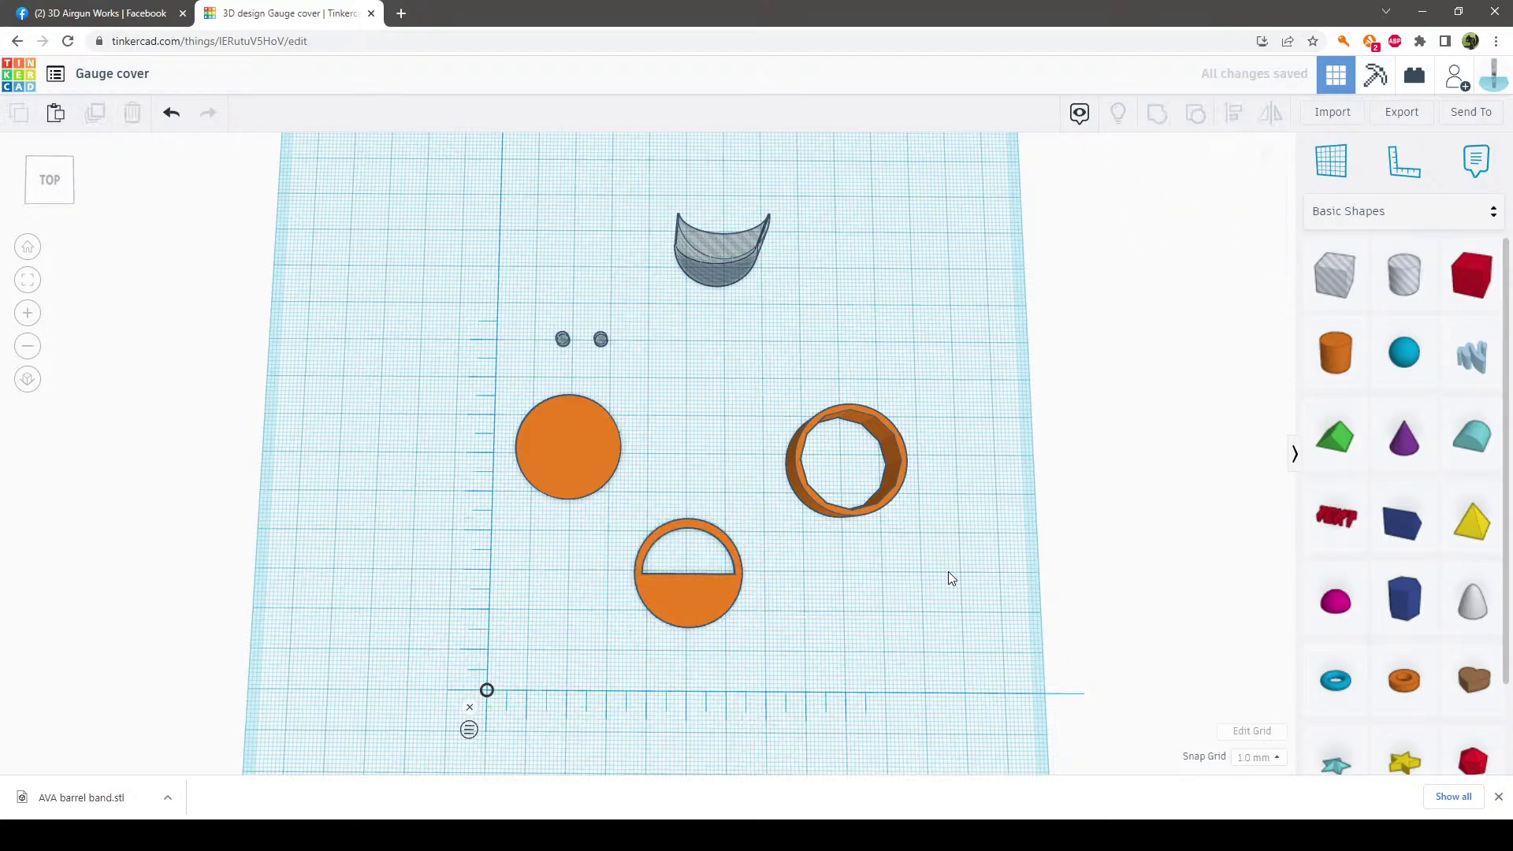
Add a solid cylinder beside the cut disc and set its width and length to 4 mm
left_click_drag(1335, 352, 871, 615)
left_click(878, 721)
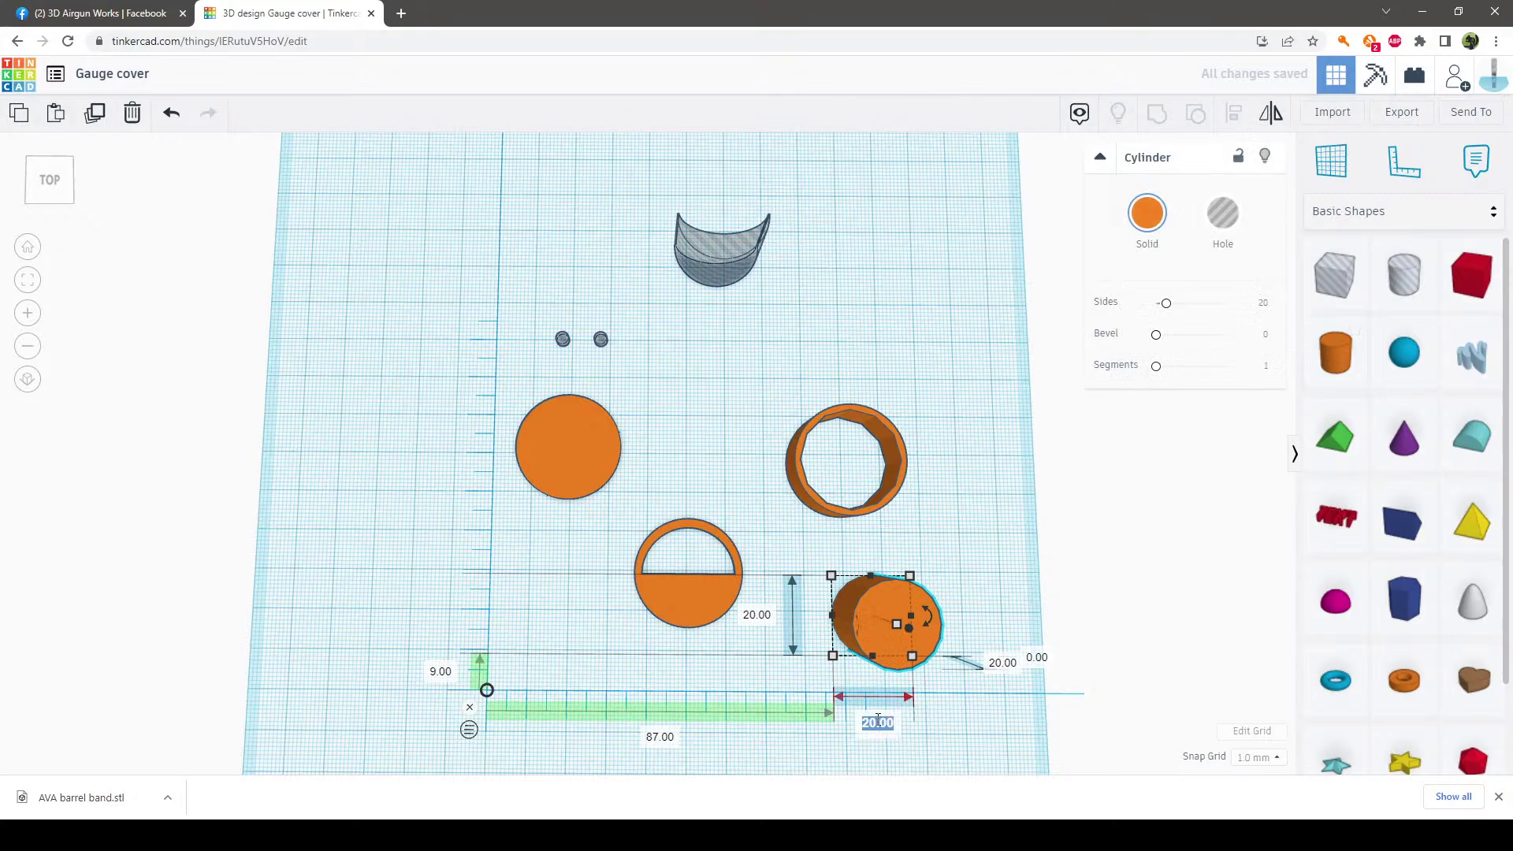
type("4")
key("Return")
left_click(754, 618)
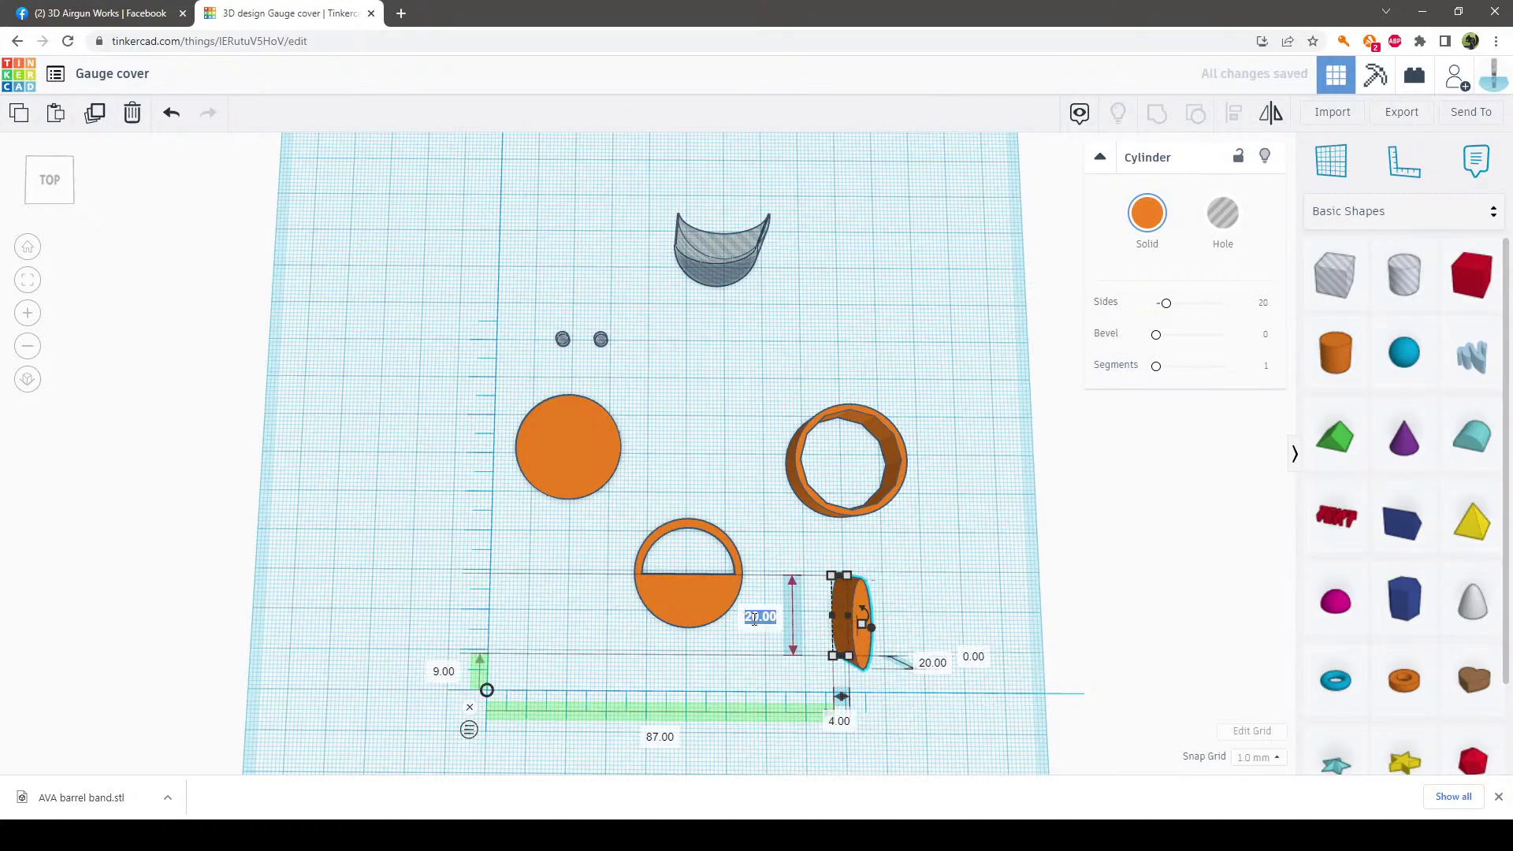
type("4")
key("Return")
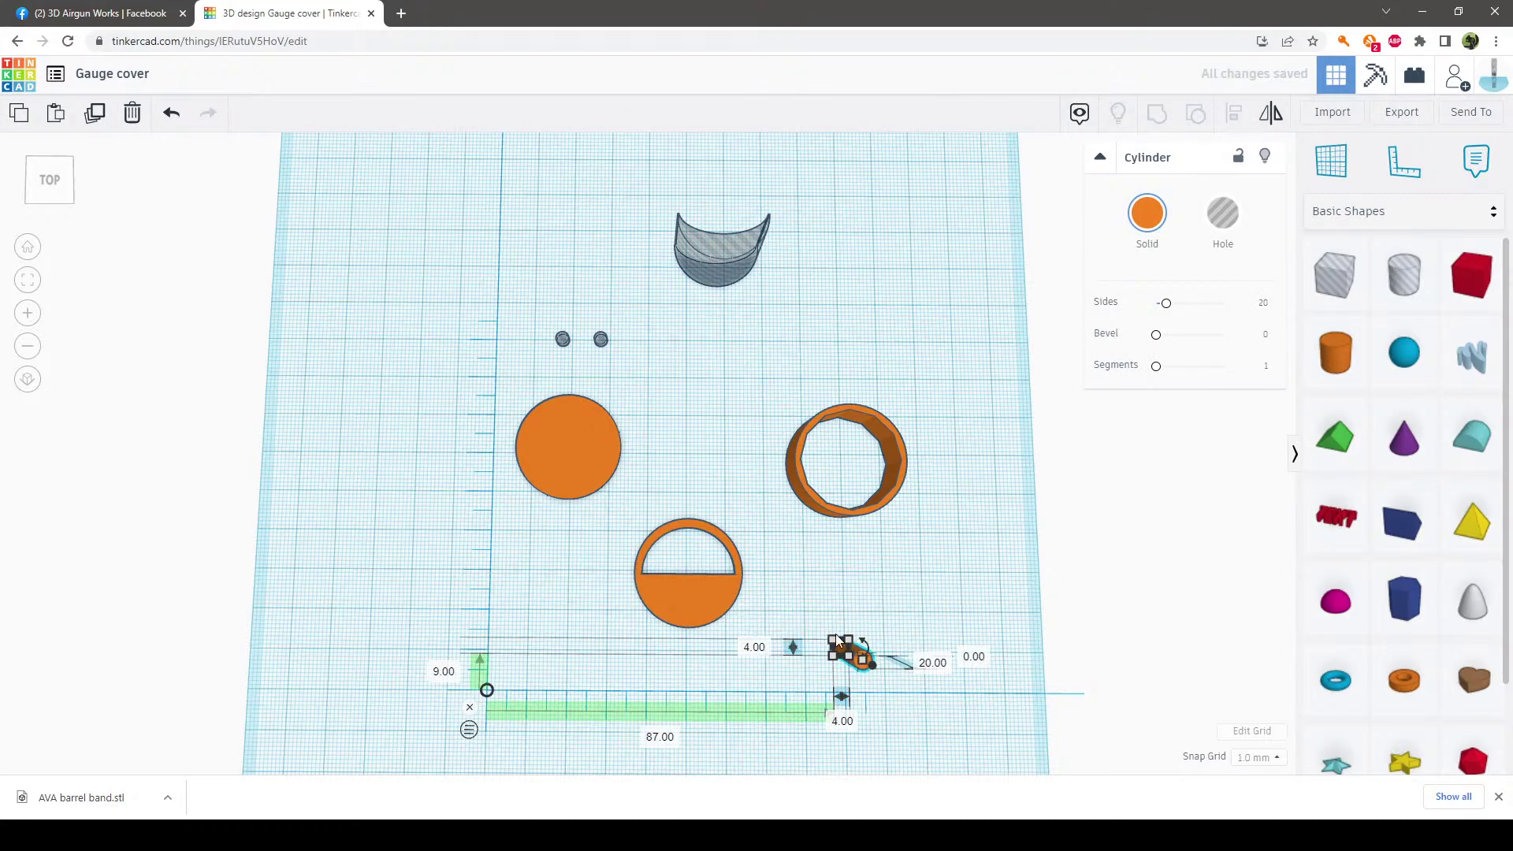
Set the 4 mm cylinder's height to 1 mm and raise its number of sides to the maximum
left_click(933, 663)
type("1")
key("Return")
left_click(884, 640)
left_click(841, 649)
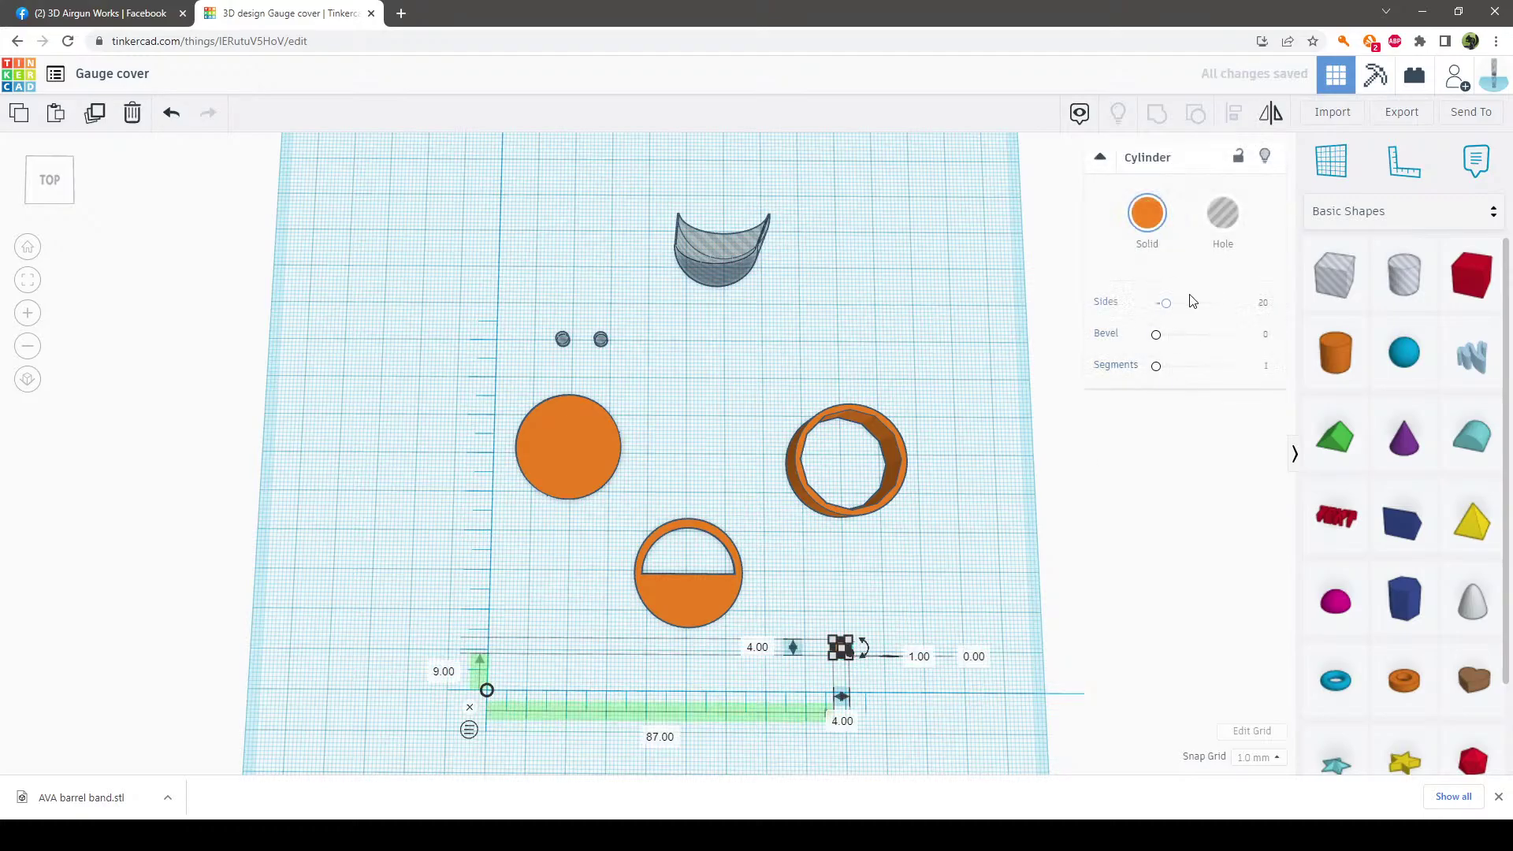
left_click_drag(1171, 311, 1226, 306)
left_click(896, 631)
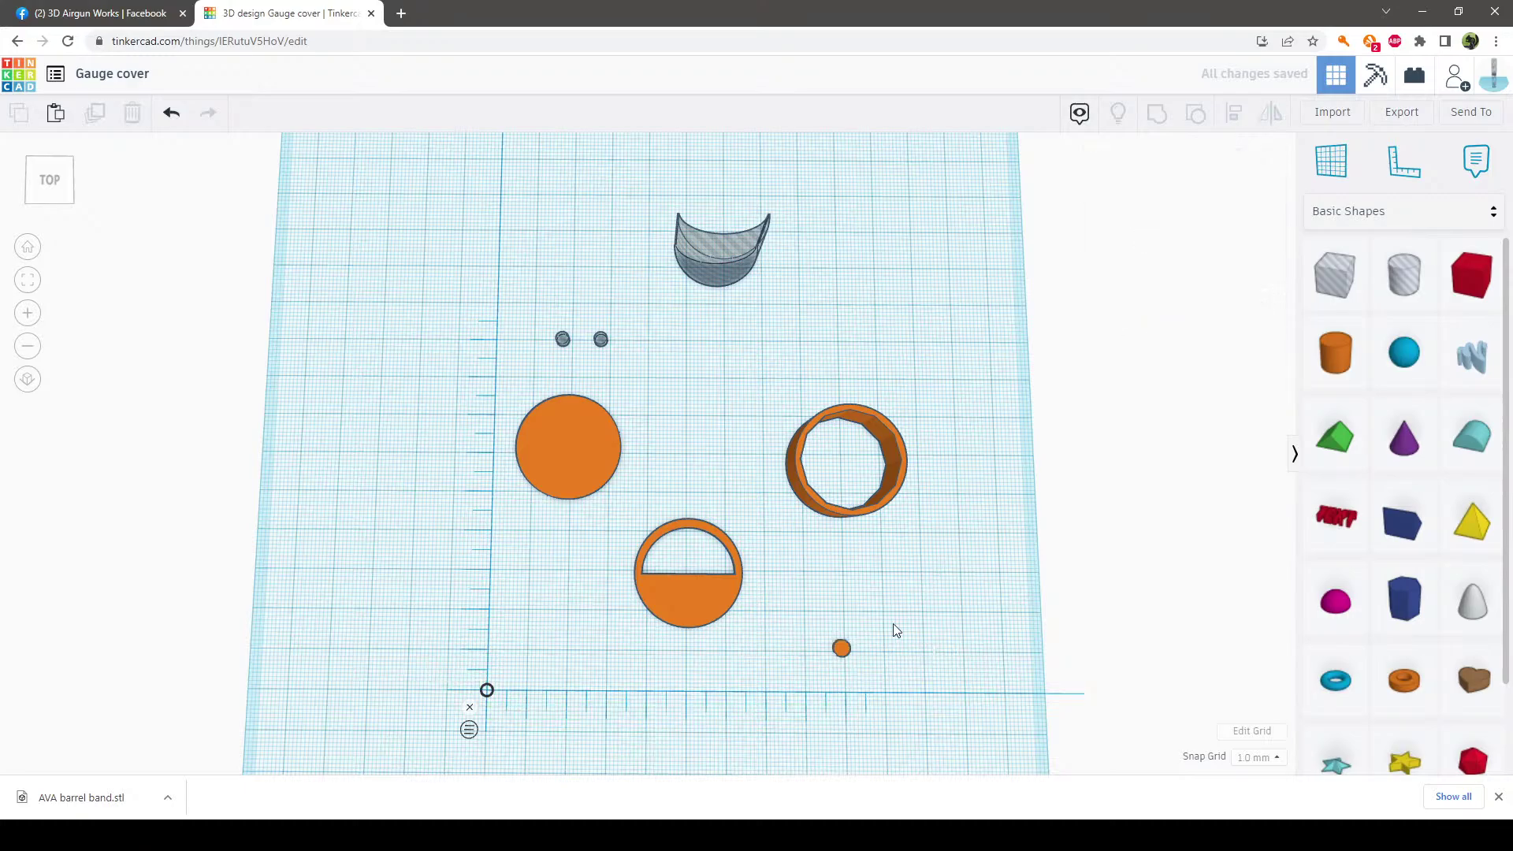
Center the 4 mm disc on the disc with the half-round opening and group the two
left_click_drag(843, 650, 640, 554)
left_click(740, 635)
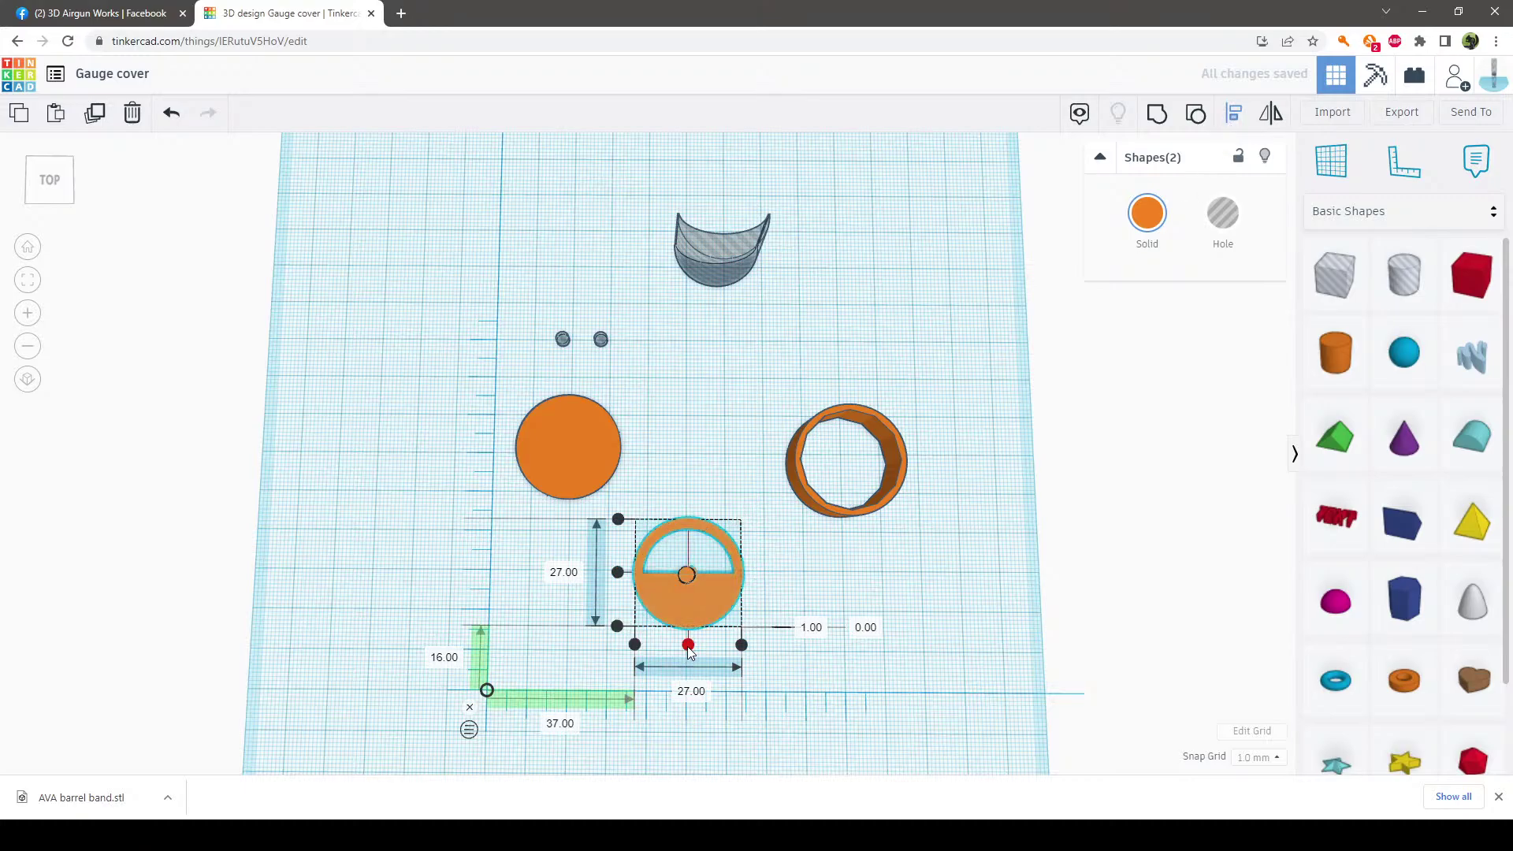
left_click(804, 690)
left_click_drag(763, 662, 624, 551)
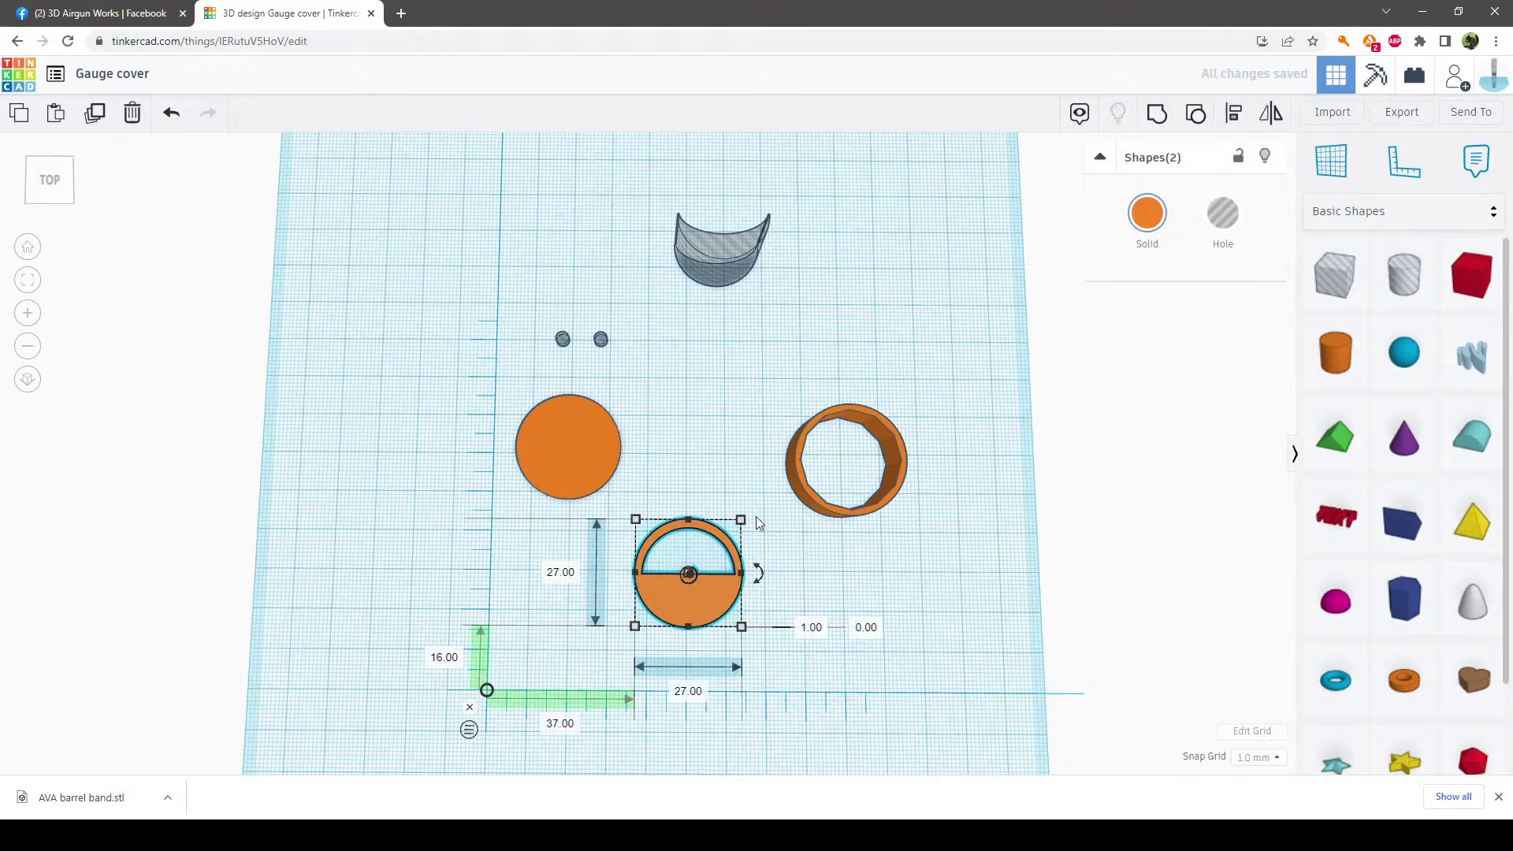
left_click(1157, 112)
left_click(786, 565)
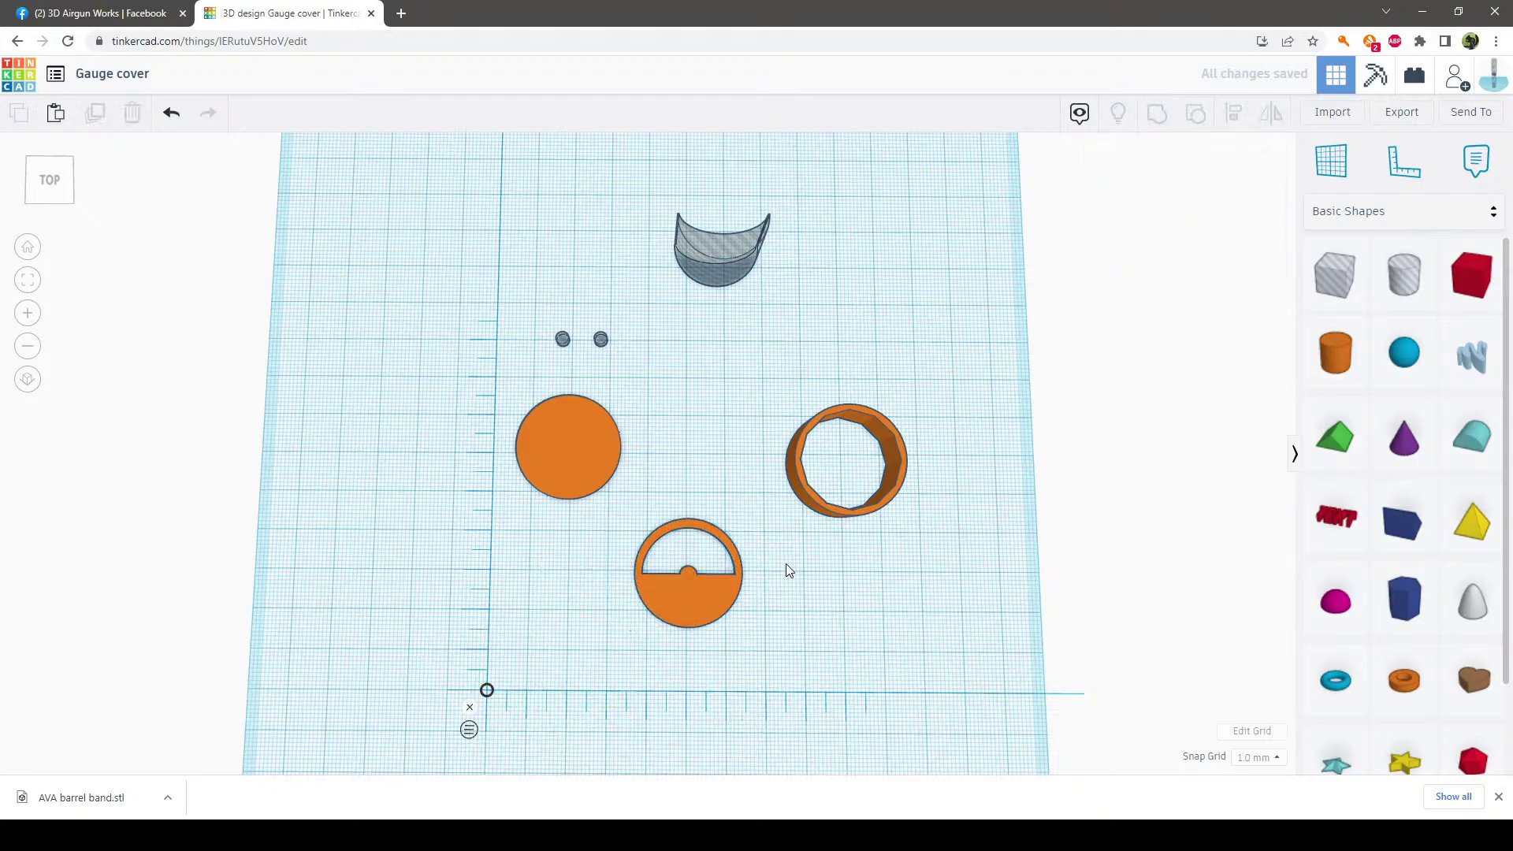
Move the cut disc into the ring, align both on their centers across the width and group them
left_click_drag(697, 593, 852, 484)
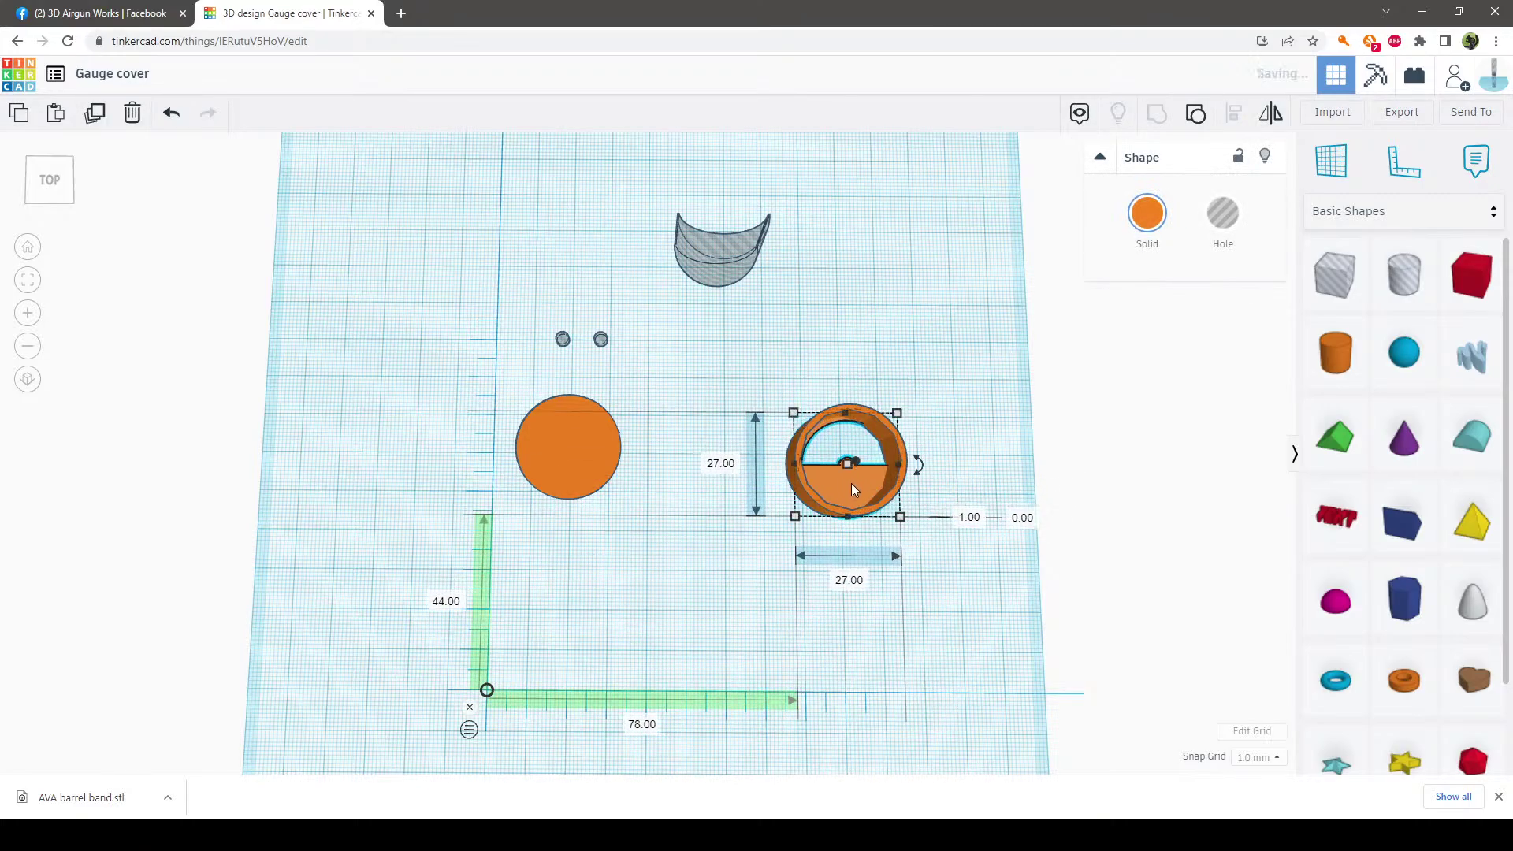
left_click_drag(928, 566, 764, 400)
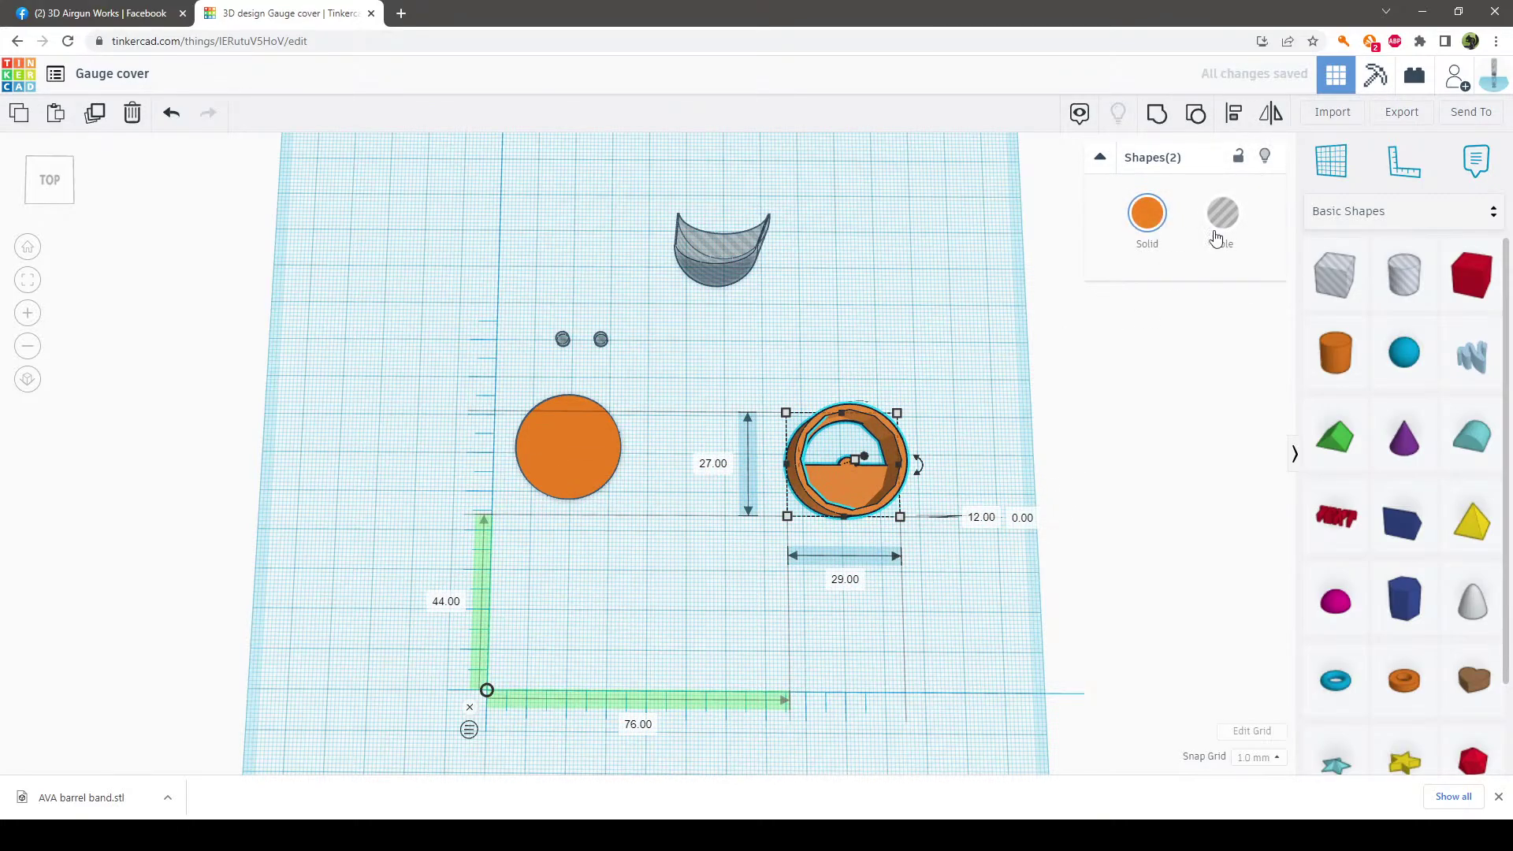
left_click(1232, 115)
left_click(844, 537)
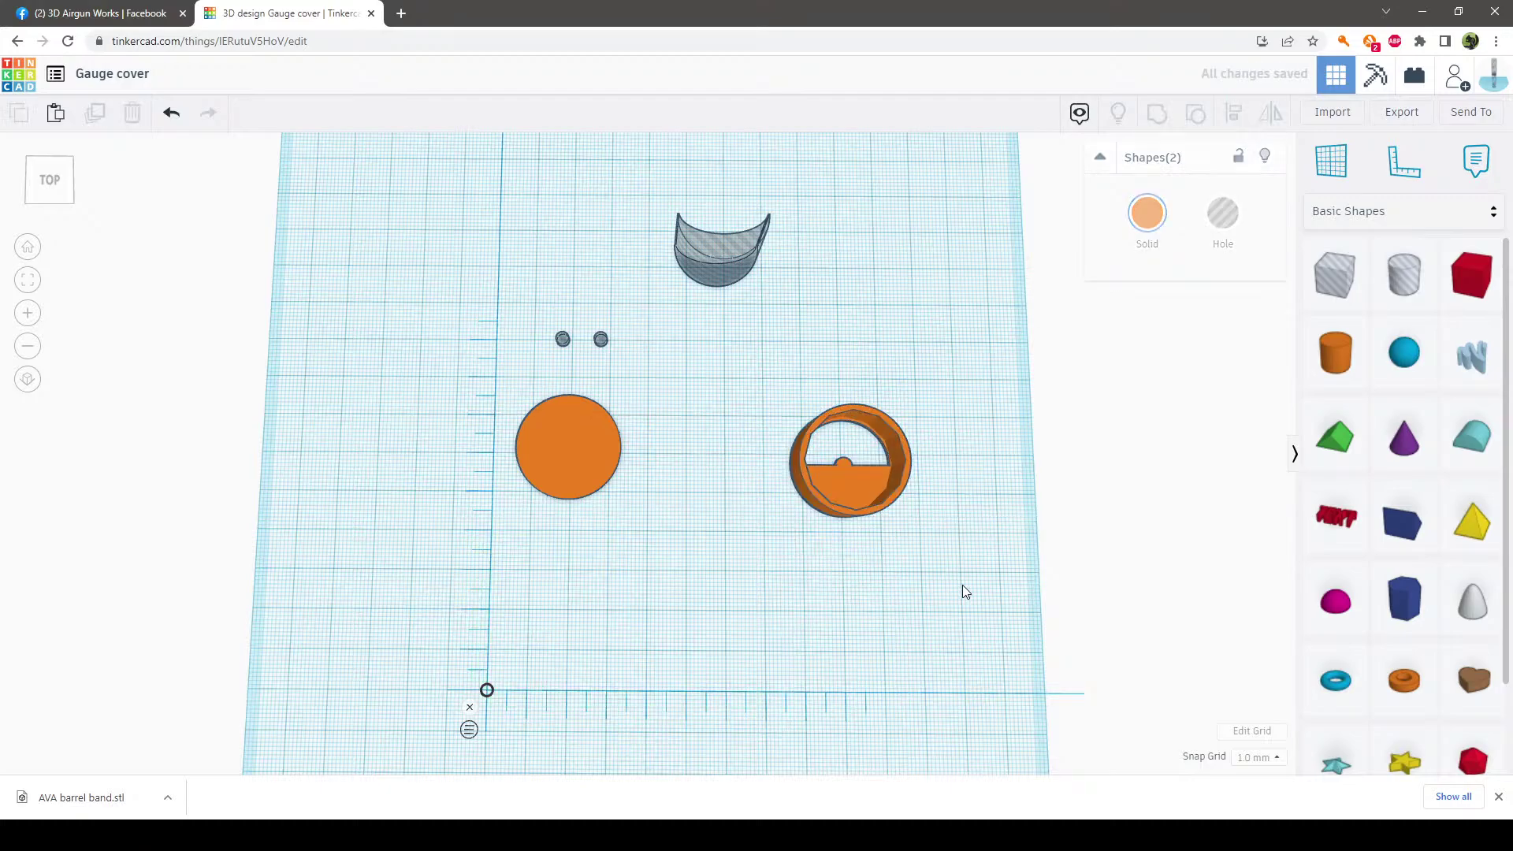
left_click_drag(962, 585, 755, 380)
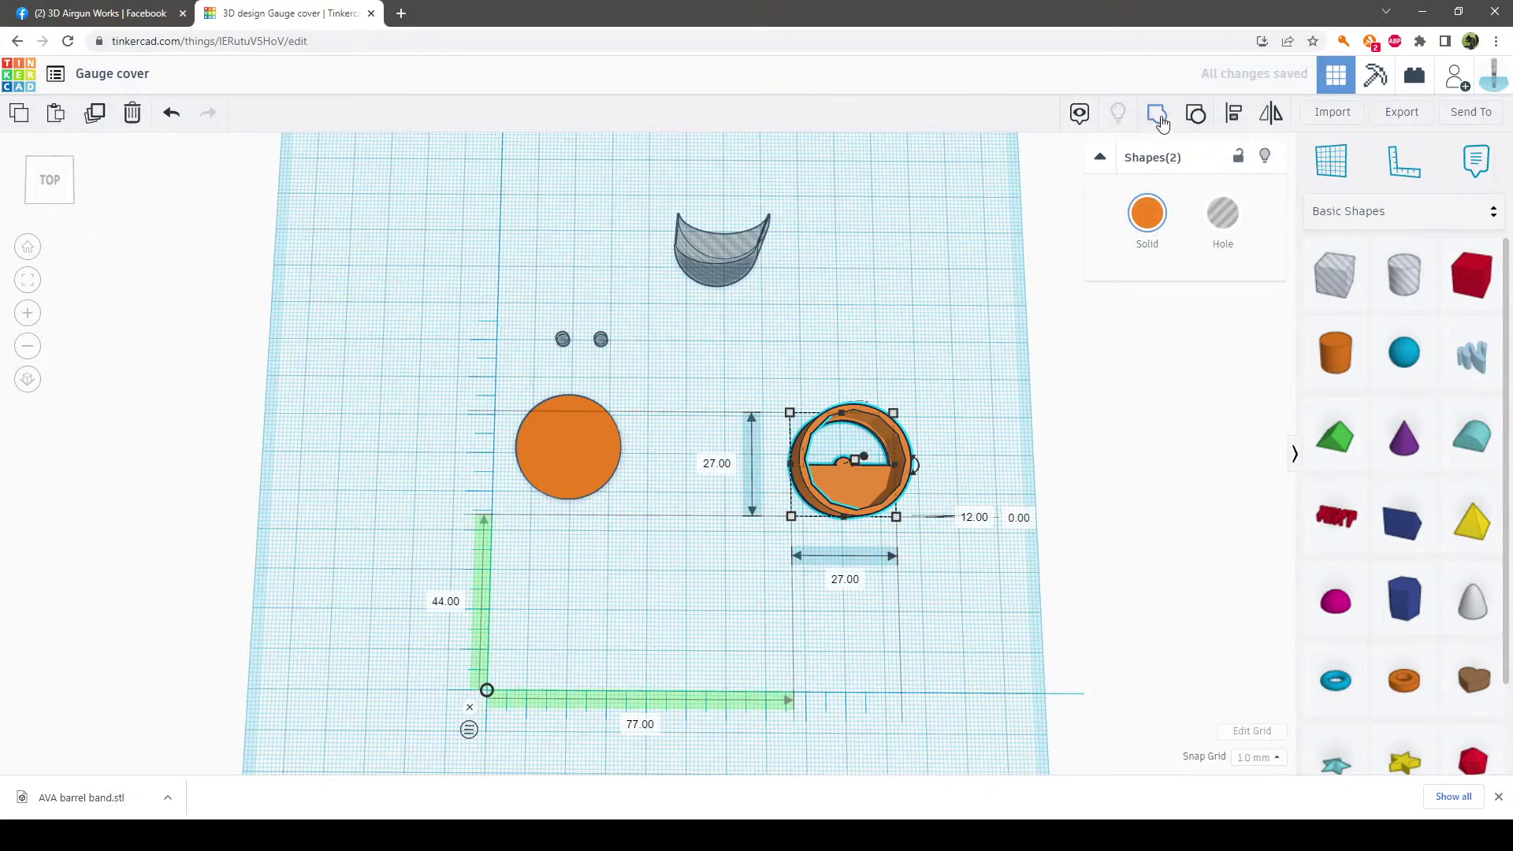
left_click(970, 327)
Rotate the grouped ring and cut disc upside down so the disc faces up
right_click_drag(970, 327, 804, 503)
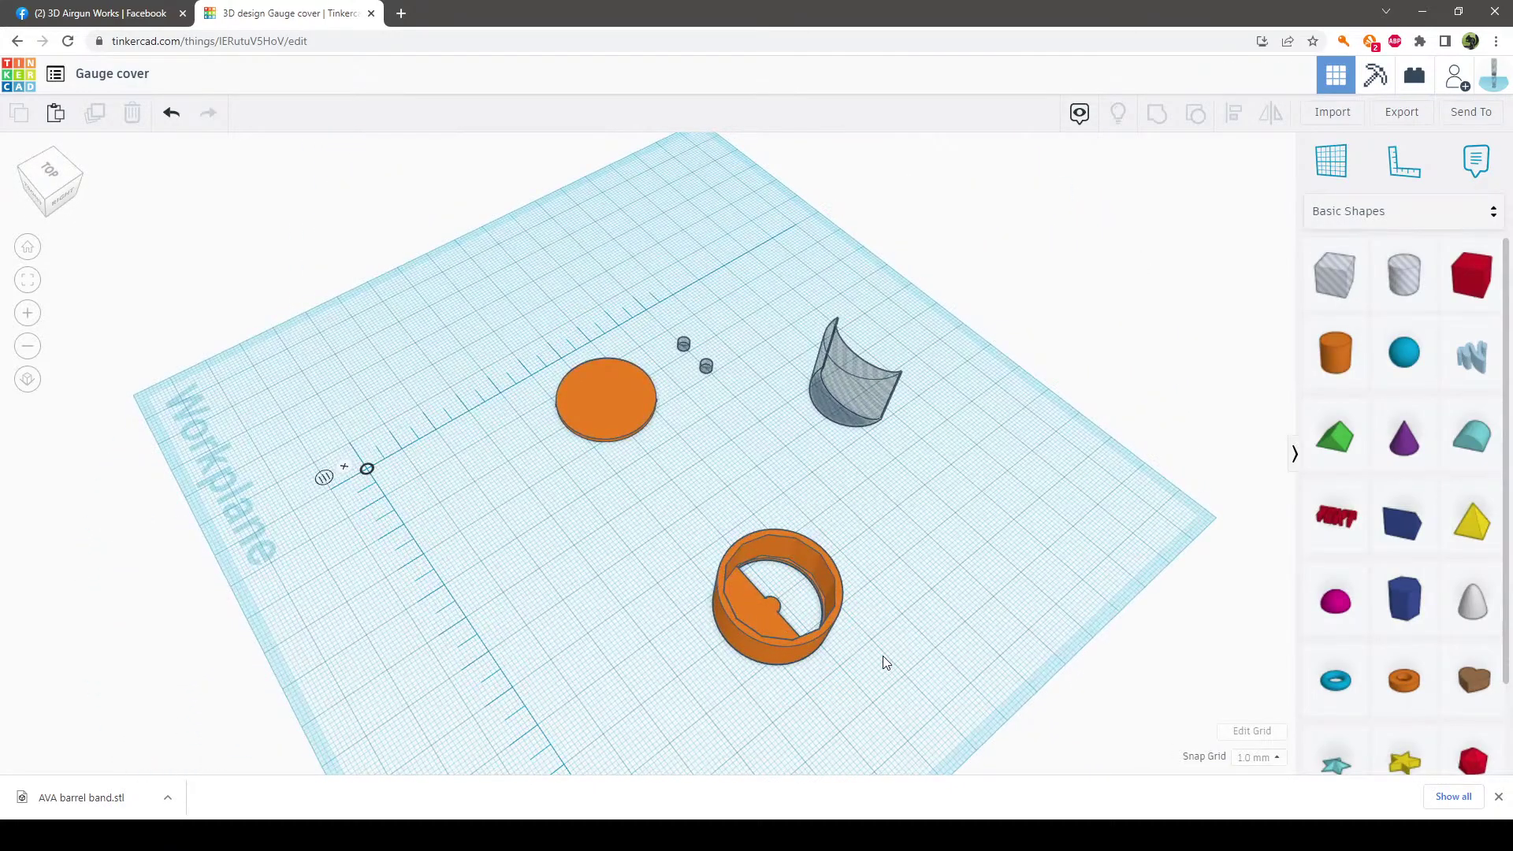
right_click_drag(884, 662, 1010, 689)
left_click(829, 581)
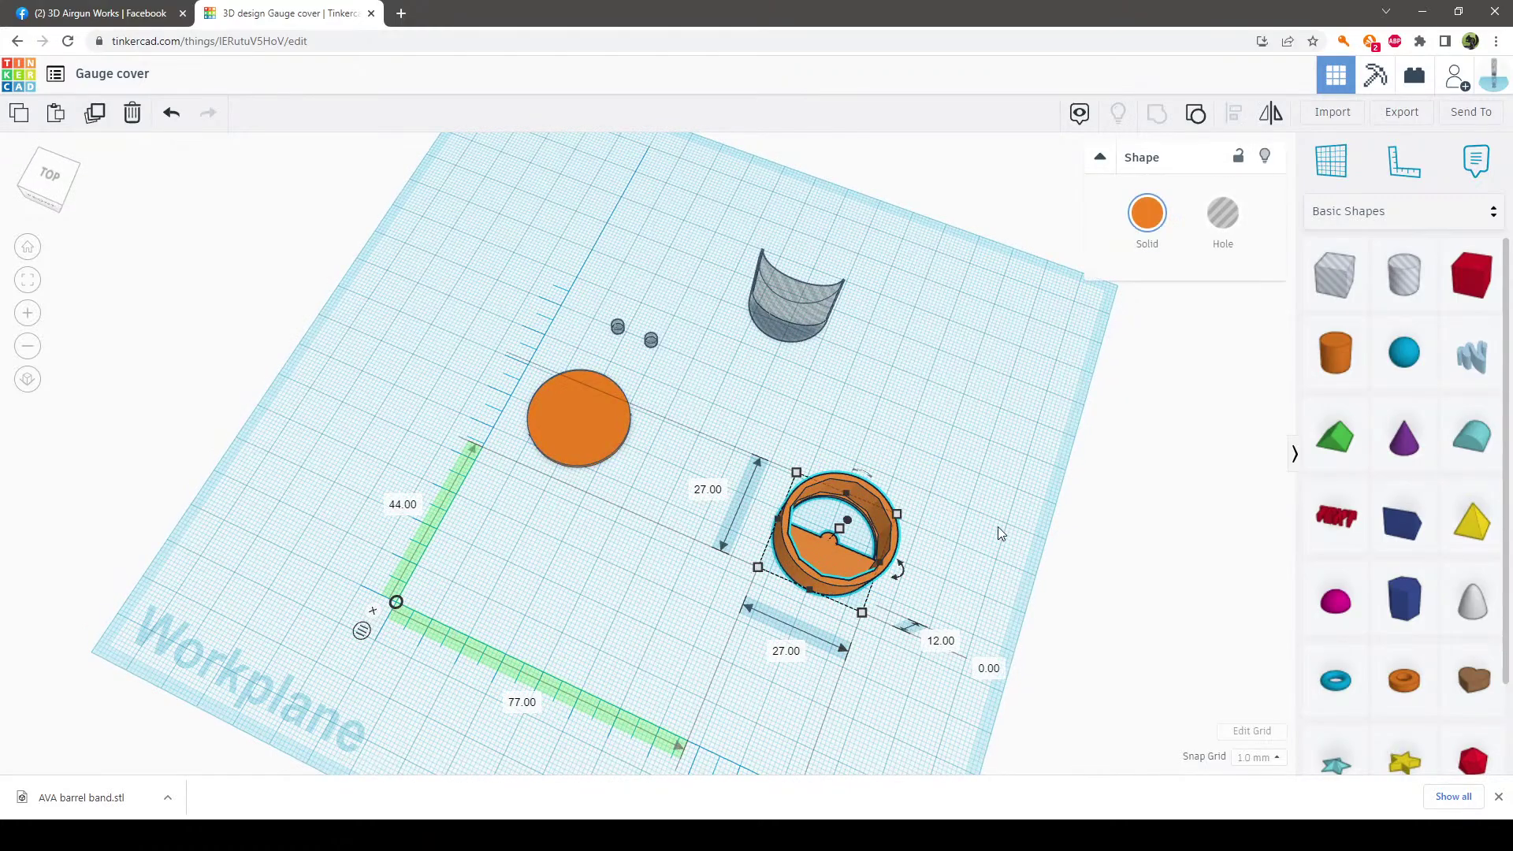
right_click_drag(998, 533, 1027, 423)
left_click_drag(859, 416, 854, 470)
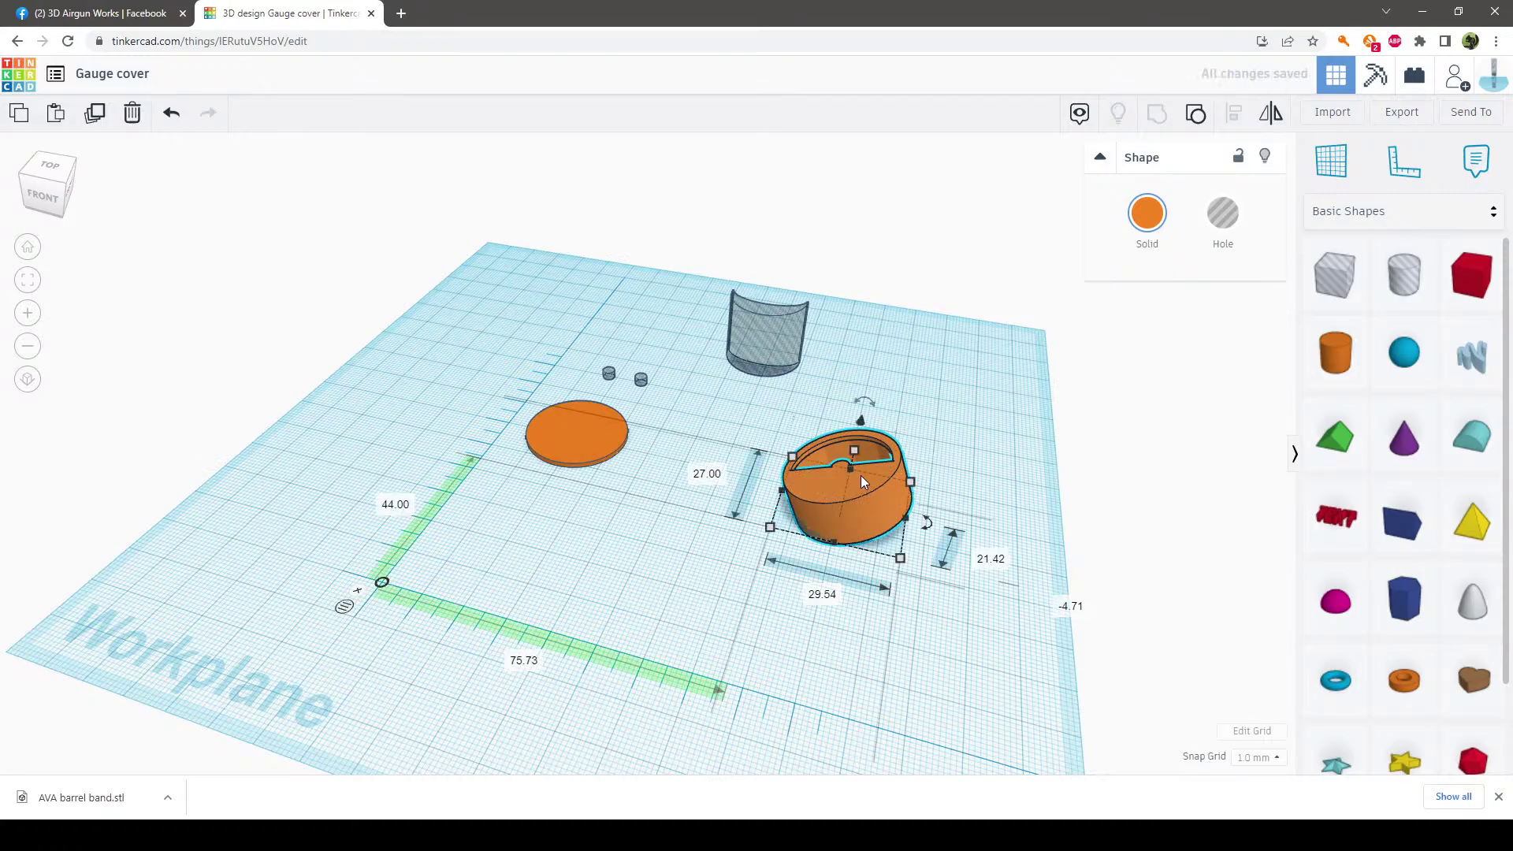
left_click_drag(867, 402, 920, 418)
left_click(1003, 462)
right_click_drag(1003, 463, 1011, 515)
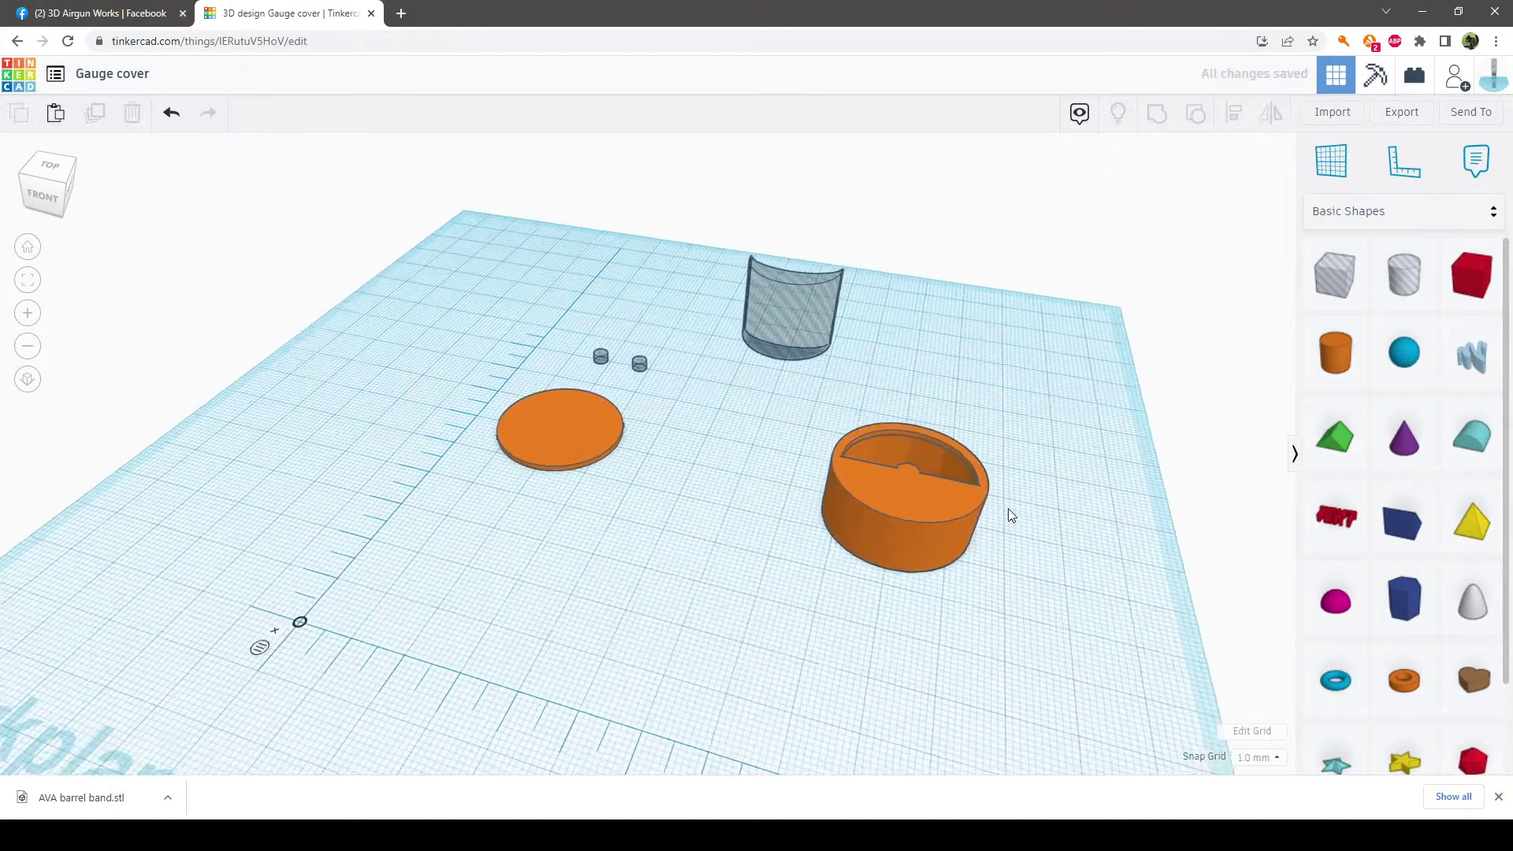
Move the crescent-shaped hole onto the front part of the full disc as the smile
left_click(773, 534)
right_click_drag(922, 530, 706, 593)
left_click(983, 677)
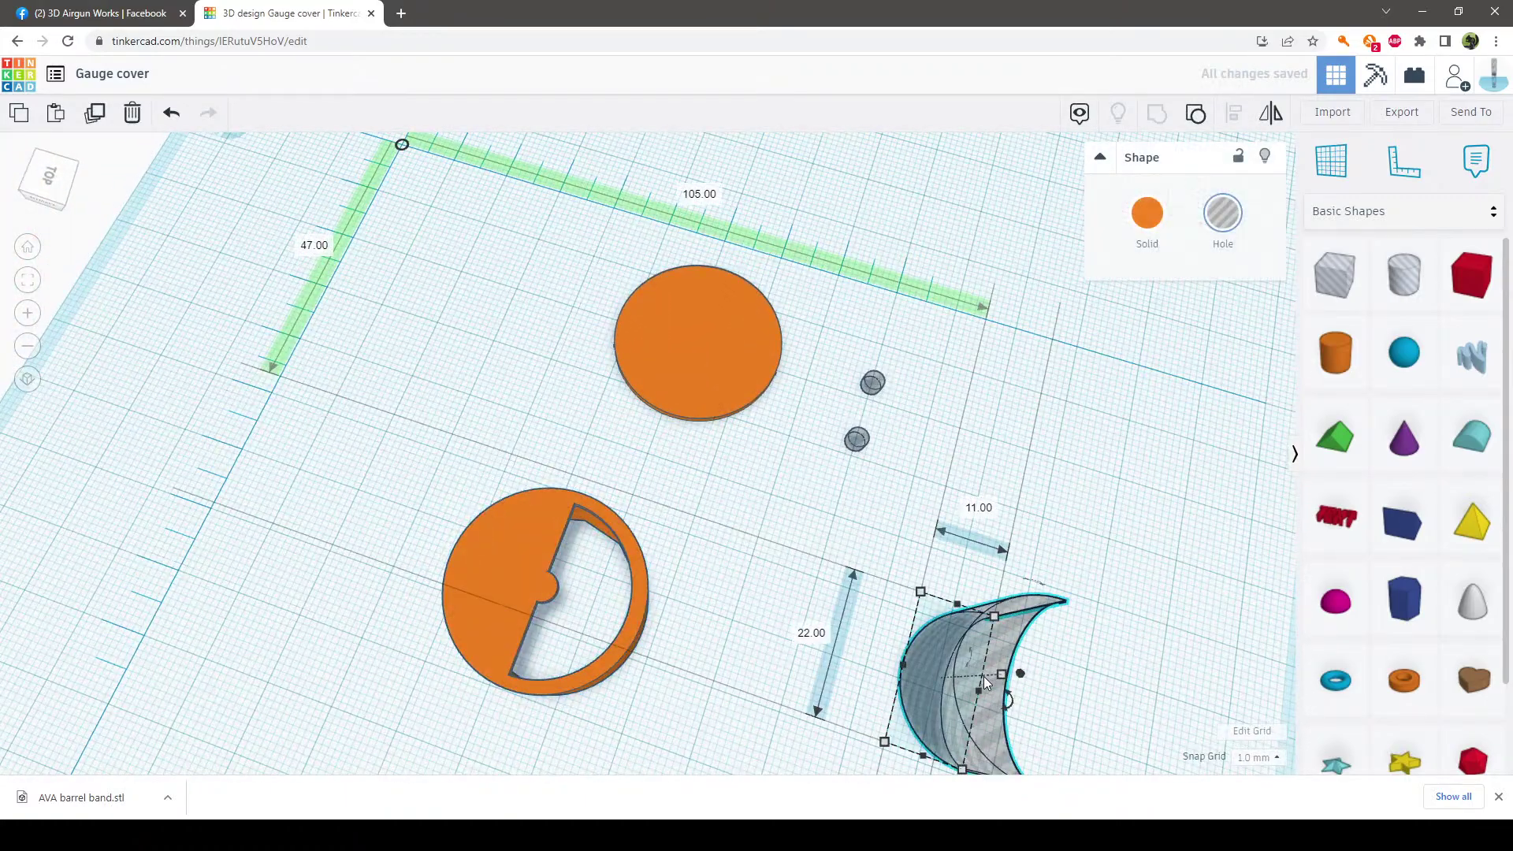
left_click(1195, 637)
right_click_drag(1054, 635, 911, 648)
left_click(1064, 589)
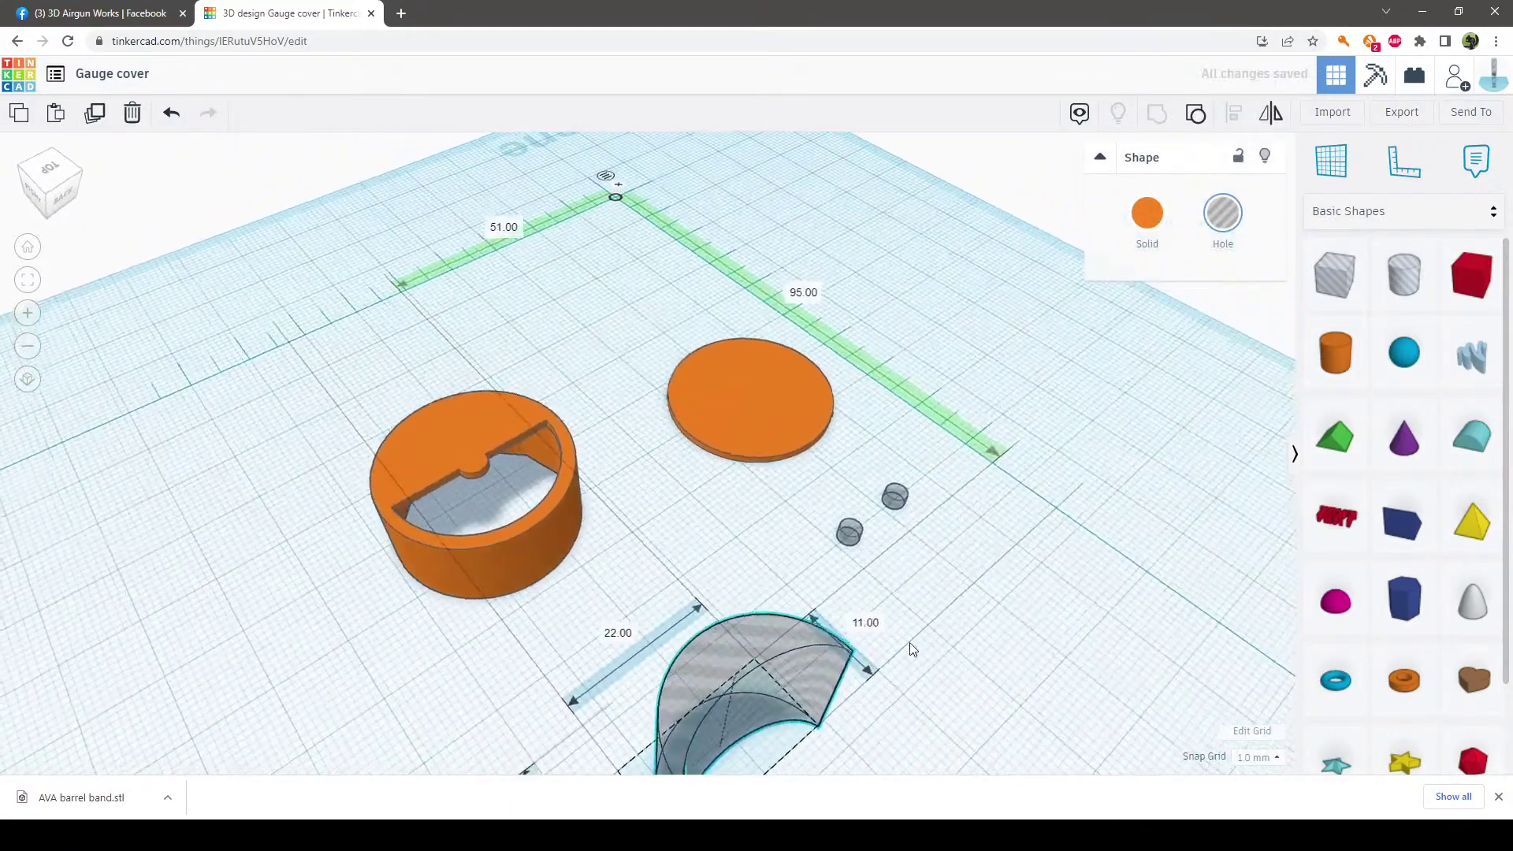
left_click_drag(711, 687, 774, 286)
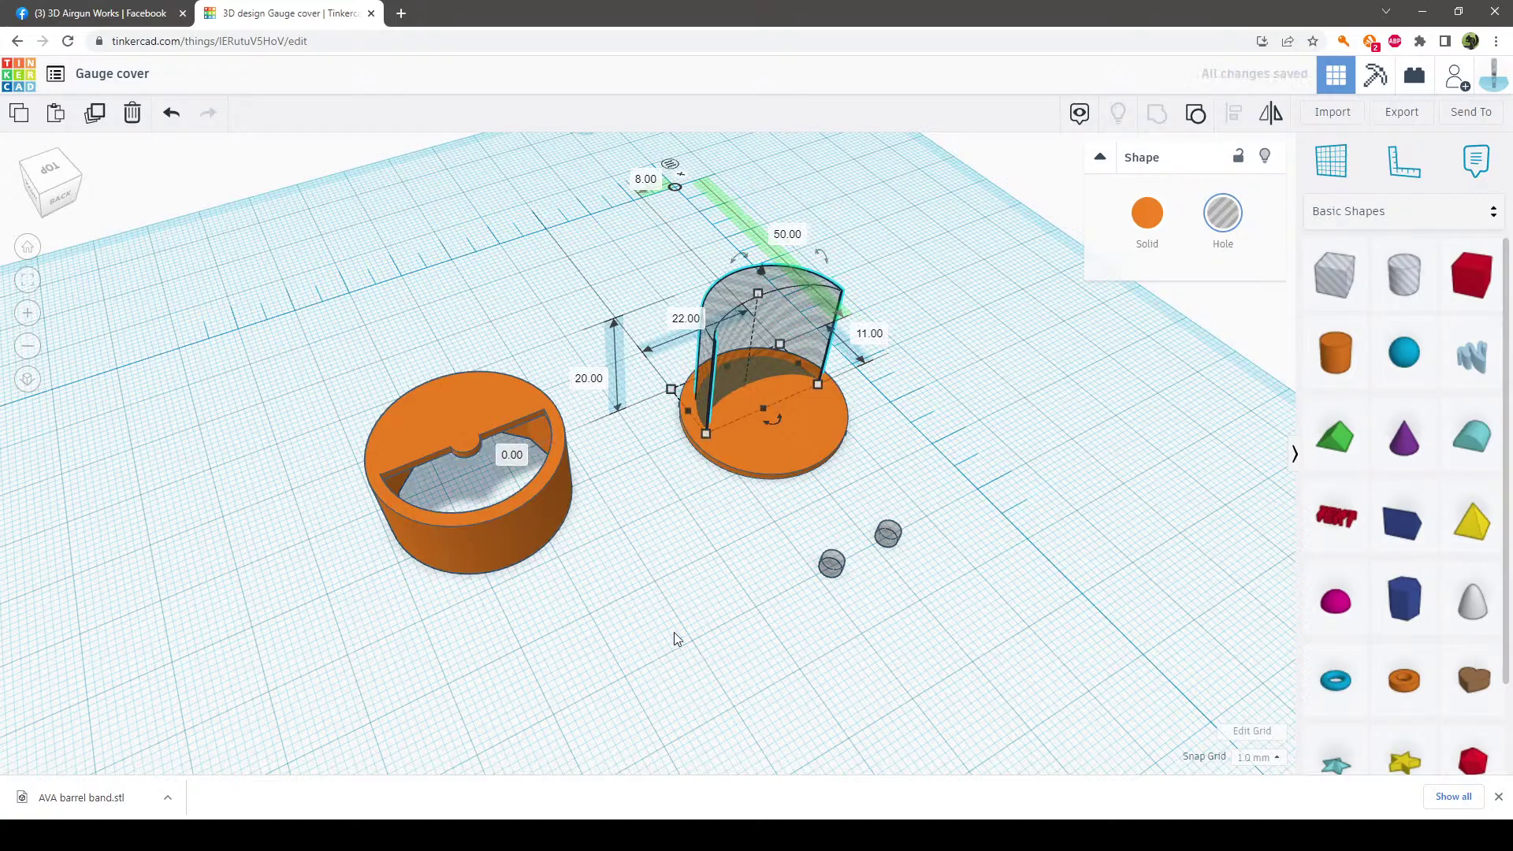
right_click_drag(675, 635, 755, 739)
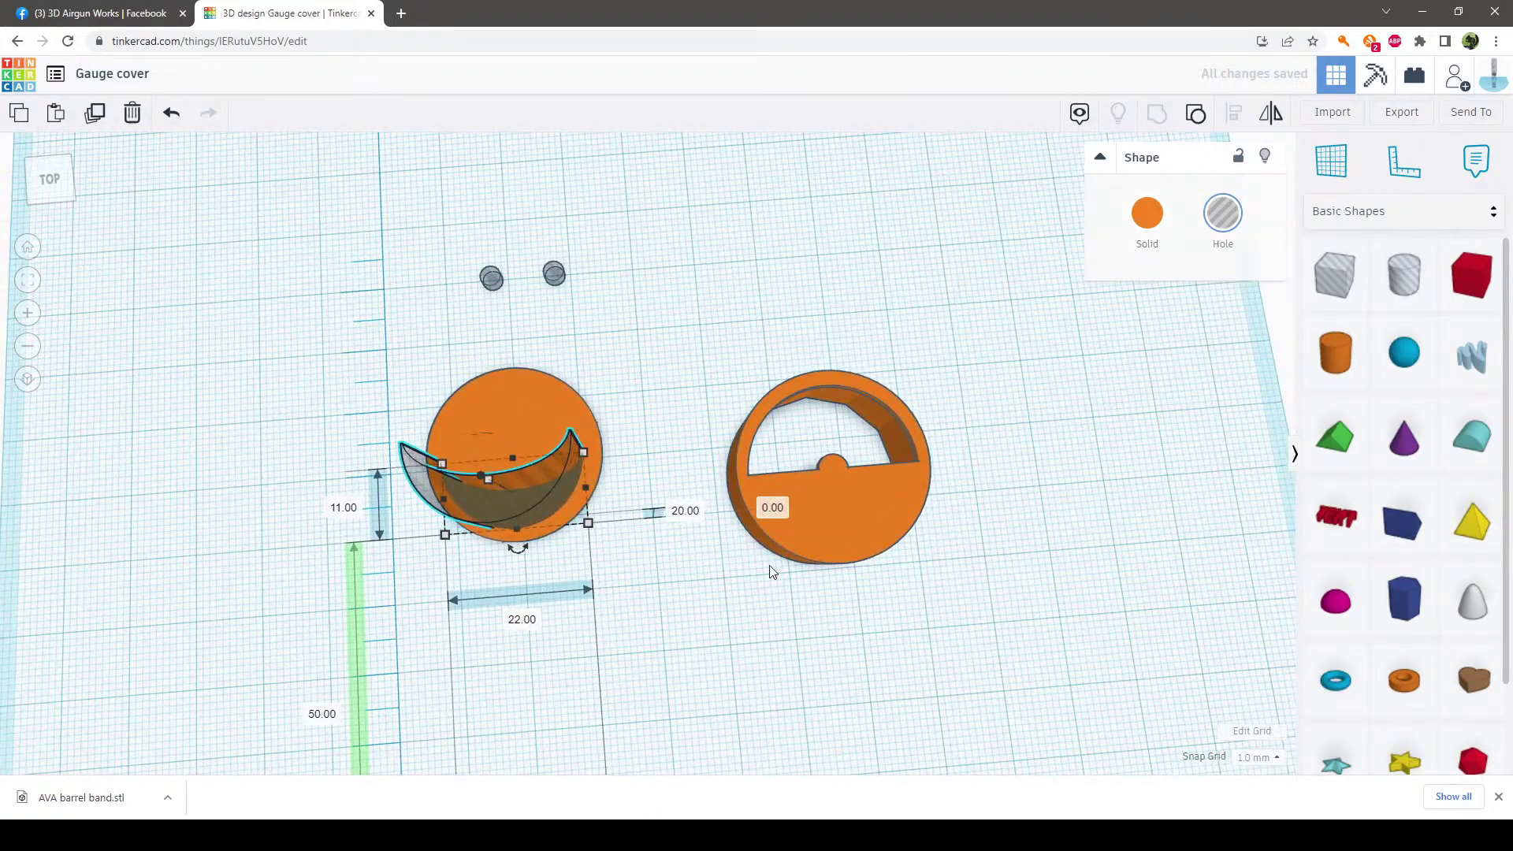
Move the crescent-shaped hole off the full disc to the empty area behind the ring
left_click_drag(527, 495, 796, 256)
right_click_drag(864, 277, 1085, 418)
left_click(1084, 419)
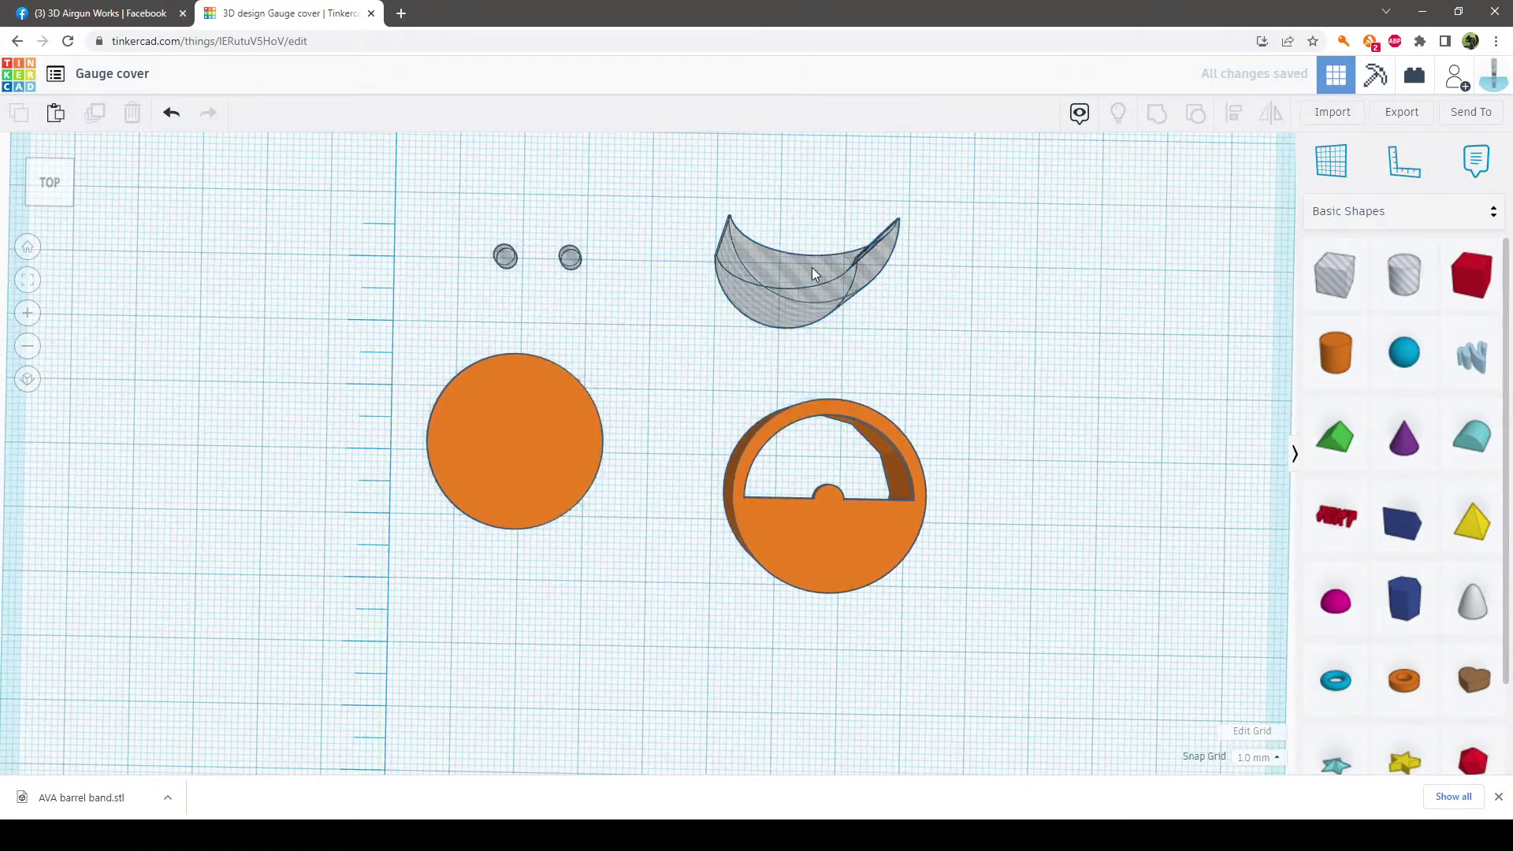
Ungroup the crescent into its component shapes and group them again as a solid crescent
left_click(814, 277)
left_click(1195, 116)
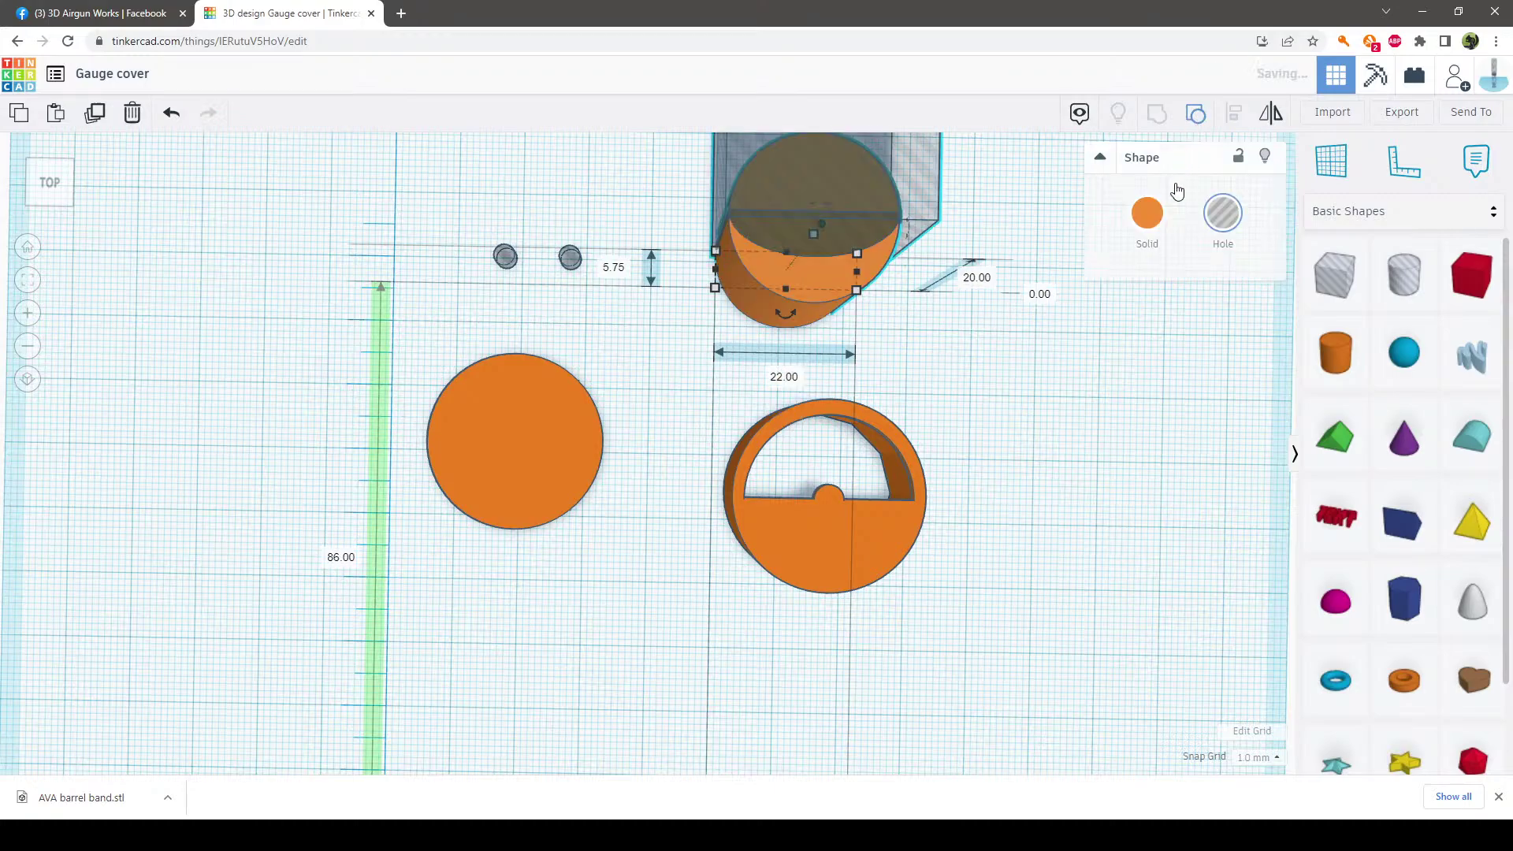
right_click_drag(1123, 452, 880, 313)
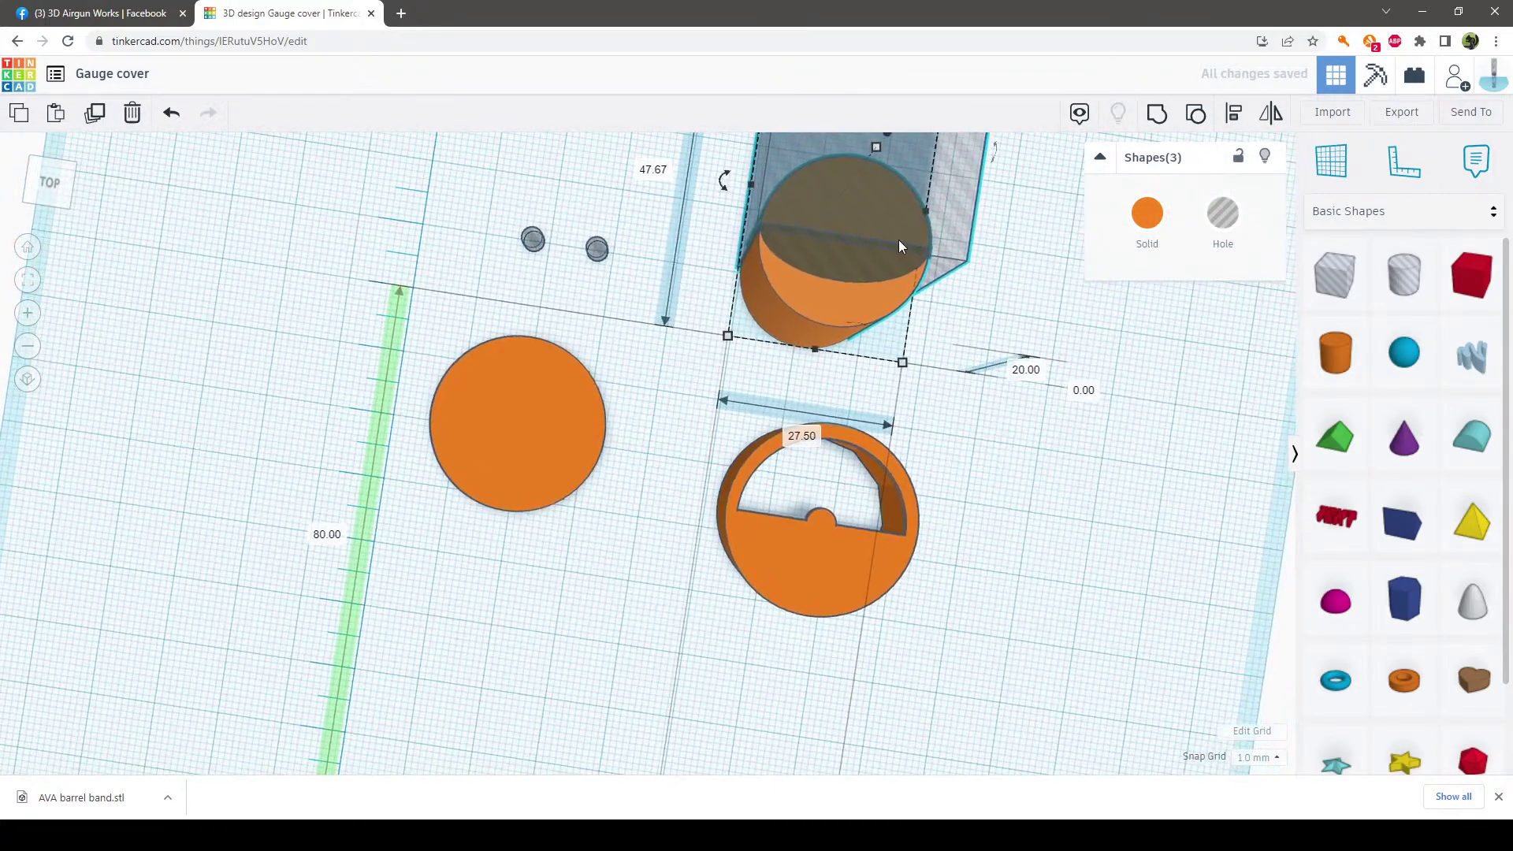
right_click_drag(985, 406, 875, 349)
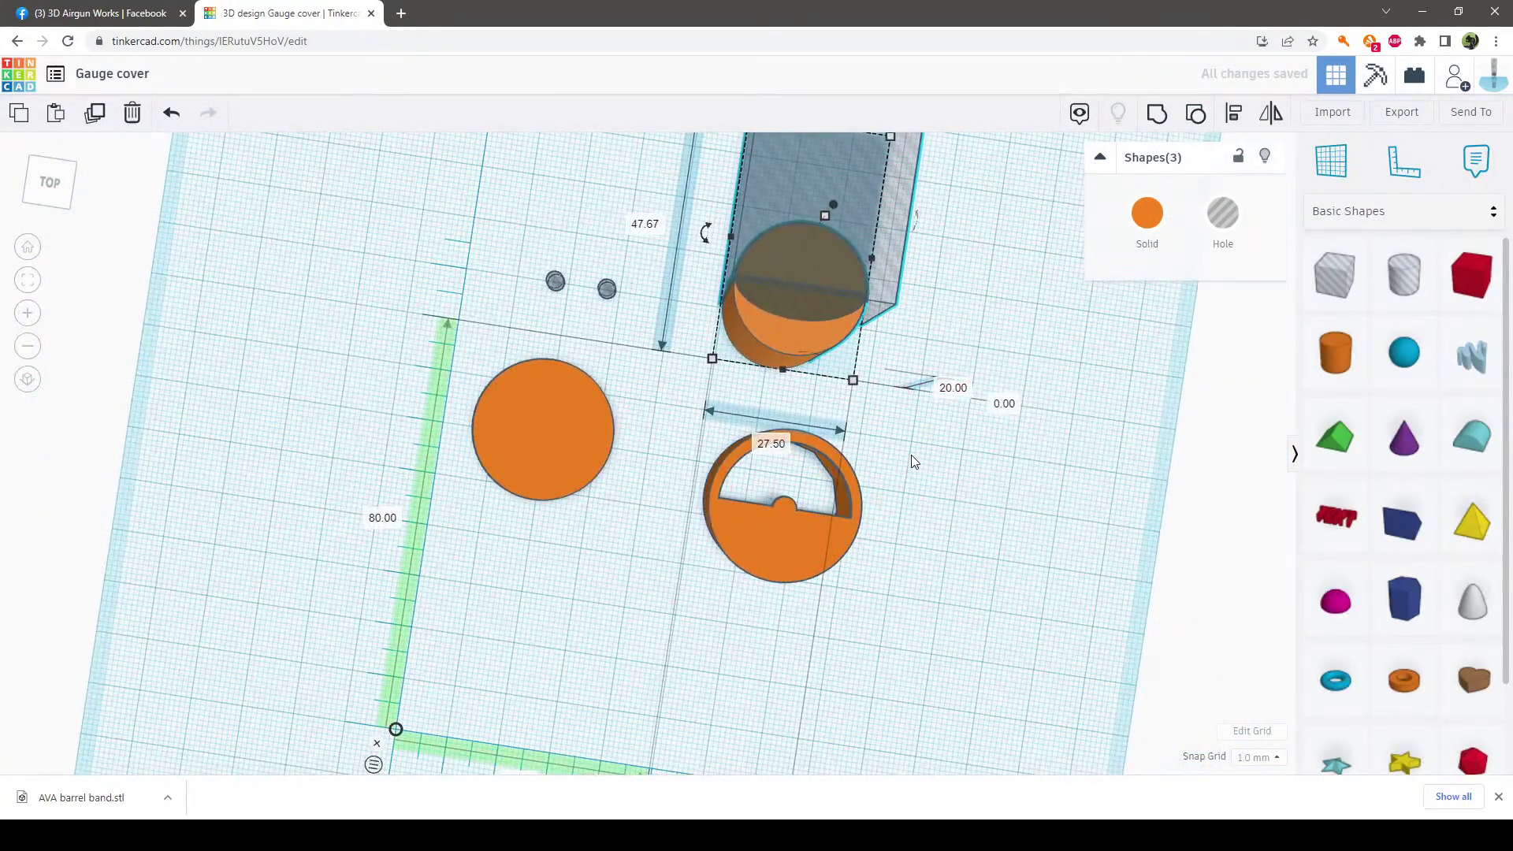
left_click(988, 316)
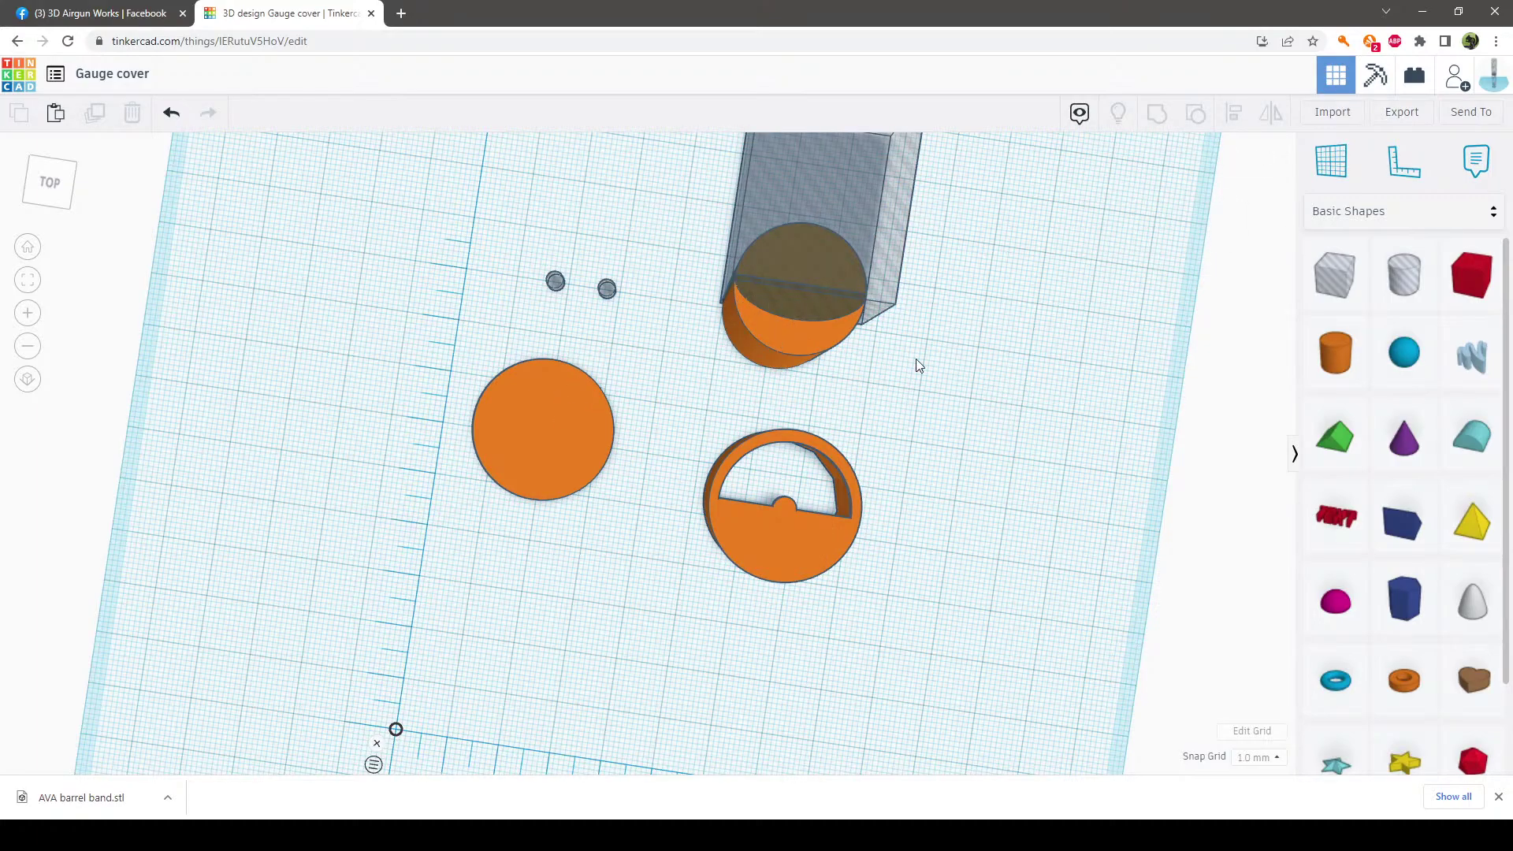
left_click_drag(898, 396, 712, 234)
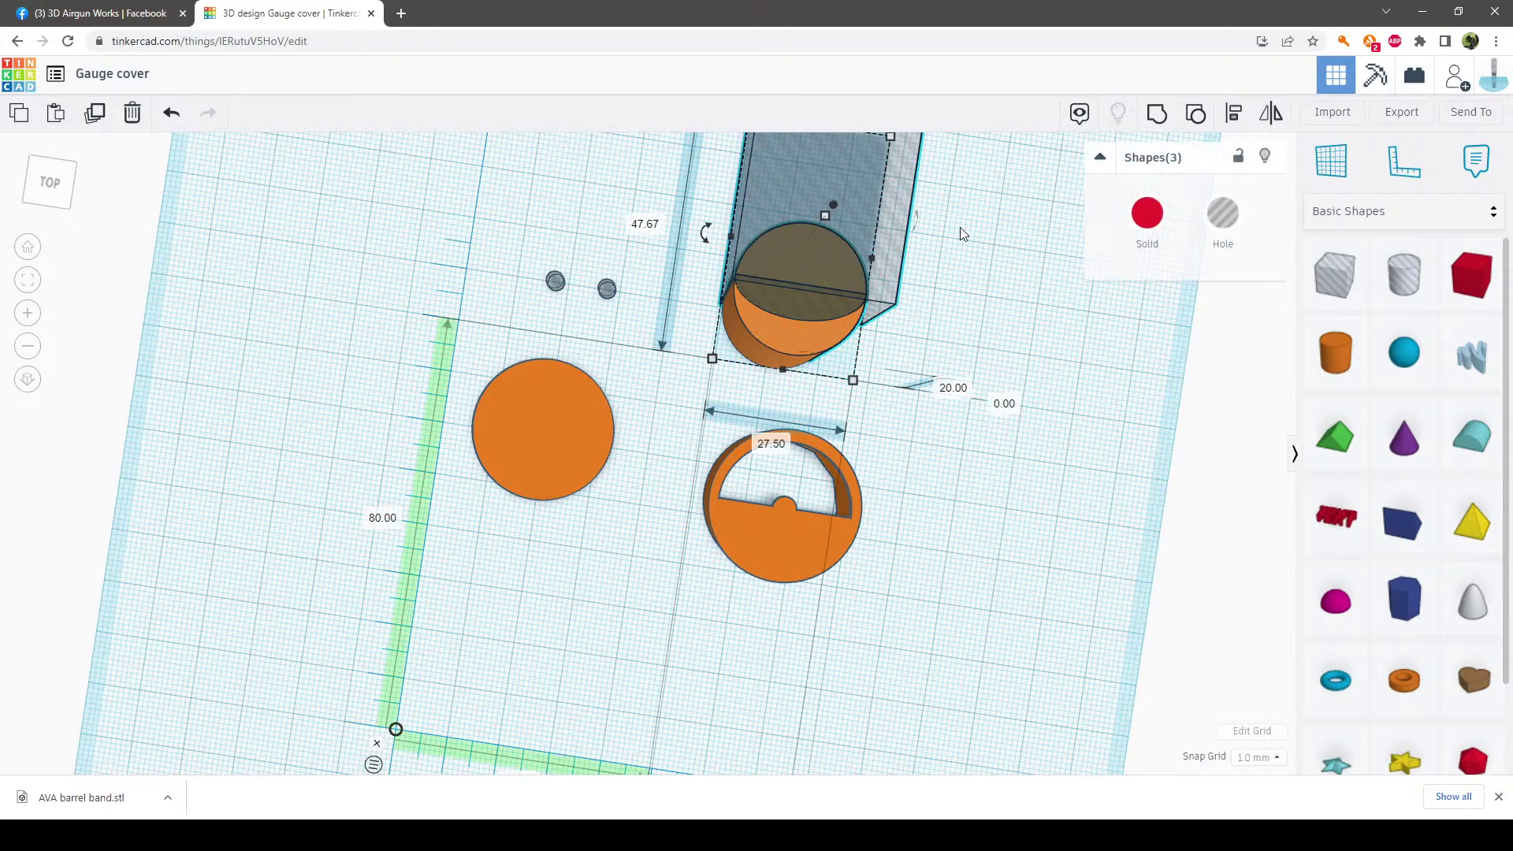
left_click(1149, 117)
left_click(1083, 295)
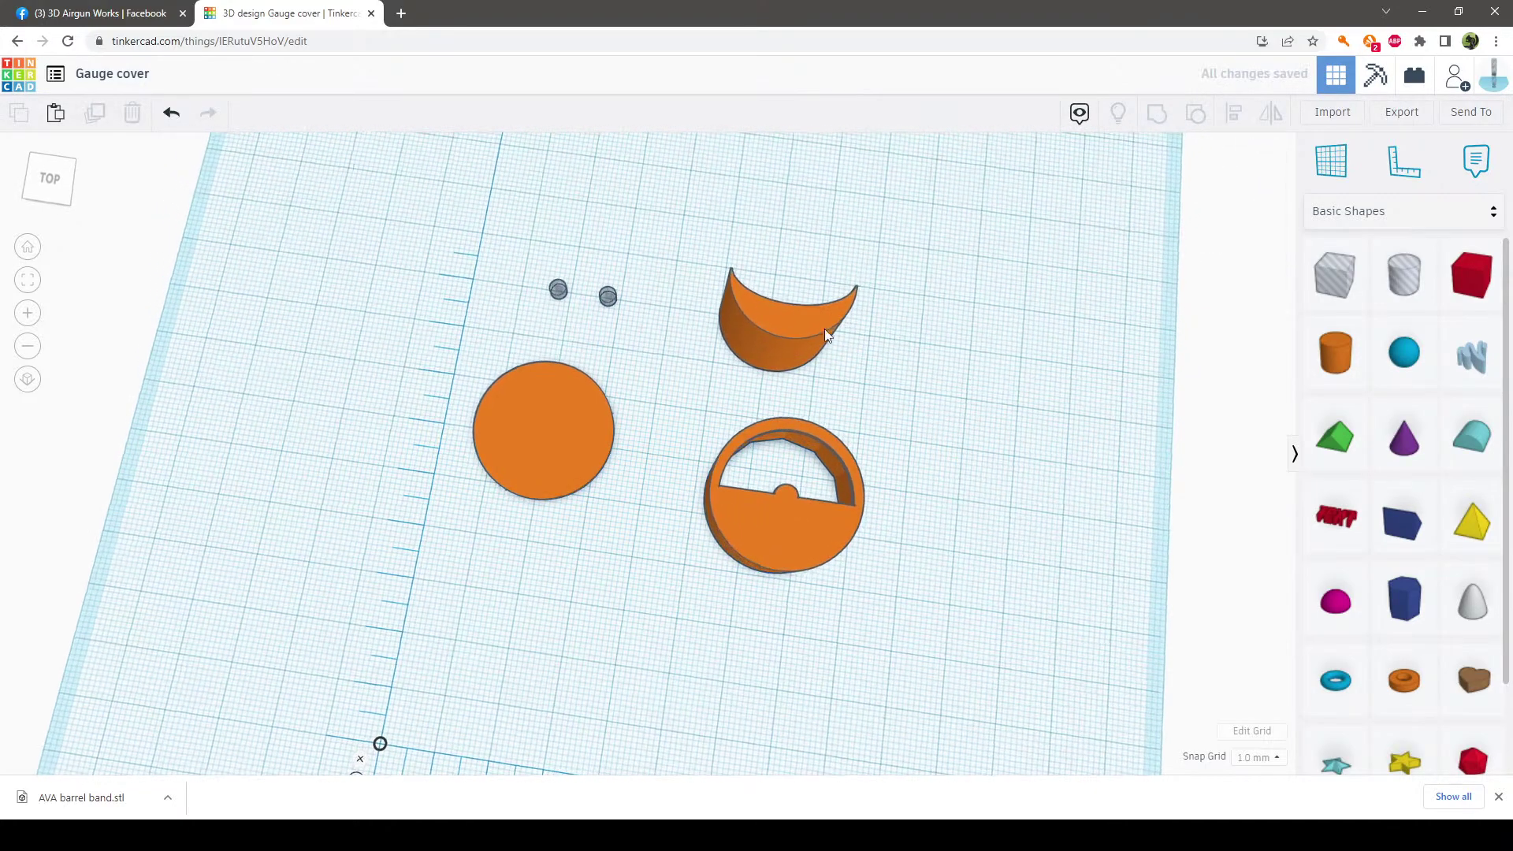
Set the crescent's height to 1 mm and turn it into a hole
left_click(780, 341)
left_click(914, 381)
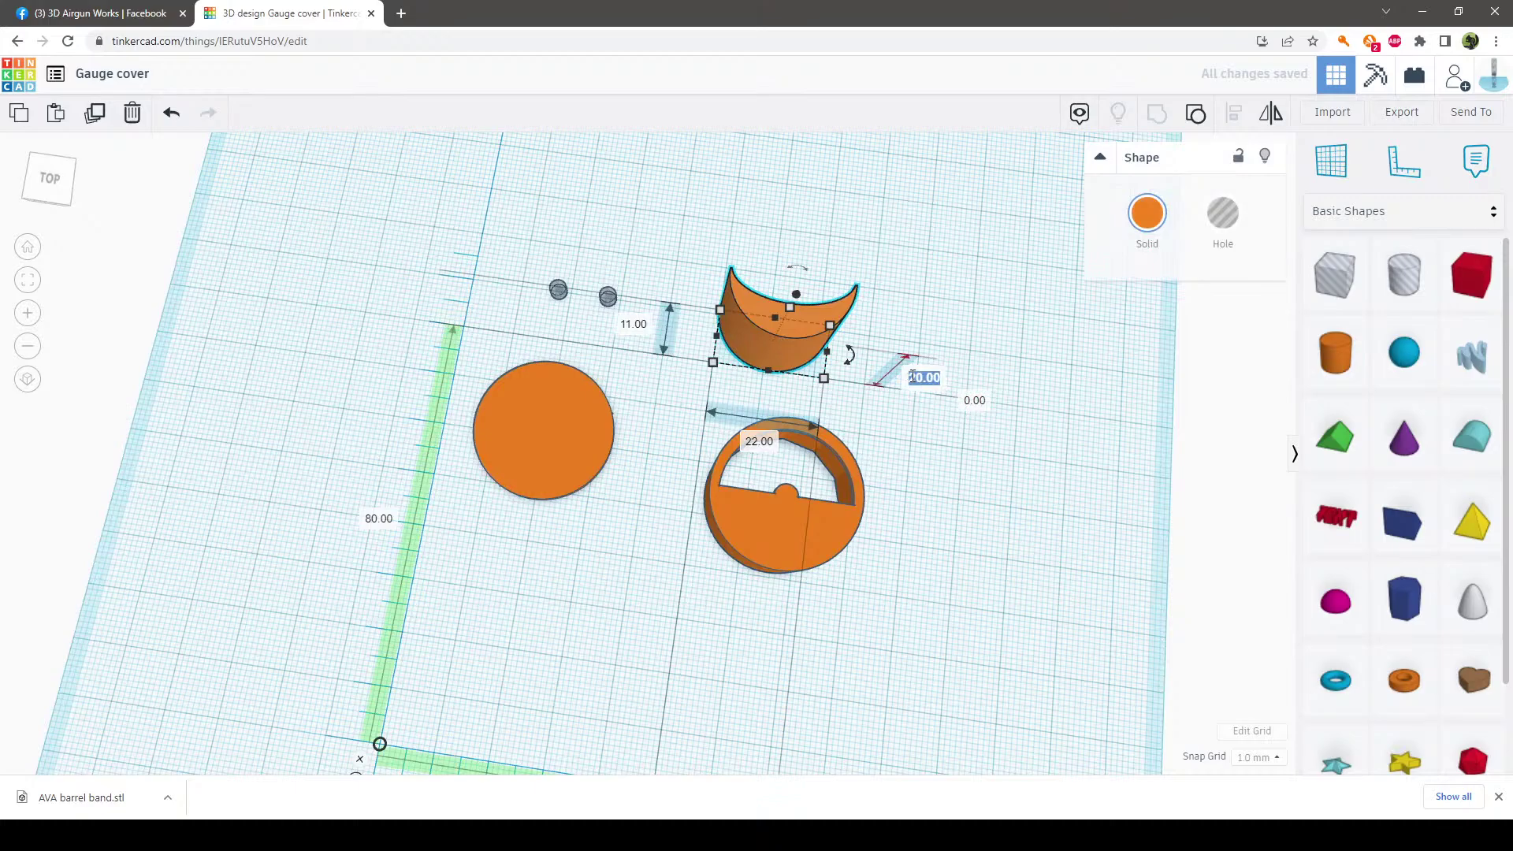
type("1")
key("Return")
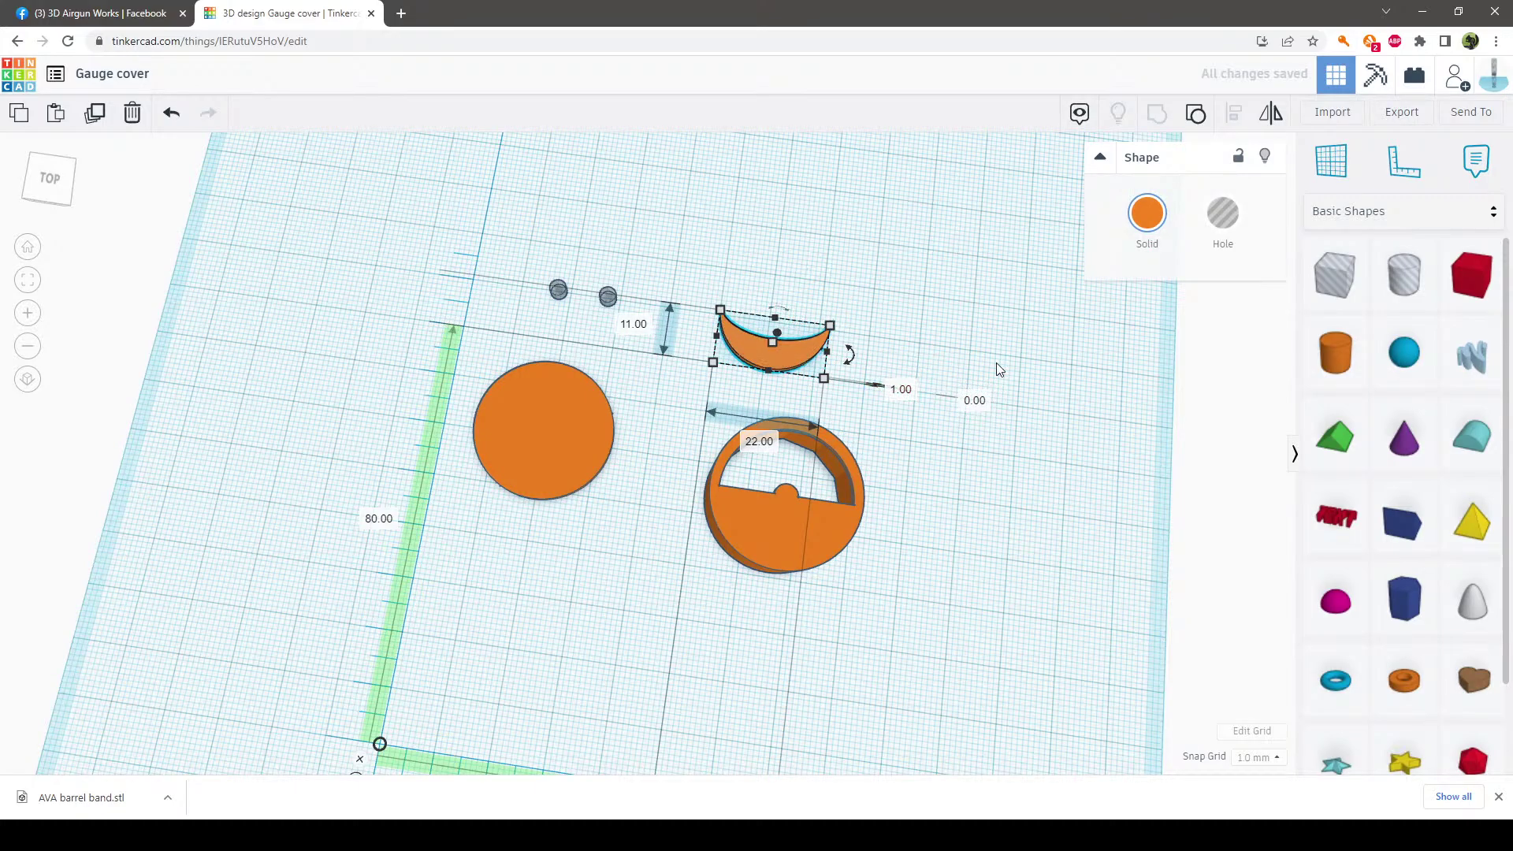
left_click(989, 329)
left_click(807, 356)
left_click(1223, 212)
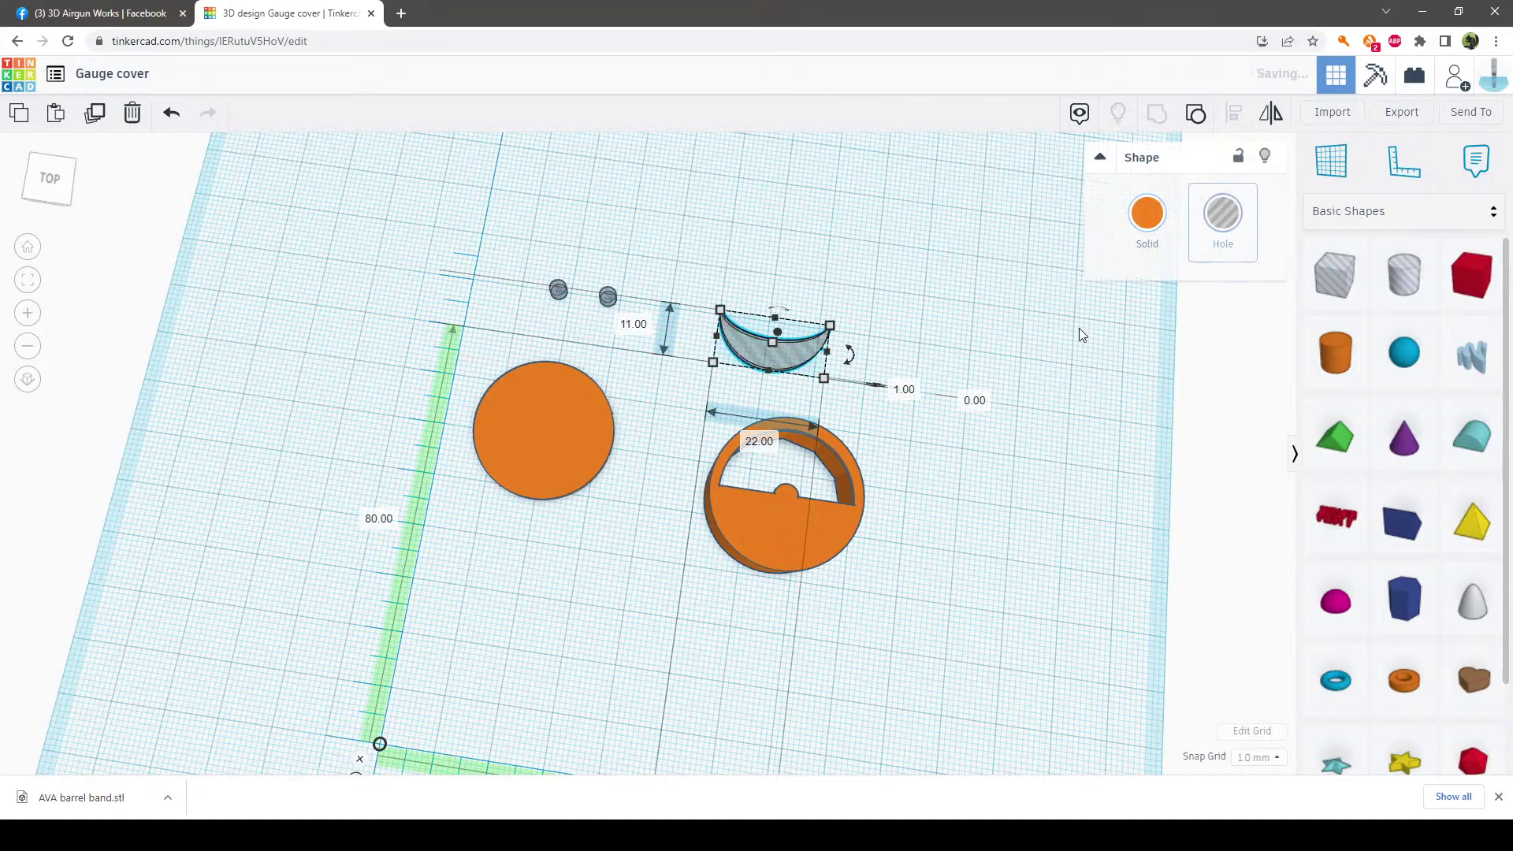
Move the thin crescent hole onto the front part of the full disc and center the two across the width
right_click_drag(1080, 327, 851, 340)
left_click_drag(721, 320, 565, 498)
left_click_drag(641, 561, 471, 454)
left_click(1239, 113)
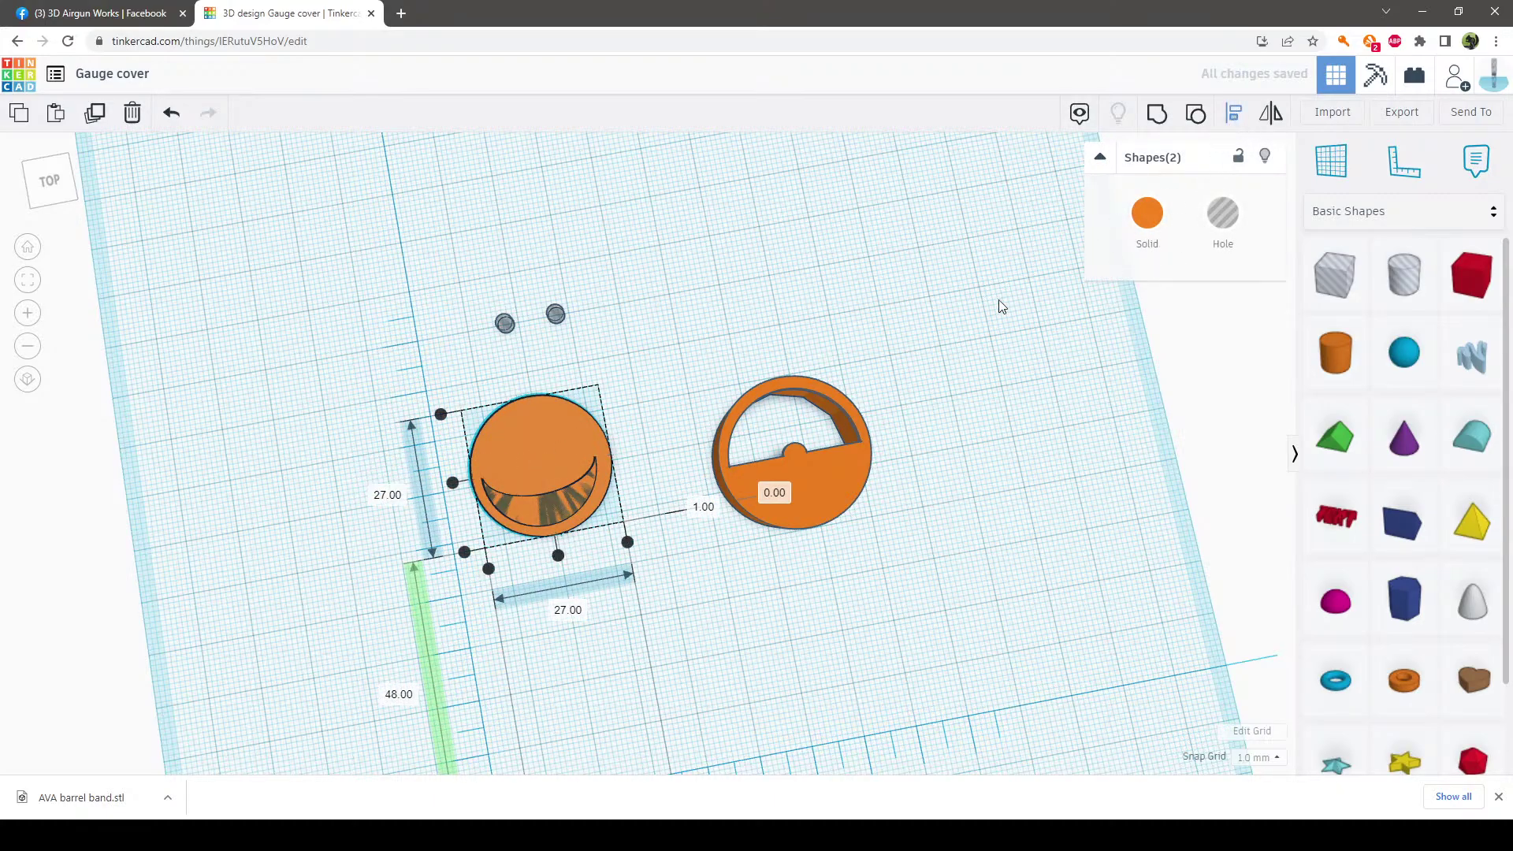
left_click(558, 556)
left_click(772, 565)
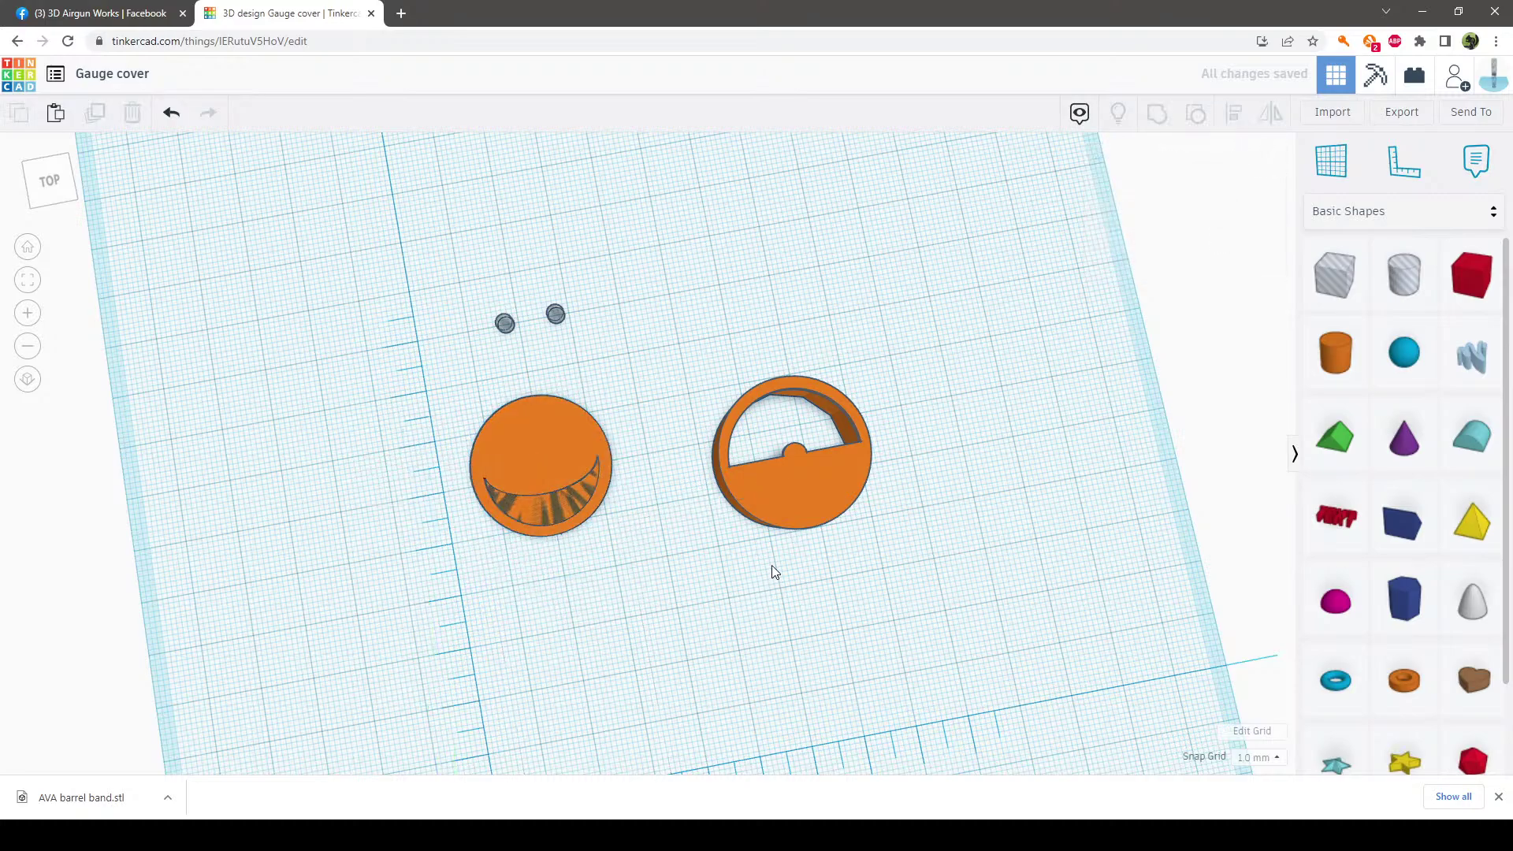
Move the two eye holes onto the disc above the smile and center them across its width
right_click_drag(773, 565, 863, 591)
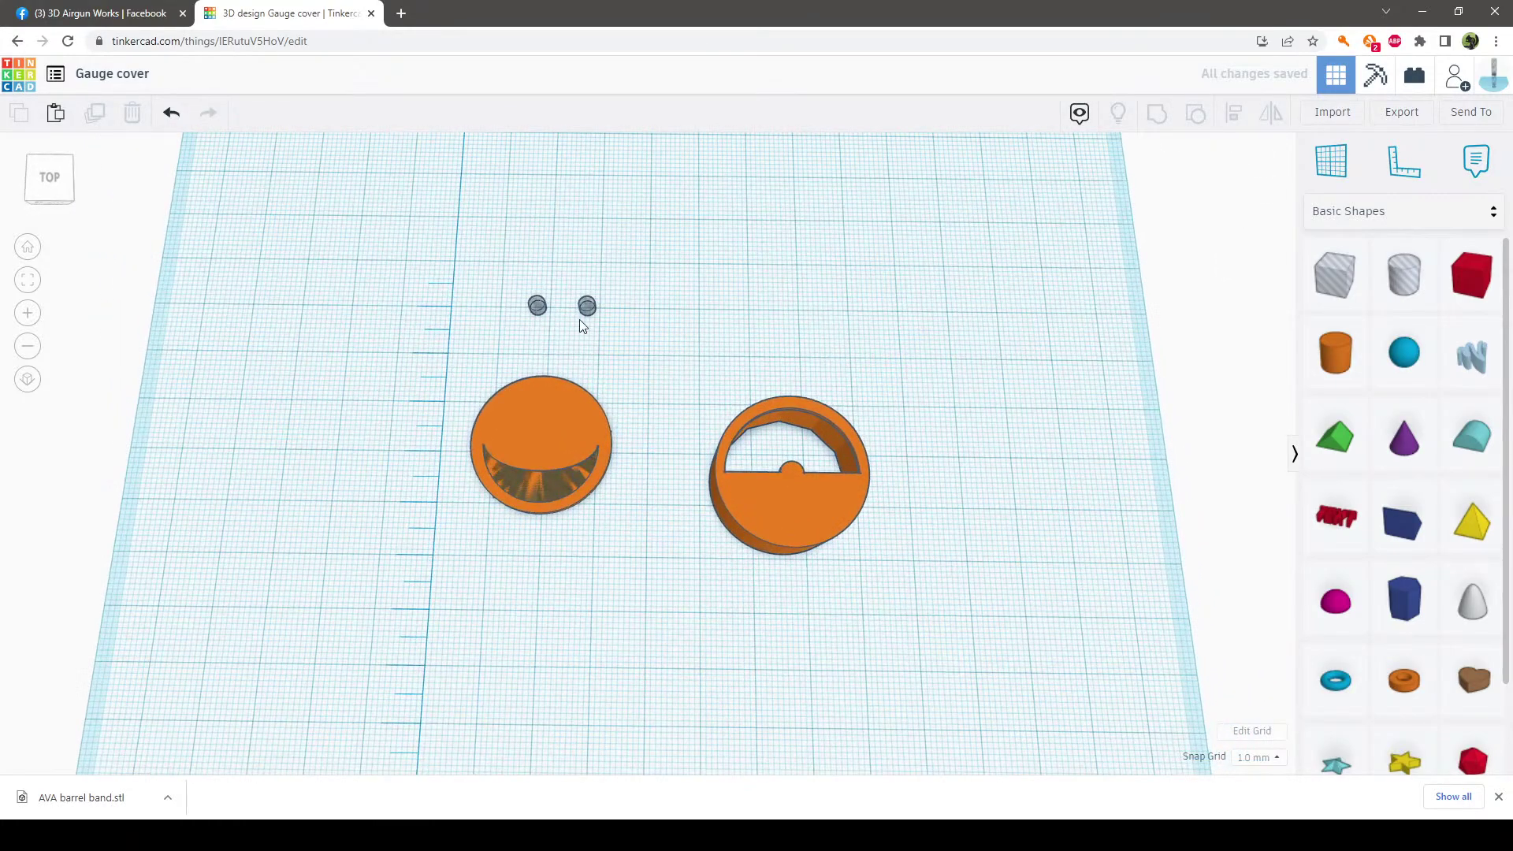
left_click_drag(587, 307, 571, 415)
left_click_drag(608, 540, 422, 350)
left_click(1156, 114)
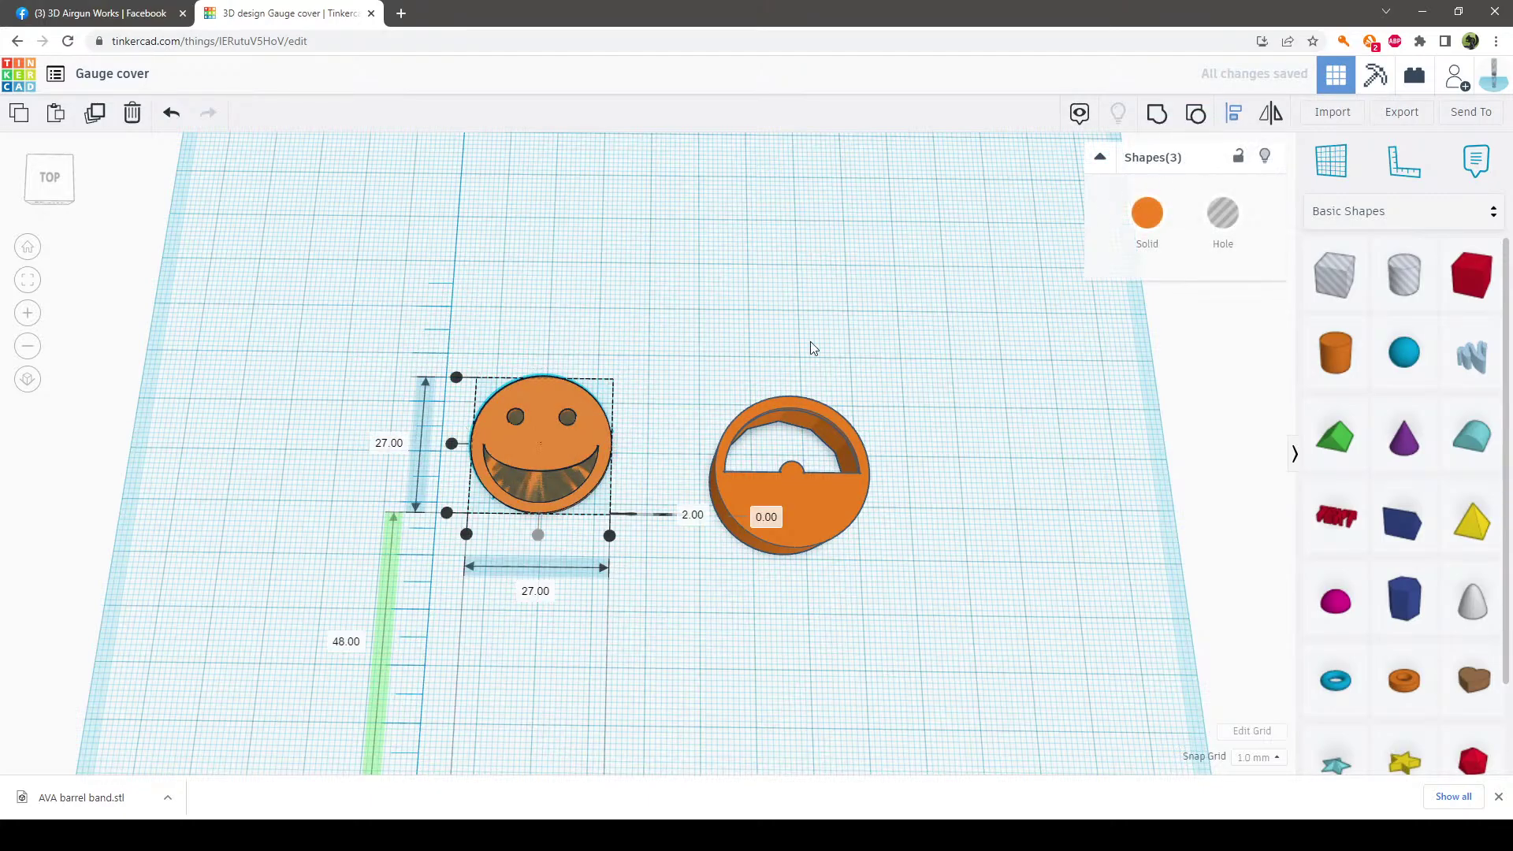
left_click(704, 573)
Rotate the ring with the half-open disc upside down and ungroup it into its two parts
left_click(809, 528)
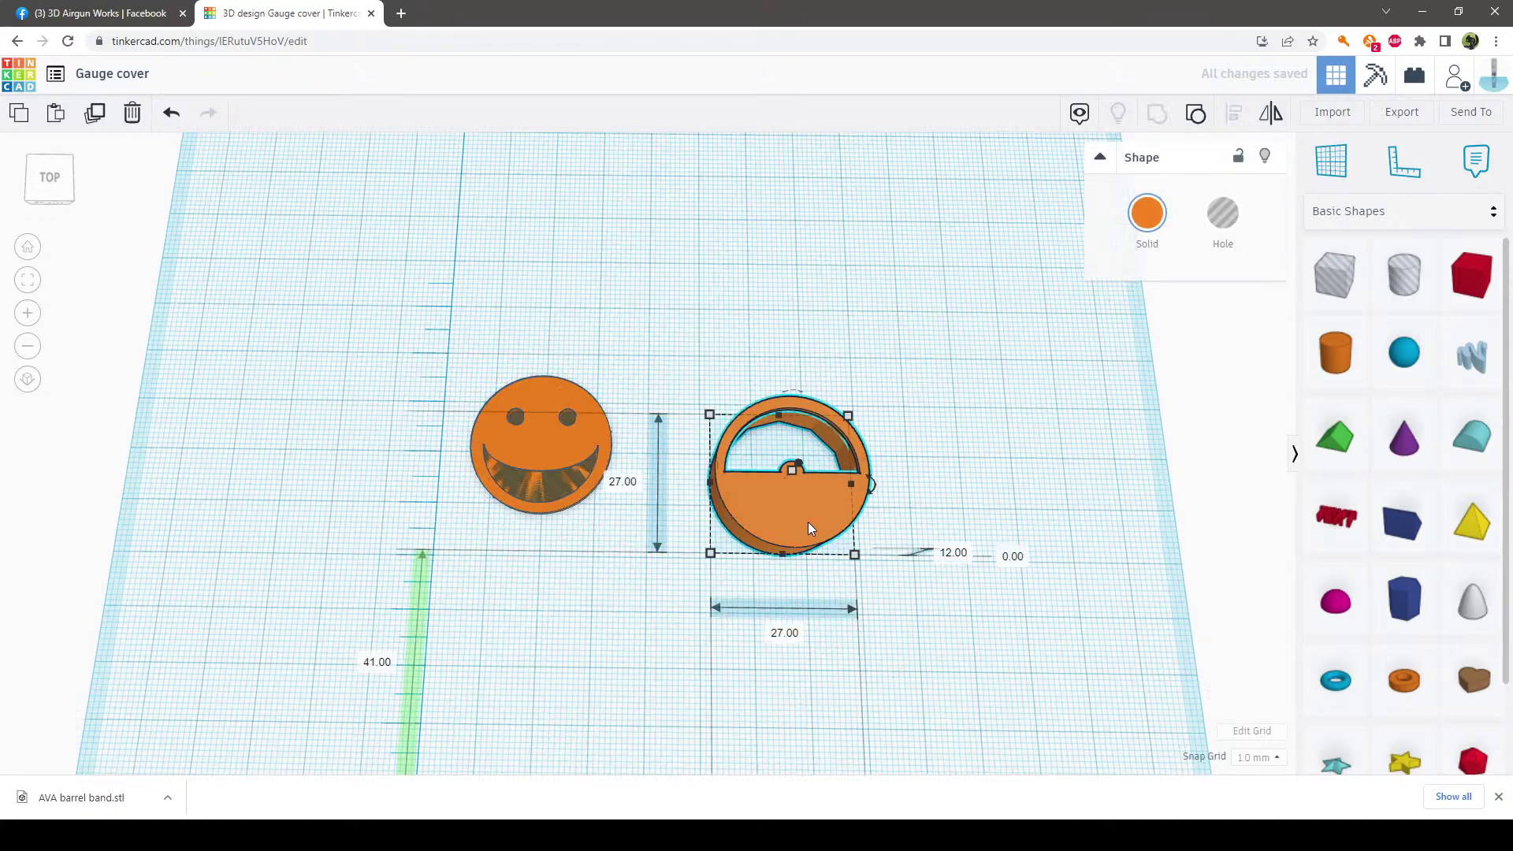
right_click_drag(953, 413, 919, 300)
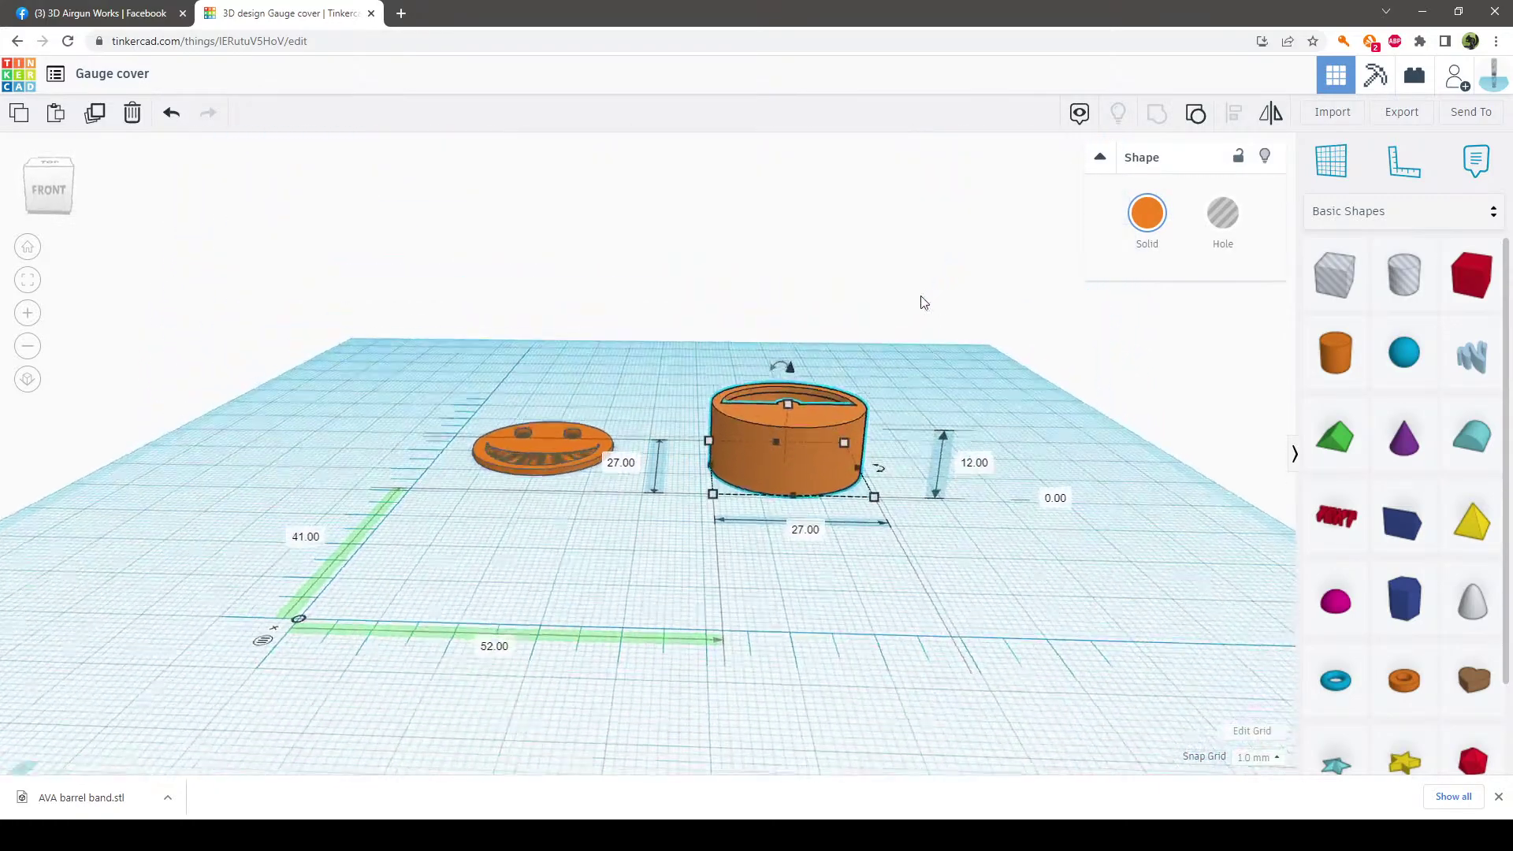
left_click_drag(773, 373, 769, 443)
right_click_drag(1000, 561, 840, 486)
left_click(1023, 243)
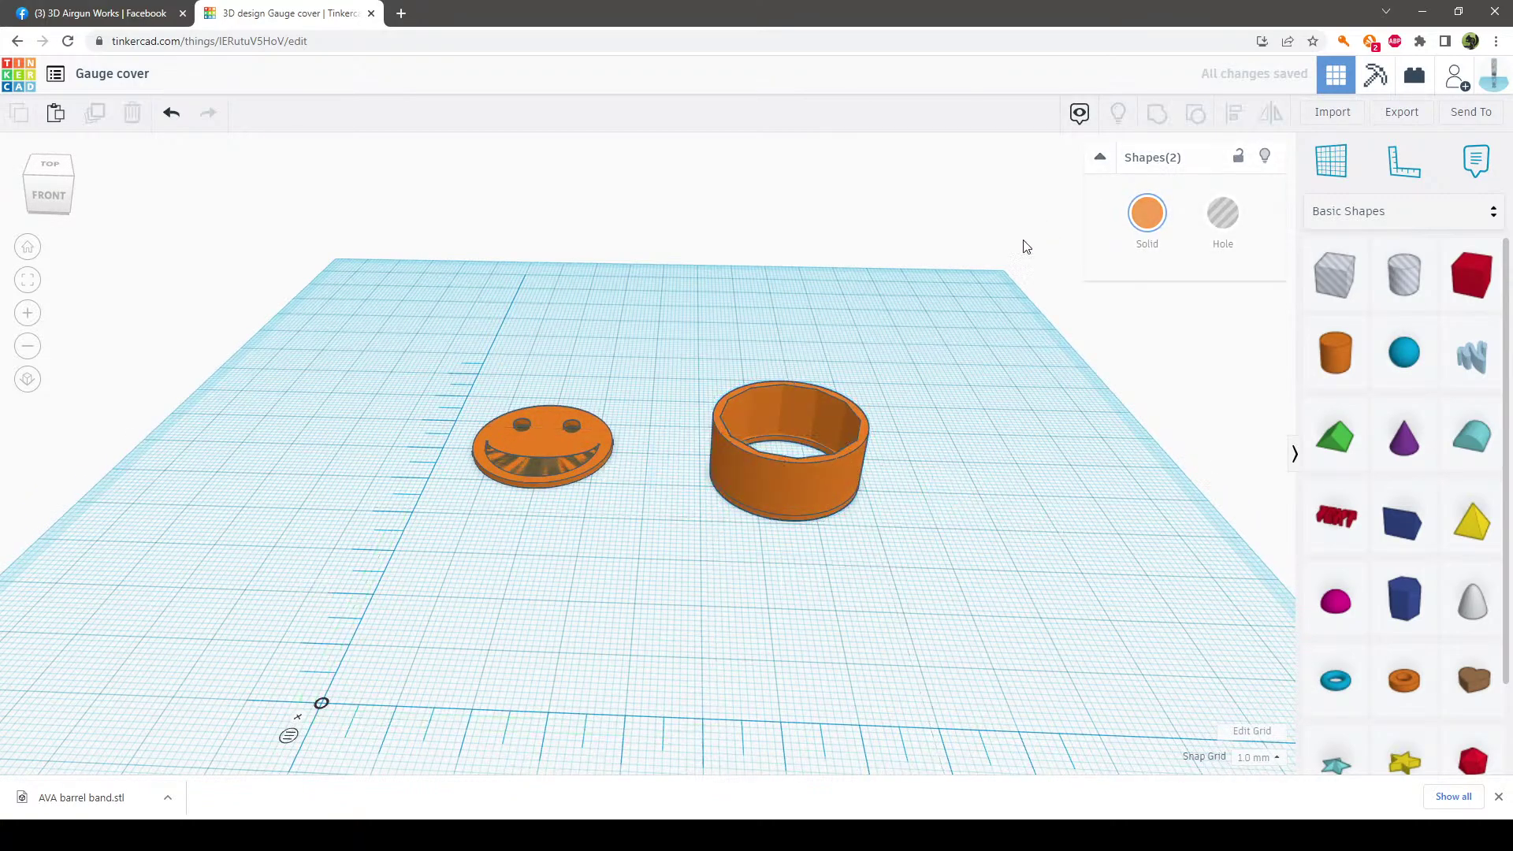
Group the full disc with the eye and smile holes to cut out the face
right_click_drag(1023, 242, 597, 530)
left_click_drag(596, 530, 450, 370)
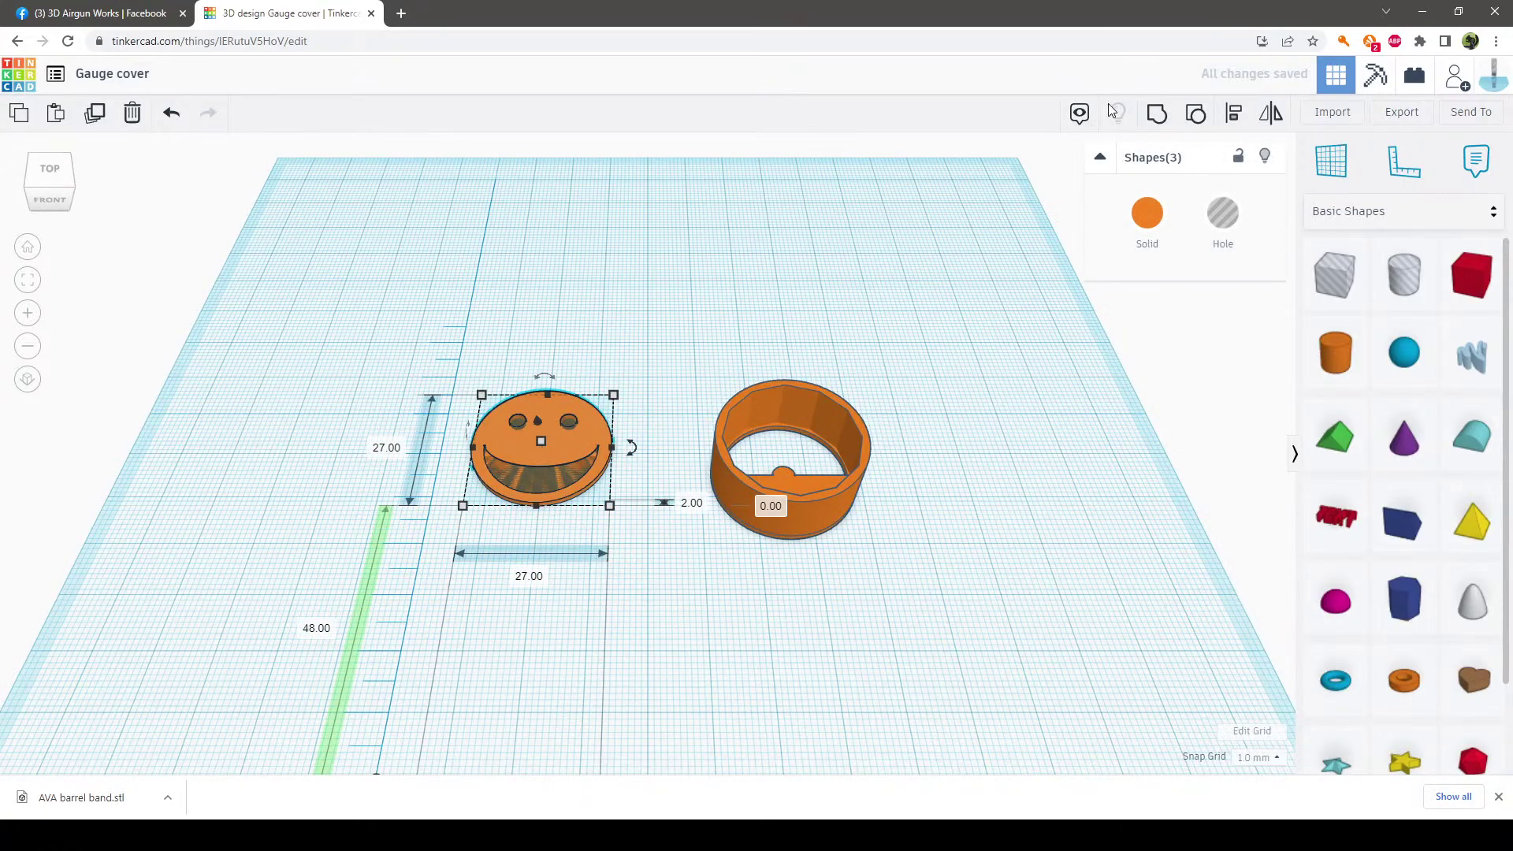
left_click(1158, 120)
left_click(1040, 412)
Move the ring away from the half-open disc onto the smiley disc and align their centers
right_click_drag(1040, 412, 844, 533)
left_click_drag(844, 533, 442, 351)
left_click(1235, 114)
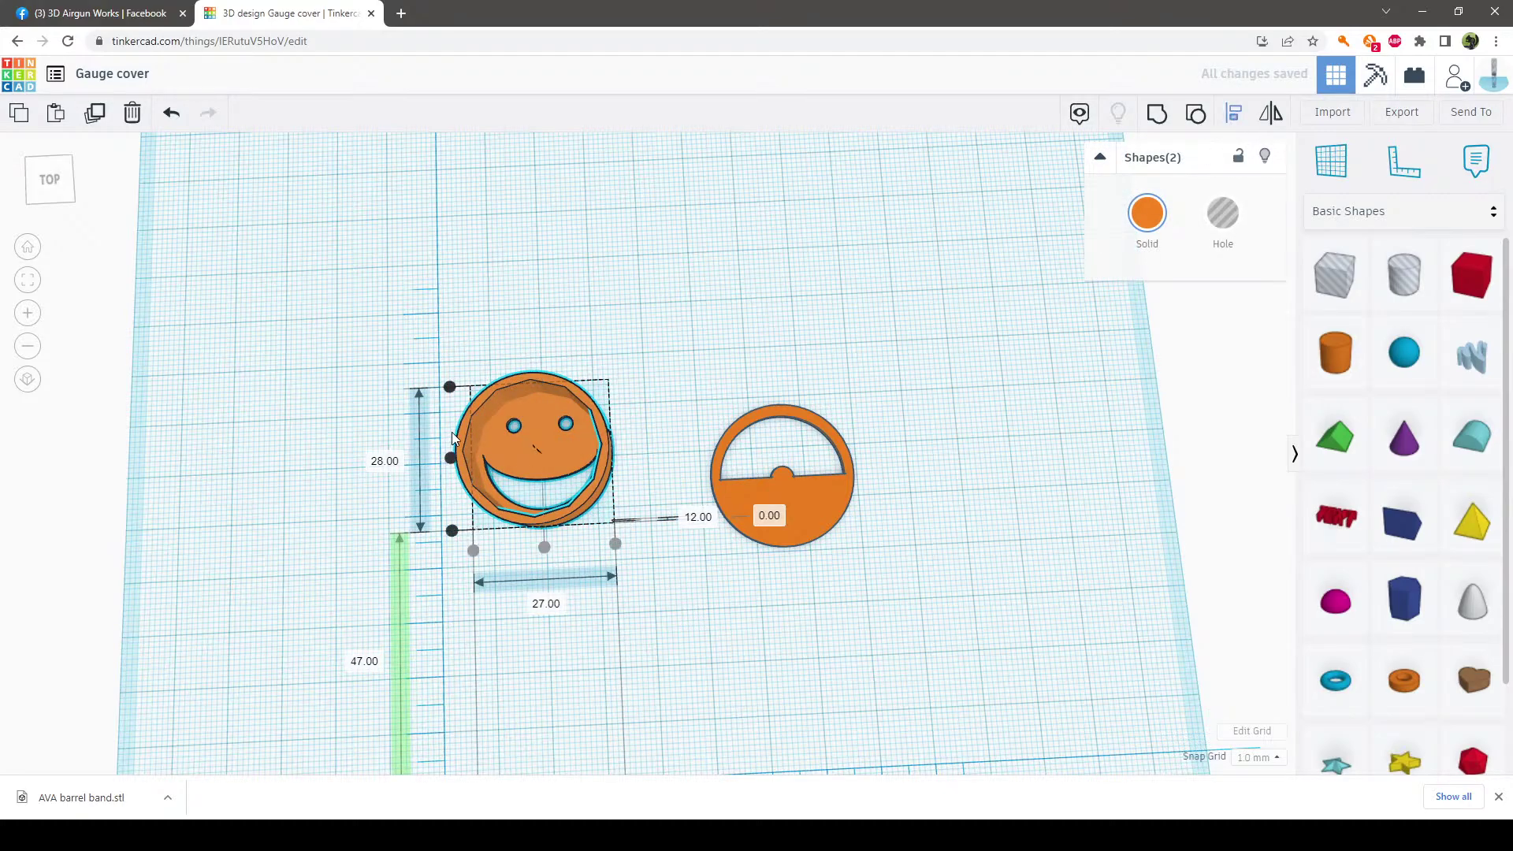
left_click(450, 458)
left_click(642, 593)
Group the ring and the smiley disc into one cover
left_click_drag(619, 569, 422, 333)
left_click(1156, 118)
left_click(910, 440)
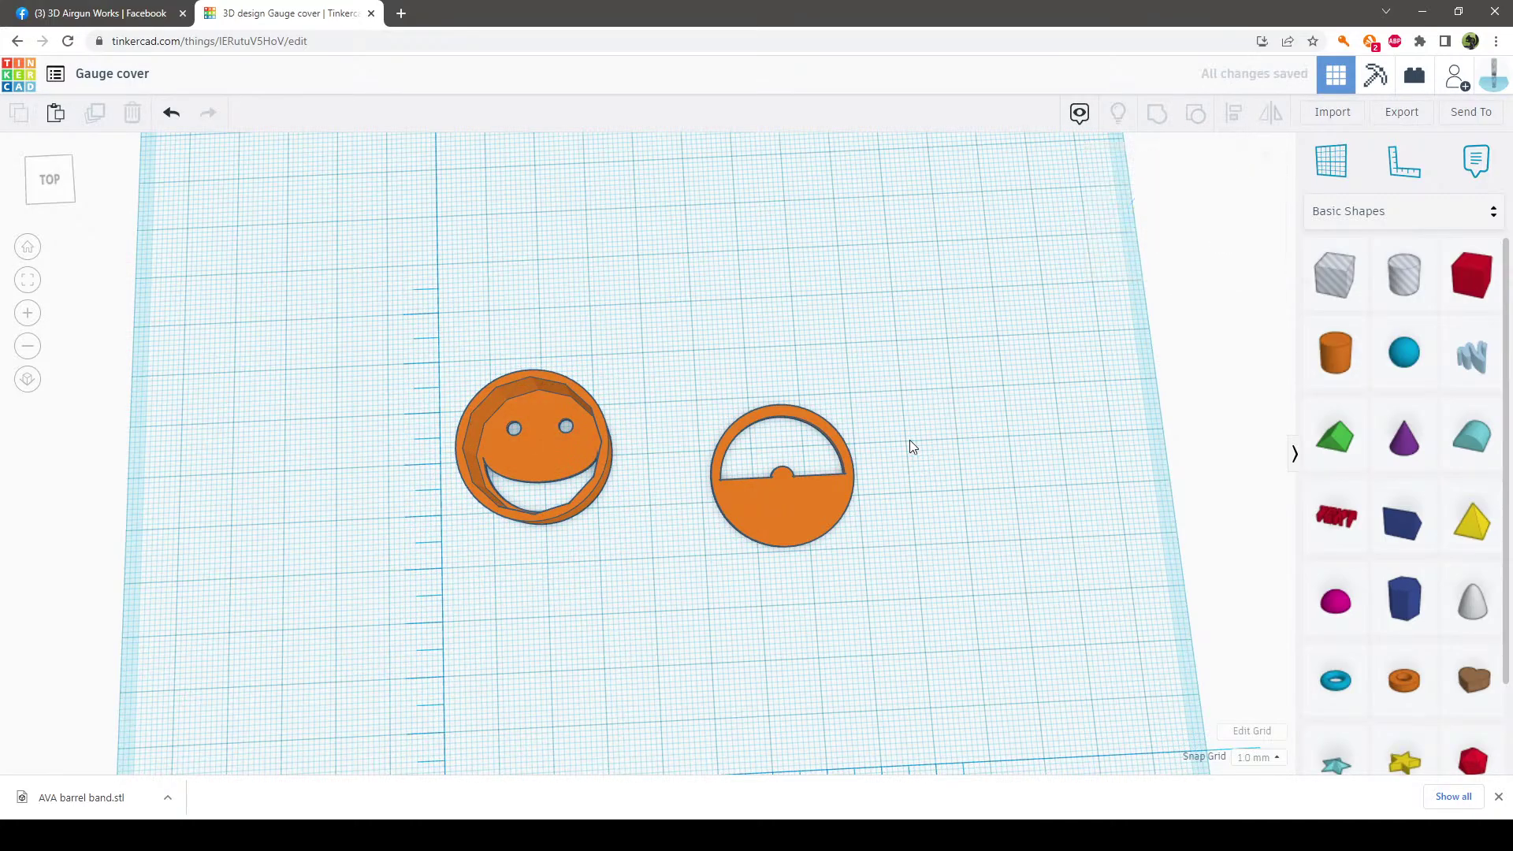
Rotate the smiley cover upside down so its face points up
right_click_drag(910, 440, 815, 413)
left_click(518, 461)
left_click_drag(537, 347, 676, 520)
left_click(675, 520)
right_click_drag(784, 608, 777, 689)
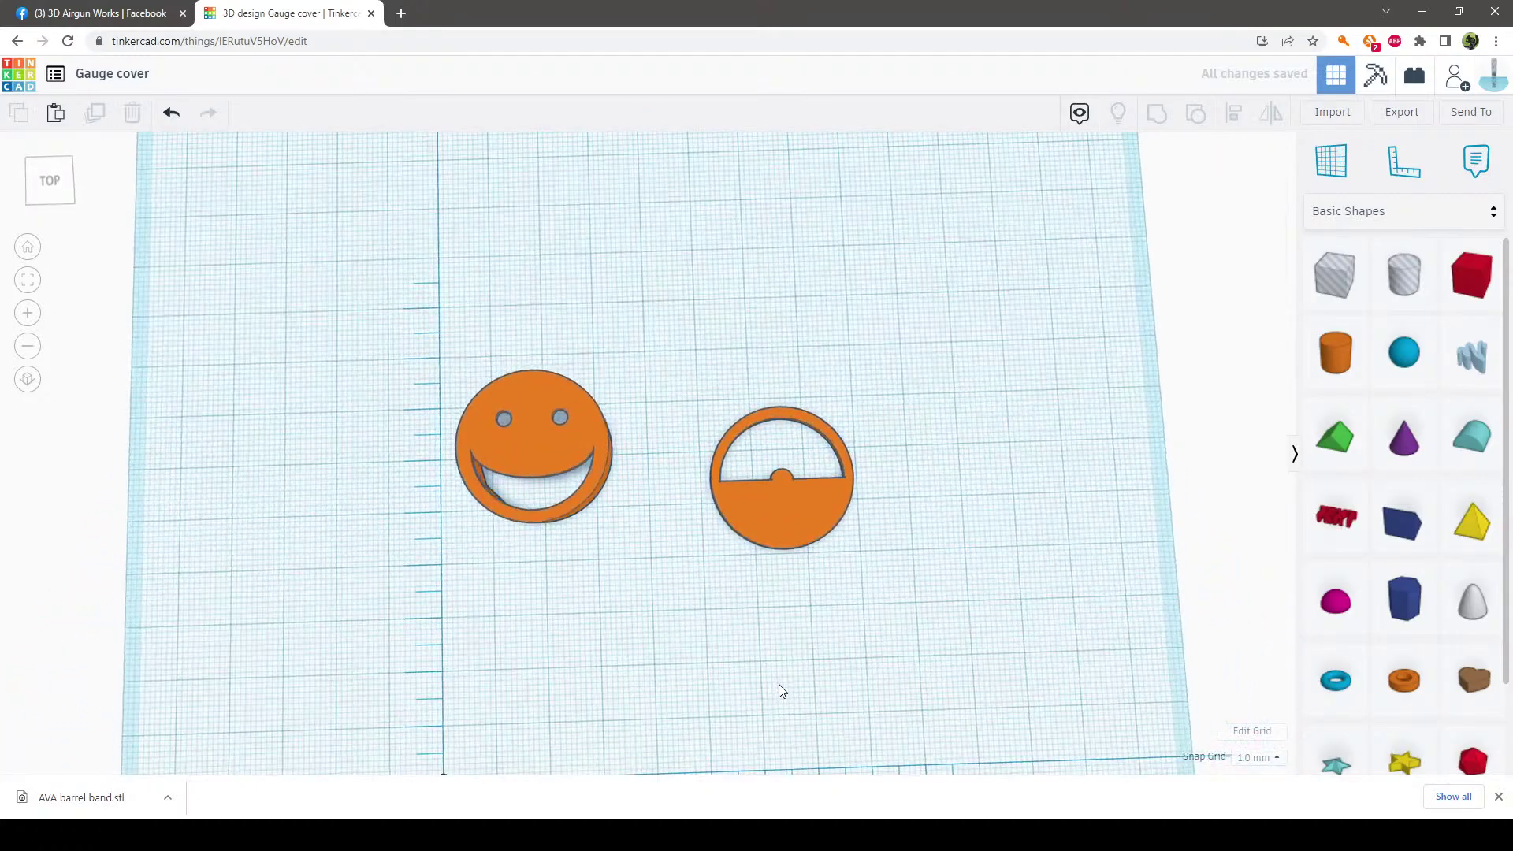
Move the loose half-open disc closer to the smiley cover
mouse_move(791, 527)
right_mouse_down()
mouse_move(791, 506)
mouse_move(785, 529)
right_mouse_up()
left_click(785, 530)
left_click_drag(782, 527, 744, 500)
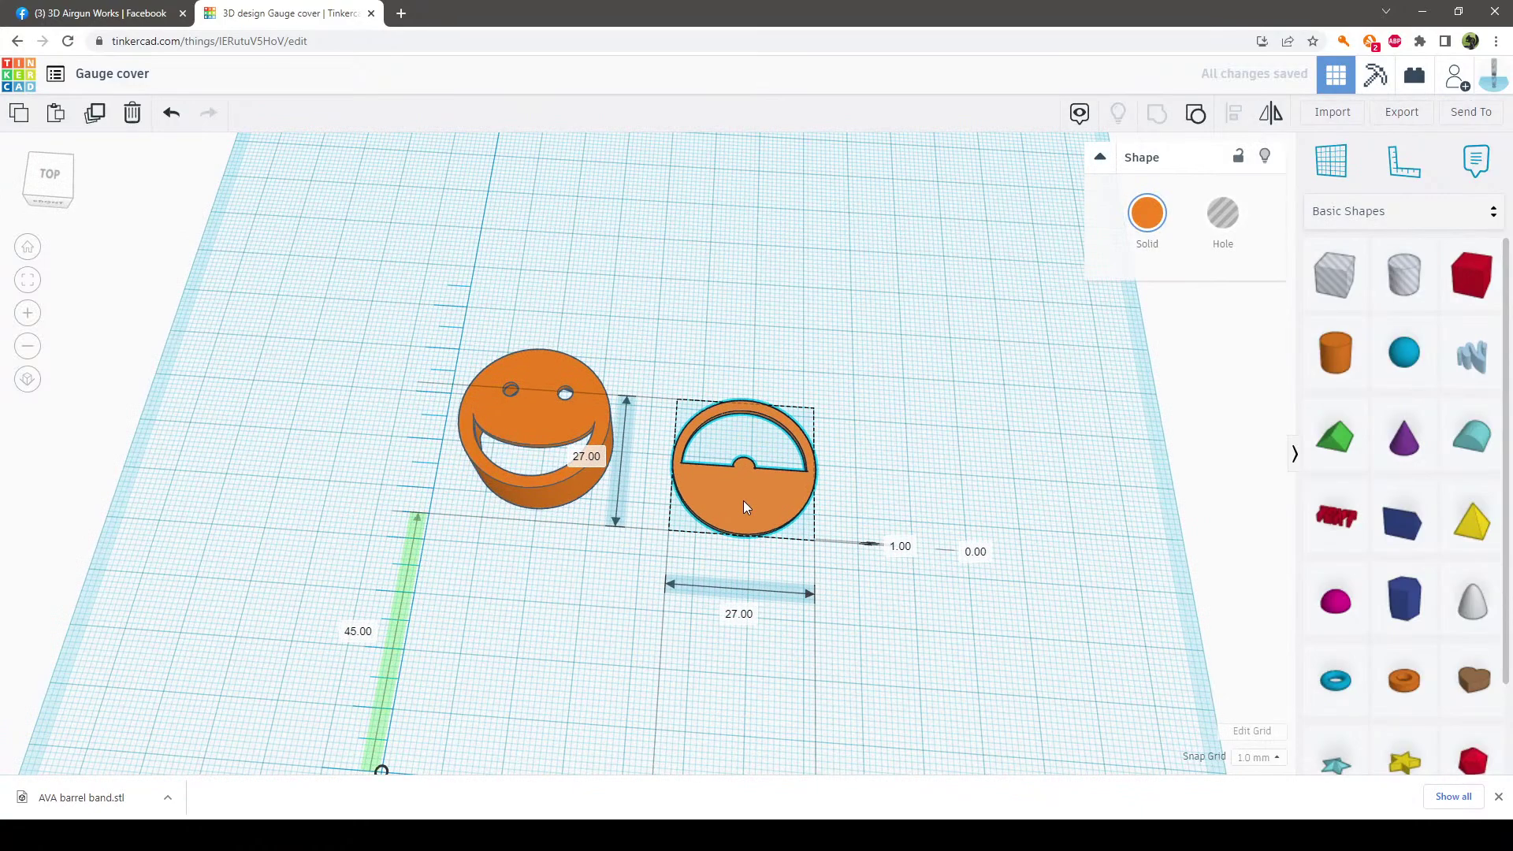
left_click(967, 631)
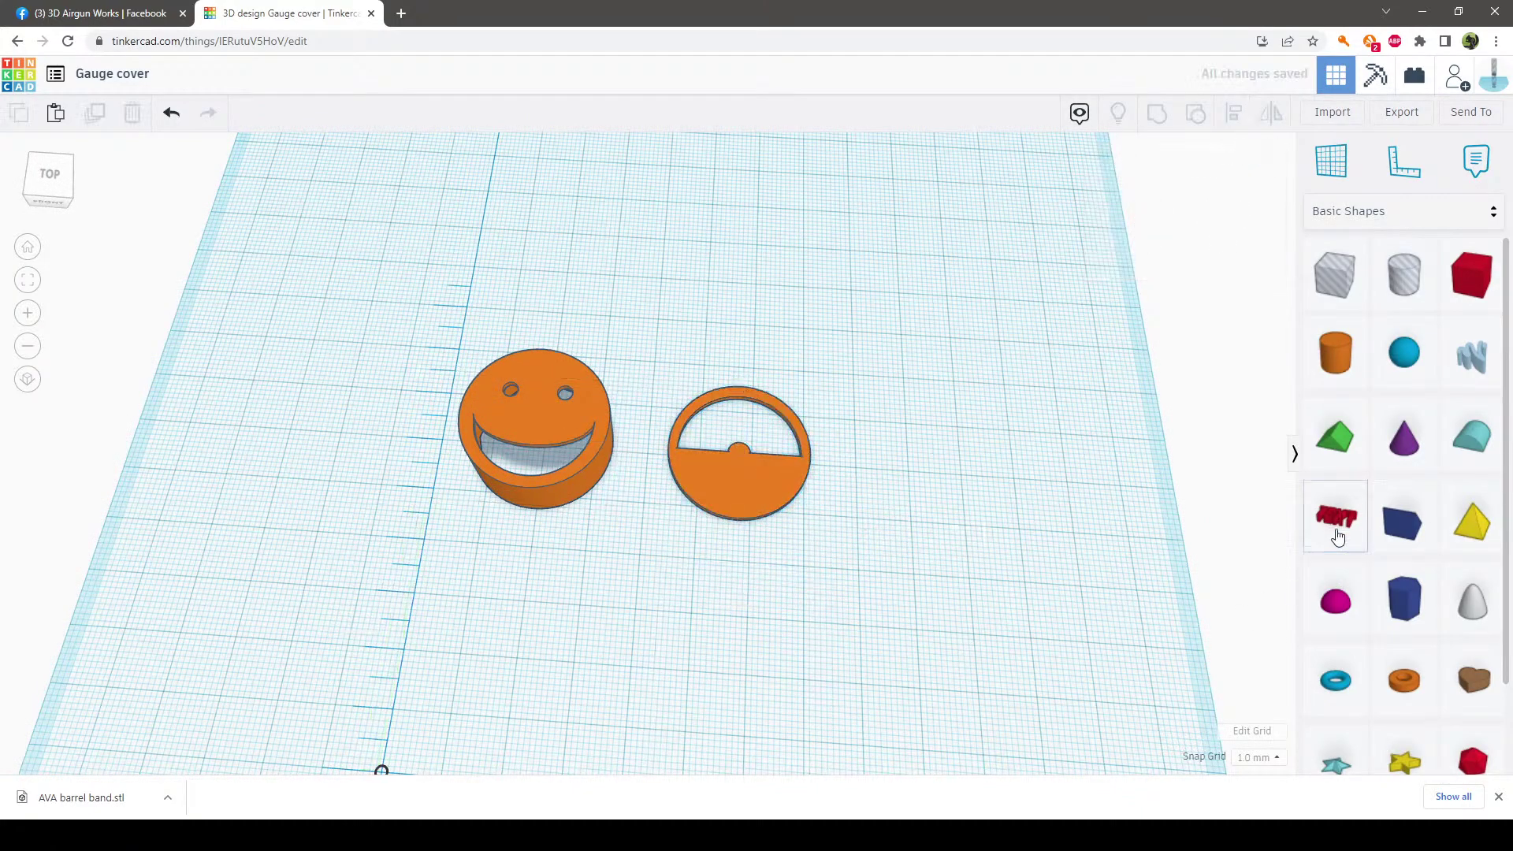
Add a text shape in front of the half-open disc, scaled down to about 18 mm long, and change its text to 3DAGW
left_click_drag(1337, 520, 829, 606)
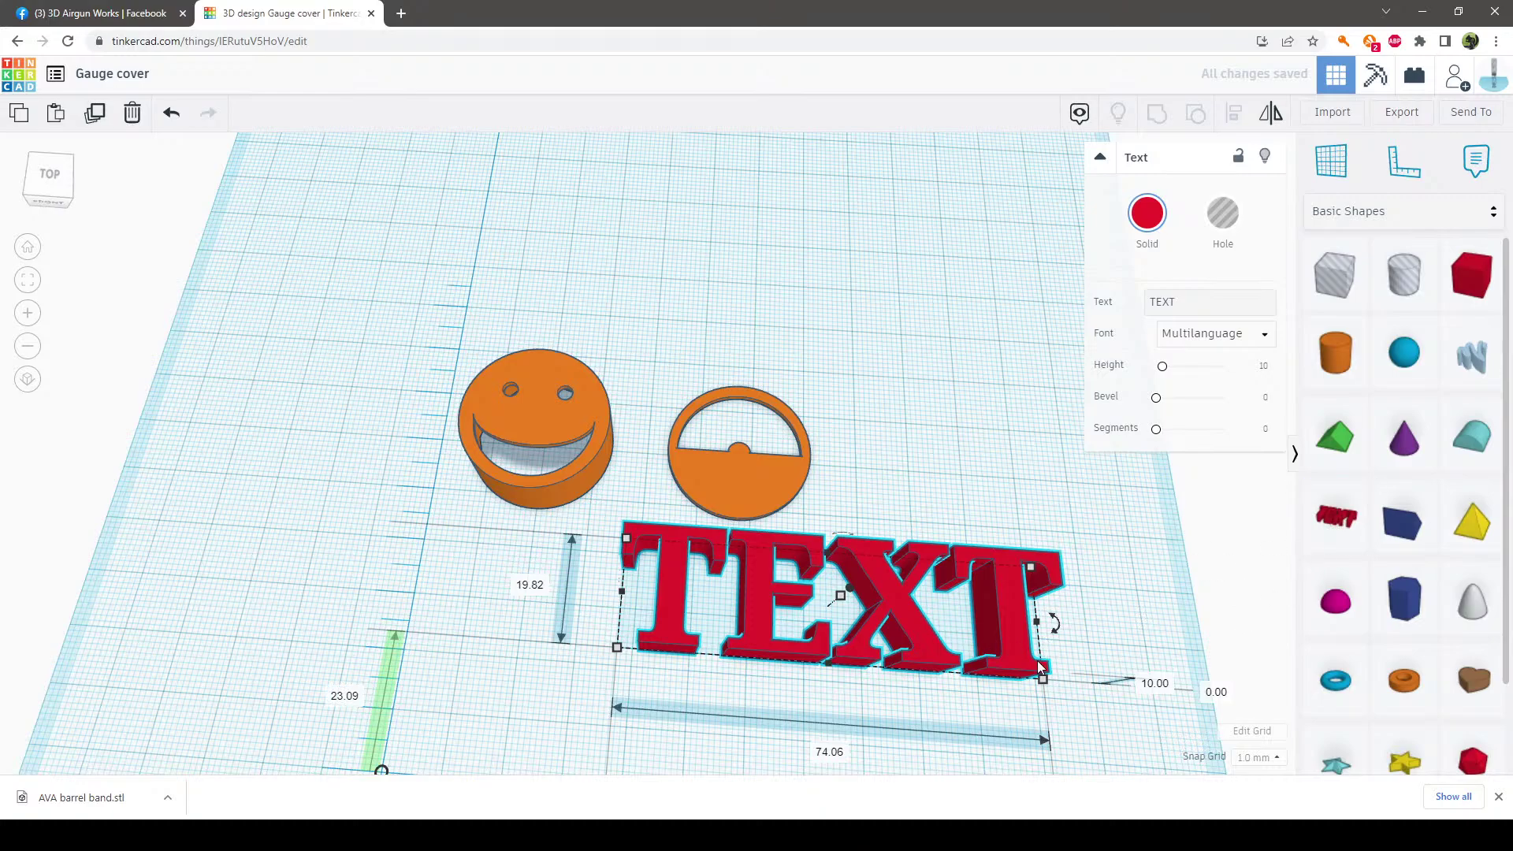
left_click_drag(1043, 680, 725, 570, "shift")
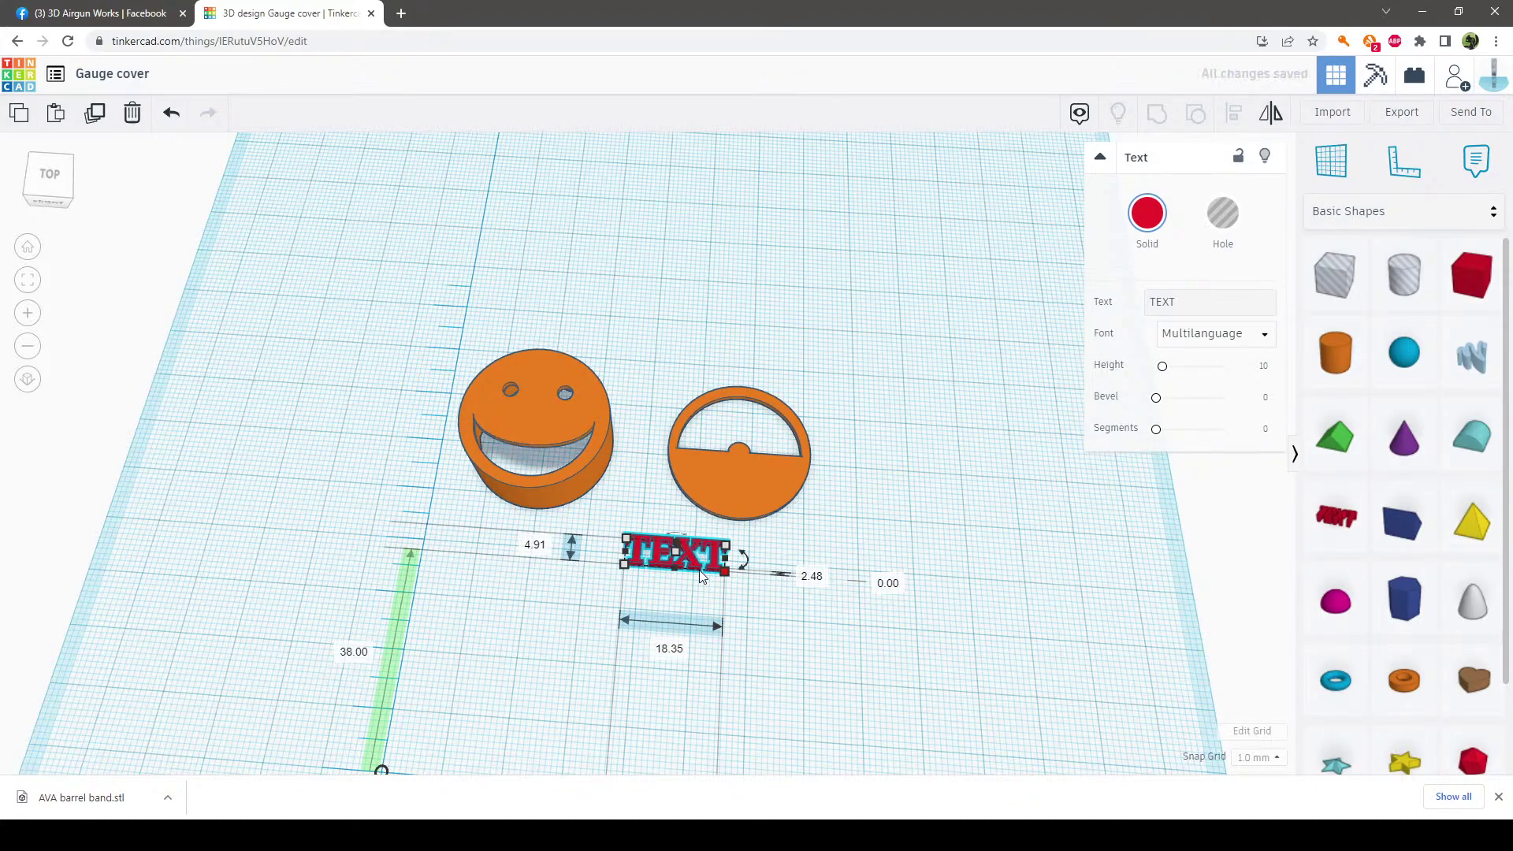
left_click(1180, 303)
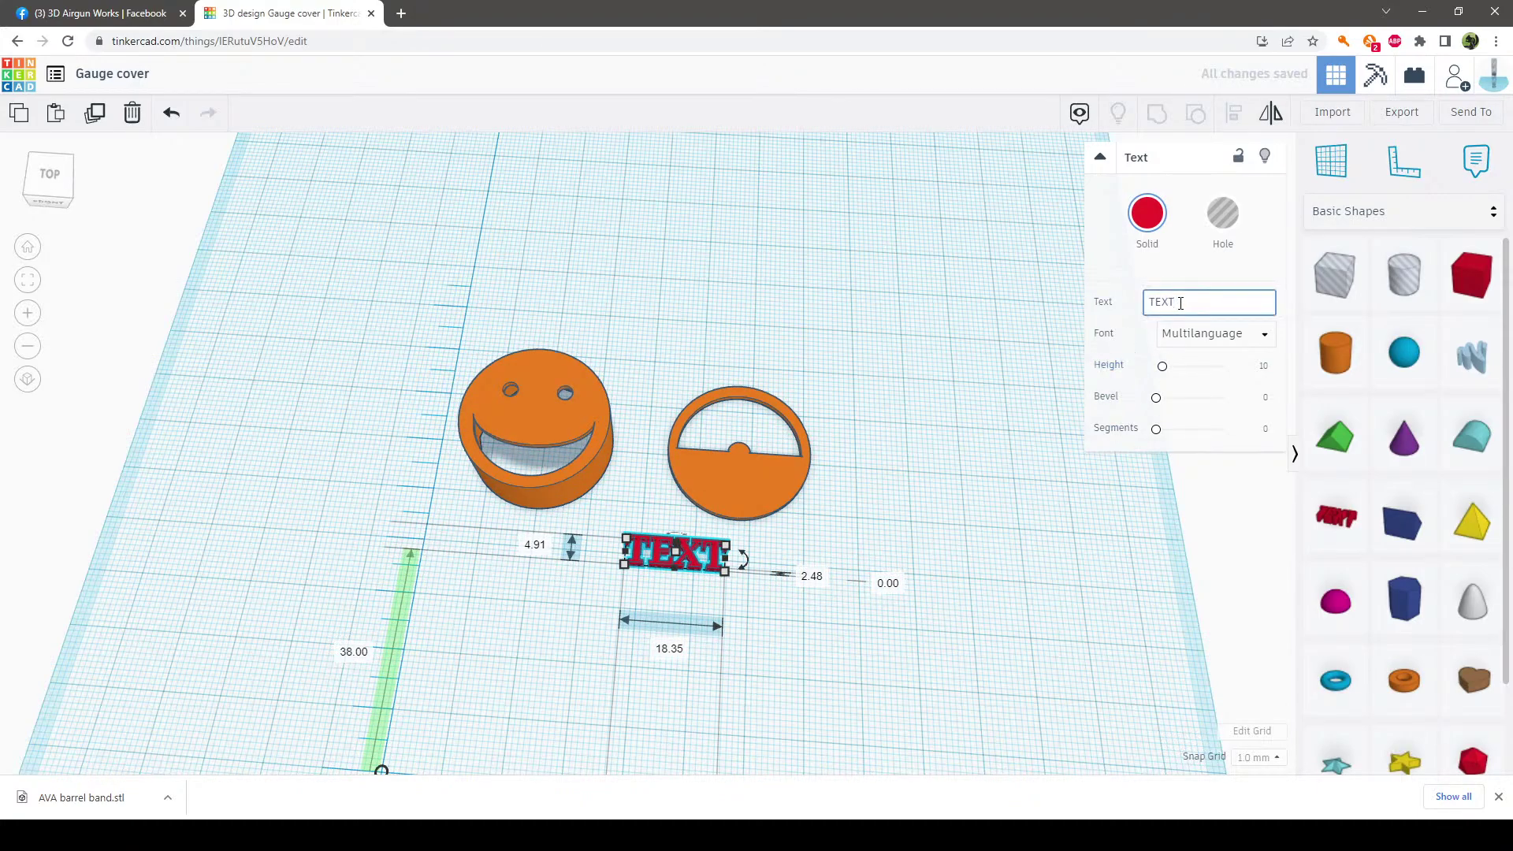
key("BackSpace")
key("BackSpace")
key("BackSpace")
type("3")
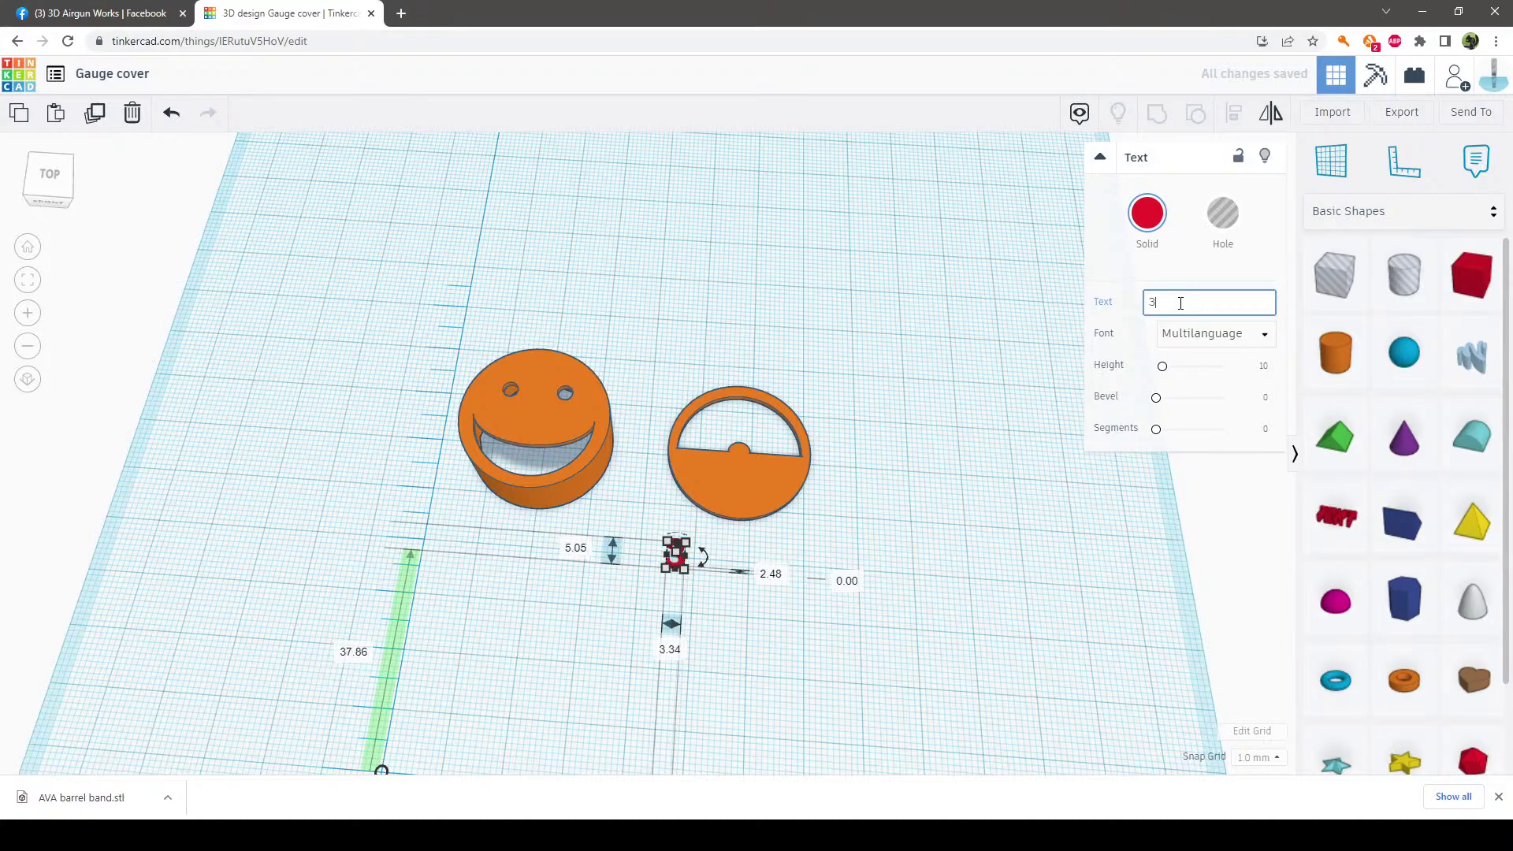
type("DAGW")
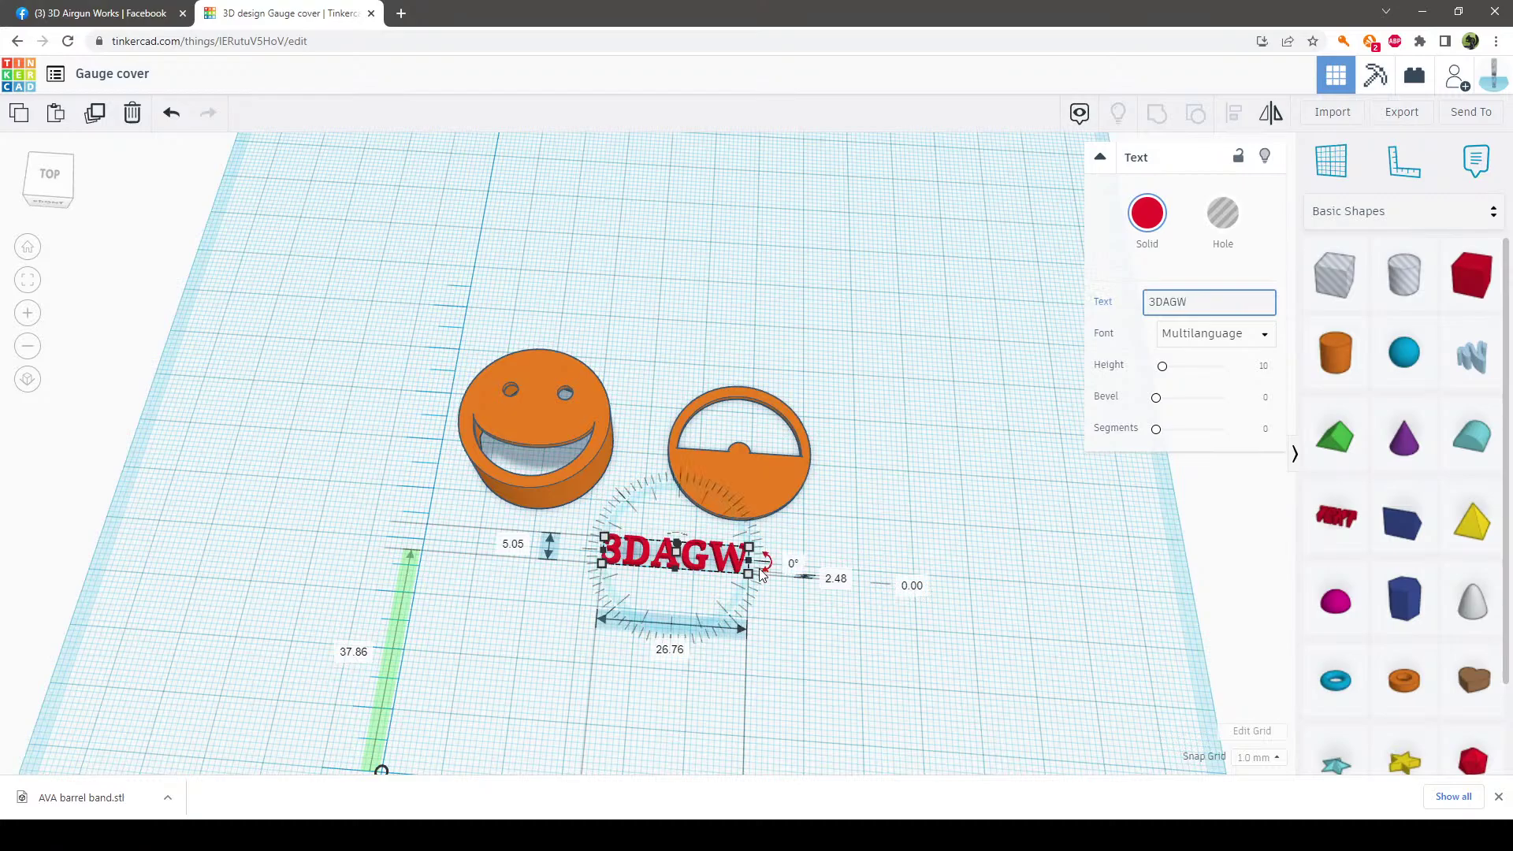
Scale the 3DAGW text proportionally to about 18 mm long and move it onto the solid half of the half-open disc
left_click_drag(748, 575, 777, 489, "shift")
left_click(775, 619)
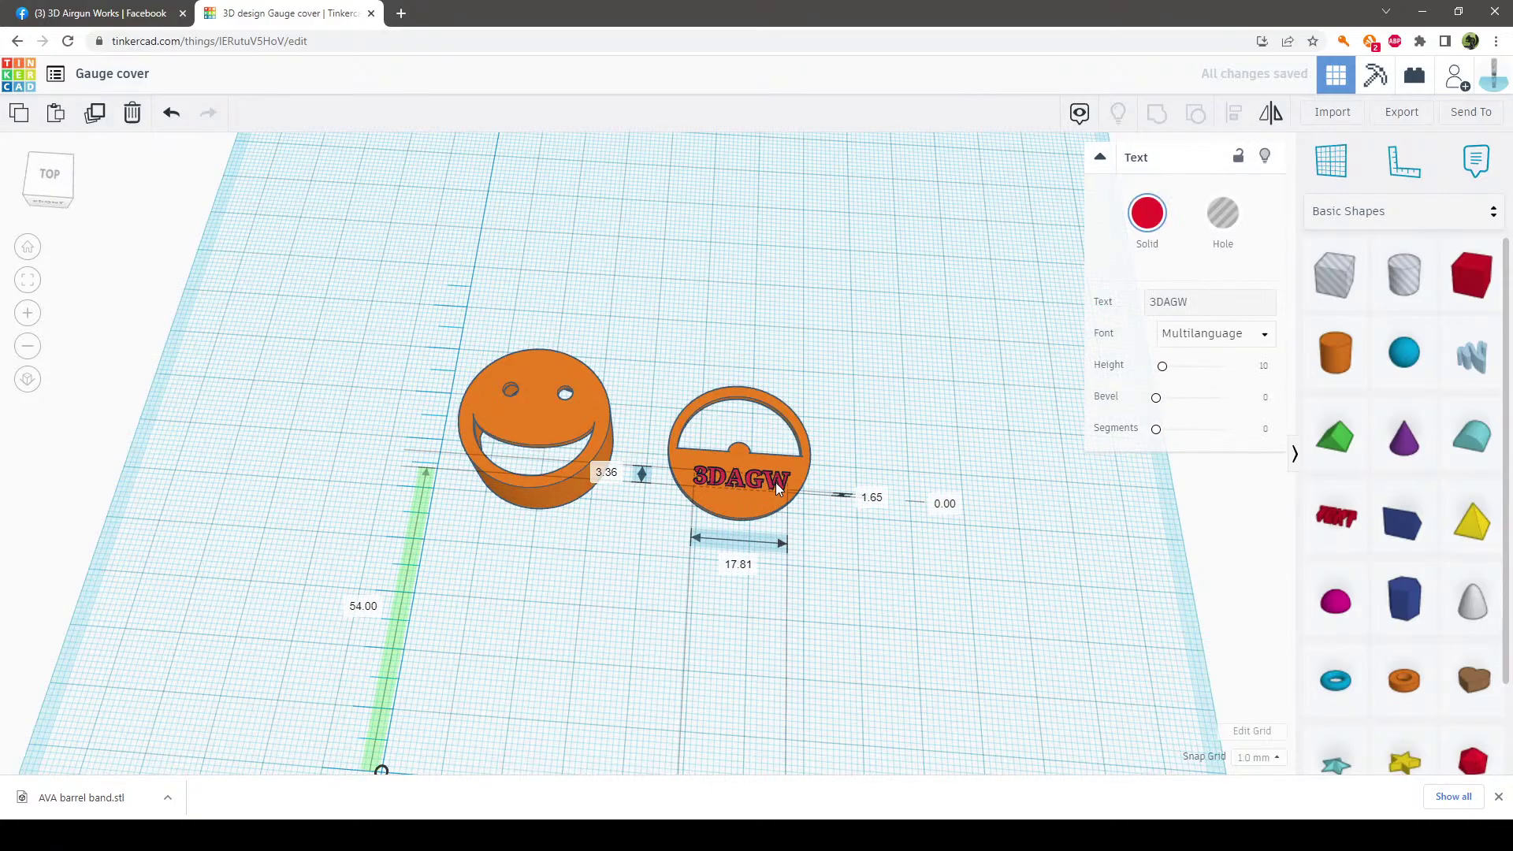
Turn the 3DAGW text into a hole
right_click_drag(775, 482, 940, 539)
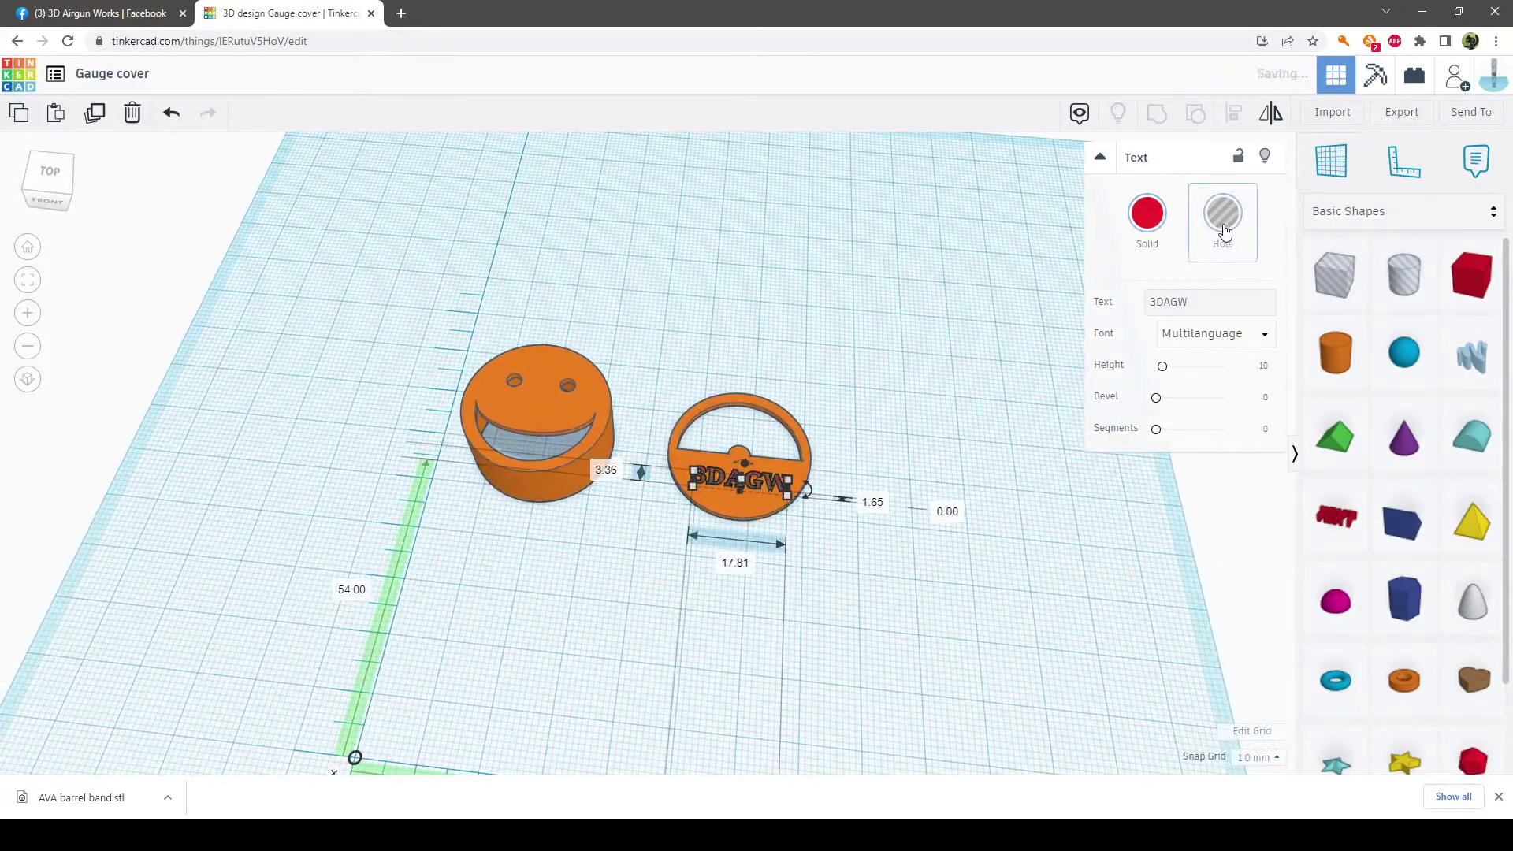
left_click(890, 608)
right_click_drag(890, 609, 858, 581)
Center the 3DAGW text hole across the width of the half-open disc
left_click_drag(873, 534, 662, 338)
left_click(1234, 112)
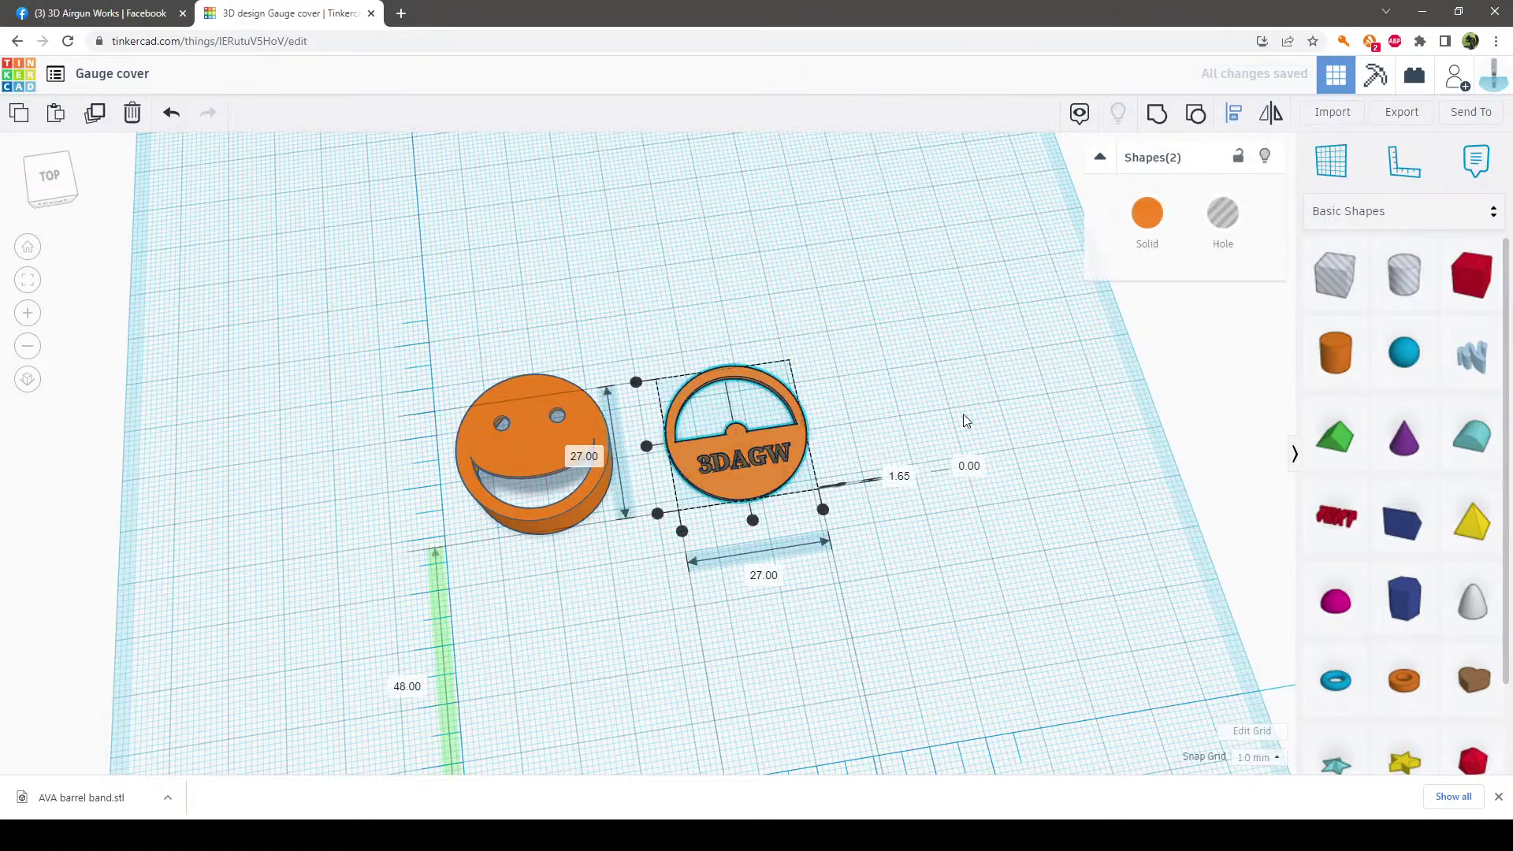
left_click(754, 521)
left_click(929, 566)
Group the 3DAGW text hole with the half-open disc to cut out the lettering
right_click_drag(929, 565, 845, 557)
left_click_drag(845, 557, 673, 366)
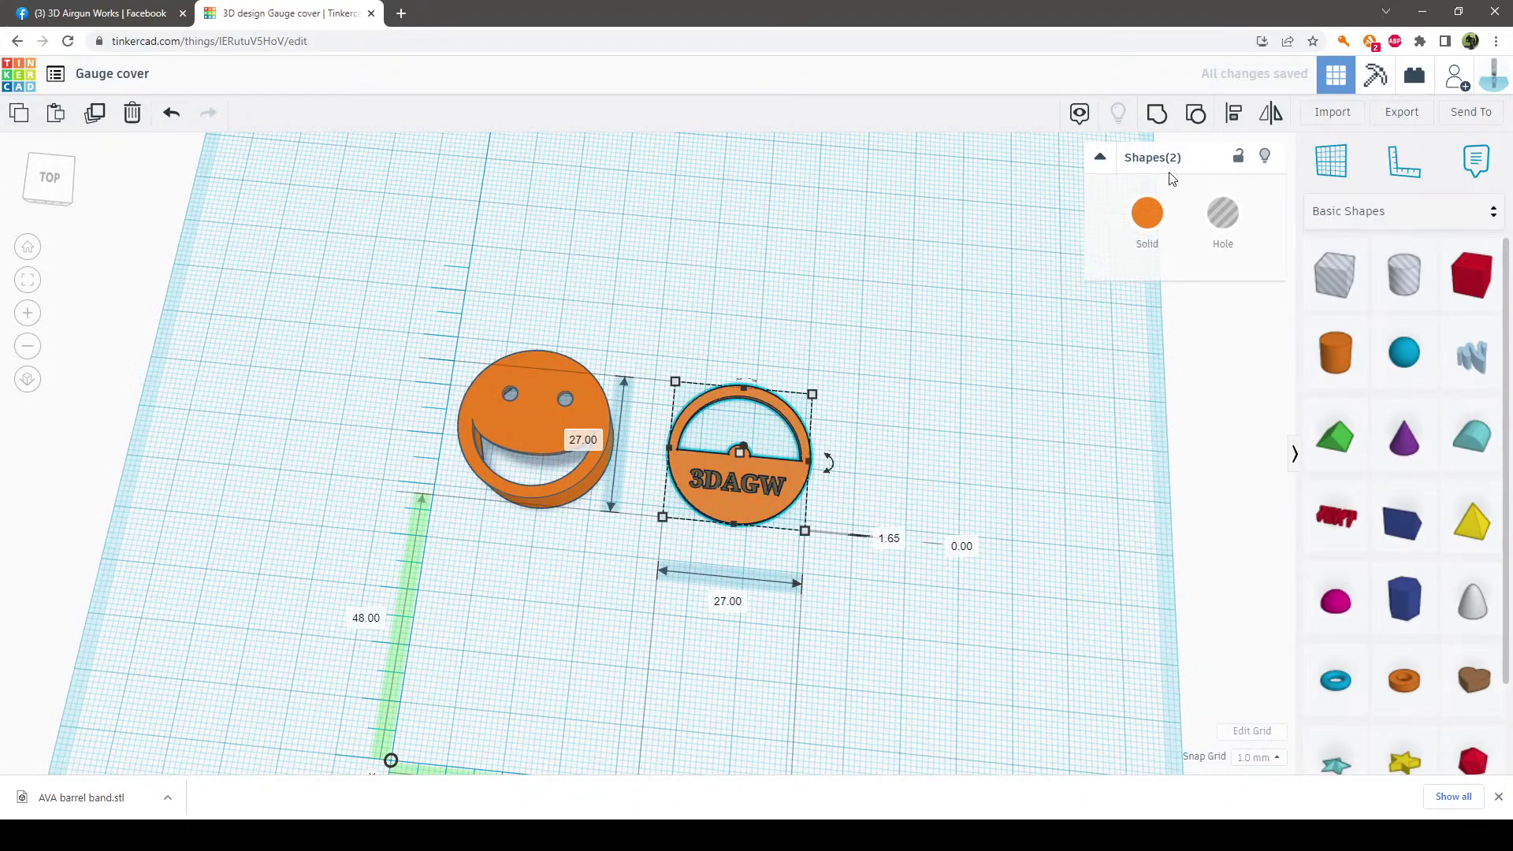
left_click(1157, 114)
left_click(952, 444)
Move the lettered disc slightly farther from the smiley cover and inspect both parts from above
right_click_drag(953, 439, 759, 476)
left_click_drag(778, 483, 821, 465)
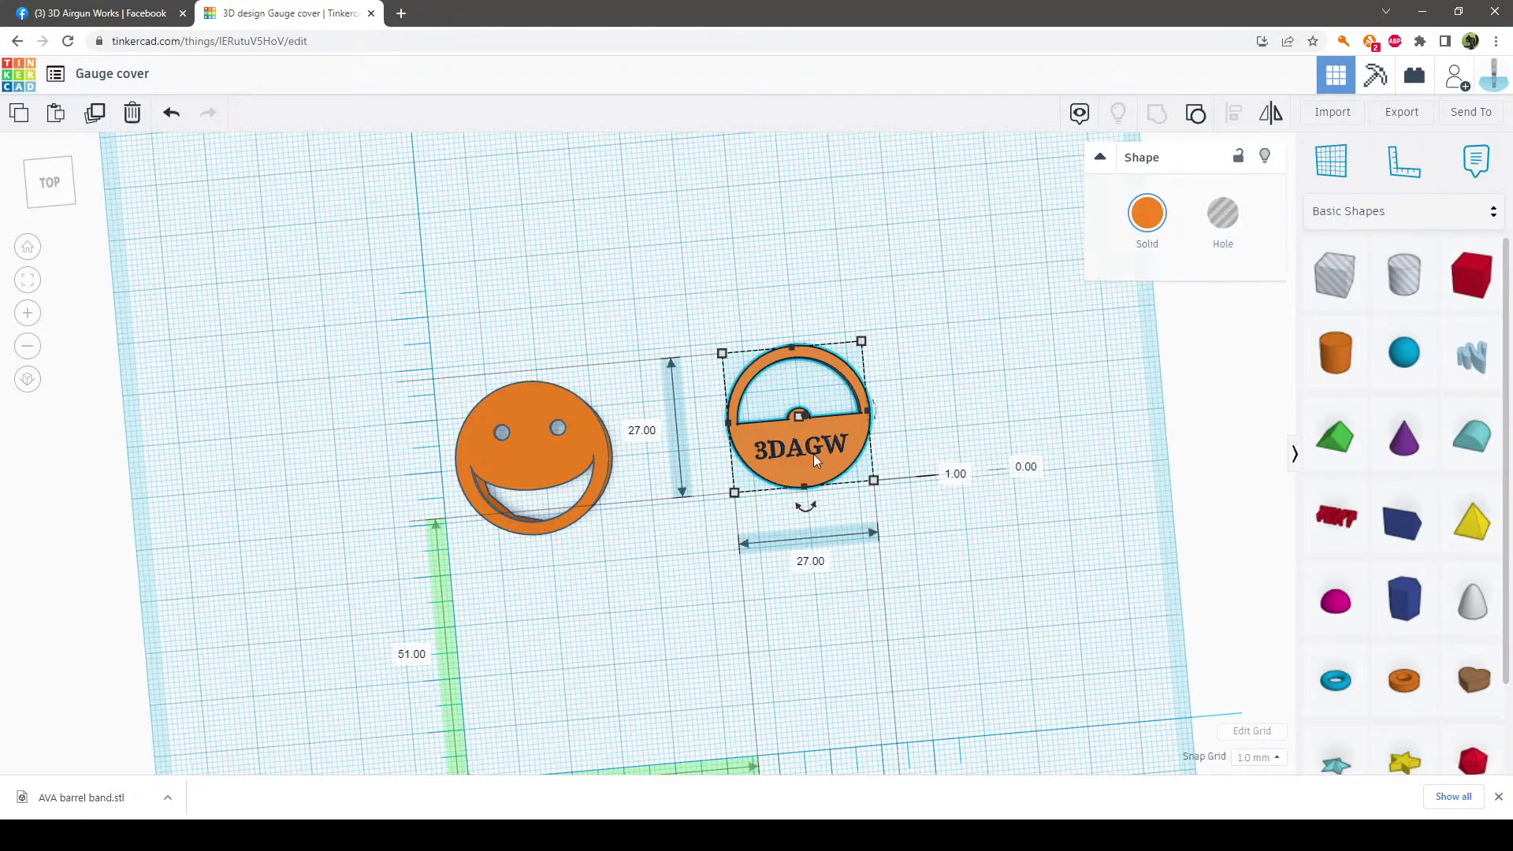
right_click_drag(1047, 409, 1038, 439)
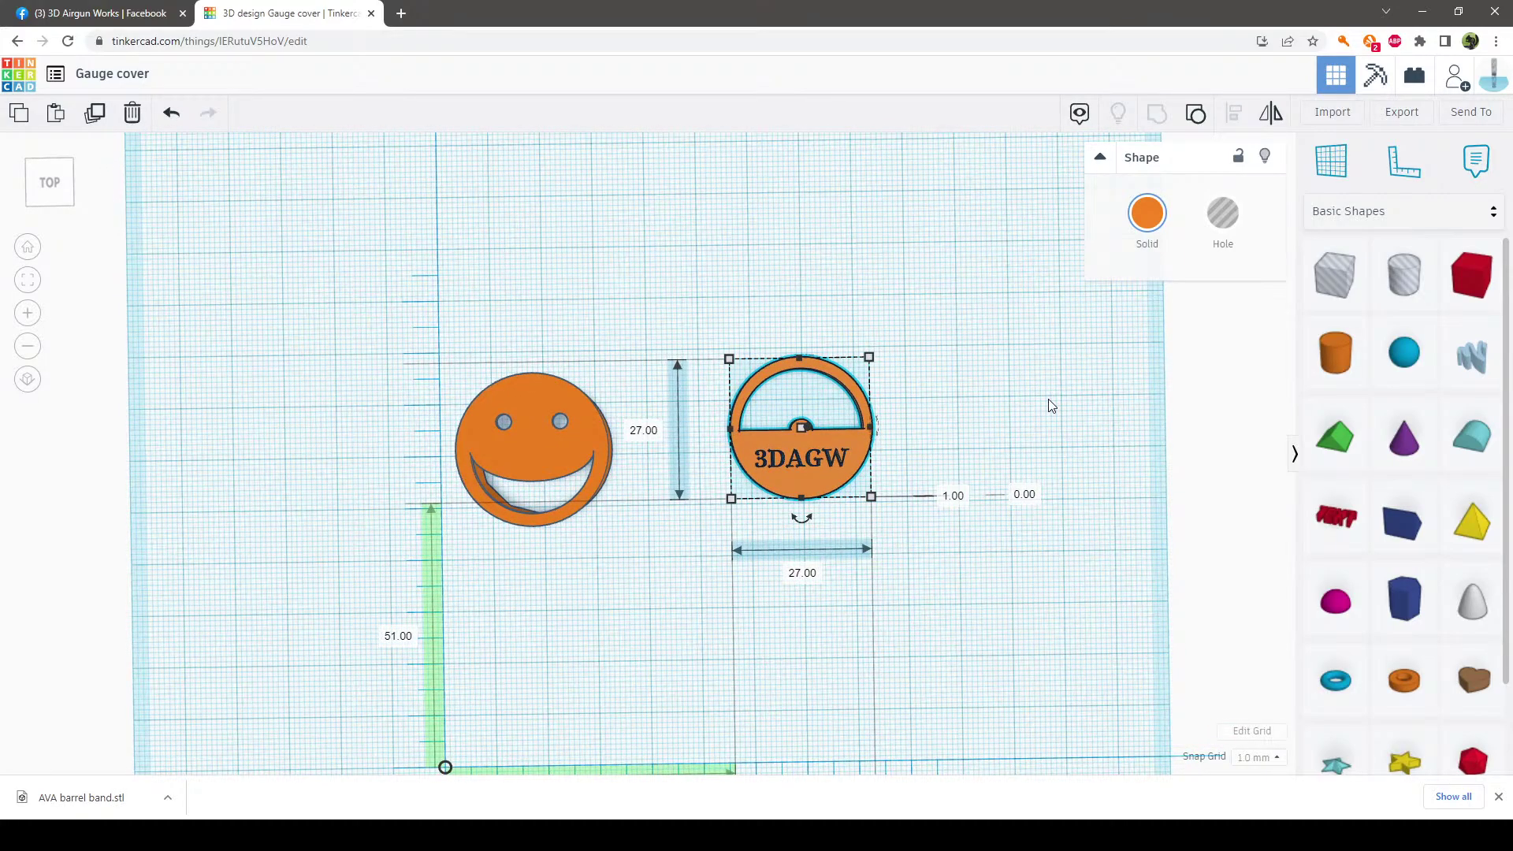
right_click_drag(995, 419, 831, 479)
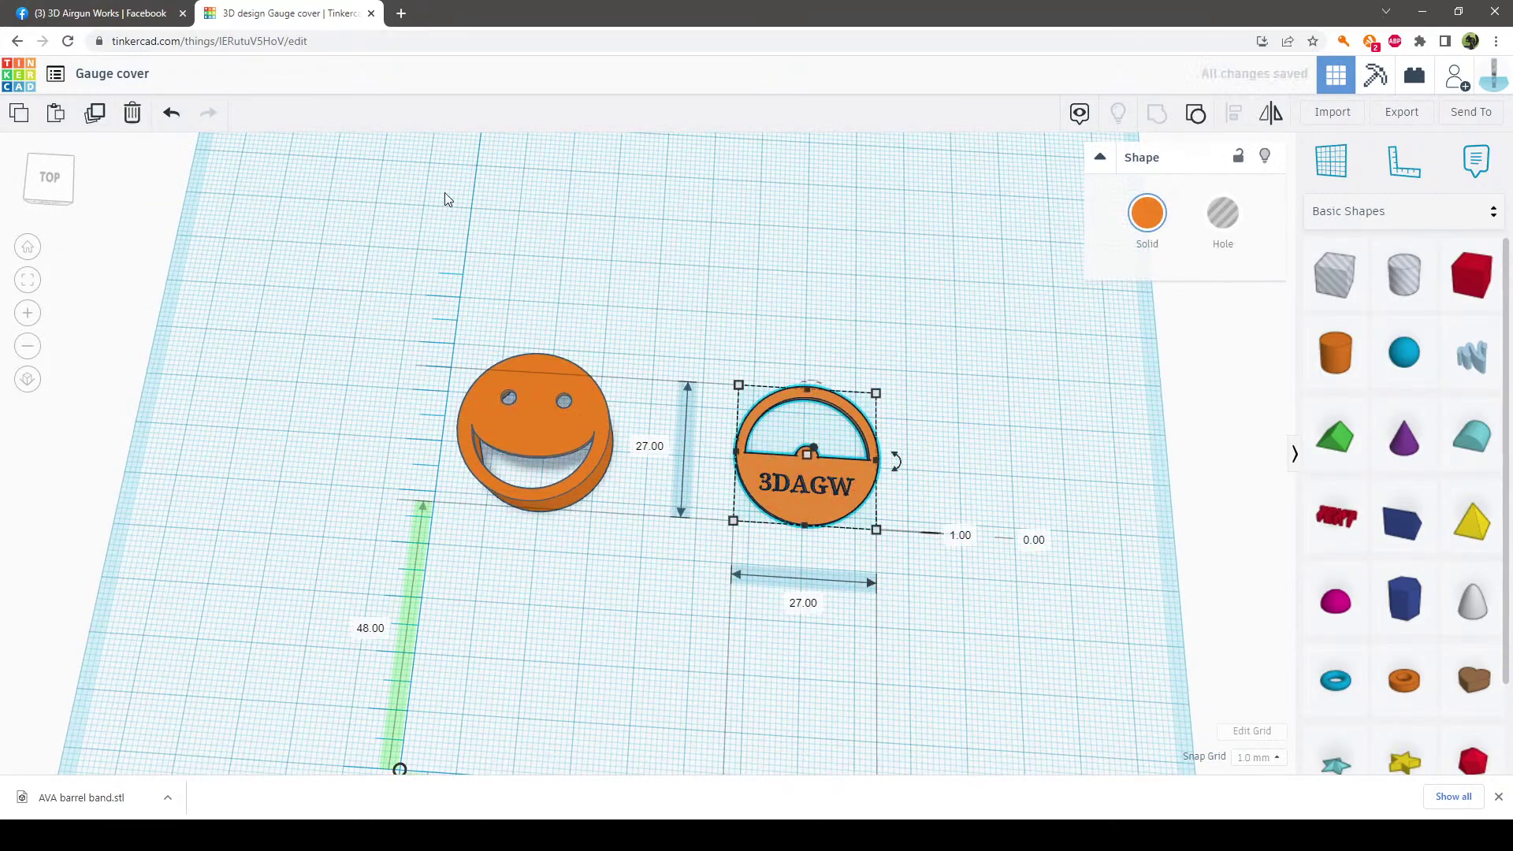
Open the 1.8x5.5" moderator design from the list of recent designs
left_click(56, 73)
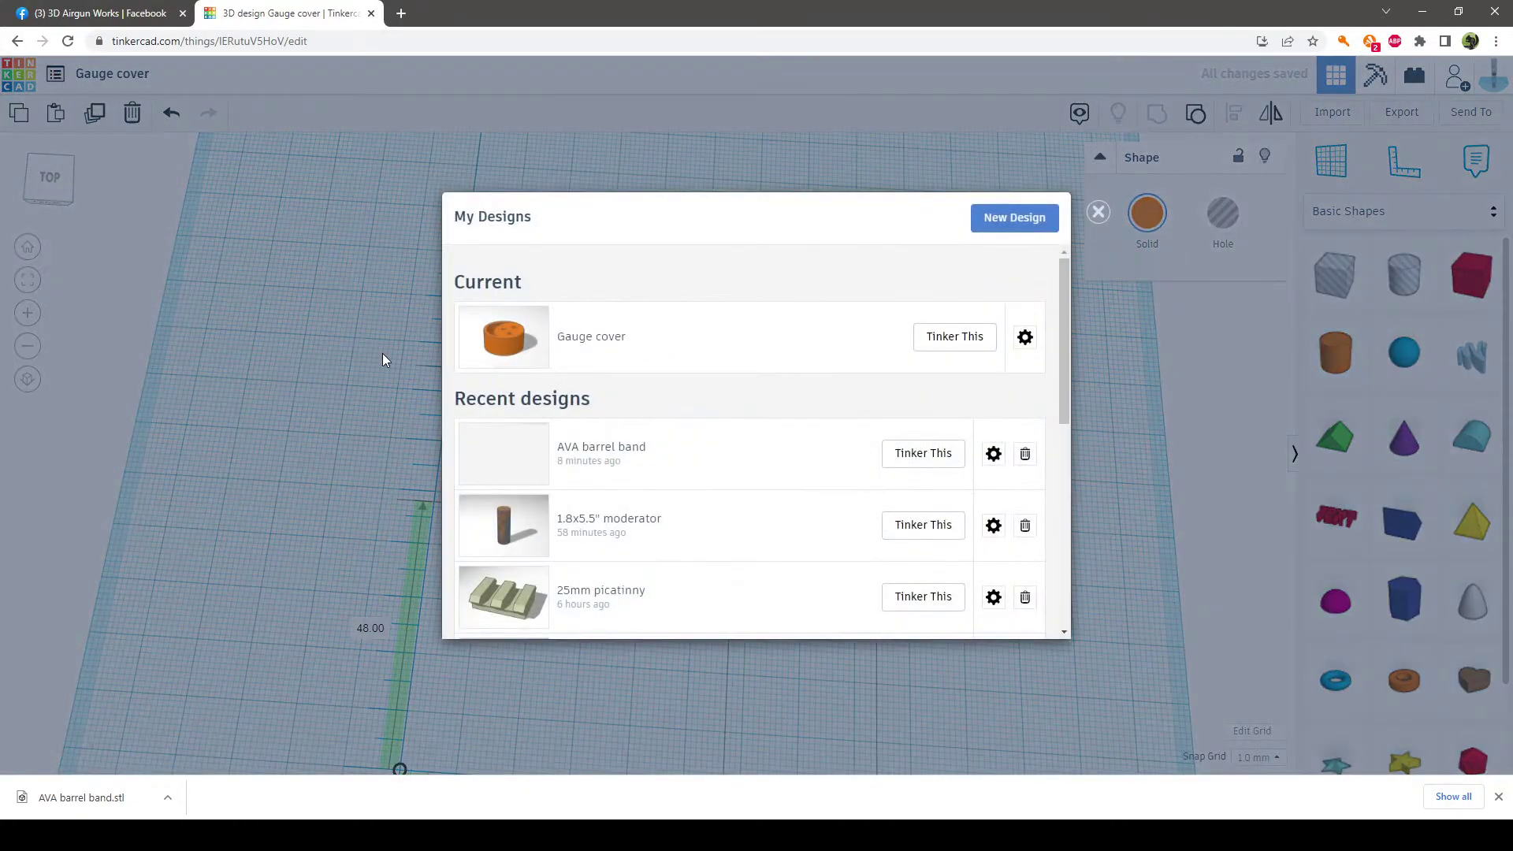
scroll(632, 428, "down", 3)
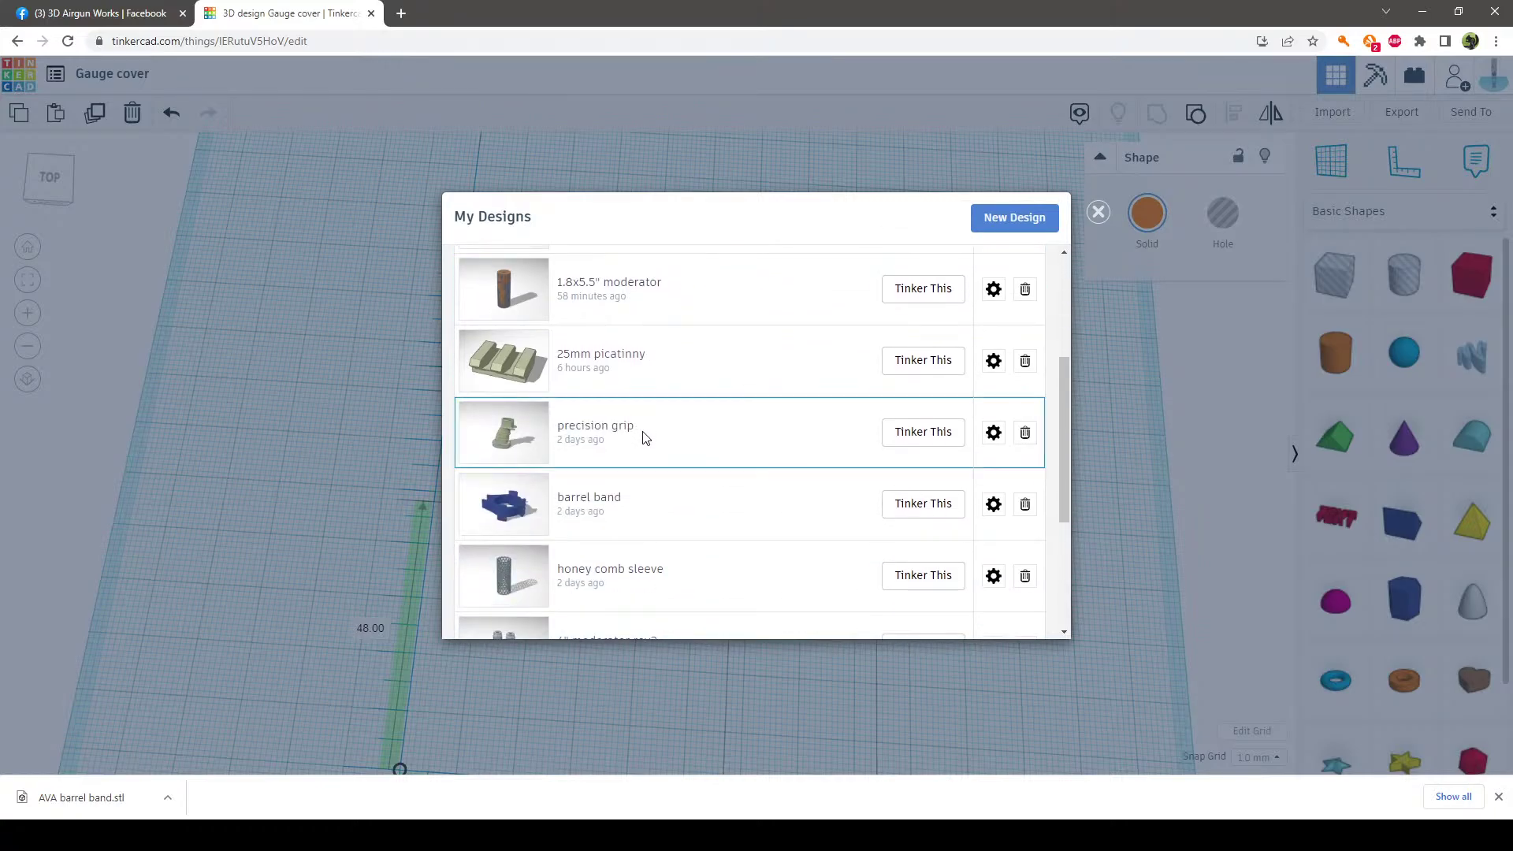
scroll(643, 438, "up", 1)
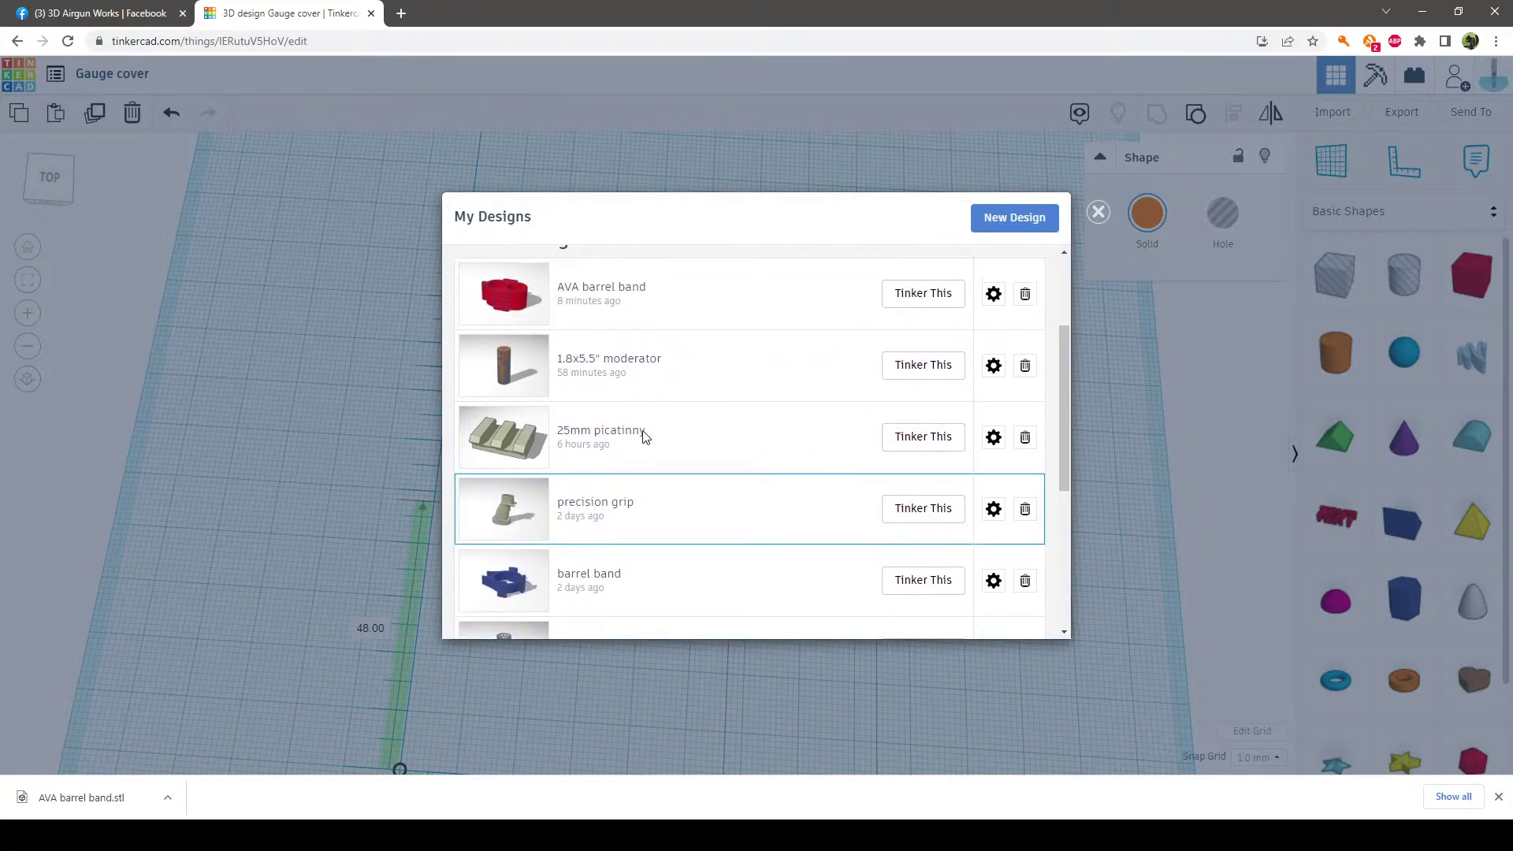
left_click(915, 368)
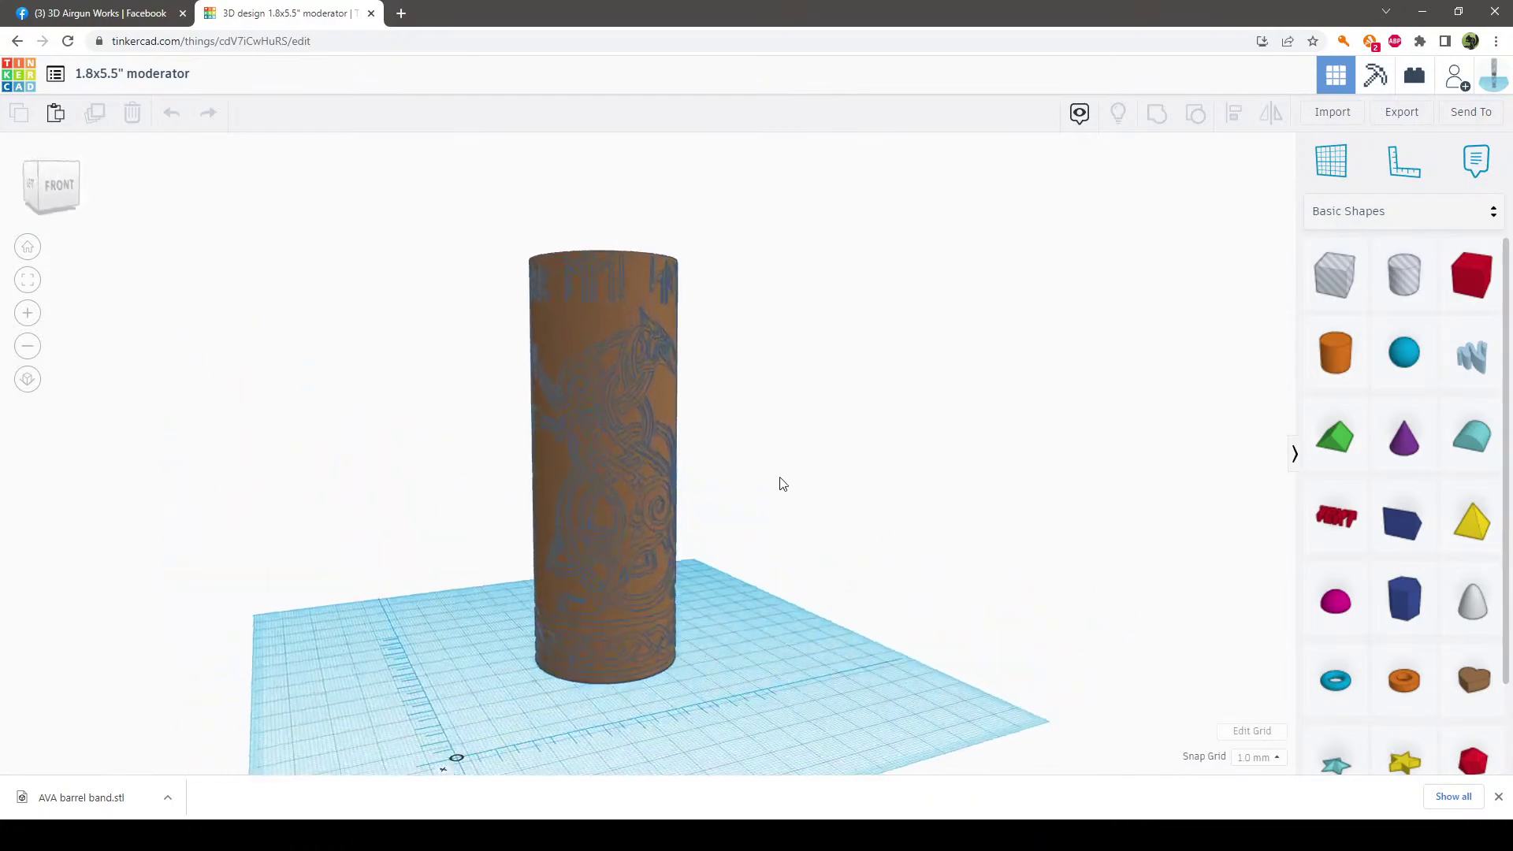
Ungroup the moderator and delete the box hole sitting above its cylinder
mouse_move(782, 479)
right_mouse_down()
mouse_move(800, 561)
mouse_move(791, 474)
right_mouse_up()
left_click(640, 449)
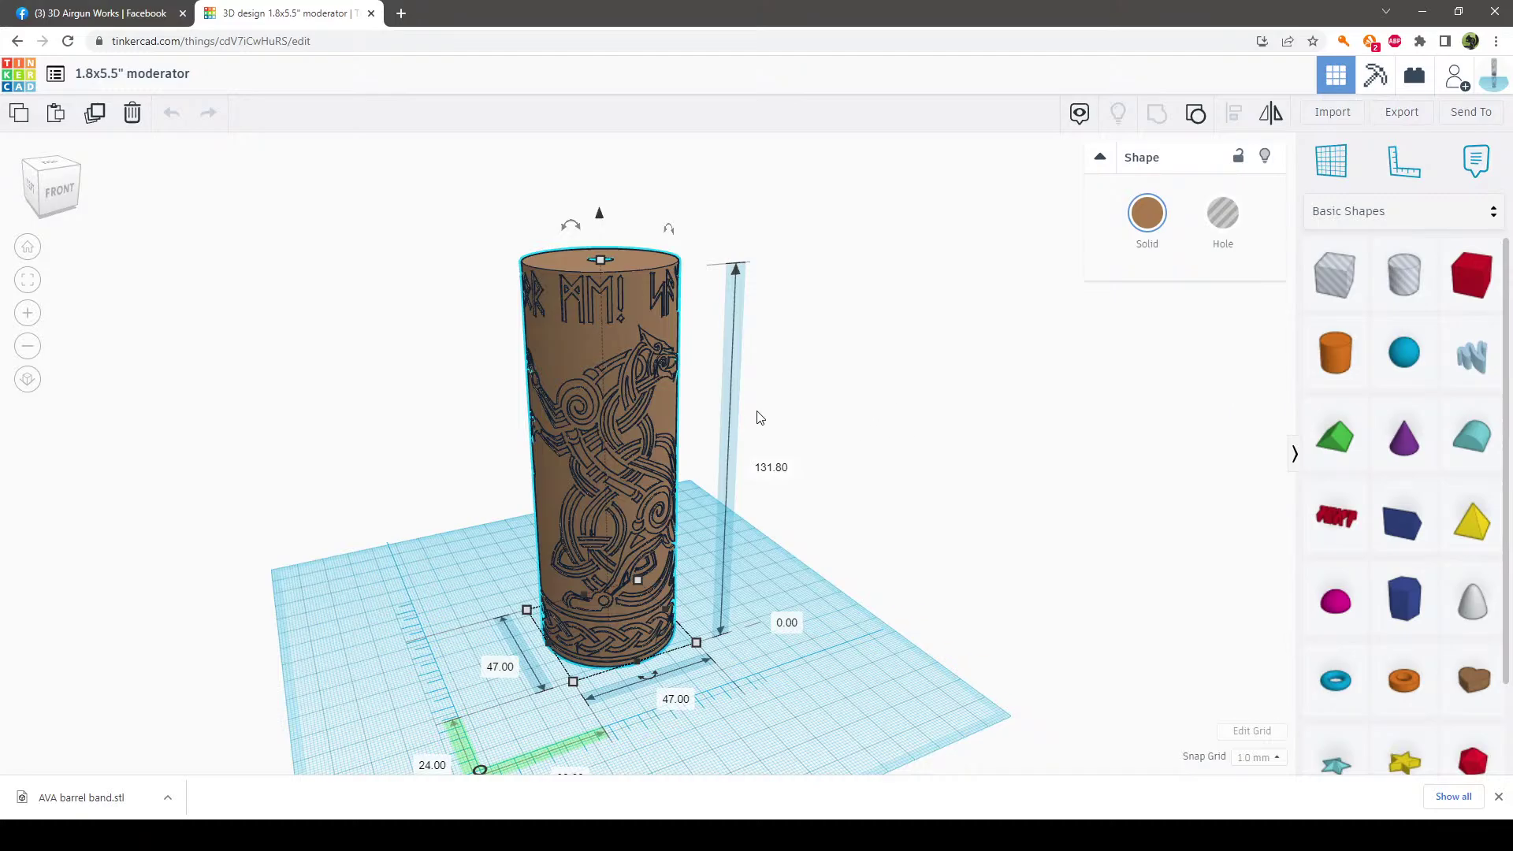
left_click(1193, 115)
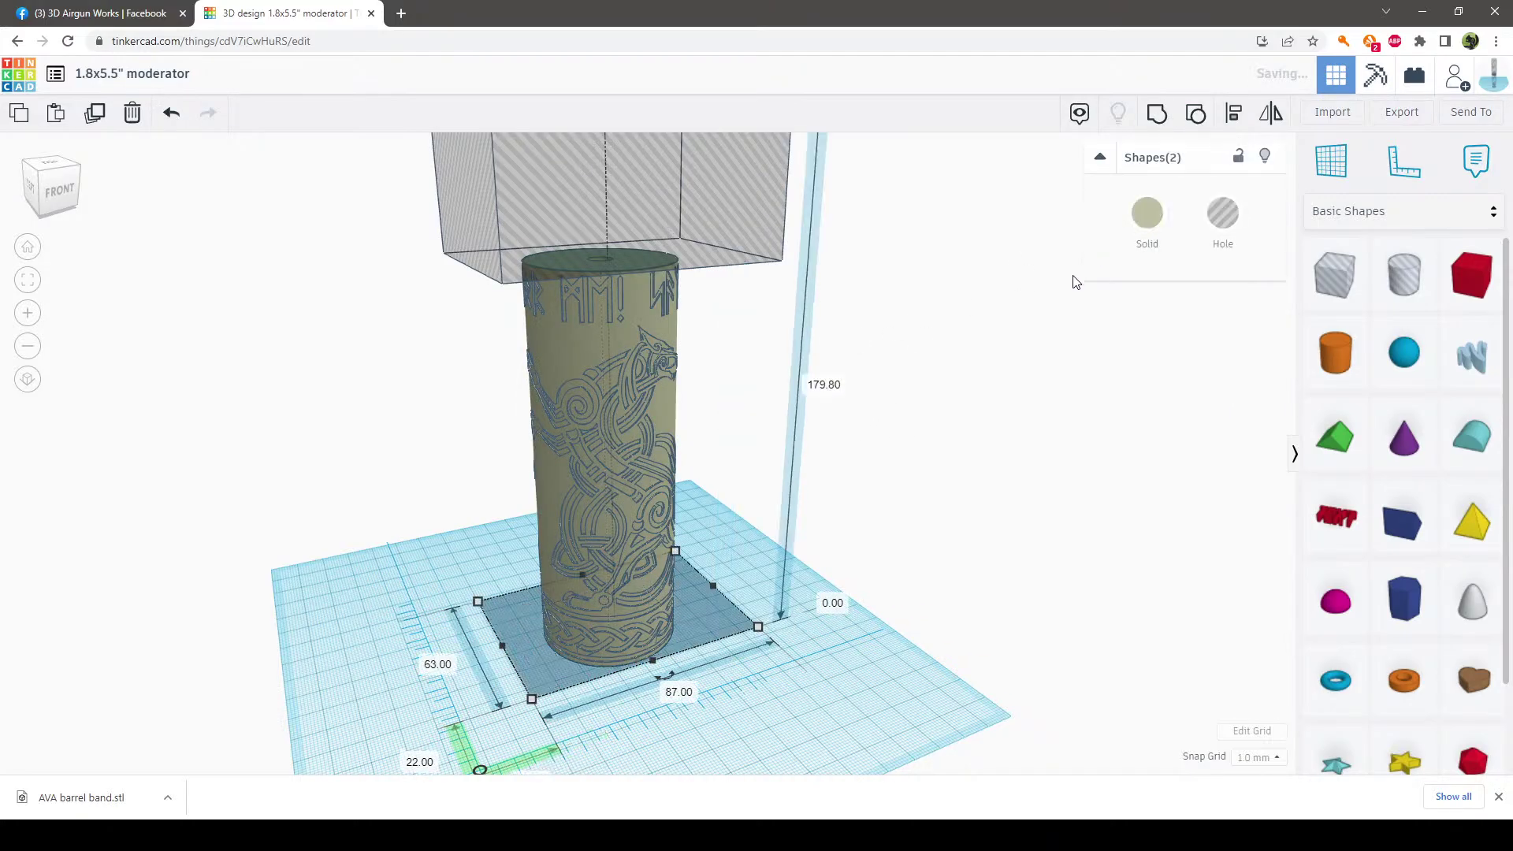
right_click_drag(901, 270, 1072, 356)
left_click(1072, 356)
left_click_drag(676, 219, 952, 138)
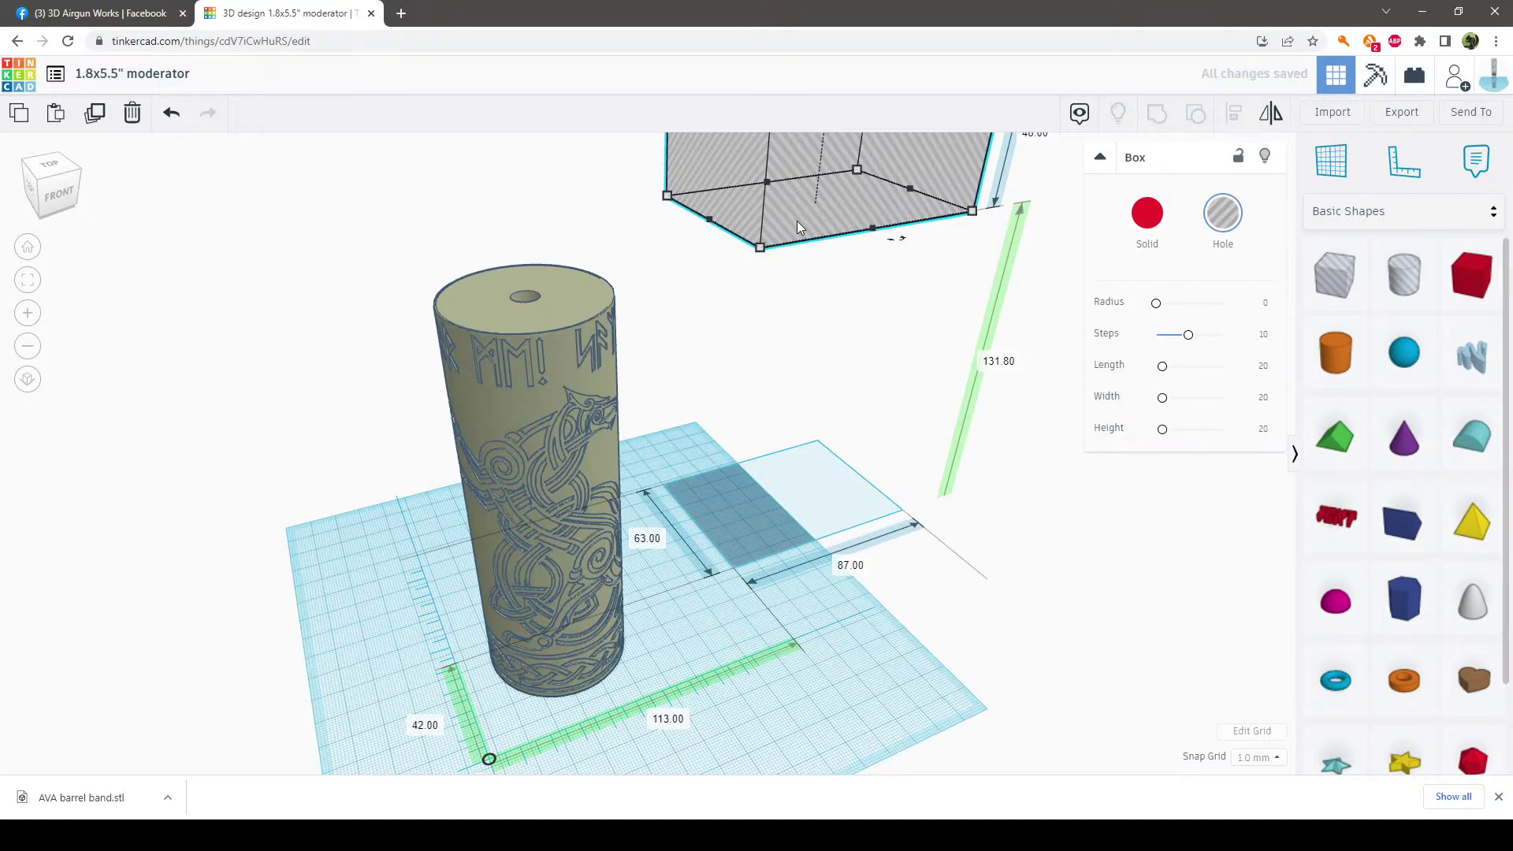
key("Delete")
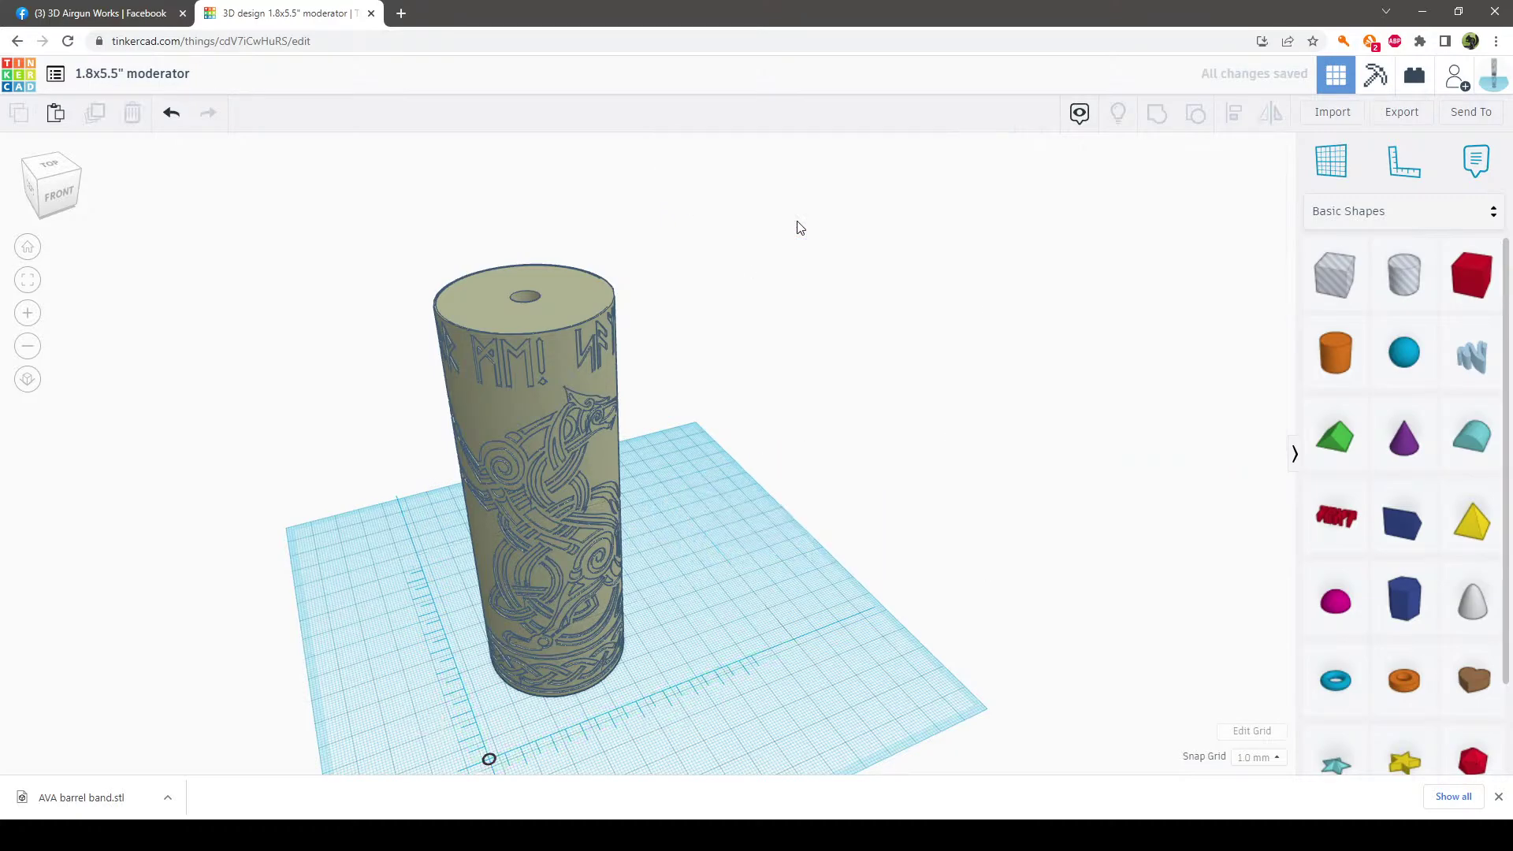
Ungroup the moderator cylinder and move the engraved outer sleeve beside the inner baffle core
key("ctrl+a")
left_click(929, 236)
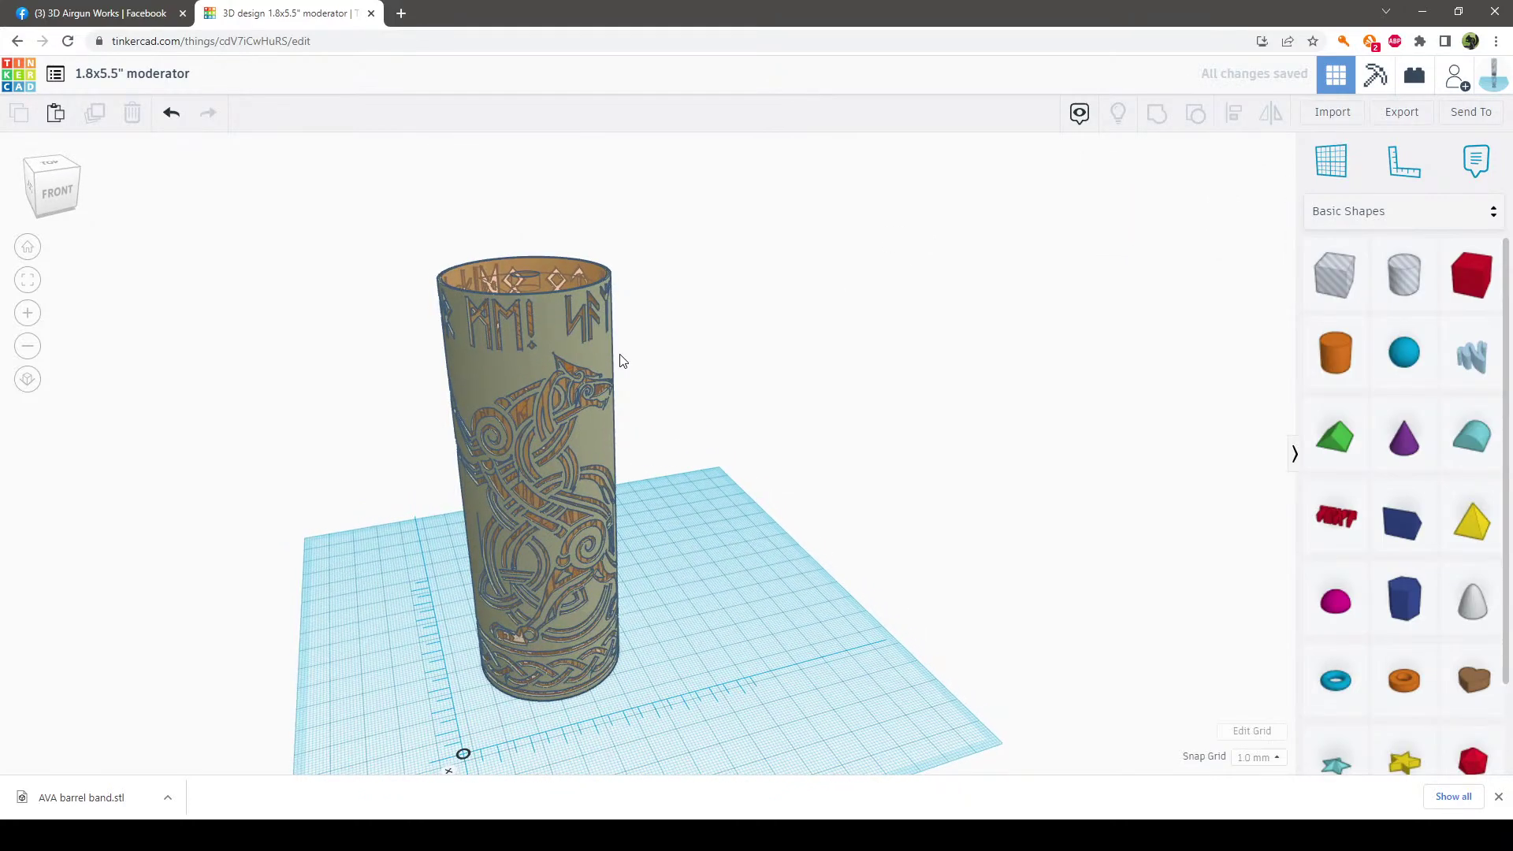
left_click_drag(621, 360, 919, 287)
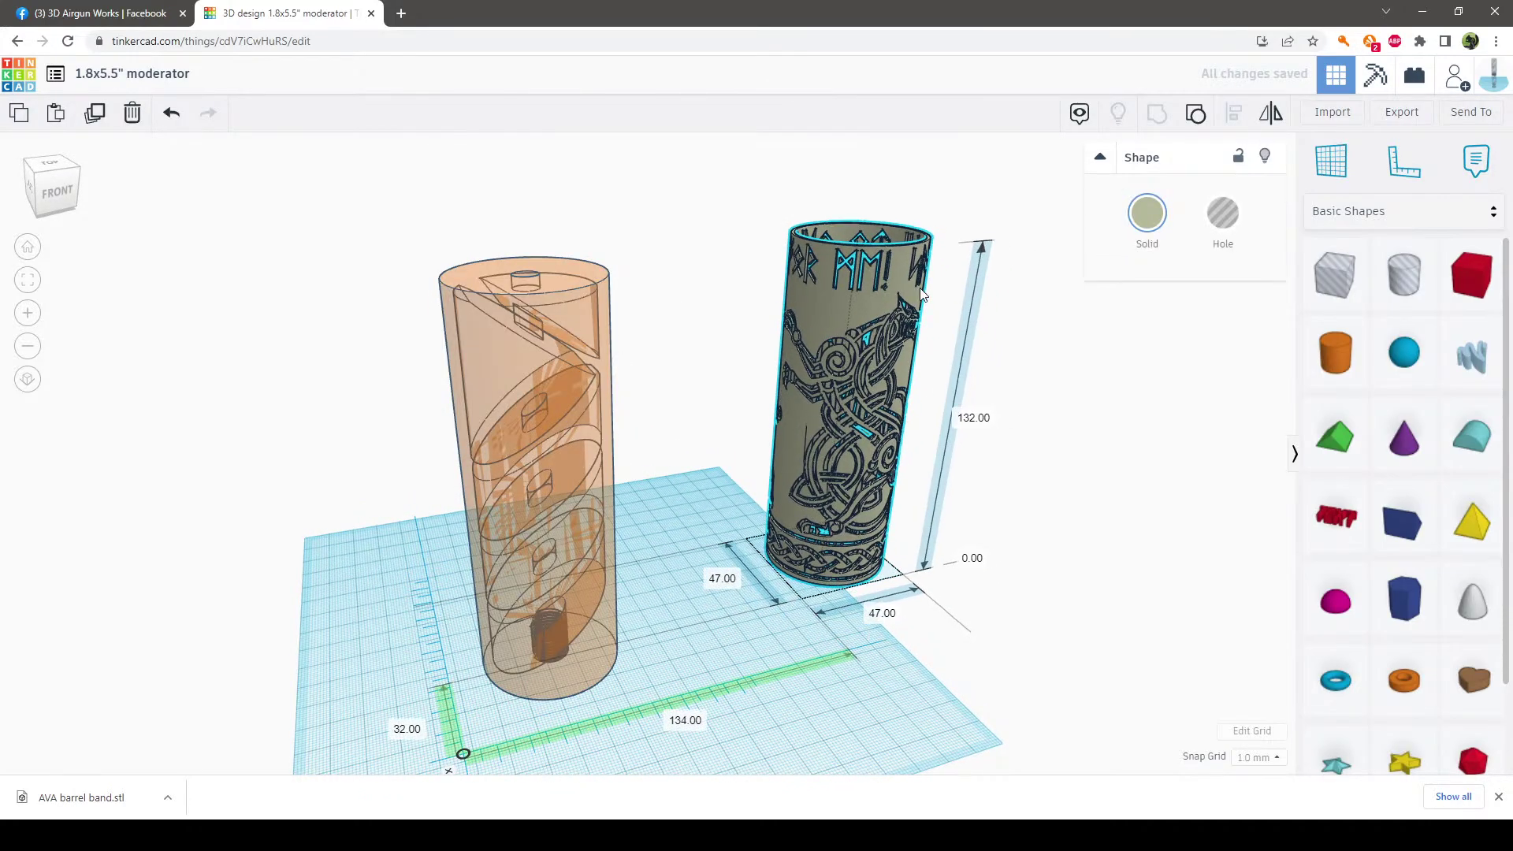
right_click_drag(920, 287, 768, 480)
left_click(1027, 542)
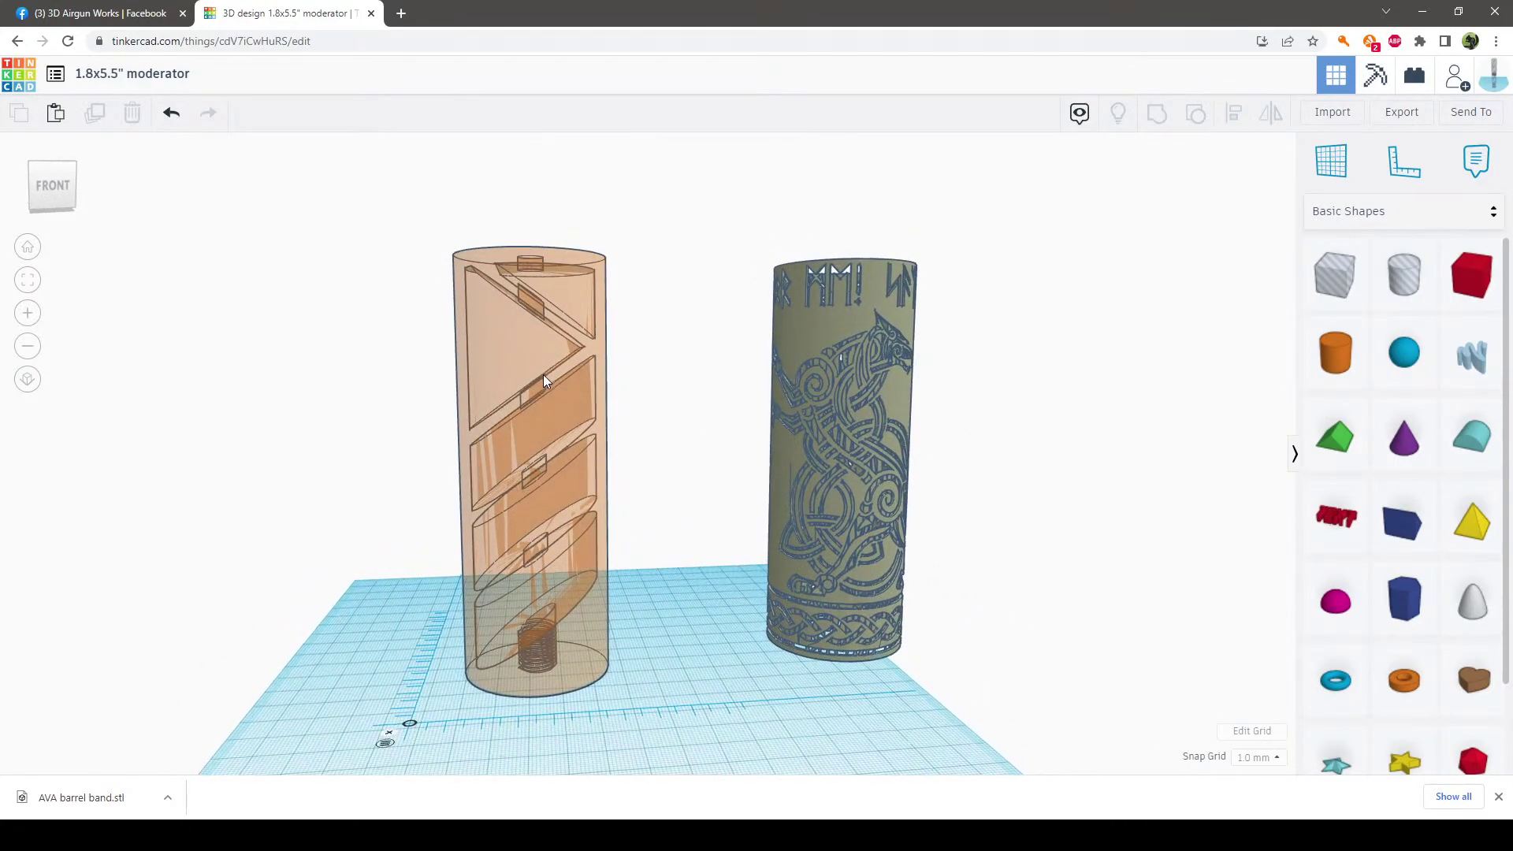
Ungroup the inner baffle core and move its body away from the threaded hole at its base
right_click_drag(542, 375, 470, 383)
left_click_drag(503, 391, 439, 352)
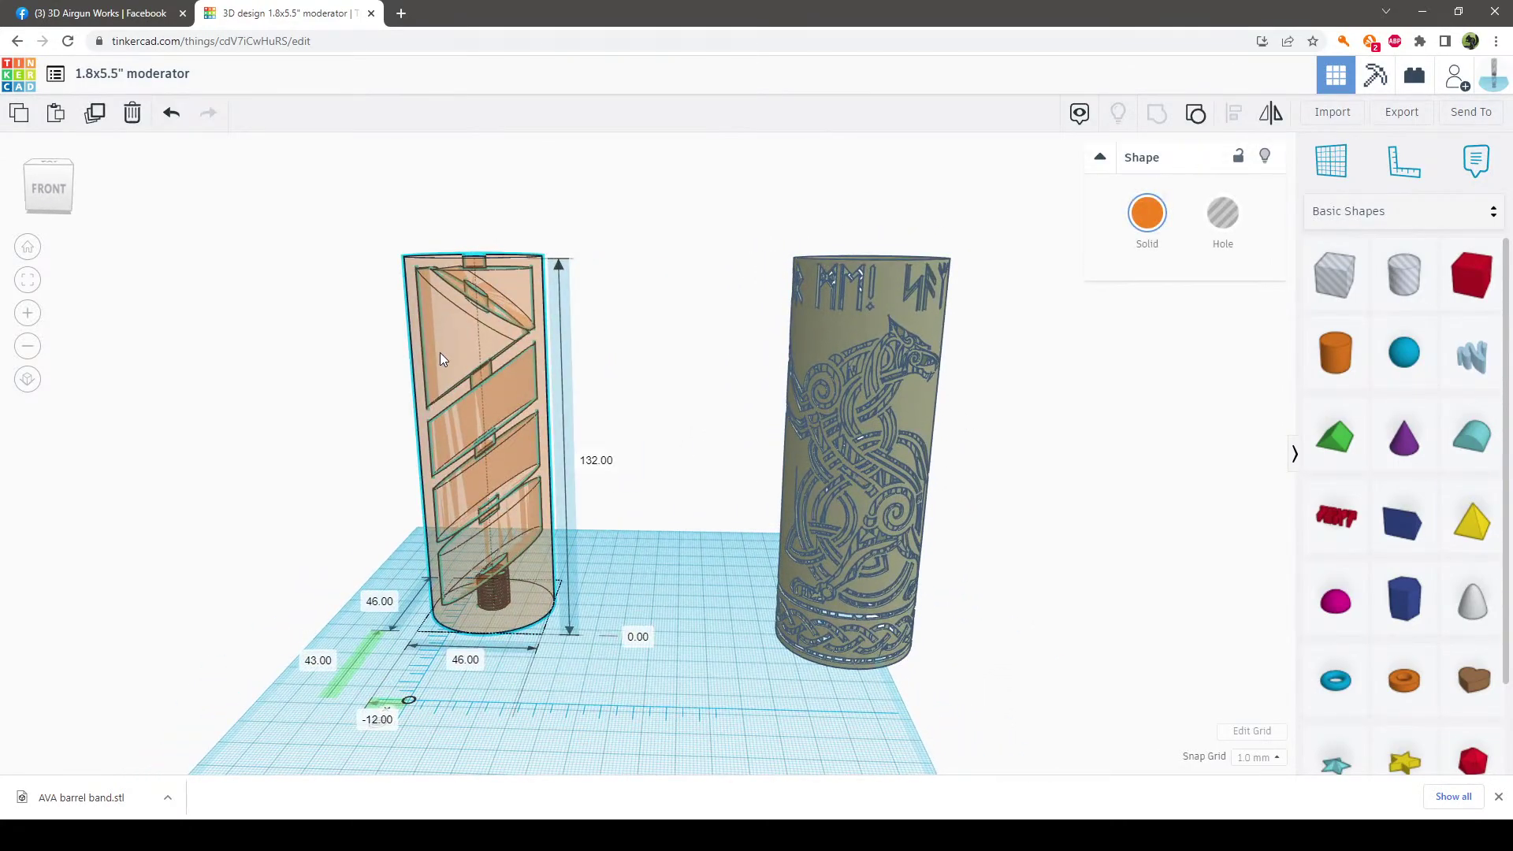
right_click_drag(684, 451, 678, 456)
right_click_drag(566, 424, 694, 395)
key("ctrl+a")
left_click_drag(464, 396, 611, 339)
left_click(692, 405)
left_click(517, 410)
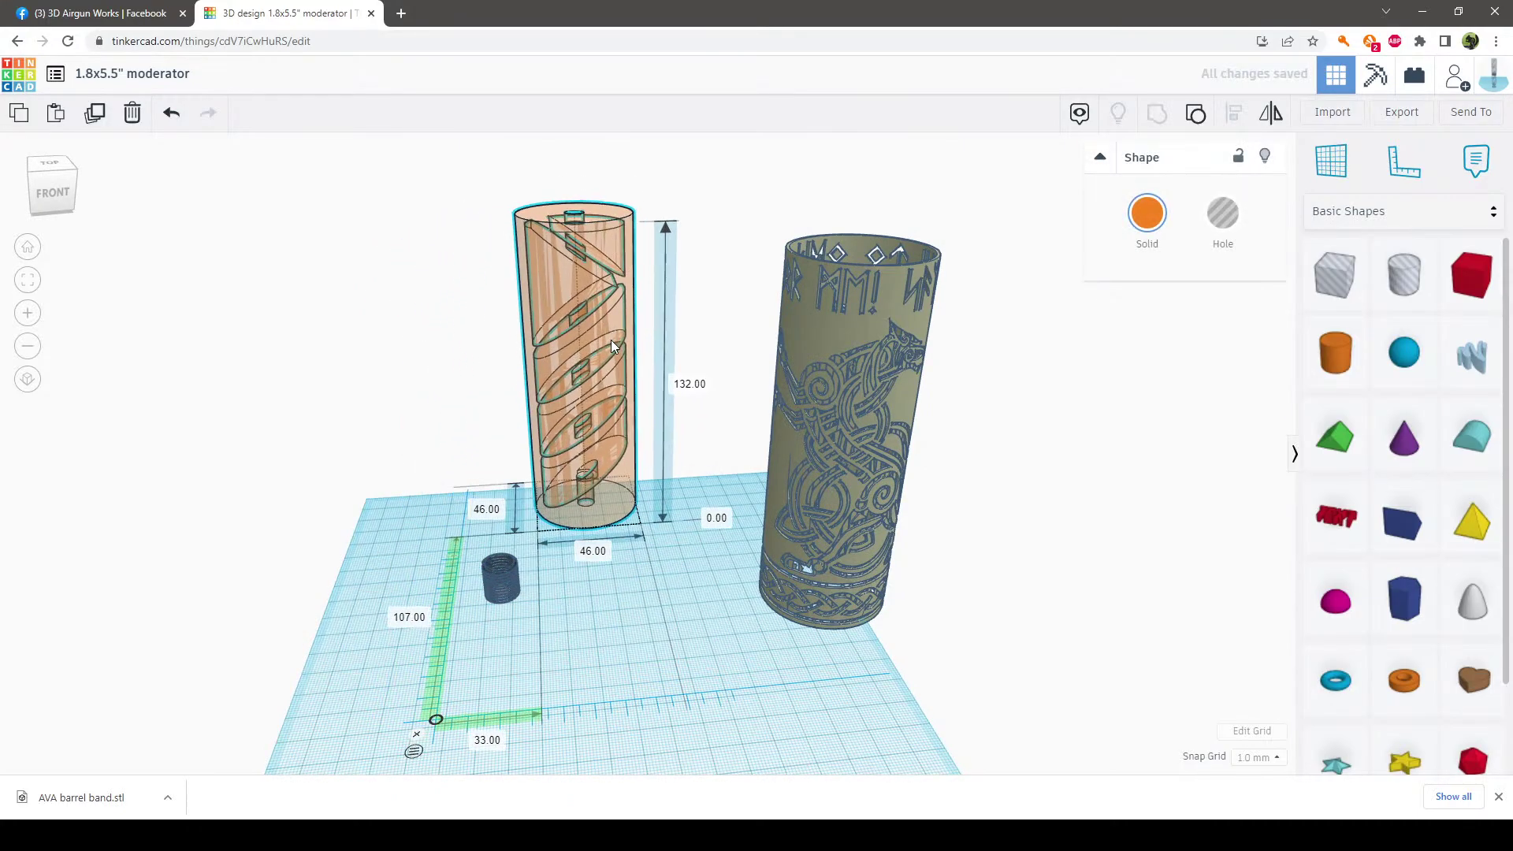
Move the threaded hole in front of the engraved sleeve and bring the baffle core forward on the workplane
left_click(486, 595)
left_click_drag(484, 595, 848, 678)
right_click_drag(848, 678, 598, 475)
left_click_drag(598, 475, 555, 550)
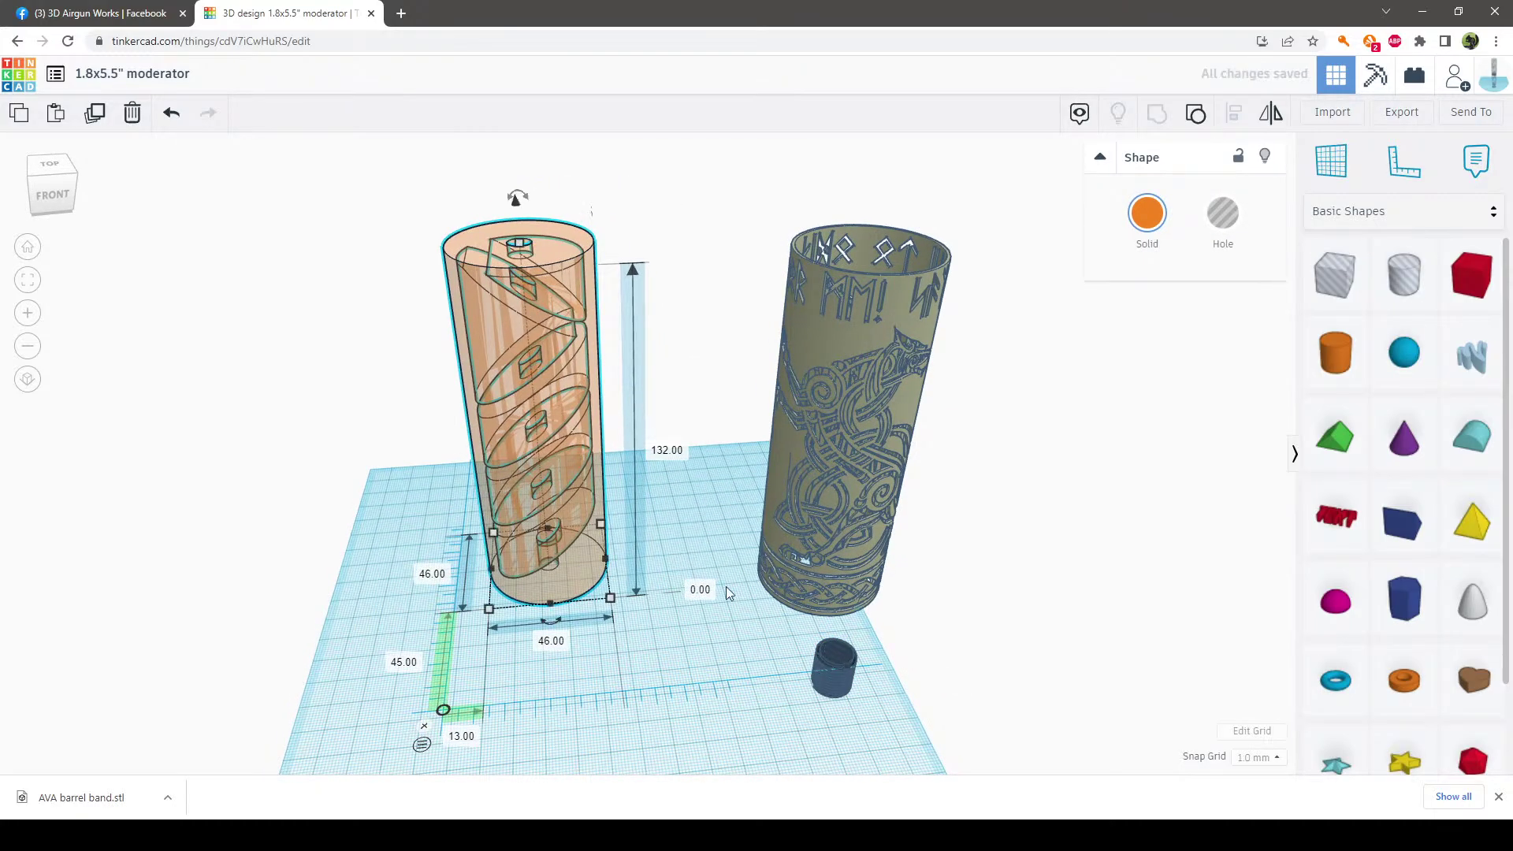
mouse_move(829, 689)
left_mouse_down()
mouse_move(546, 558)
mouse_move(824, 667)
left_mouse_up()
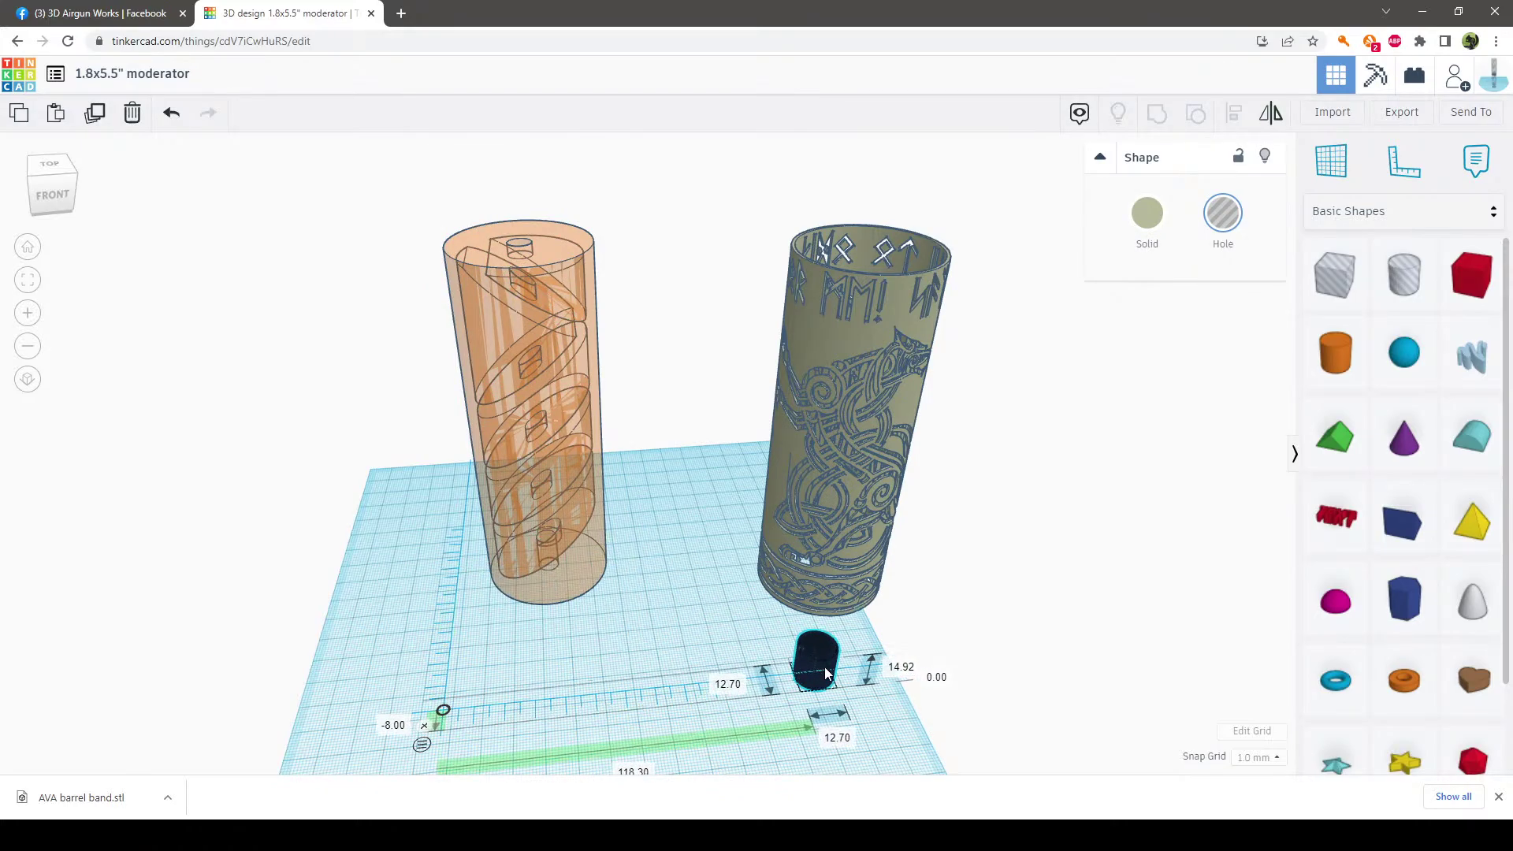
mouse_move(597, 588)
right_mouse_down()
mouse_move(616, 532)
mouse_move(580, 575)
right_mouse_up()
left_click(591, 567)
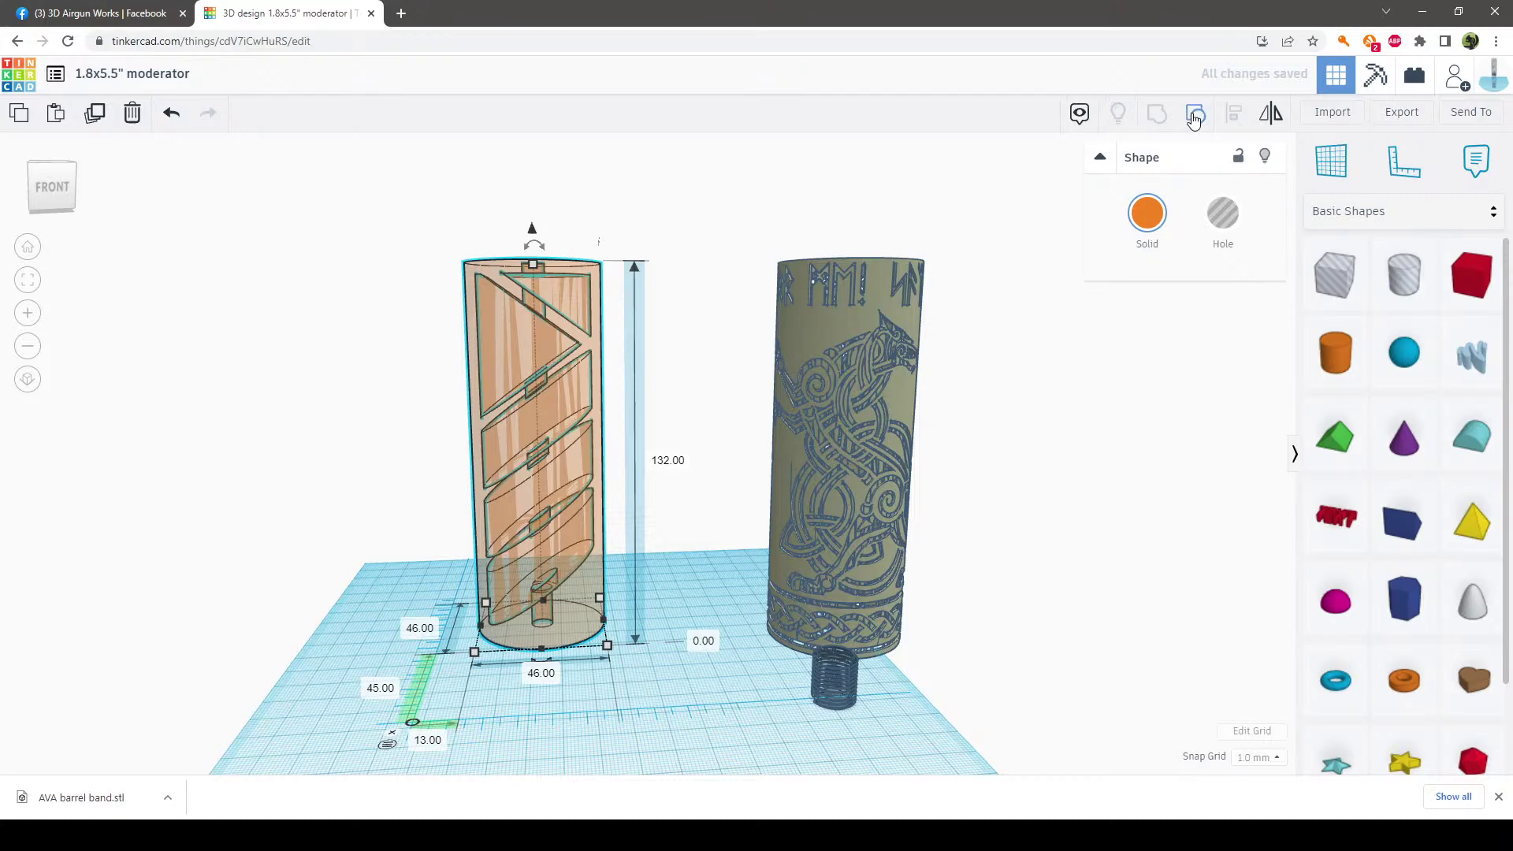
Move the threaded hole back into the base of the baffle core and center it there with Align
left_click_drag(835, 679, 533, 608)
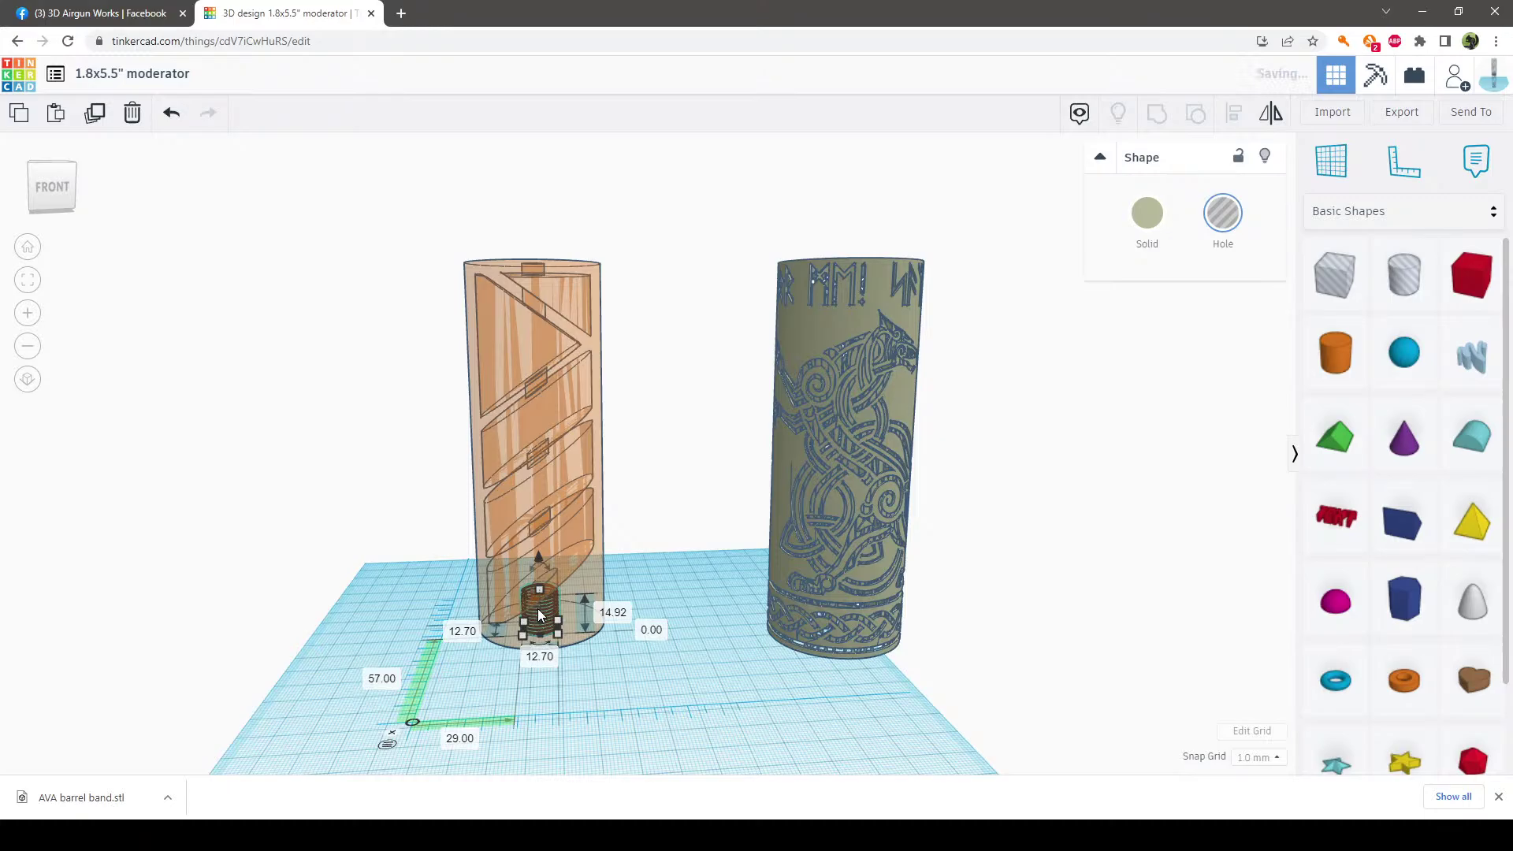
right_click_drag(540, 616, 567, 623)
left_click_drag(613, 637, 472, 498)
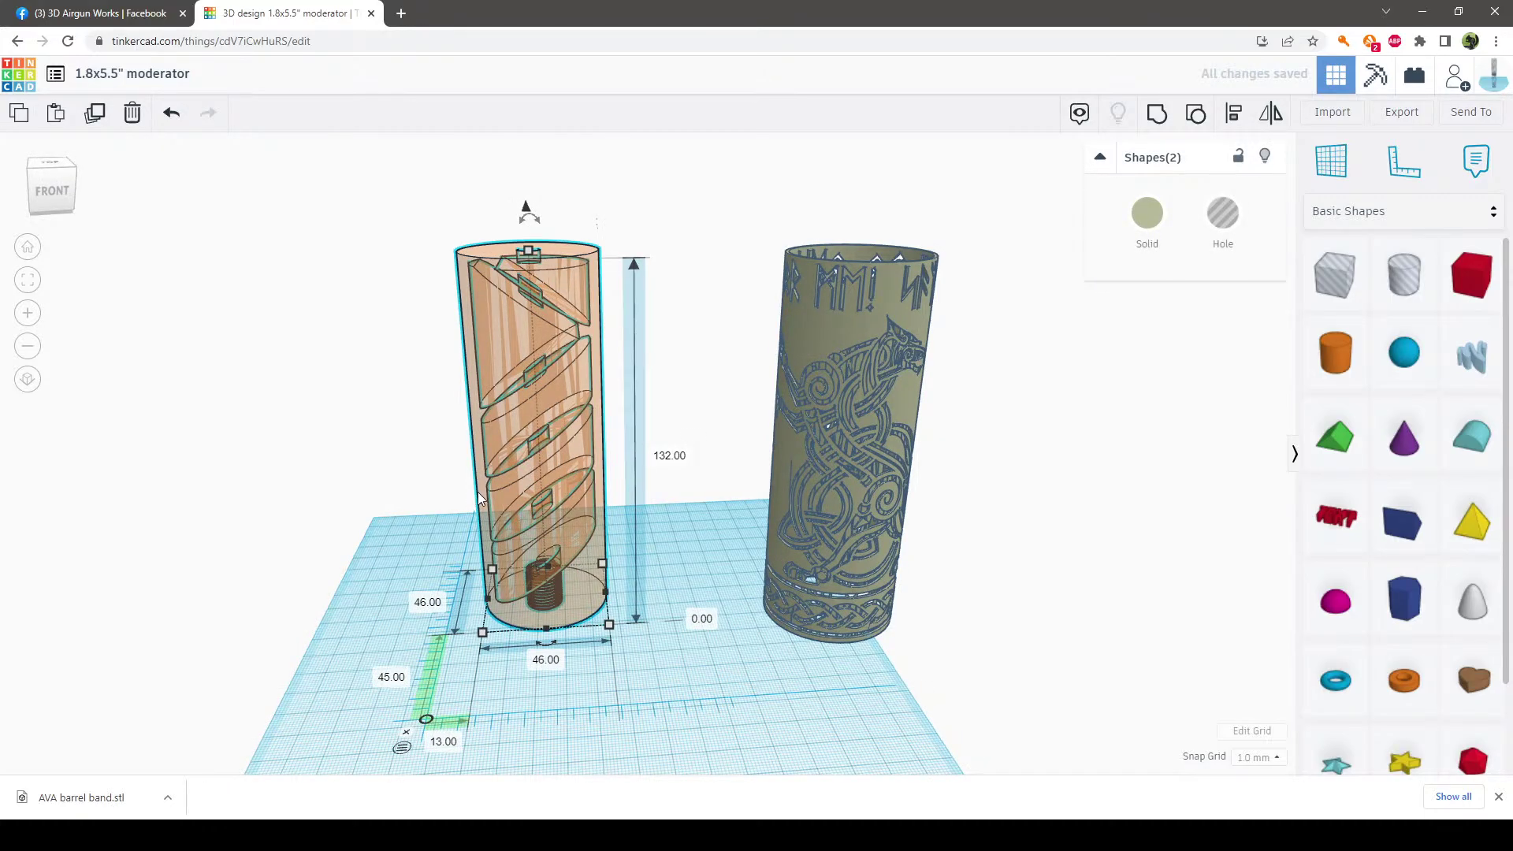
key("l")
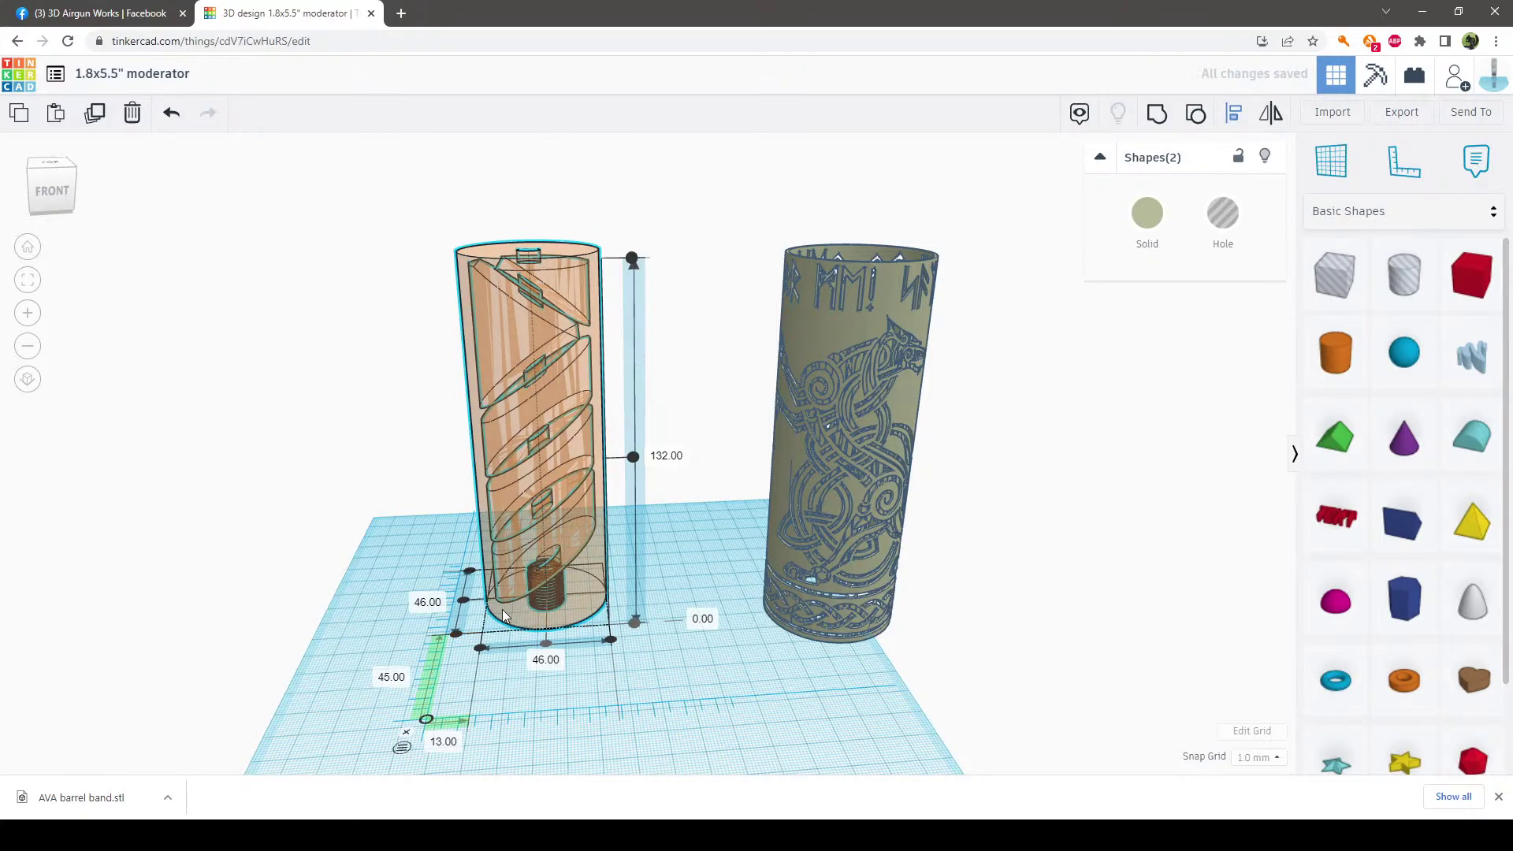
left_click(546, 644)
Group the threaded hole with the baffle core to cut the thread into its base
left_click(624, 666)
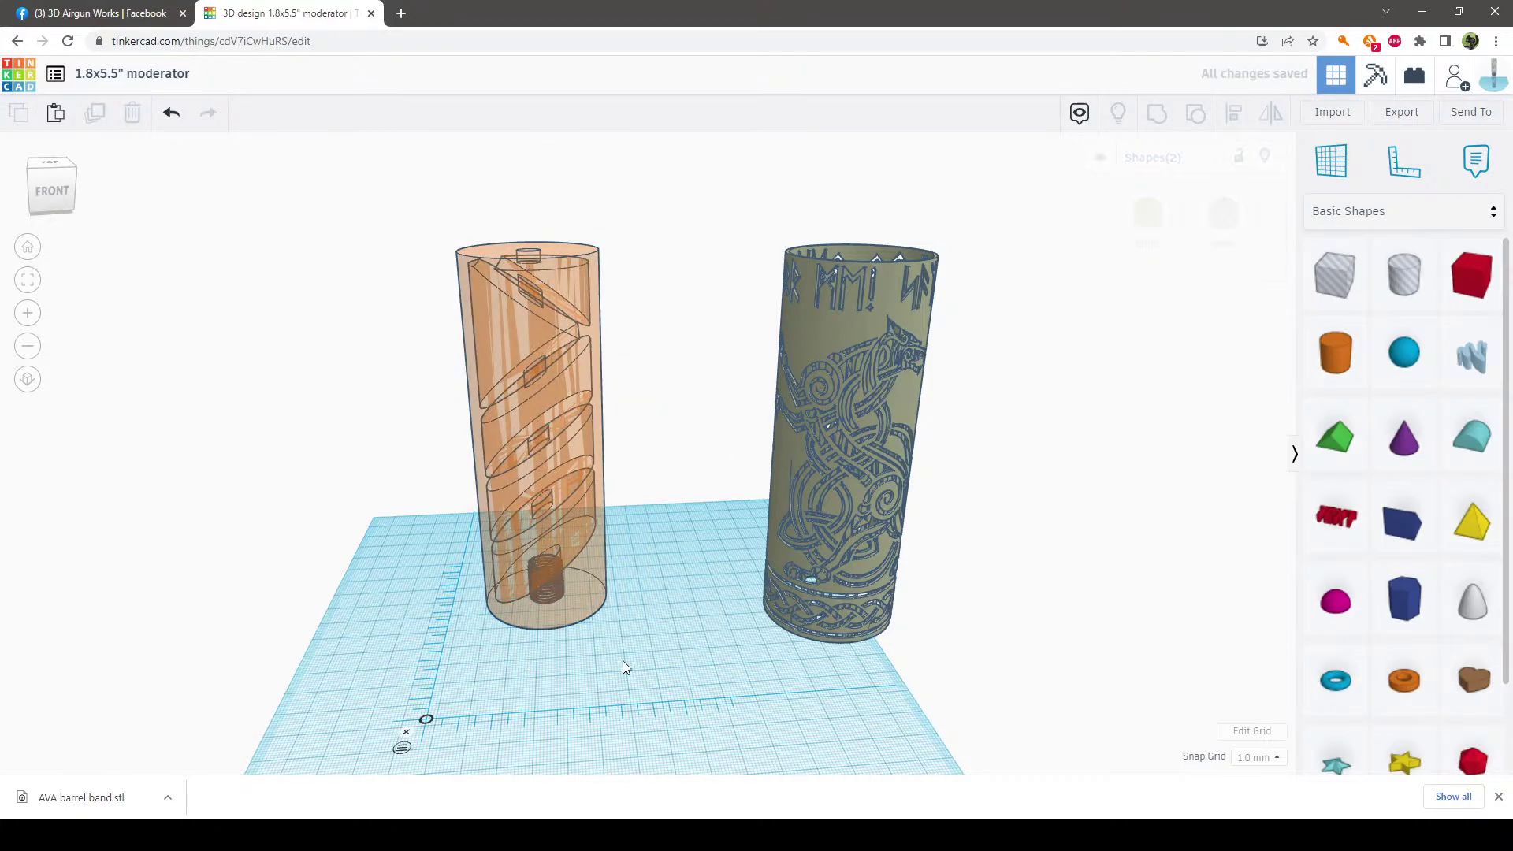
left_click_drag(622, 667, 437, 429)
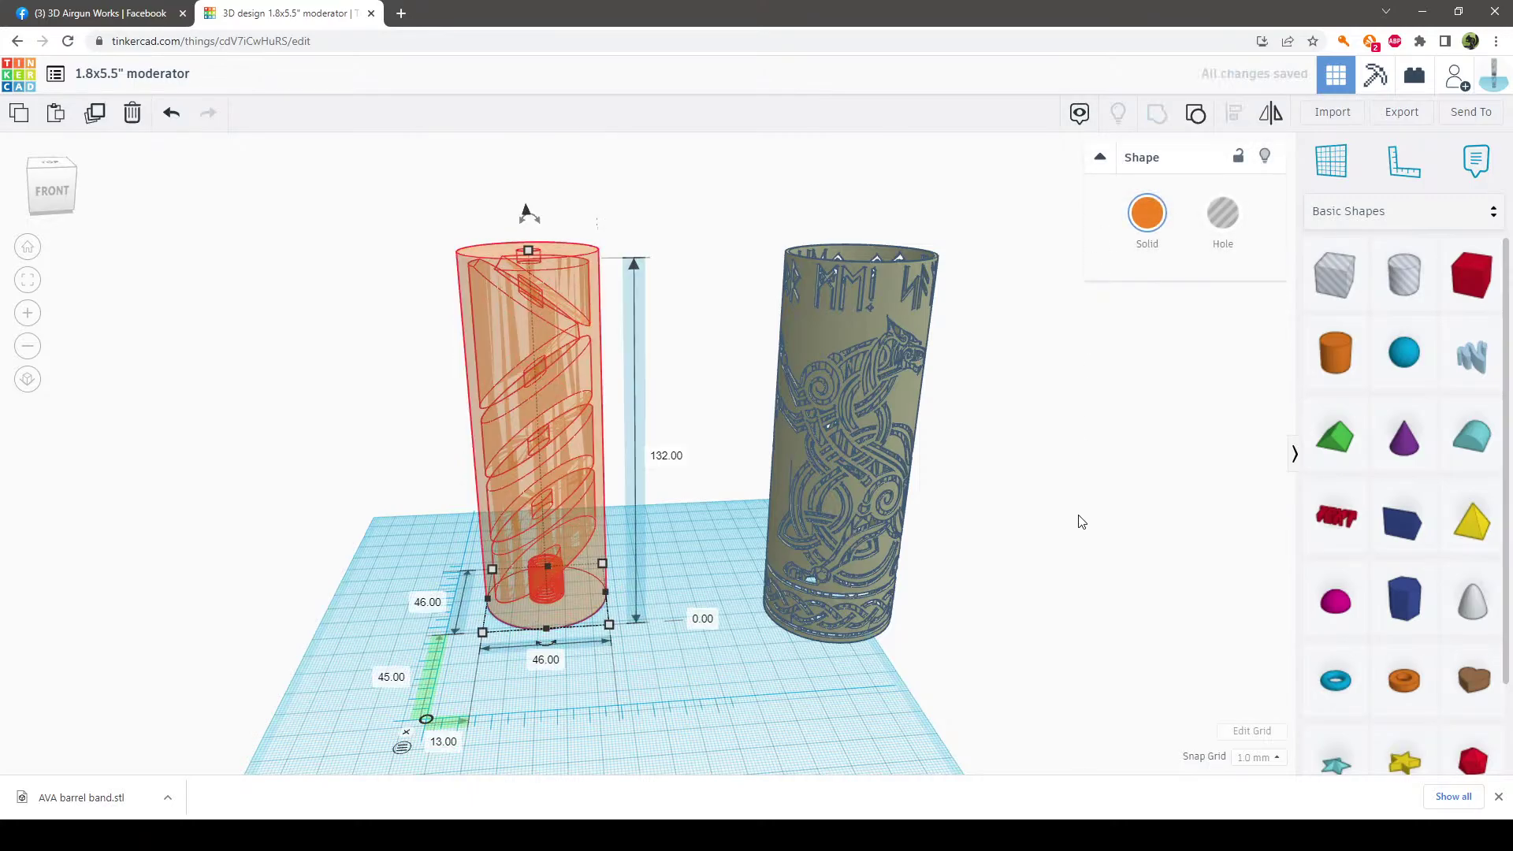
left_click(1088, 549)
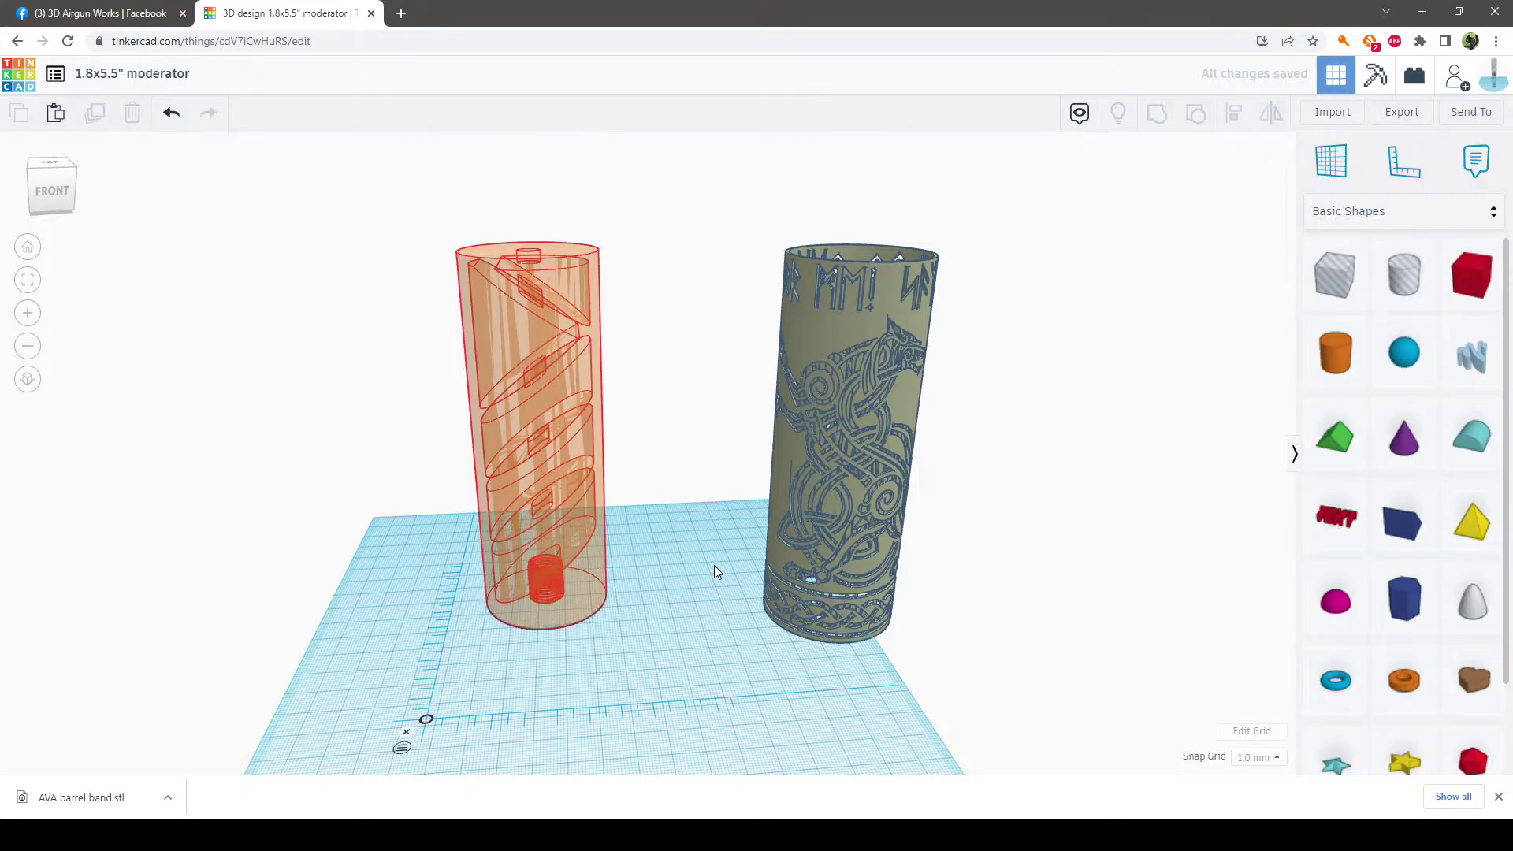
Move the engraved sleeve back over the baffle core and align the two on their centers
right_click_drag(714, 565, 906, 415)
left_click_drag(906, 414, 566, 395)
left_click_drag(736, 658, 471, 399)
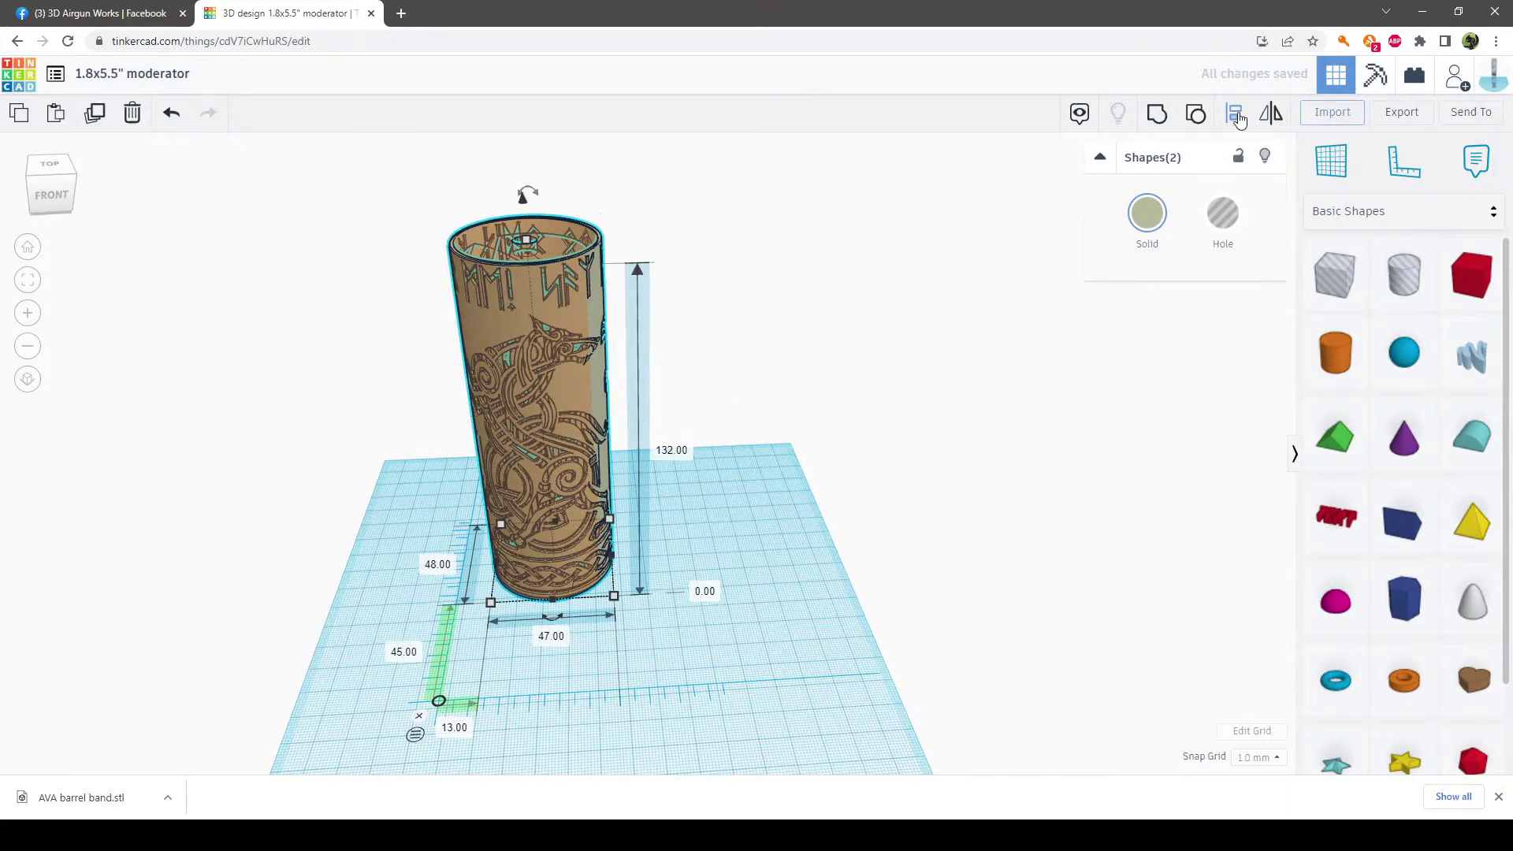
left_click(694, 655)
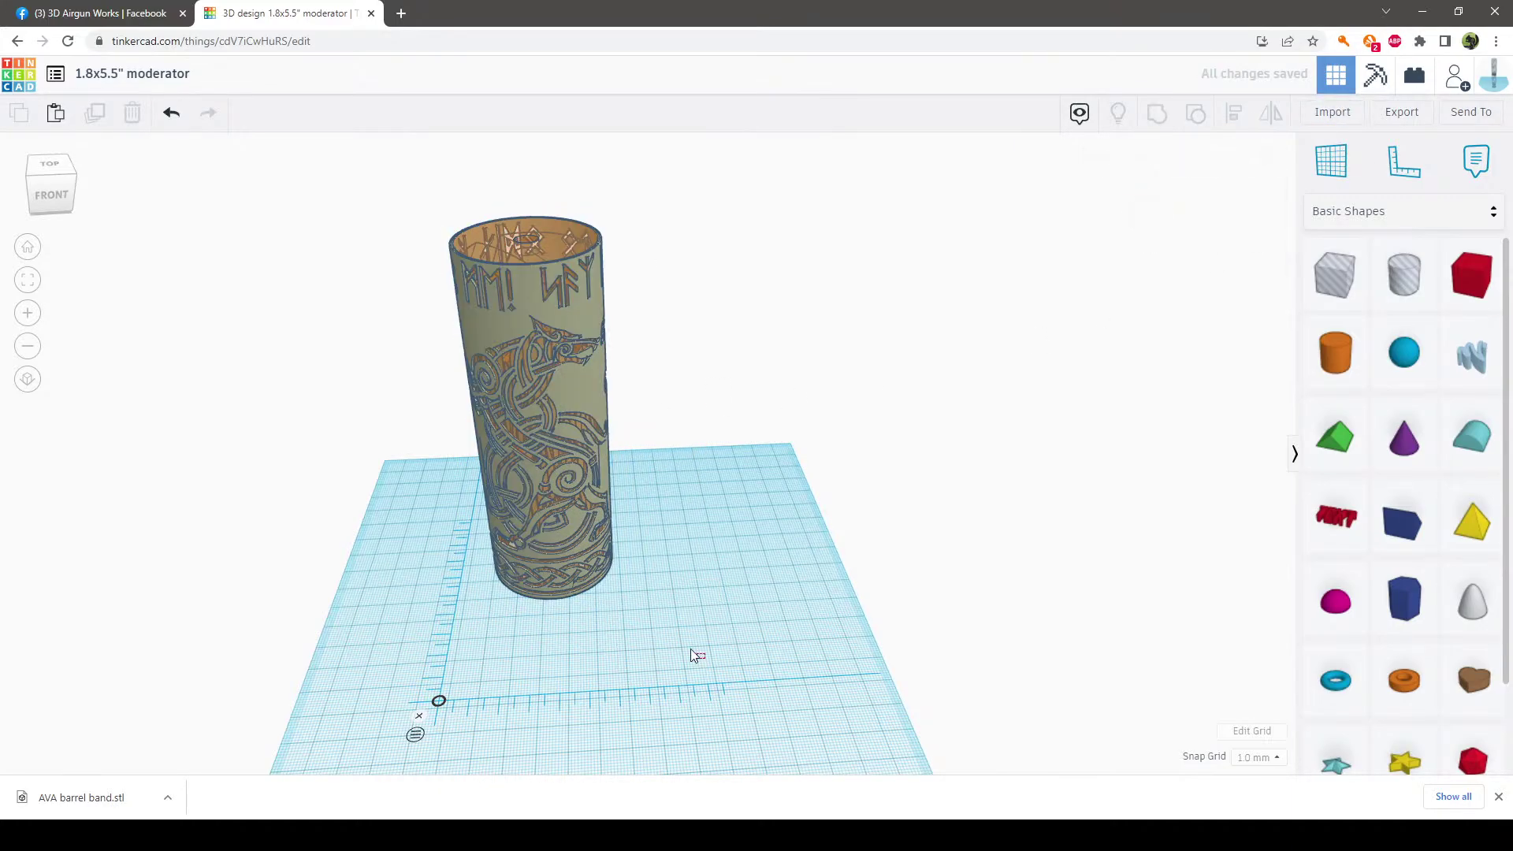
Group the engraved sleeve and the baffle core into one moderator body
left_click_drag(696, 654, 367, 331)
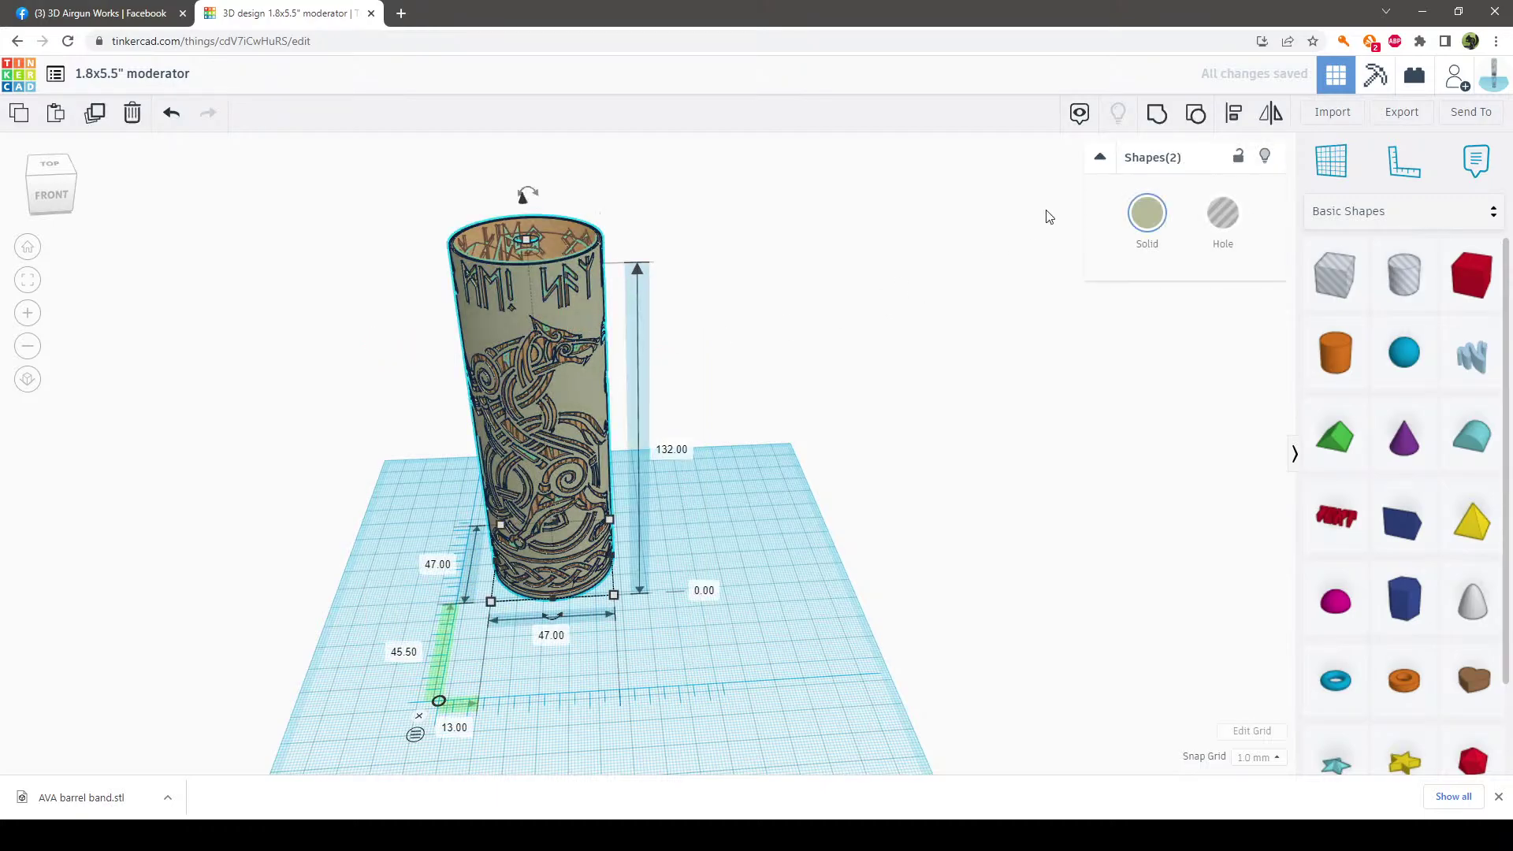
left_click(1157, 115)
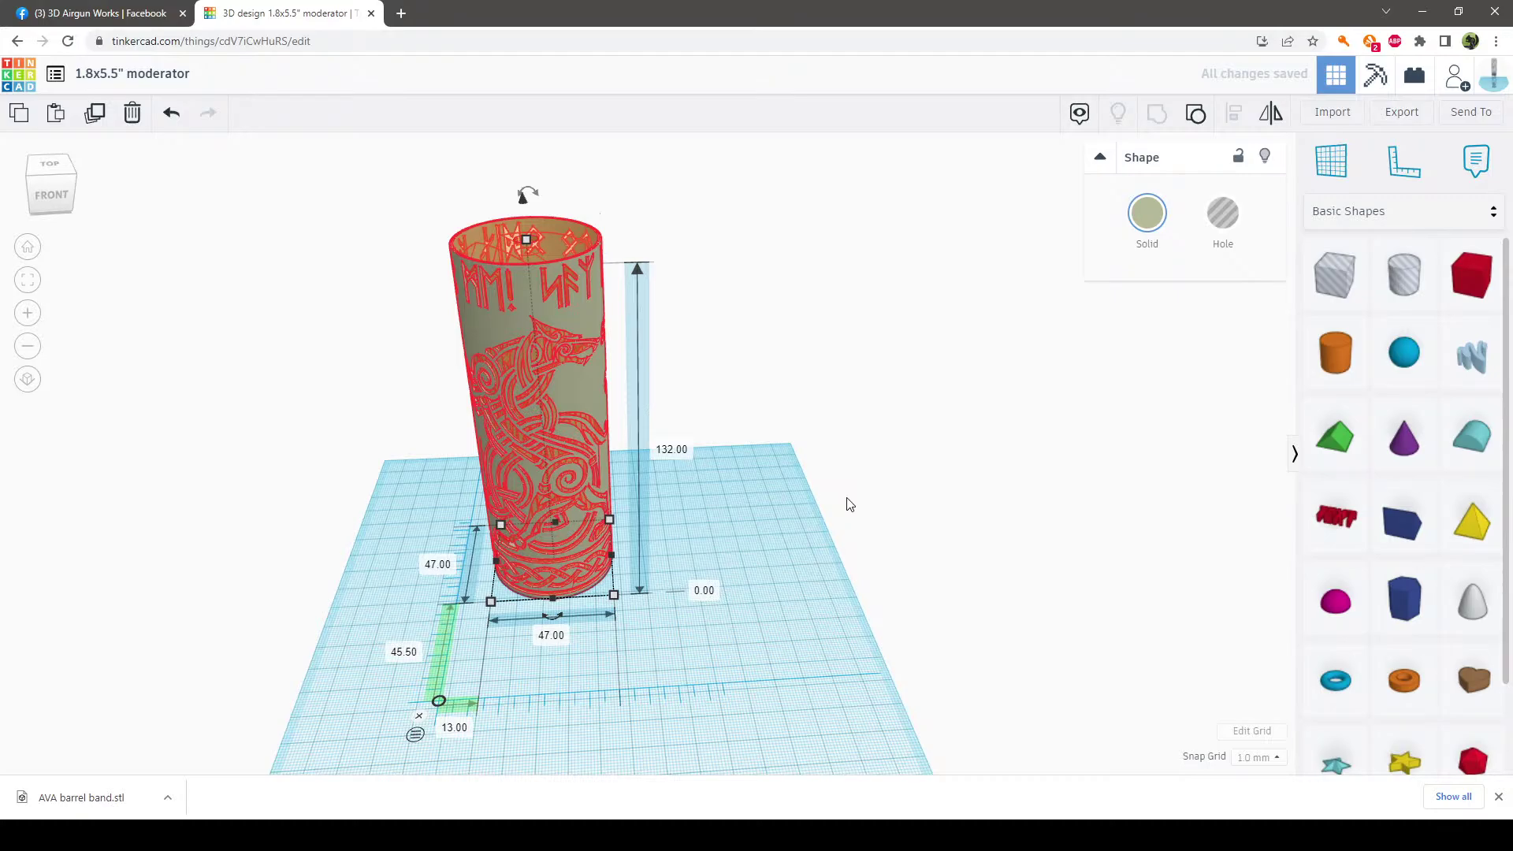
left_click(783, 566)
right_click_drag(783, 566, 726, 581)
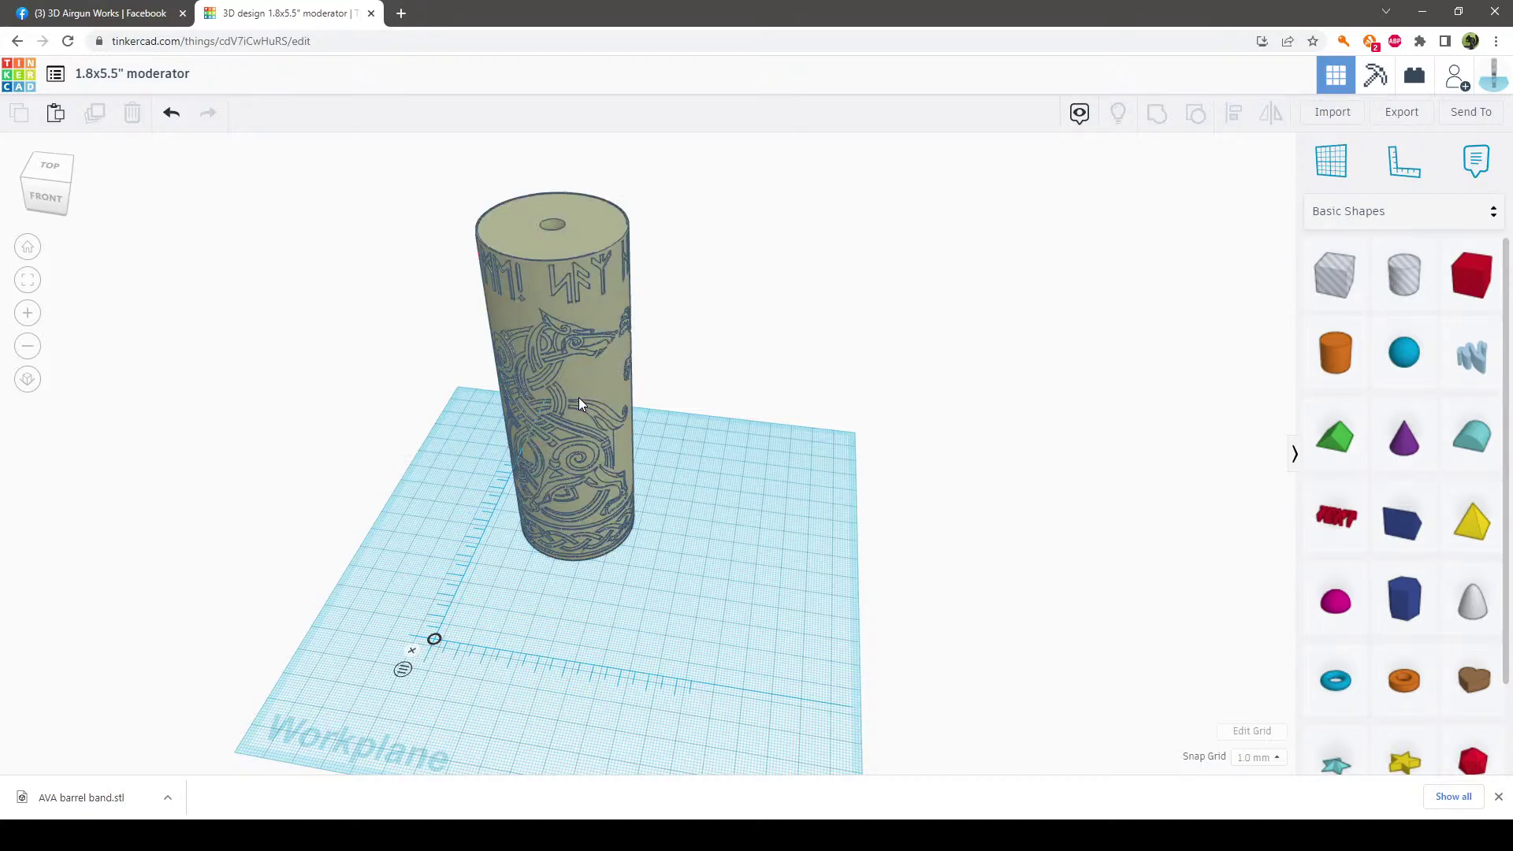
Open the Impact barrel band 700cc bottle design from the list of recent designs
left_click(55, 77)
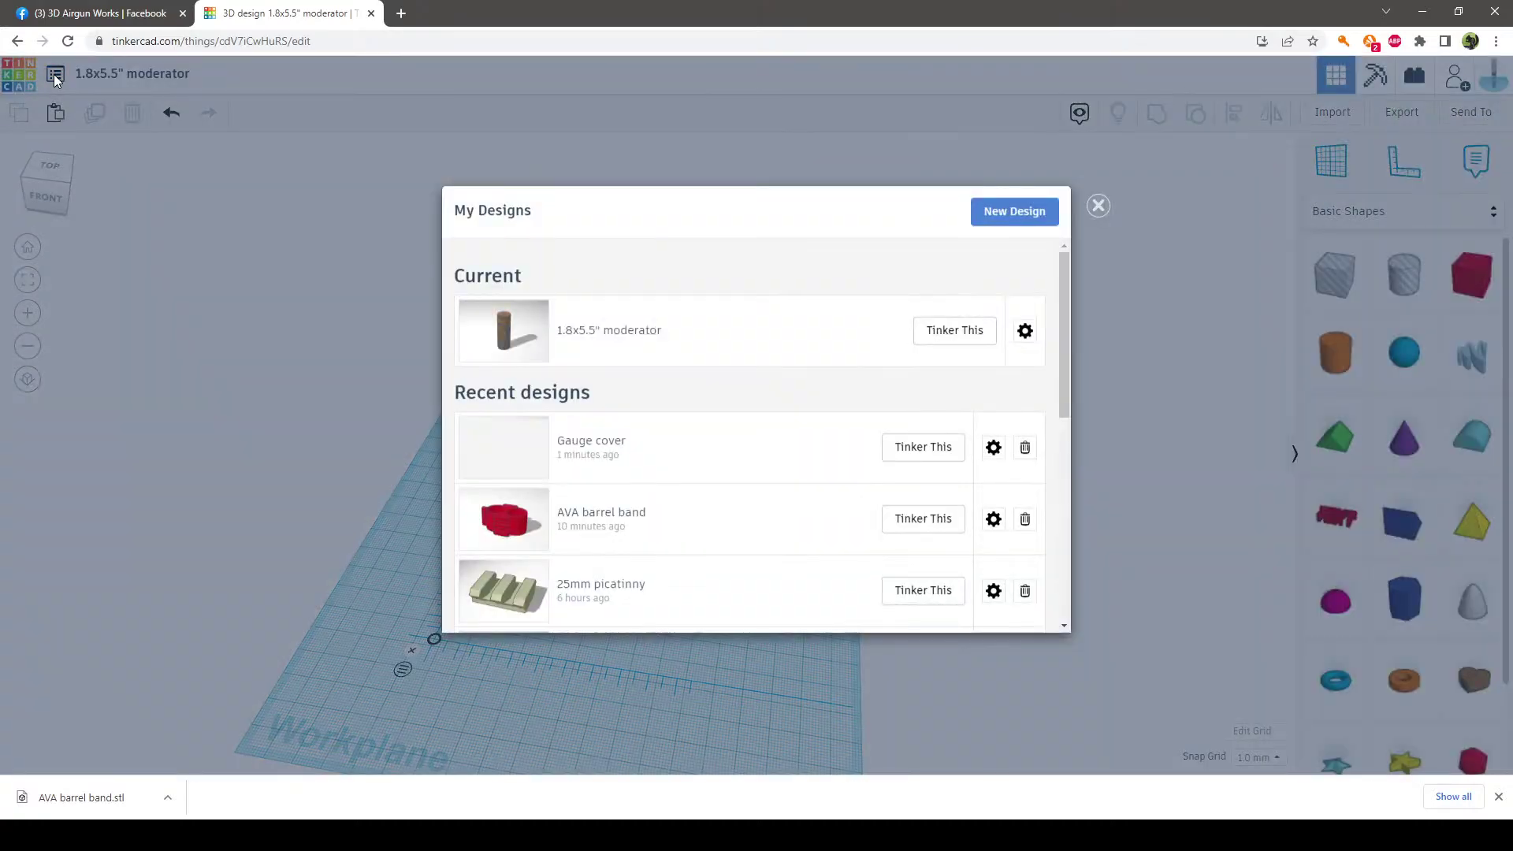
scroll(716, 476, "down", 4)
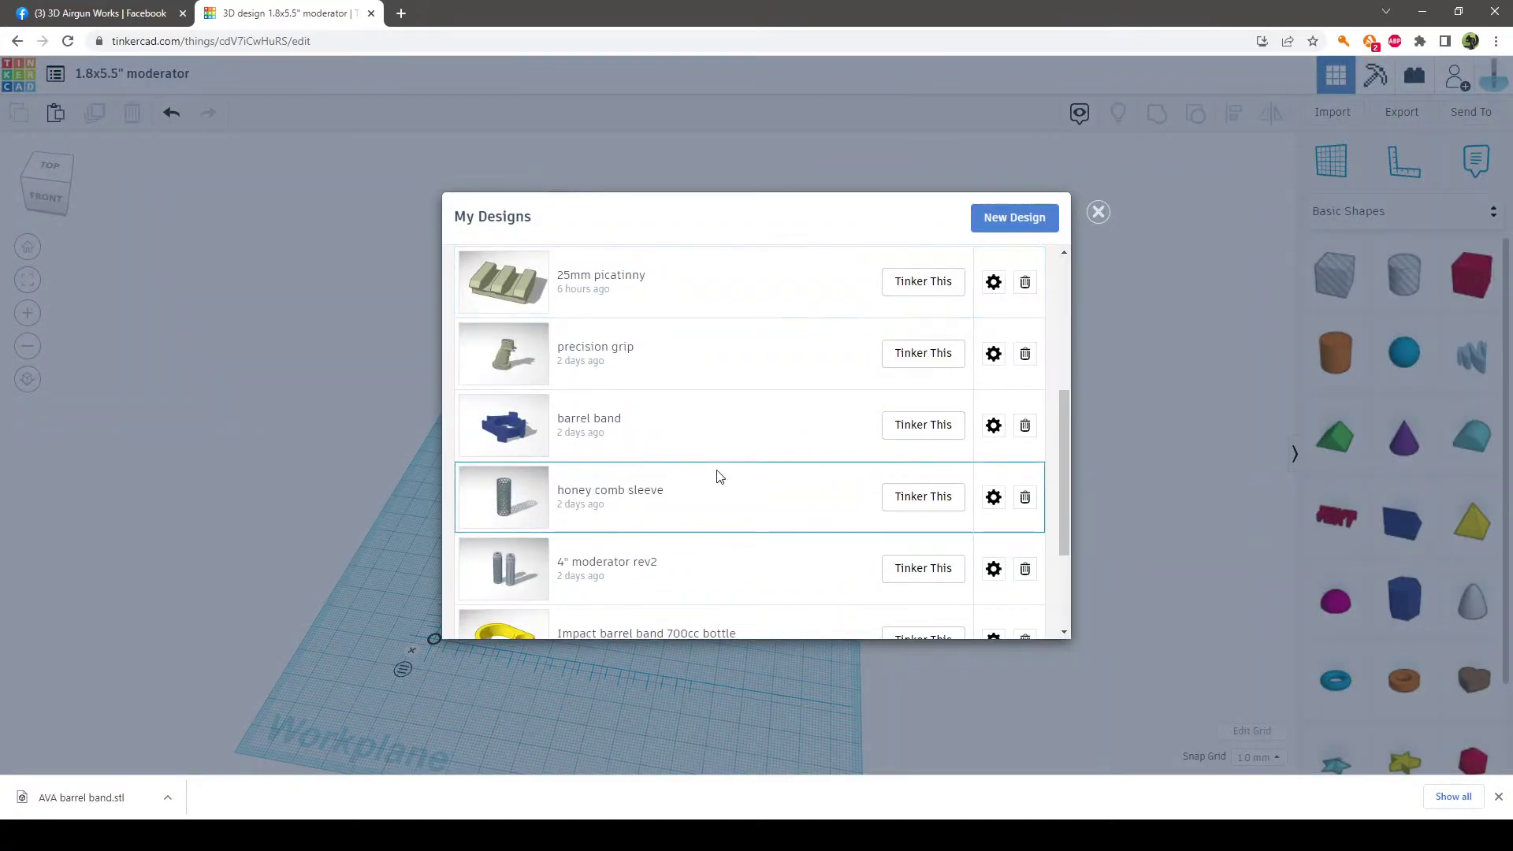
scroll(716, 476, "down", 3)
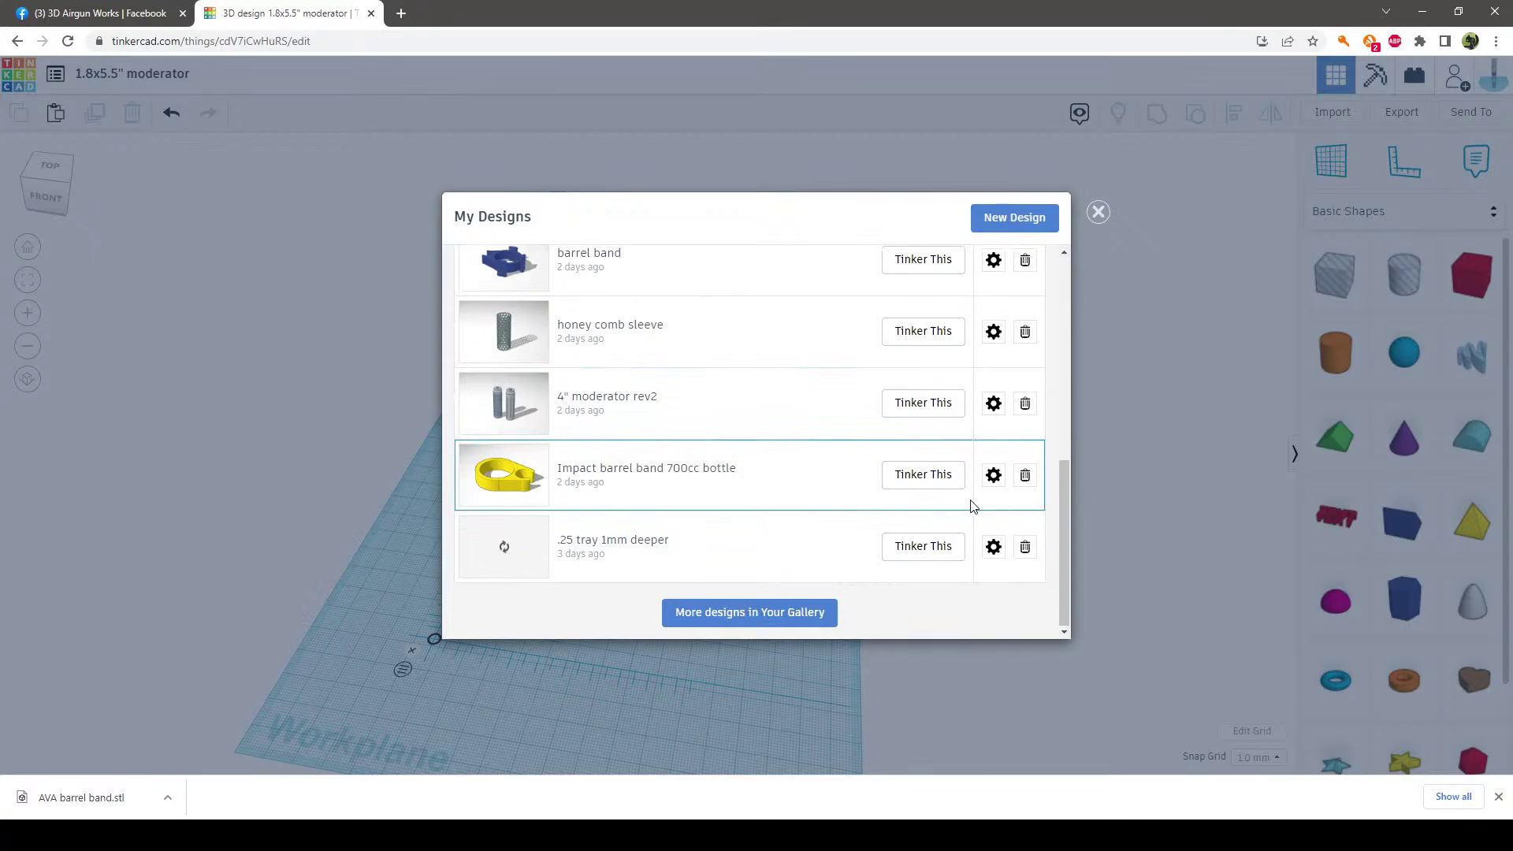
left_click(935, 481)
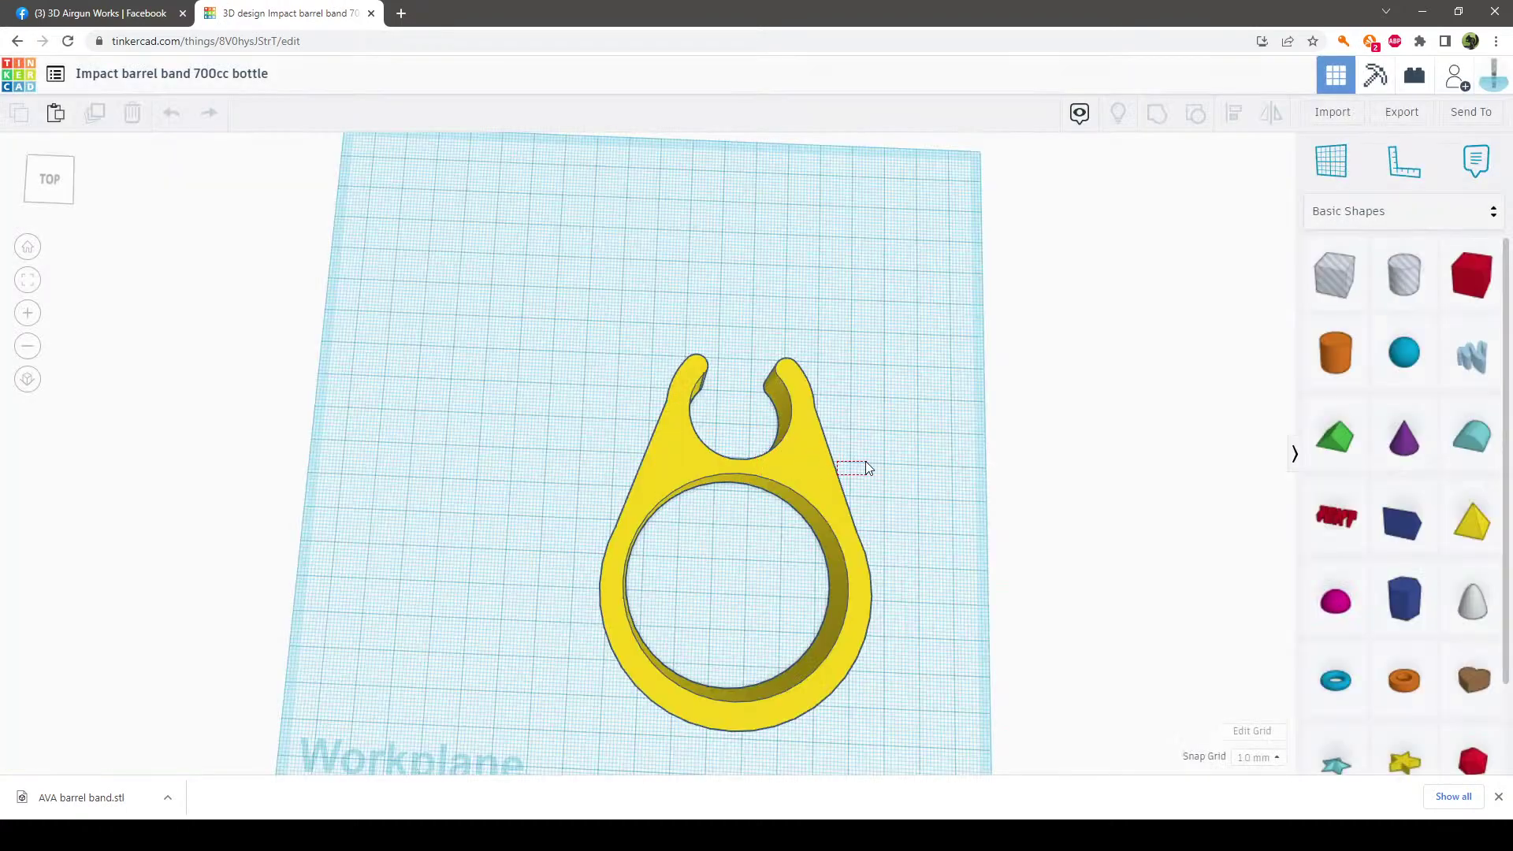
Move the yellow barrel band about 30 mm across and 11 mm along the workplane
left_click(707, 425)
left_click_drag(708, 426, 689, 414)
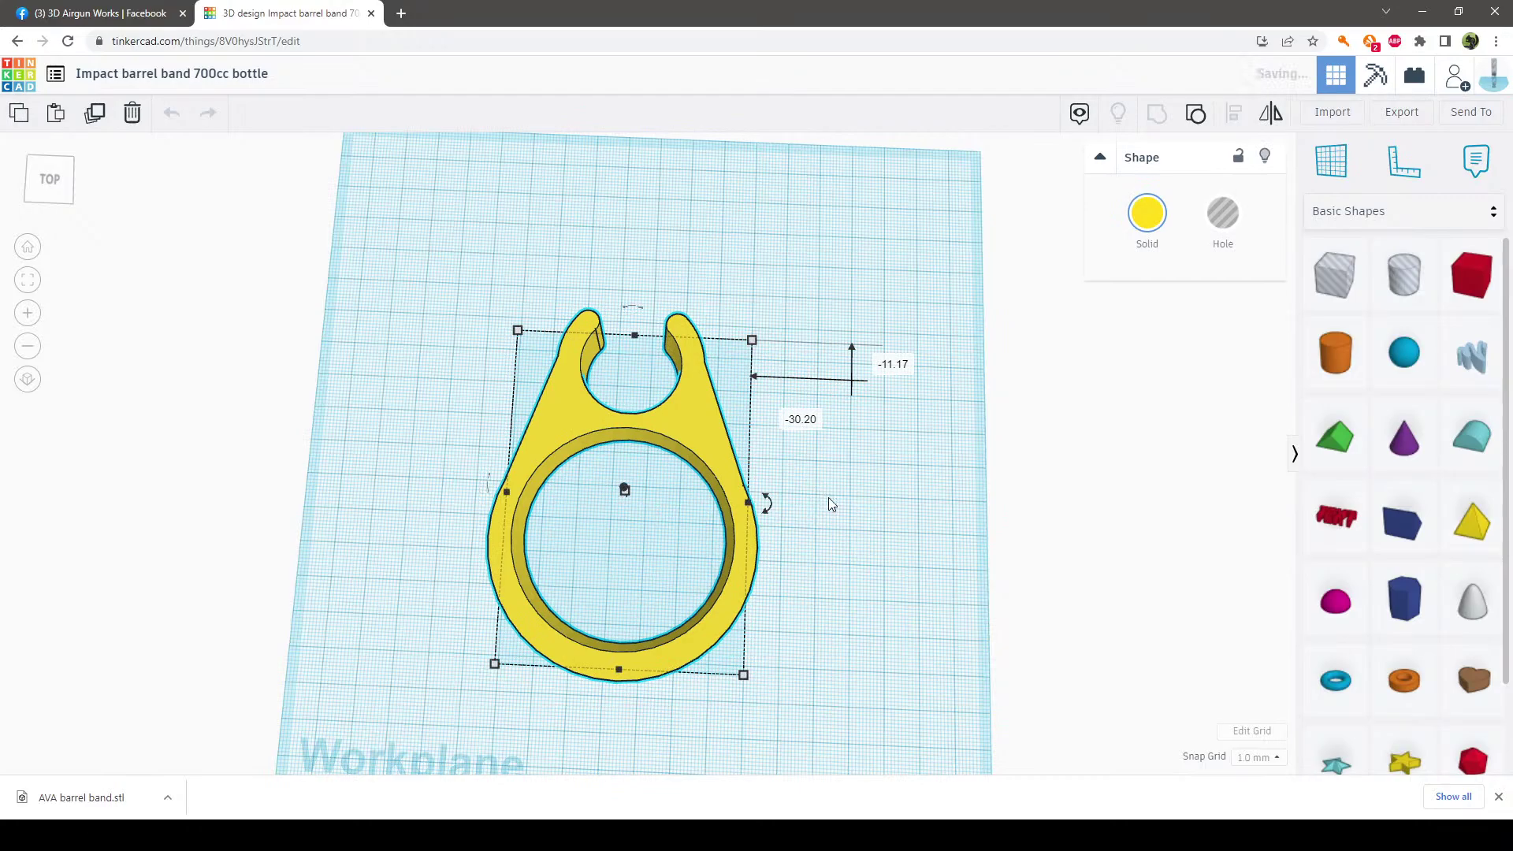
left_click(829, 498)
Ungroup the yellow barrel band to separate its rounded clip tips from the band body
right_click_drag(829, 498, 873, 558)
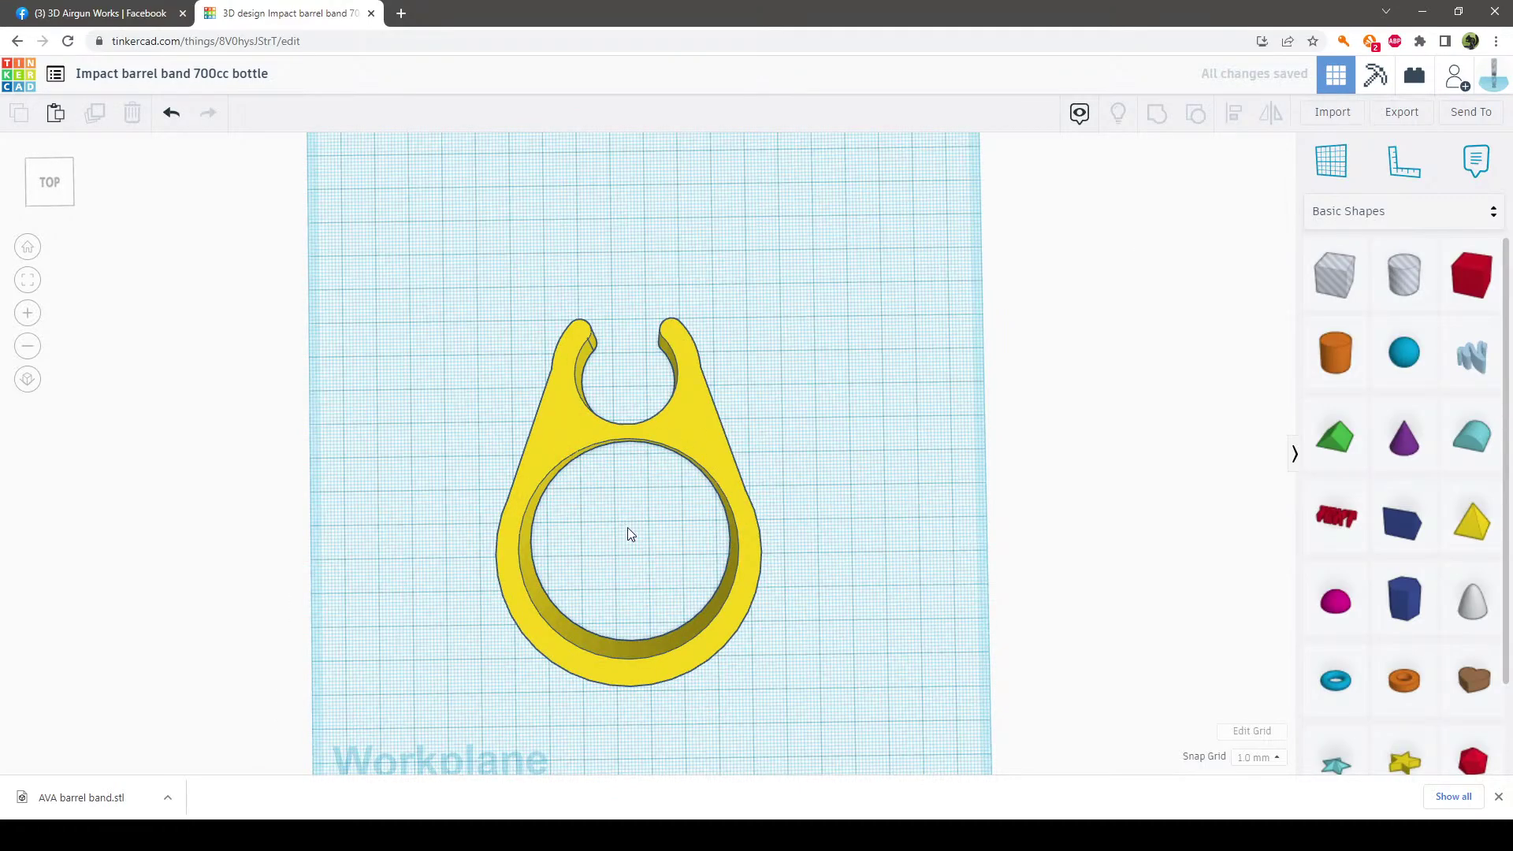
right_click_drag(788, 513, 640, 369)
left_click(700, 448)
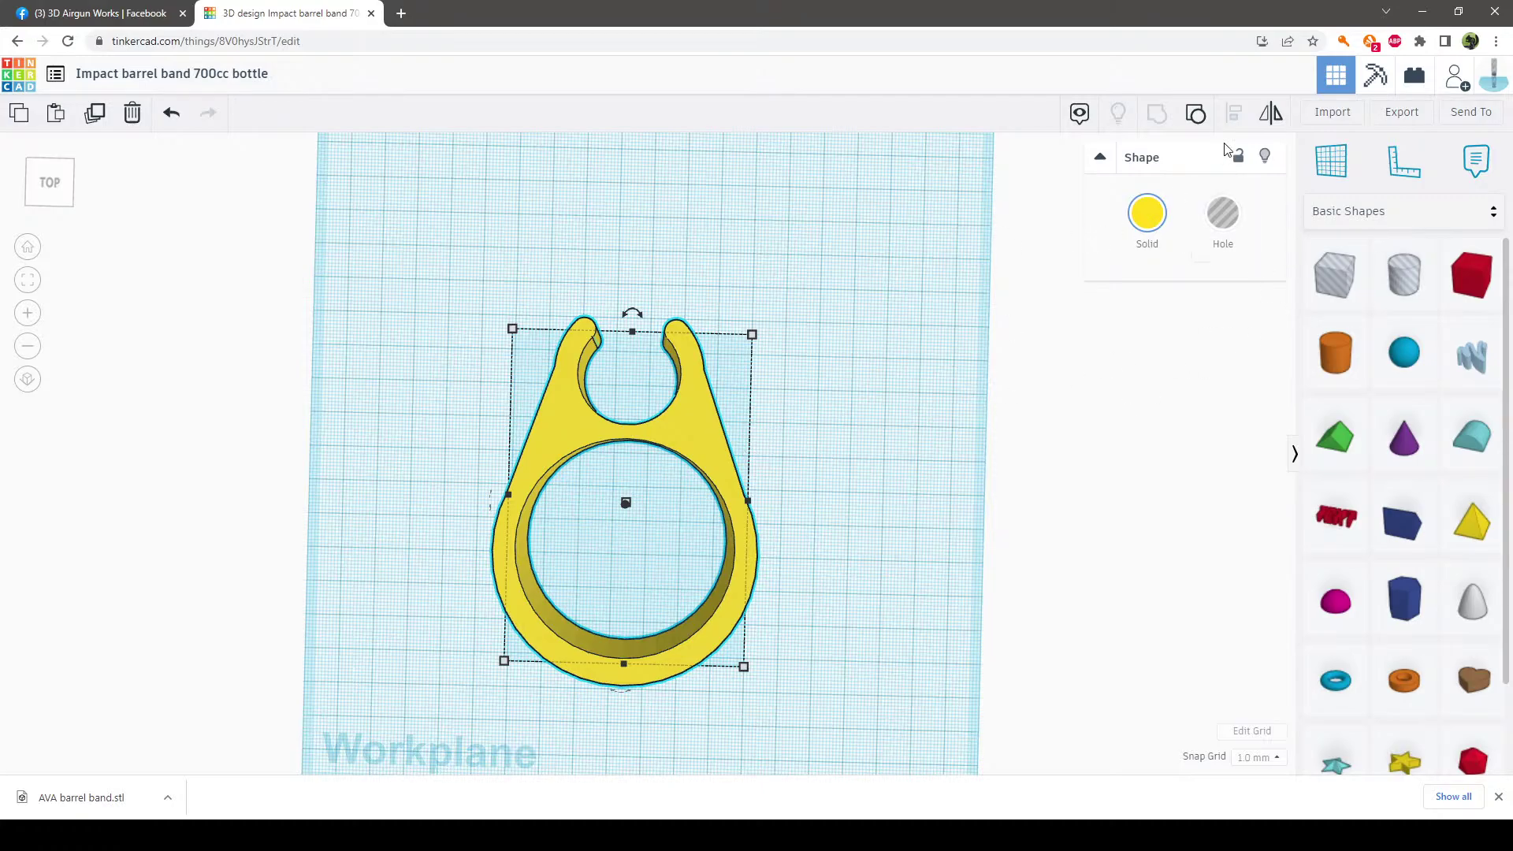
key("ctrl+z")
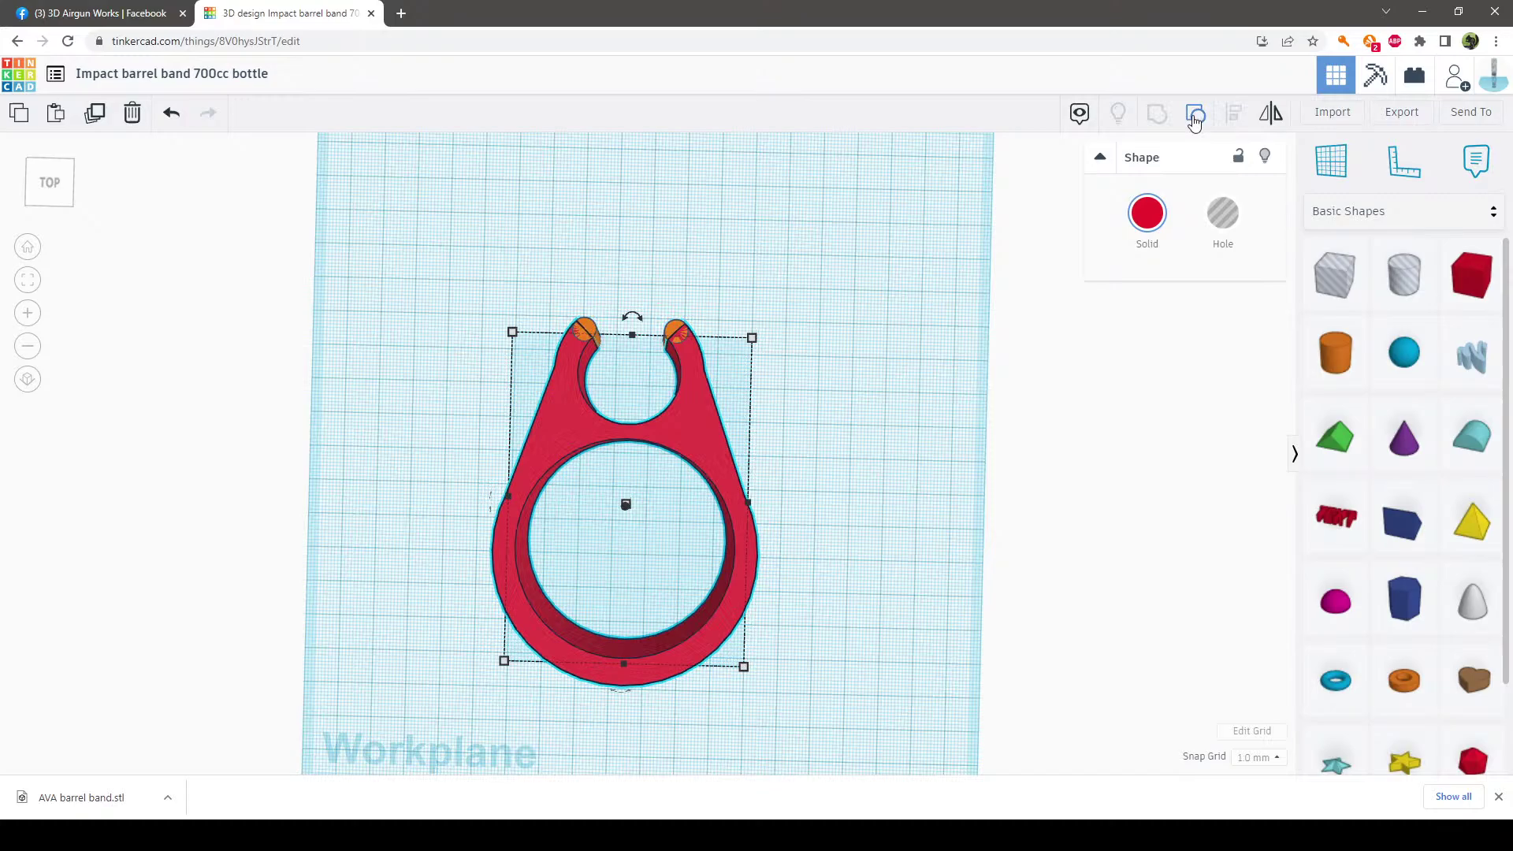
Ungroup the red band body to expose its large cylinder hole and the red box between the two openings
left_click(1195, 114)
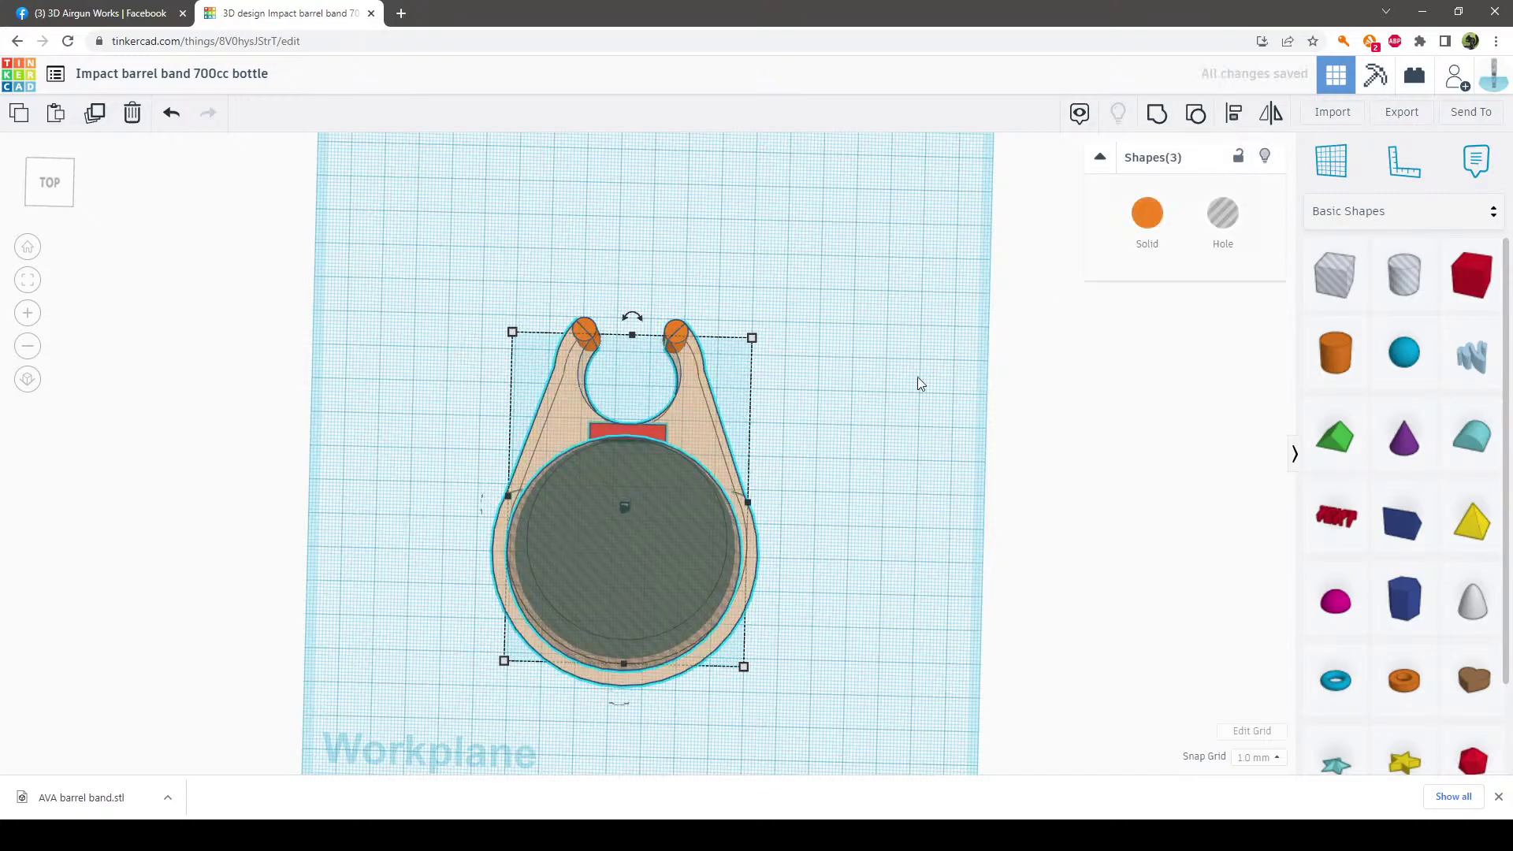
right_click_drag(917, 378, 514, 501)
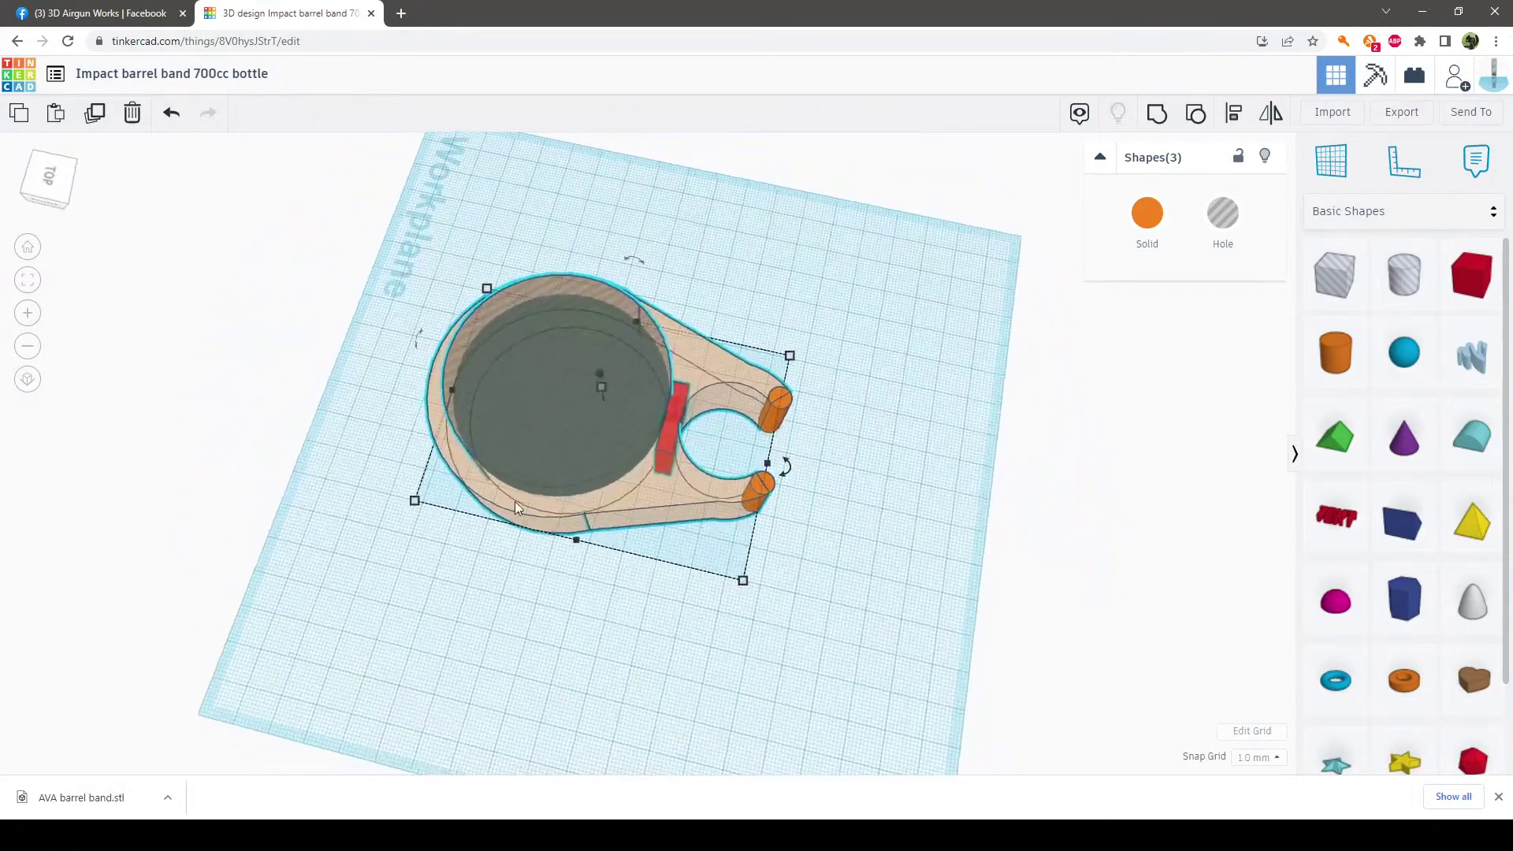
left_click(901, 418)
left_click(673, 428)
left_click(905, 435)
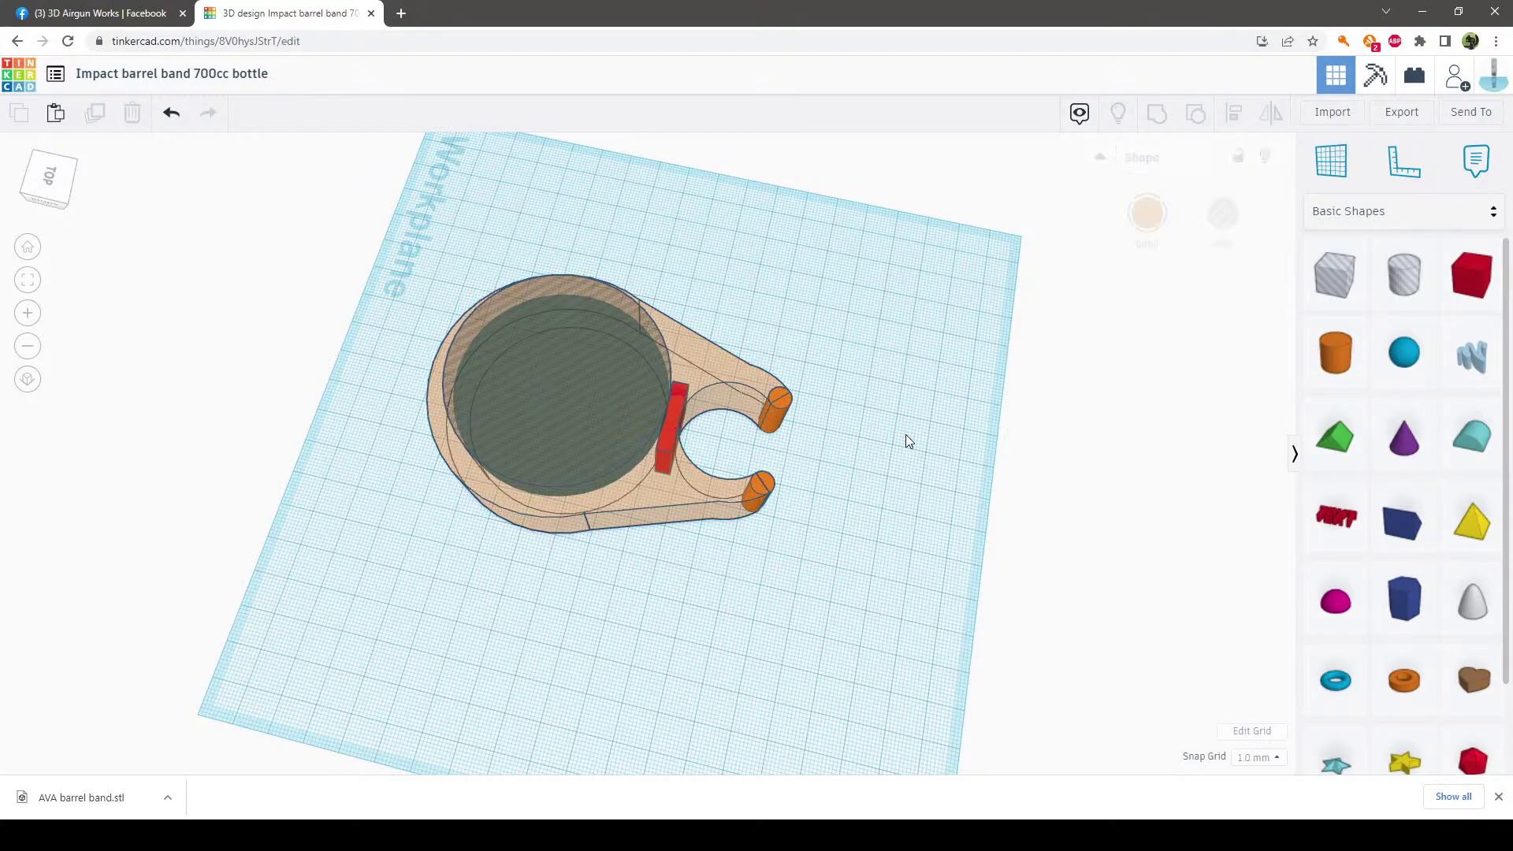
Place a ruler near the workplane's corner and check the dimensions of the red box between the two openings
right_click_drag(817, 486, 1383, 166)
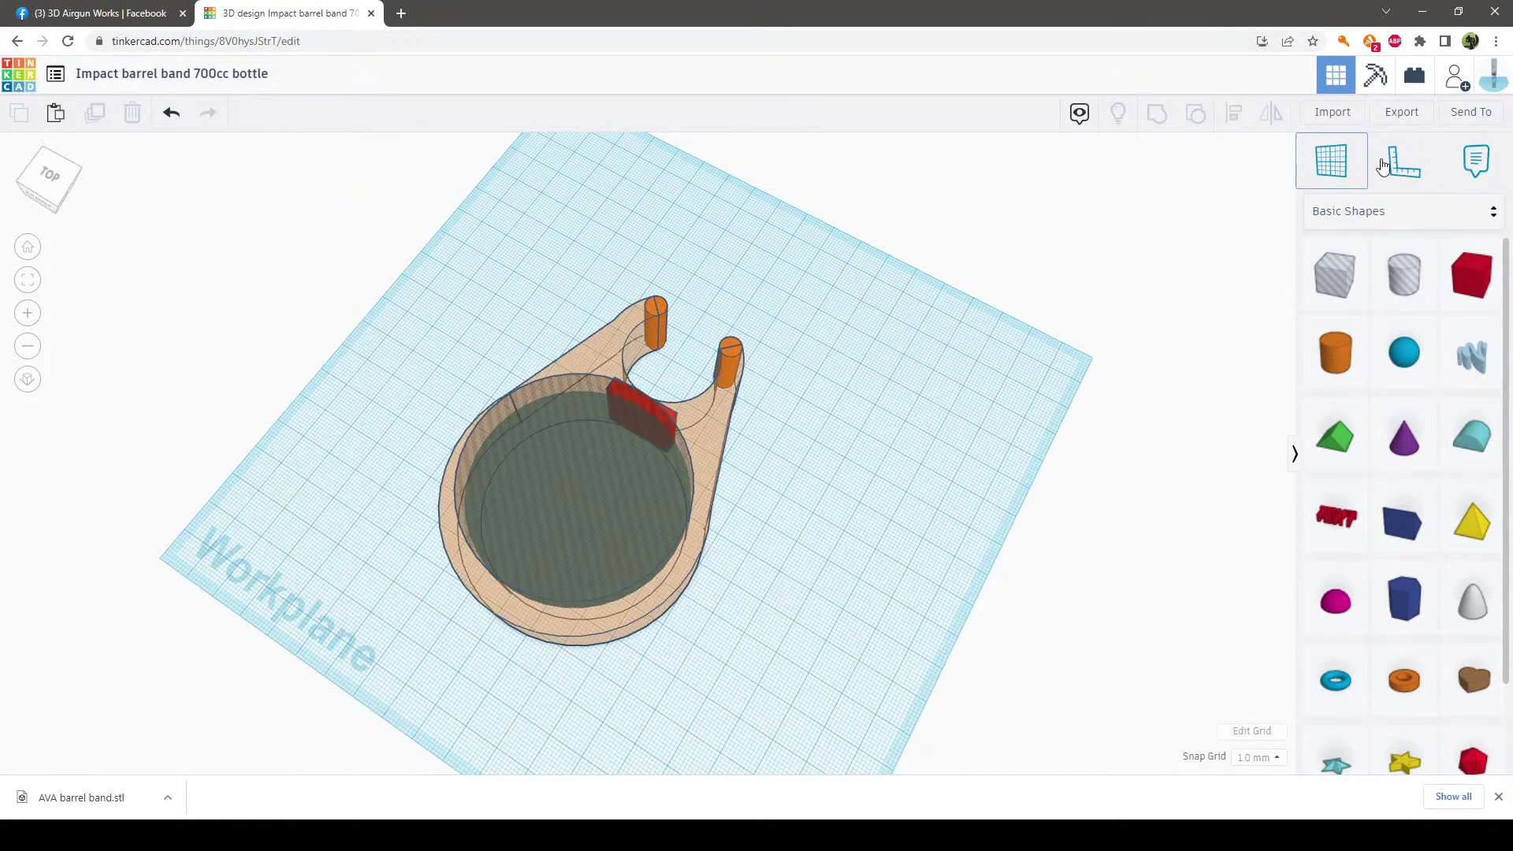
left_click(1383, 165)
left_click(280, 550)
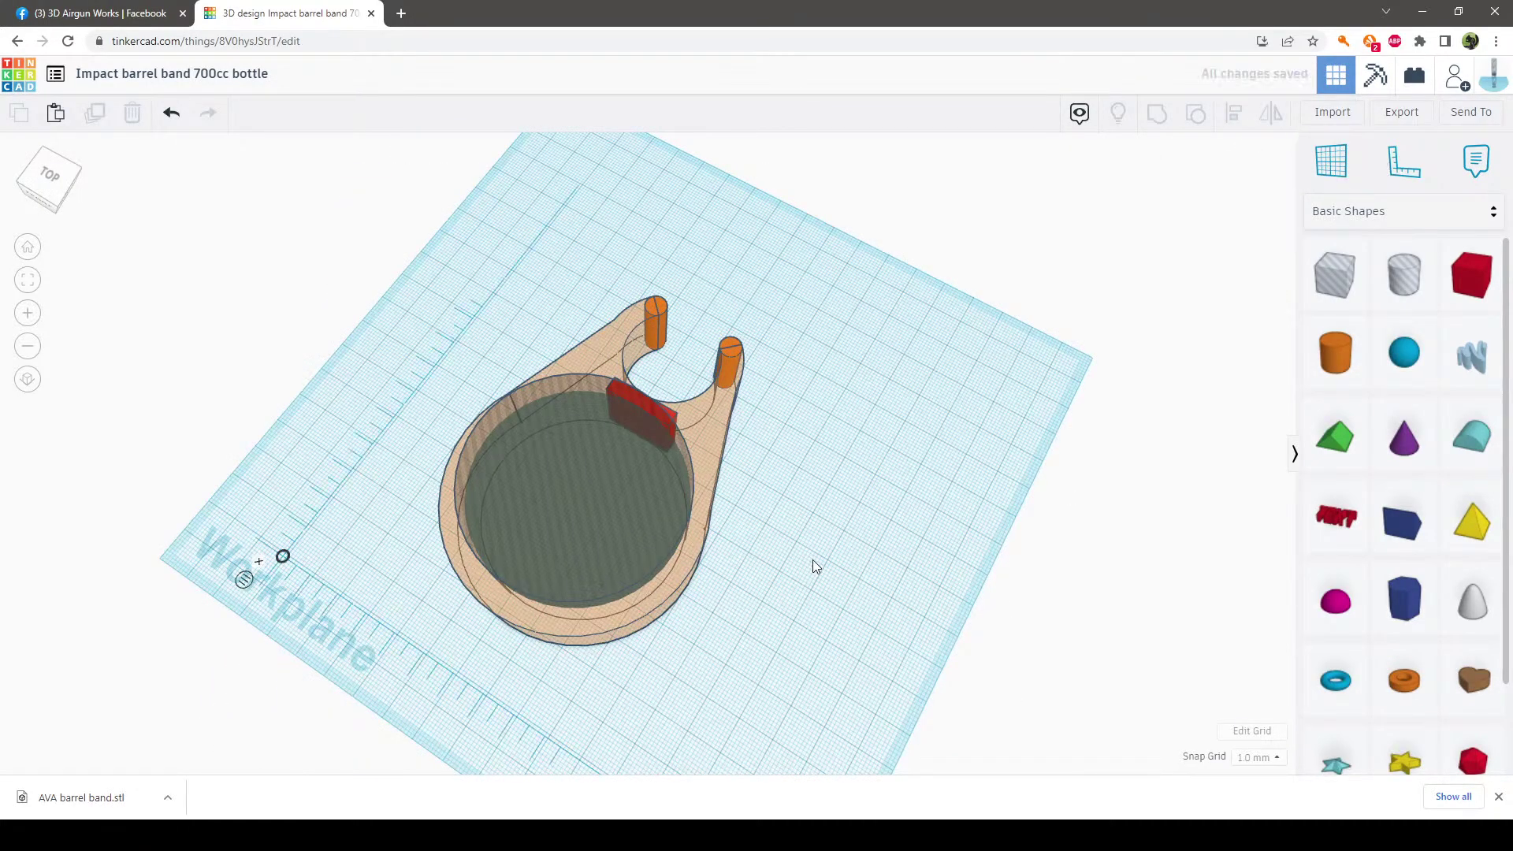
right_click_drag(812, 567, 669, 462)
left_click(673, 456)
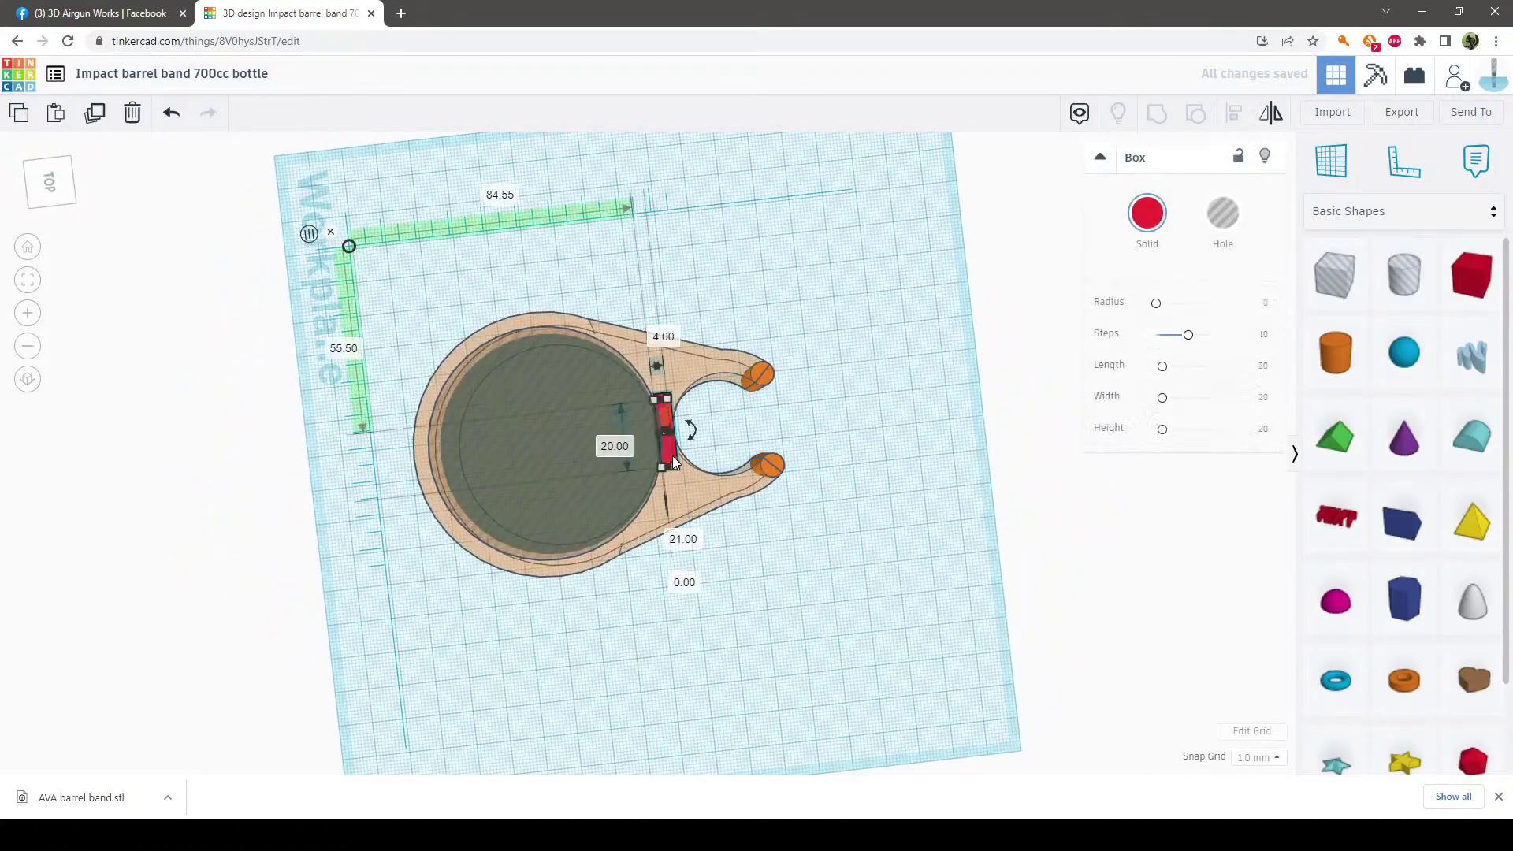
right_click_drag(771, 612, 517, 396)
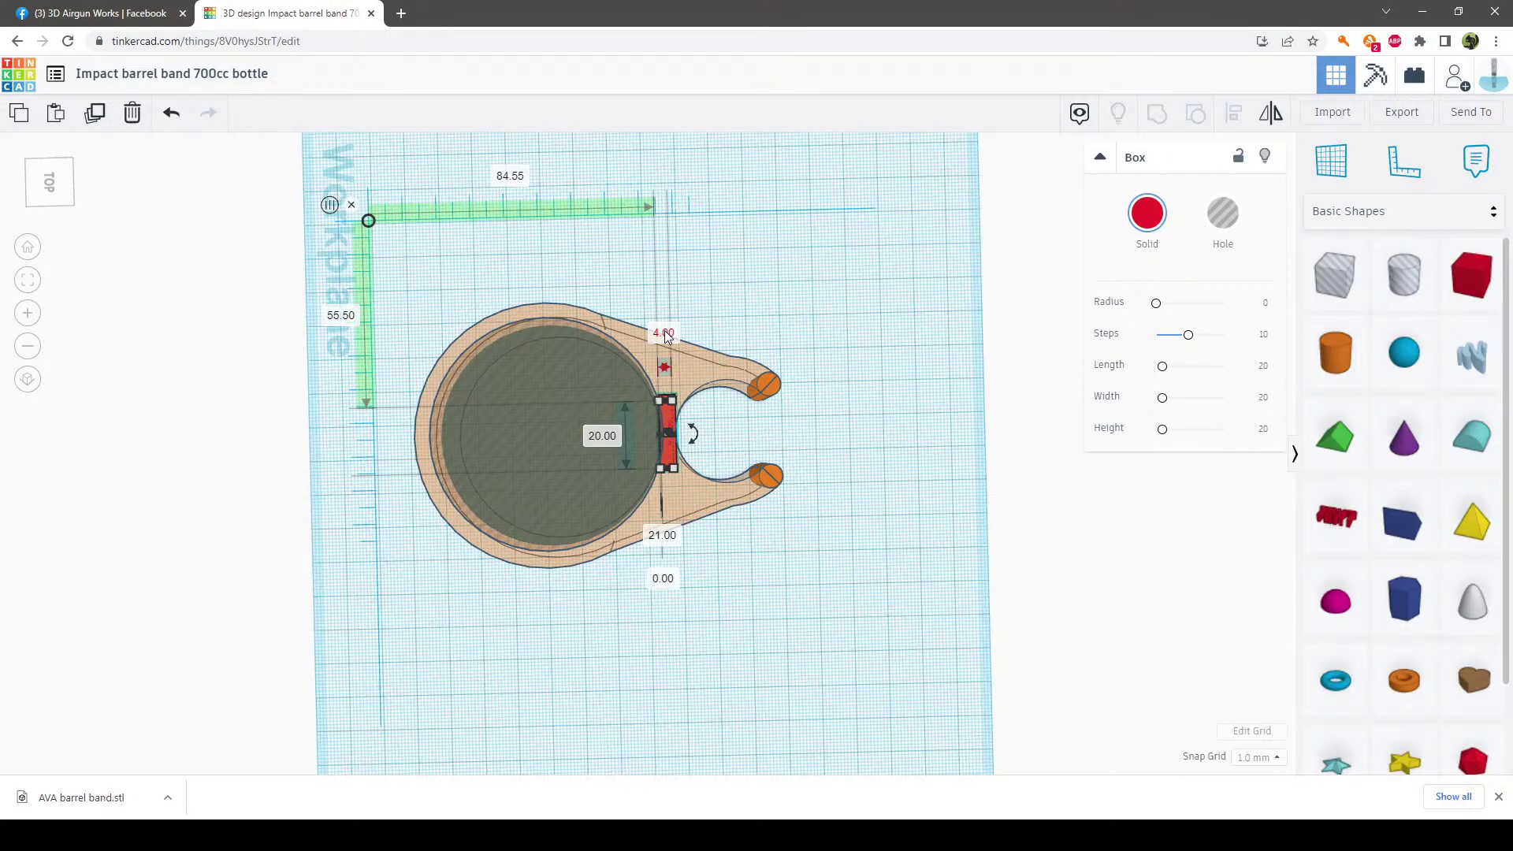
right_click_drag(817, 649, 834, 695)
right_click_drag(715, 631, 878, 648)
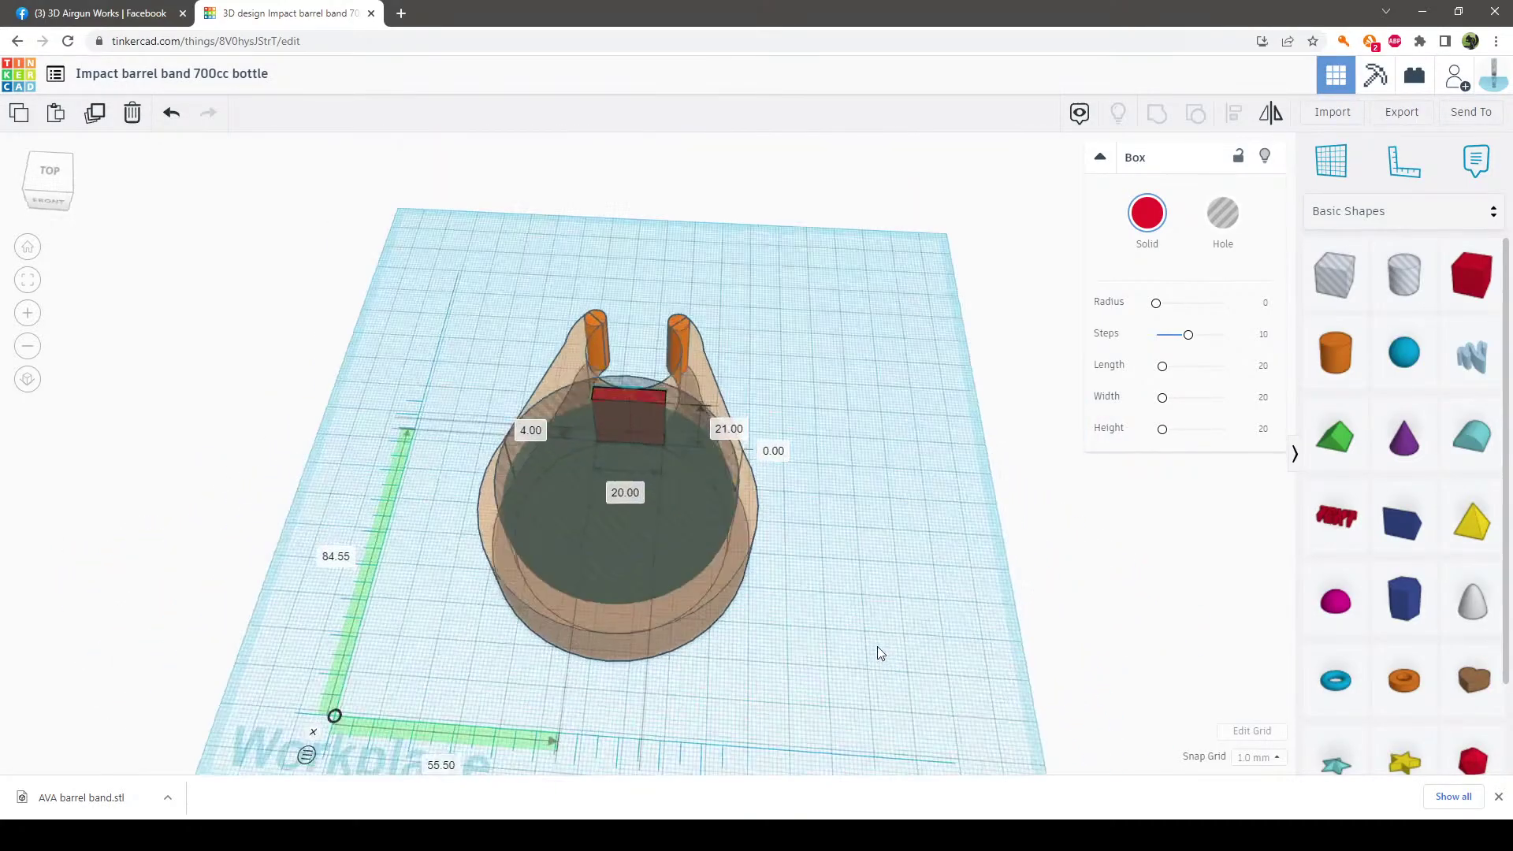
left_click(869, 648)
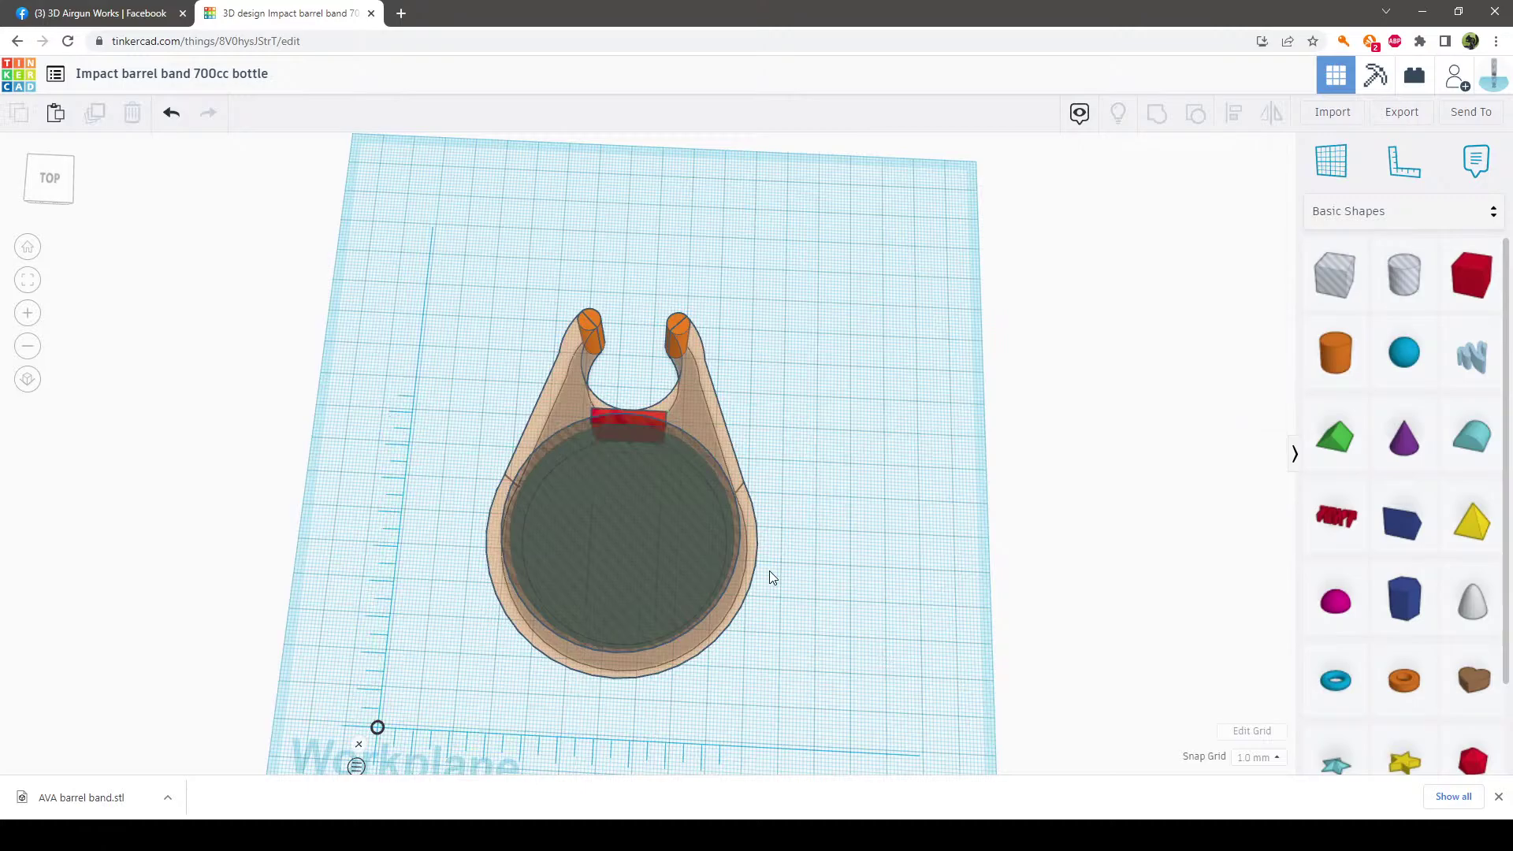
Ungroup the translucent tan band body to separate the yellow bottle ring from the orange body
left_click(758, 504)
key("ctrl+shift+g")
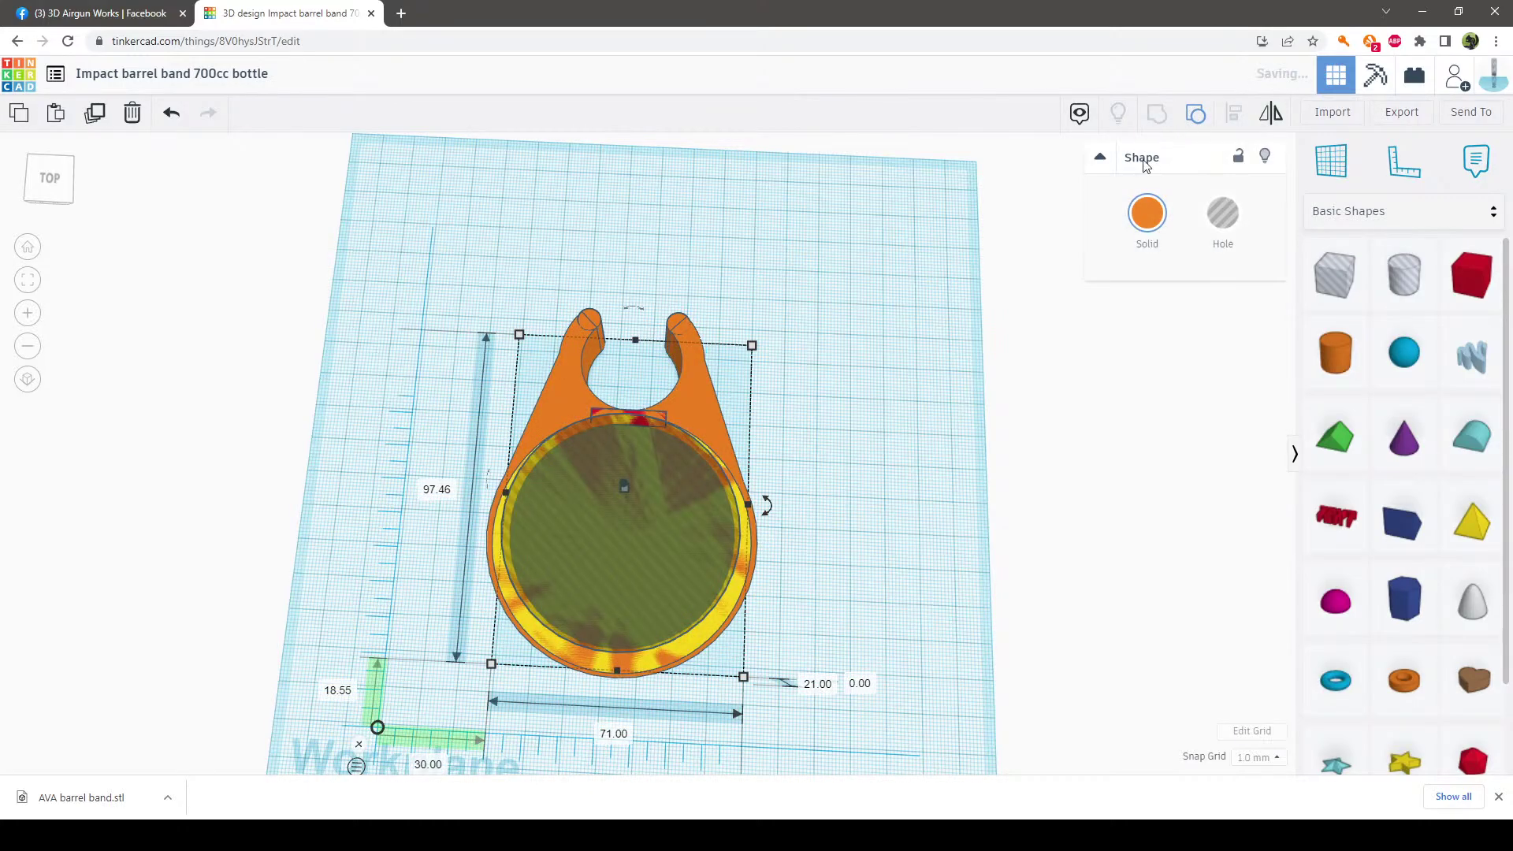
left_click(831, 355)
right_click_drag(831, 355, 771, 495)
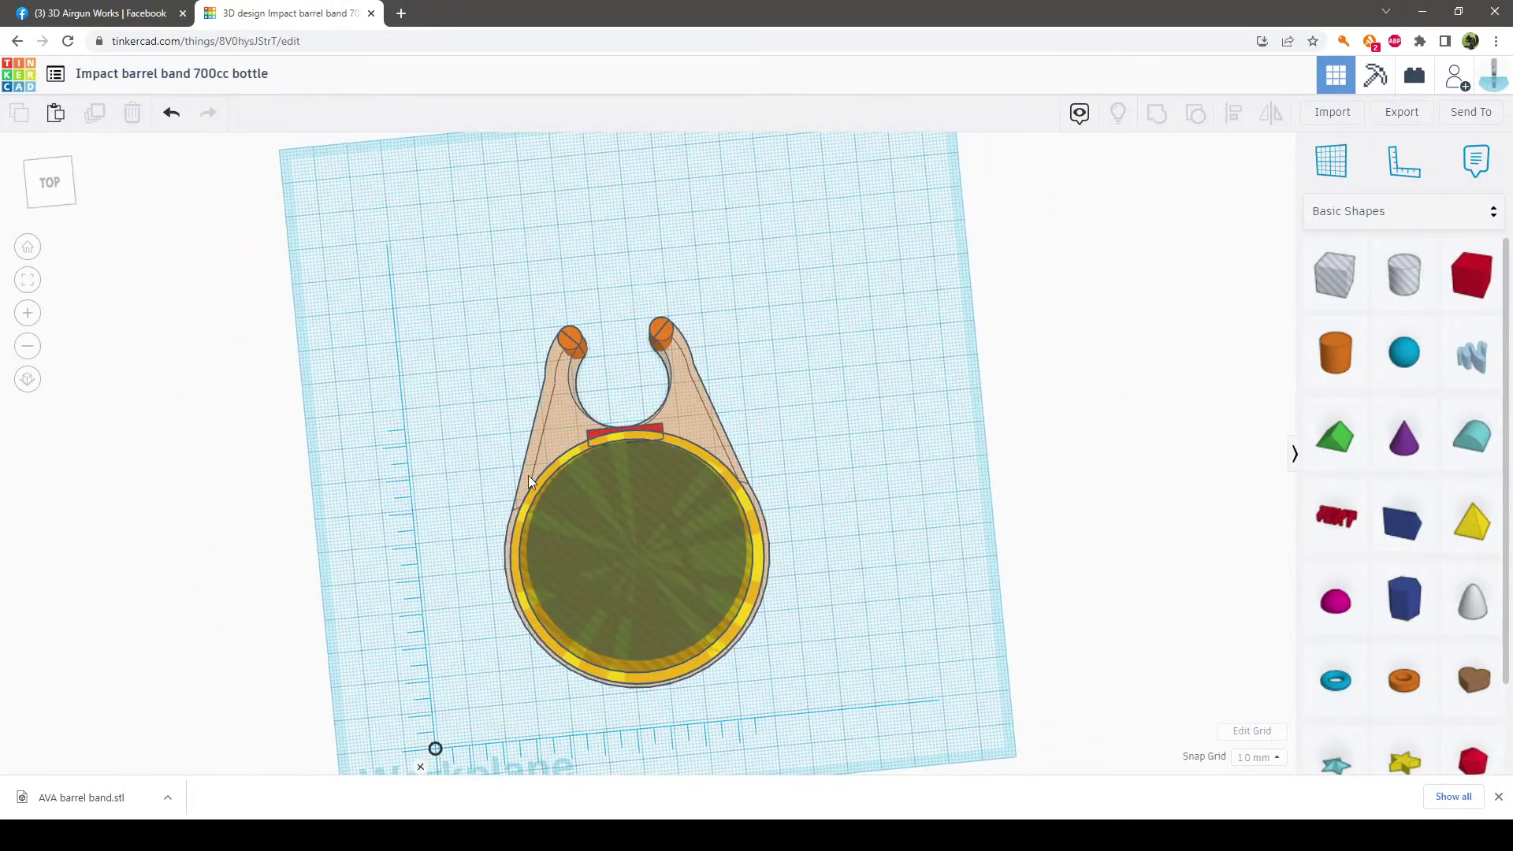
Ungroup the tan clip body to expose its barrel ring and the box hole that cuts the clip opening
right_click_drag(460, 470, 707, 434)
left_click(707, 434)
left_click(1196, 113)
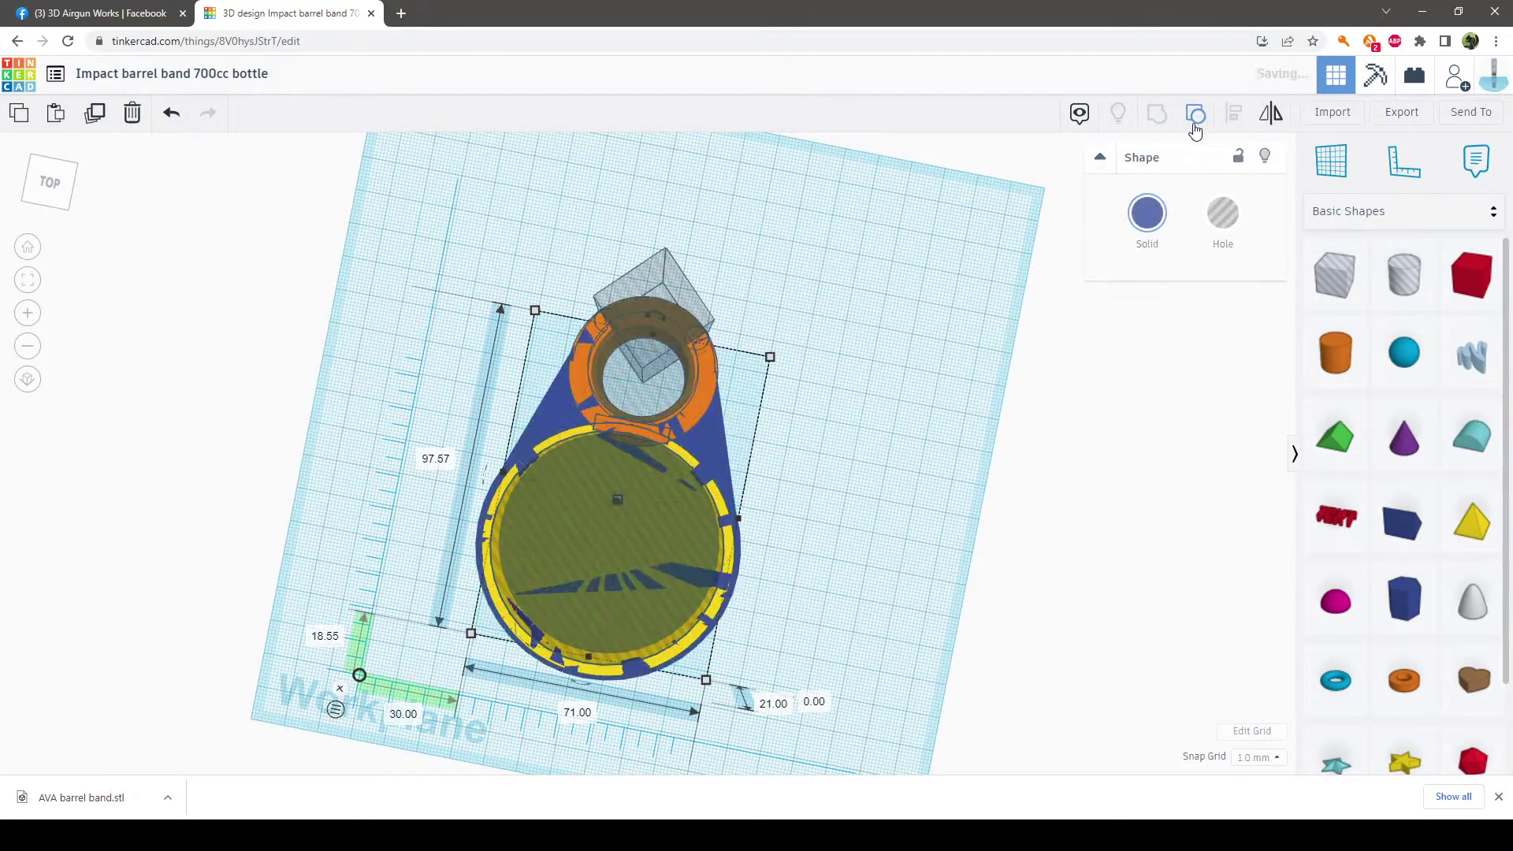
left_click(925, 402)
Ungroup the translucent blue band body, including its tapered blue part, down to the underlying shapes
right_click_drag(926, 402, 669, 372)
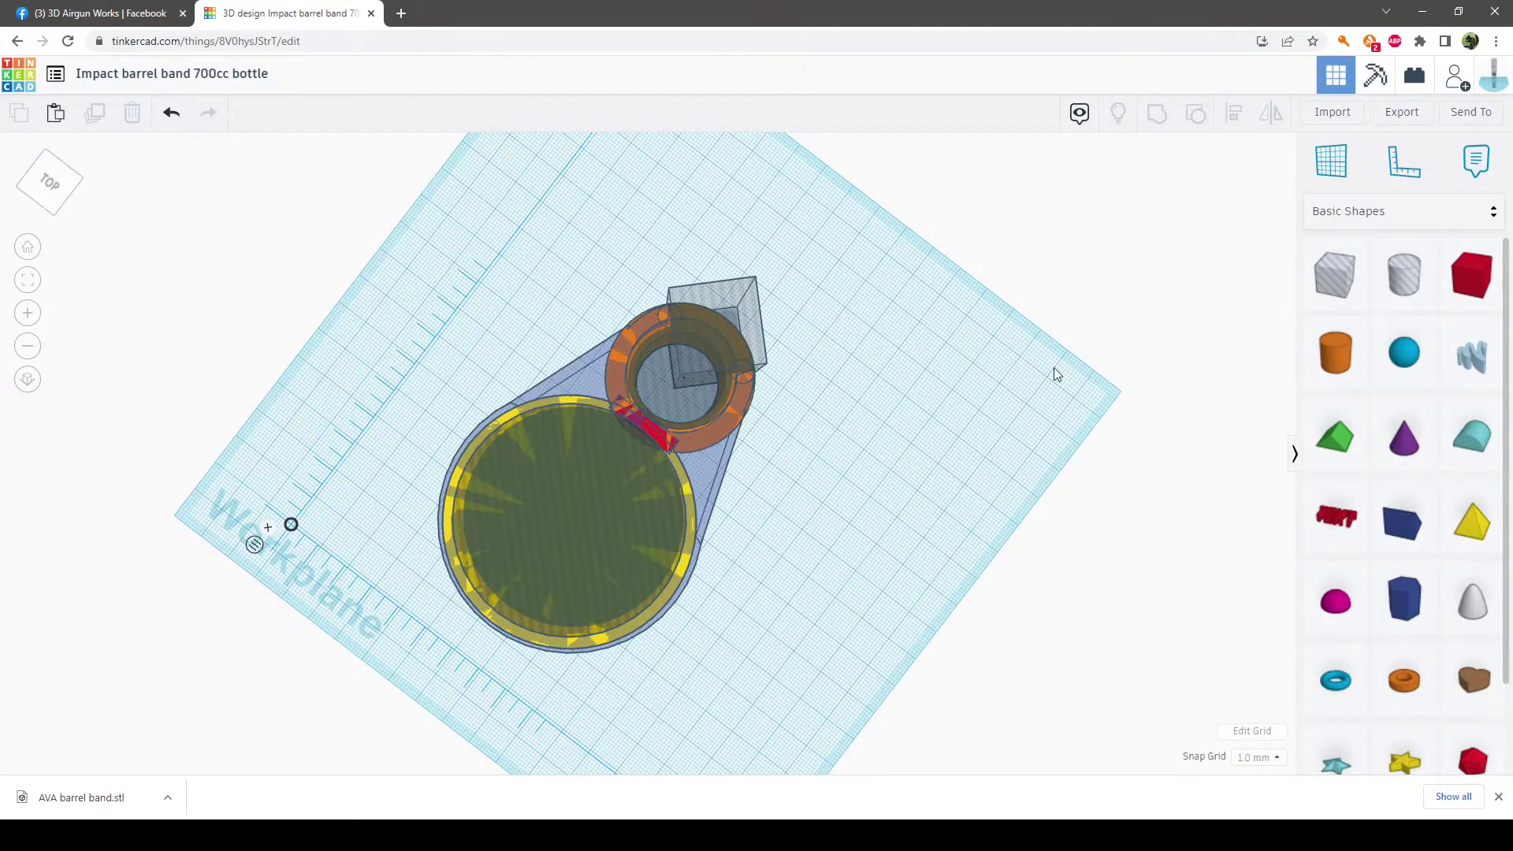
left_click(741, 513)
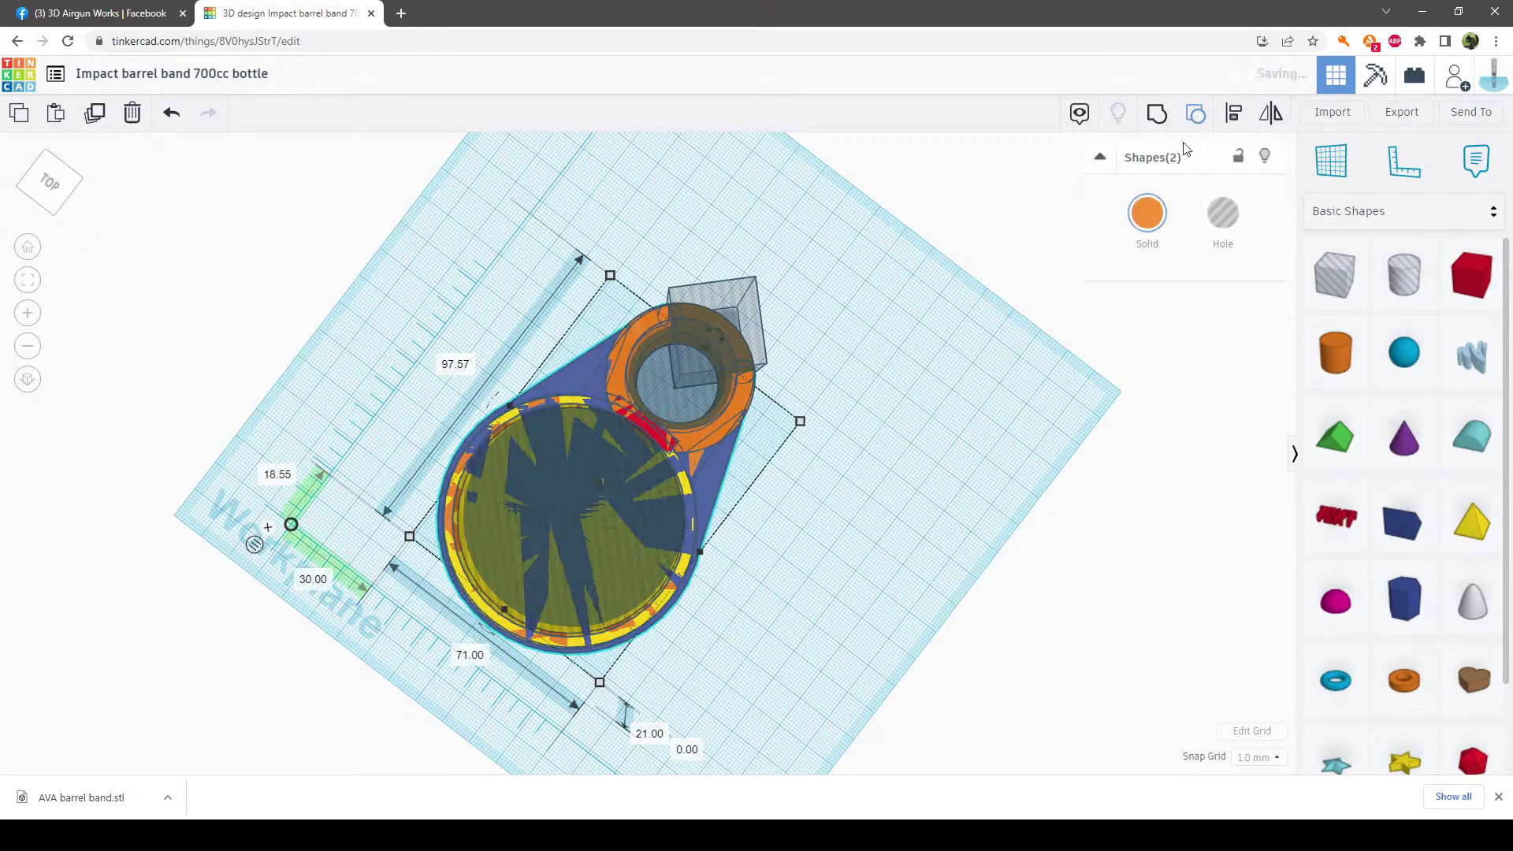
left_click(920, 480)
right_click_drag(920, 481, 720, 466)
left_click(720, 467)
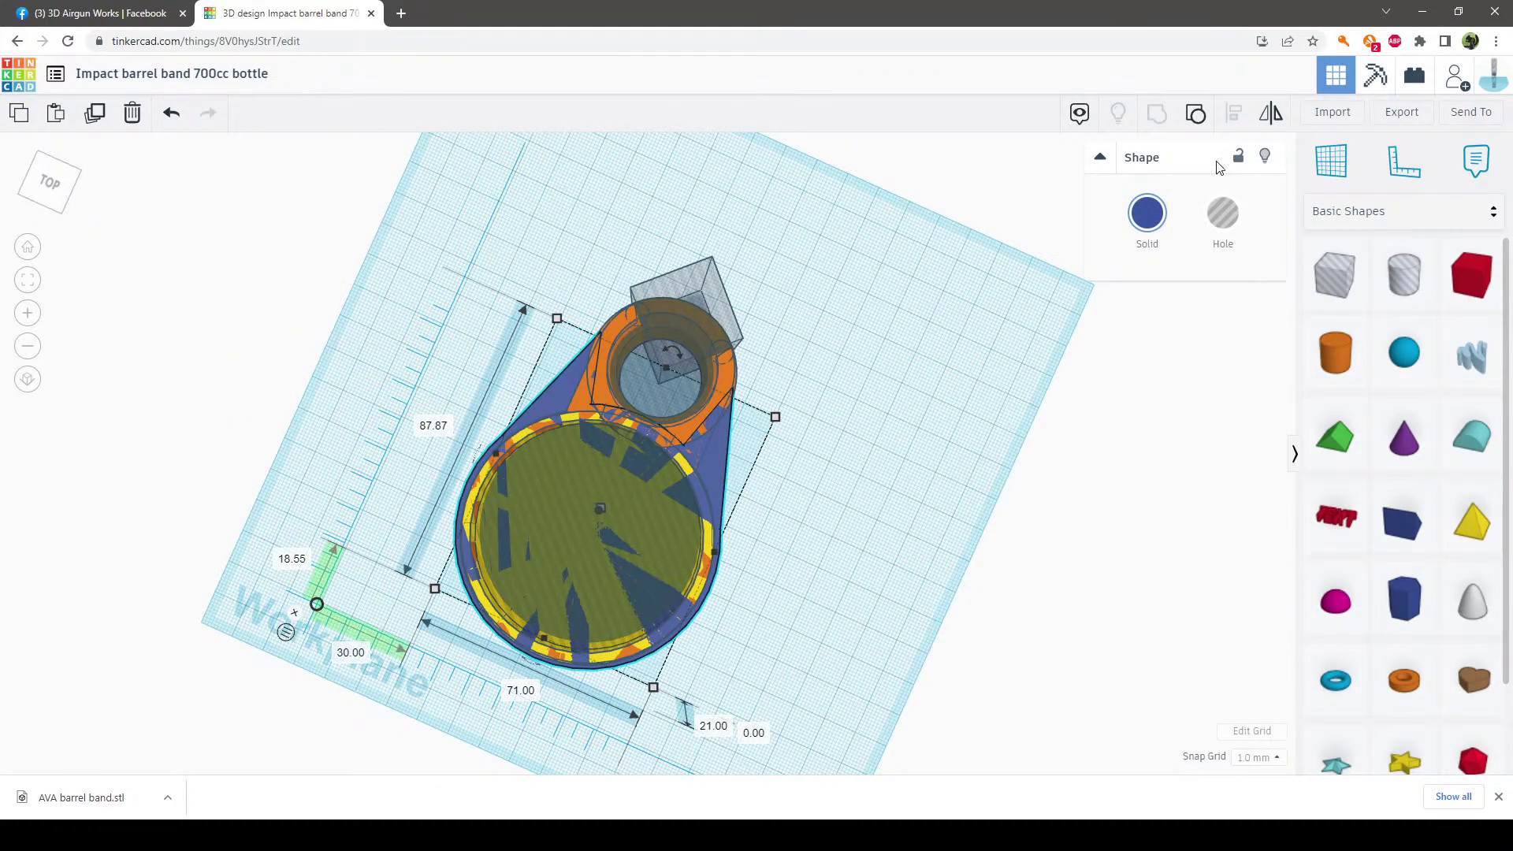
left_click(1196, 114)
right_click_drag(1037, 298, 951, 461)
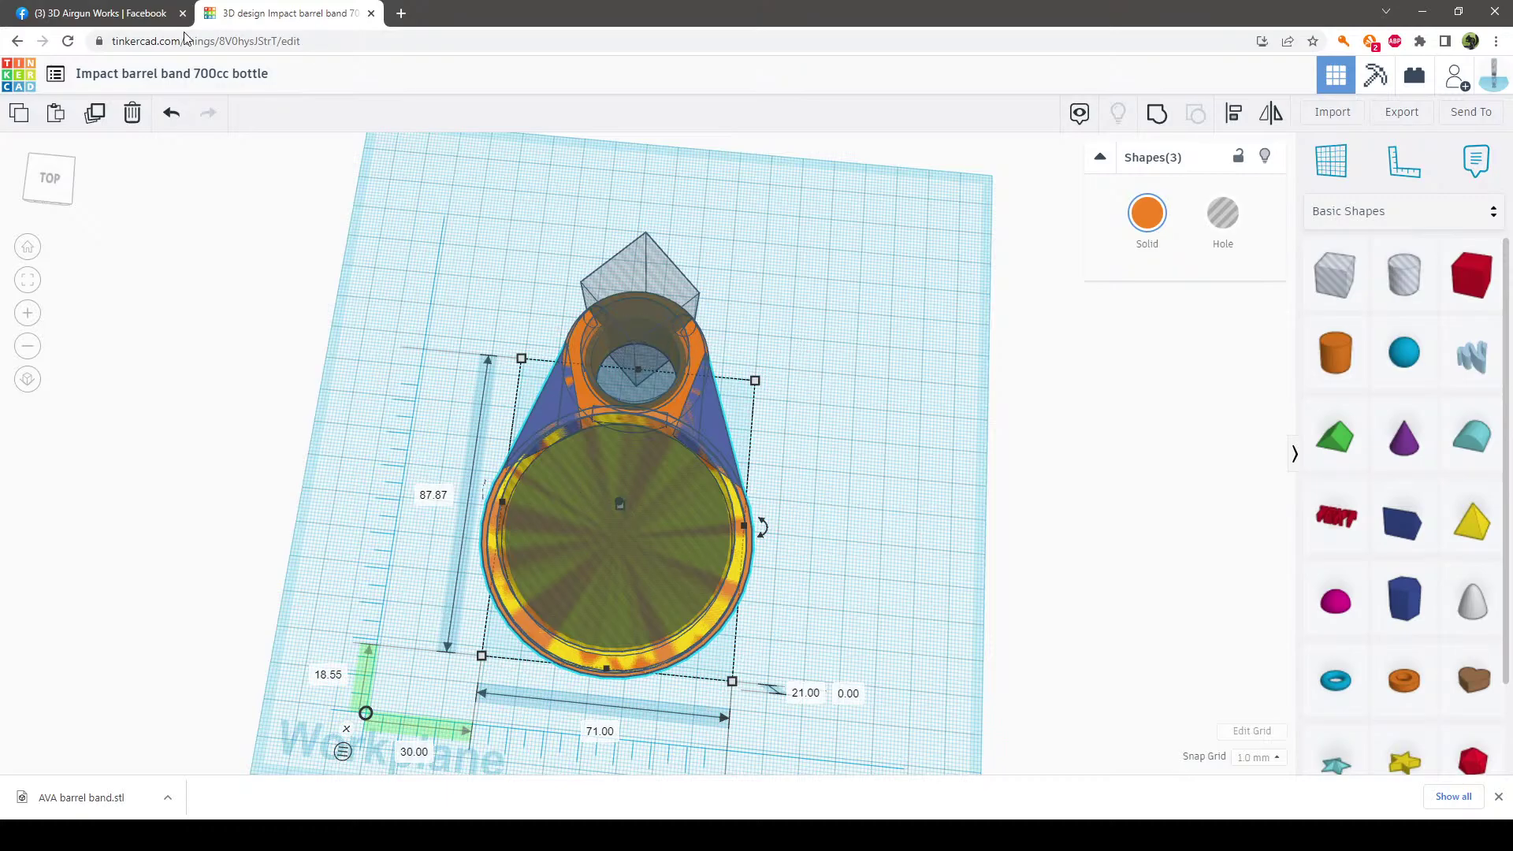
Undo the ungroupings and the ruler placement to restore the single yellow barrel band
left_click(170, 114)
left_click(171, 115)
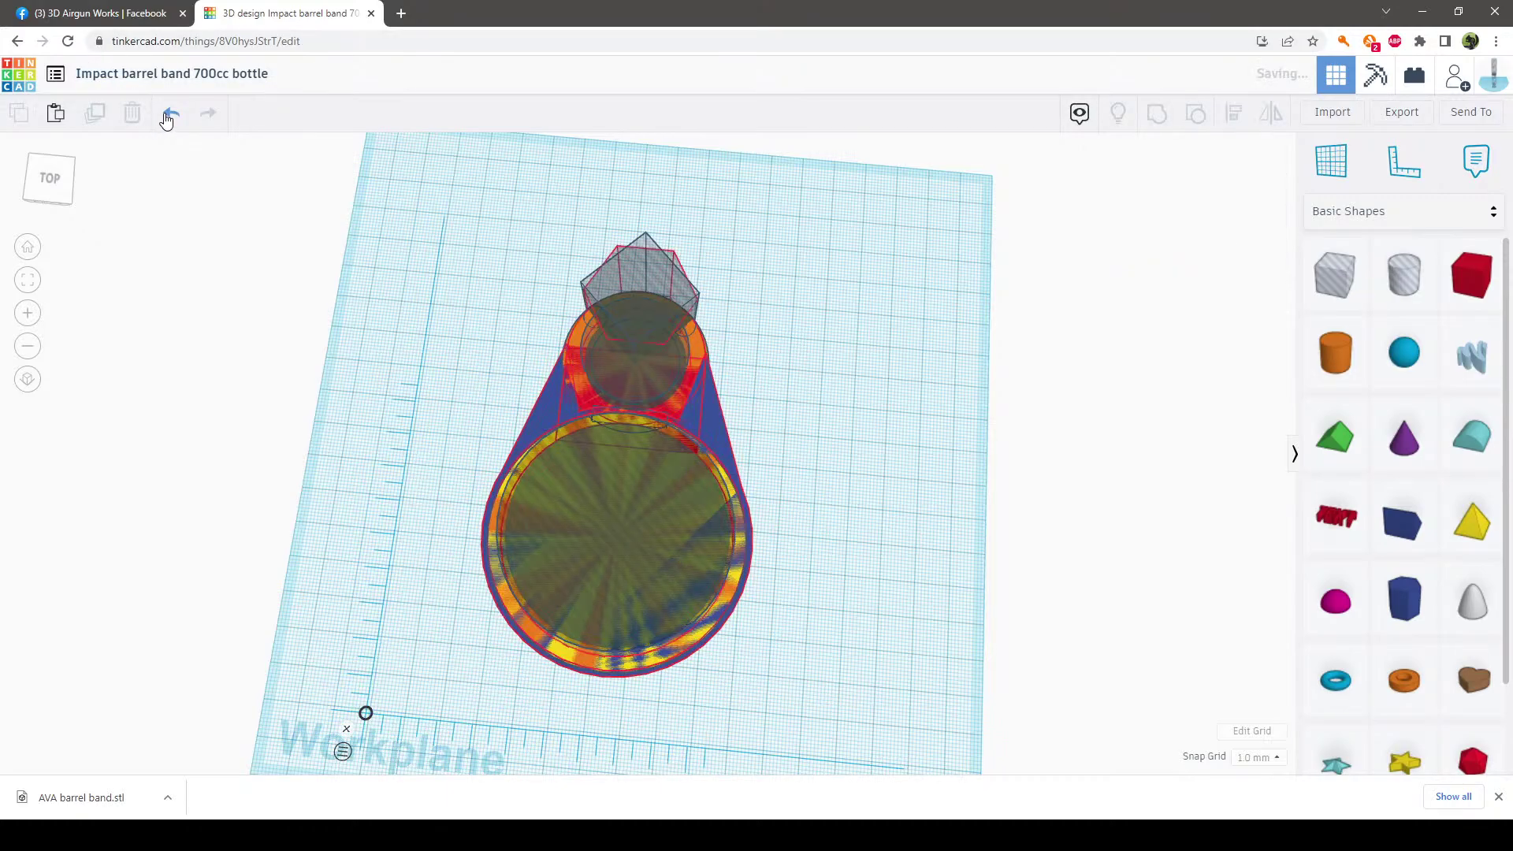
left_click(171, 114)
left_click(170, 115)
left_click(170, 115)
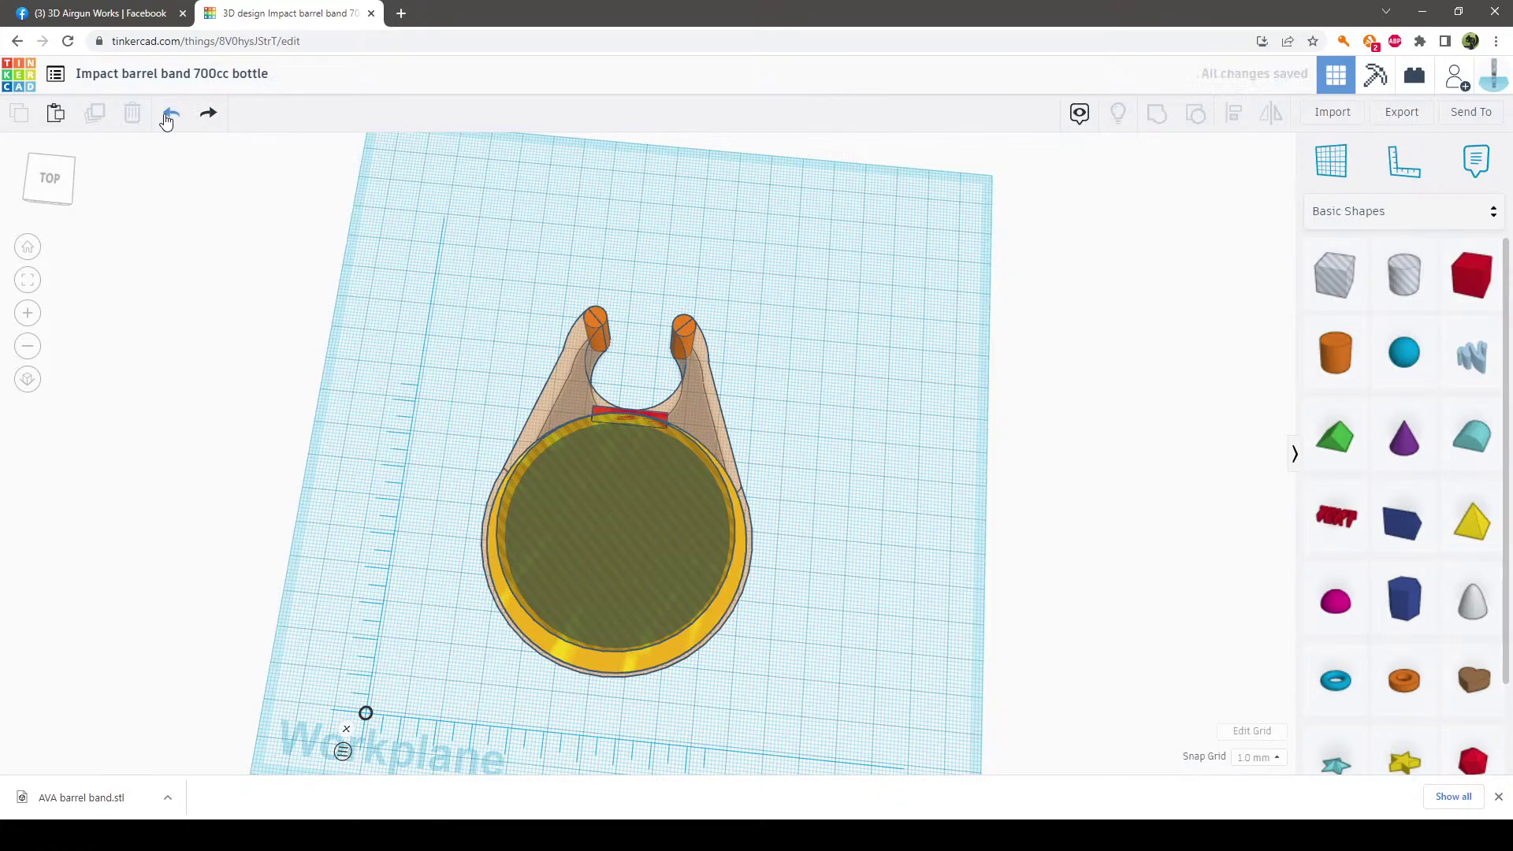
left_click(170, 114)
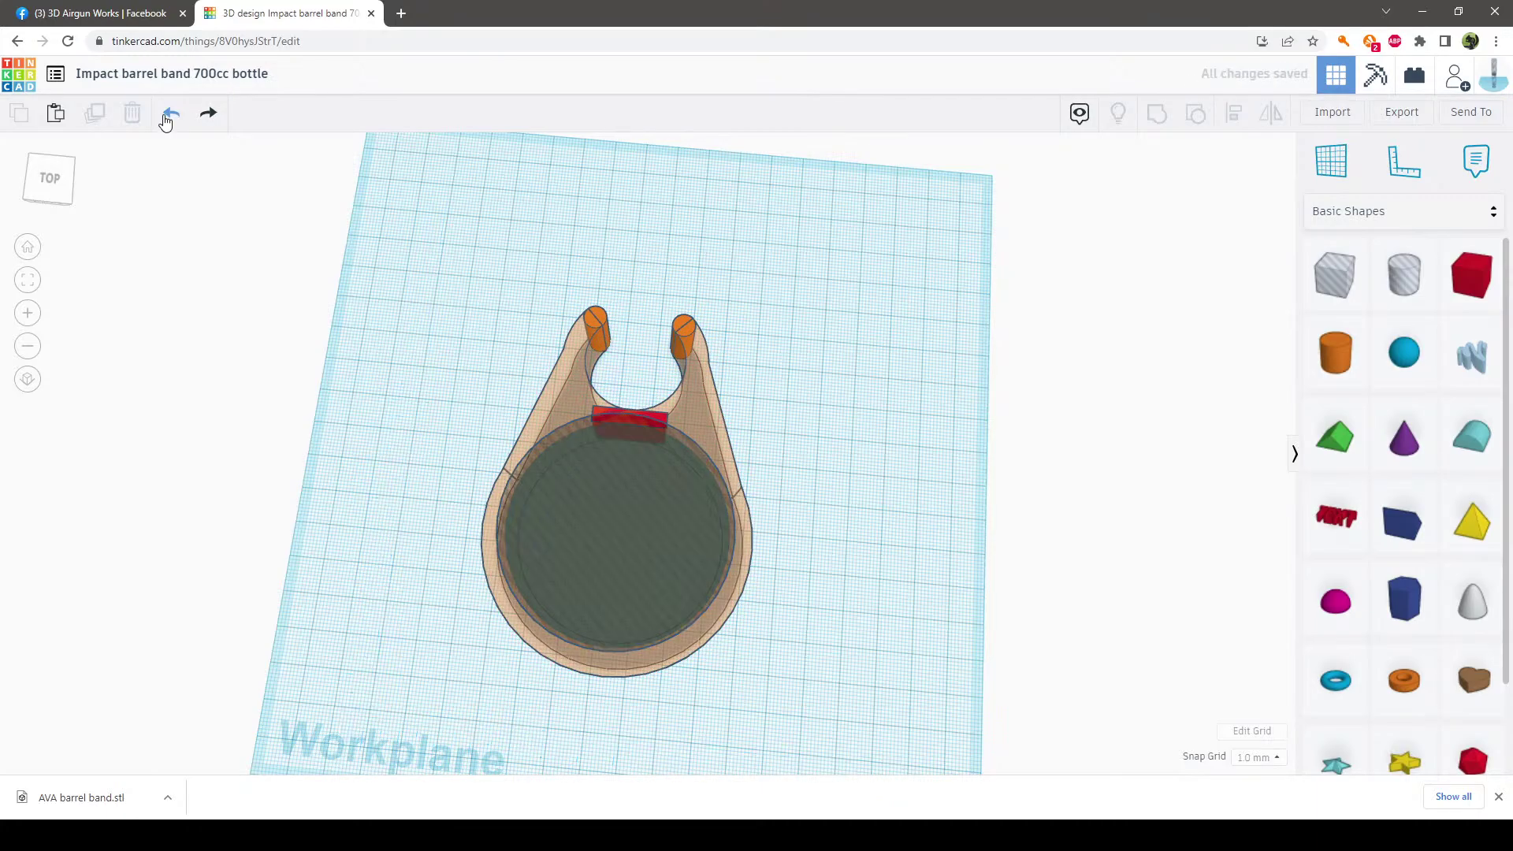
left_click(171, 114)
left_click(170, 114)
left_click(170, 115)
left_click(171, 114)
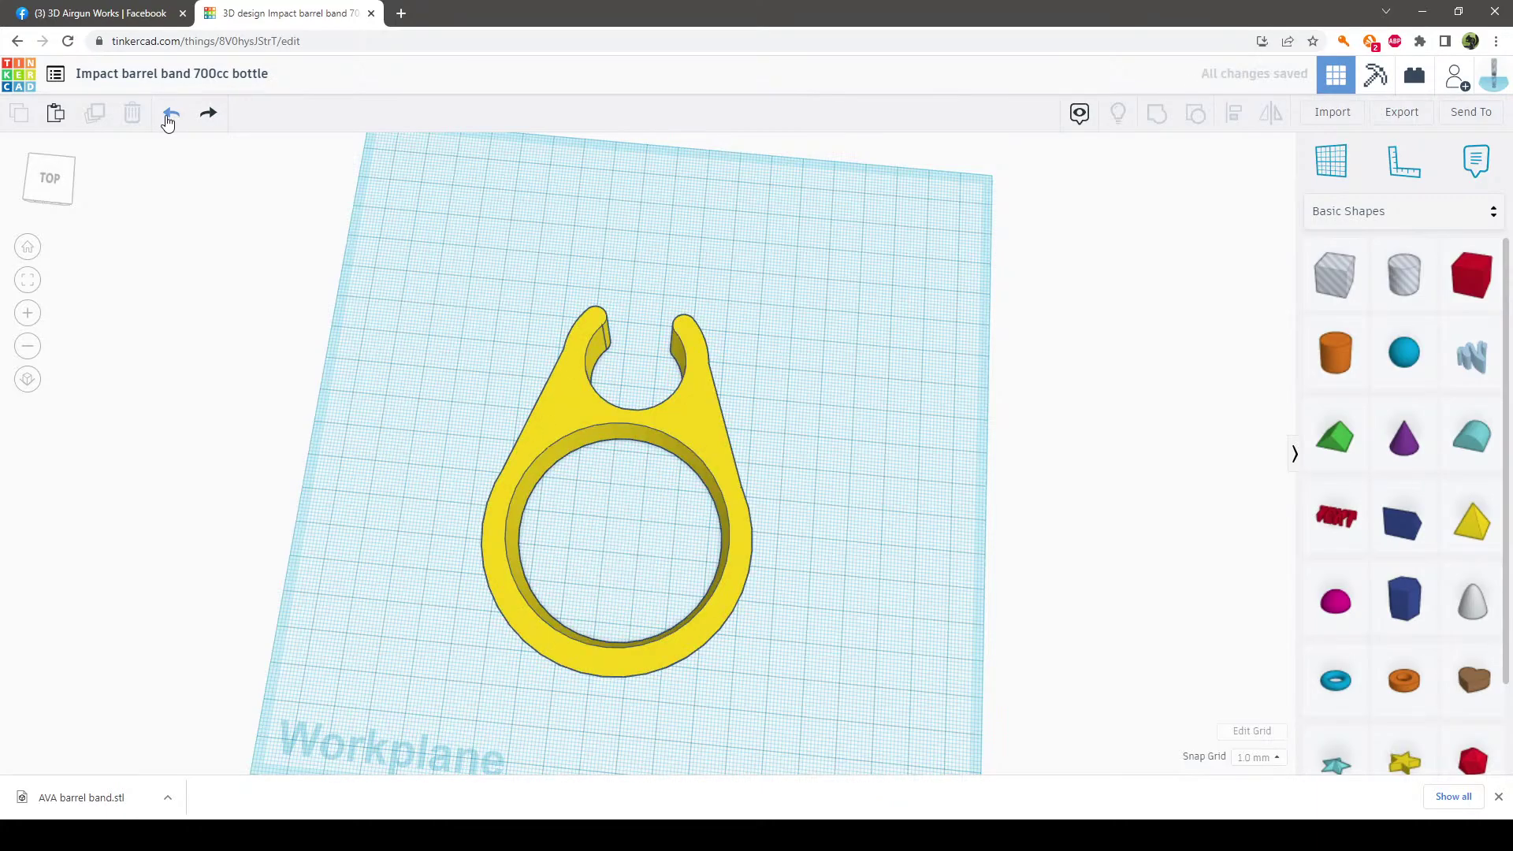
Move the restored yellow barrel band a short distance along the workplane
right_click_drag(615, 329, 701, 442)
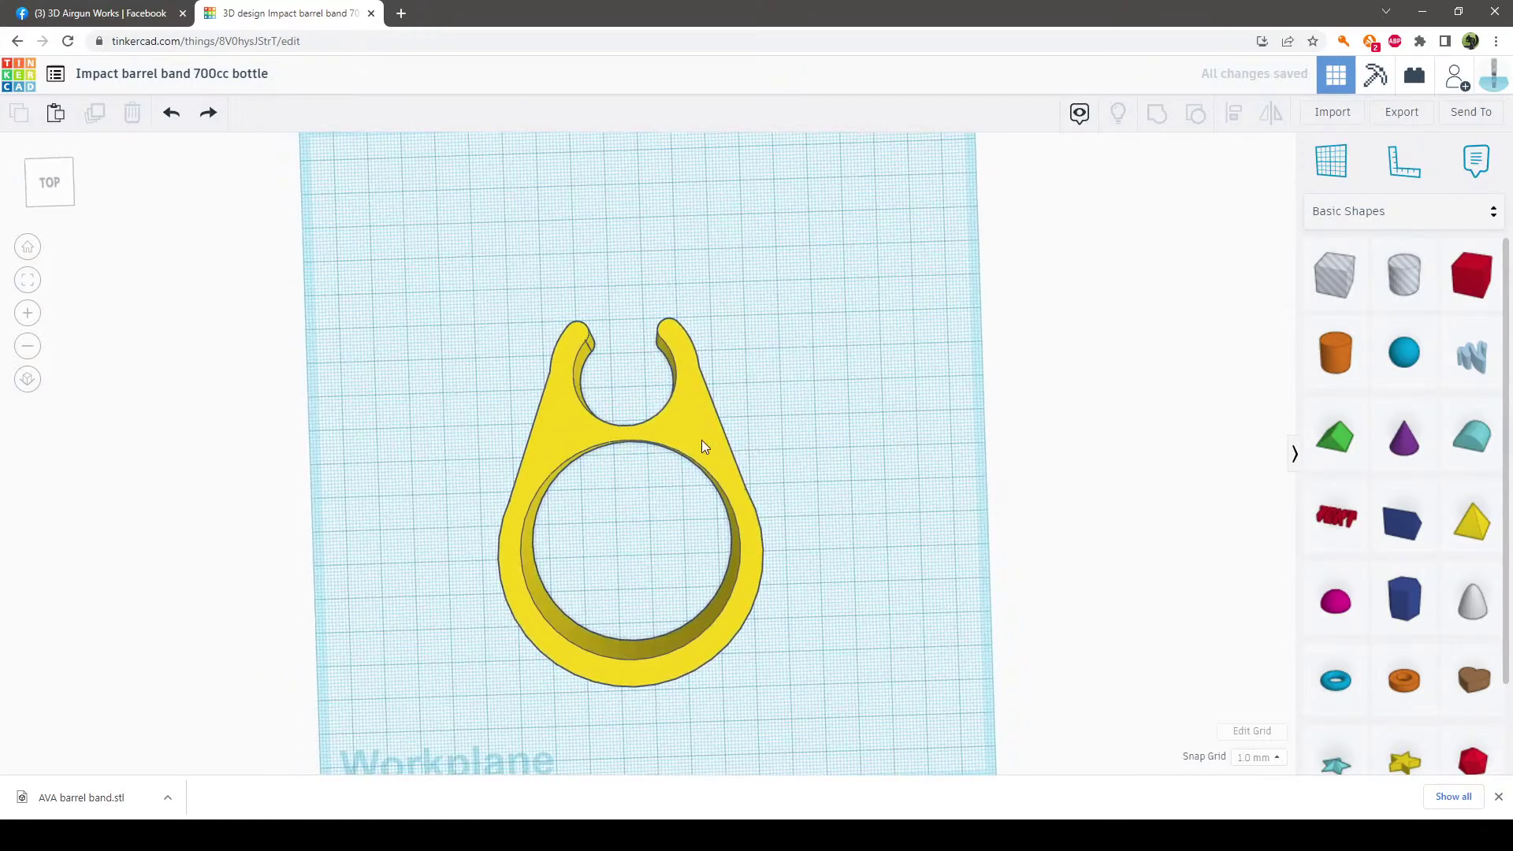
left_click(702, 447)
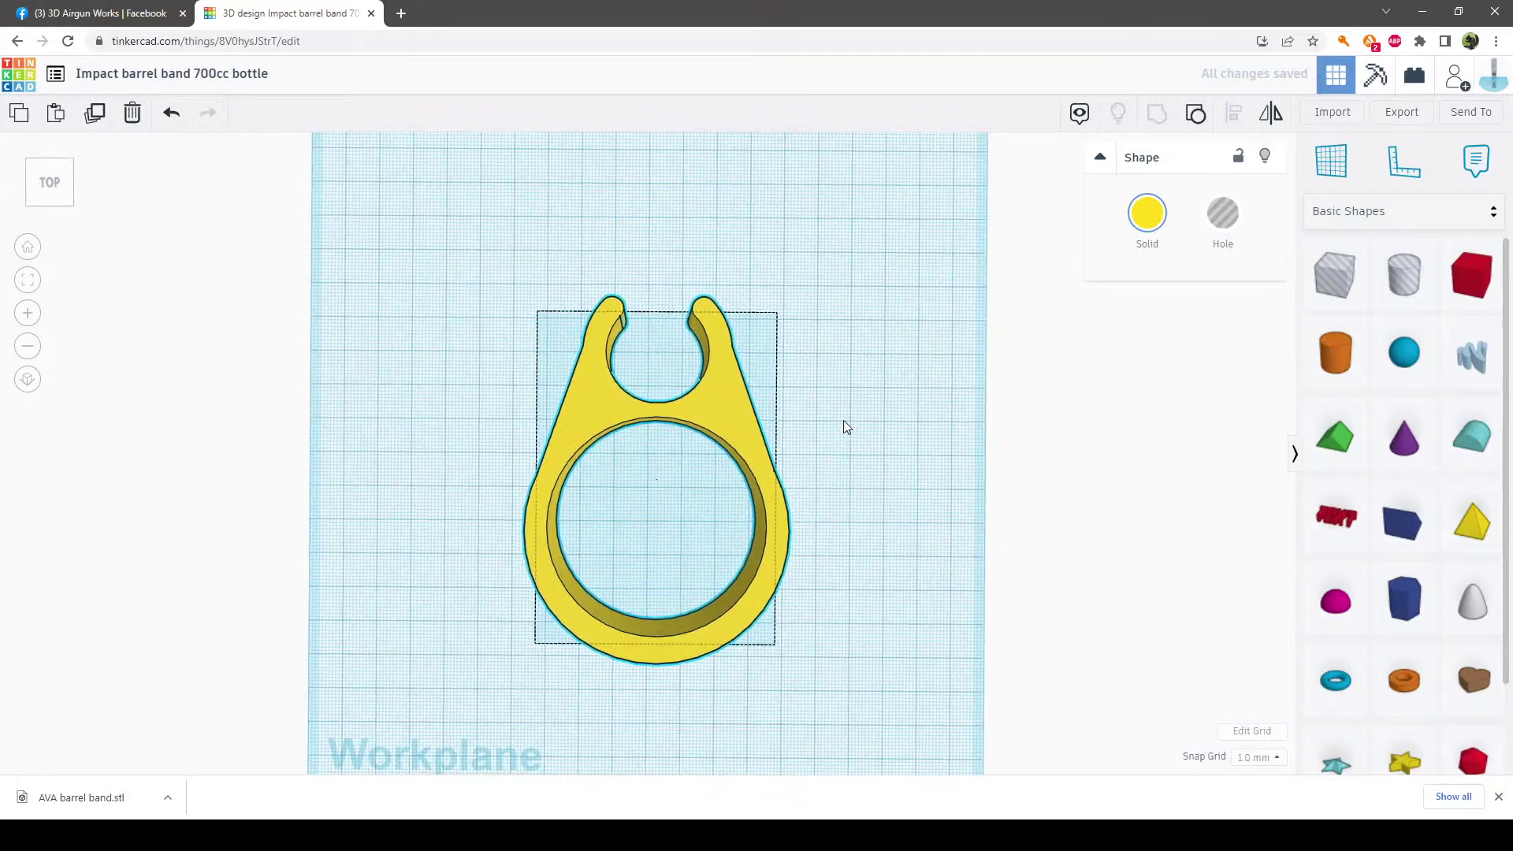